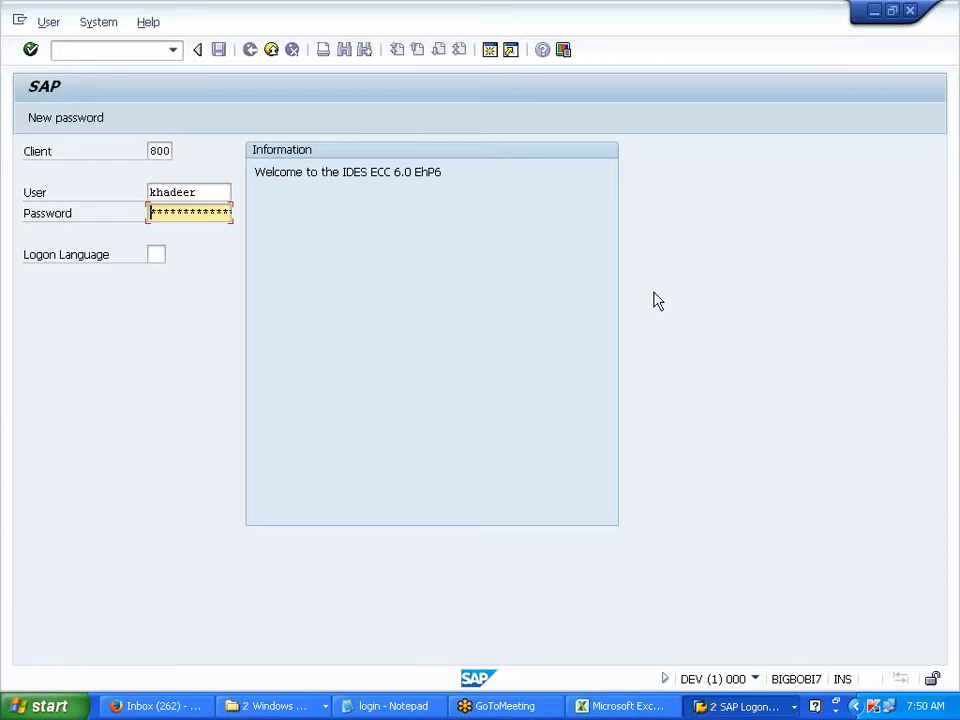
Log on to SAP client 800 by entering the account password.
type("*****")
key("Return")
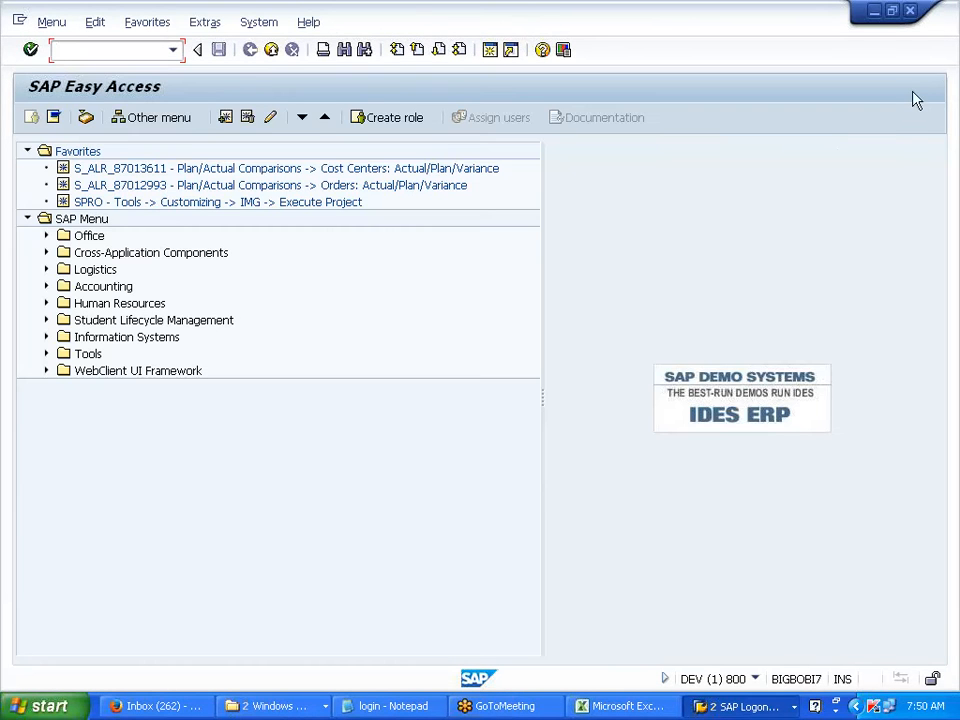
Switch to the ADITI workbook in Excel and review the configuration task list on the BASIC SETTINGS sheet.
left_click(632, 708)
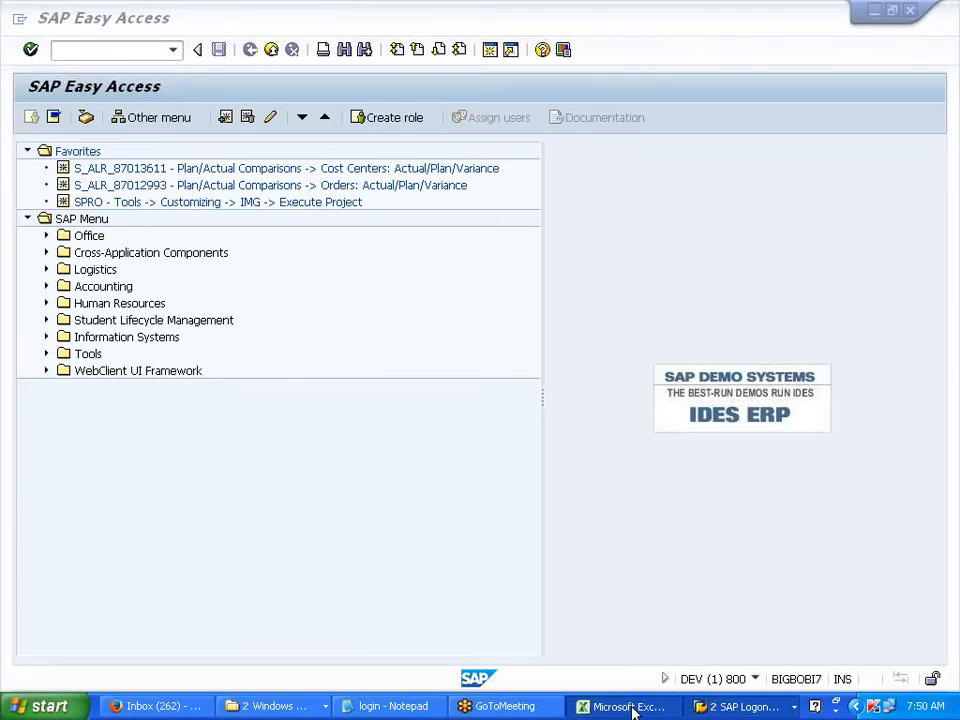
scroll(375, 383, "up", 4)
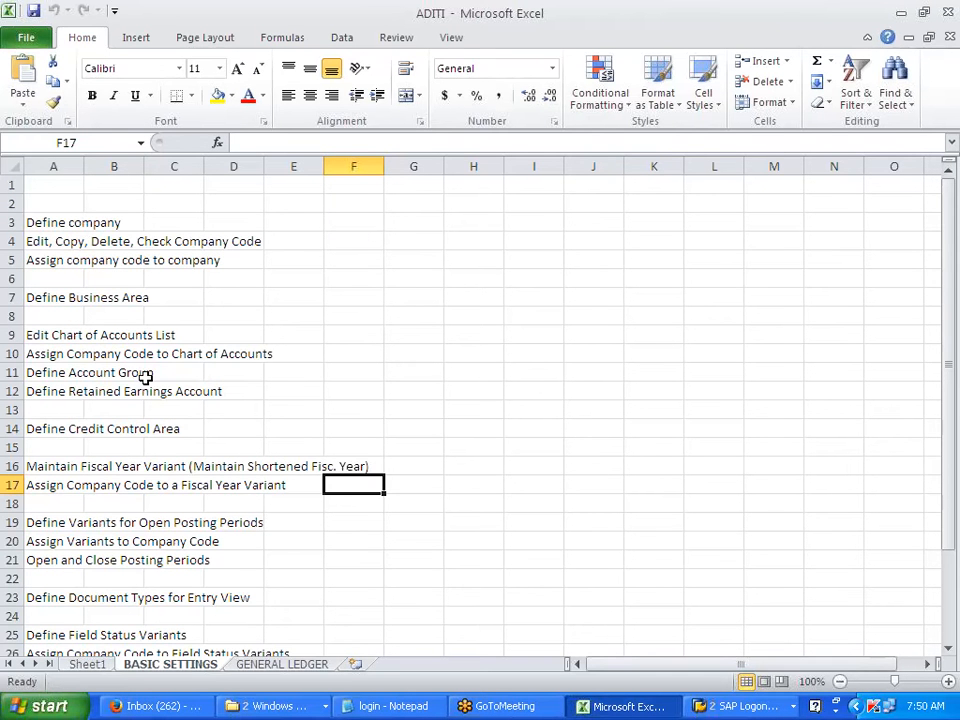
scroll(144, 378, "down", 2)
scroll(144, 380, "down", 2)
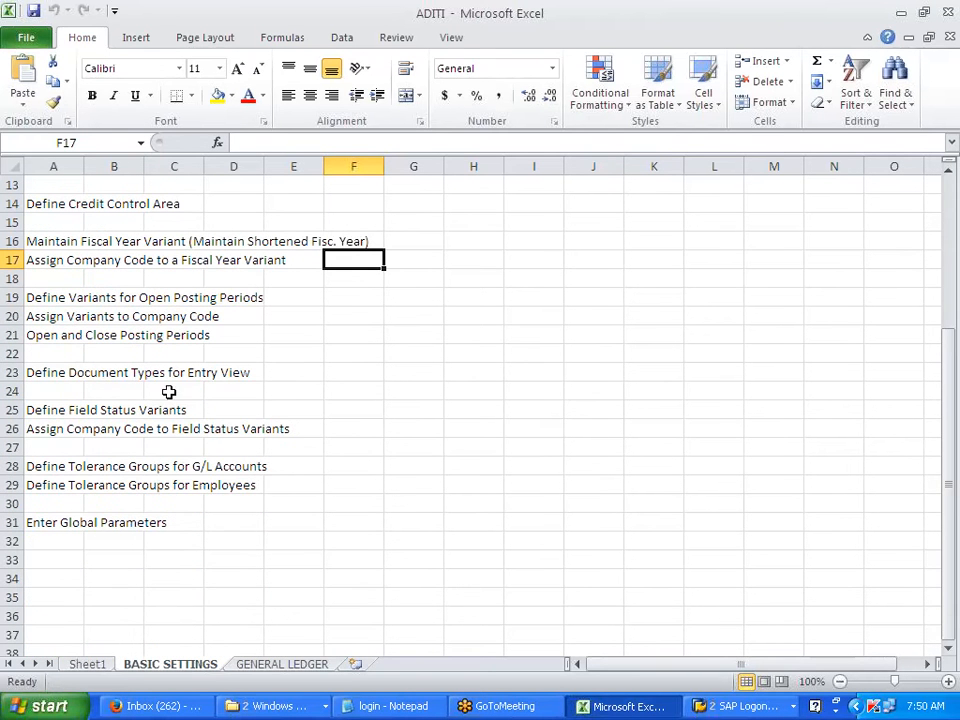
Enter the heading "GL MASTER" in cell E4 of the GENERAL LEDGER sheet.
left_click(276, 665)
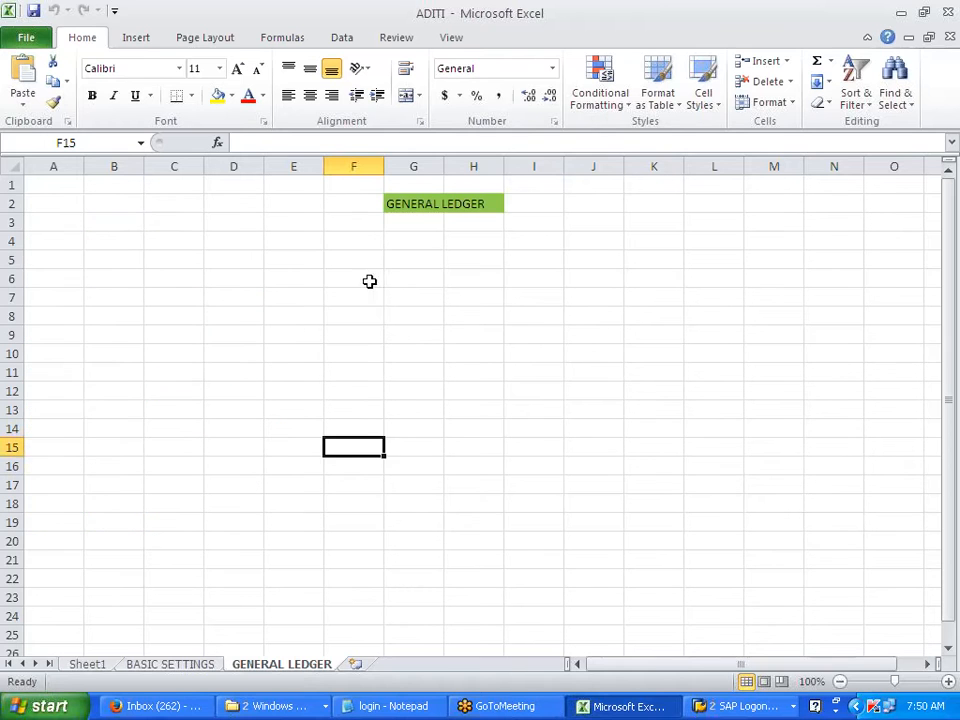
left_click(354, 254)
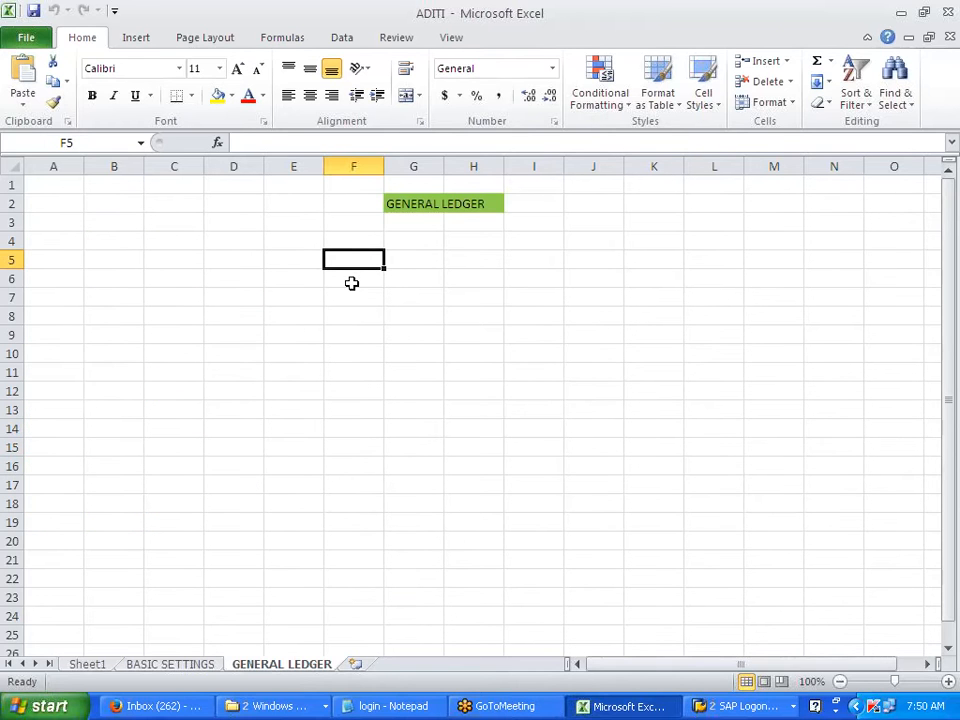
left_click(296, 239)
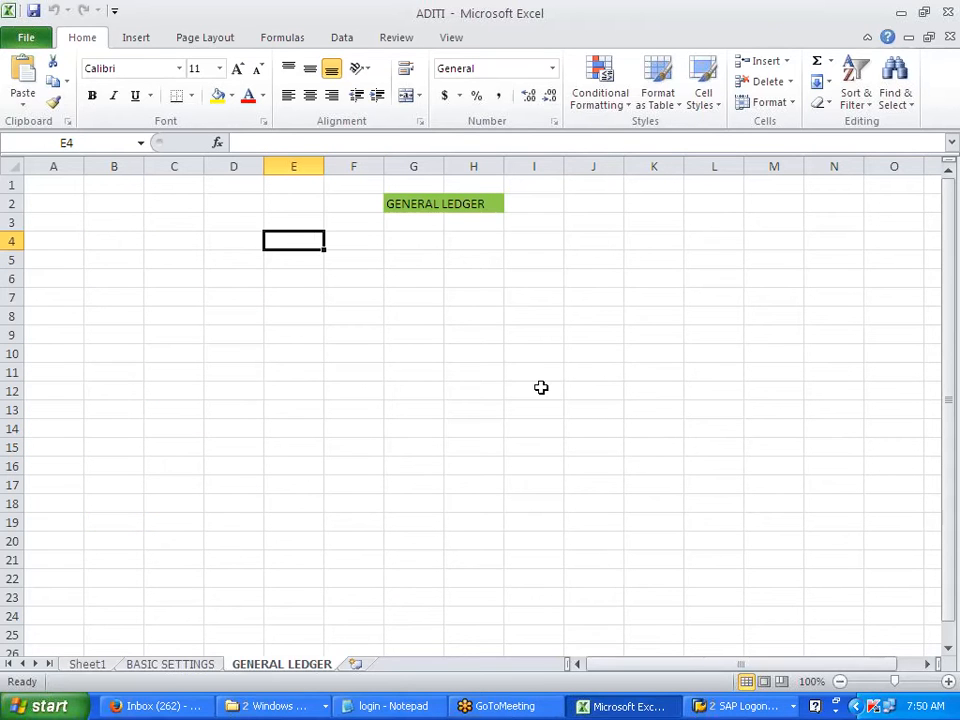
type("gl master")
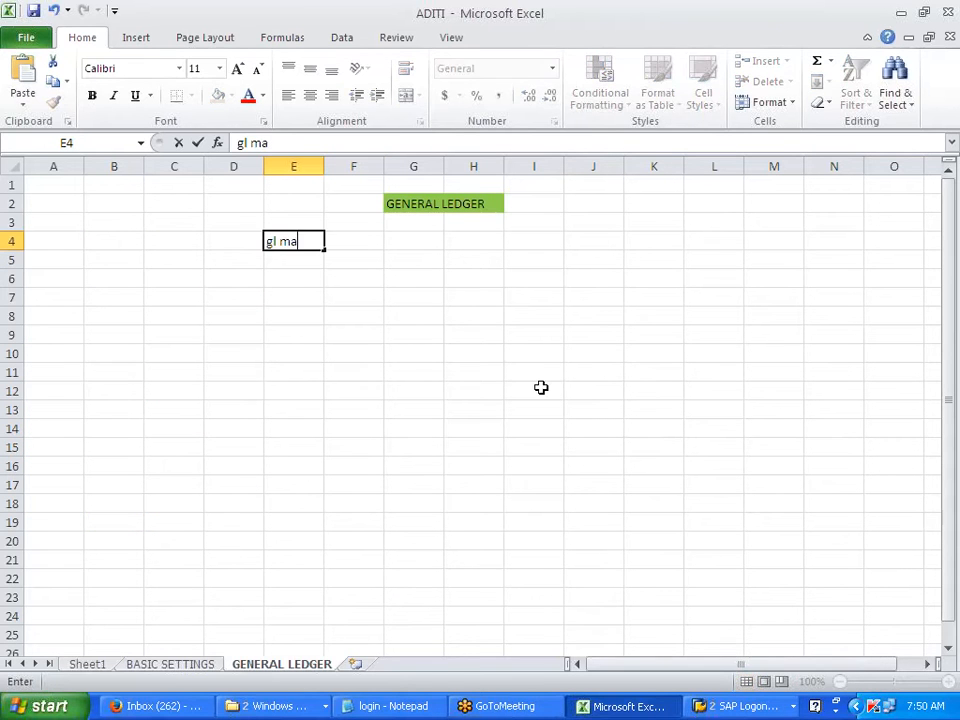
key("BackSpace")
key("BackSpace")
key("BackSpace")
key("BackSpace")
key("BackSpace")
key("BackSpace")
key("BackSpace")
key("BackSpace")
type("GL MASTER")
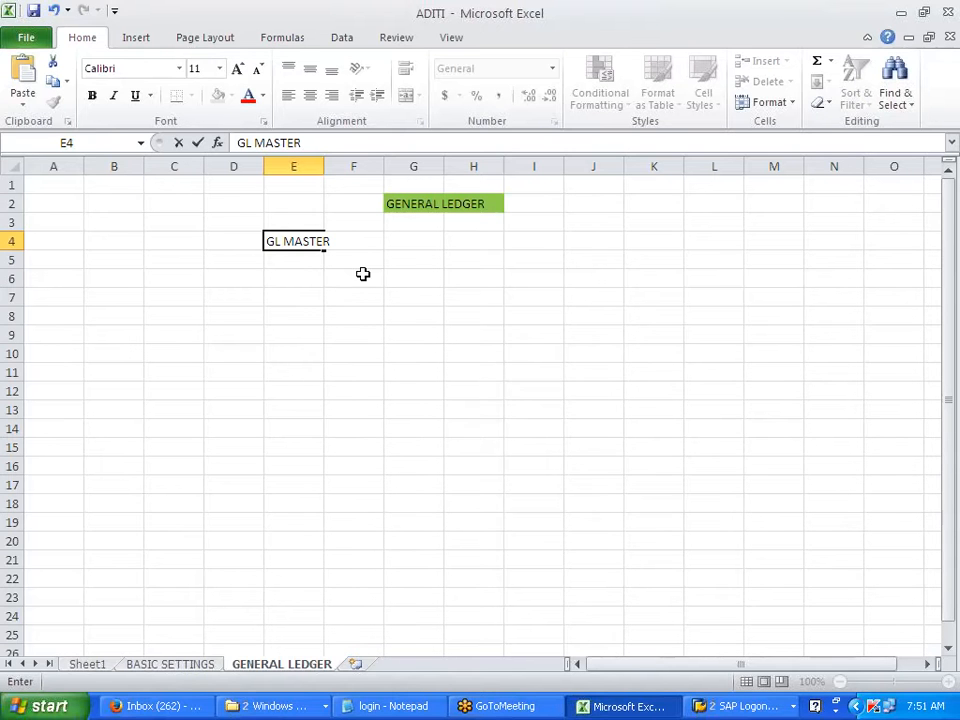
left_click(332, 316)
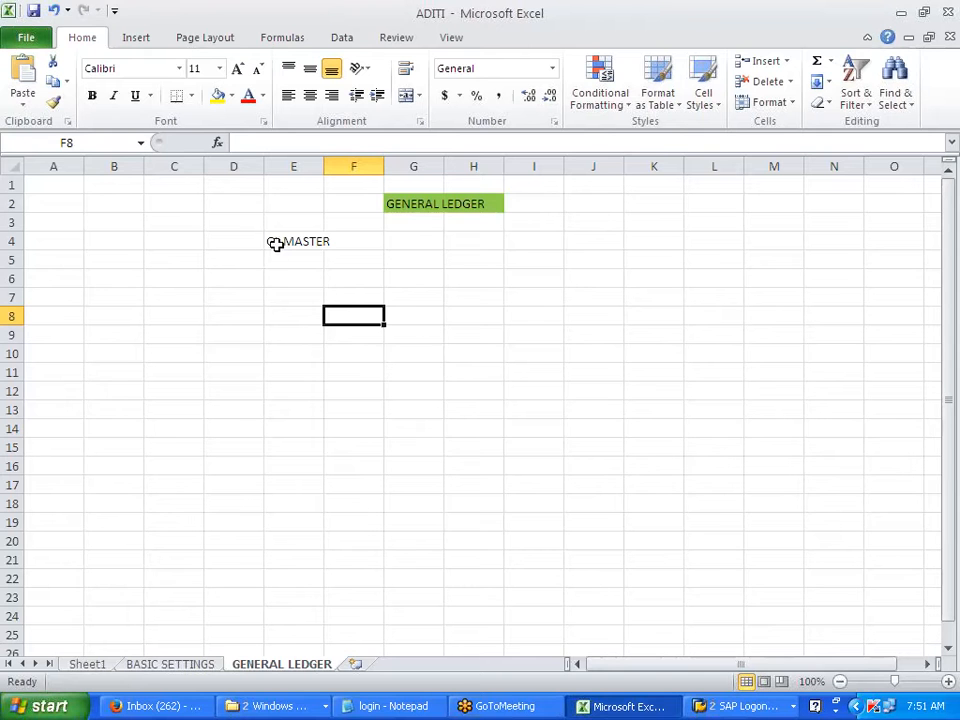
Enter the note "ORG DATA-- COMP CODE -- COA" in cell B7.
left_click(109, 300)
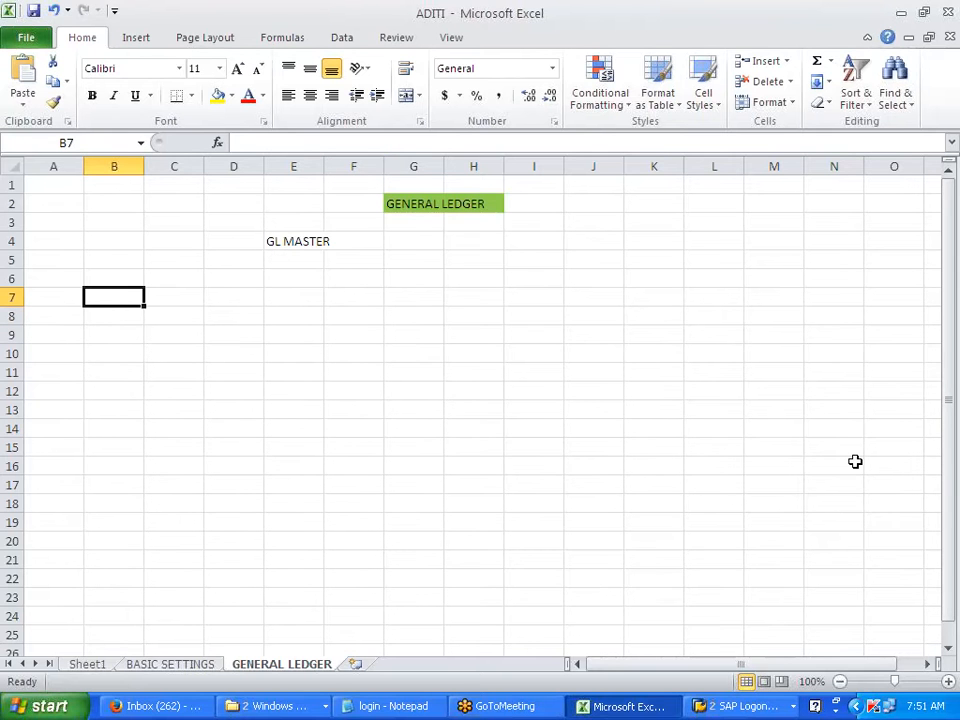
type("O")
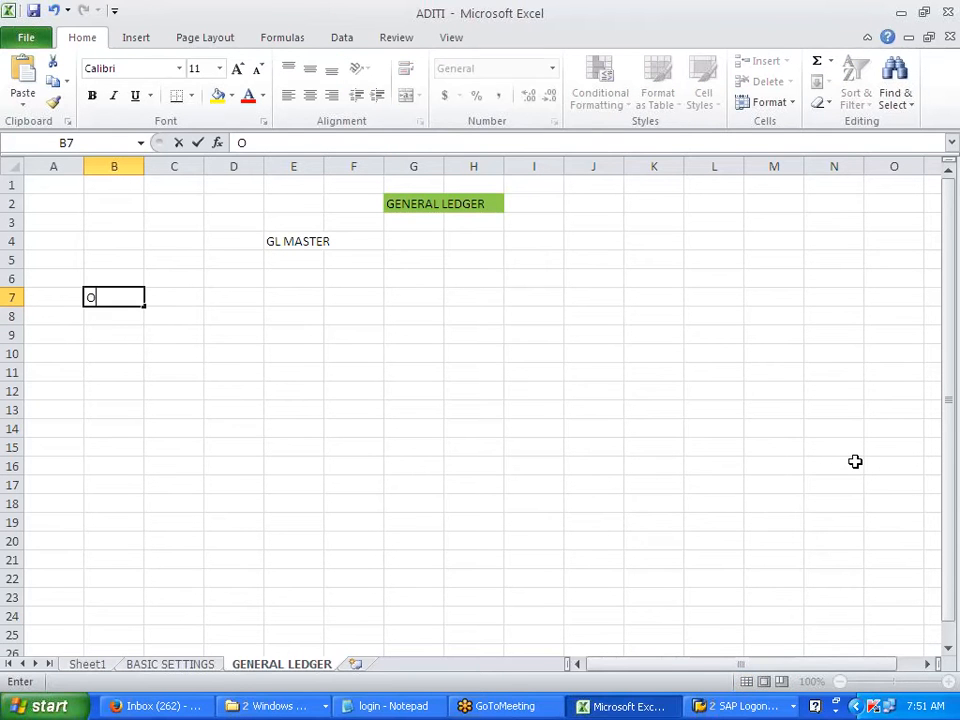
type("RG DATA--")
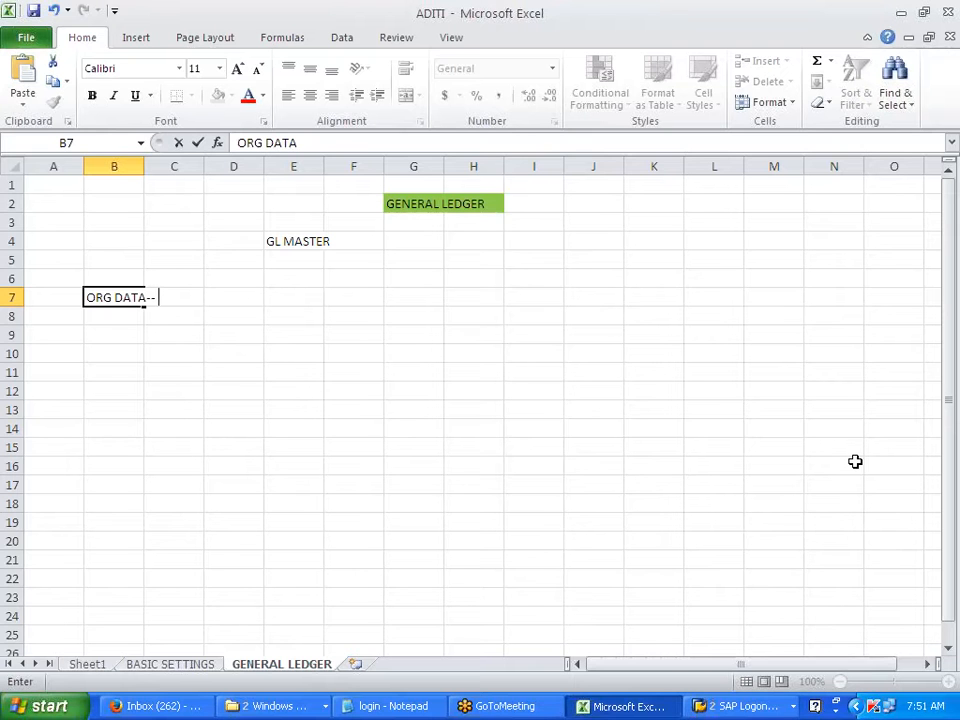
type(" COMP")
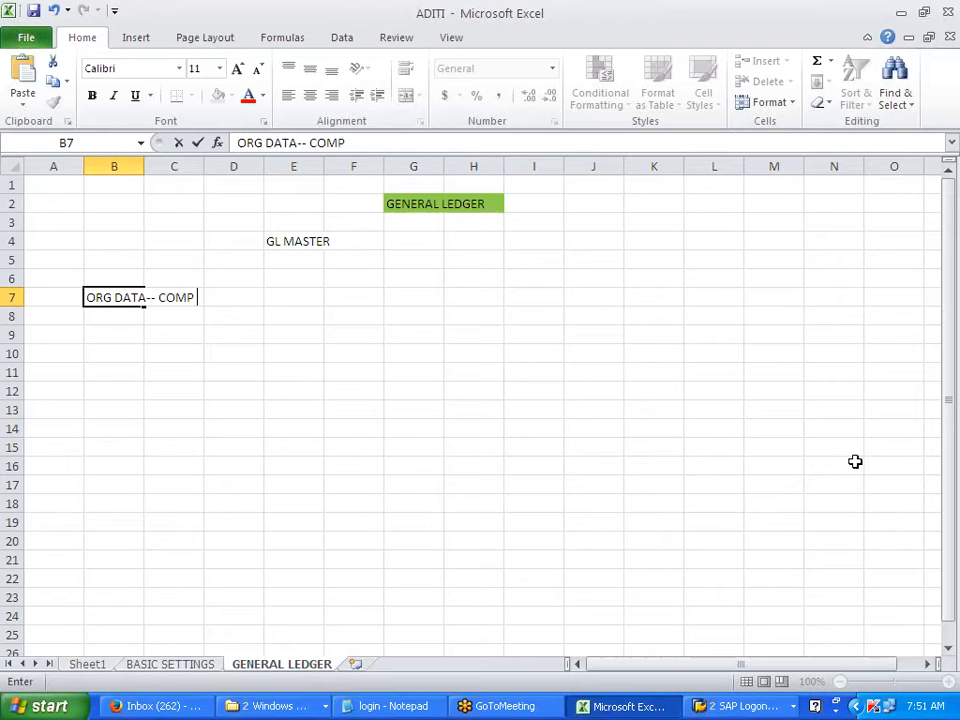
type(" CODE -- ")
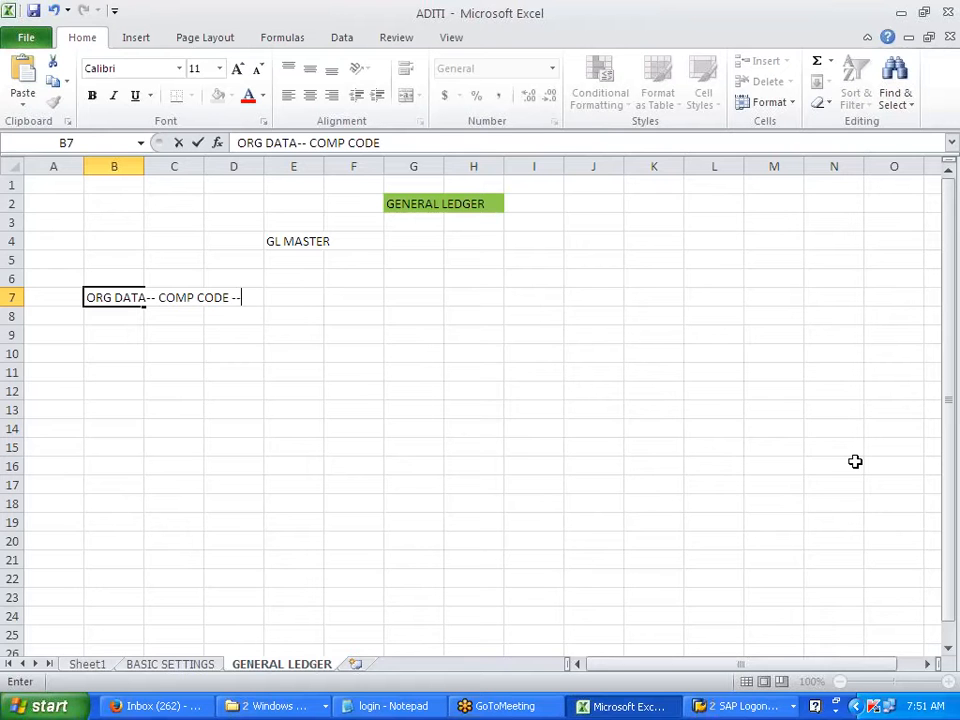
type("COA")
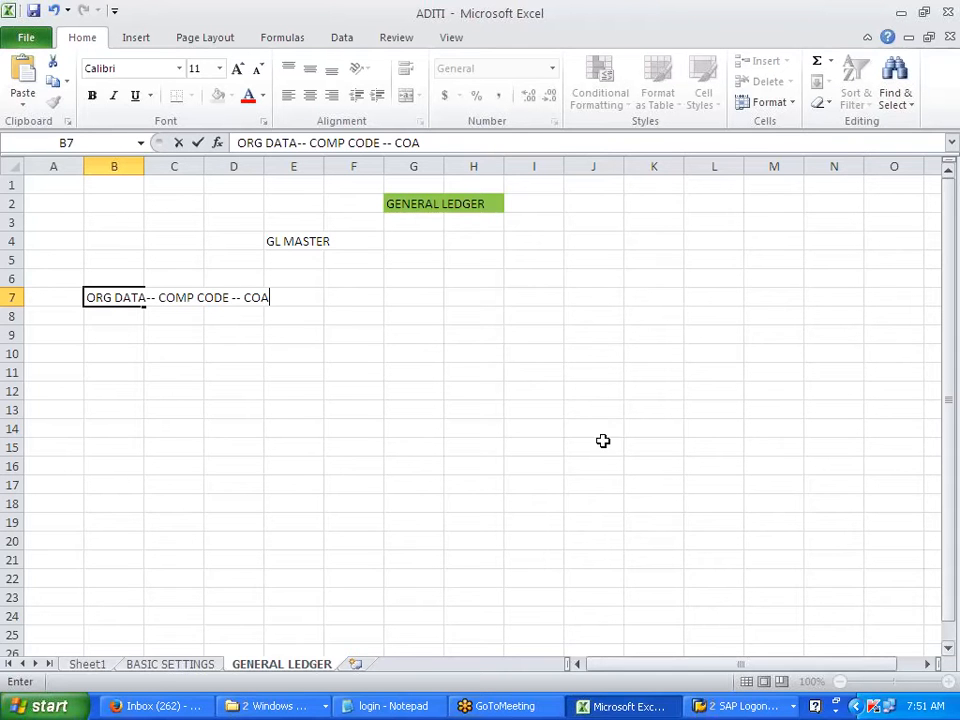
Enter the note "MASTER DATA -- GL ,CUSTOMER,VENDOR" in cell B9.
left_click(125, 334)
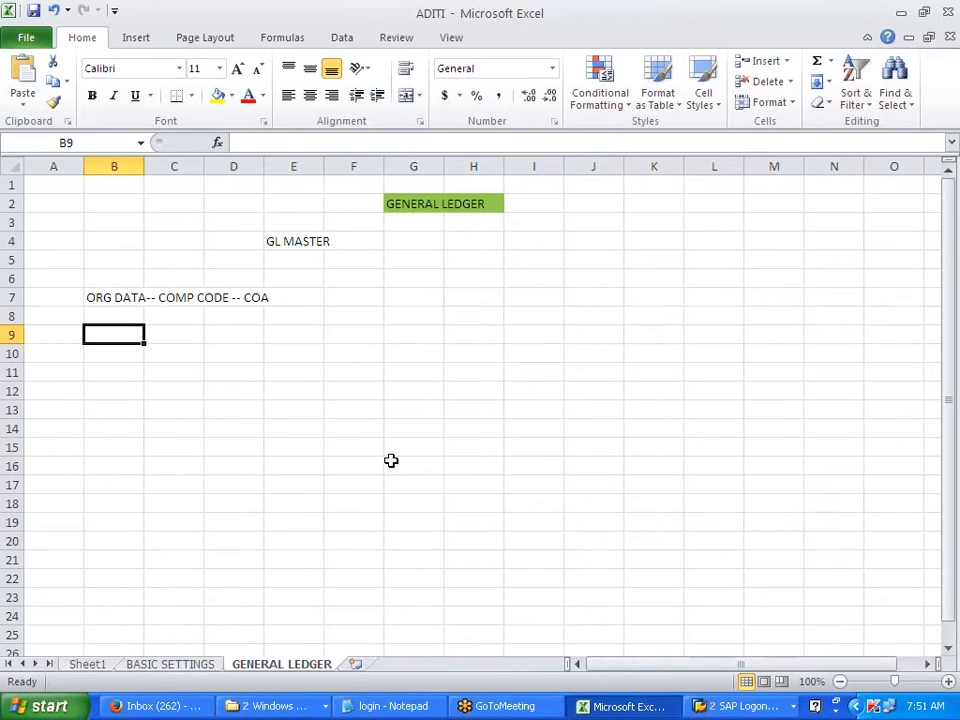
type("M")
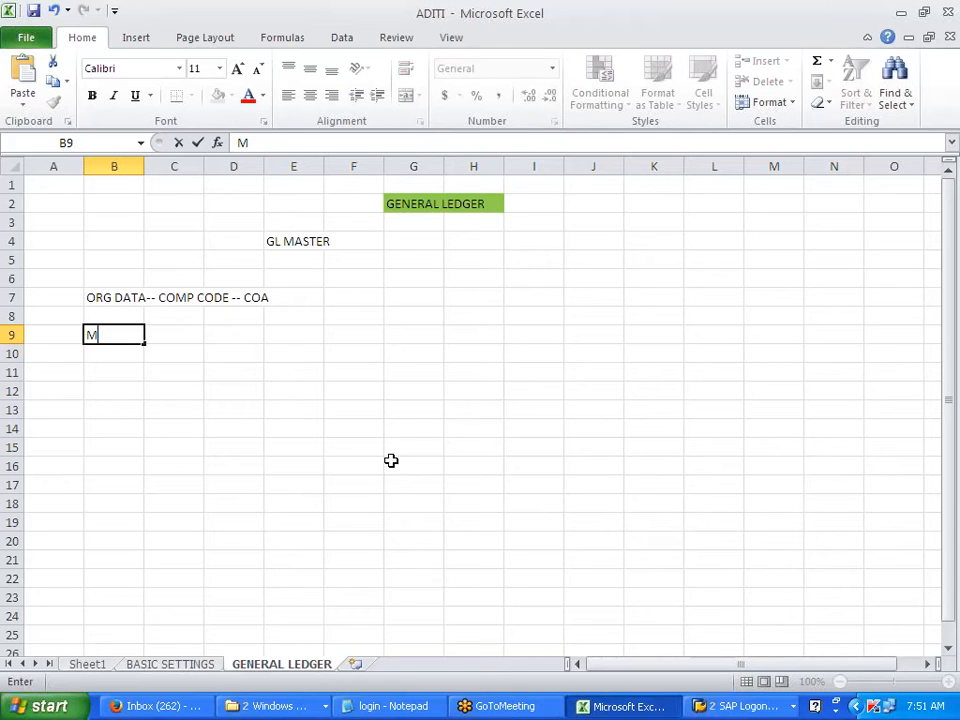
type("ASTER DATA")
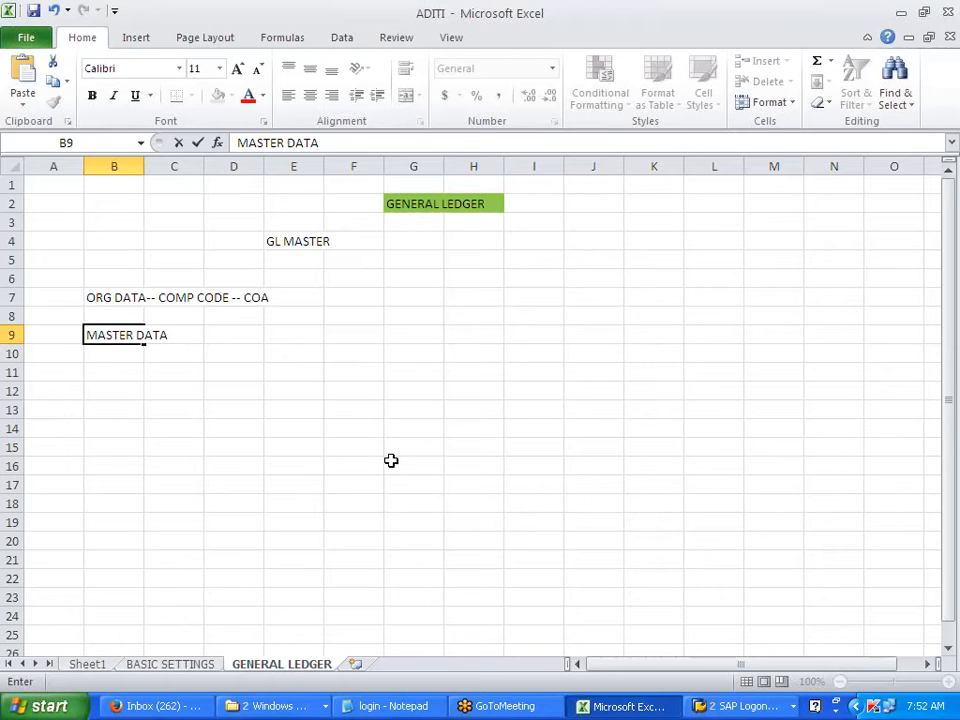
type("-- GL ,CUS")
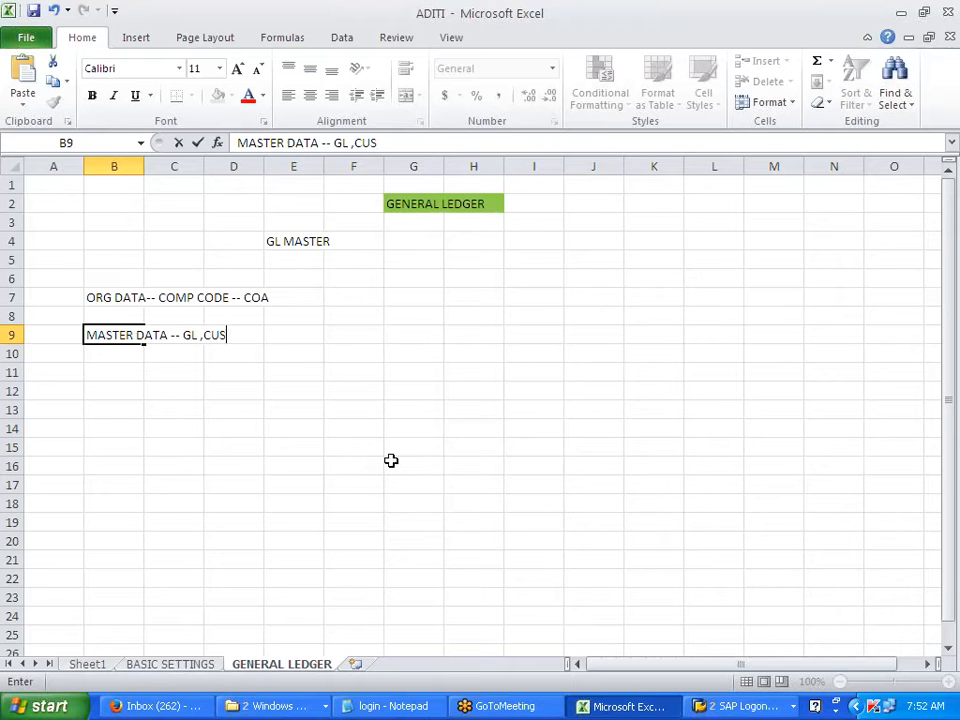
type("TOMER,")
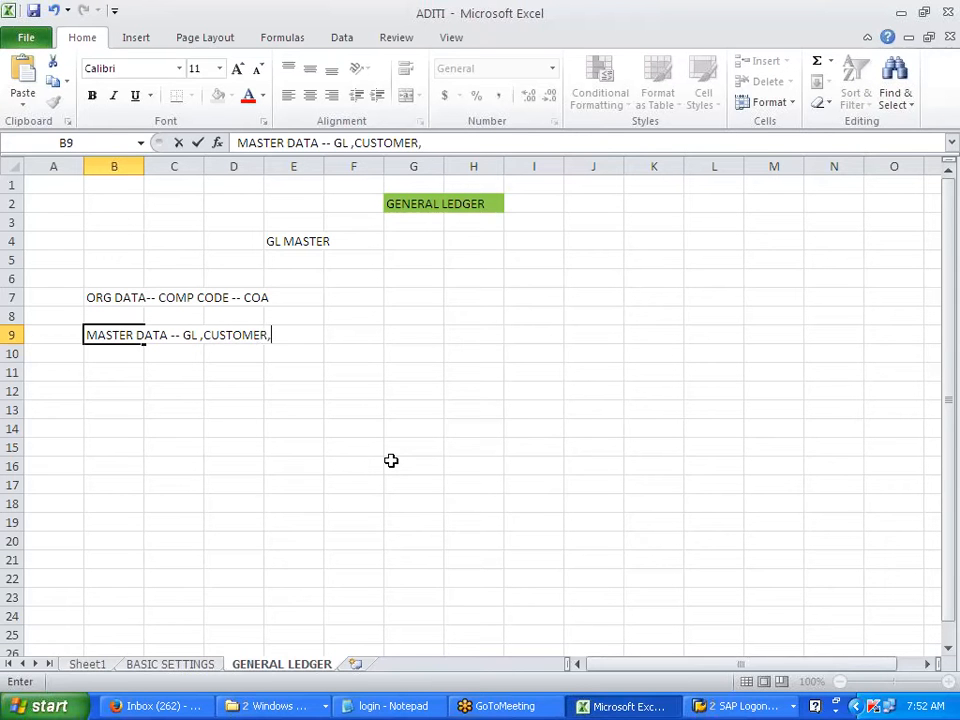
type("VENDOR")
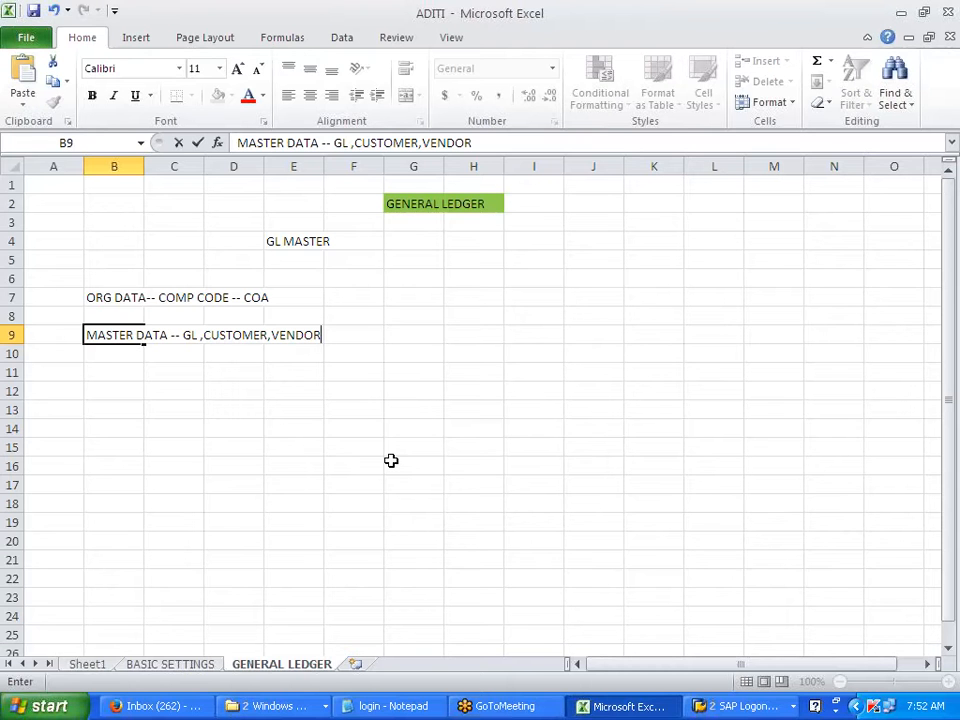
key("Return")
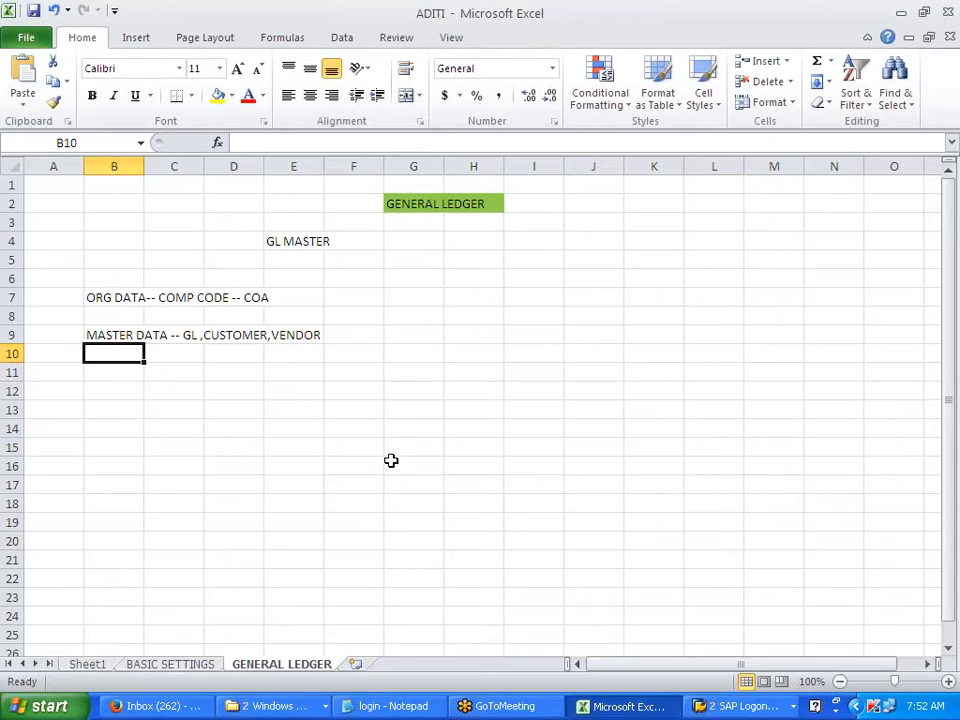
Enter the note "TRANSACTION DATA -- PAYMENTS ,INV" in cell B11.
left_click(111, 369)
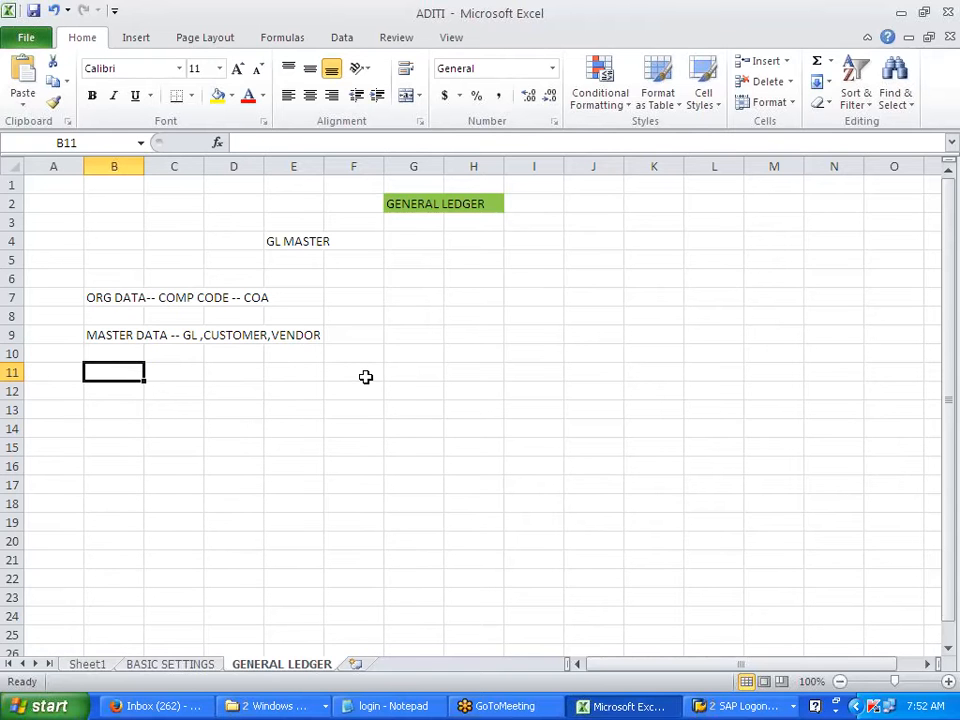
type("TRAN")
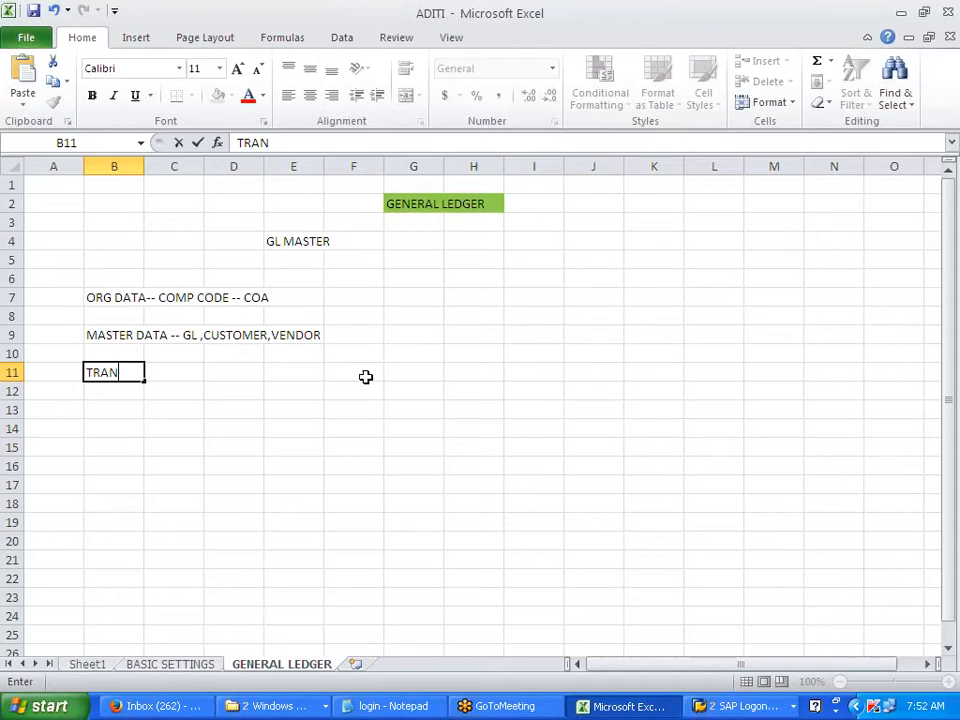
type("SACTION ")
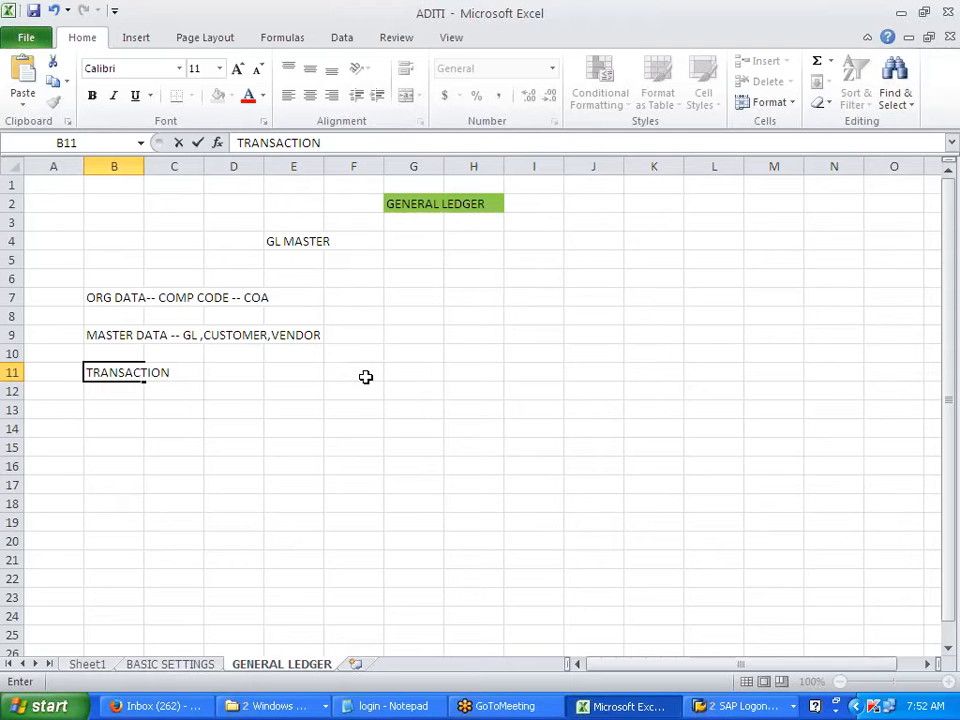
type(" DATA -- PAYM")
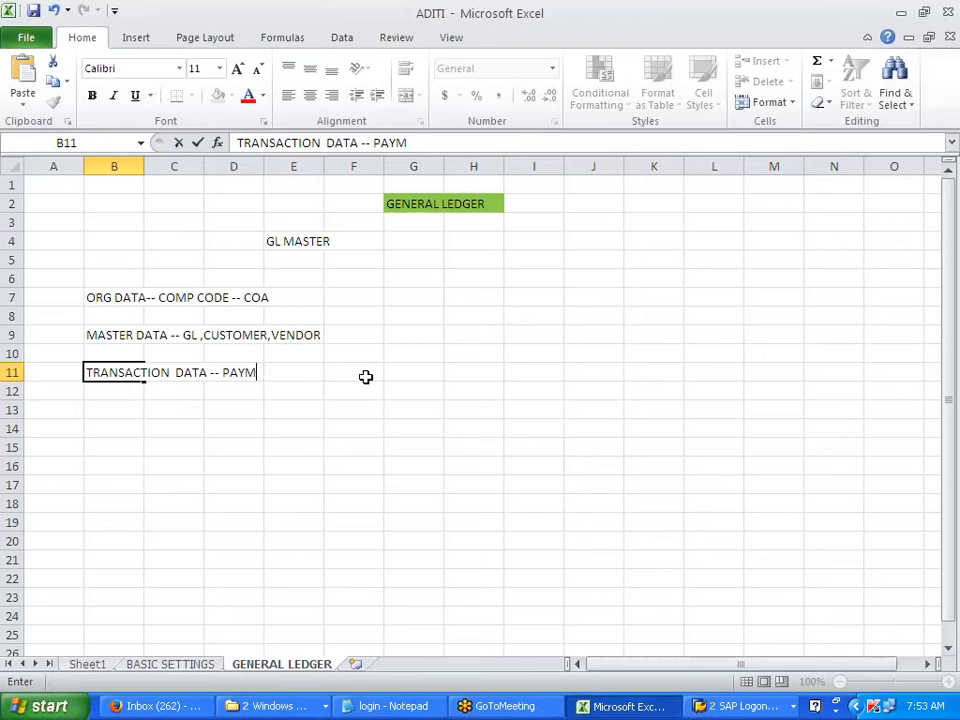
type("E")
type("NY")
type("TS")
type(" ,INV")
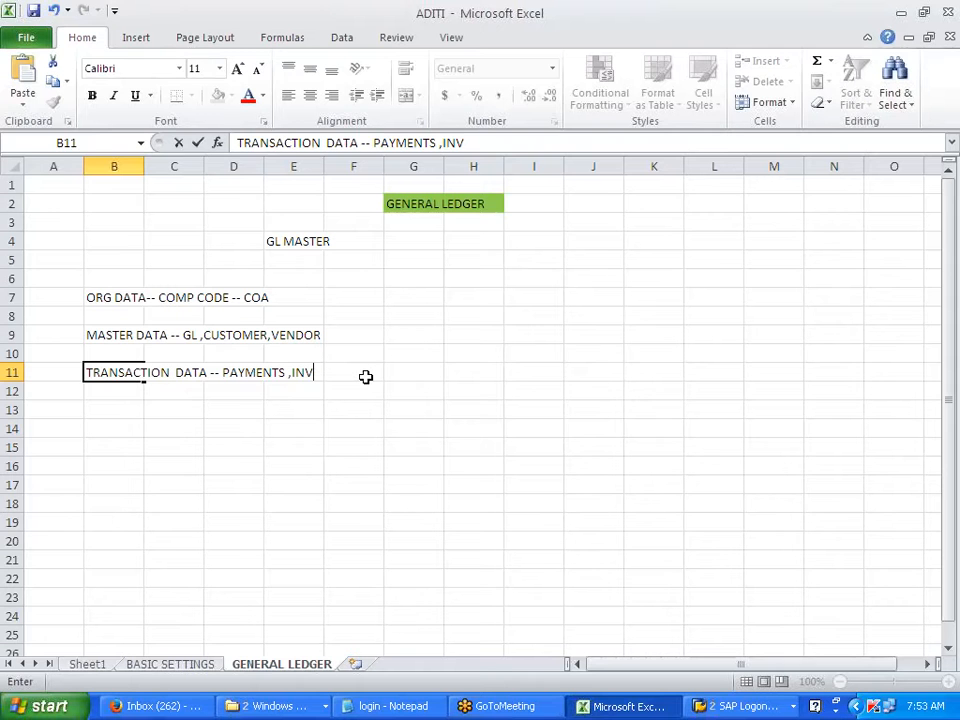
key("Return")
Enter the note "TABLE DATA -- DATA CONFIGURED AS PER THE REQ OF THE CLIENT" in cell B13.
key("Return")
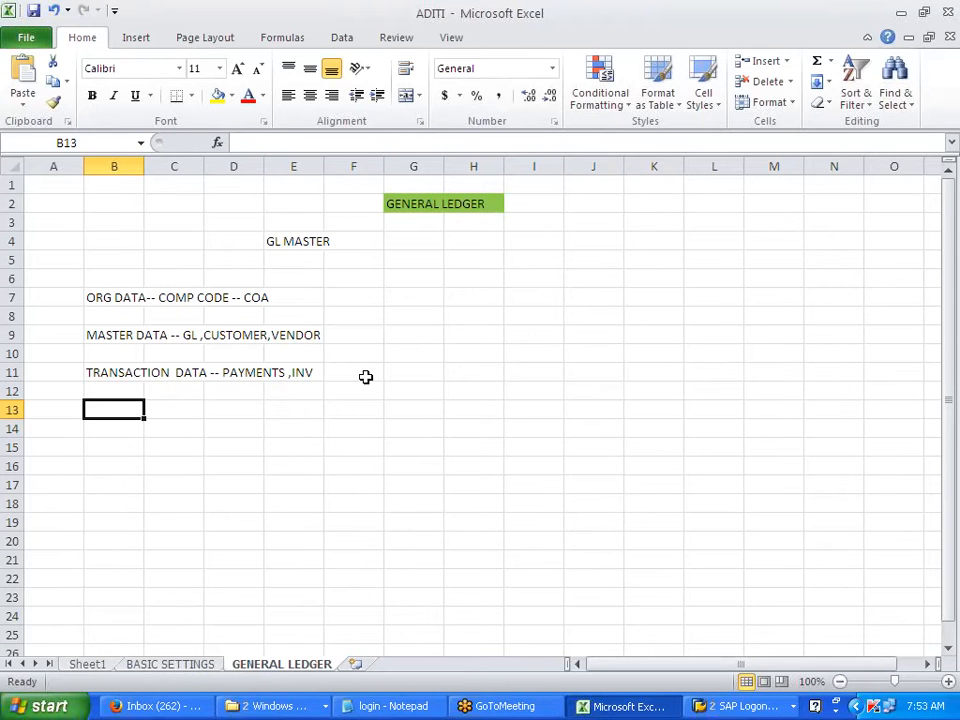
type("TABLE")
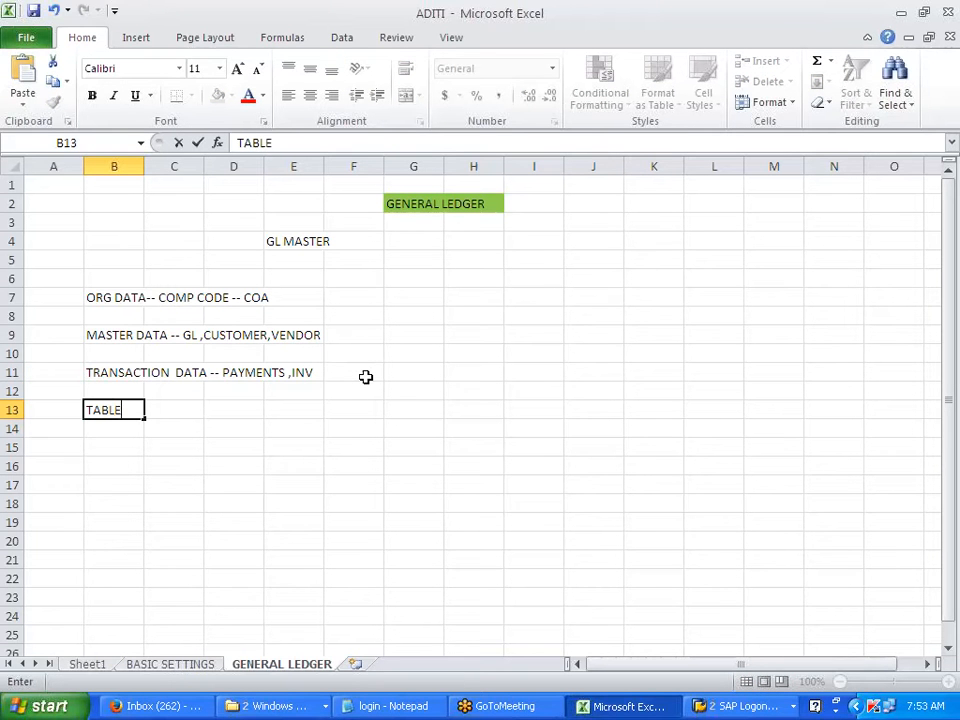
type(" DATA --")
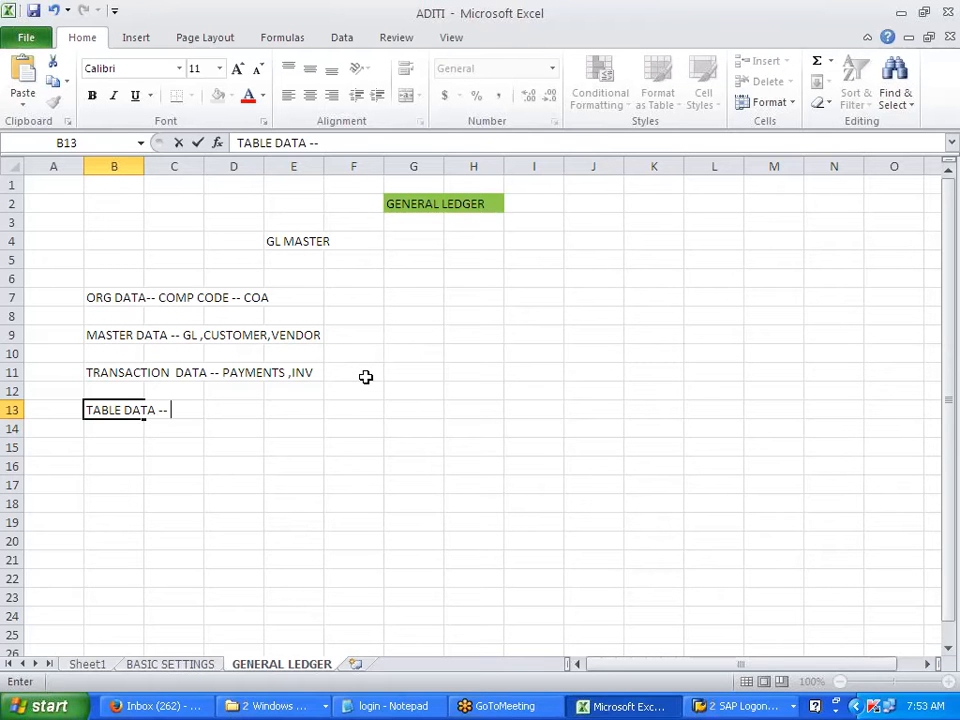
type("DATA CONFIGU")
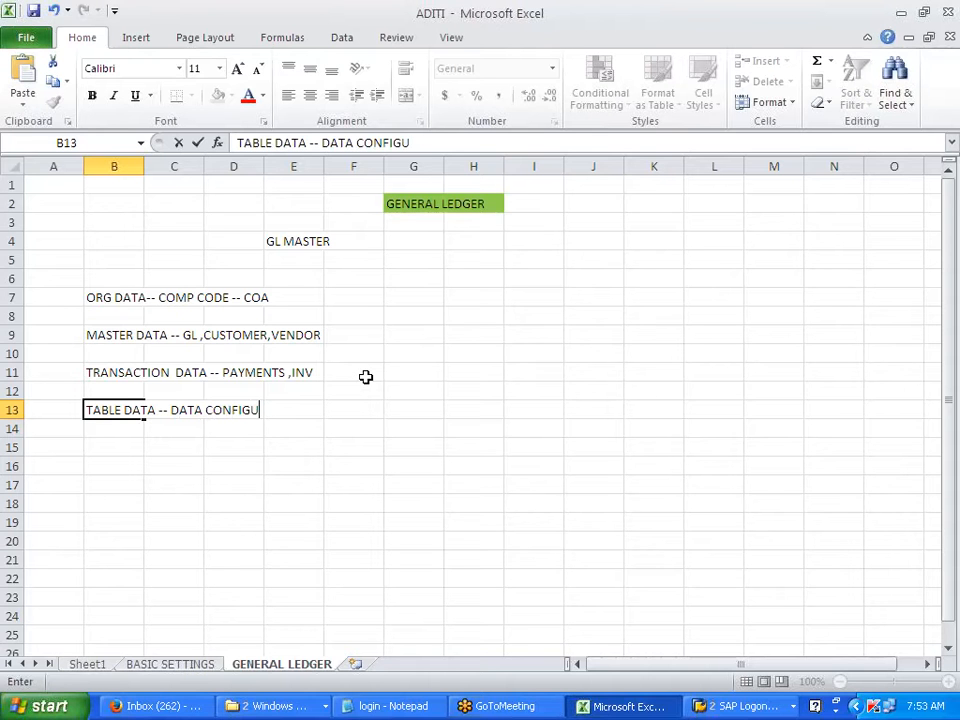
type("RED AS PE")
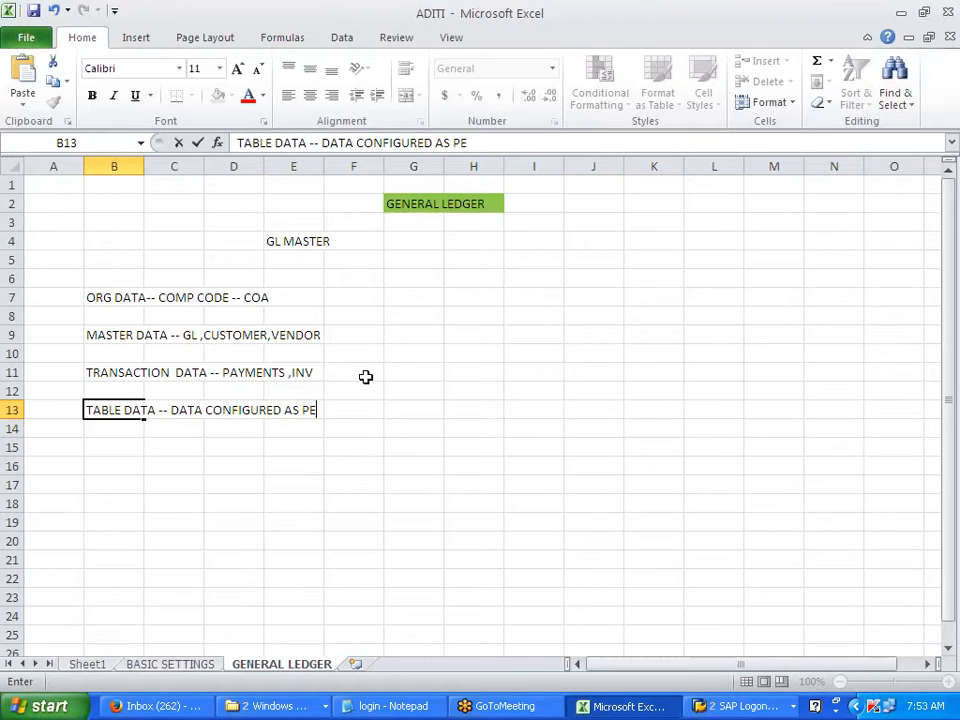
type("R THE REQ")
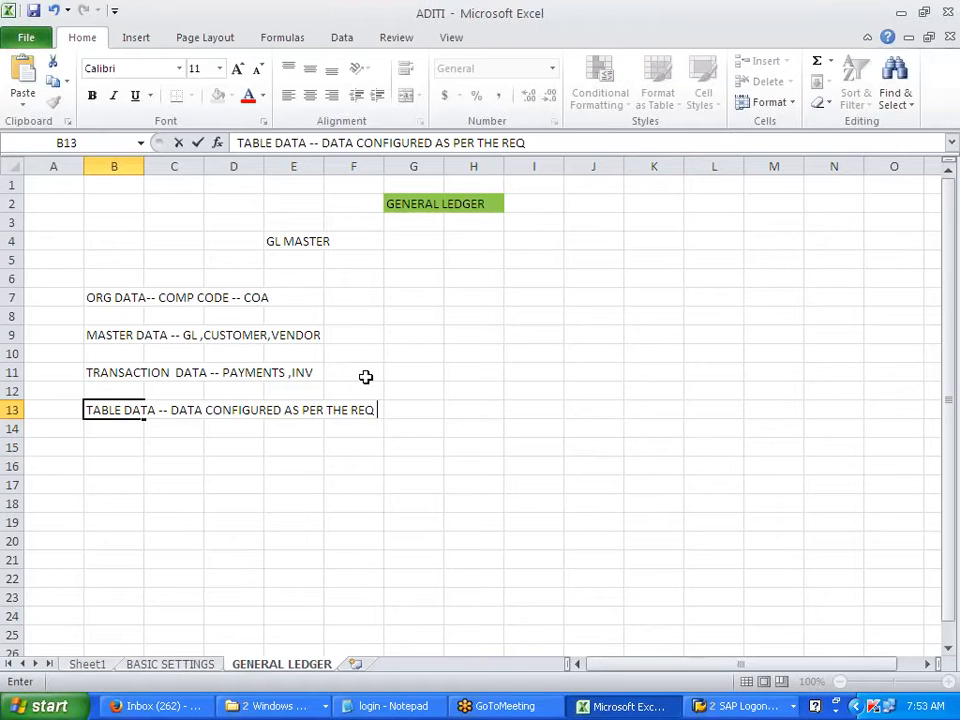
type(" OF THE CLIE")
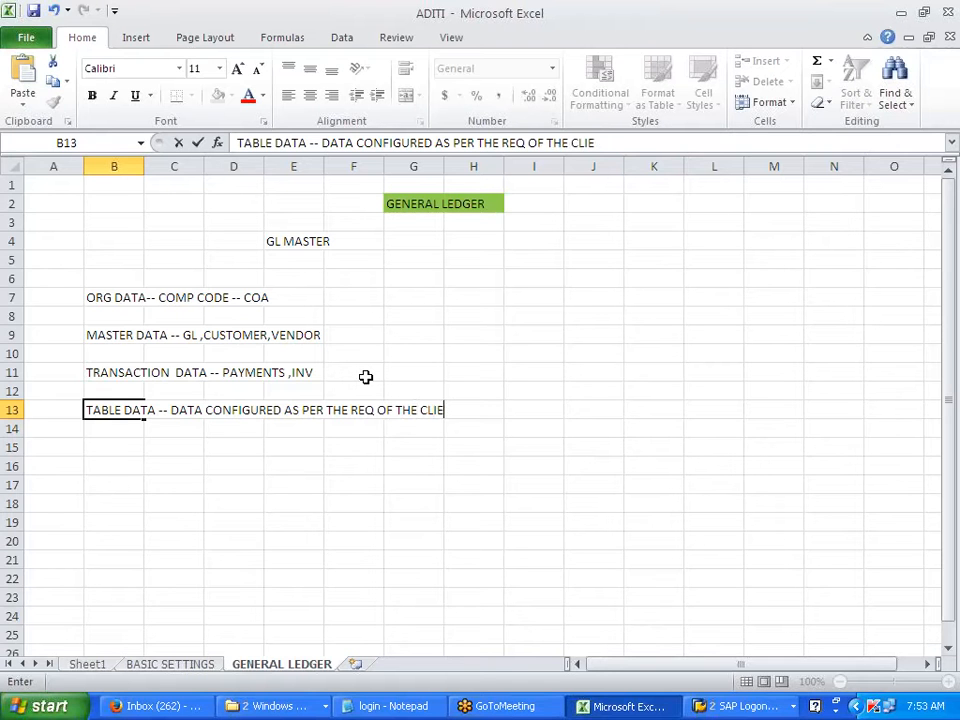
type("NT")
left_click(435, 469)
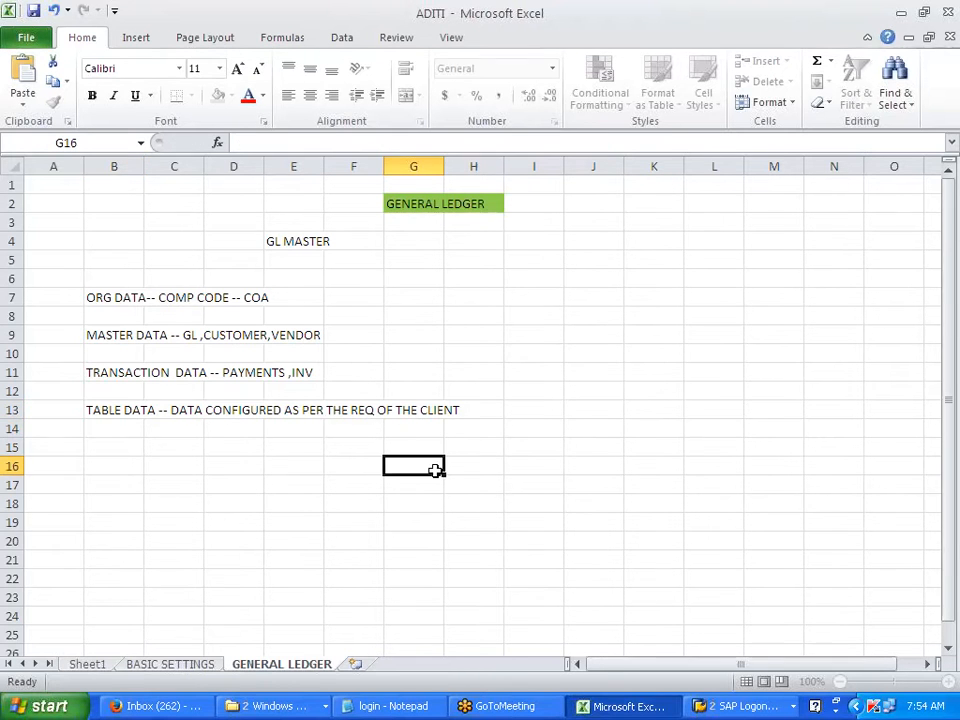
Move the "GL MASTER" heading from cell E4 to F17 and widen column F to fit it.
left_click(301, 243)
key("ctrl+c")
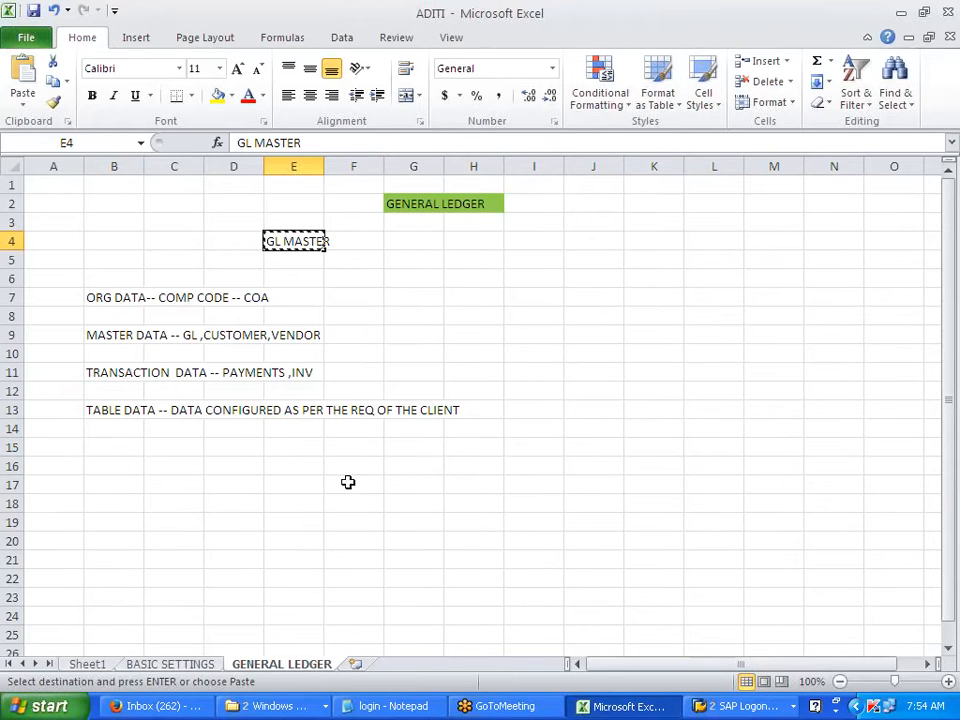
left_click(340, 476)
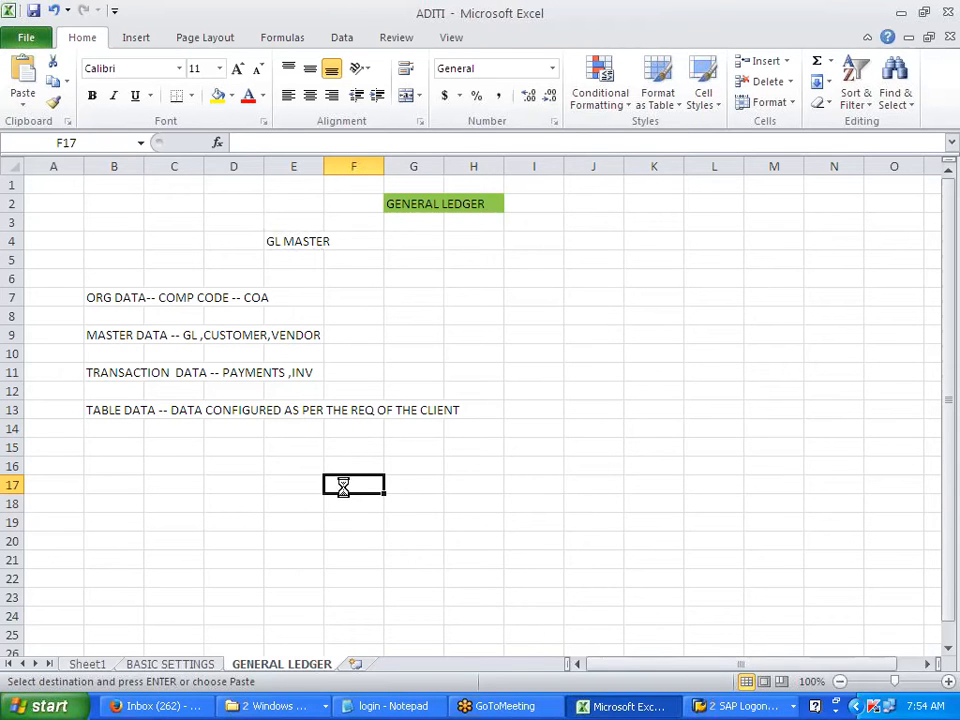
left_click(349, 566)
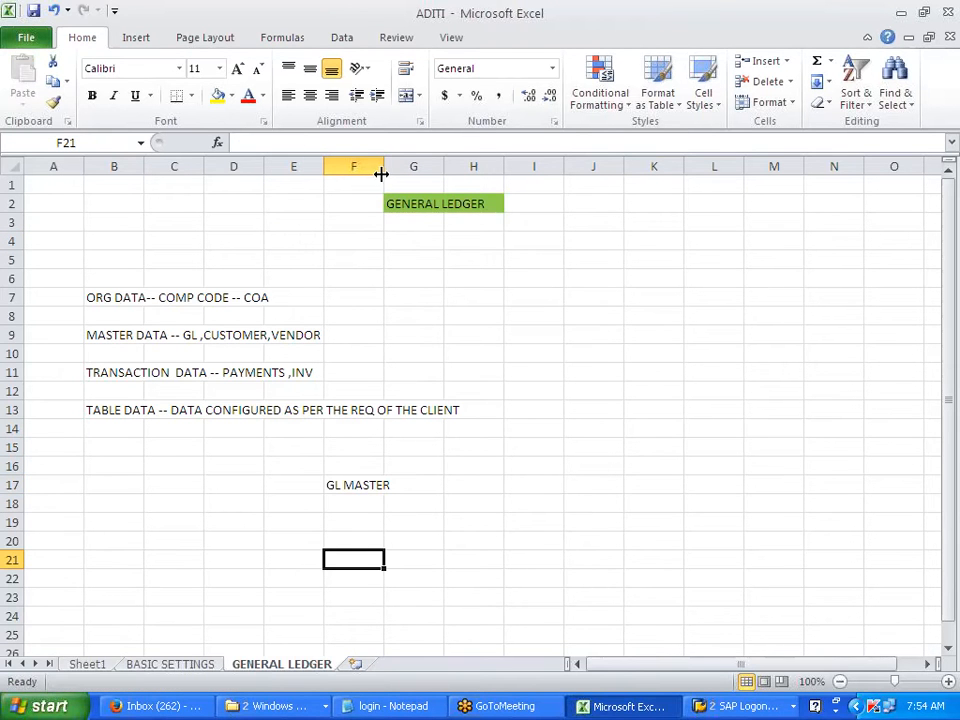
left_click_drag(382, 174, 399, 174)
left_click(425, 503)
Enter the note "FS00 ---CENTRALLY" in cell H17, on the same row as the GL MASTER heading.
left_click(468, 484)
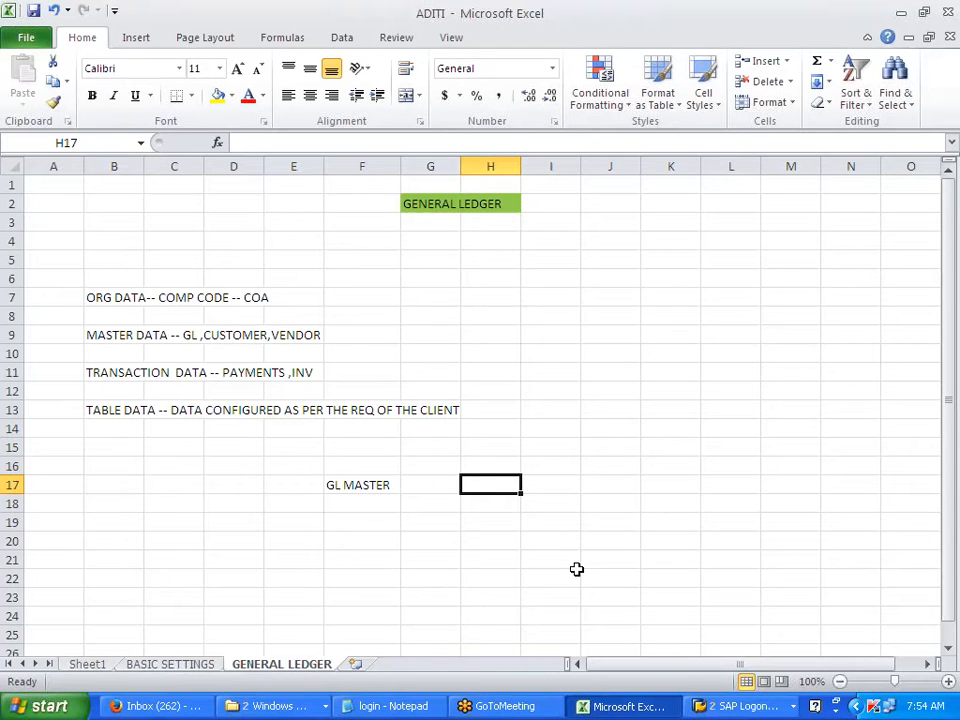
type("FS00 ")
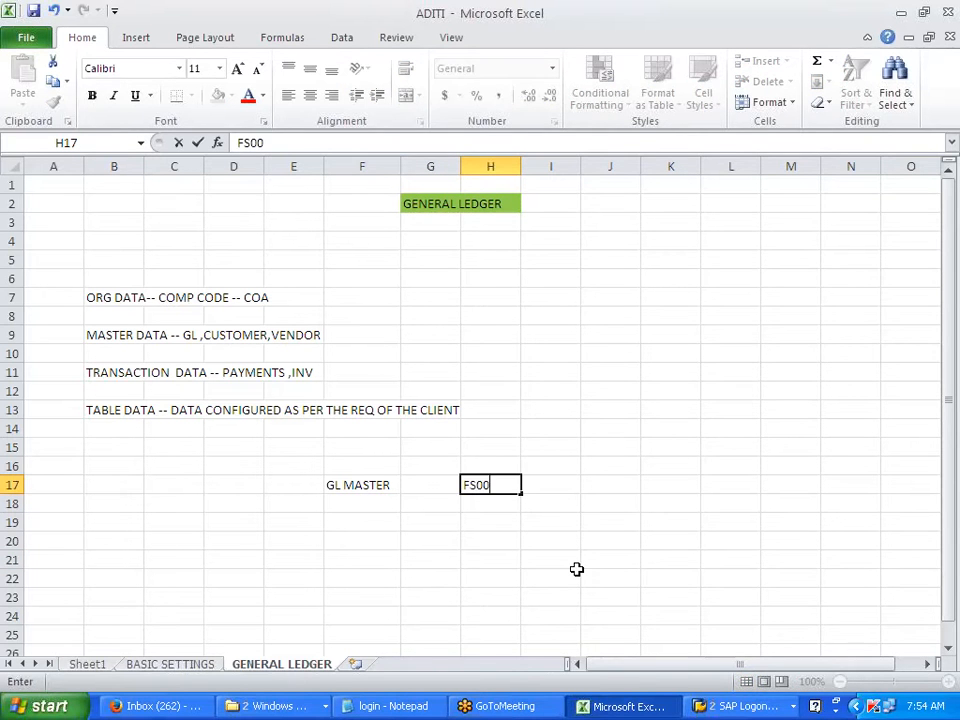
type("---CENTRA")
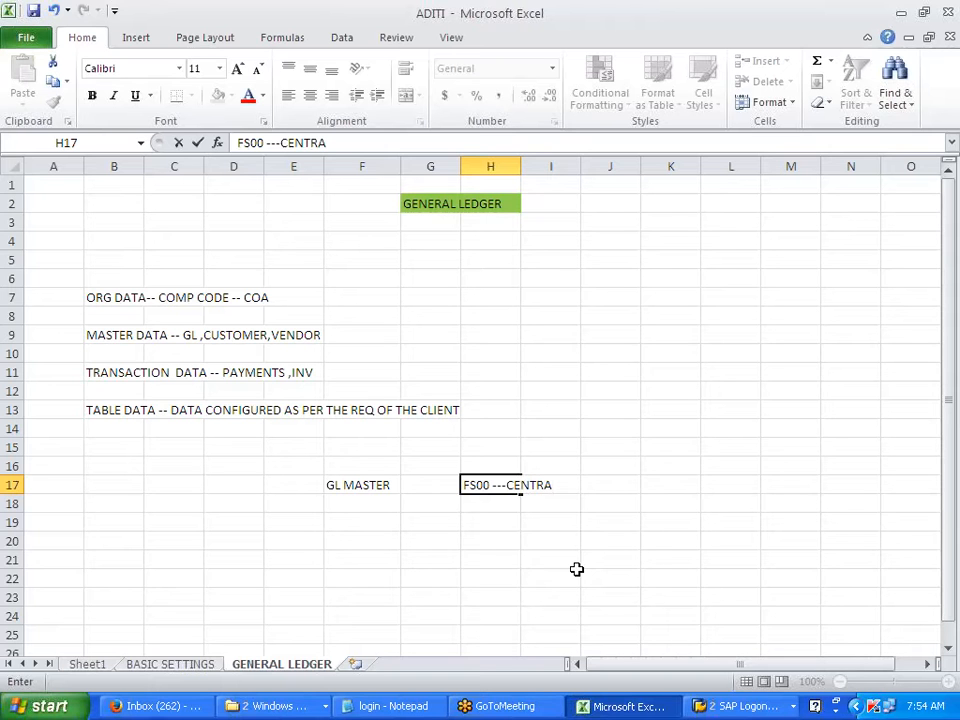
type("LLY")
left_click(576, 571)
Enter "COA" in cell F20 and "COMP CODE" in cell F22 below the GL MASTER heading.
left_click(386, 497)
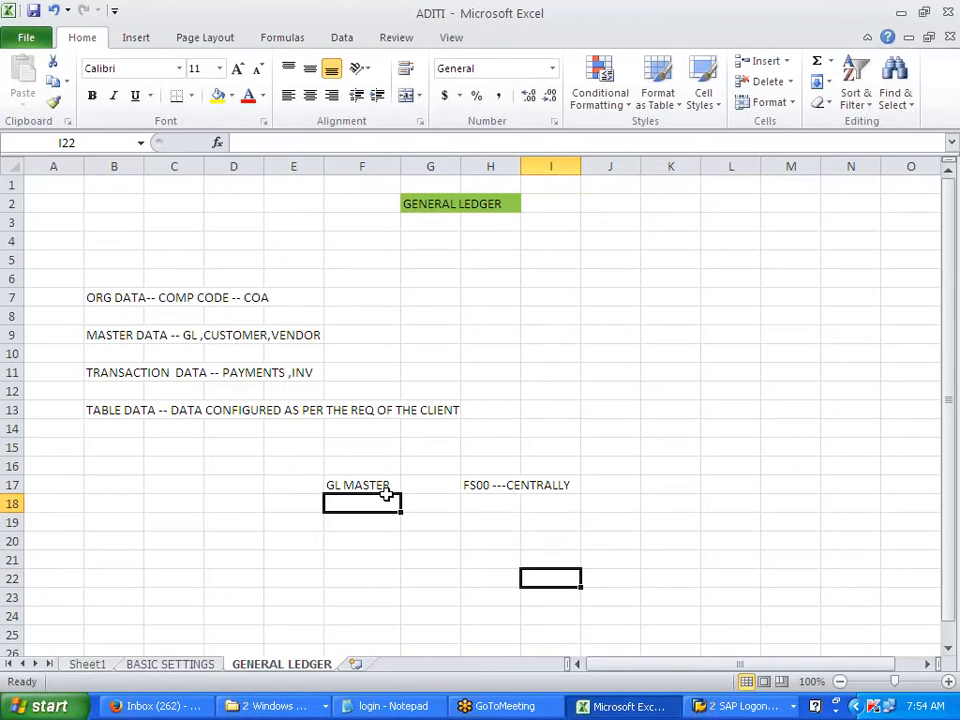
left_click(365, 543)
type("CO")
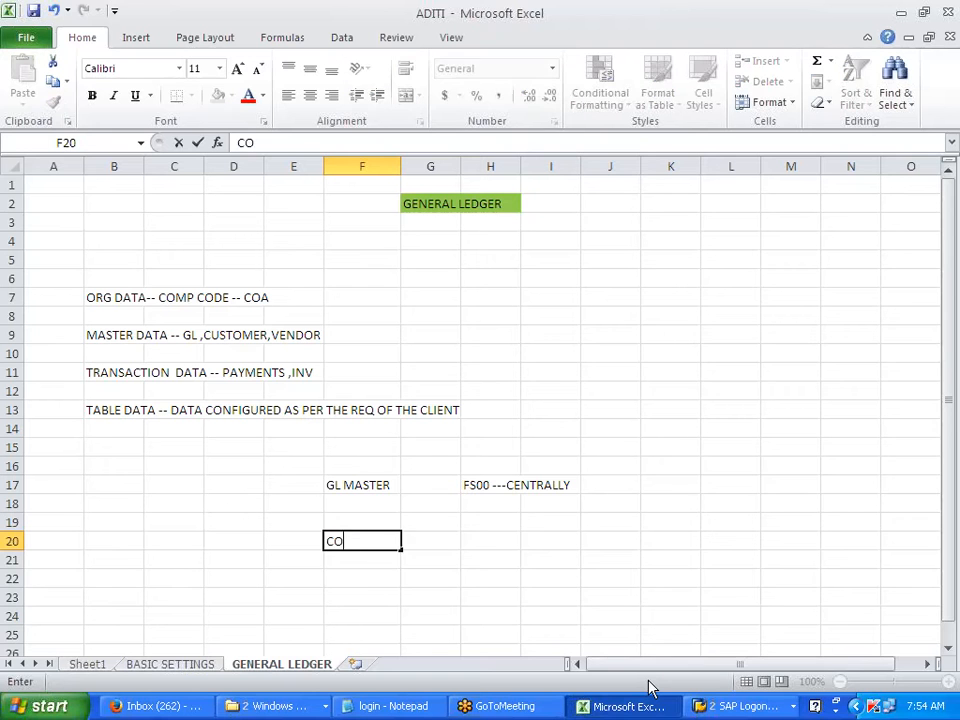
type("A")
key("Return")
key("Return")
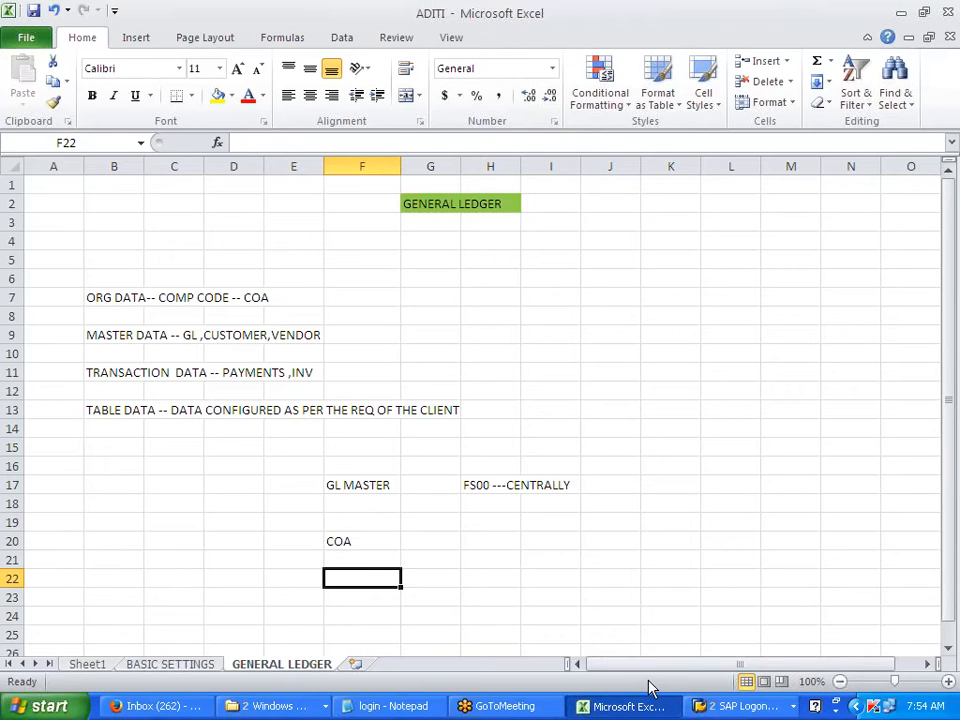
type("COMP COD")
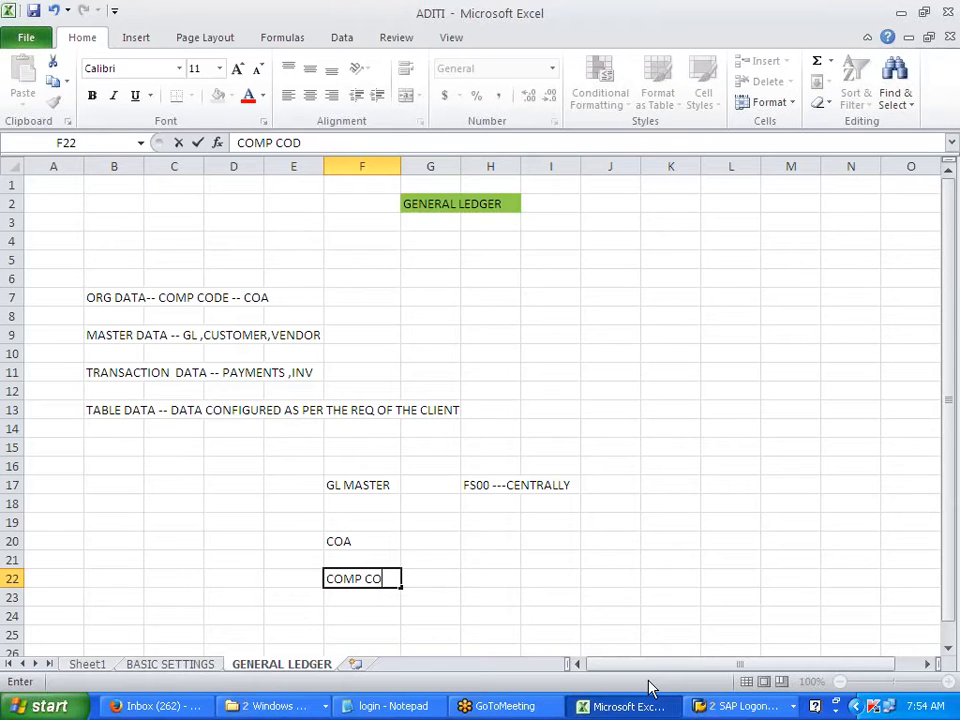
type("E")
key("Return")
key("Return")
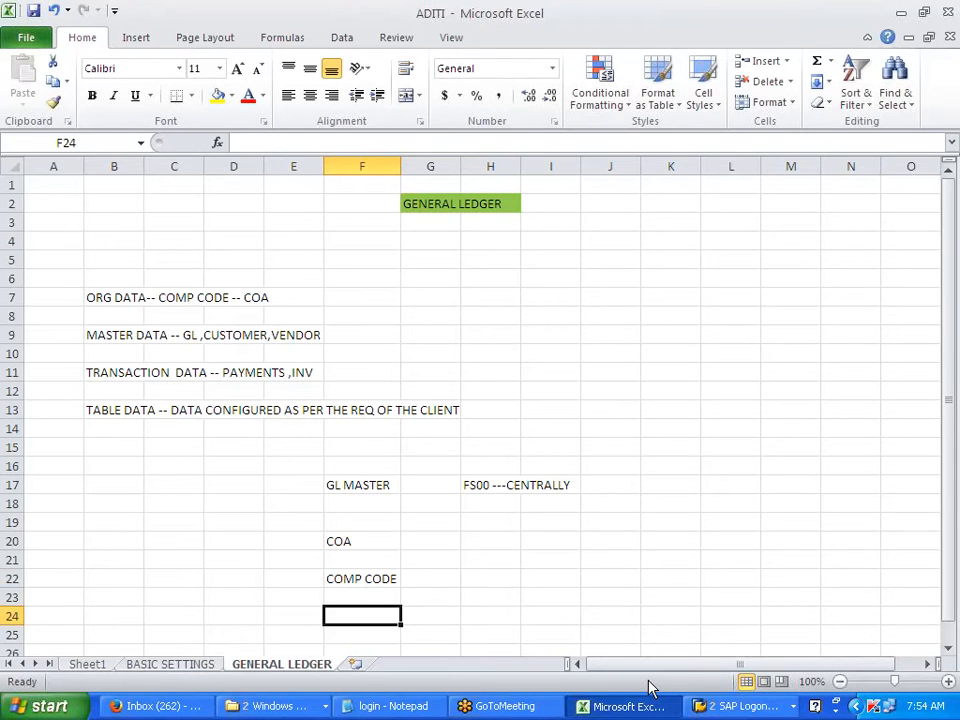
Enter the note "CENTRALLY --- COA AND COMP CODE" in cell F24.
type("CENTRALL")
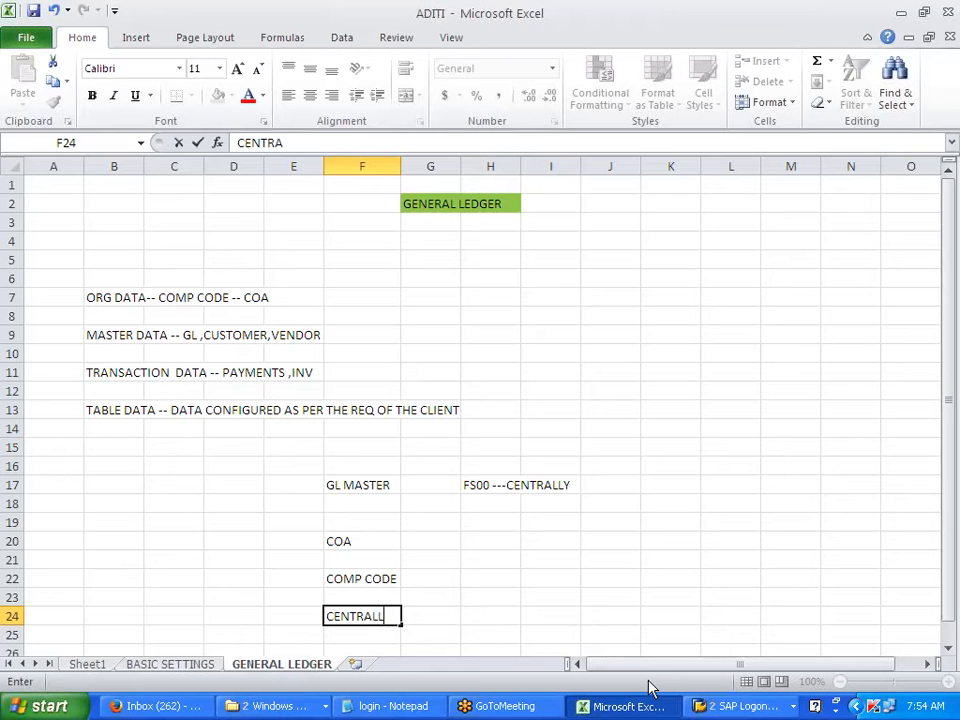
type("Y --- COA AND C")
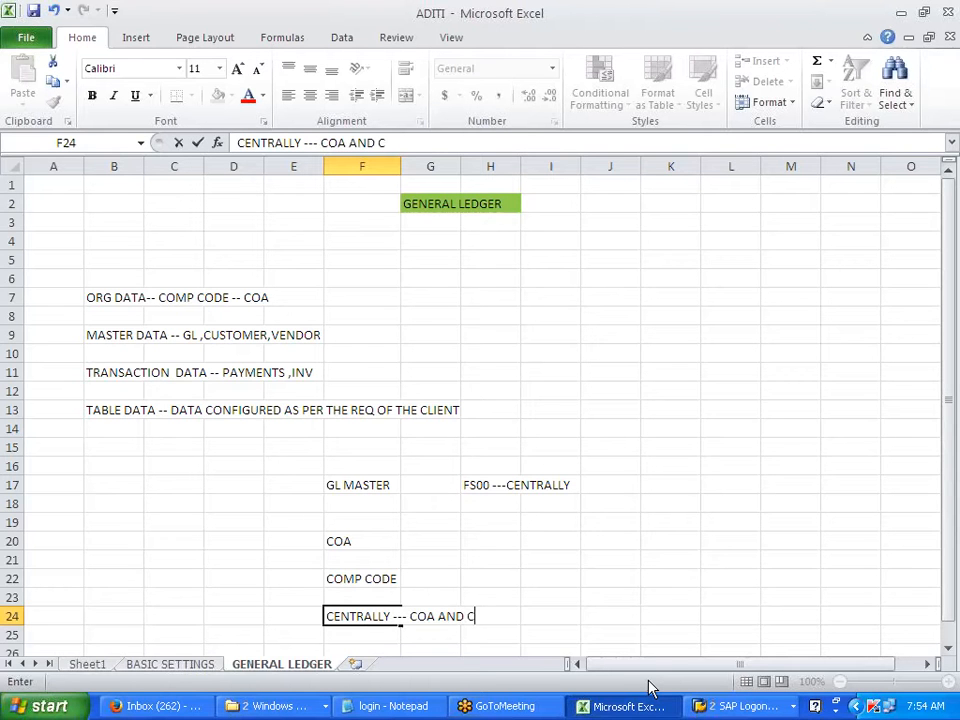
type("OMP CODE")
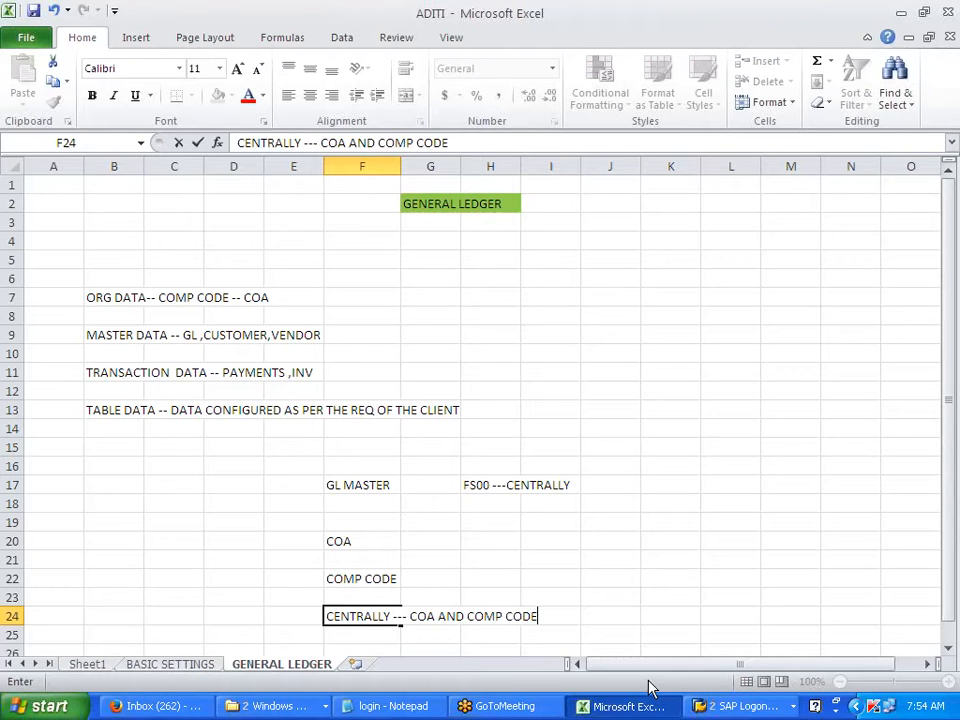
left_click(793, 600)
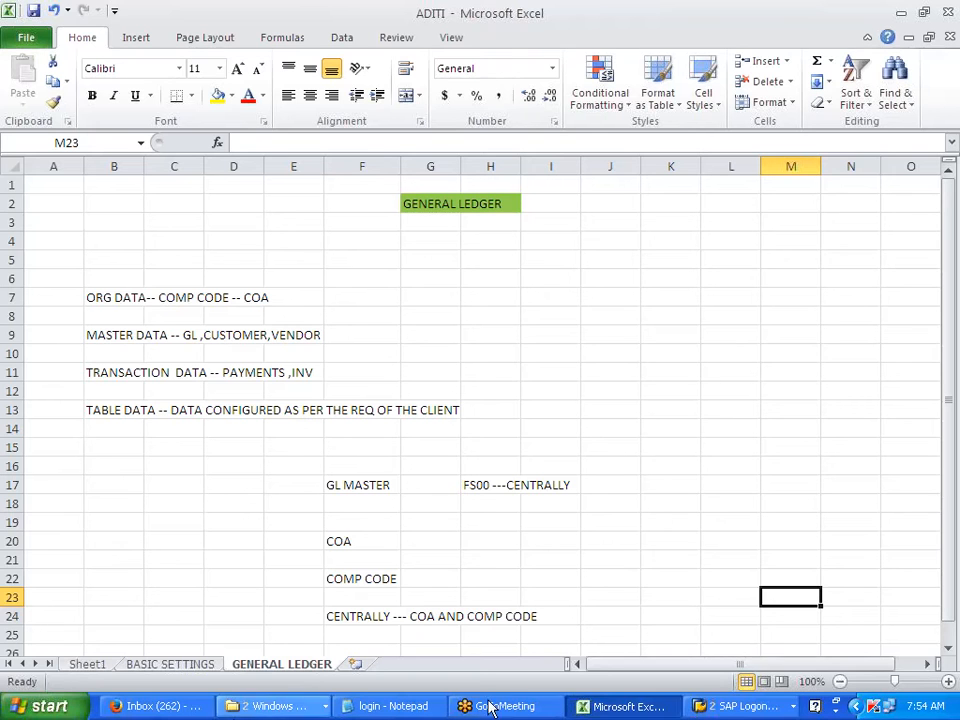
Switch to SAP Easy Access and expand Accounting, Financial Accounting, General Ledger, Master Records and G/L Accounts down to Individual Processing.
left_click(738, 706)
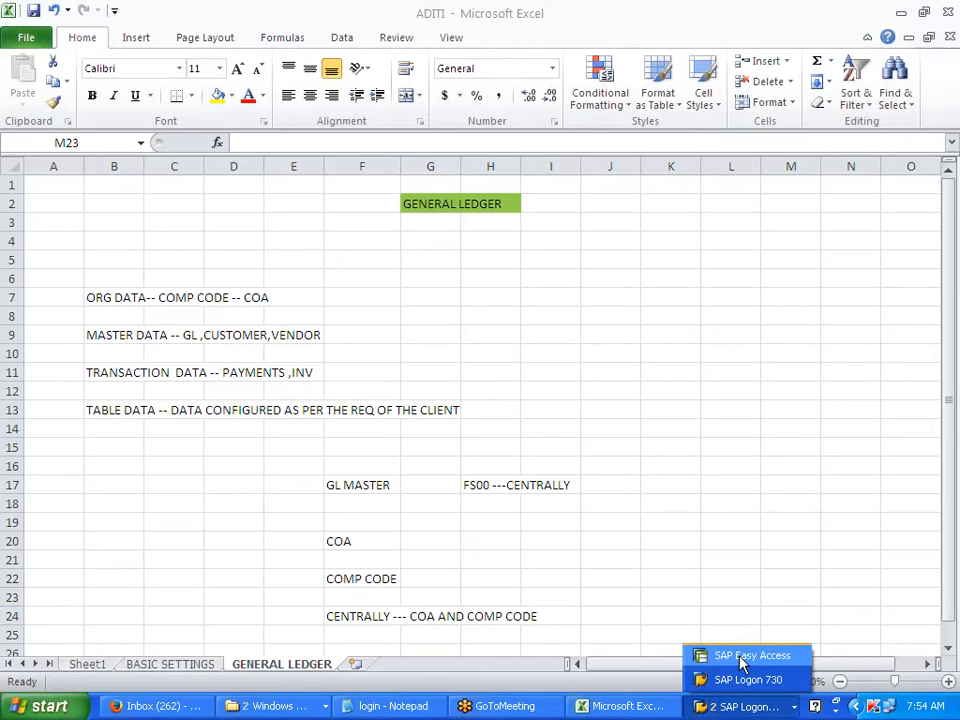
left_click(744, 656)
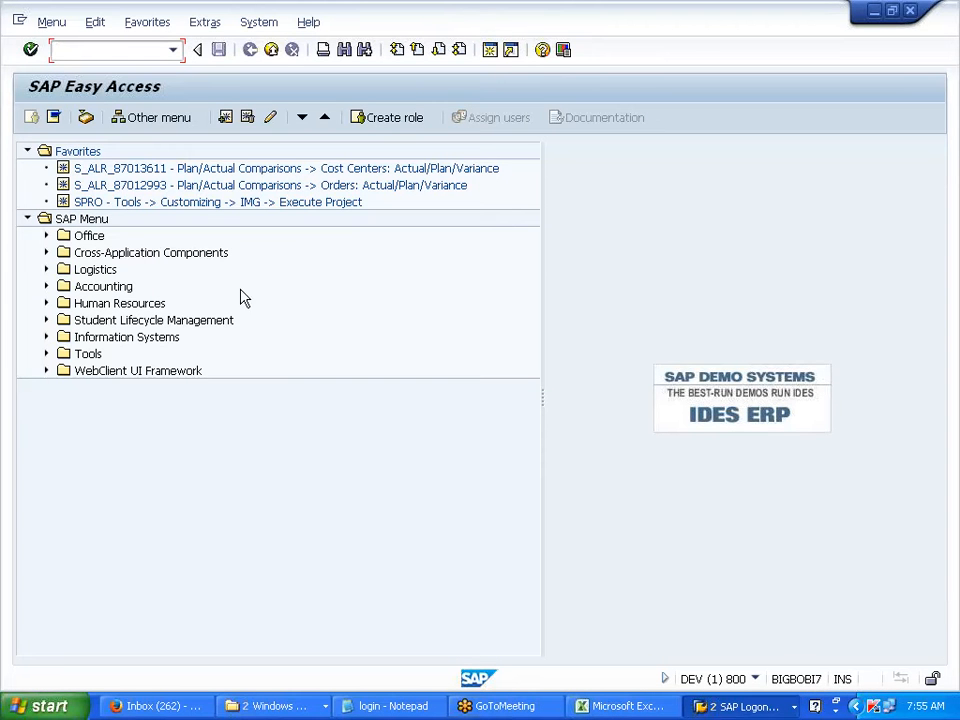
left_click(46, 287)
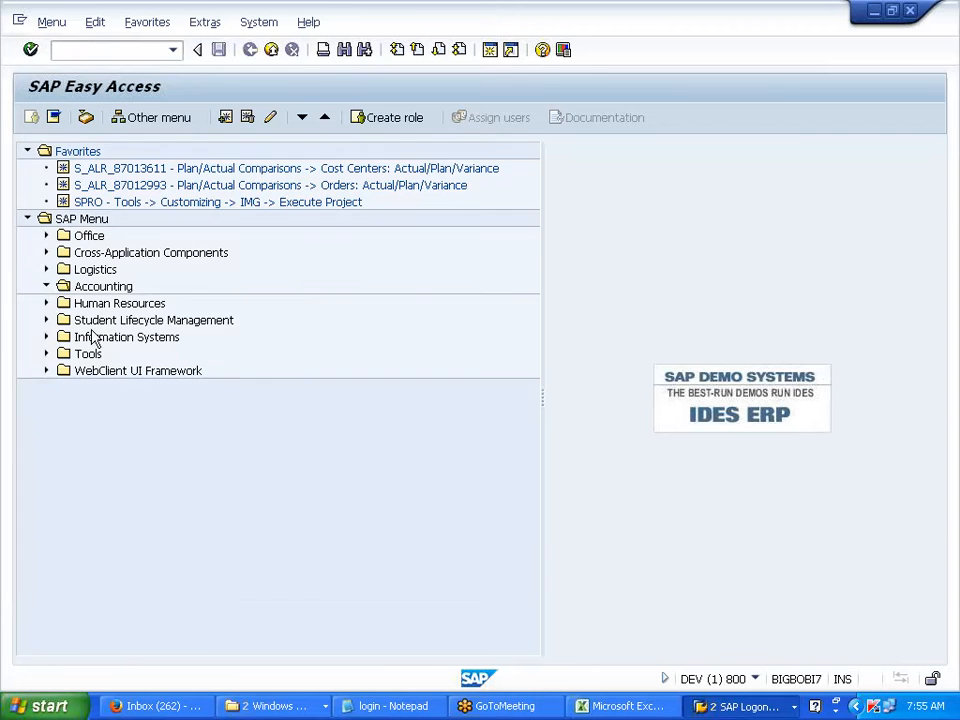
left_click(65, 303)
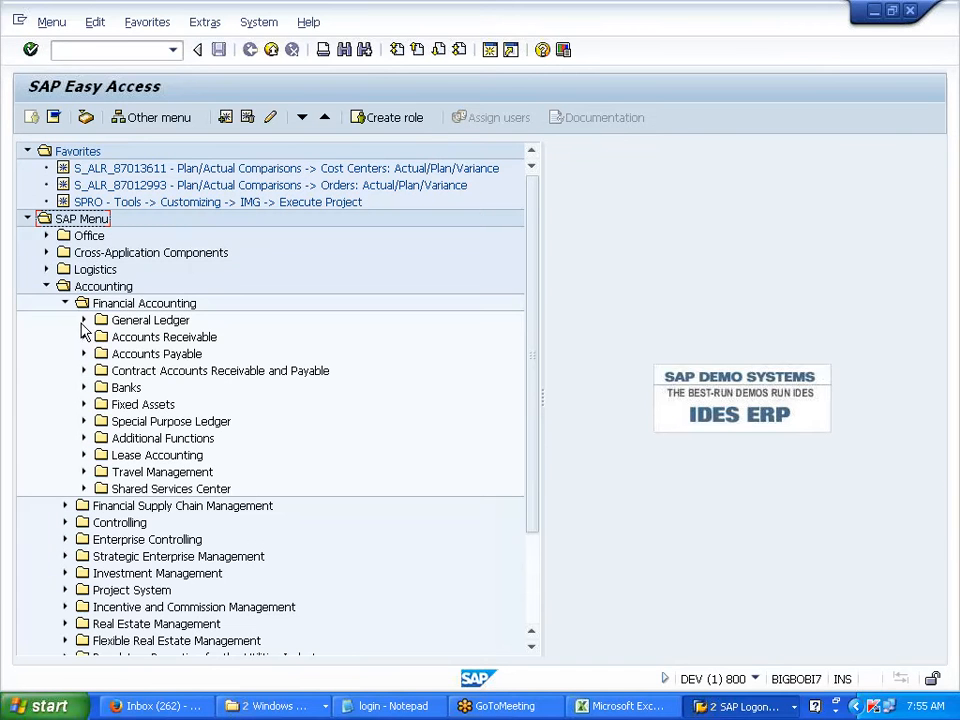
left_click(83, 321)
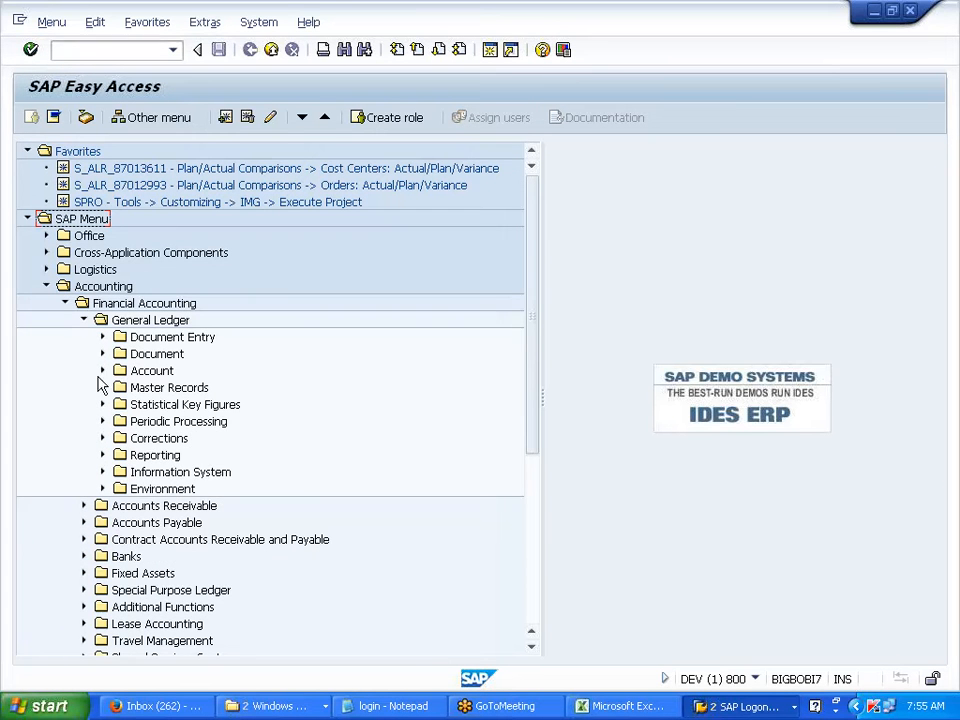
left_click(101, 388)
left_click(122, 405)
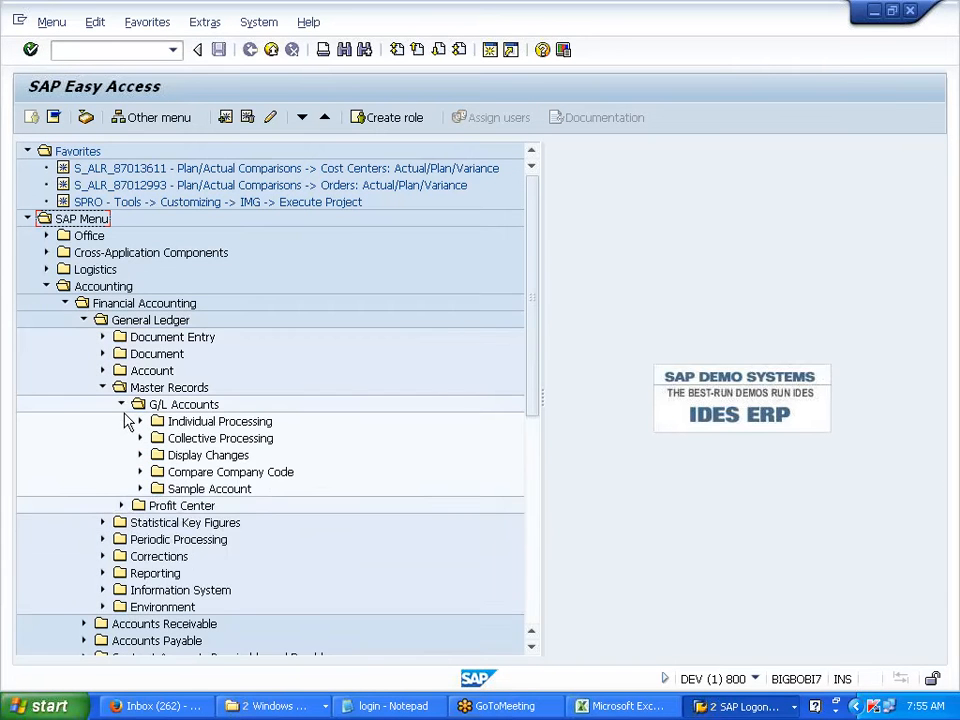
left_click(140, 421)
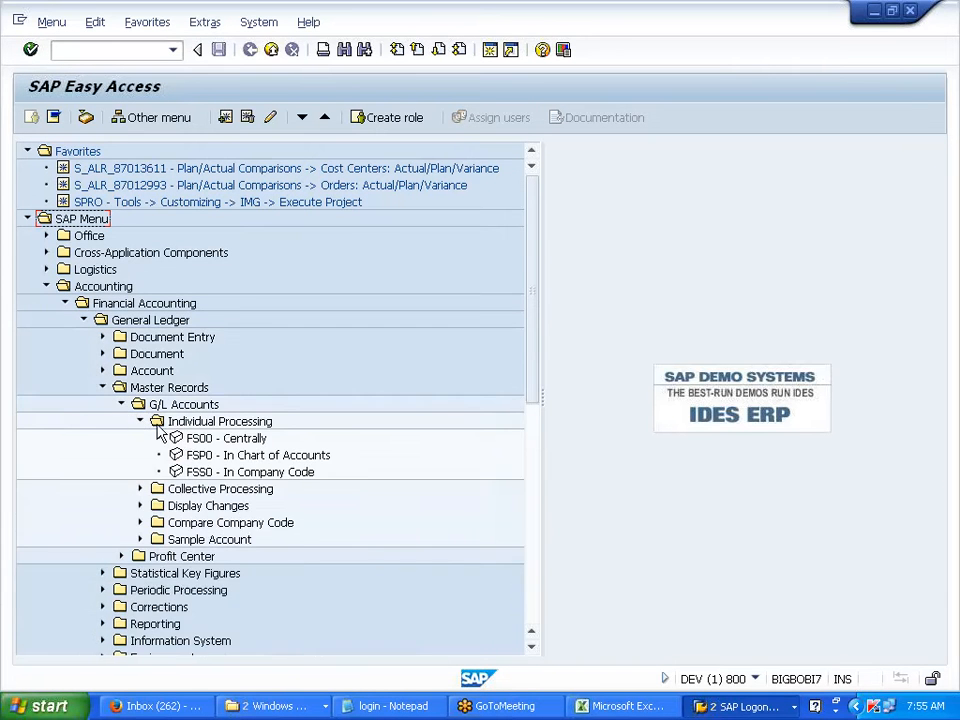
Go through the FS00, FSP0 and FSS0 entries under Individual Processing and open FSS0 - In Company Code.
left_click(209, 440)
left_click(212, 456)
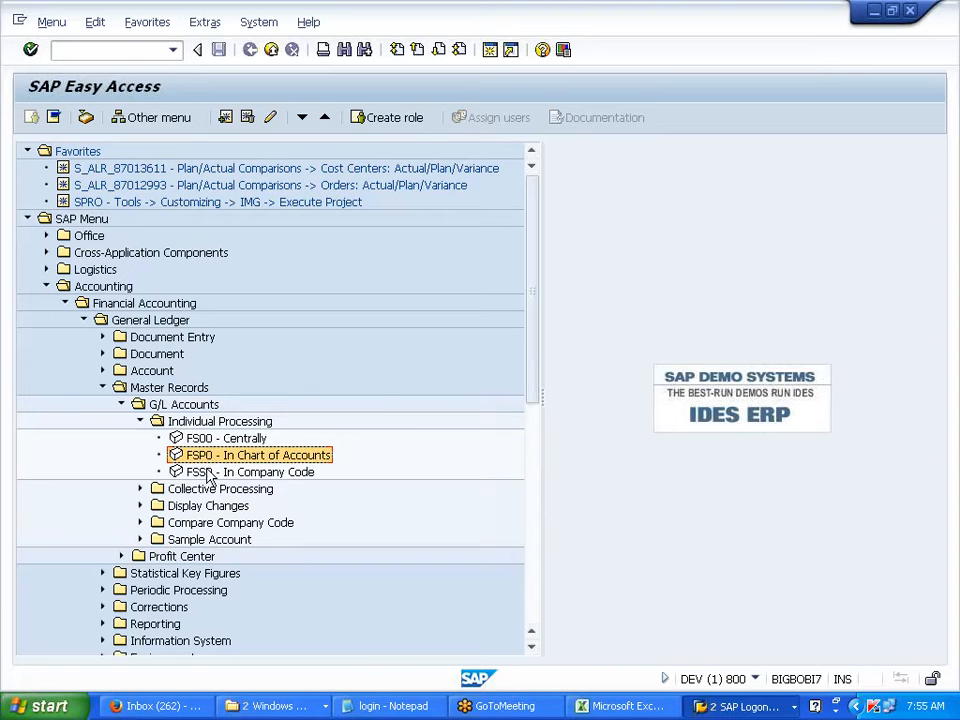
left_click(208, 473)
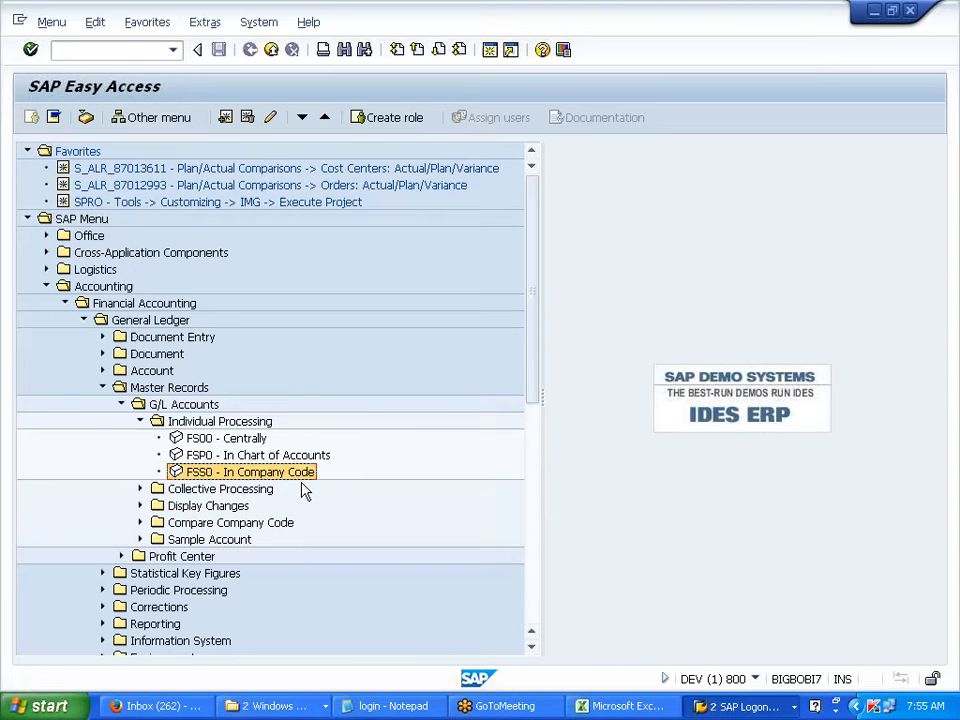
double_click(266, 475)
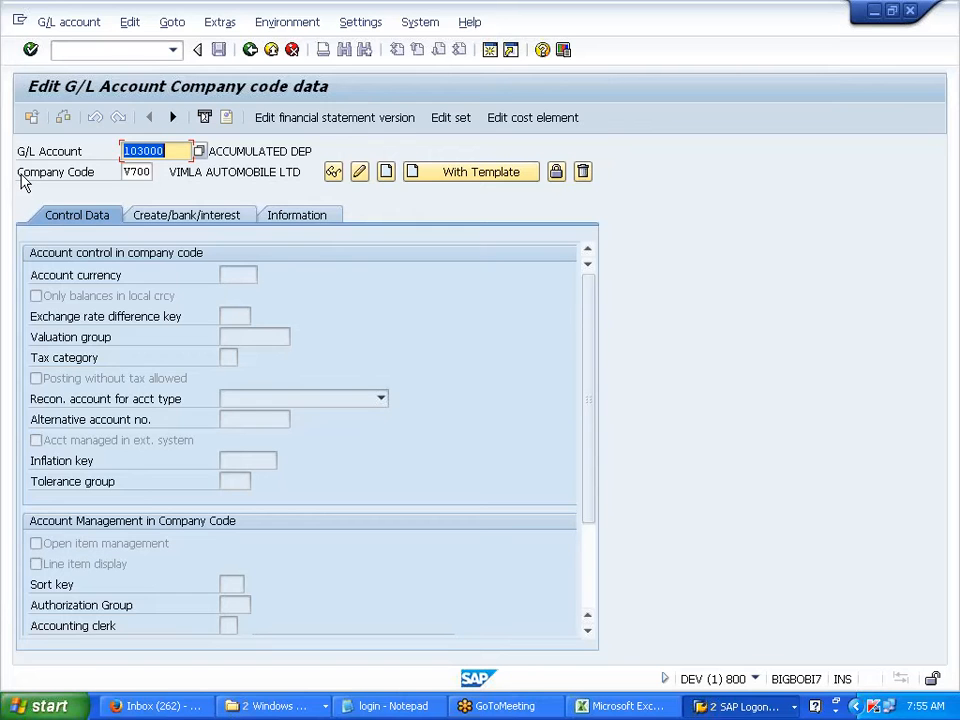
Highlight and copy the Company Code field label on the Edit G/L Account Company code data screen.
left_click_drag(18, 174, 102, 178)
key("ctrl+c")
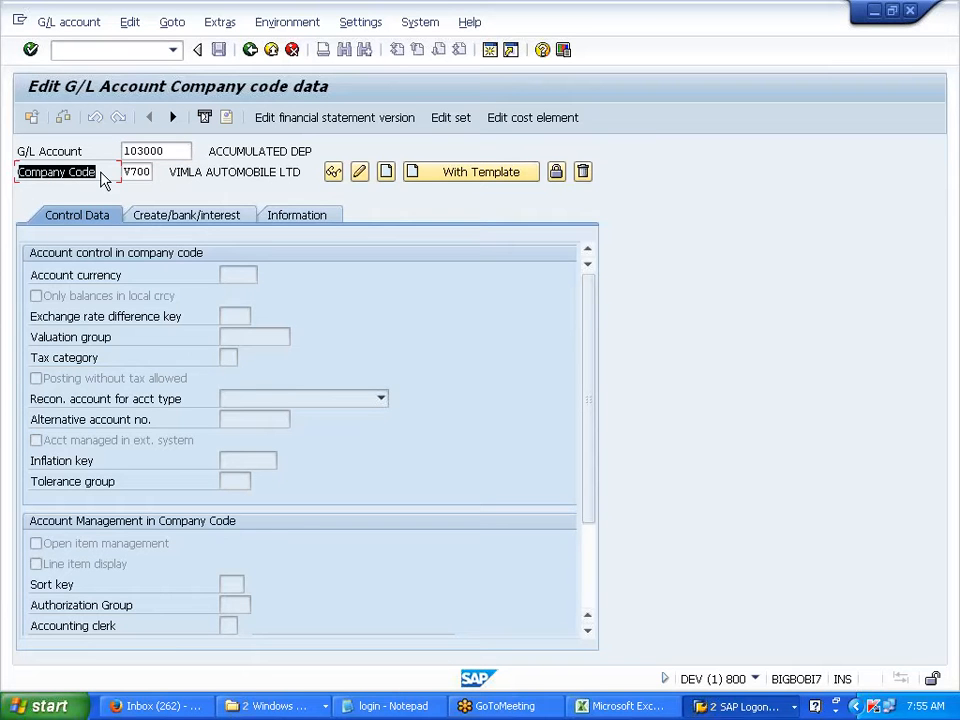
left_click(101, 178)
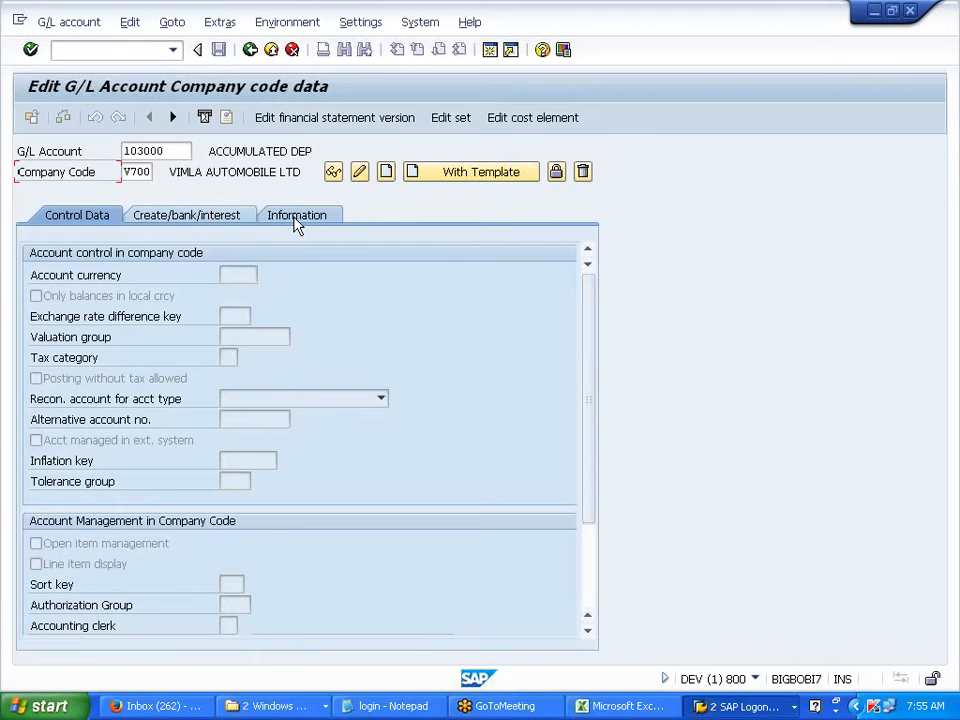
Switch to Excel and paste the copied Company Code label into cell C27 of the GENERAL LEDGER sheet.
key("alt+Tab")
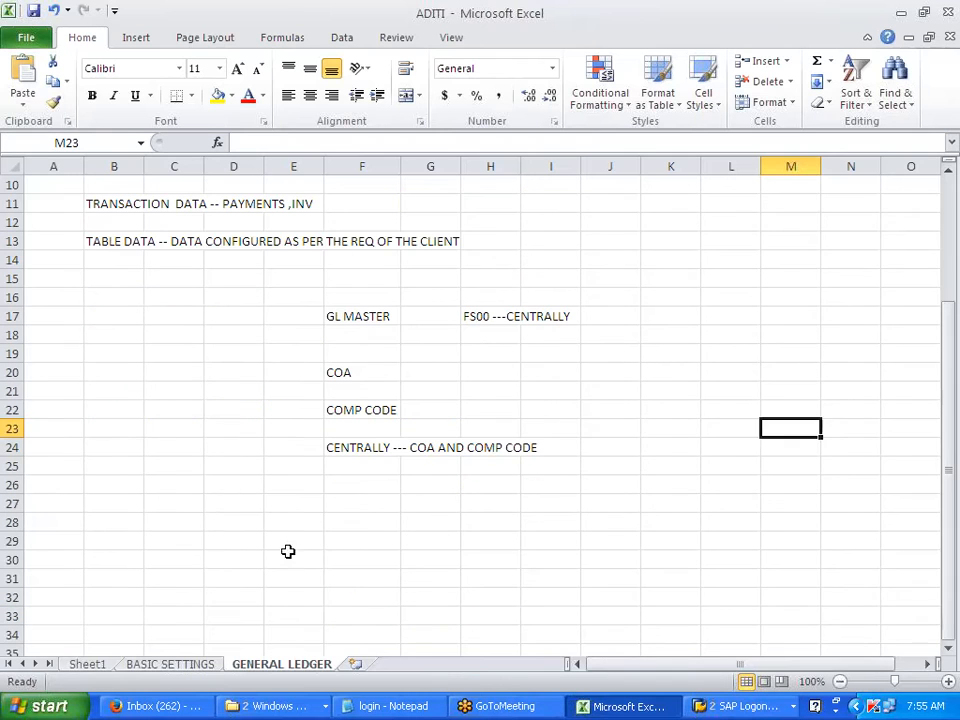
left_click(163, 498)
key("ctrl+v")
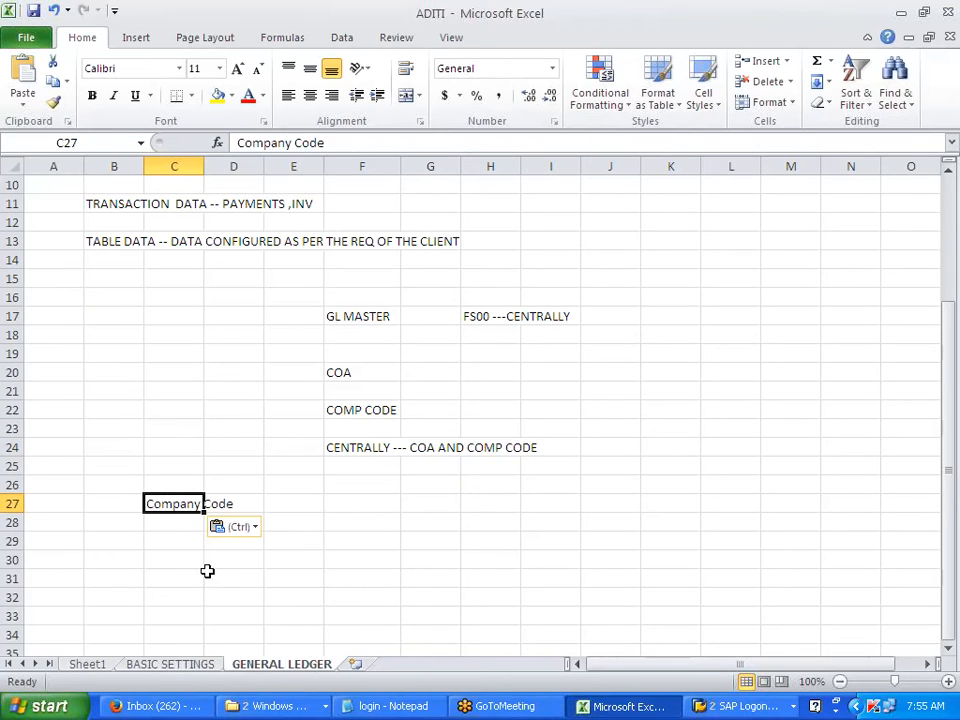
left_click(208, 570)
Check the first view name on the SAP company code screen and enter "CONTROL DATA" in cell B29 in Excel.
key("alt+Tab")
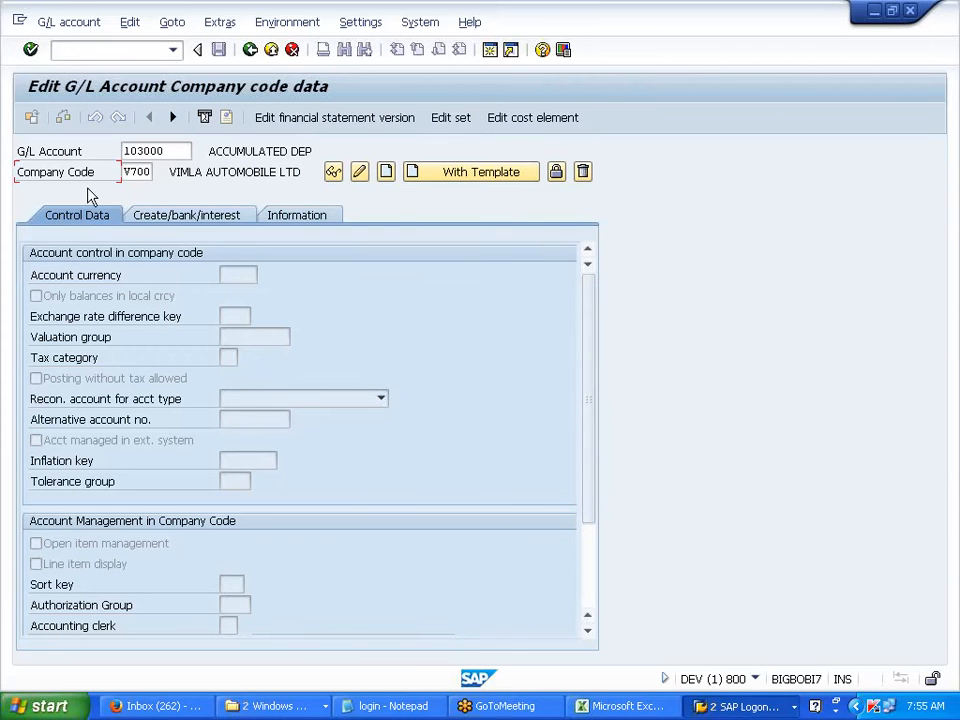
key("alt+Tab")
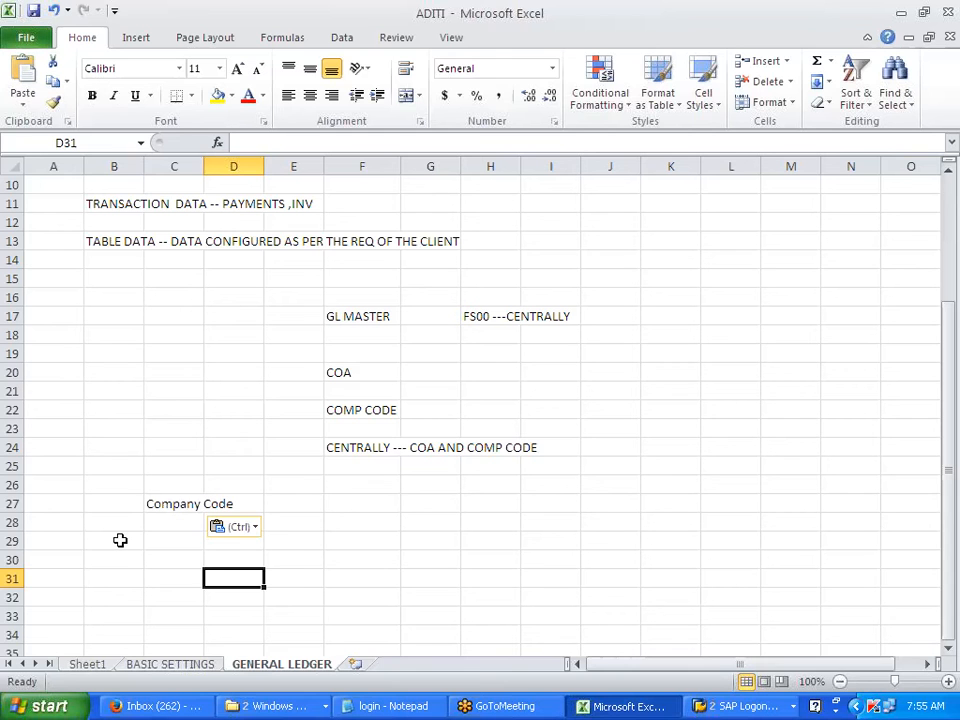
left_click(120, 540)
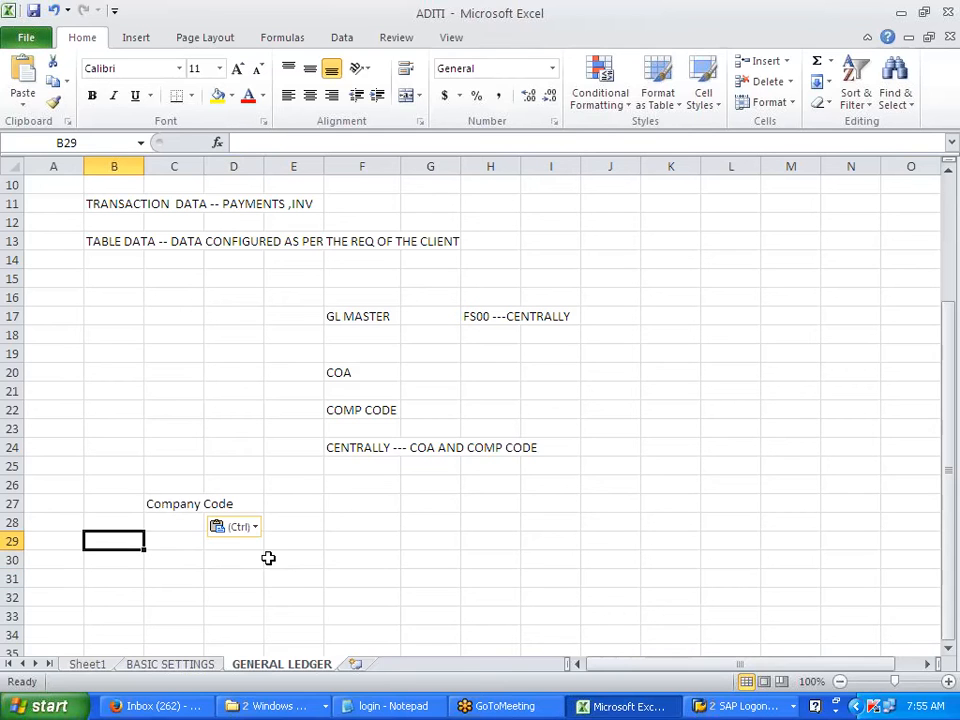
type("CONTROL")
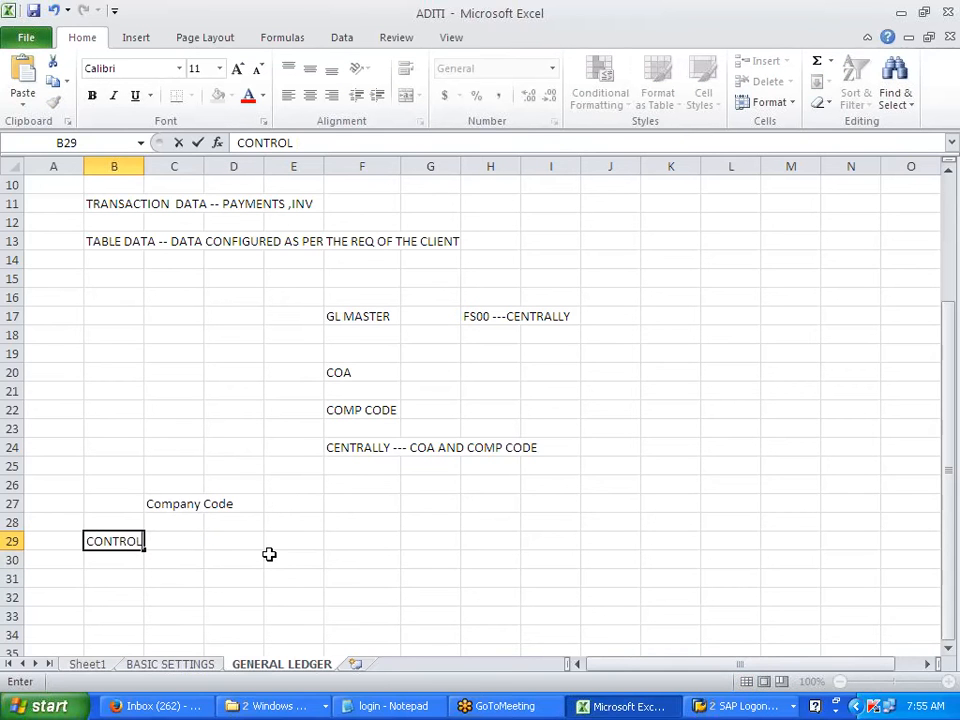
type(" DATA")
key("Tab")
key("Tab")
Look up the second view name on the SAP company code screen and enter "CREATE /BANK/INTEREST" in cell D29 in Excel.
key("alt+Tab")
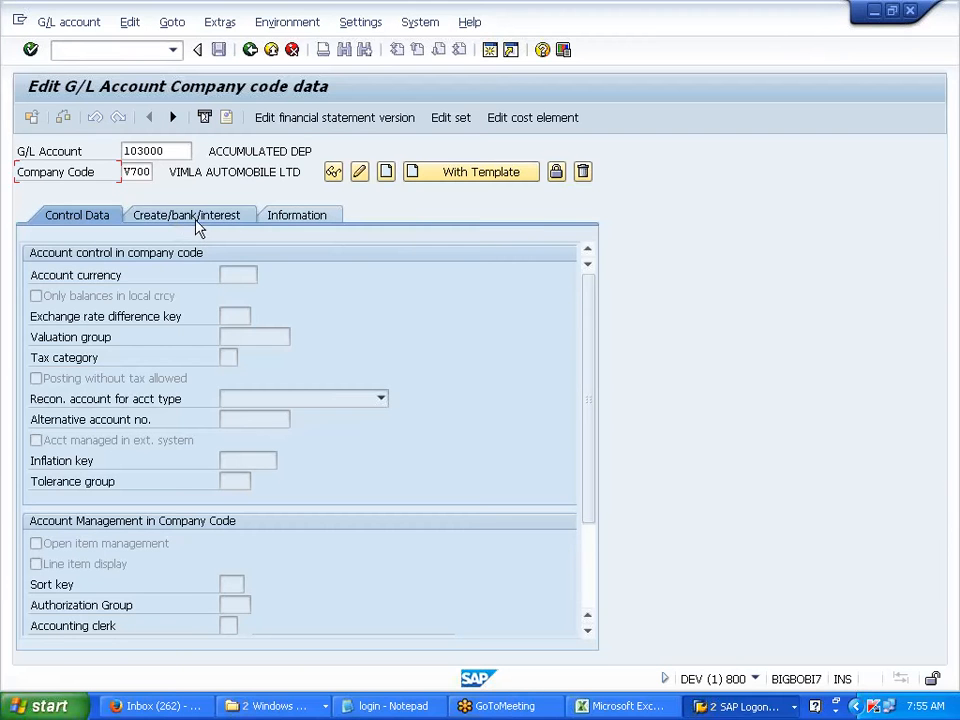
key("alt+Tab")
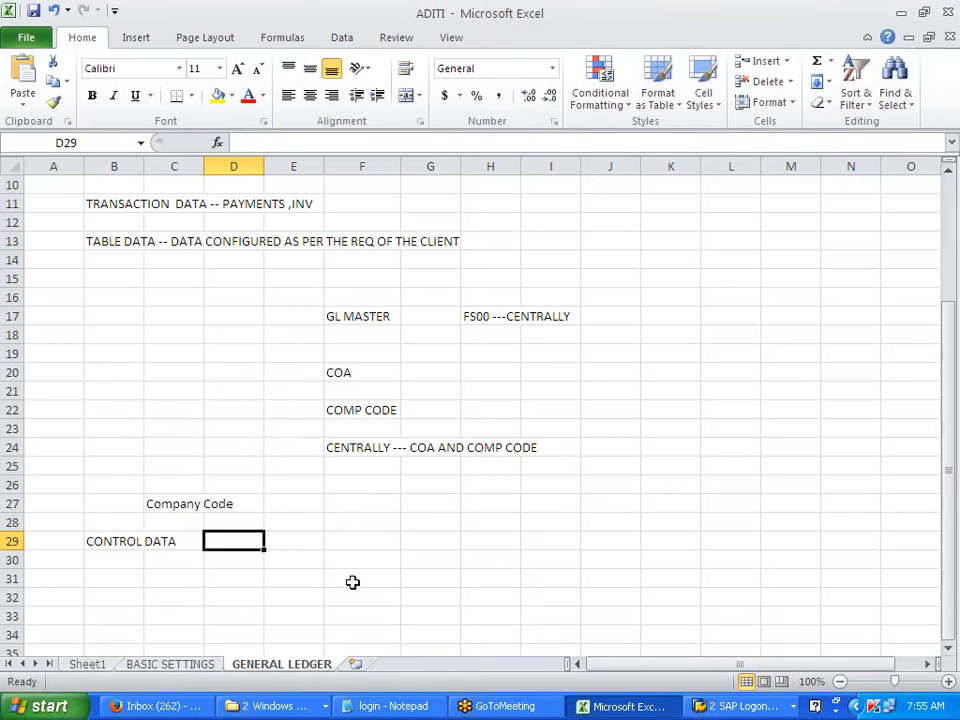
type("CRE")
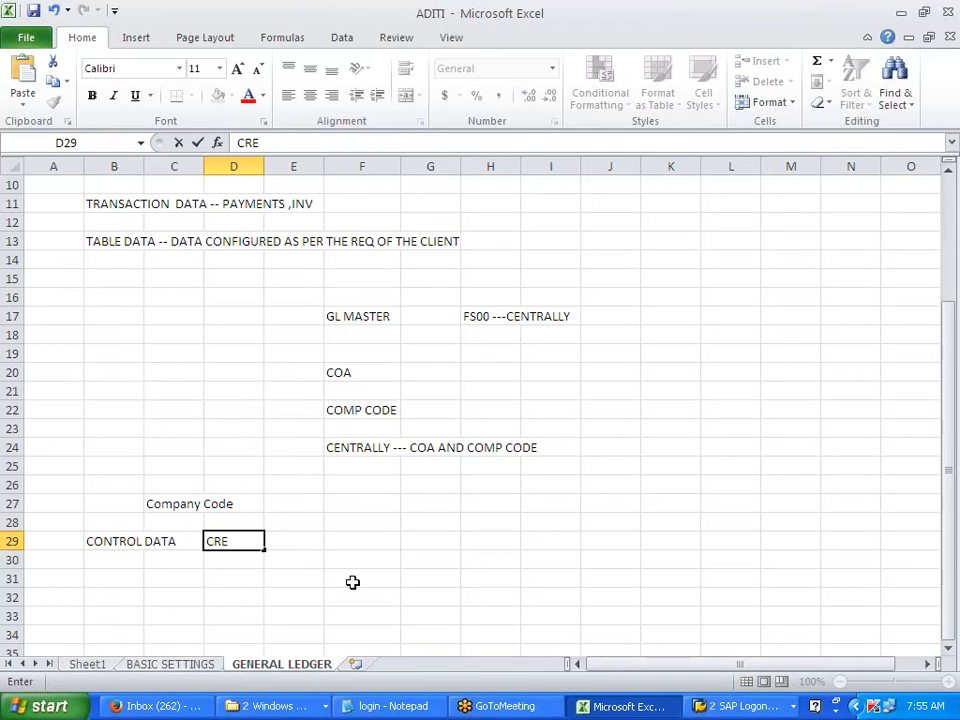
type("ATE /BANK/")
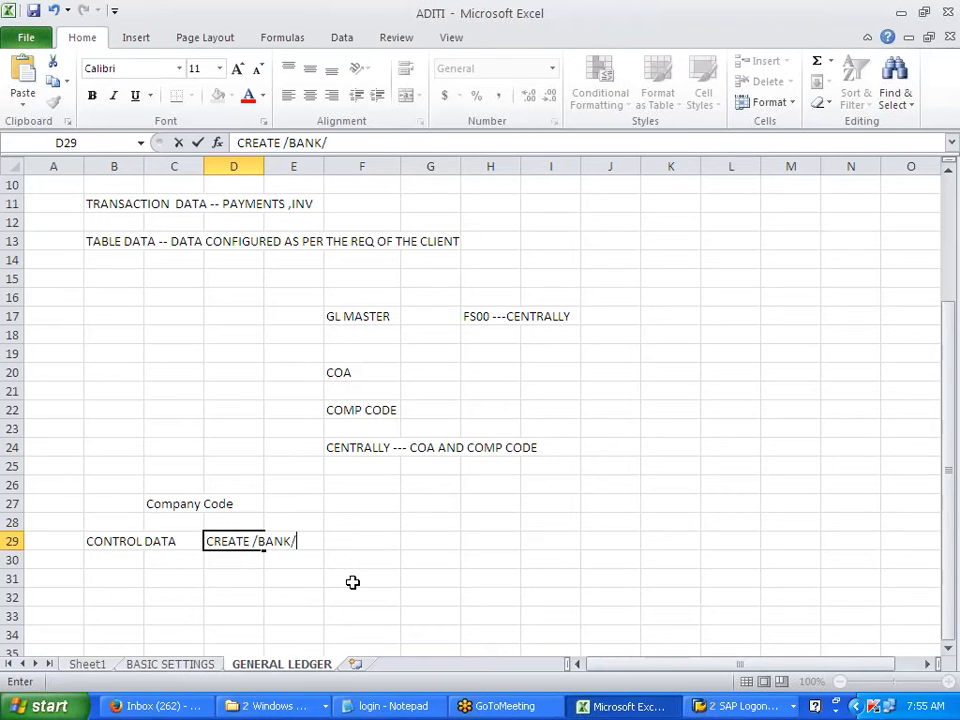
key("alt+Tab")
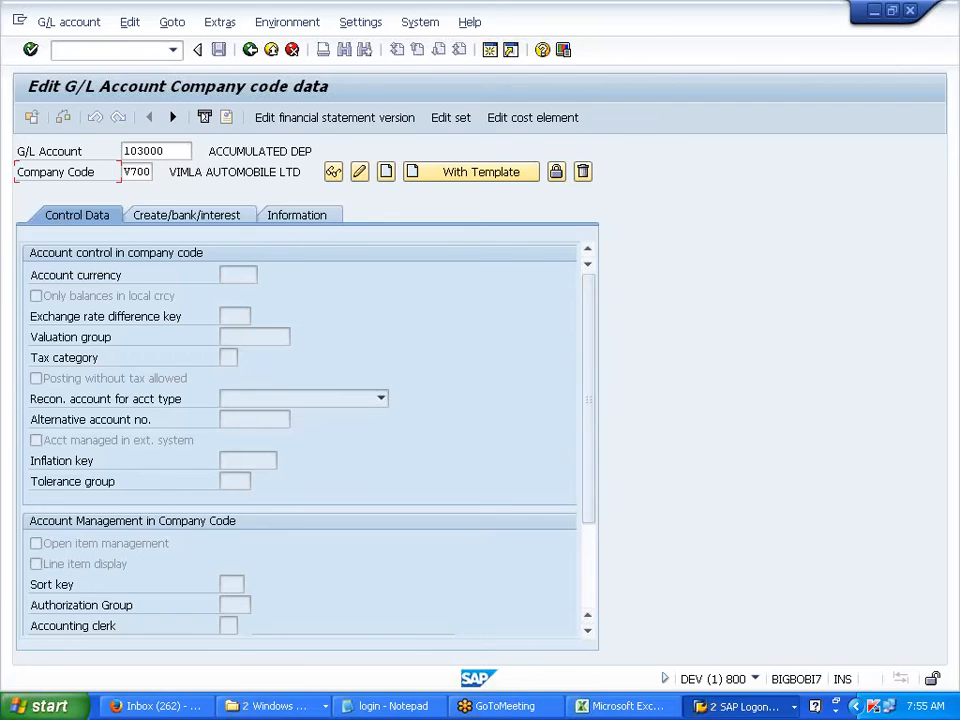
key("alt+Tab")
type("INT")
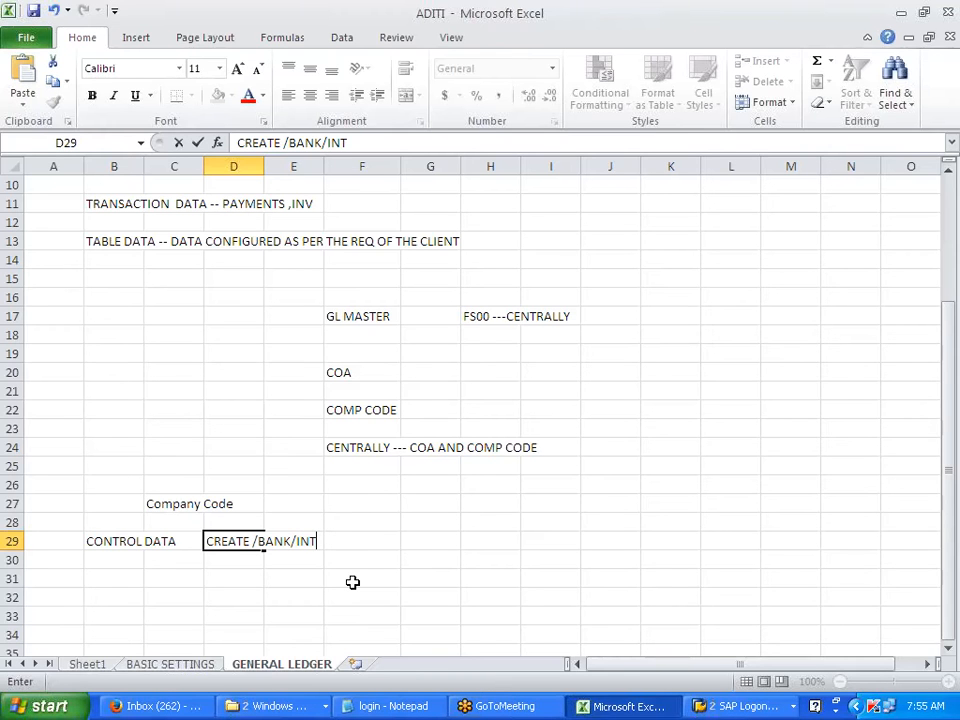
type("EREST")
key("Tab")
Enter "INFO" in cell G29 as the third view under Company Code.
key("Tab")
key("Tab")
type("INF")
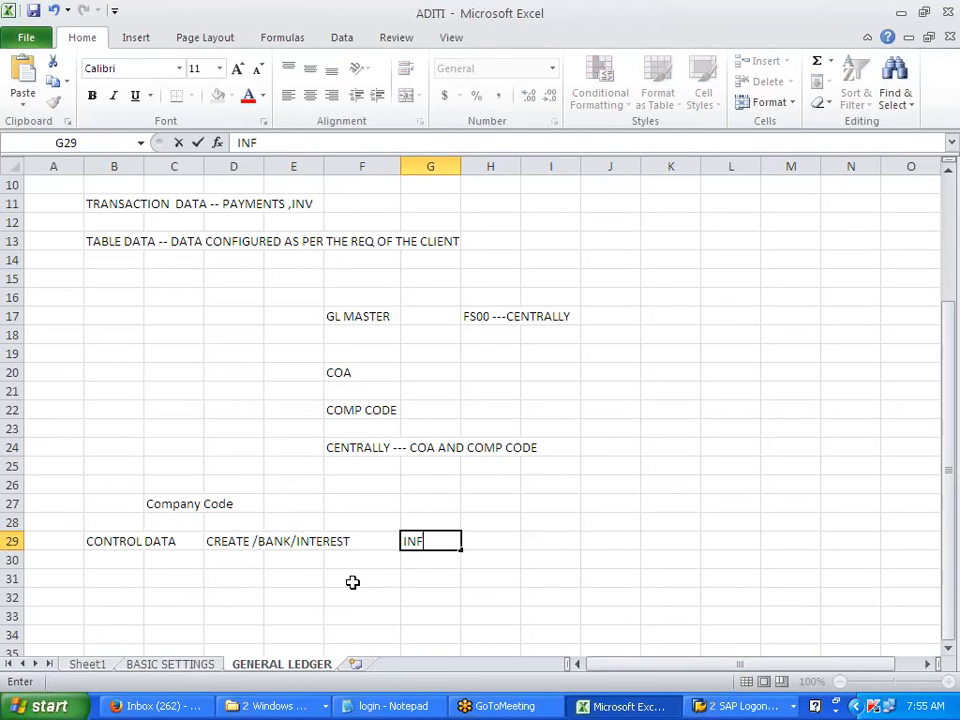
type("O")
left_click(352, 581)
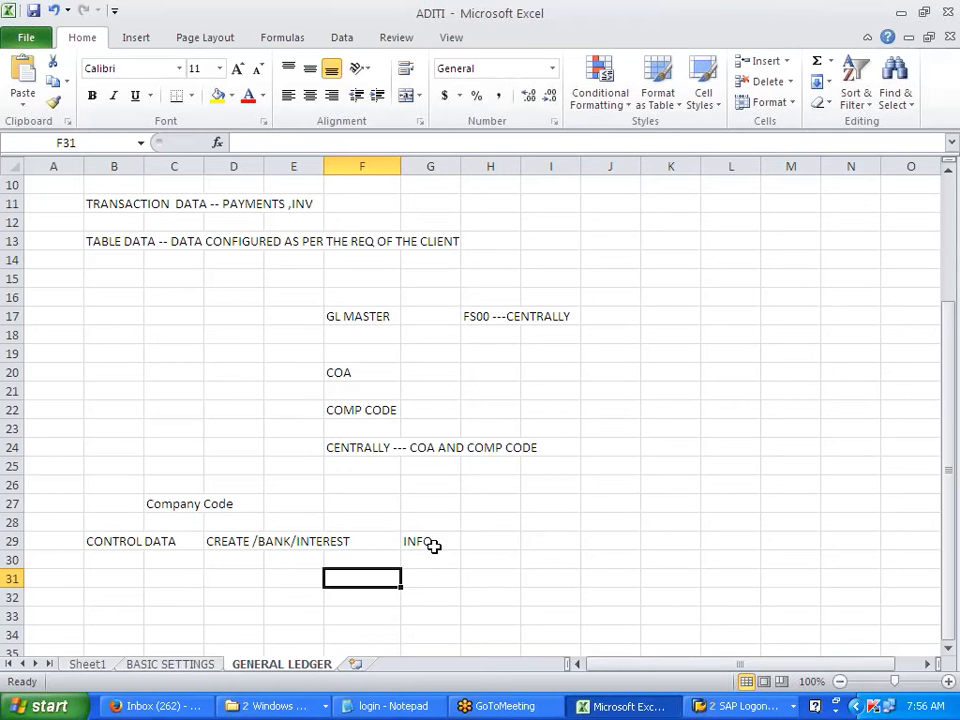
left_click(480, 581)
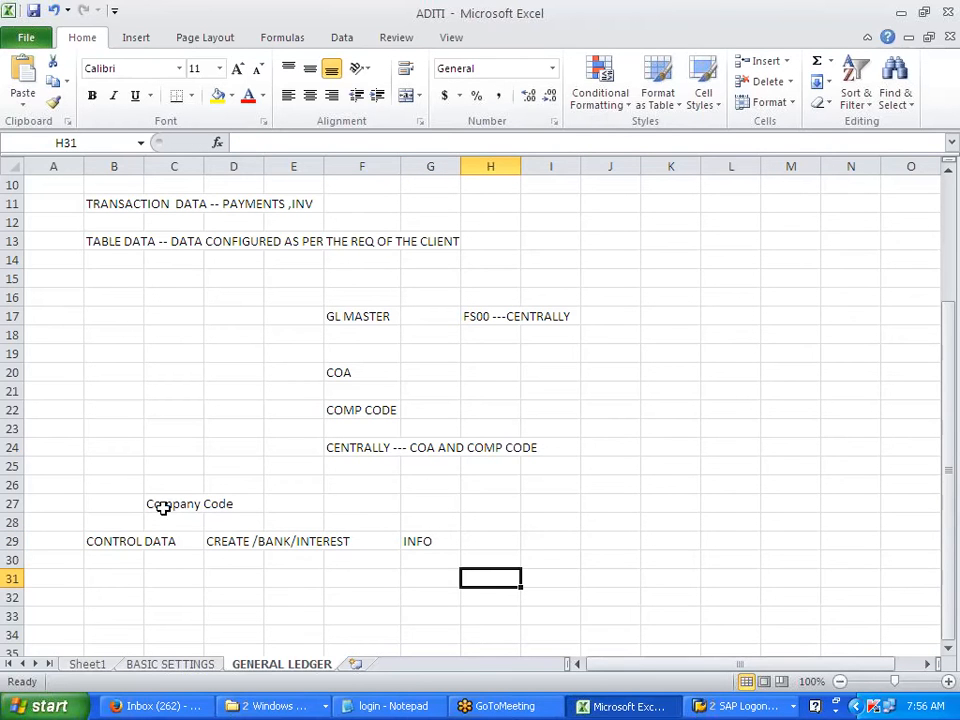
Fill the Company Code heading in cells C27:D27 with yellow.
left_click_drag(163, 508, 246, 504)
left_click(216, 96)
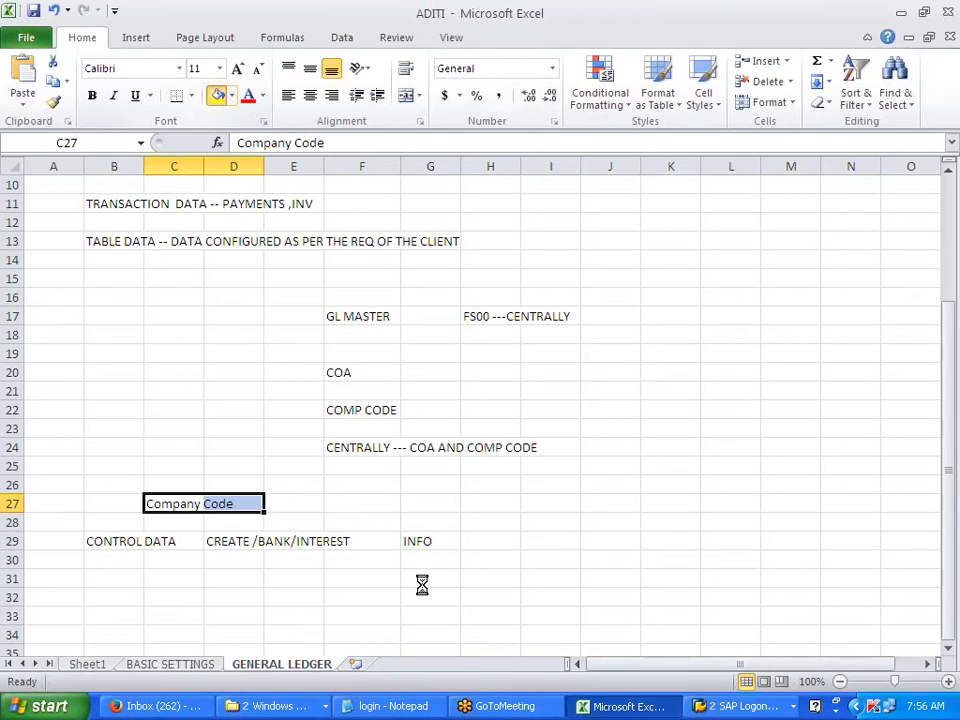
left_click(425, 584)
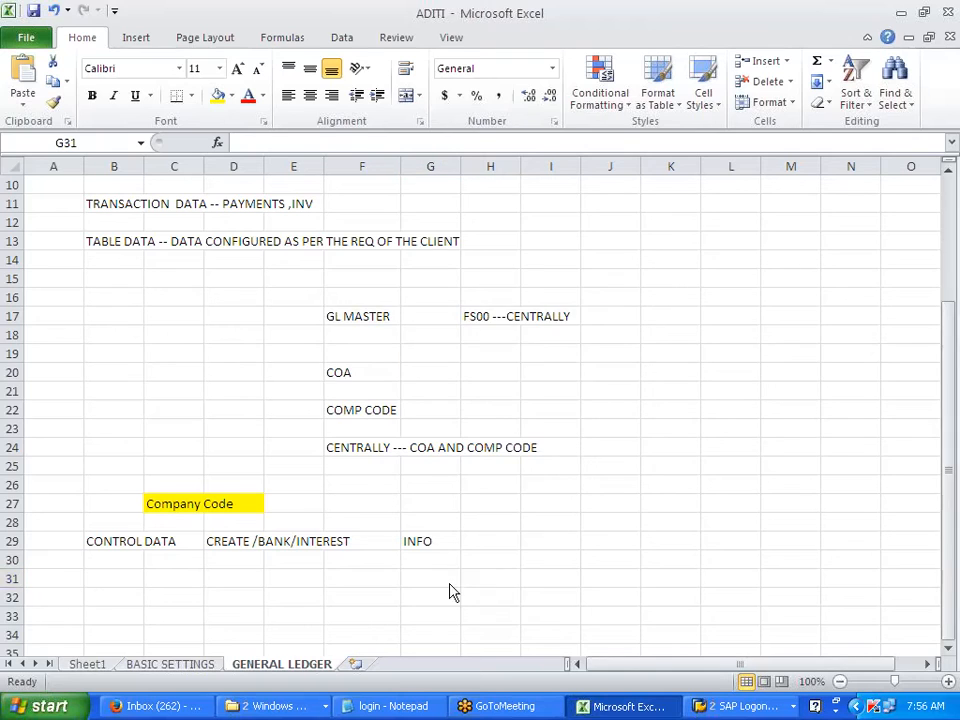
Switch to SAP, leave the company code screen, open FSP0 for chart of accounts data, and copy the Chart of Accts field label.
key("alt+Tab")
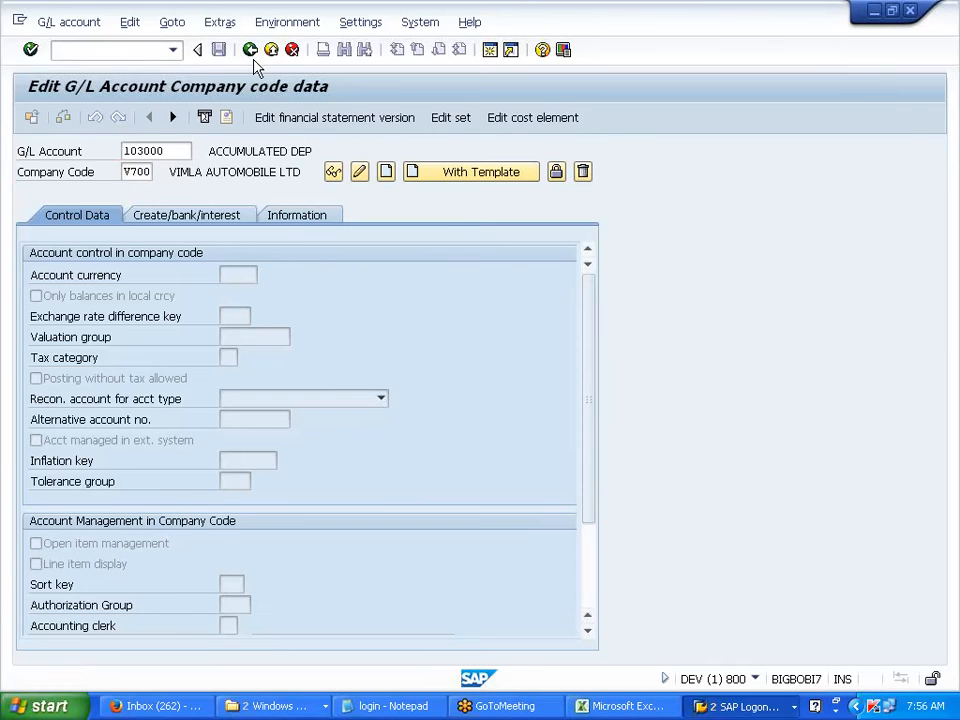
left_click(250, 50)
double_click(255, 456)
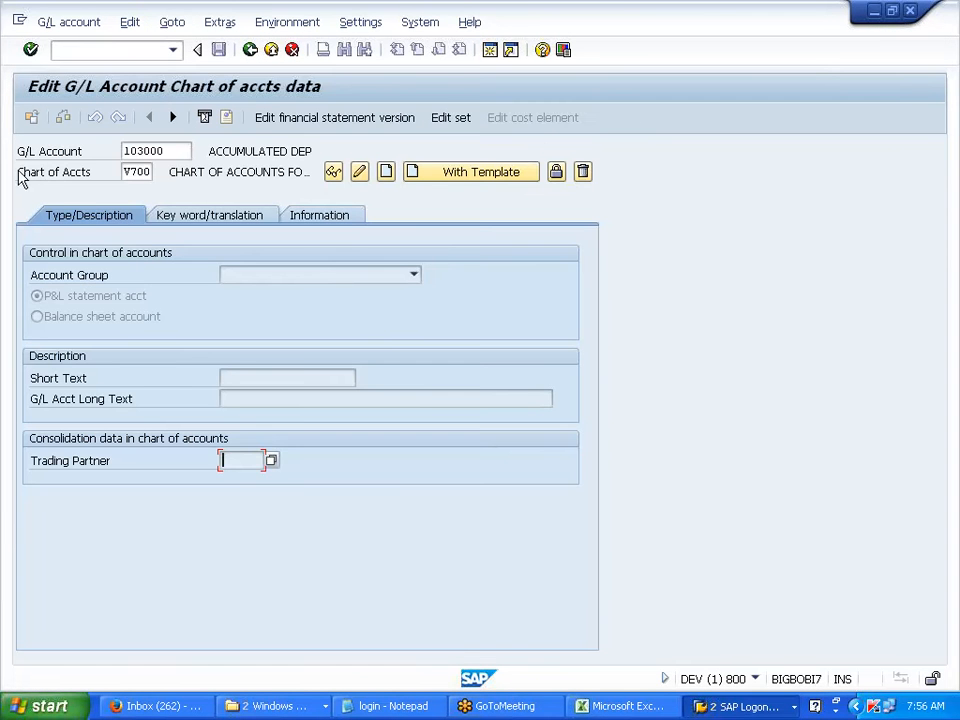
left_click_drag(20, 178, 112, 177)
key("ctrl+c")
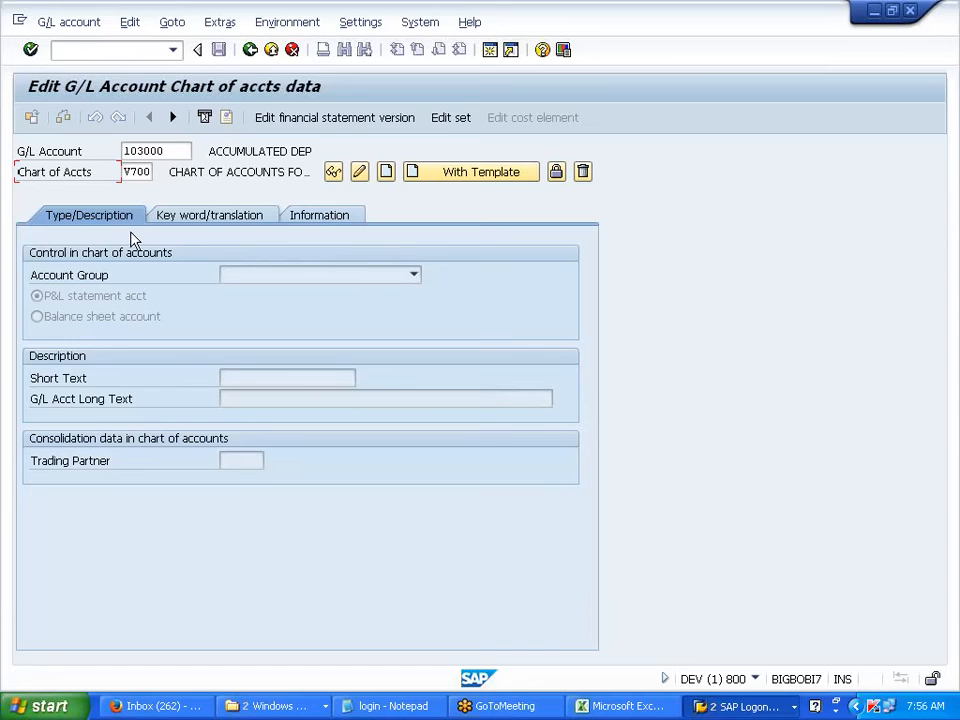
Switch to Excel, paste the Chart of Accts label into cell J27 and fill J27:K27 with yellow.
key("alt+Tab")
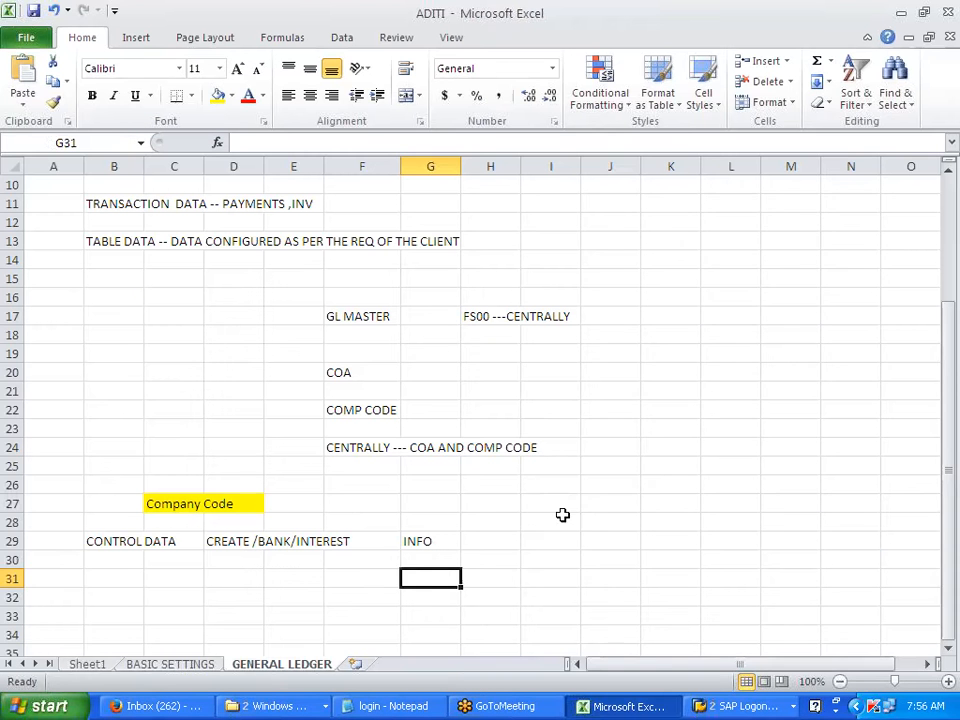
left_click(621, 499)
key("ctrl+v")
left_click(616, 578)
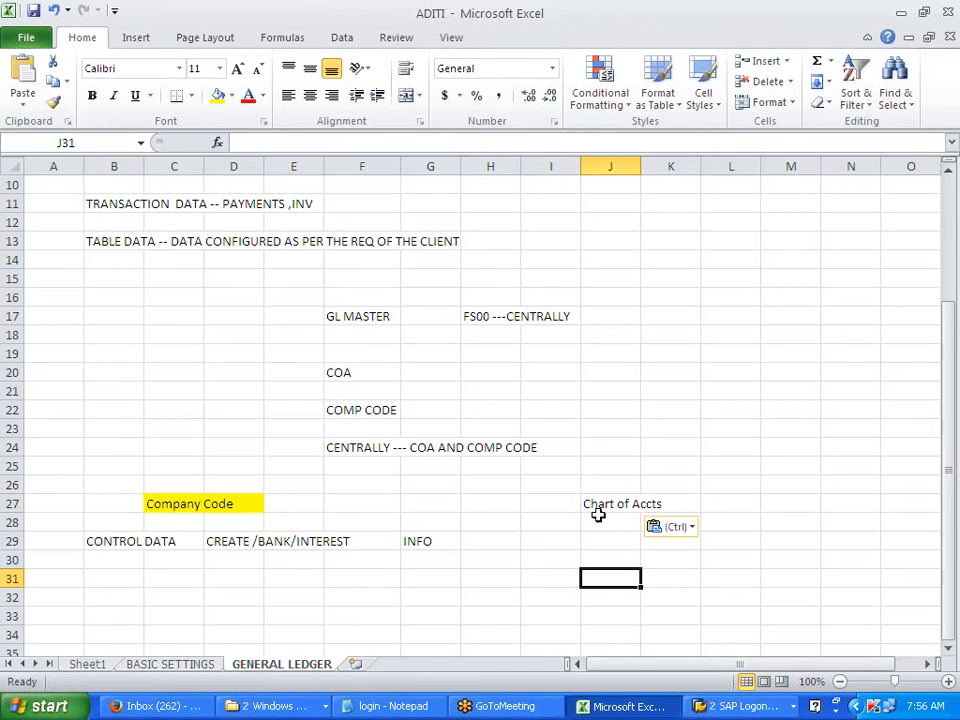
left_click_drag(618, 504, 664, 506)
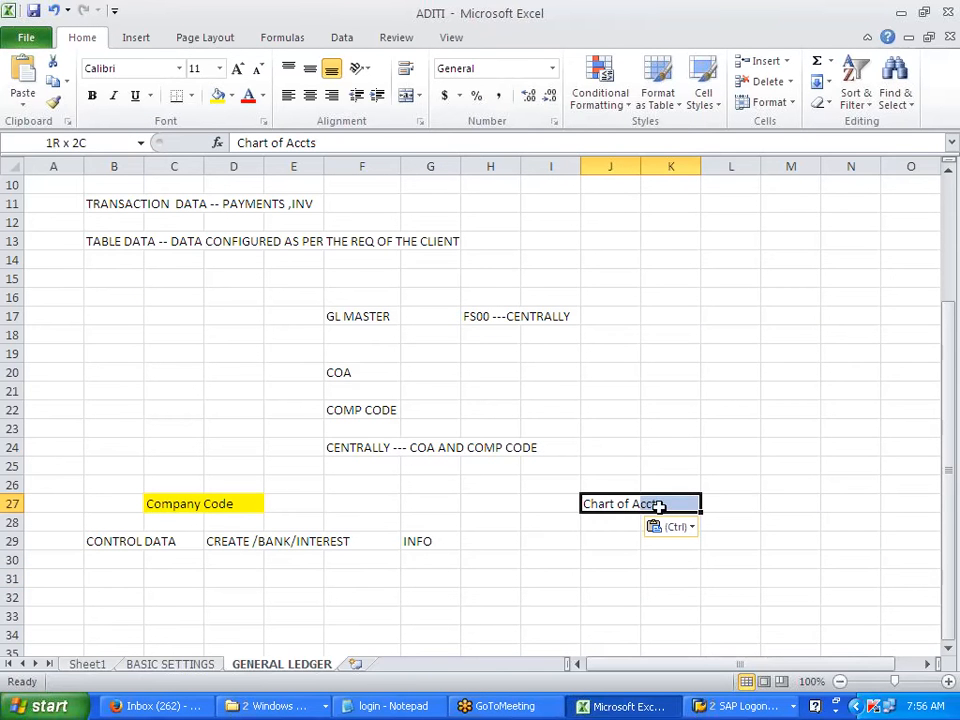
left_click(217, 95)
Check the first view name on the SAP chart of accounts screen and enter "TYPE/DESCRIPTION" in cell J29 in Excel.
key("alt+Tab")
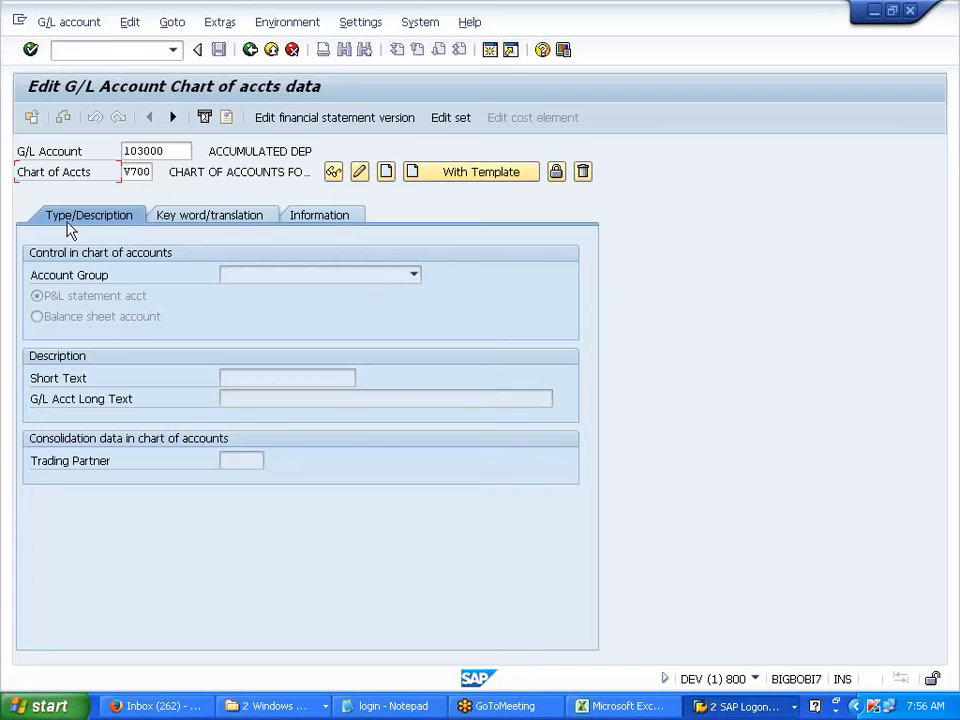
key("alt+Tab")
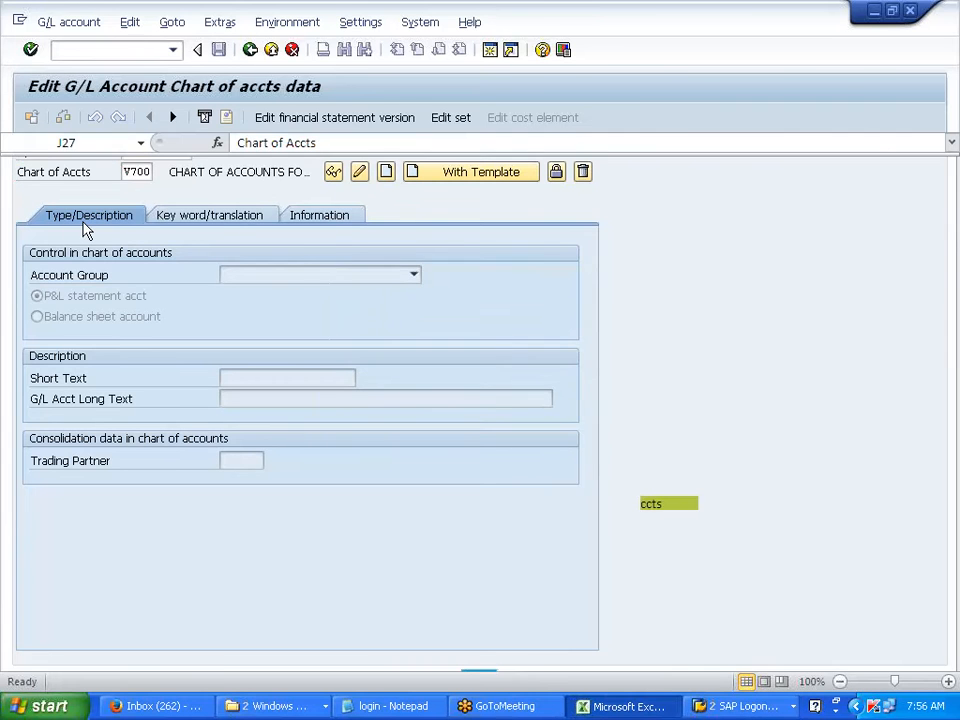
left_click(613, 540)
type("TYP")
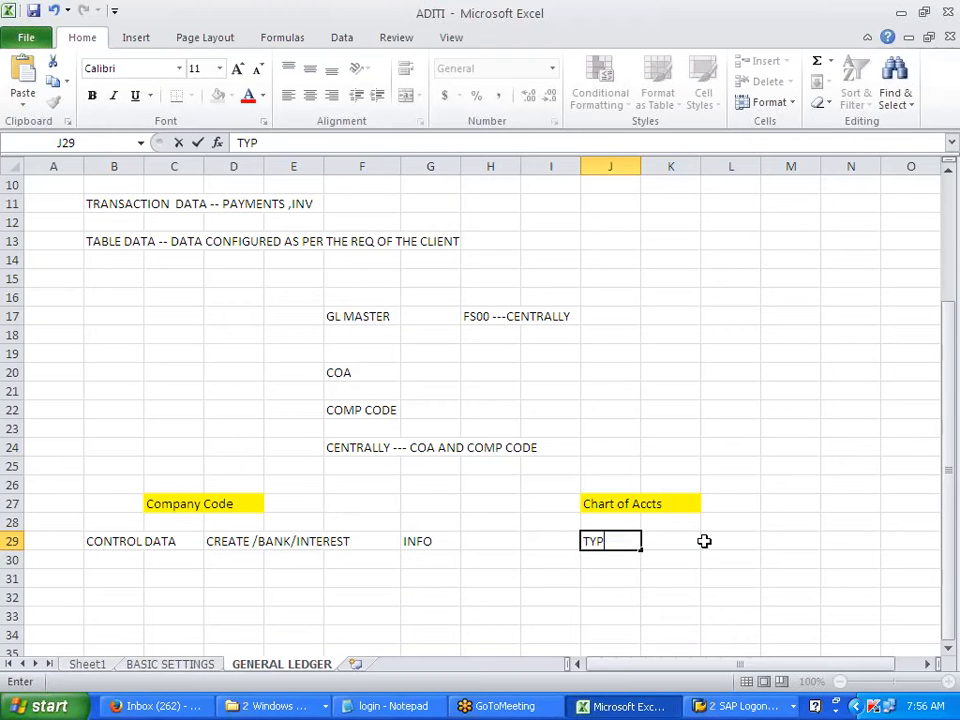
type("E/DESCR")
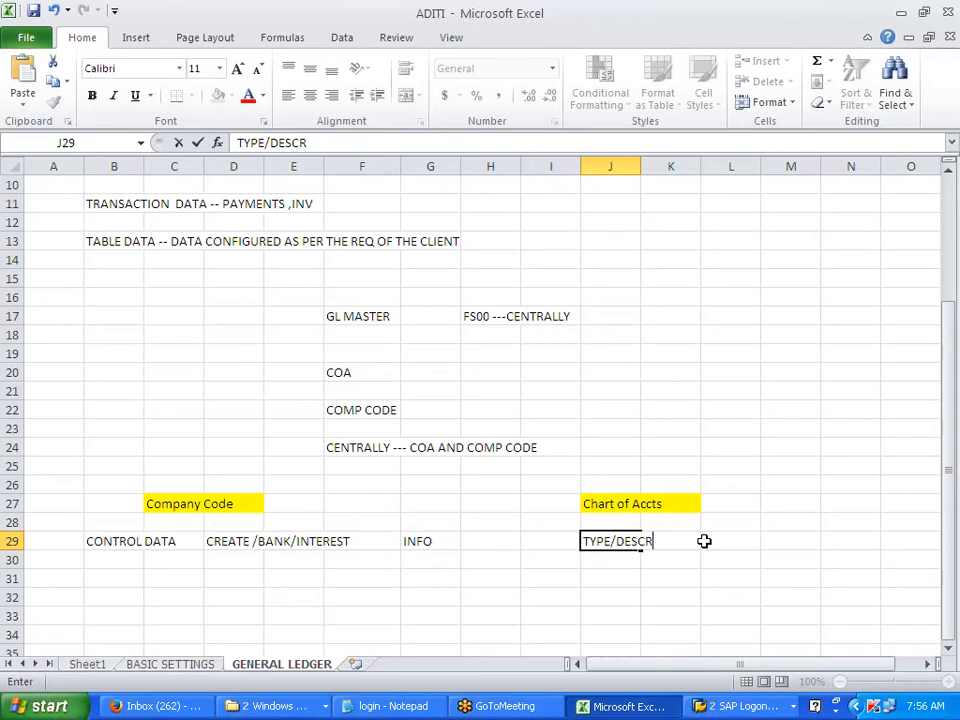
type("IPTION")
key("Tab")
key("Tab")
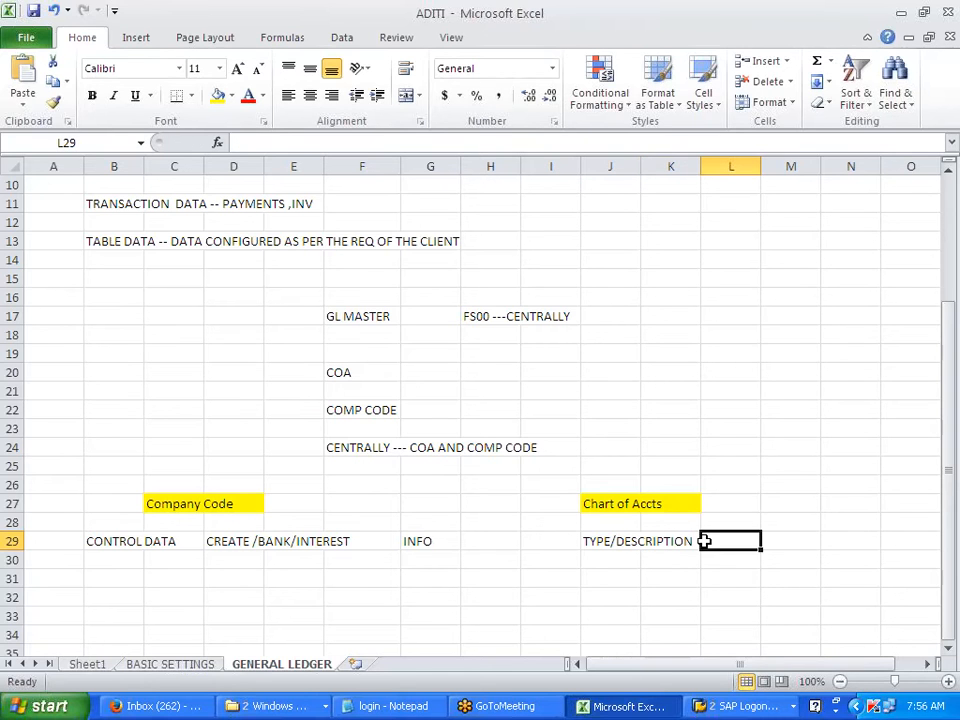
Look up the second view name on the SAP chart of accounts screen and enter "KEYWORD/TRANSLATION" in cell L29 in Excel.
key("alt+Tab")
key("alt+Tab")
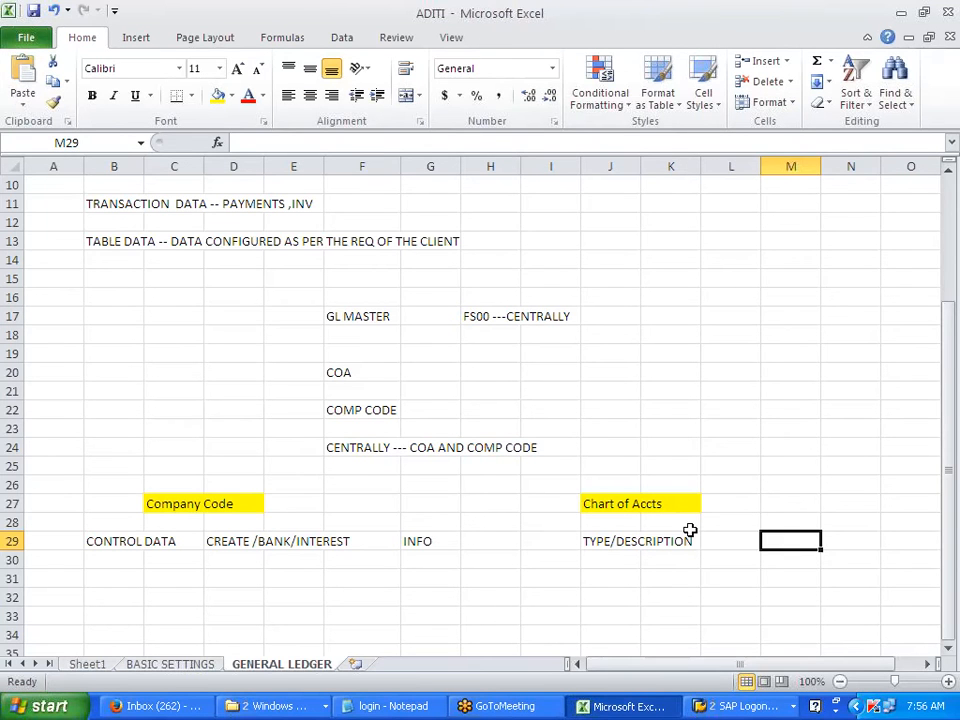
key("Left")
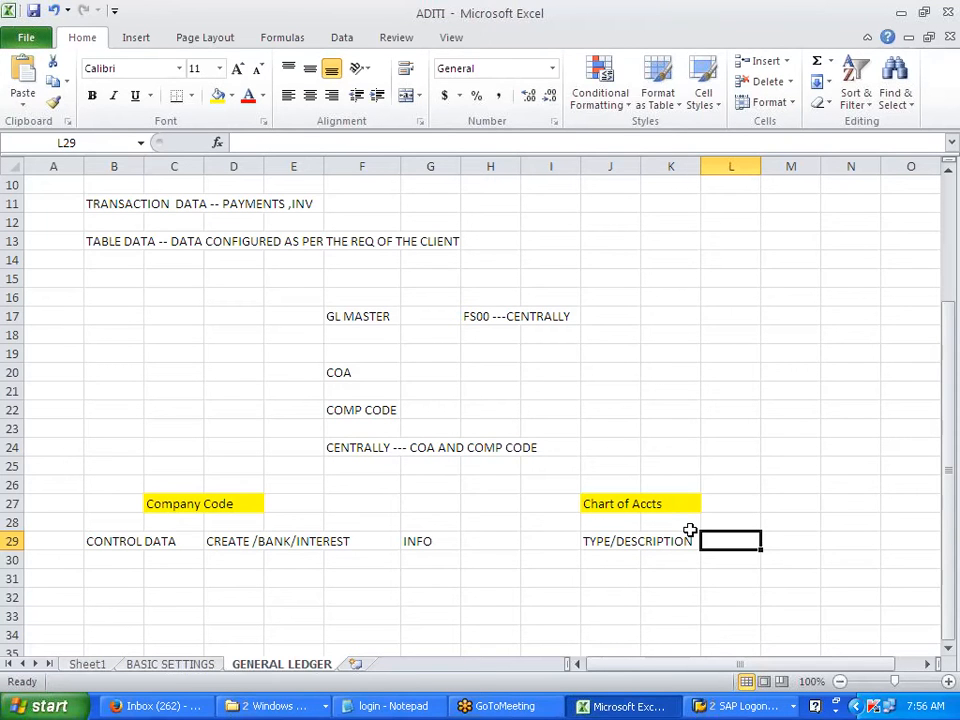
type("KEY")
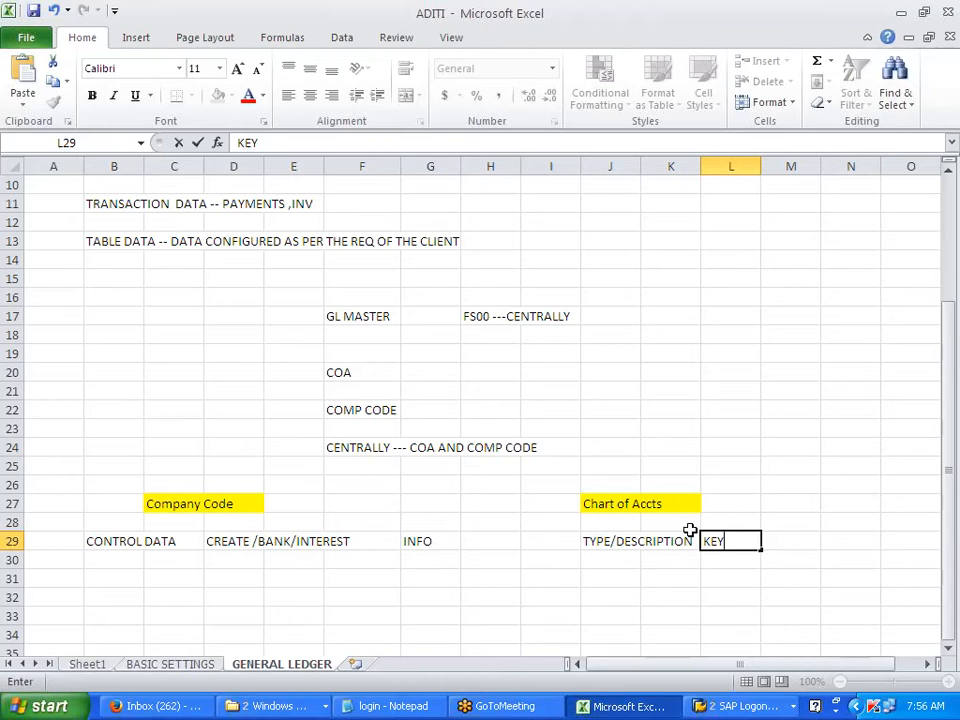
type("WORD")
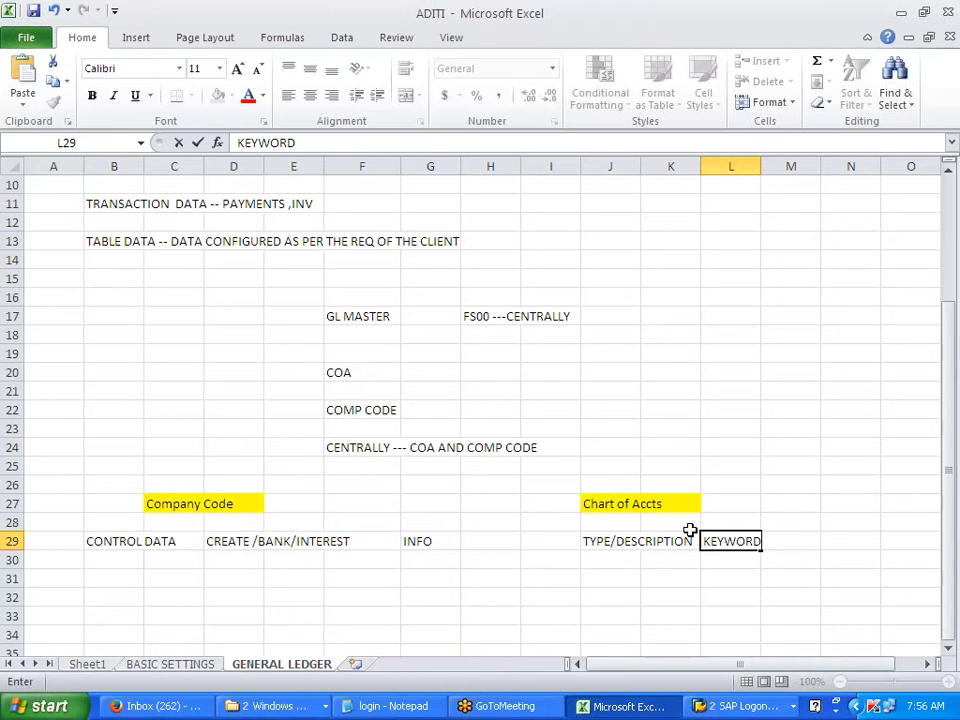
type("/TRANS")
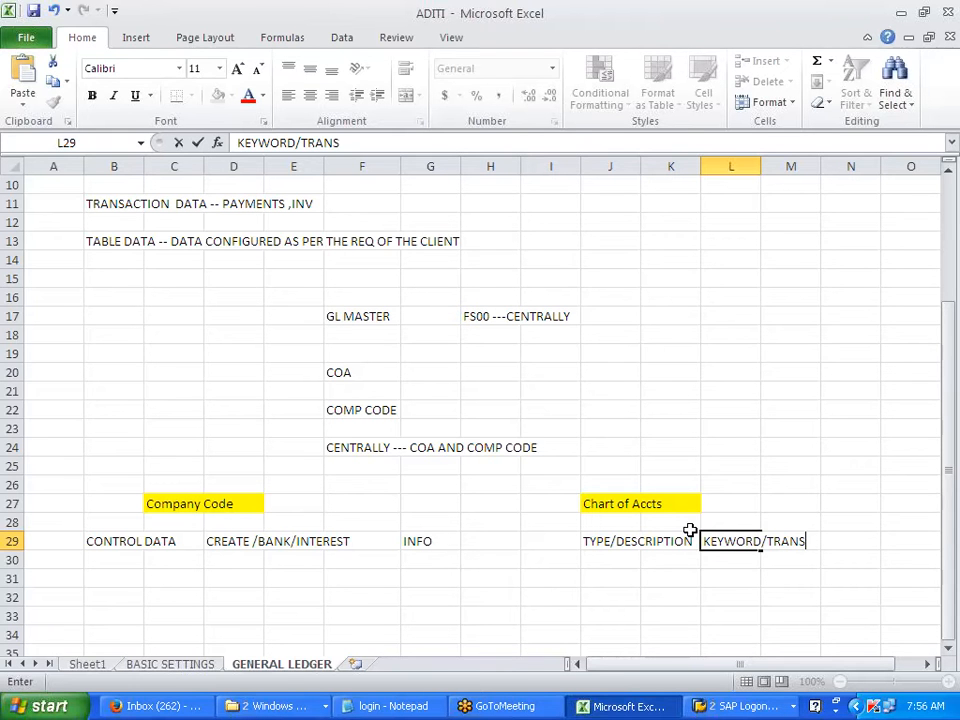
type("LATION")
key("Tab")
Enter "INFO" in cell O29 as the third view under Chart of Accts, and return to the SAP chart of accounts screen.
key("Tab")
key("Tab")
type("INFO")
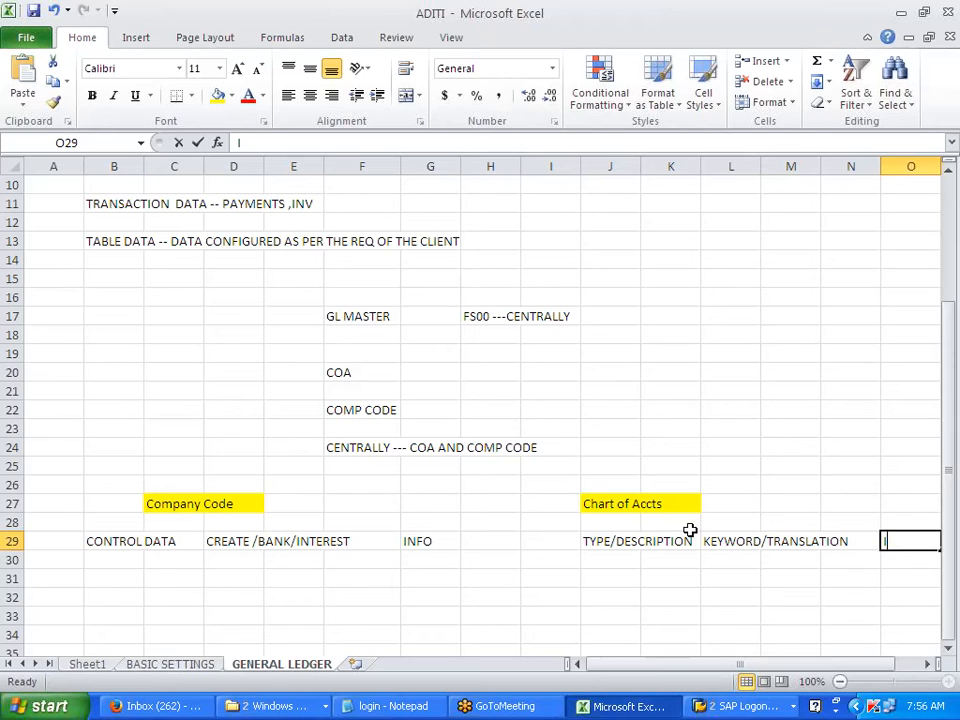
left_click(706, 599)
key("alt+Tab")
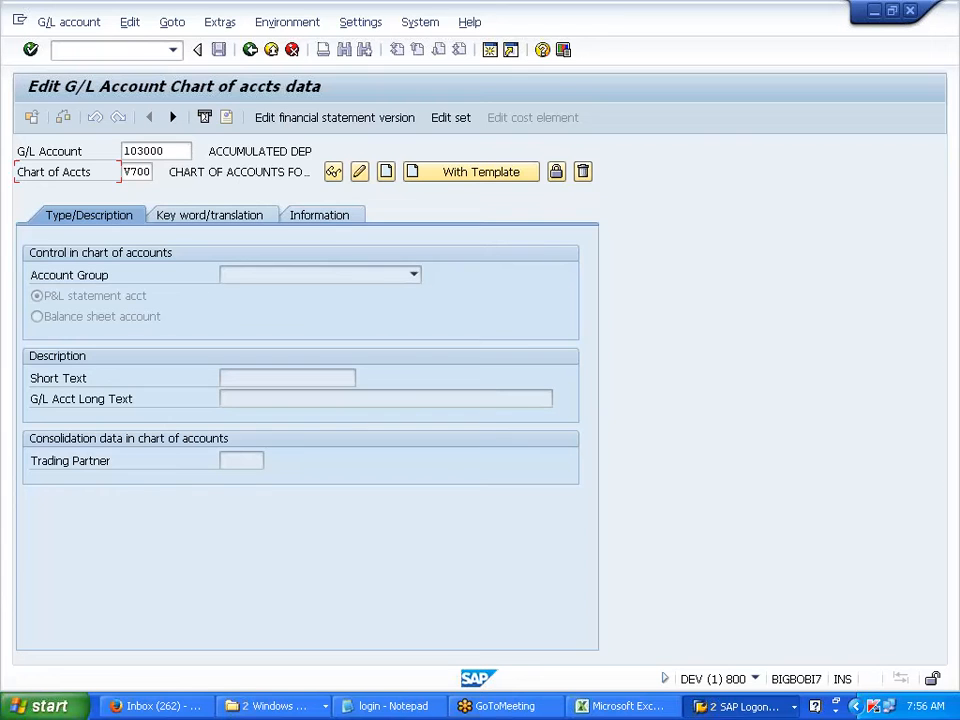
Leave the chart of accounts screen, open FS00 - Centrally, and review its company code field and full list of views.
left_click(249, 50)
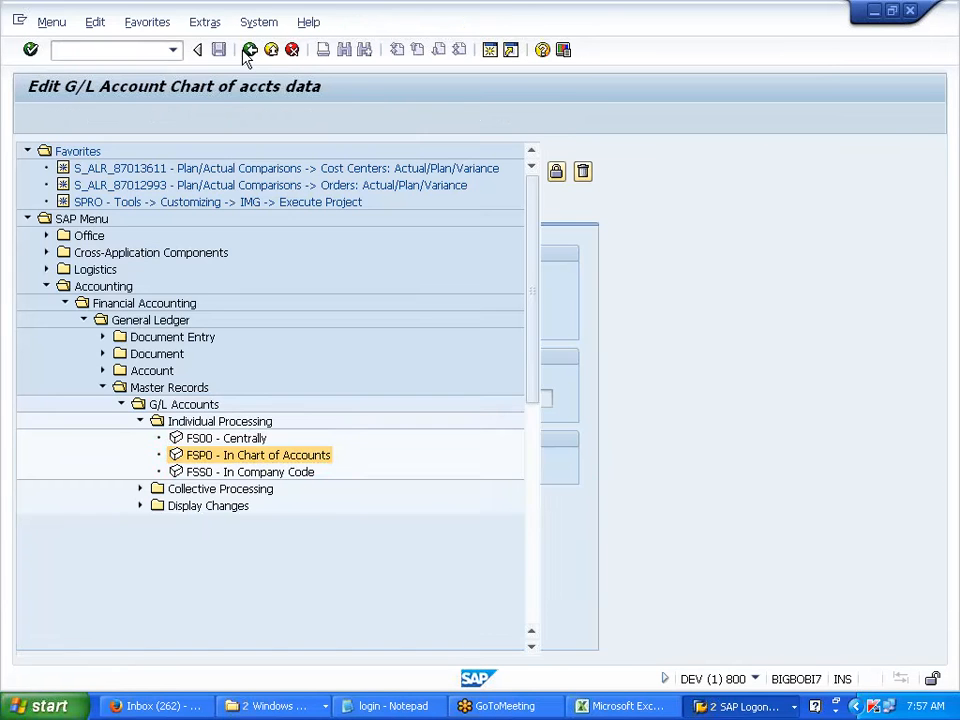
double_click(255, 442)
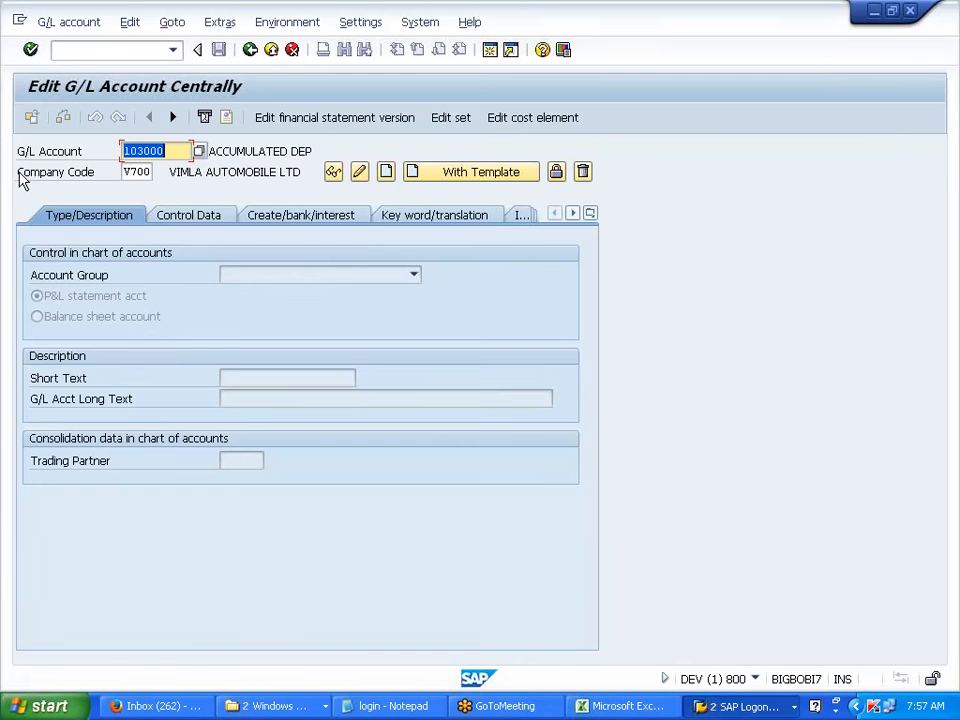
left_click_drag(19, 174, 103, 180)
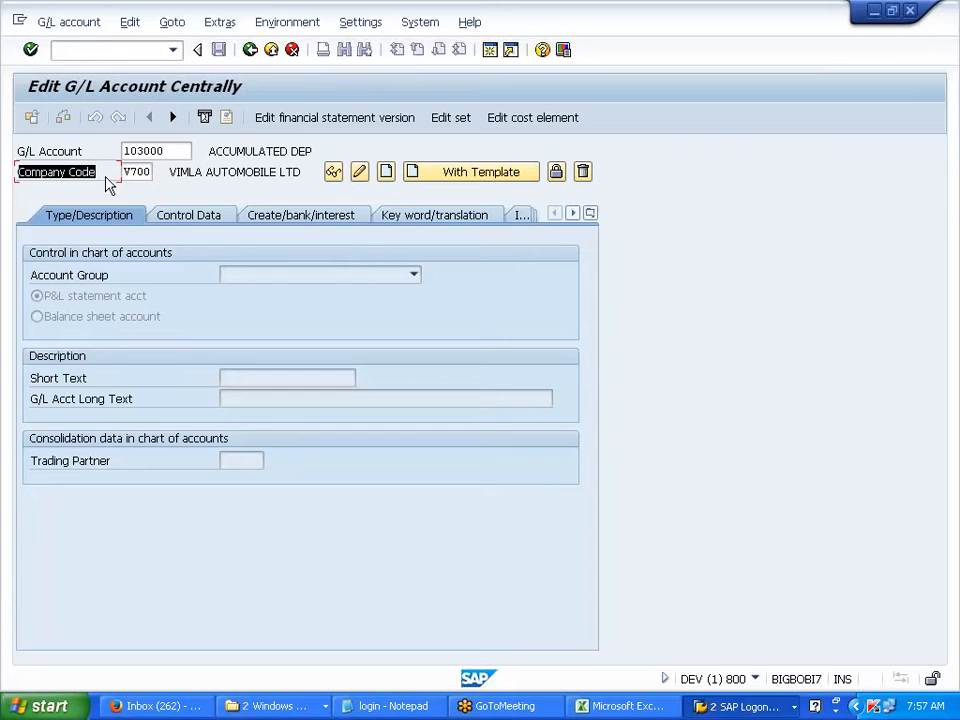
left_click(105, 178)
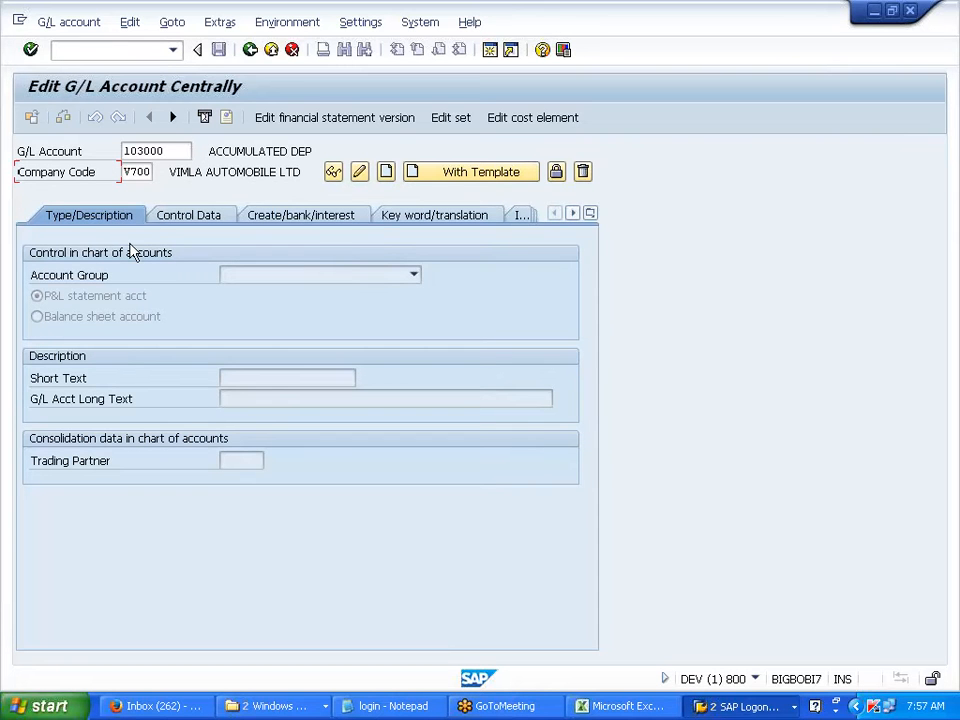
left_click(591, 215)
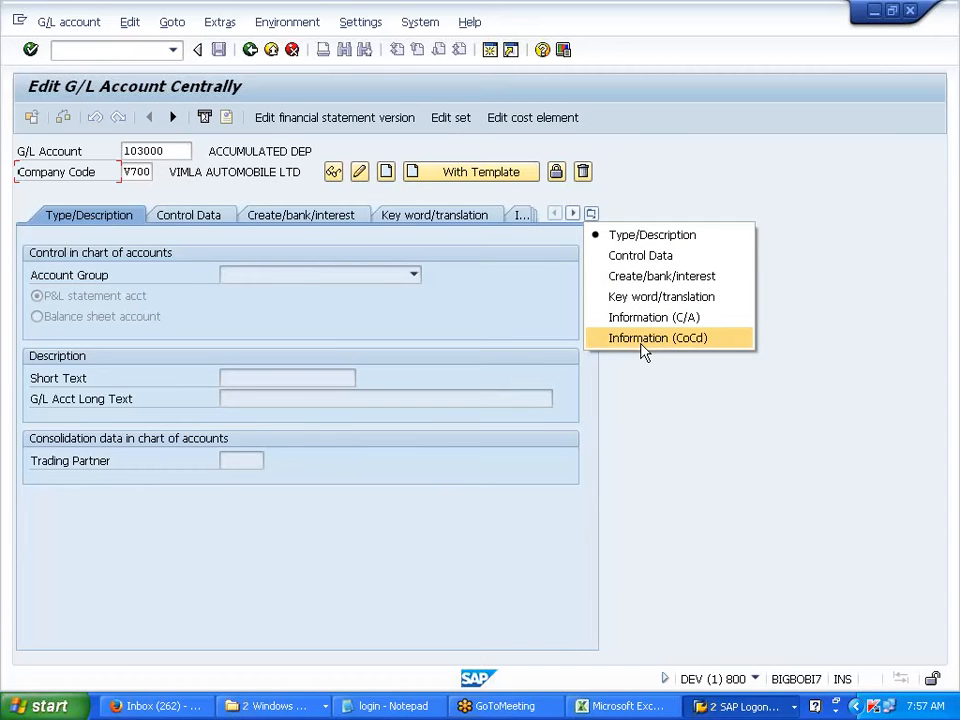
left_click(515, 330)
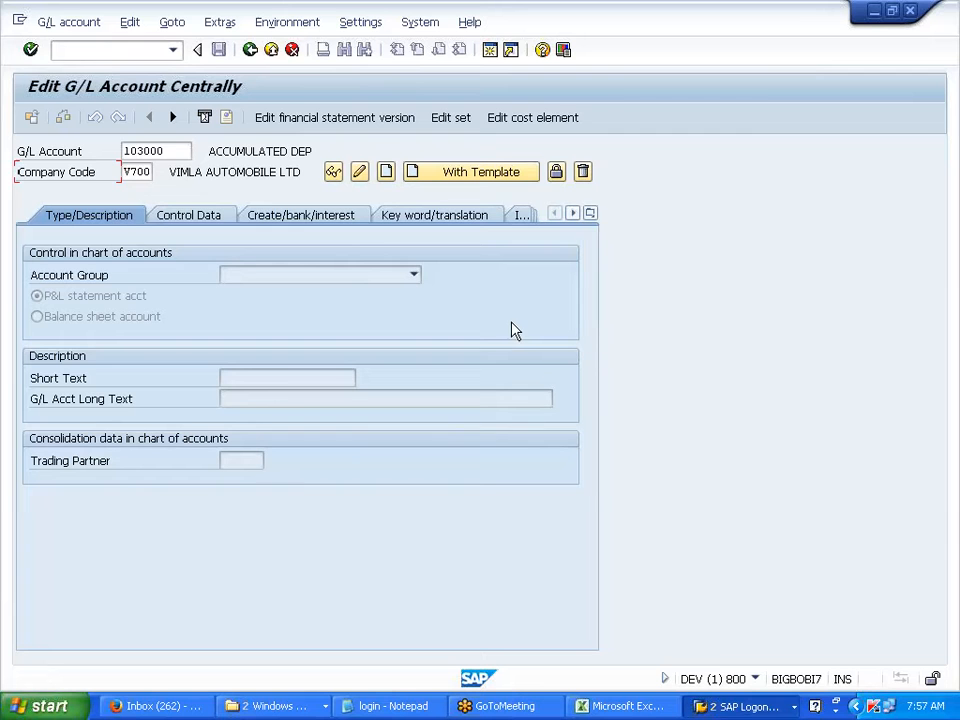
Start creating G/L account 100000 centrally for company code A400.
left_click(168, 151)
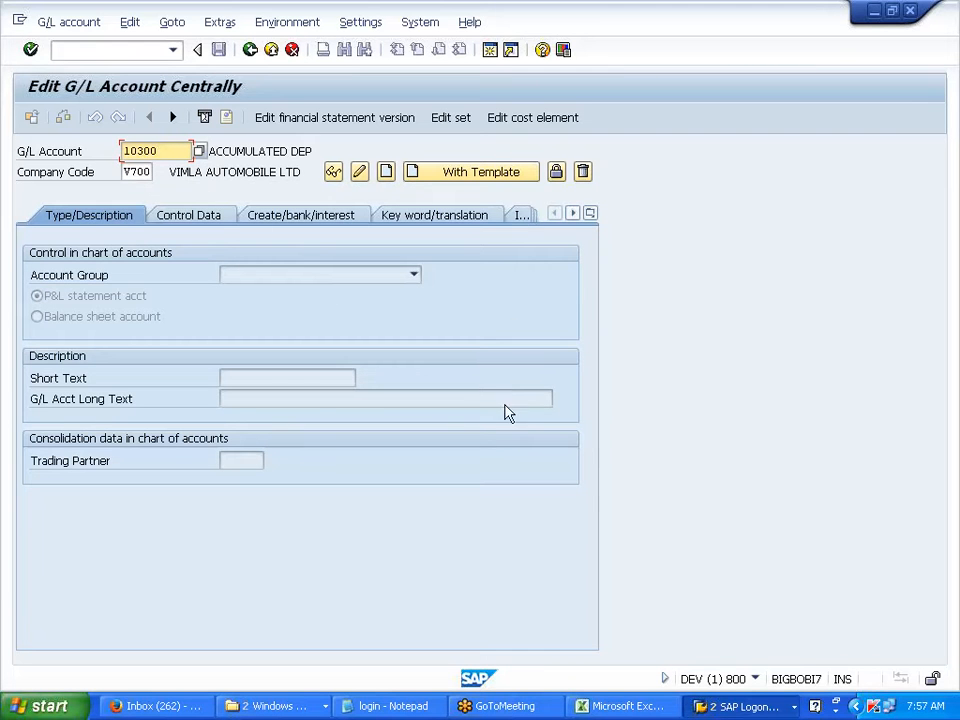
key("BackSpace")
key("BackSpace")
key("BackSpace")
key("BackSpace")
key("BackSpace")
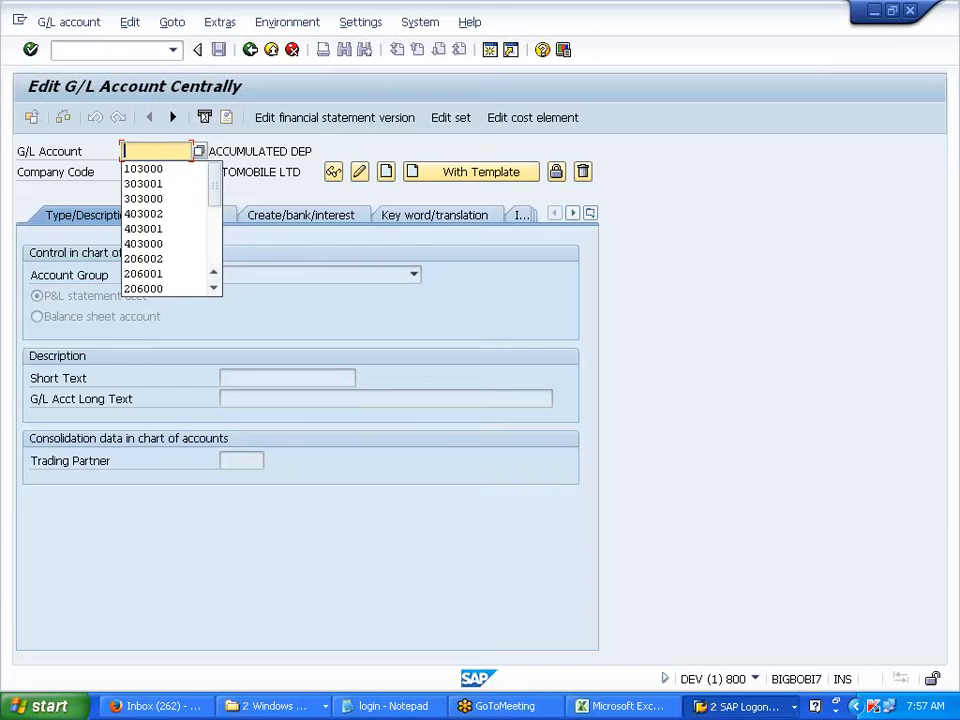
type("100000")
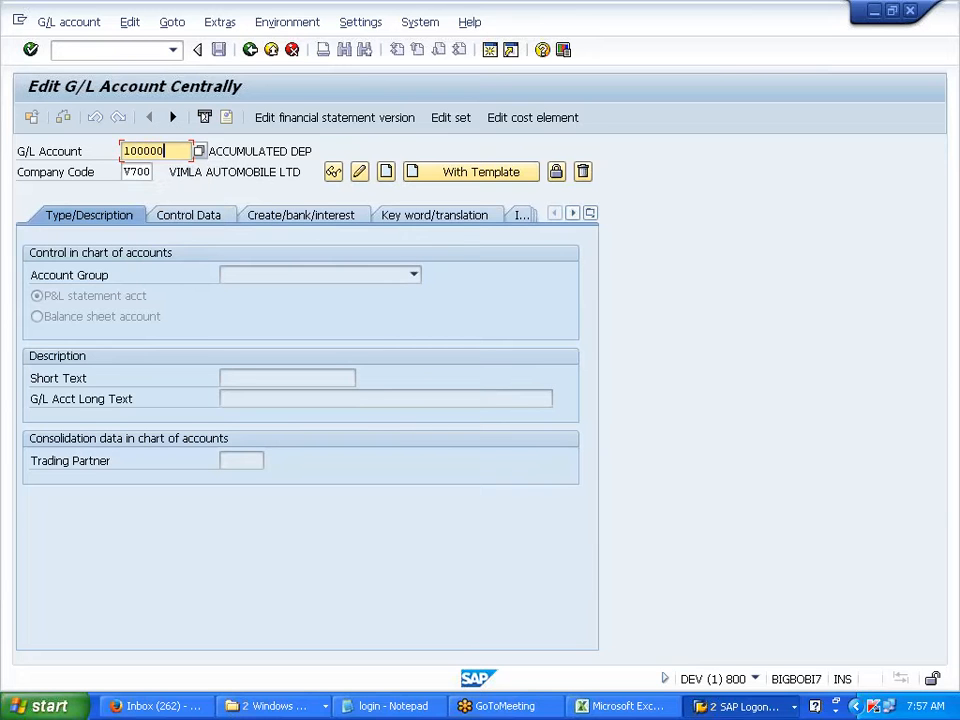
key("Tab")
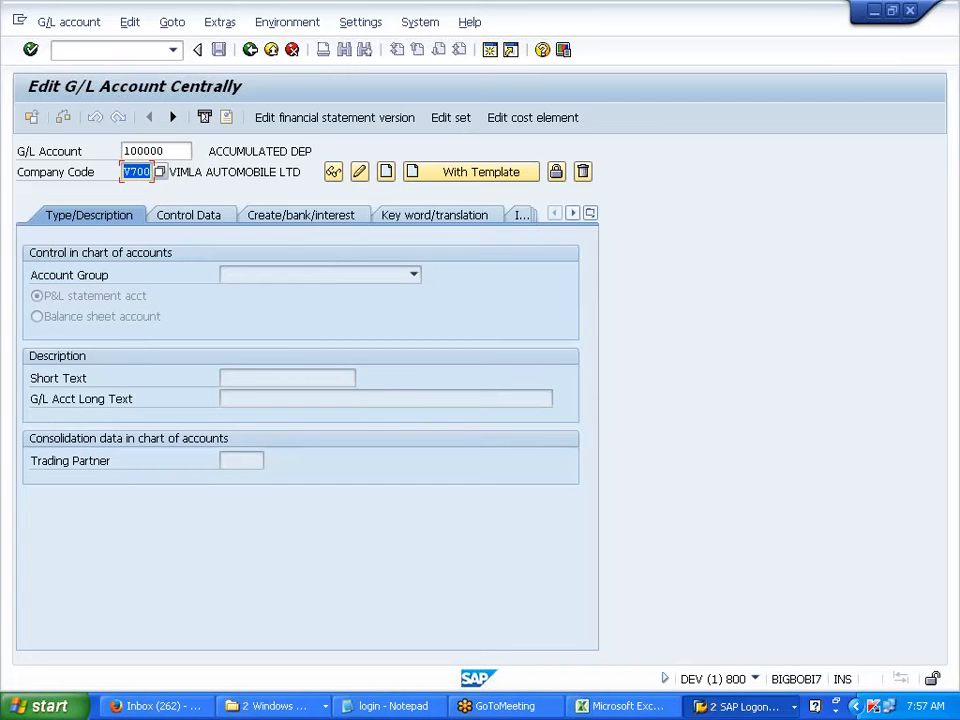
key("BackSpace")
type("A4")
left_click(385, 174)
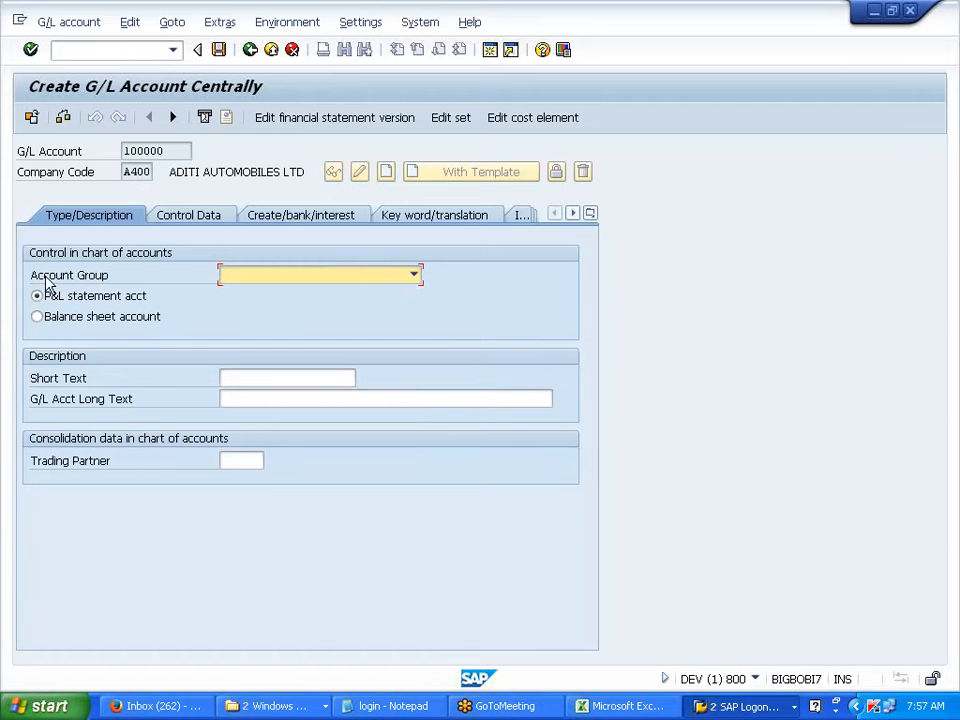
Switch to Excel and review the chart of accounts entries on the BASIC SETTINGS sheet, especially Define Account Group.
left_click(649, 707)
left_click(170, 650)
left_click(174, 667)
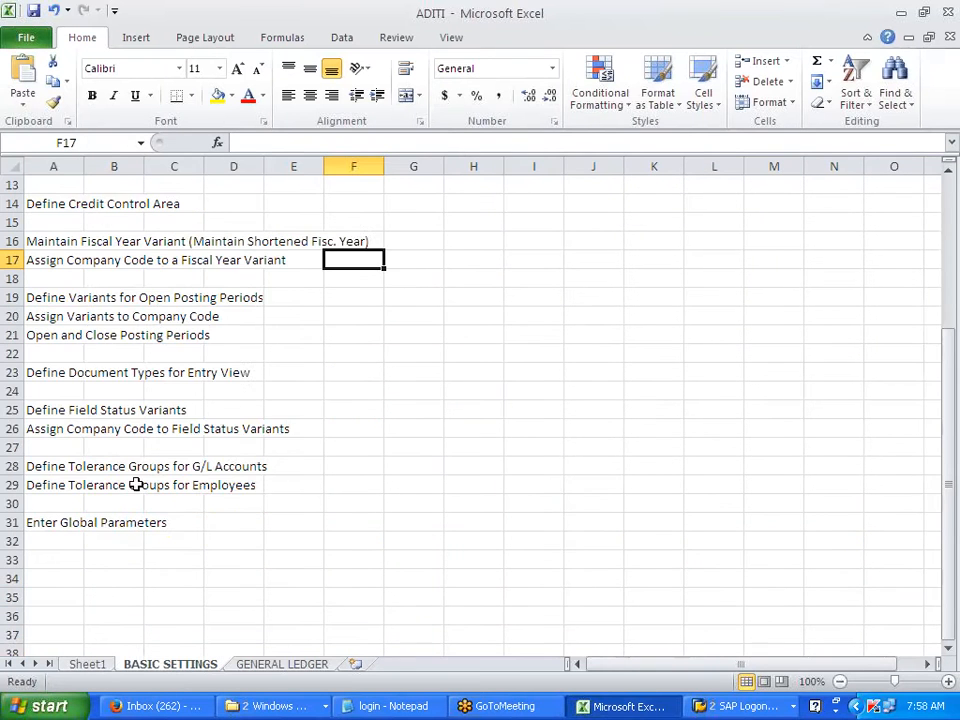
scroll(131, 402, "up", 4)
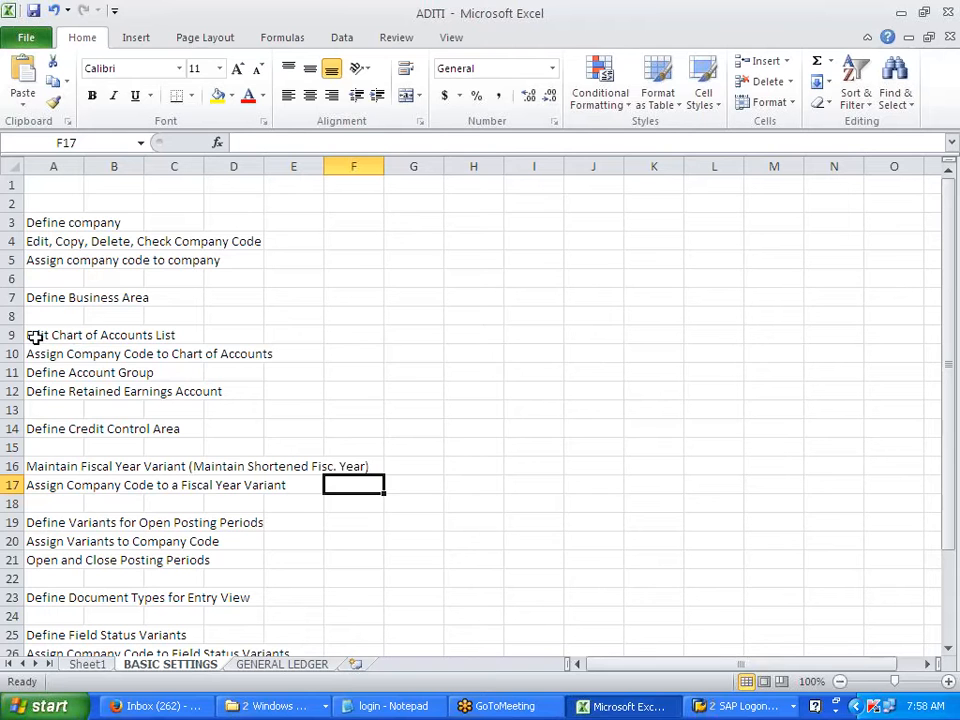
left_click_drag(34, 336, 290, 392)
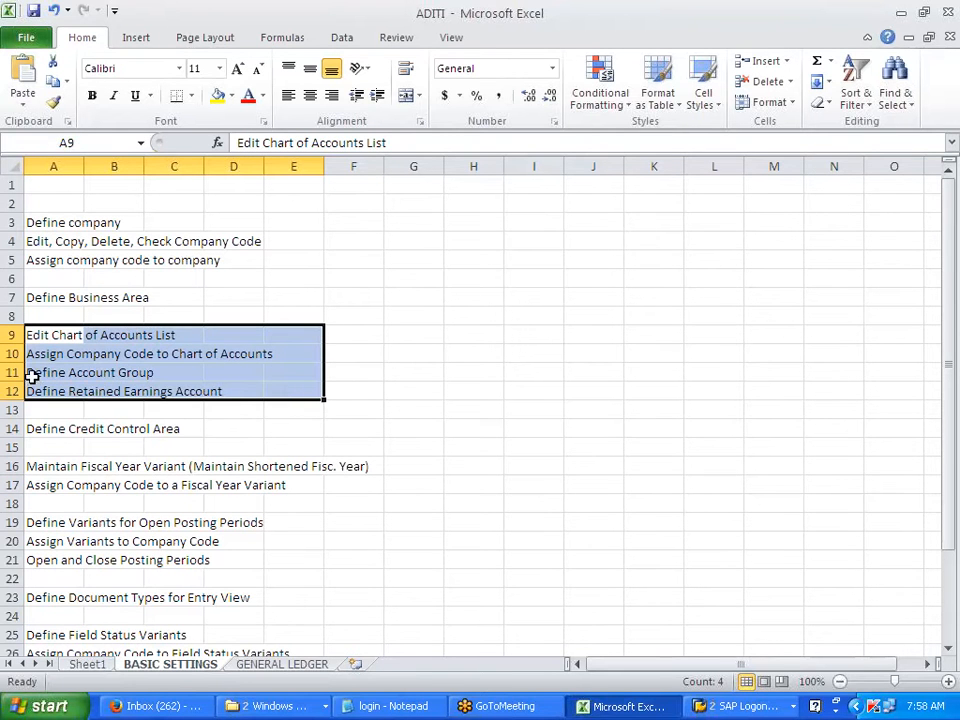
left_click_drag(30, 370, 290, 376)
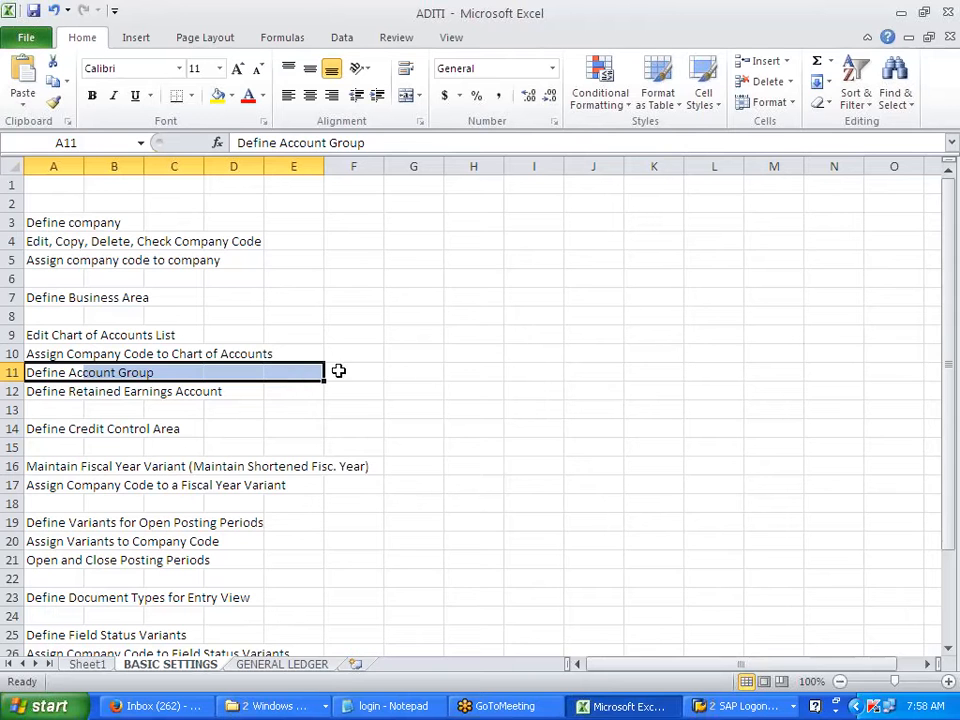
Start a numbered account group list beside Define Account Group, with 1 in cell G11 and LIAB in cell I11.
left_click(439, 367)
type("1")
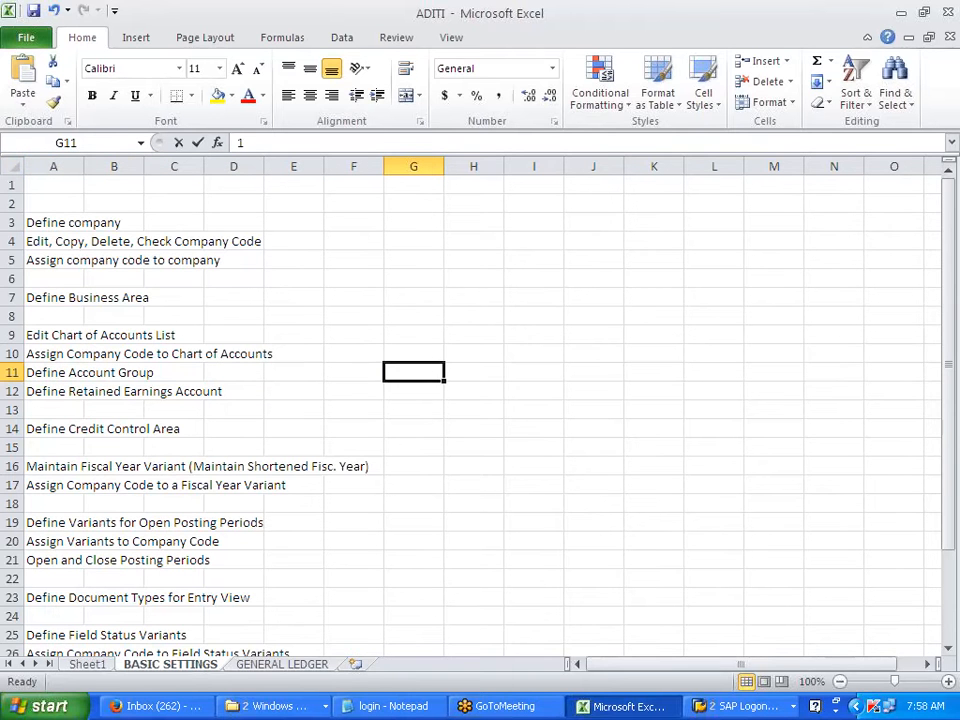
key("Tab")
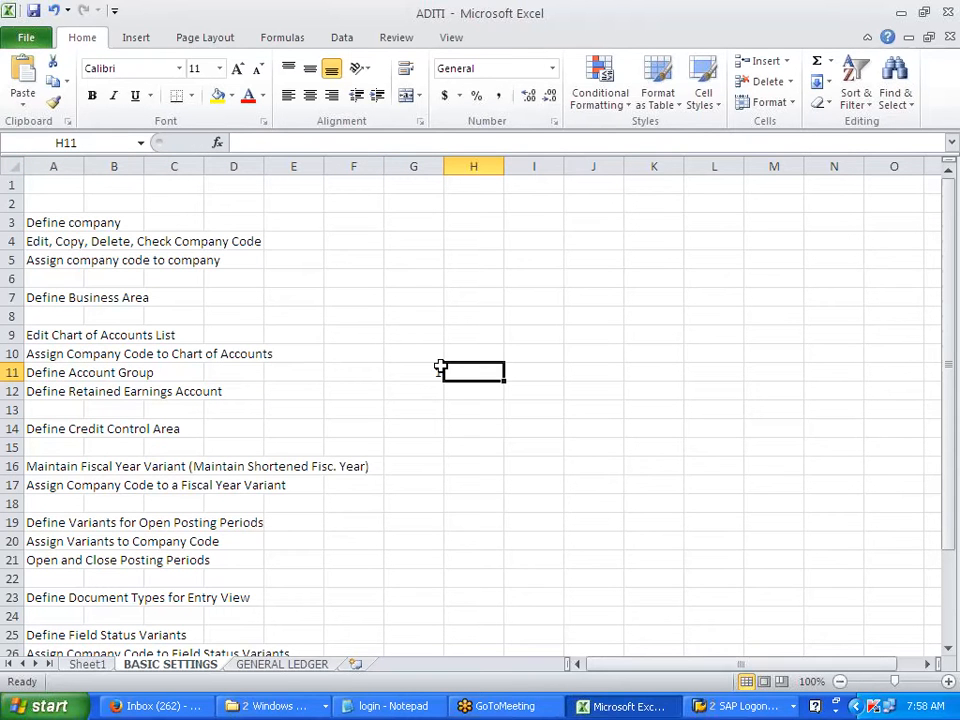
key("Tab")
type("LIAB")
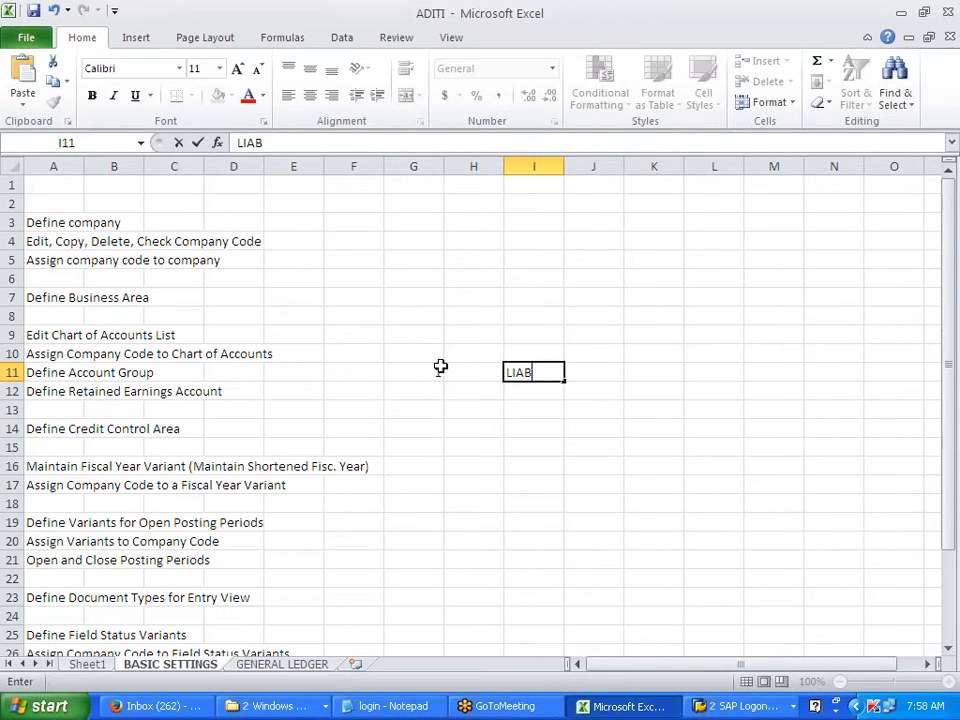
key("Return")
key("Left")
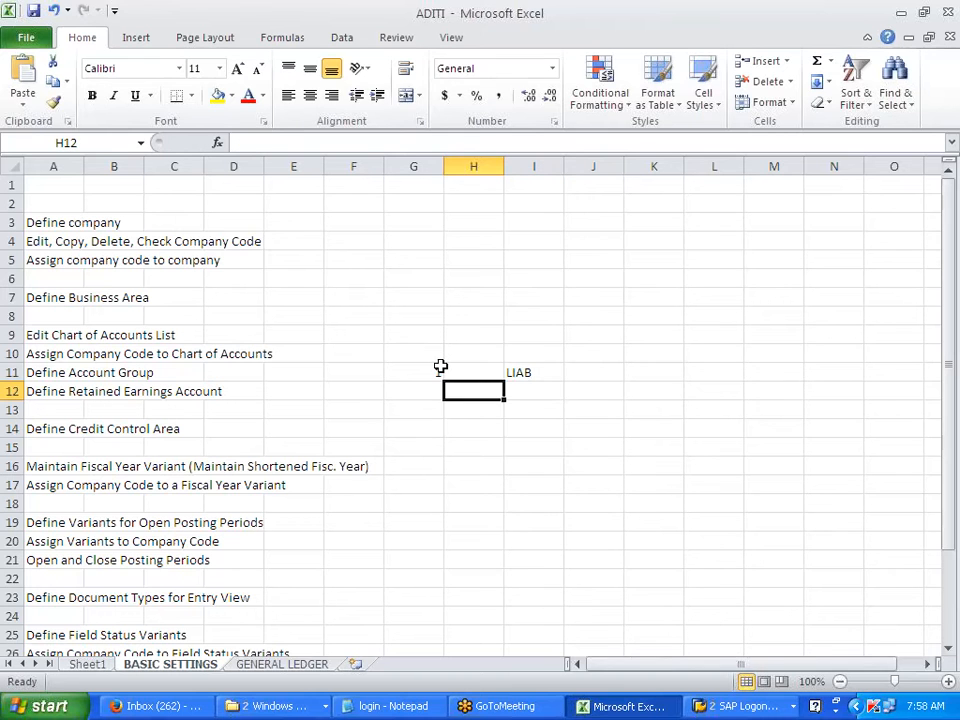
Add the second account group, with 2 in cell H12 and ASSETS in cell I12.
type("2")
key("Tab")
type("A")
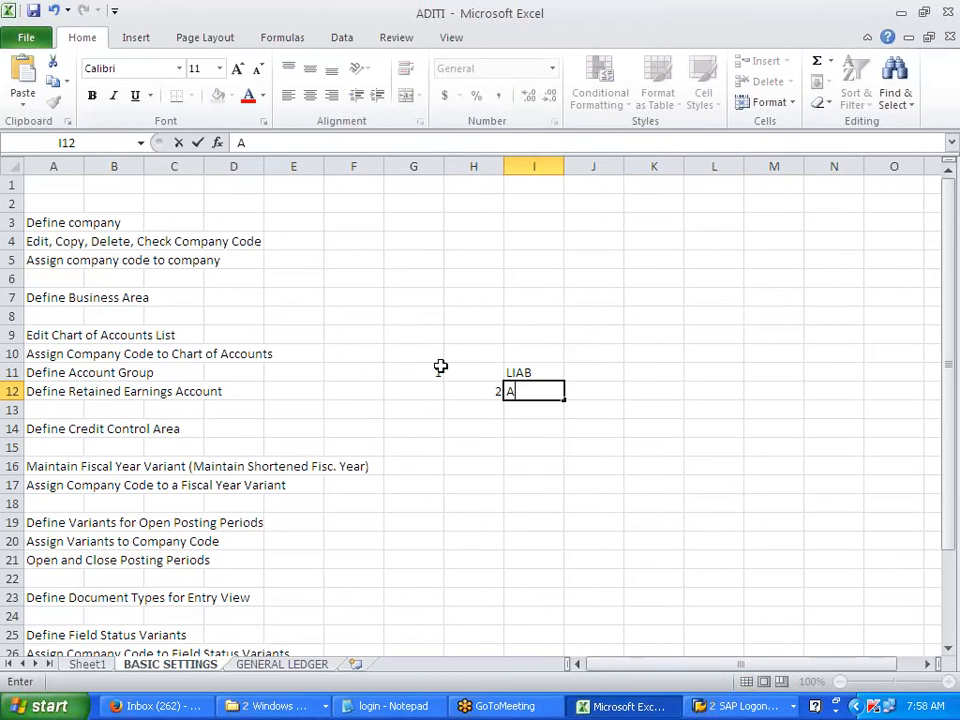
type("SSETS")
key("Return")
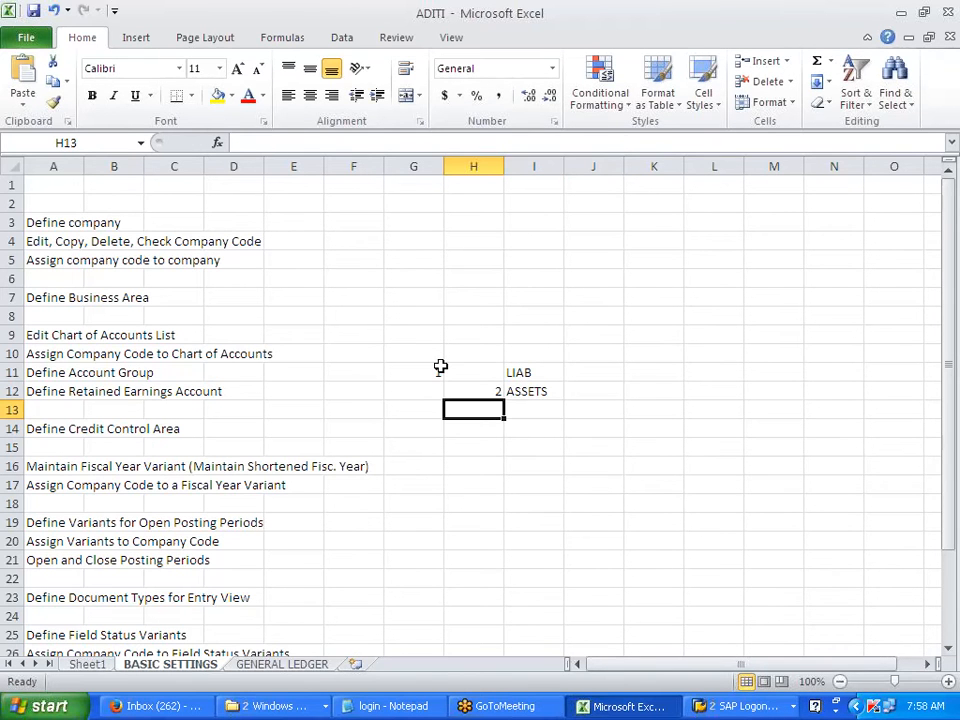
Move the LIAB row's number 1 from cell G11 to cell H11.
left_click(430, 368)
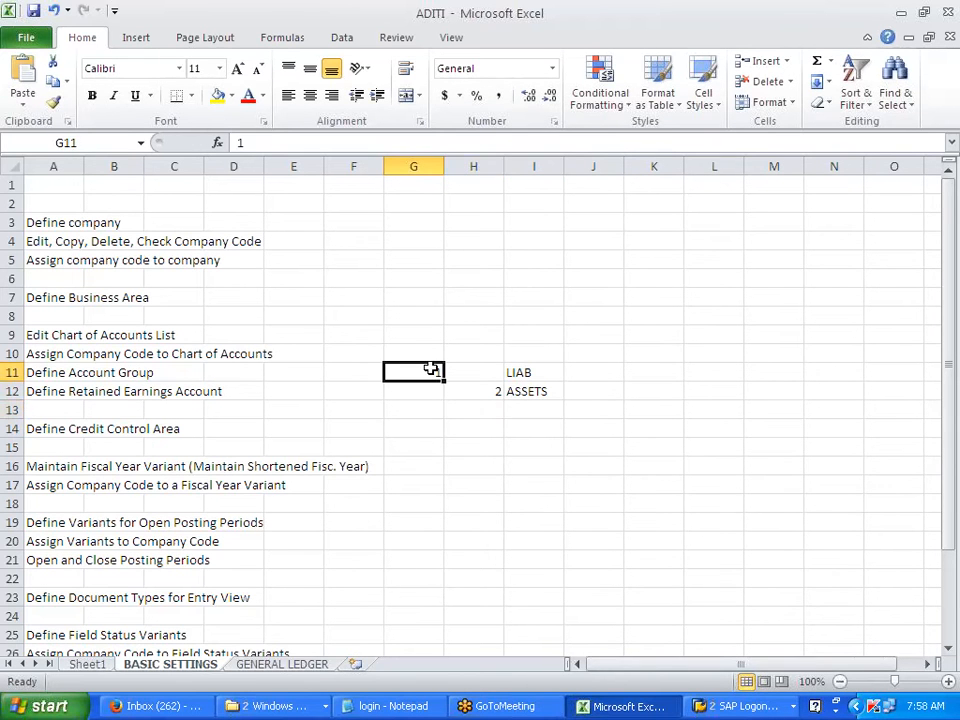
left_click(476, 371)
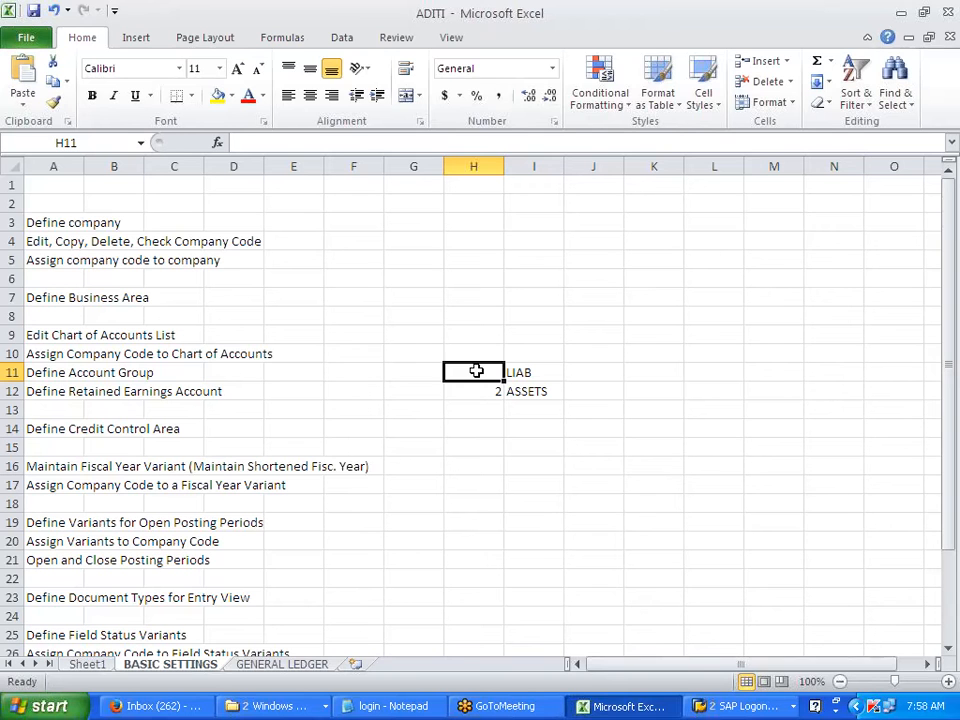
type("1")
Add account groups 3 INCM and 4 EXPS in cells H13:I14, and select the whole list H11:I14.
left_click(489, 409)
type("3")
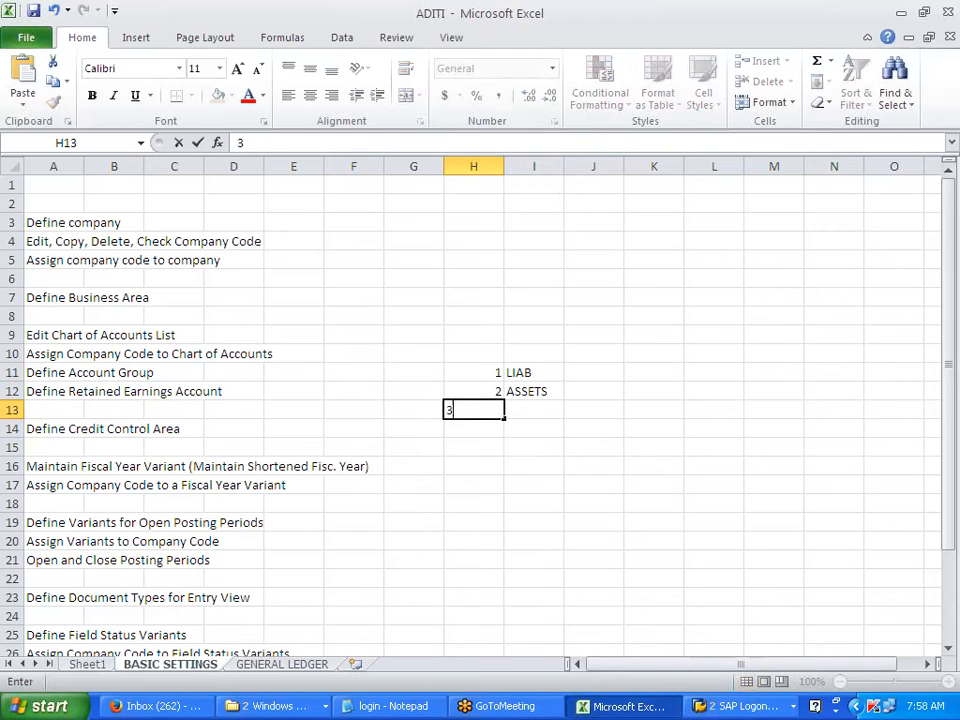
key("Tab")
type("INCM")
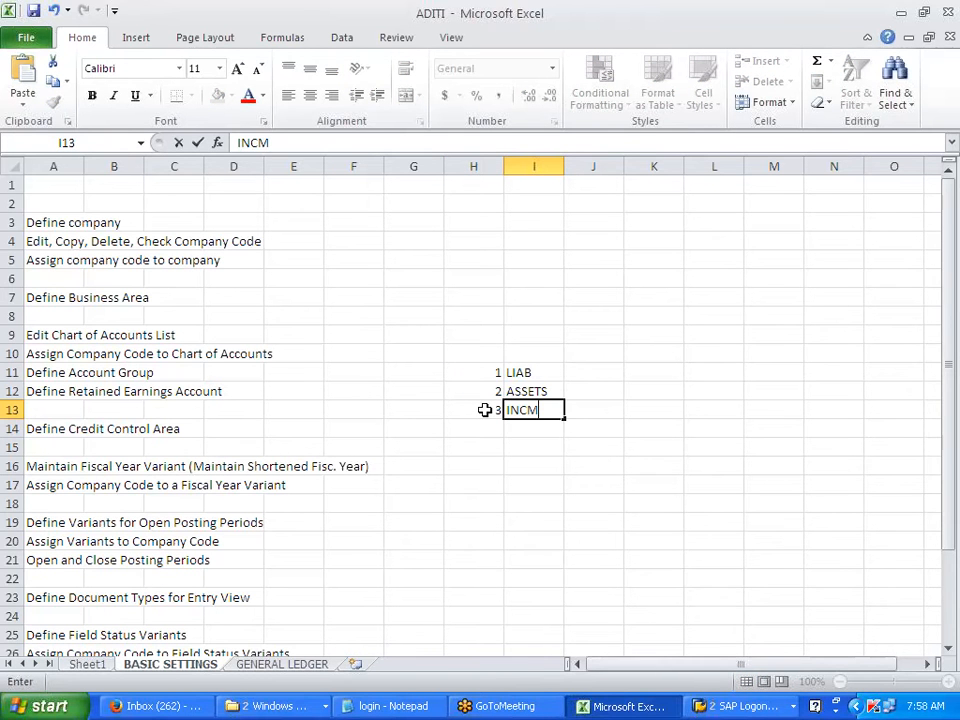
key("Return")
type("4")
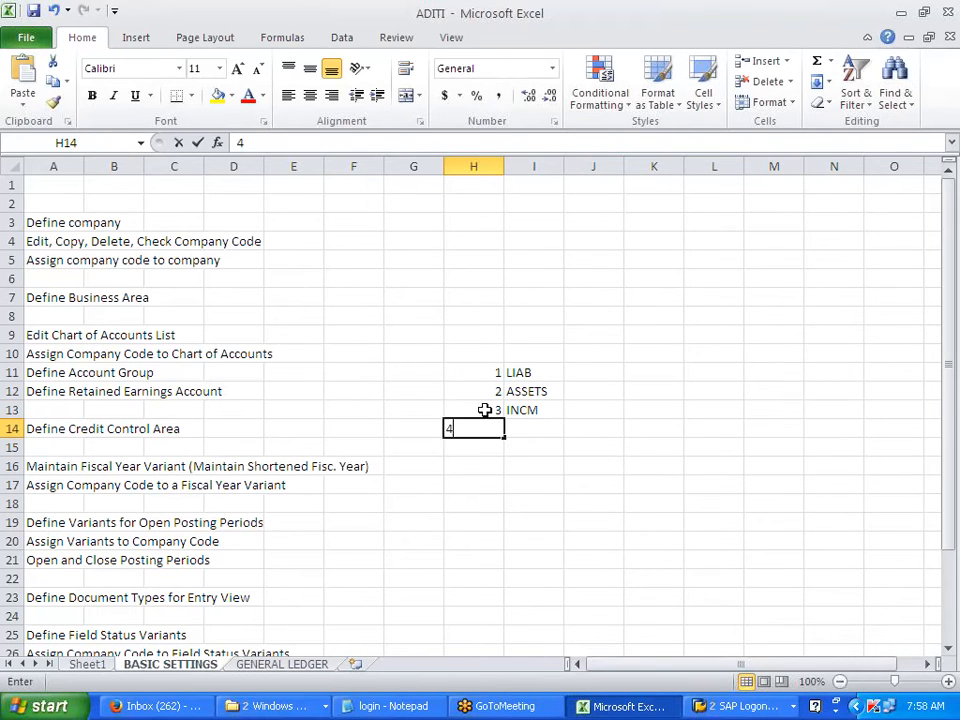
key("Tab")
type("EX")
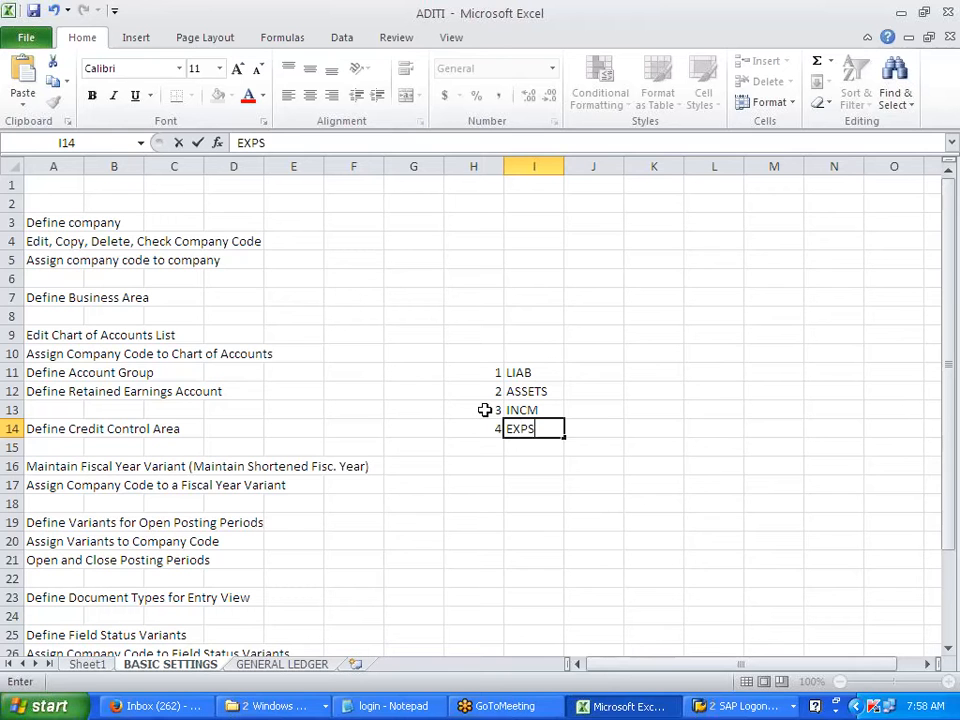
left_click(471, 463)
left_click_drag(501, 375, 546, 422)
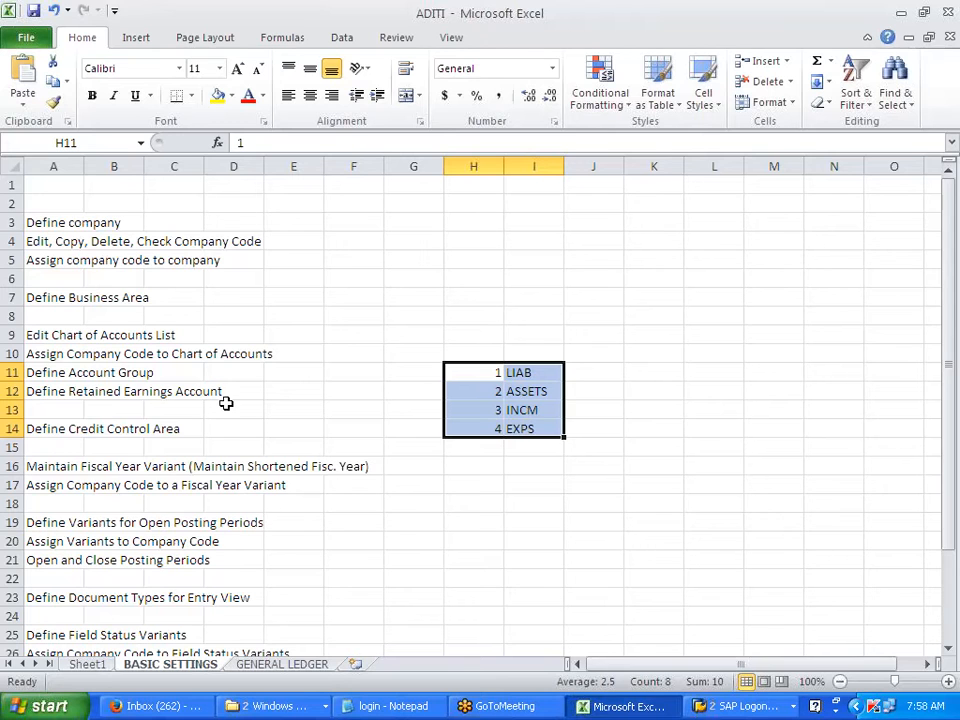
Switch to SAP and try the account groups ASST ASSETS, EXPS EXPENSES and INCM INCOME for G/L account 100000.
key("alt+Tab")
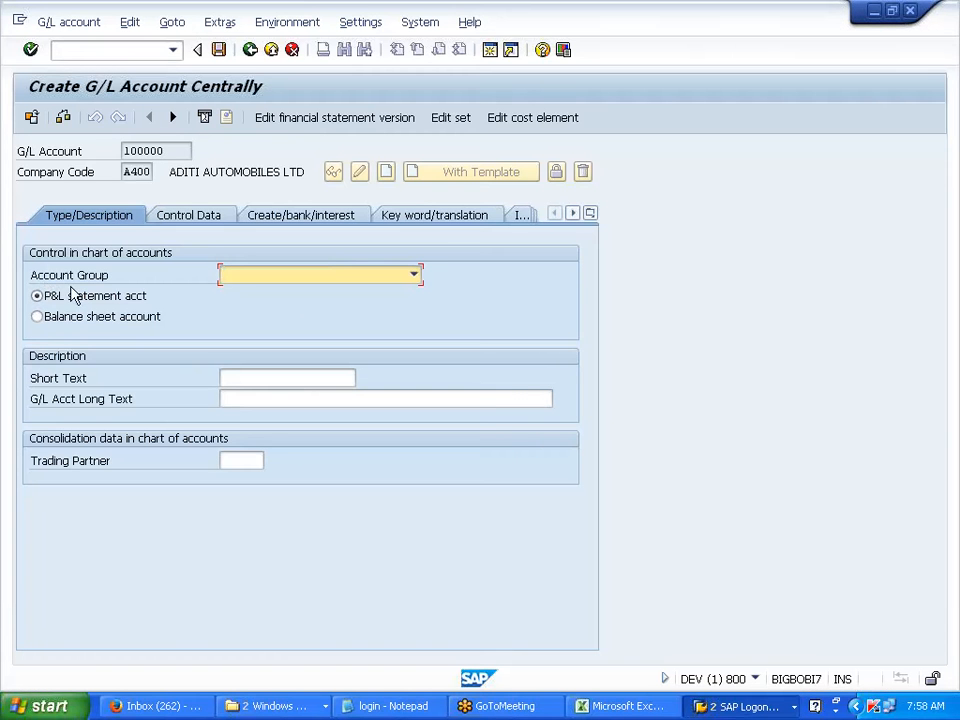
left_click(414, 274)
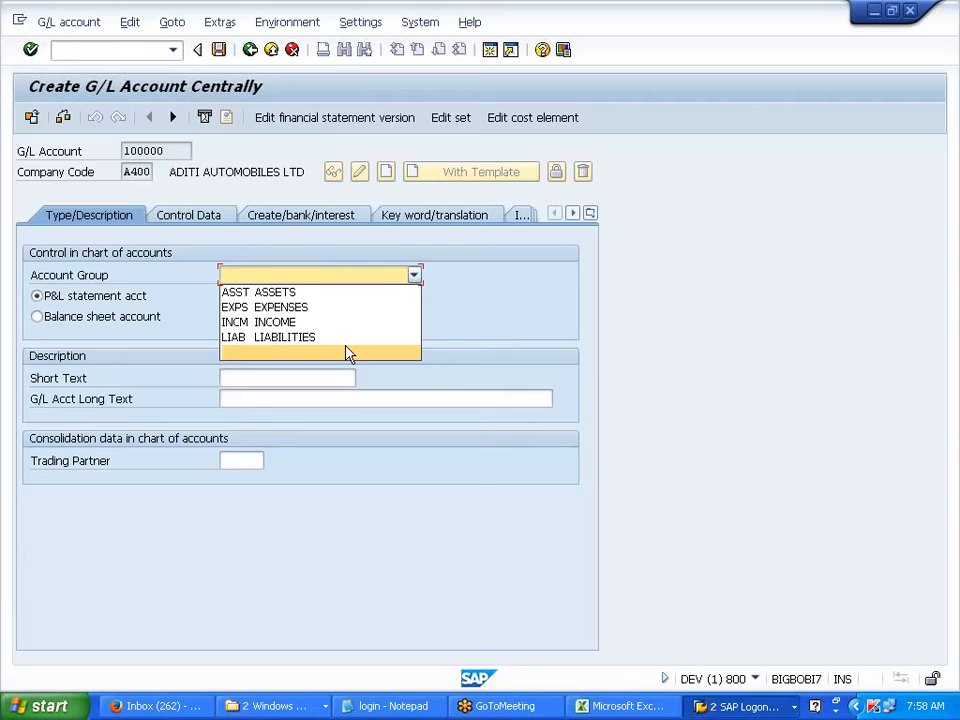
left_click(323, 294)
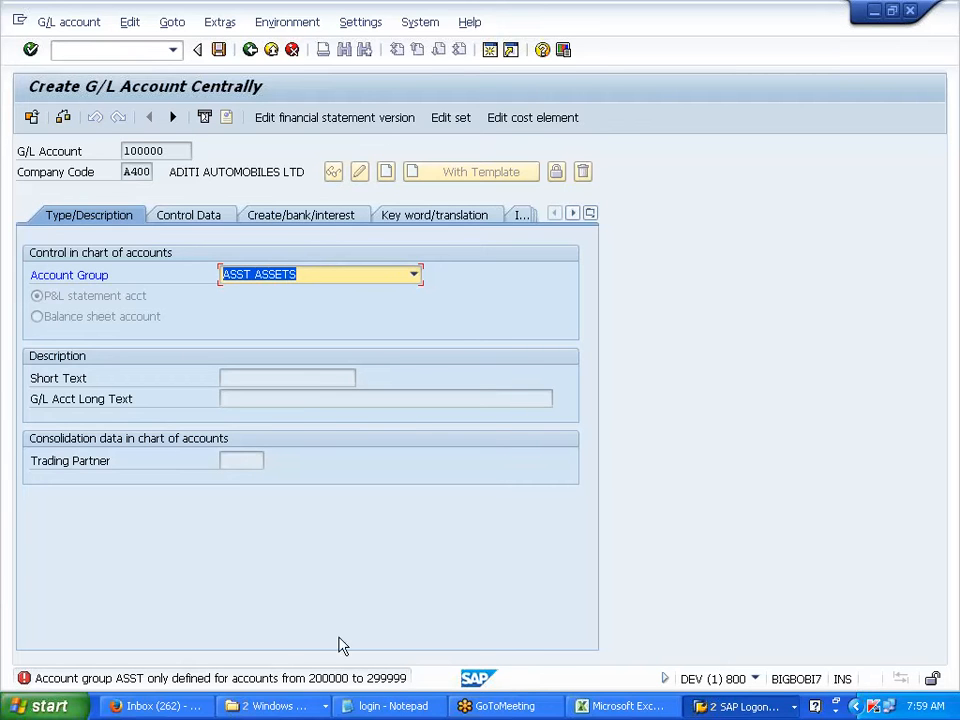
left_click(416, 279)
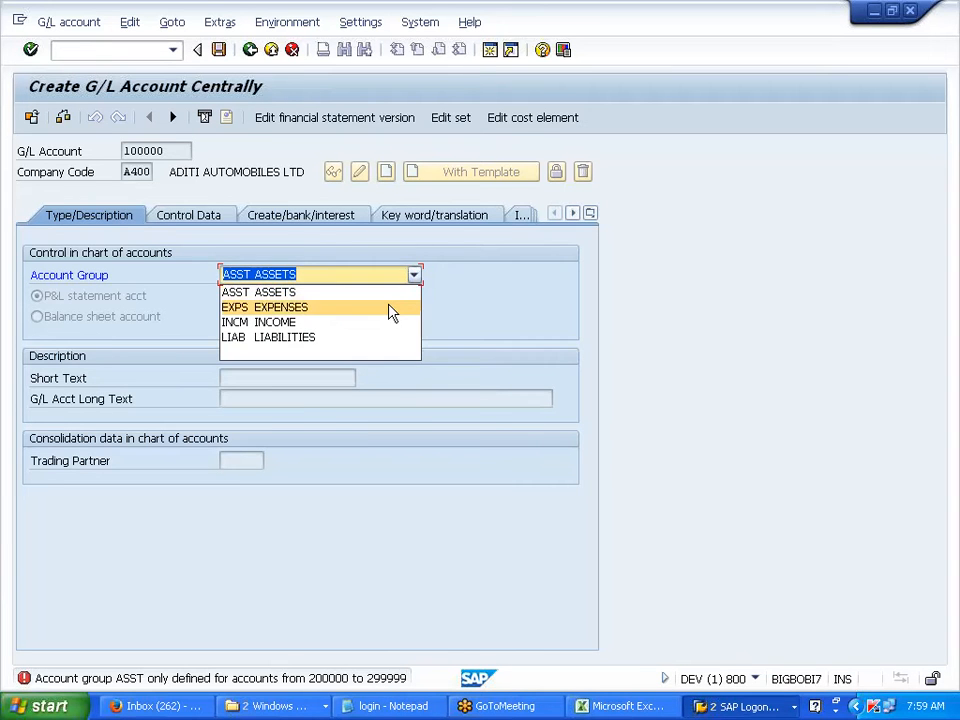
left_click(391, 313)
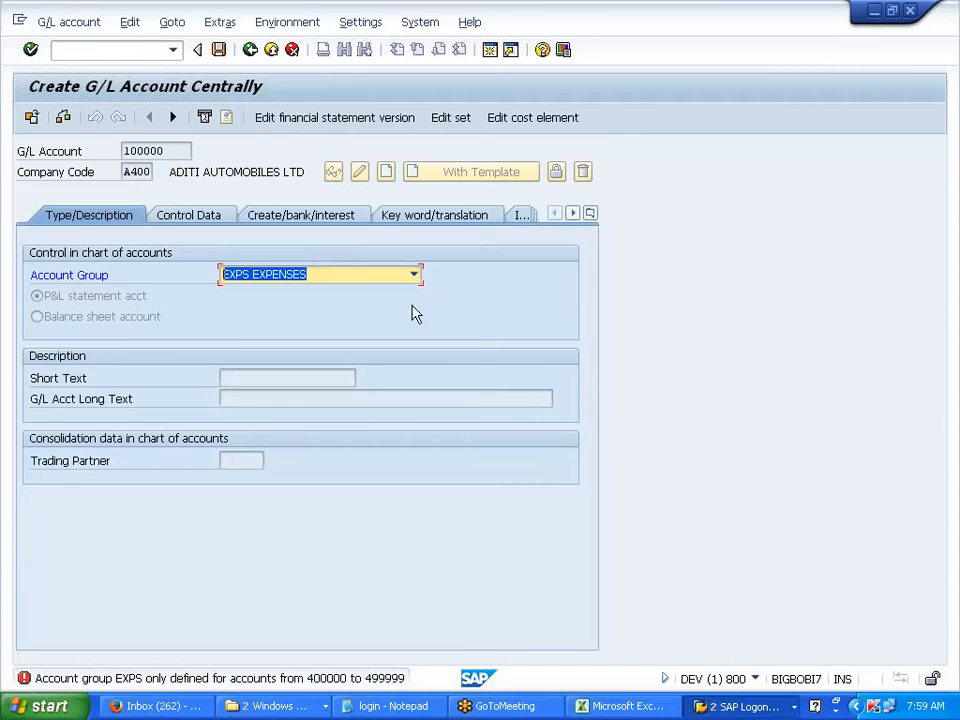
left_click(414, 275)
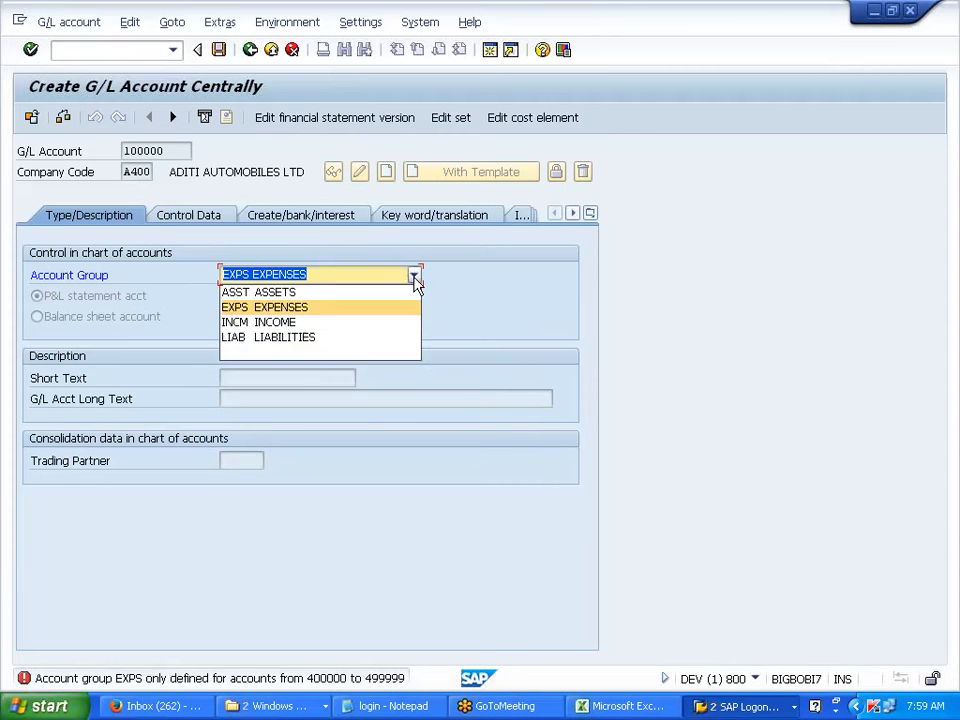
left_click(362, 325)
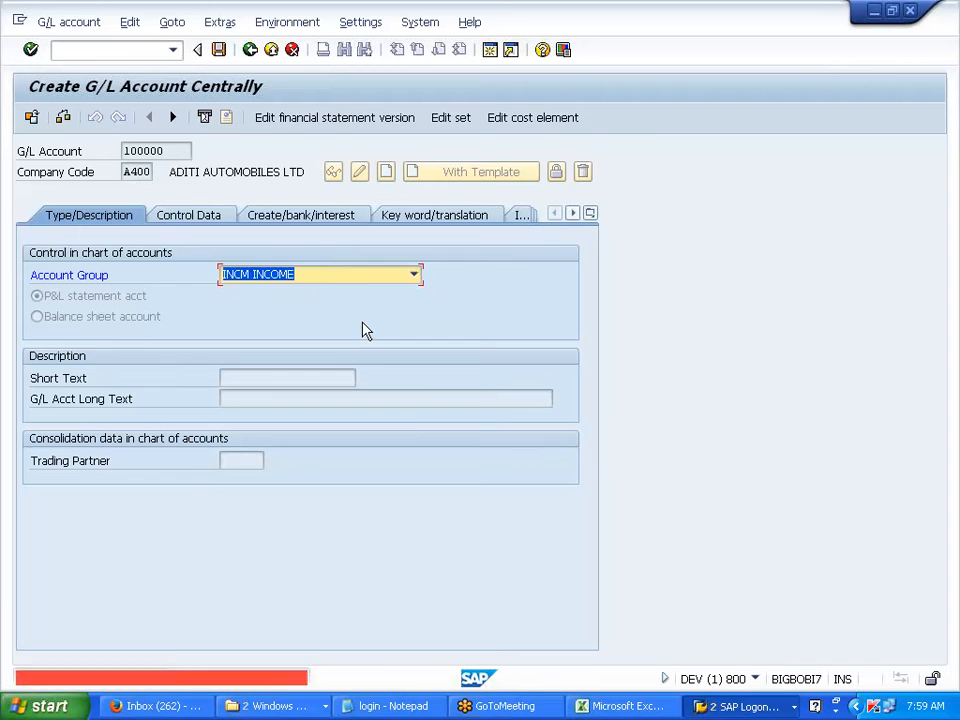
left_click(160, 151)
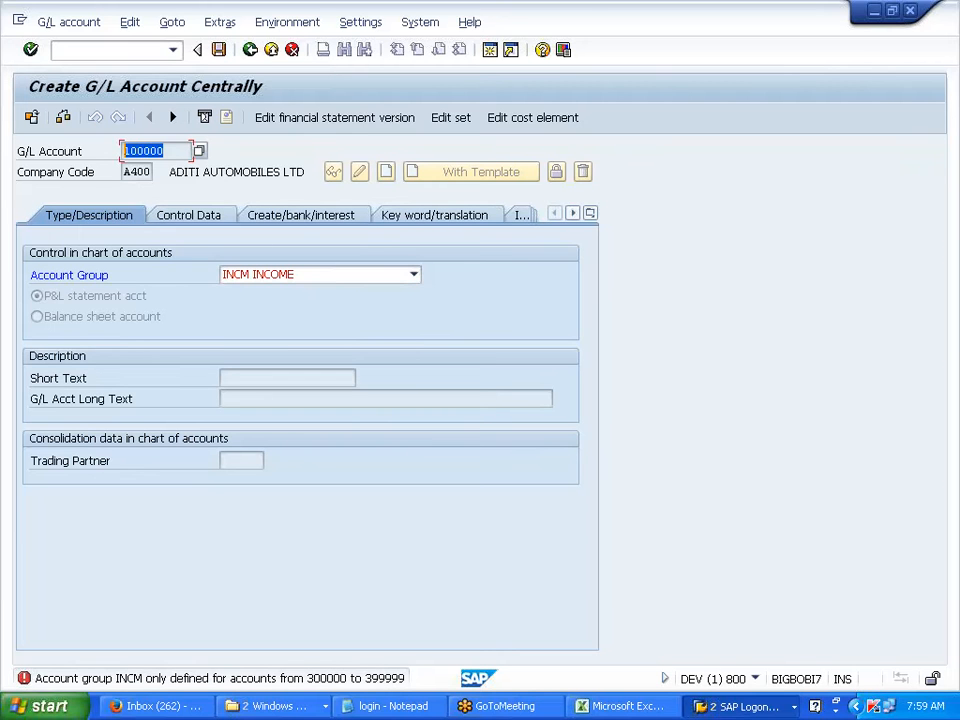
Set the account group to LIAB LIABILITIES and classify account 100000 as a balance sheet account.
left_click(414, 276)
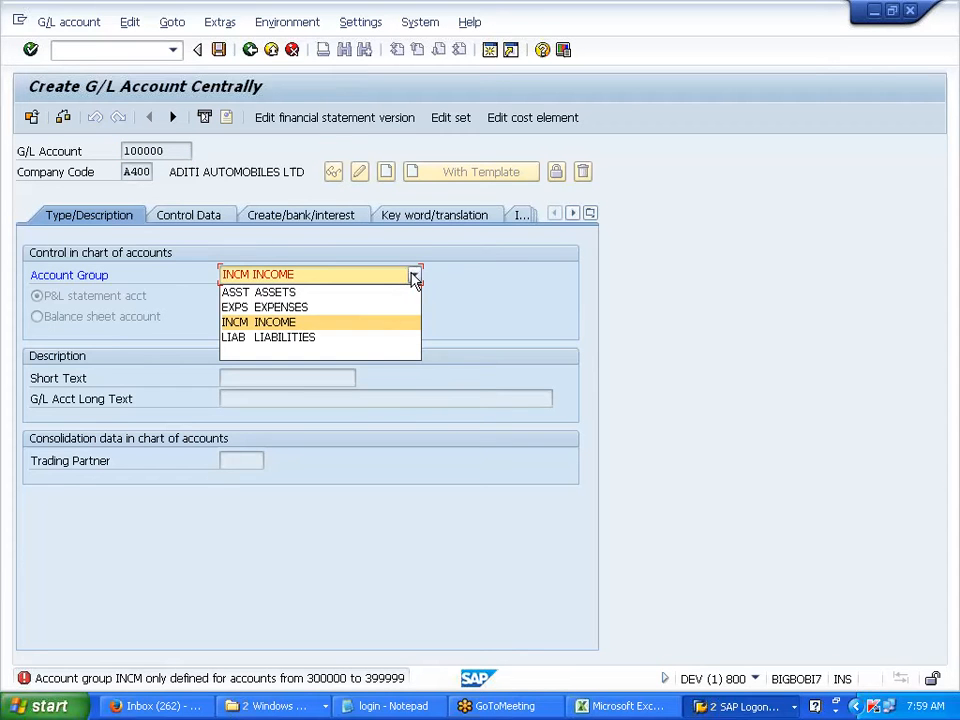
left_click(380, 342)
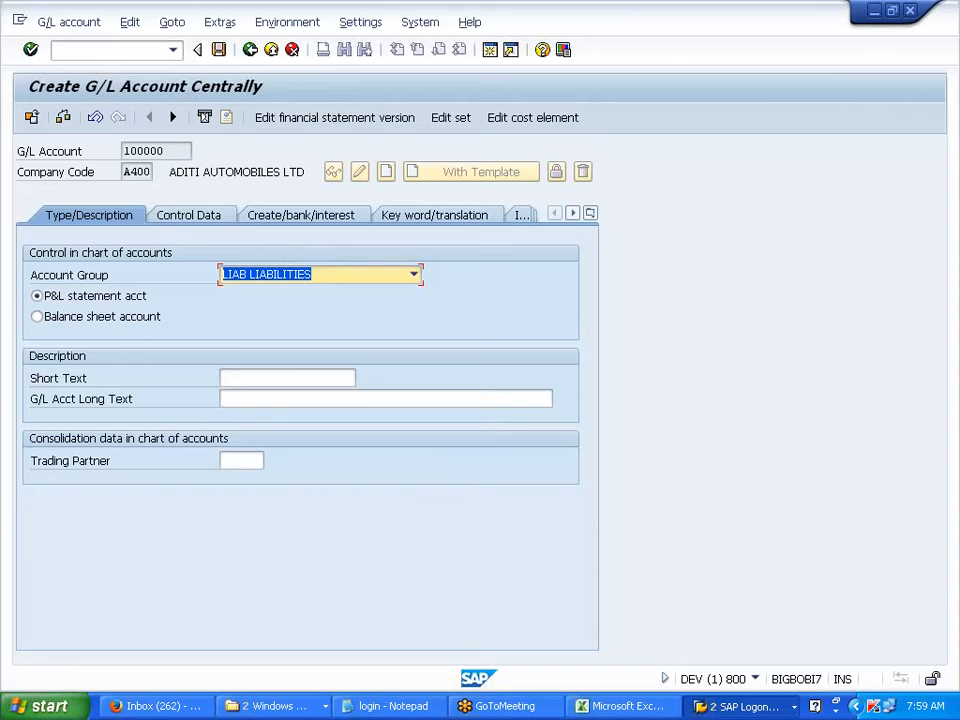
left_click(135, 151)
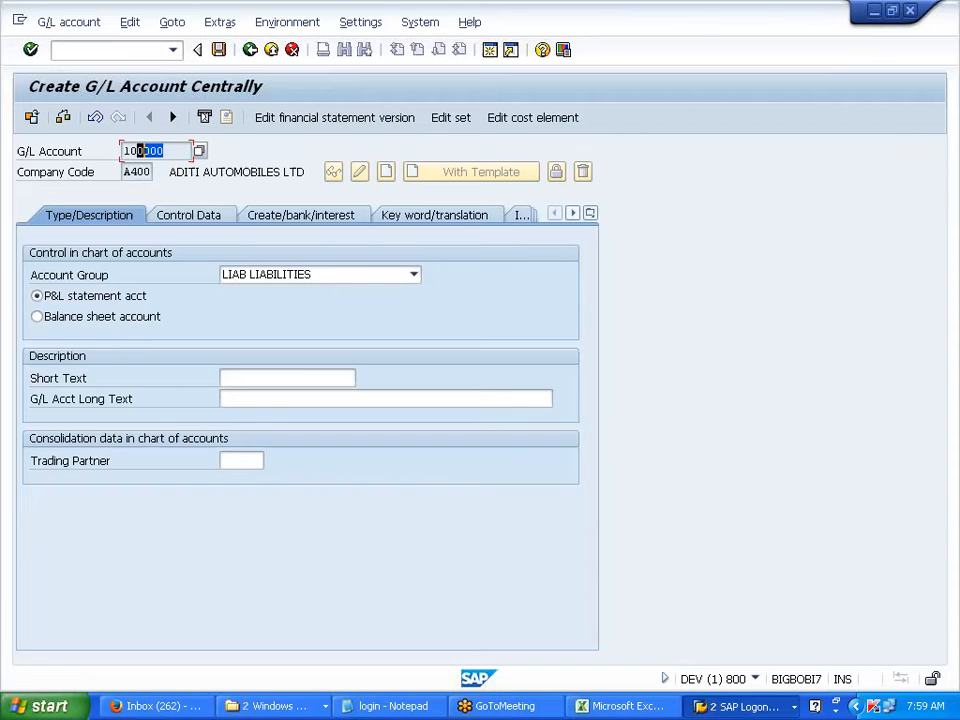
left_click(96, 316)
left_click(97, 299)
left_click(102, 314)
key("shift+Tab")
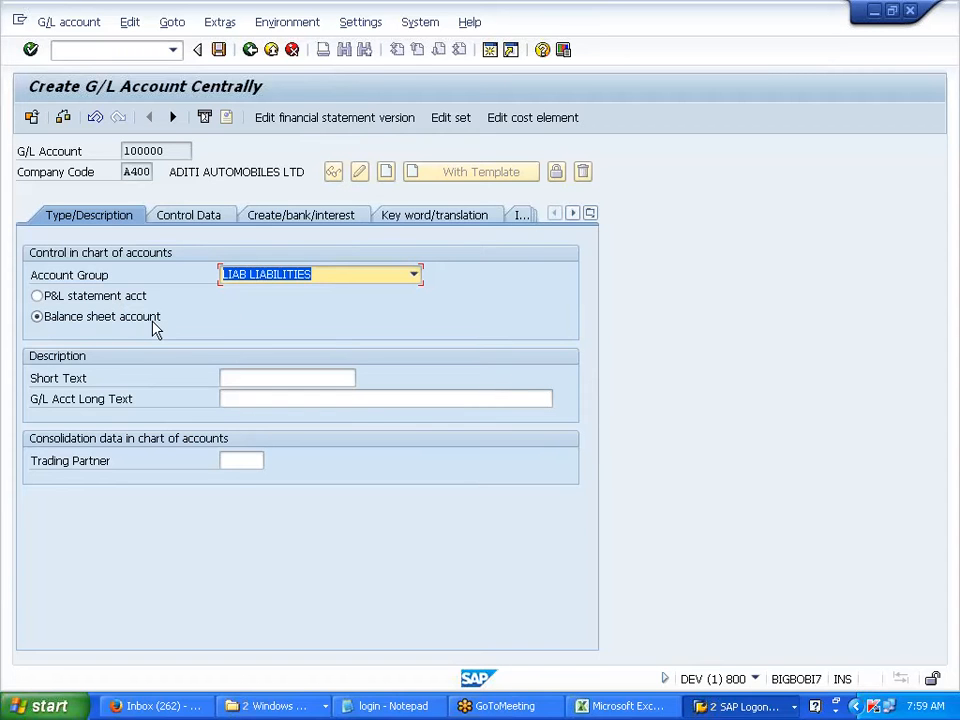
Enter SHARE CAPITAL as both the short text and the G/L account long text.
left_click(345, 378)
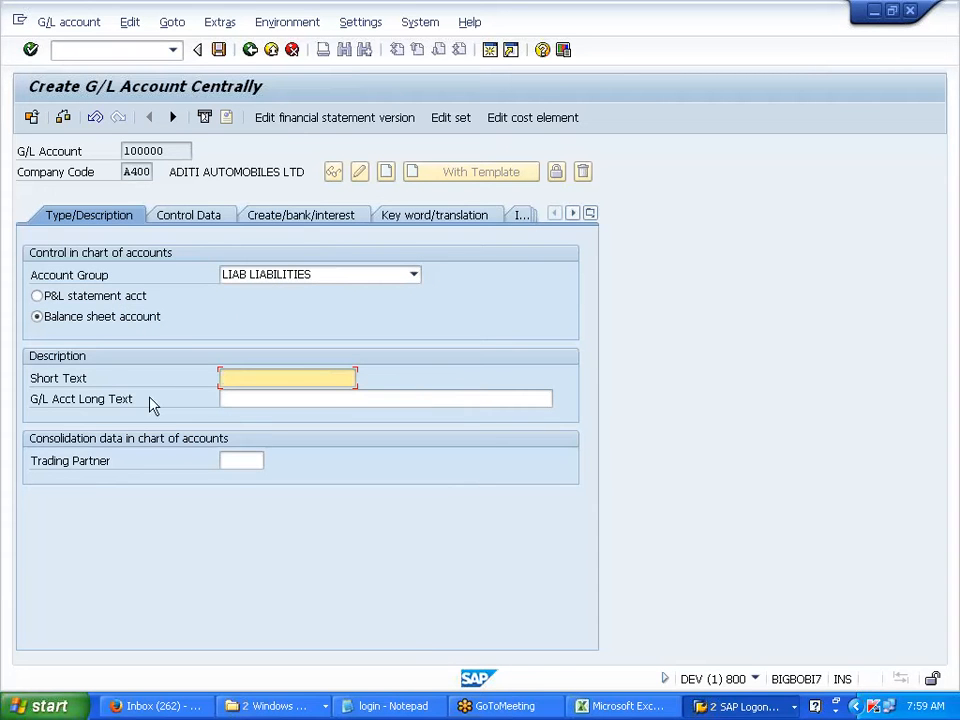
type("SHARE CAPITAL")
key("ctrl+a")
key("ctrl+c")
key("Tab")
key("ctrl+v")
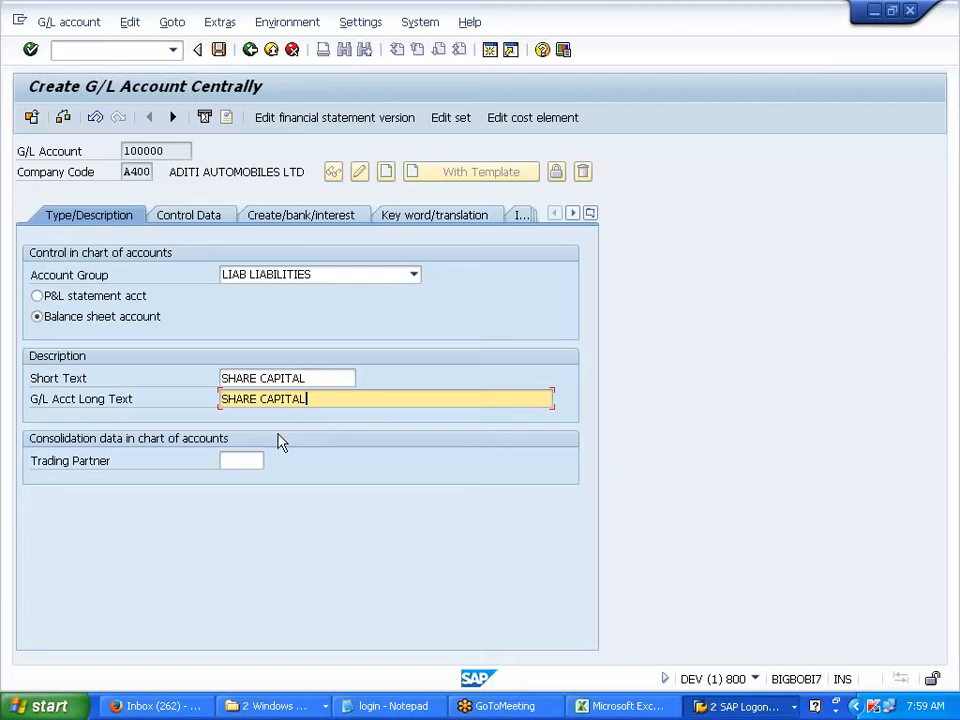
Review the account currency and company code in the account's control data, and enable Line item display.
left_click(206, 219)
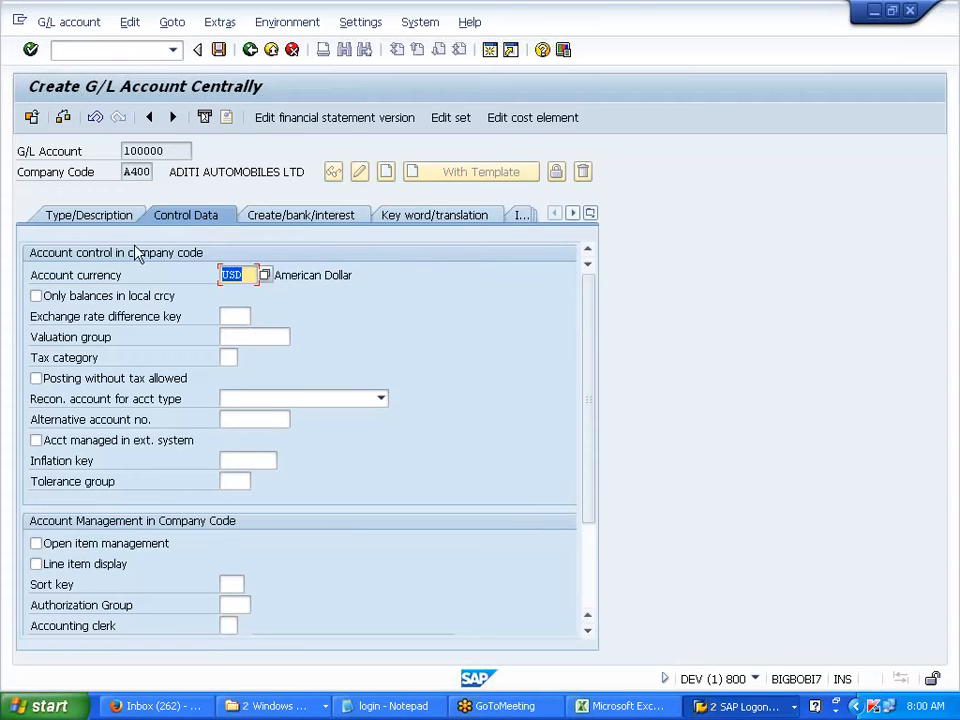
left_click_drag(32, 284, 162, 283)
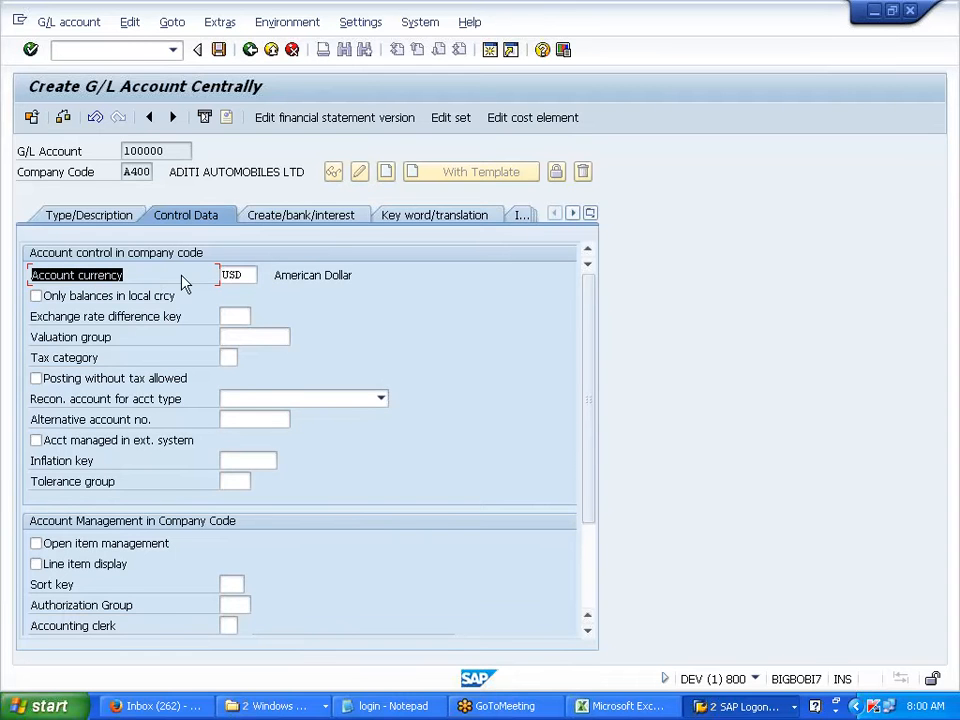
left_click_drag(18, 178, 163, 181)
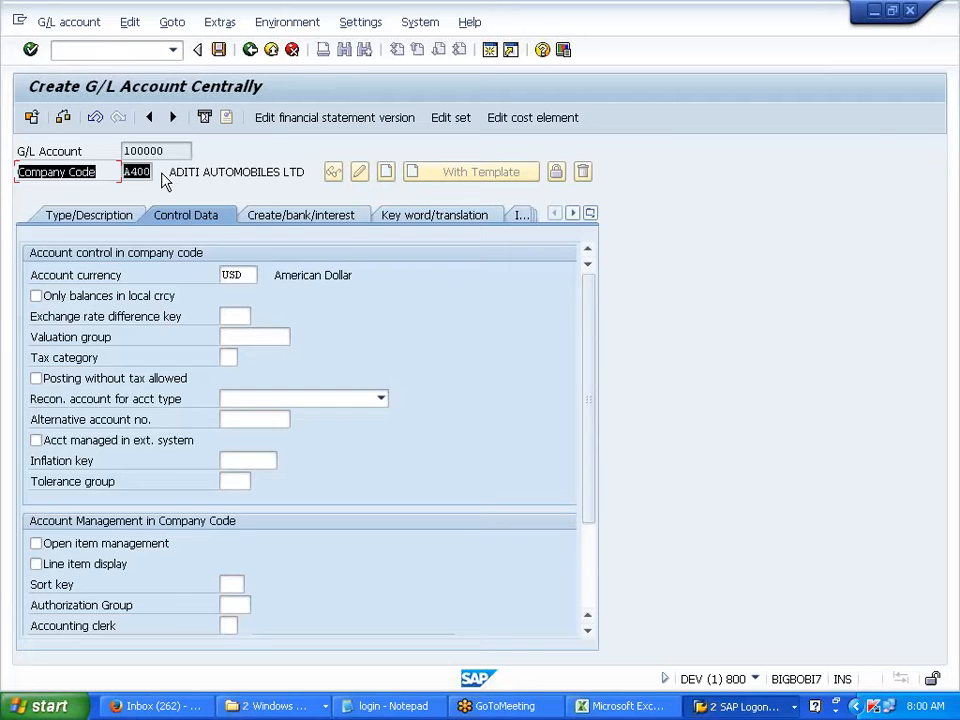
left_click_drag(165, 183, 165, 183)
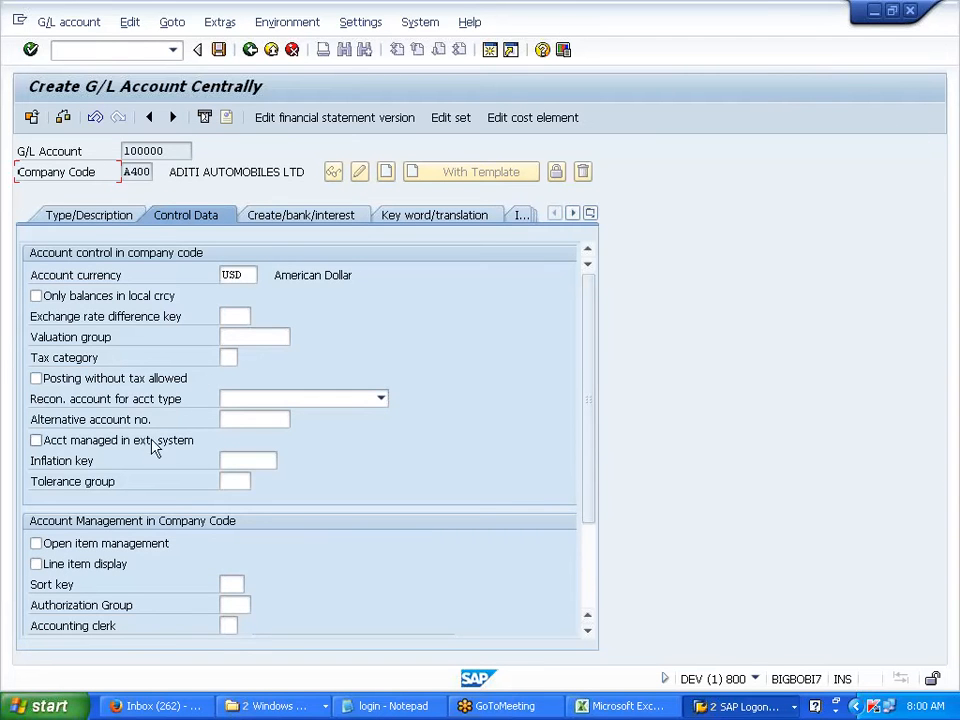
left_click(108, 566)
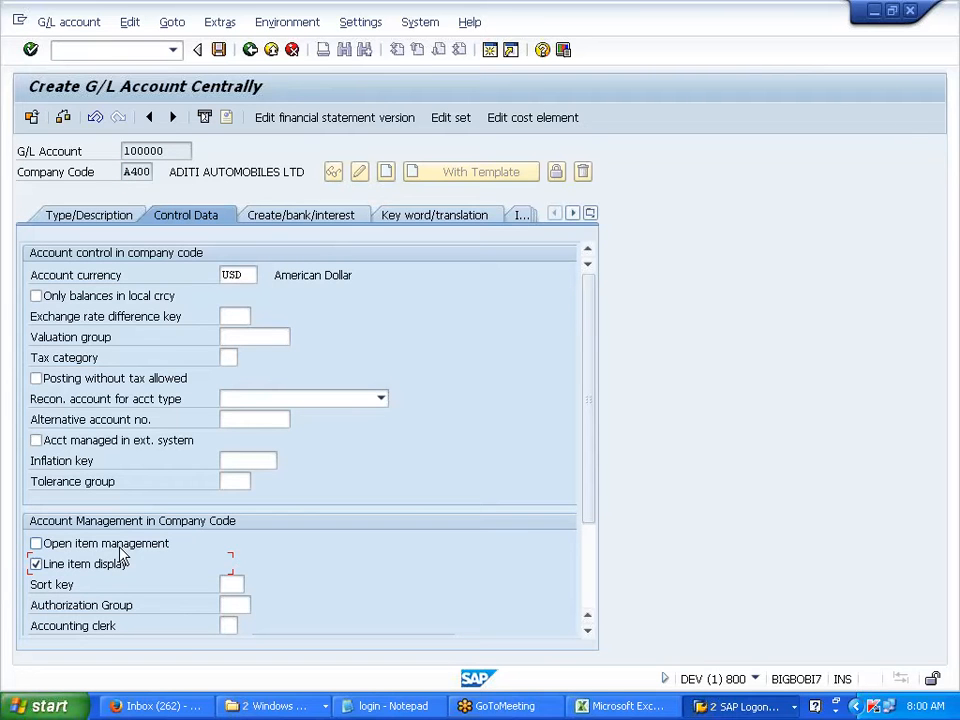
Set the account's sort key to 001 Posting date from the list of possible entries.
left_click(231, 585)
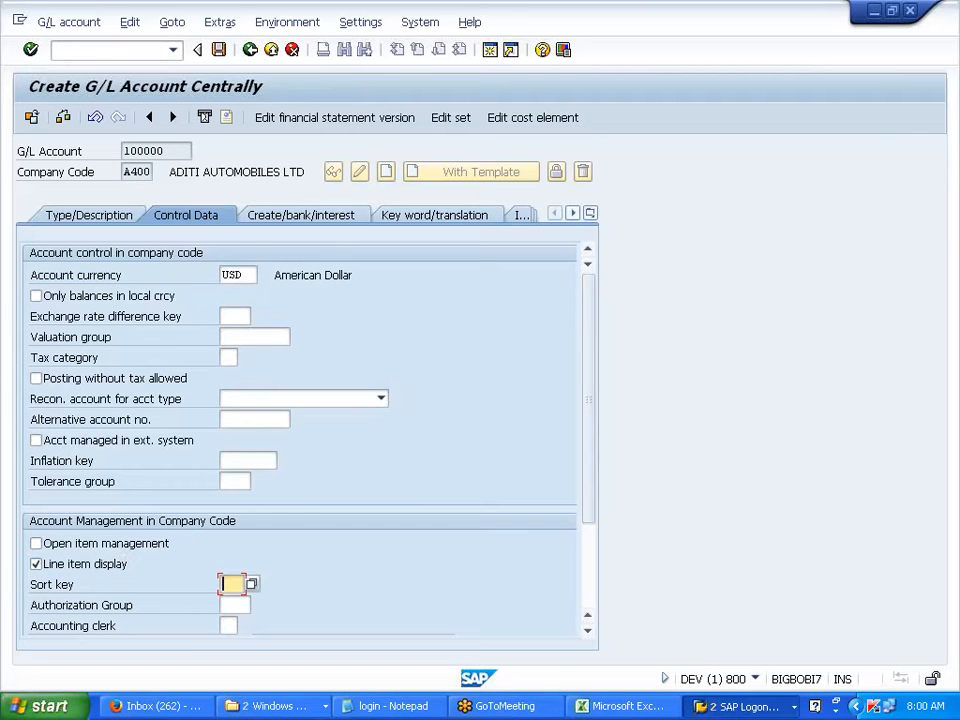
left_click_drag(166, 151, 123, 151)
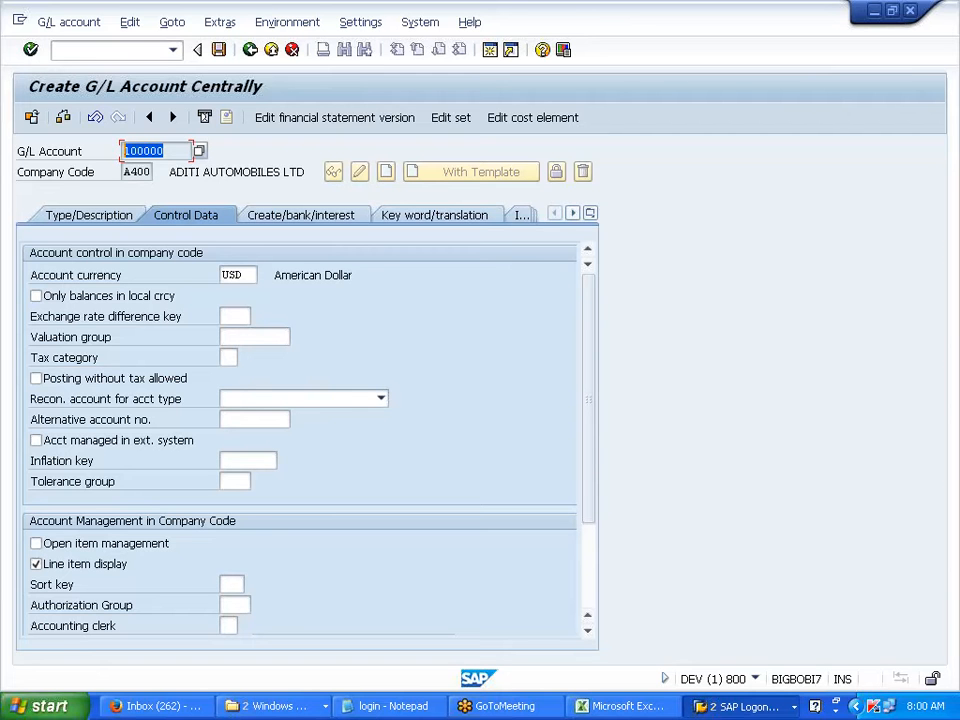
left_click(268, 522)
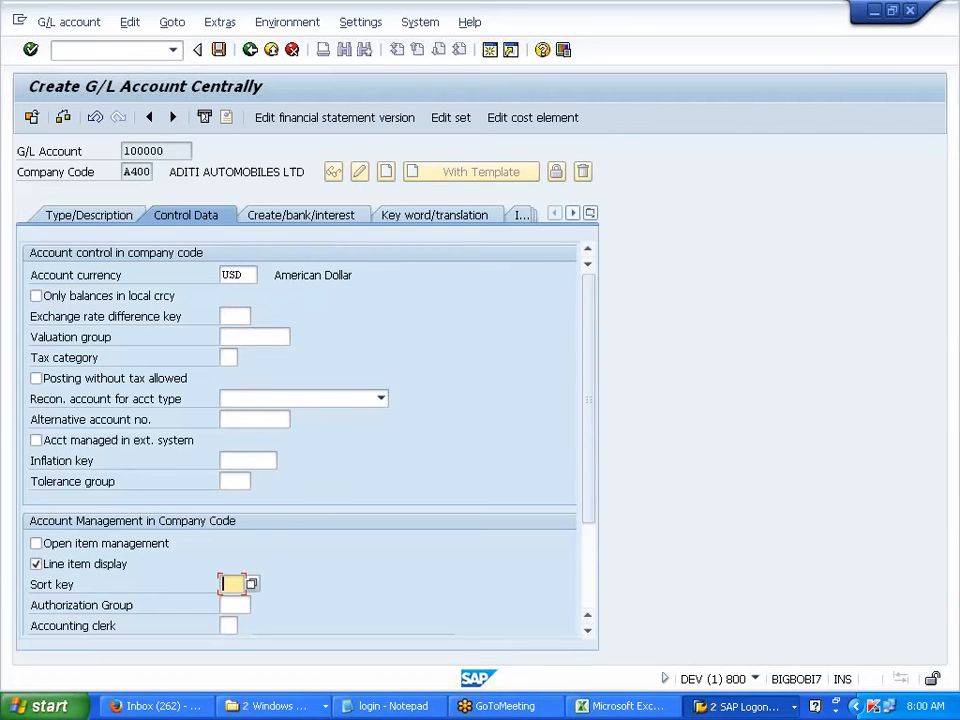
left_click(251, 584)
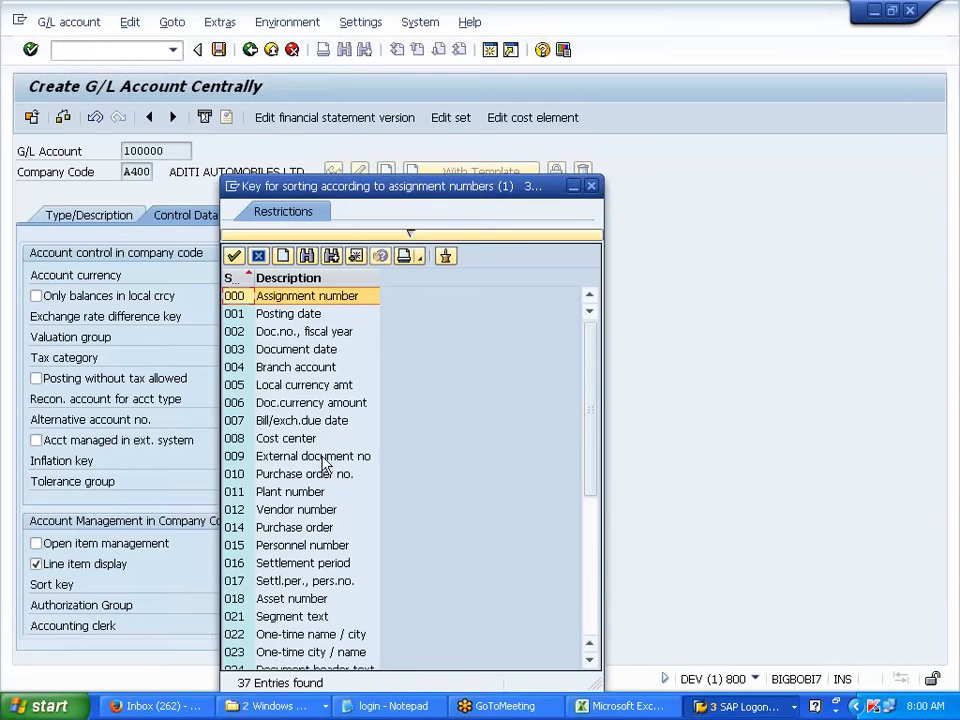
left_click(300, 314)
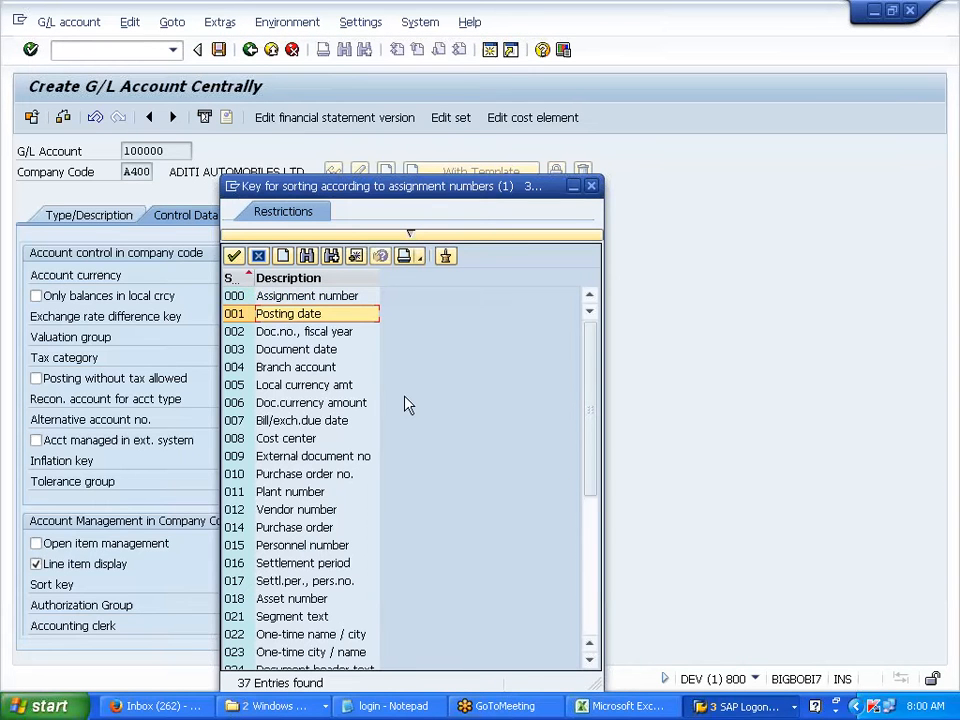
left_click(329, 354)
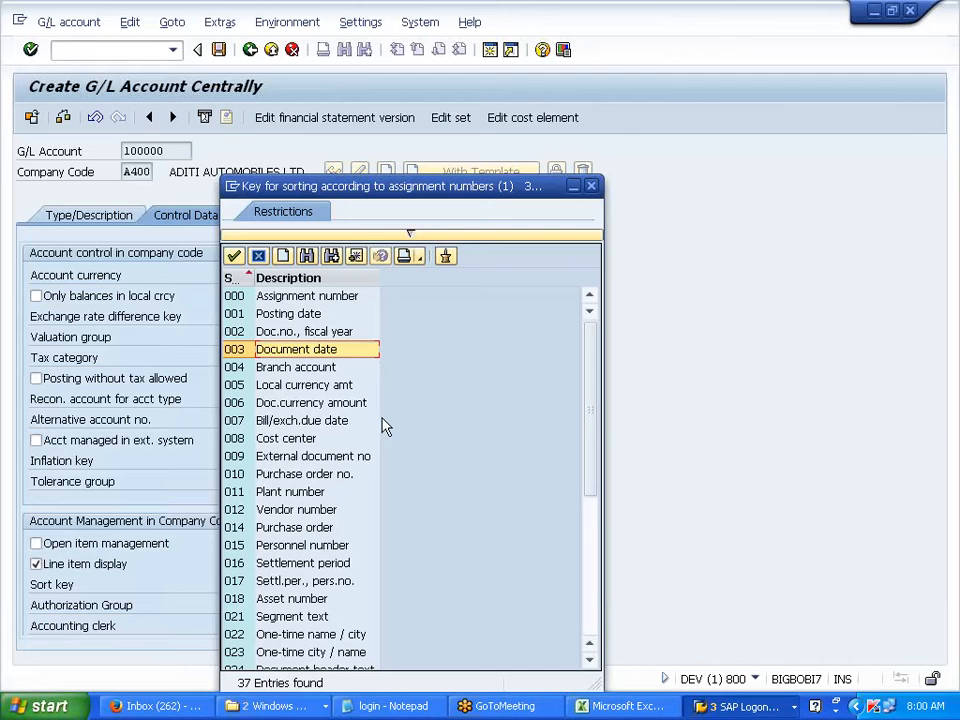
left_click(292, 316)
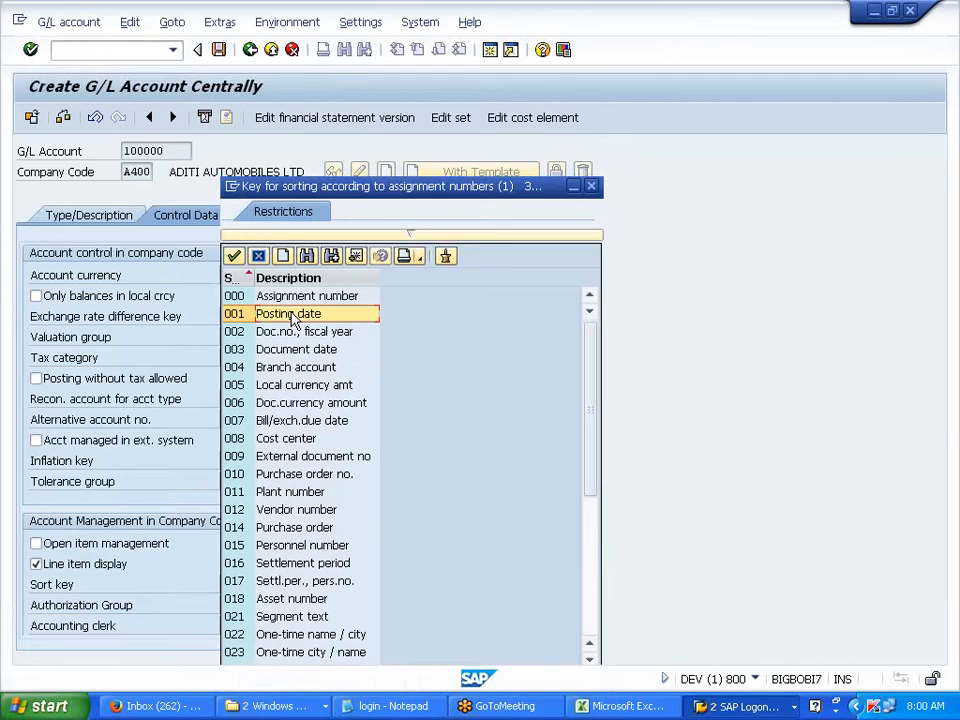
double_click(293, 316)
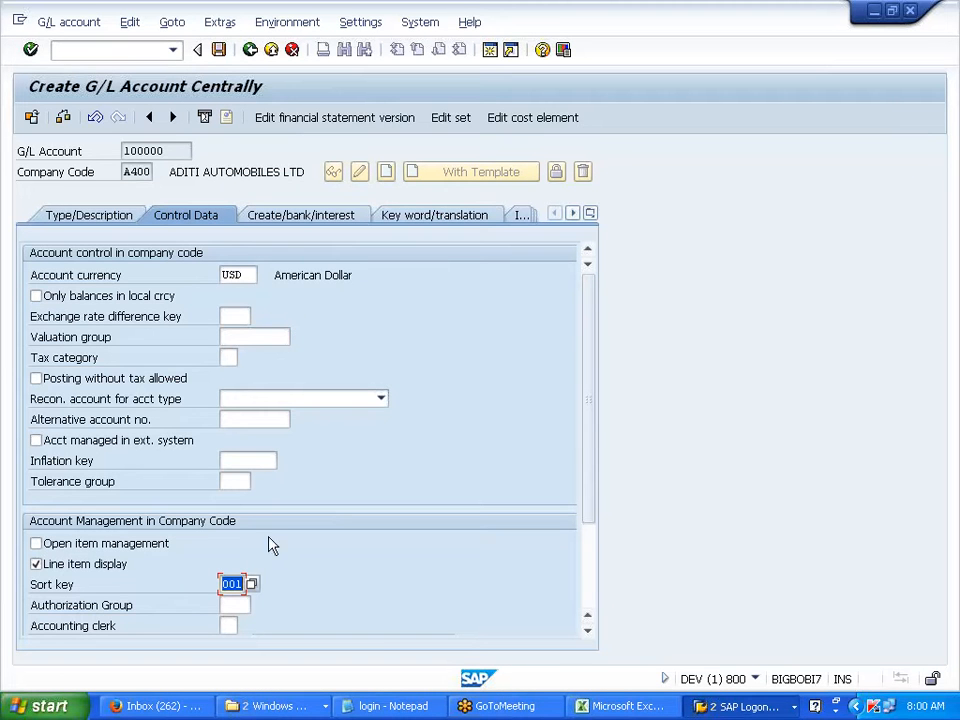
Browse the sort key entries again with the Sort column widened, and reselect 001 Posting date.
left_click(252, 585)
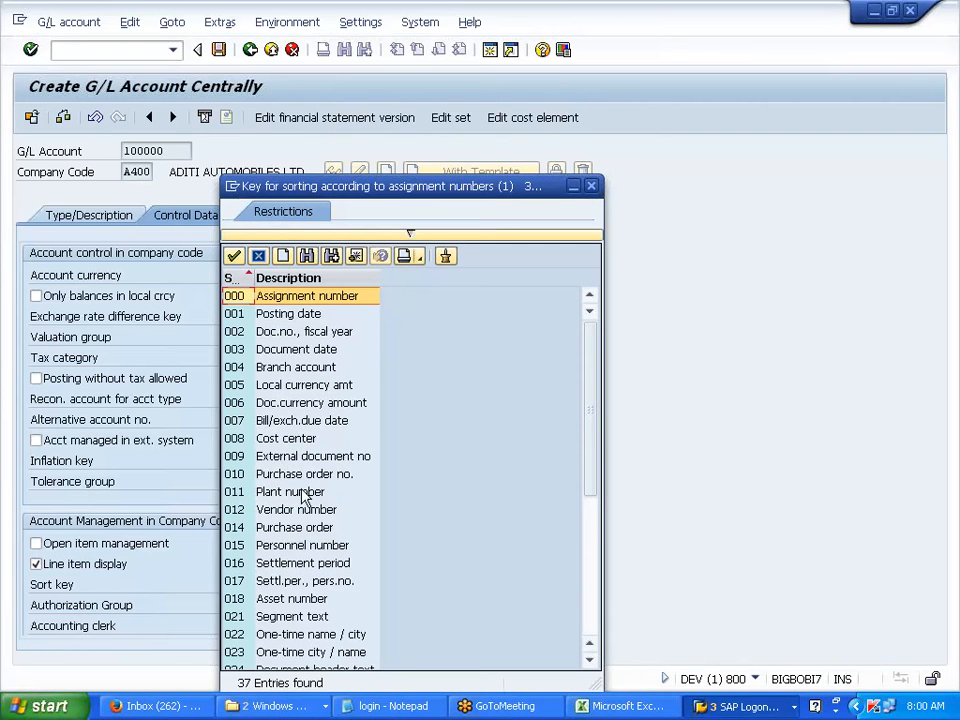
scroll(306, 492, "down", 5)
scroll(303, 490, "up", 3)
scroll(305, 491, "up", 3)
left_click_drag(250, 277, 294, 278)
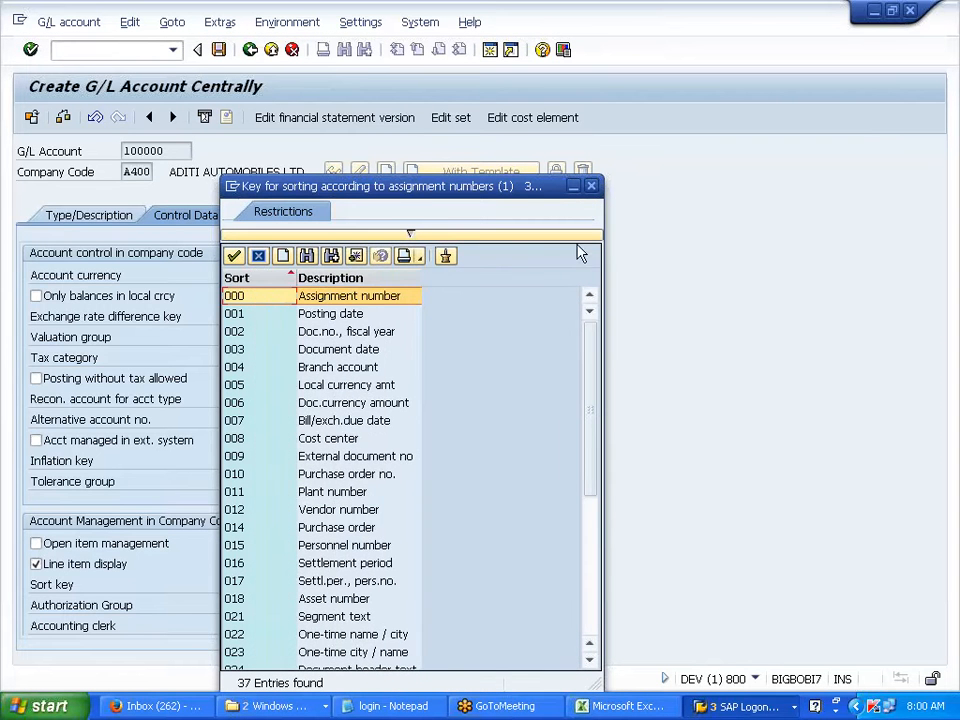
double_click(335, 315)
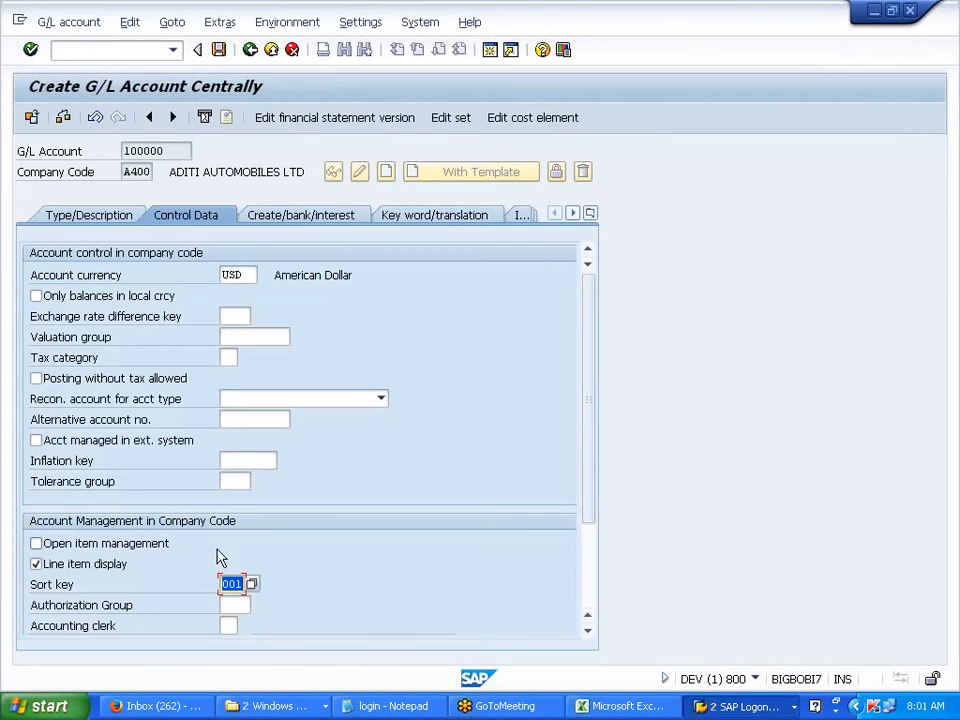
Open the account's Create/bank/interest data and place the focus on the Field status group.
left_click(310, 219)
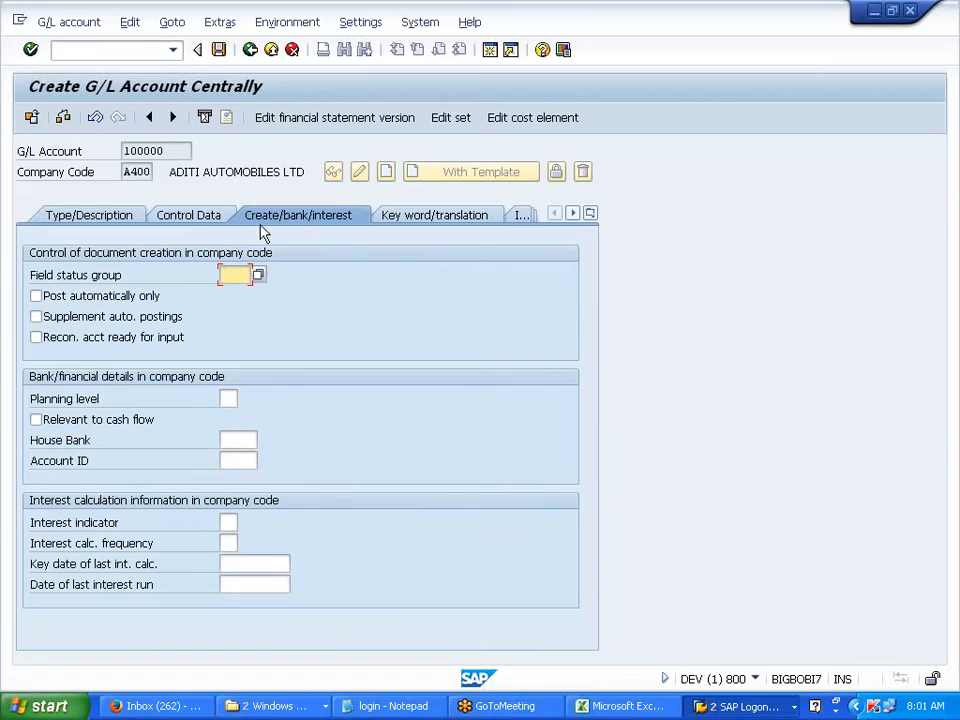
left_click_drag(31, 281, 181, 283)
left_click(203, 284)
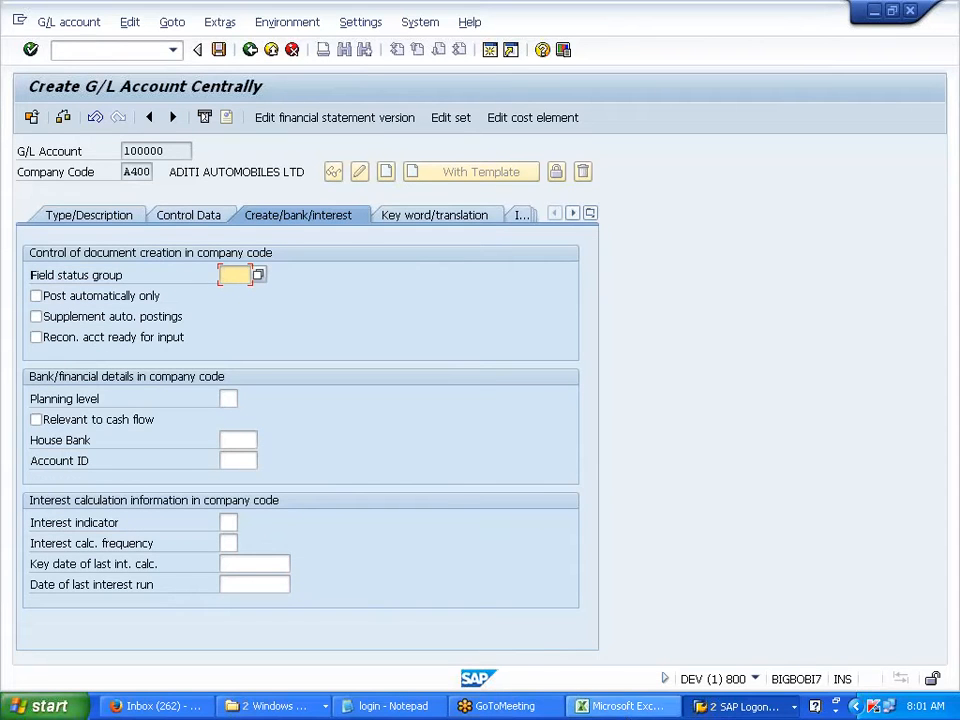
Switch to the Excel workbook and review the field status variant entries in BASIC SETTINGS and the field status group notes on Sheet1.
left_click(627, 706)
scroll(272, 577, "down", 4)
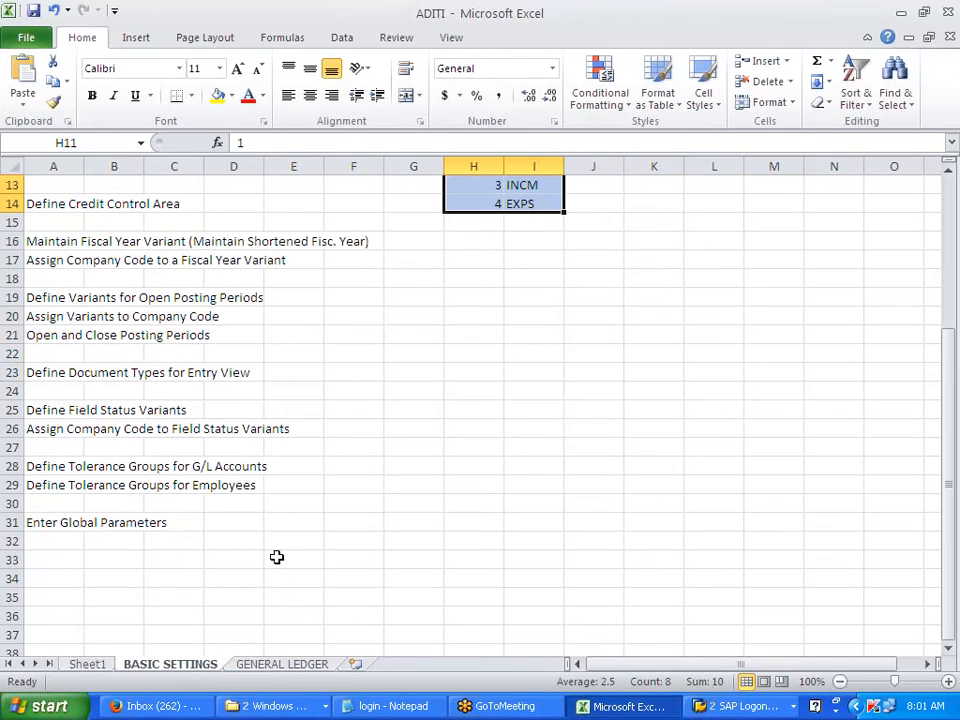
left_click(276, 557)
left_click_drag(60, 410, 283, 427)
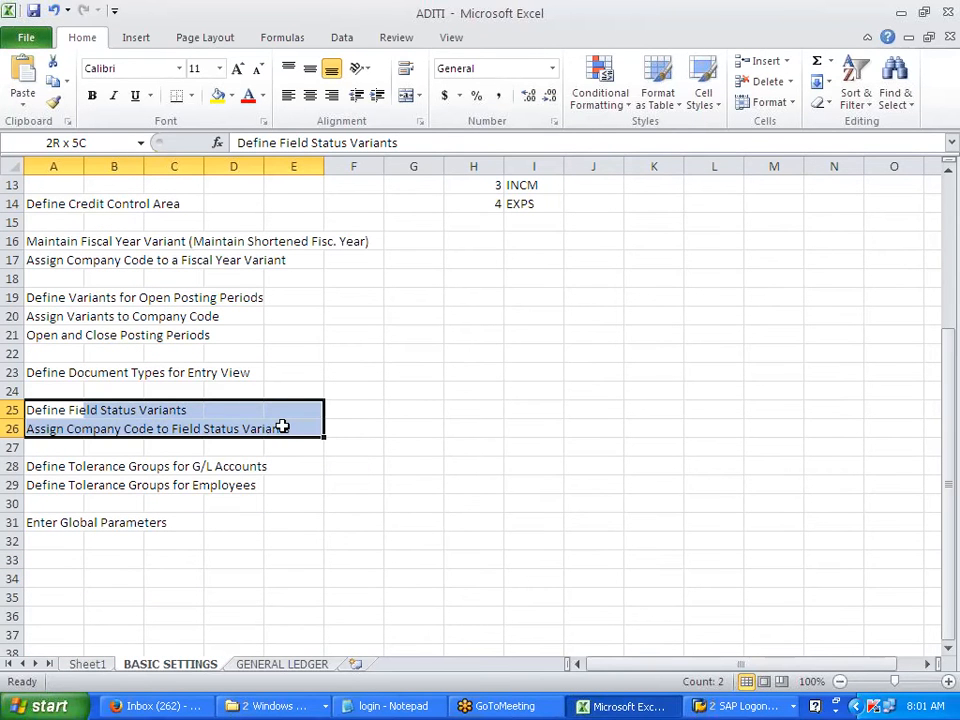
left_click(88, 665)
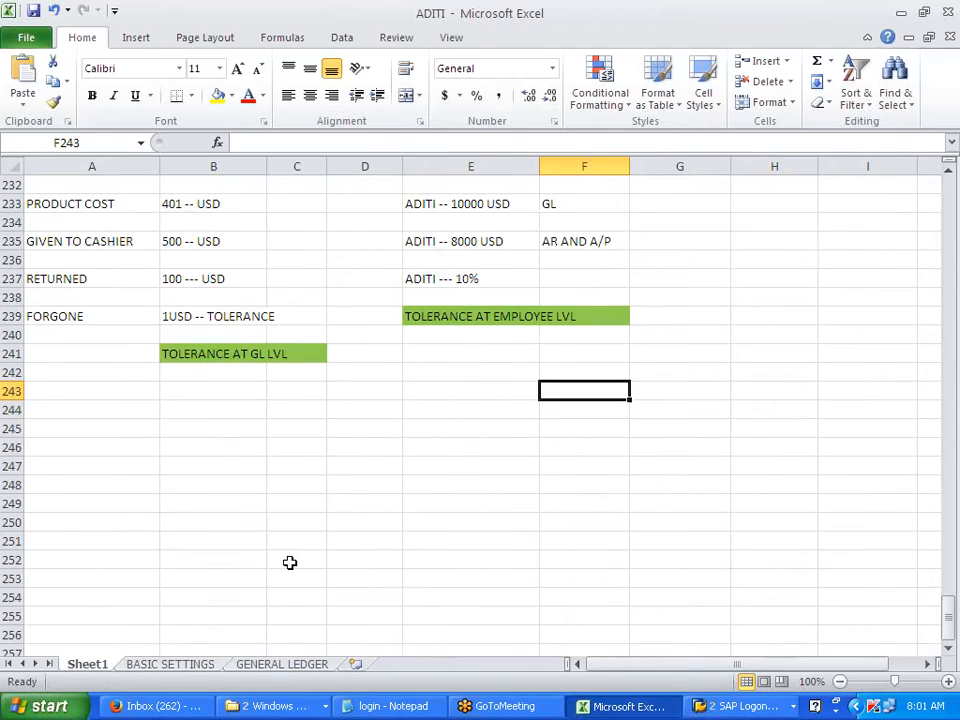
scroll(289, 562, "up", 6)
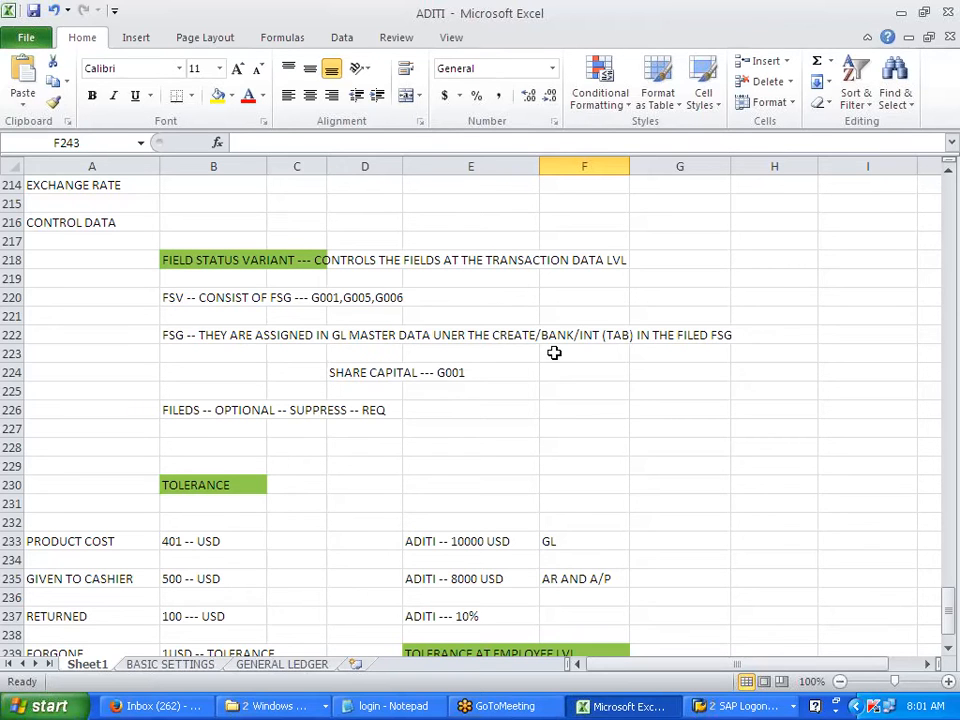
Return to SAP and set the account's Field status group to G001 General (with text, allocation) from the possible entries.
key("alt+Tab")
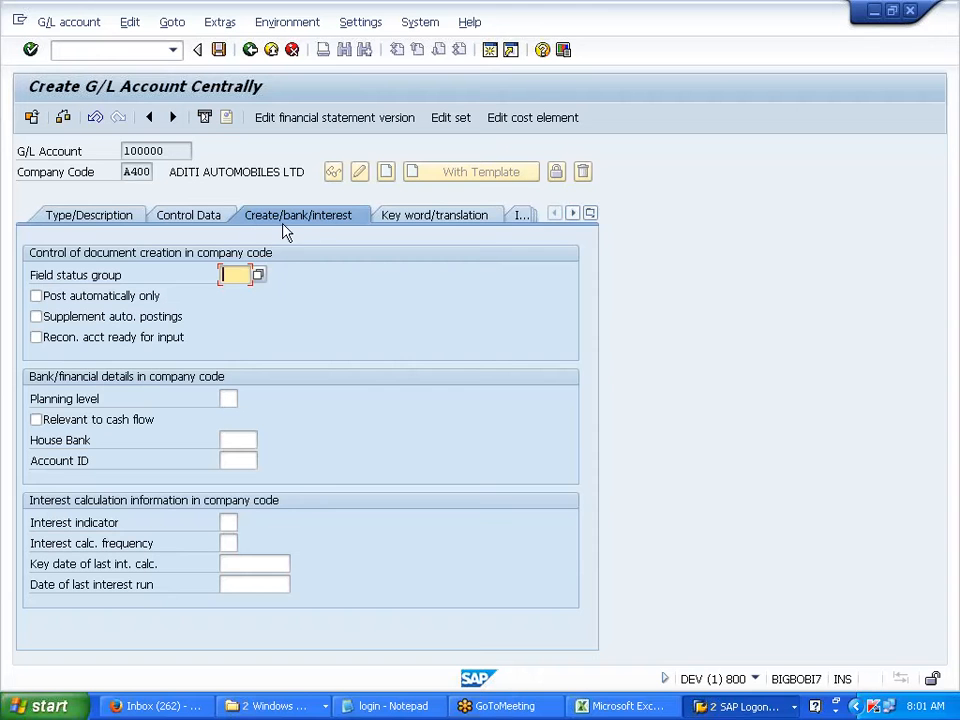
left_click(259, 275)
left_click(259, 278)
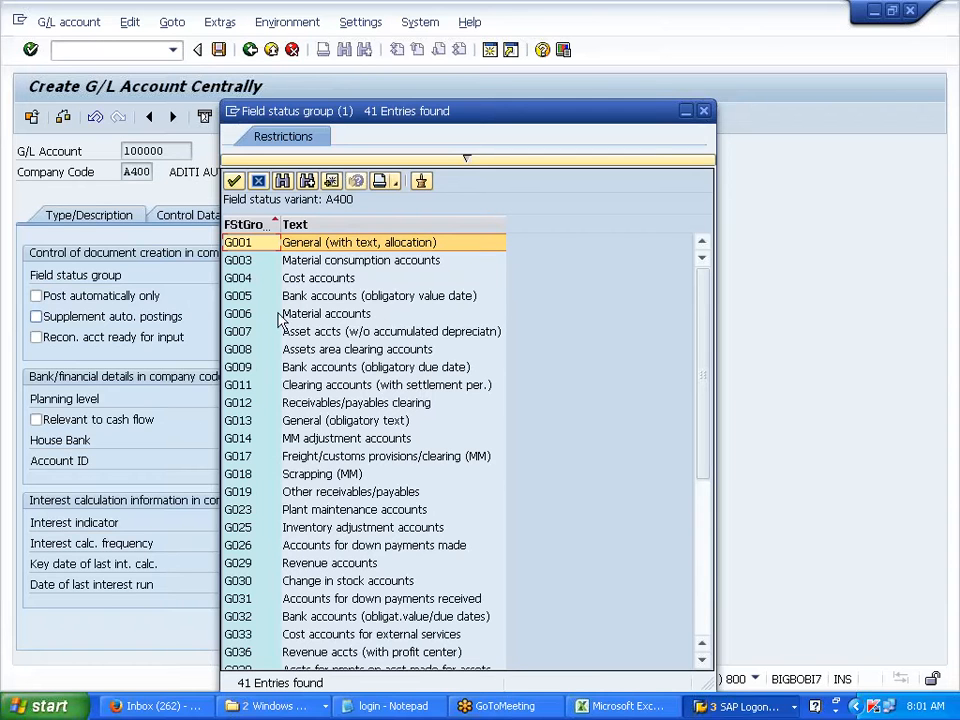
double_click(248, 244)
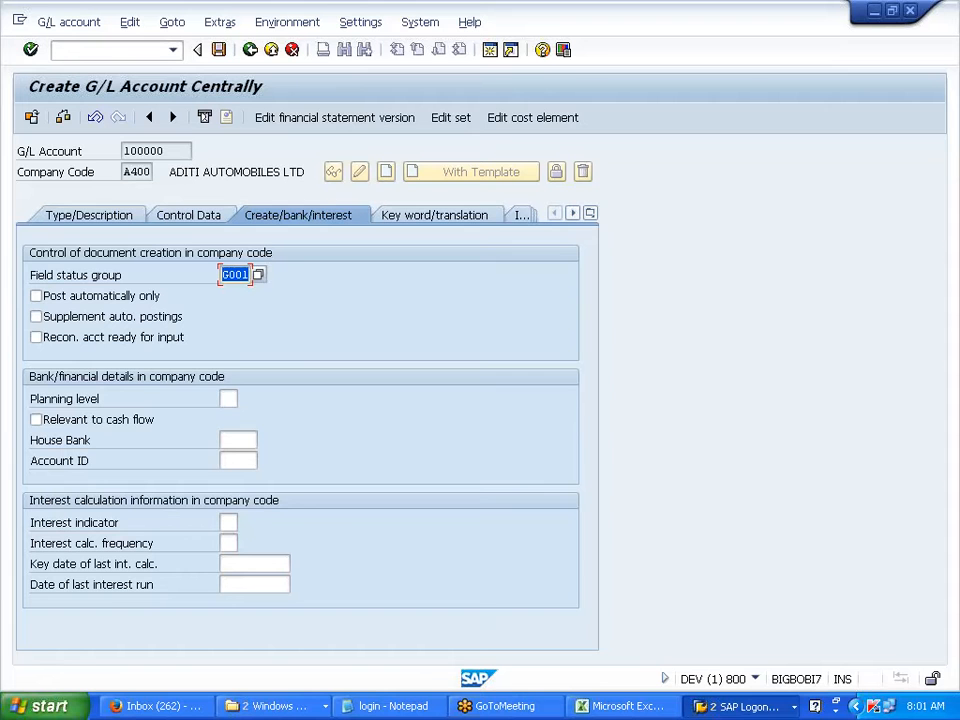
key("Return")
Review the account's type, control and bank data, plus the key word/translation data including the available translation languages.
left_click(432, 216)
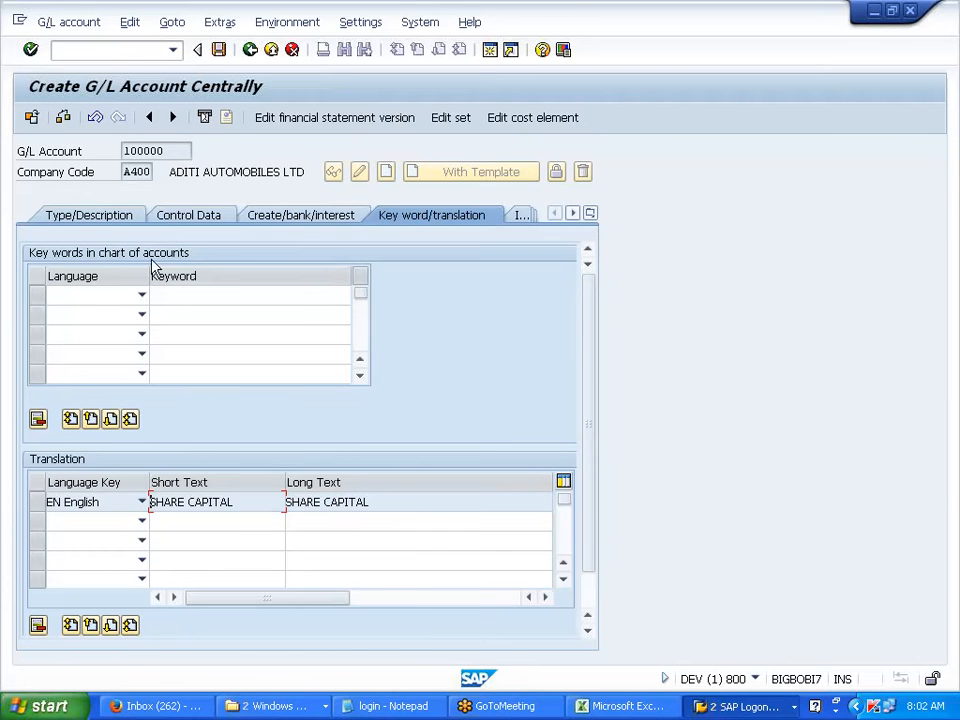
left_click(105, 222)
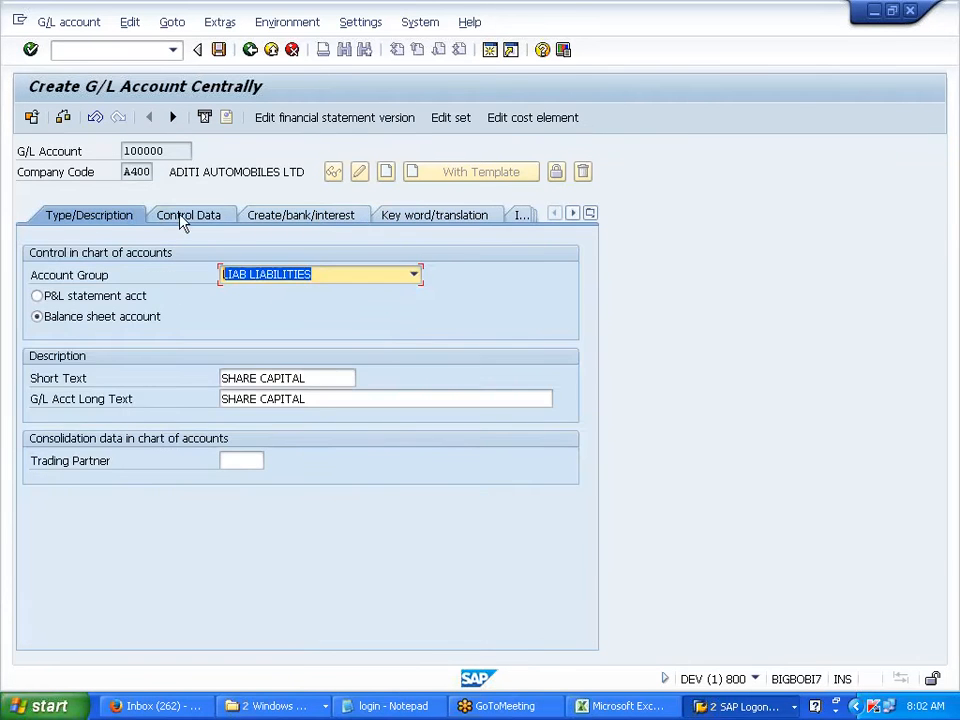
left_click(185, 218)
left_click(258, 216)
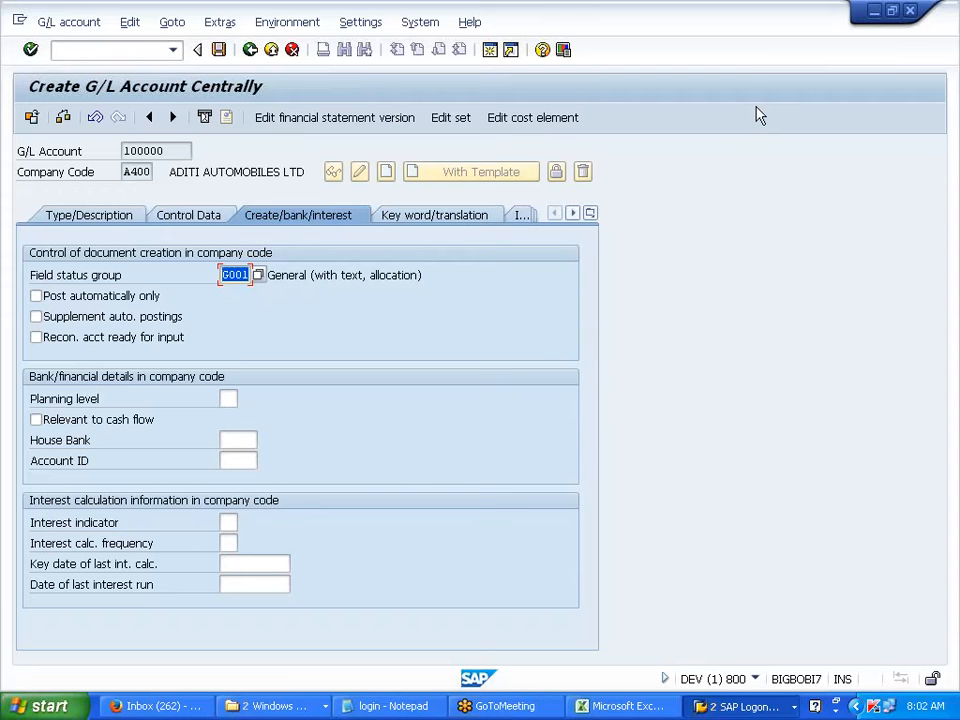
left_click(453, 219)
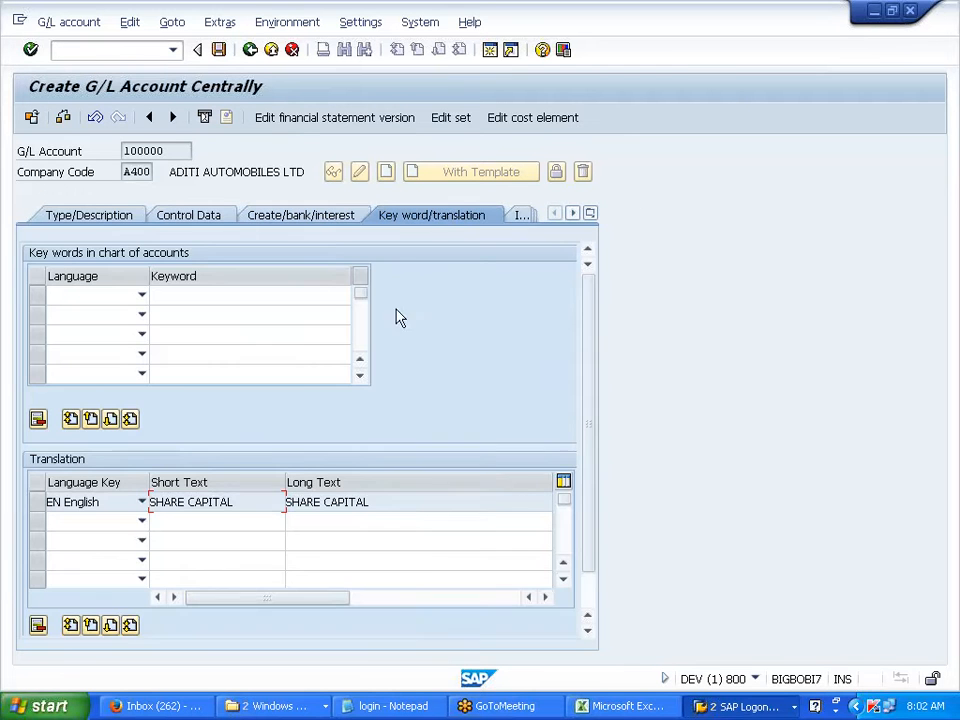
left_click(142, 521)
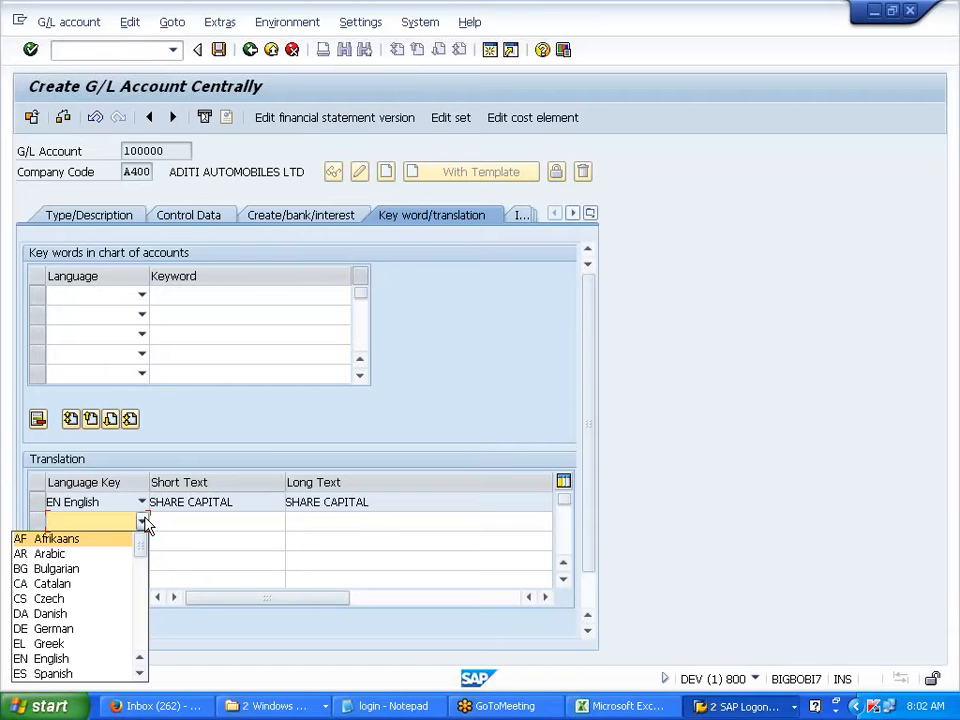
left_click(145, 520)
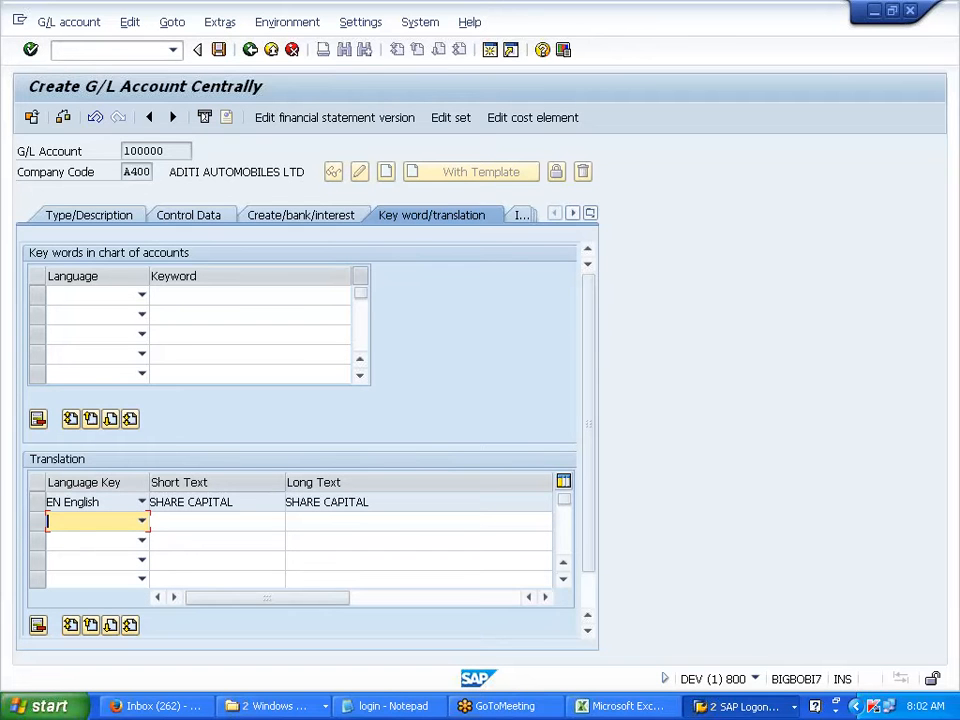
Examine the account's Information (C/A) and Information (CoCd) data, including the chart of accounts and country key.
left_click(521, 218)
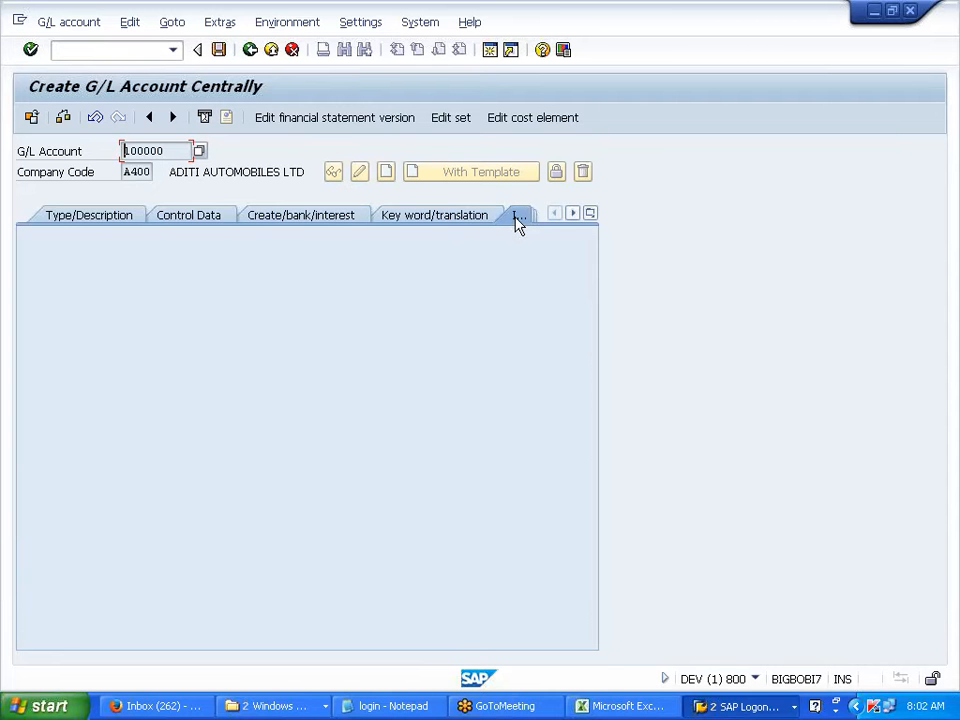
left_click(592, 215)
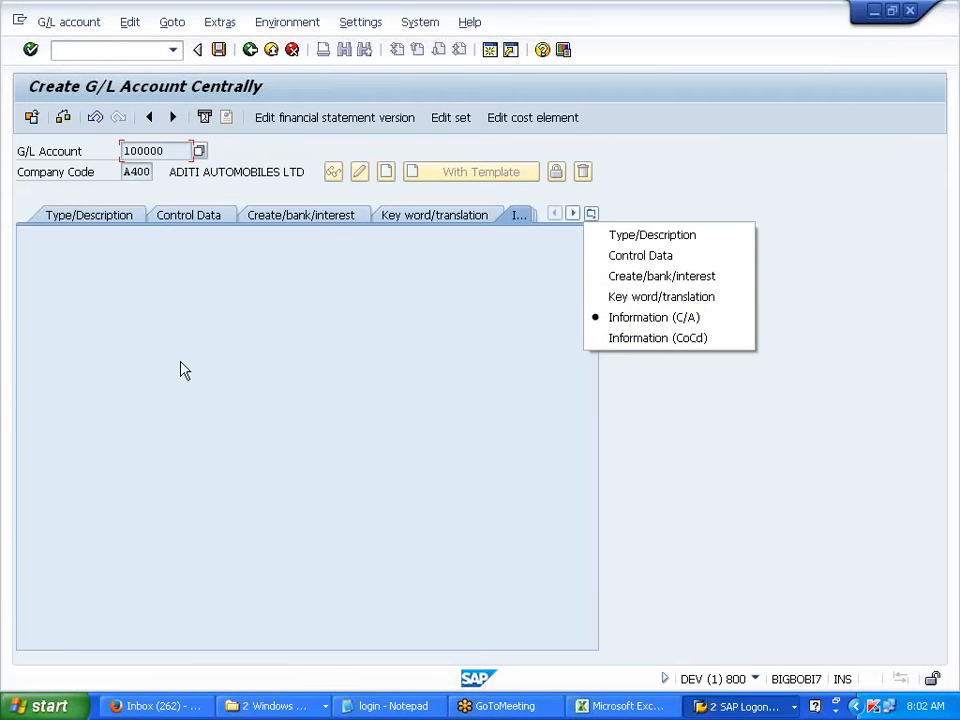
left_click(150, 292)
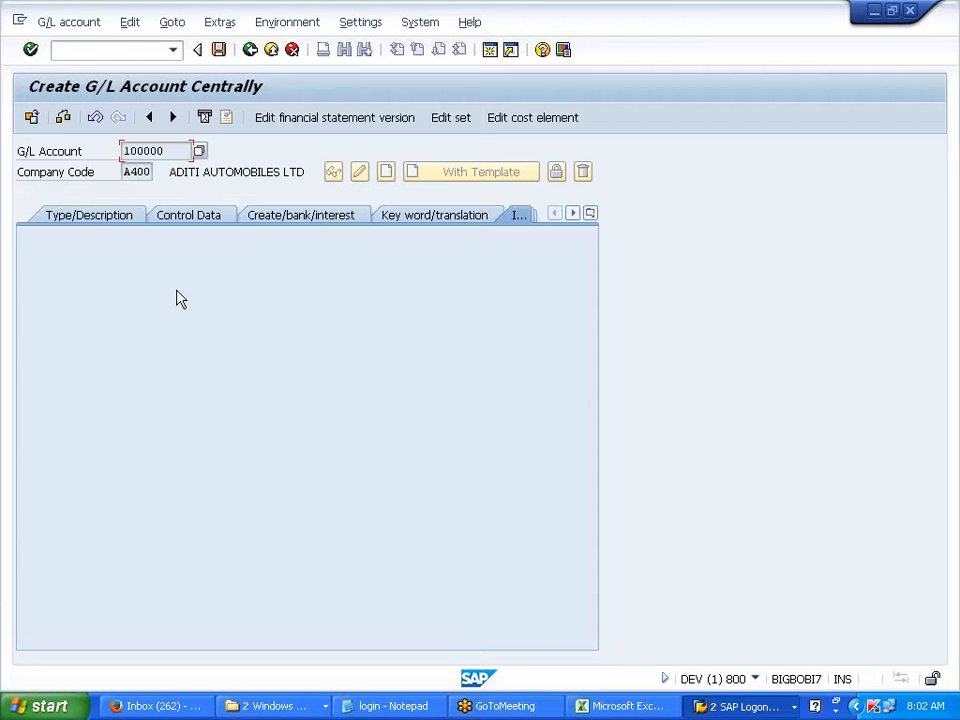
left_click(592, 214)
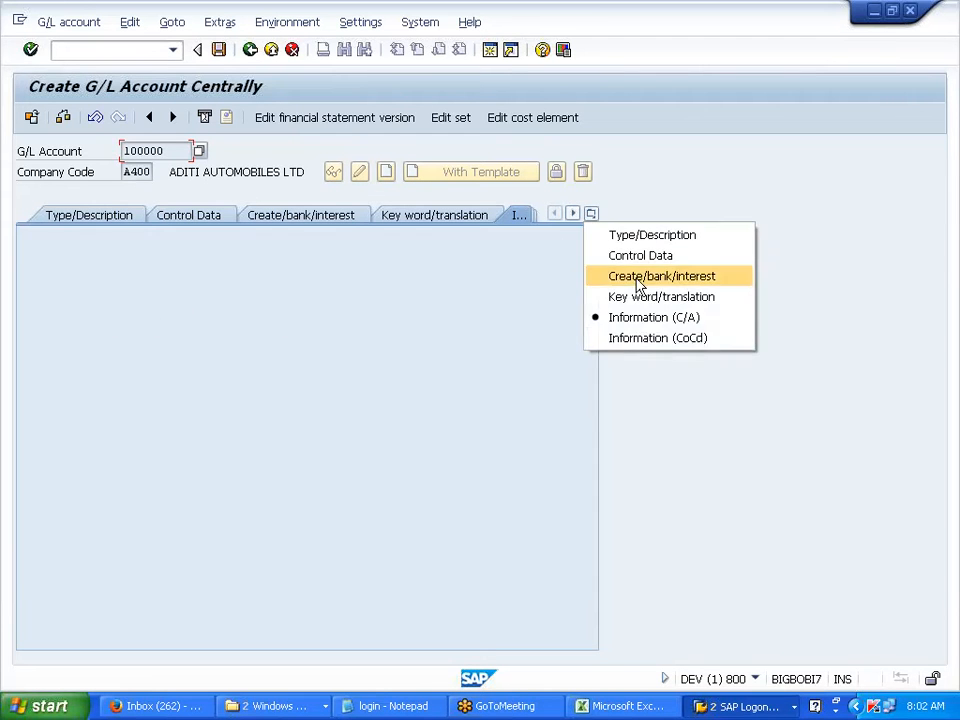
left_click(662, 338)
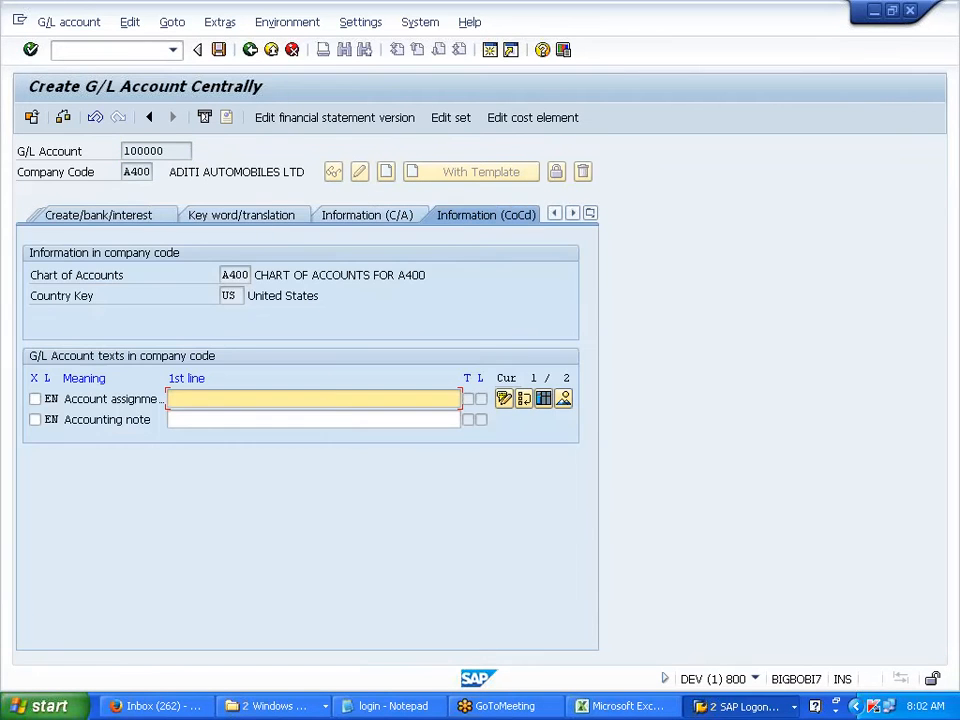
left_click_drag(32, 277, 161, 272)
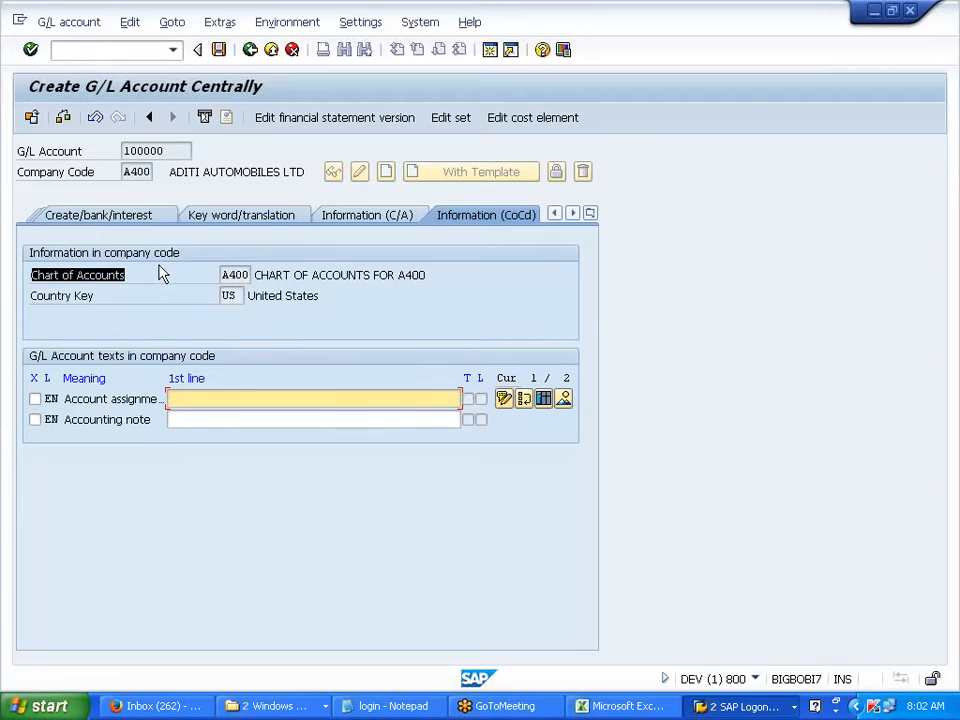
left_click_drag(31, 296, 101, 298)
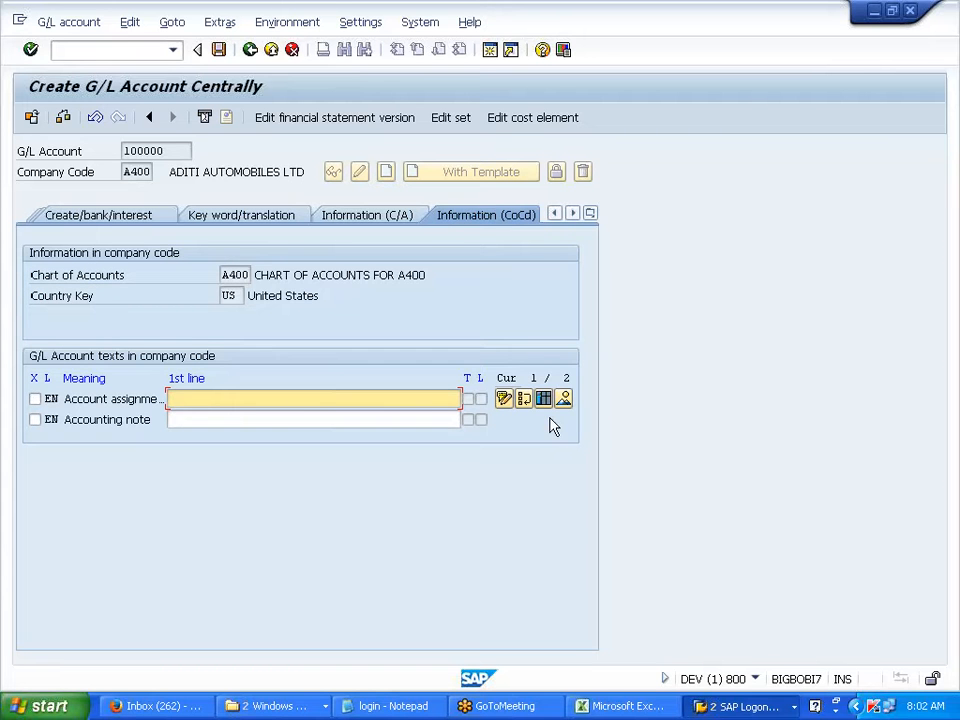
Return to the chart of accounts information and save the new G/L account, accepting the displayed messages.
left_click(369, 218)
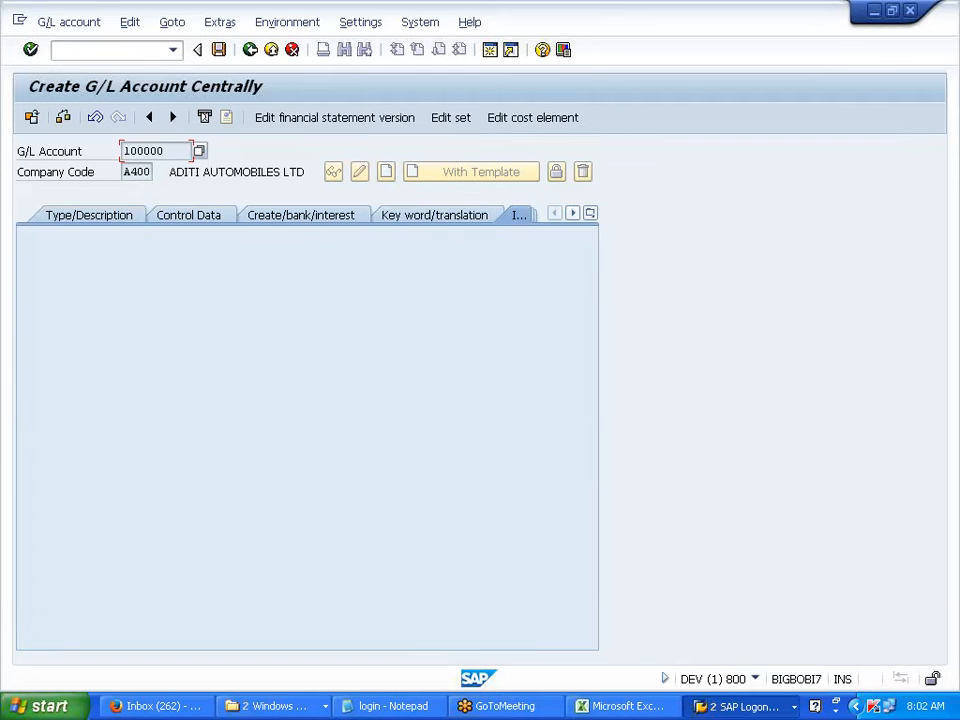
left_click(220, 50)
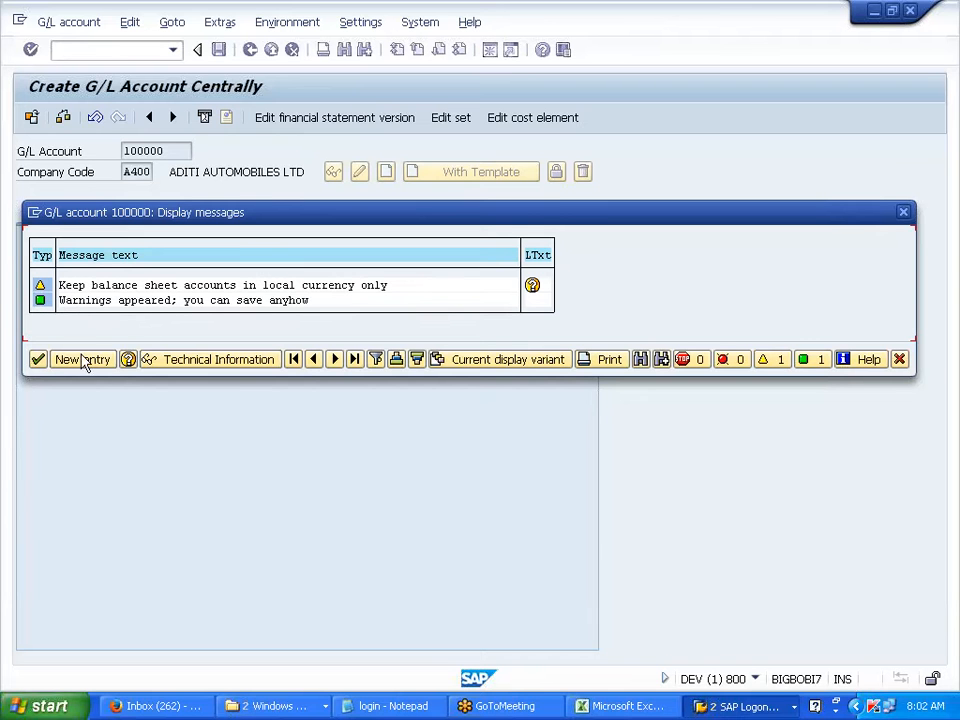
left_click(39, 361)
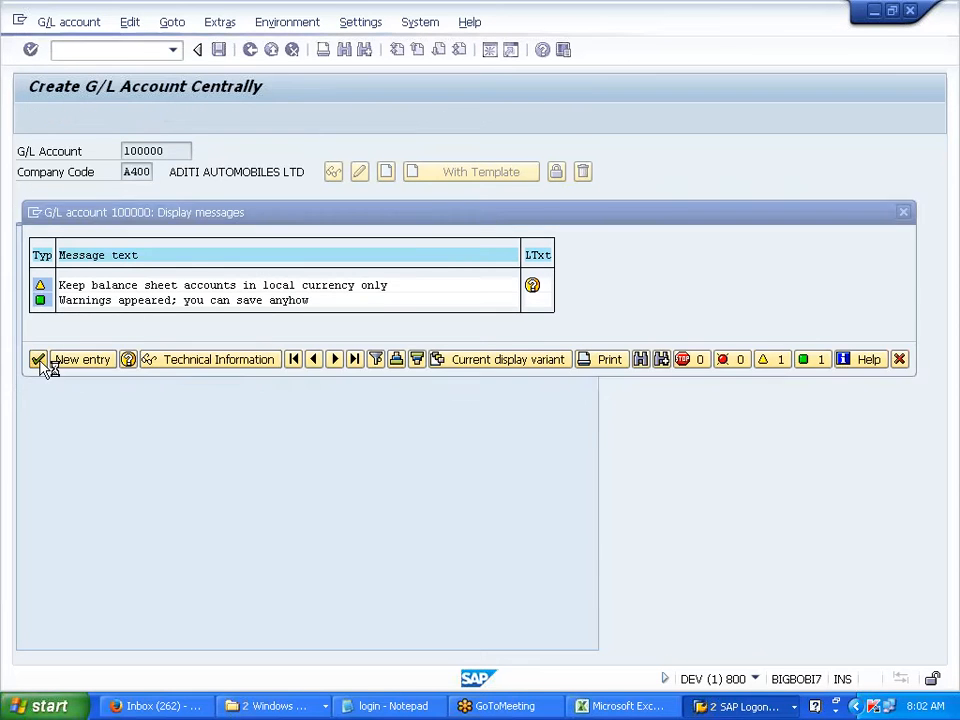
Check the saved account's creation date and creator, and view its change documents before returning to the account.
left_click(270, 274)
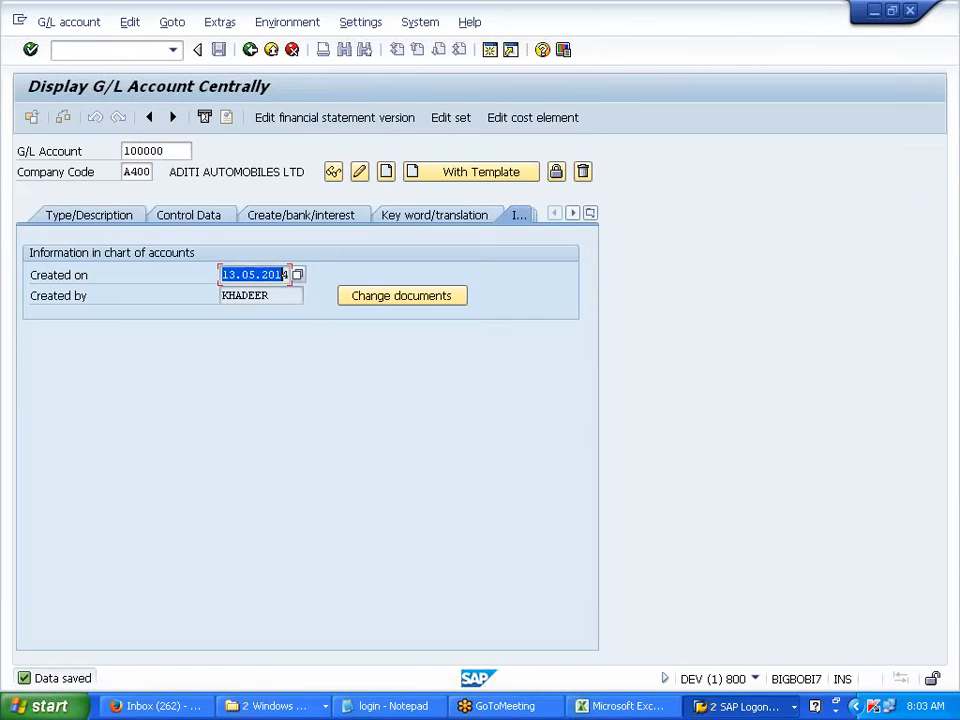
left_click_drag(218, 296, 269, 295)
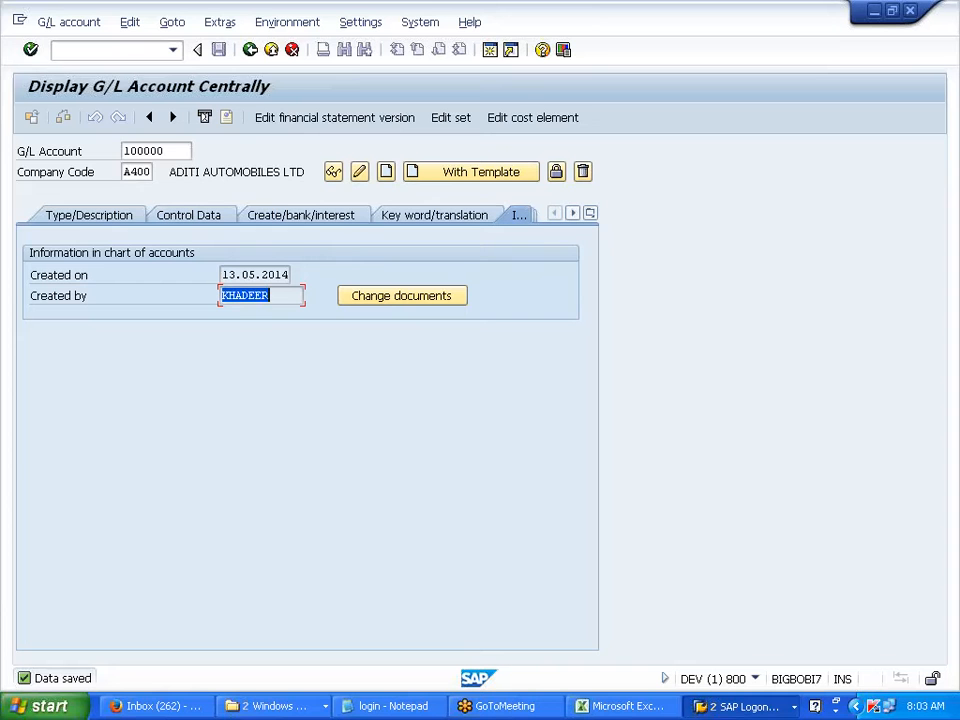
left_click(264, 296)
left_click(430, 302)
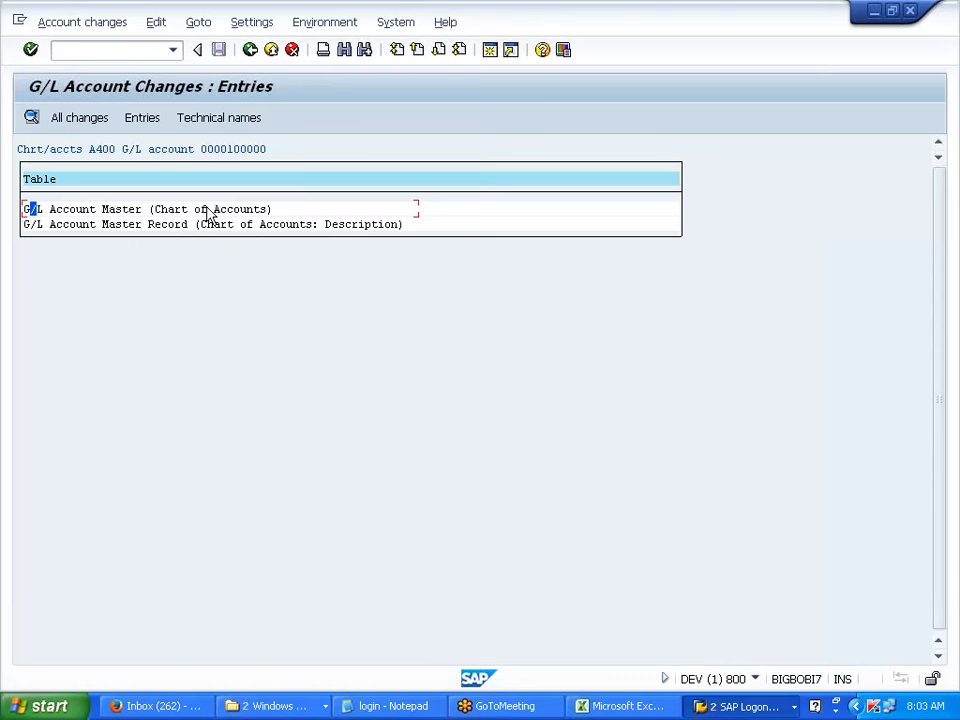
left_click(250, 50)
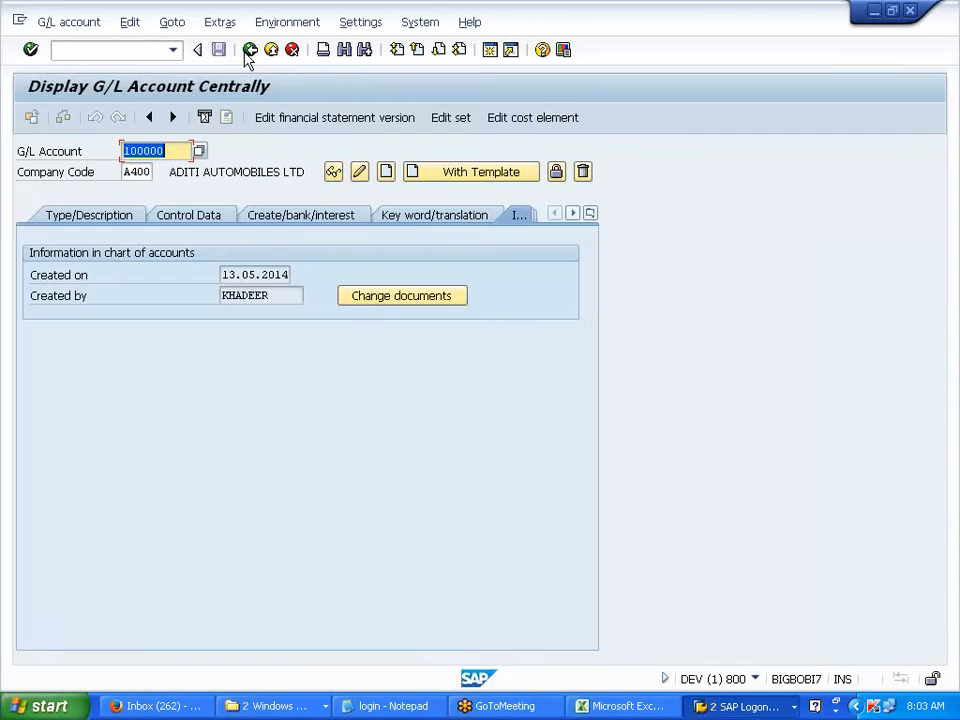
Put the account's type/description data into change mode and set the G/L Acct Long Text to SHARE CAPITAL --- A400.
left_click(113, 219)
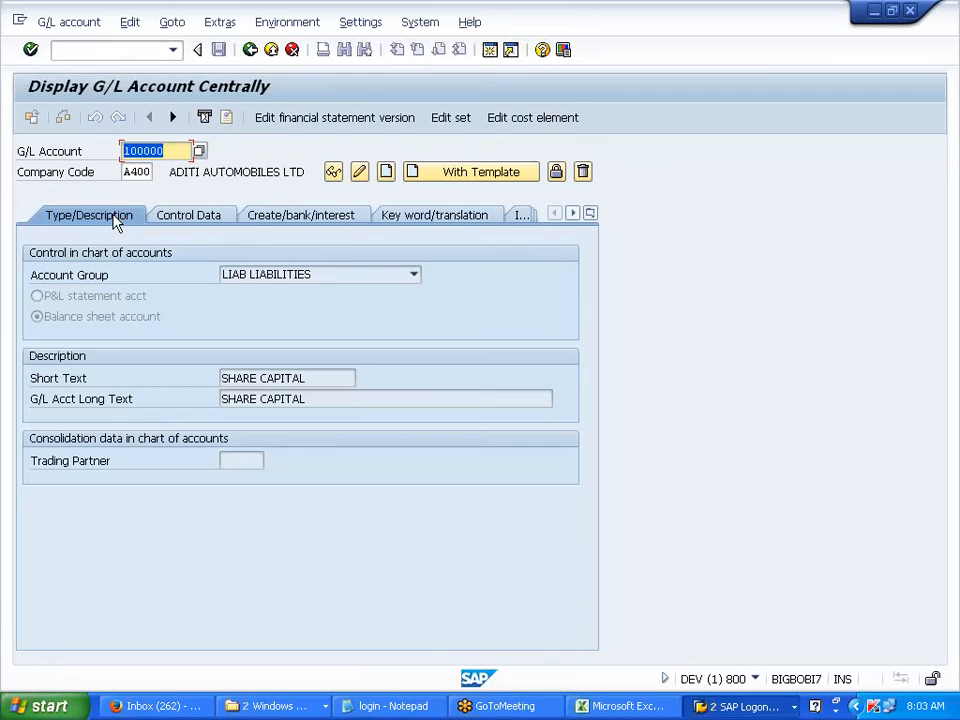
left_click(362, 175)
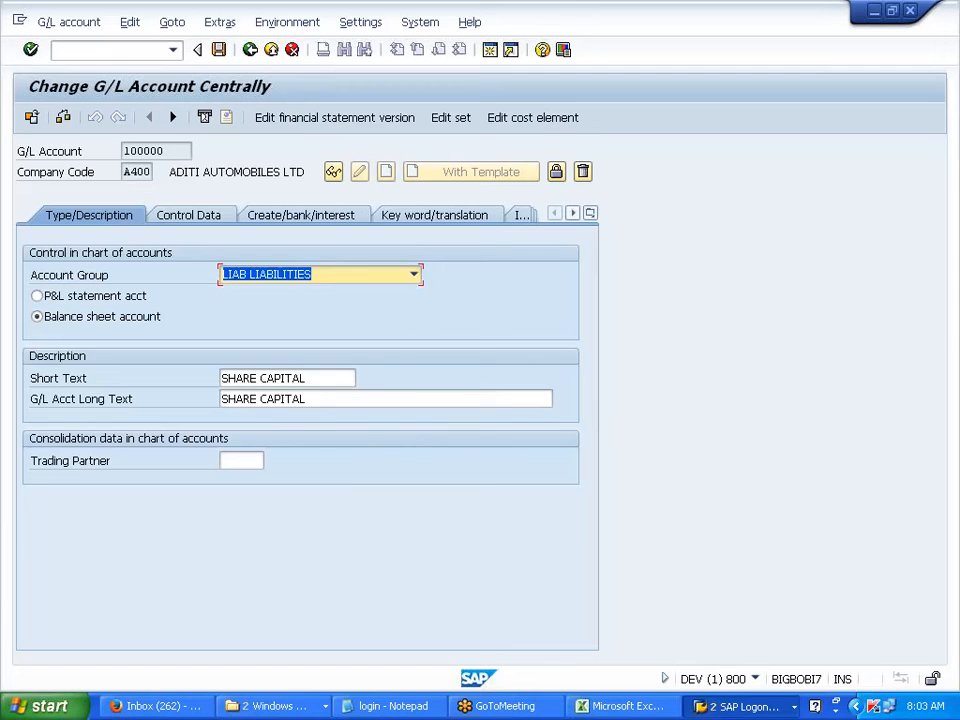
left_click(390, 399)
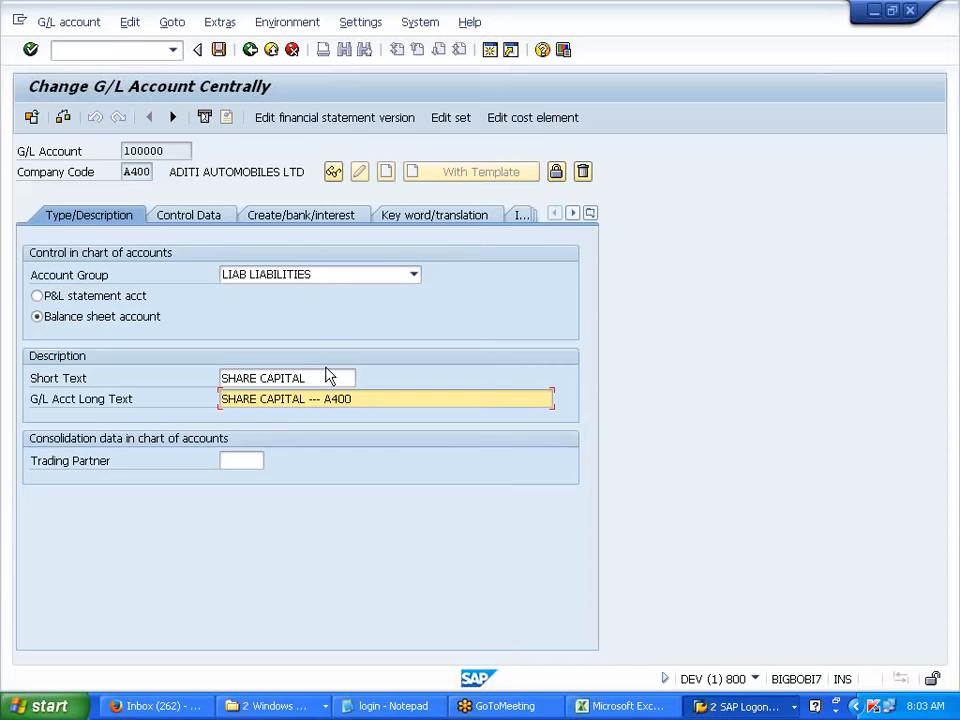
Set the account's Short Text to SHARE CAPITAL --A400 and save the changed account, accepting the displayed messages.
left_click(330, 377)
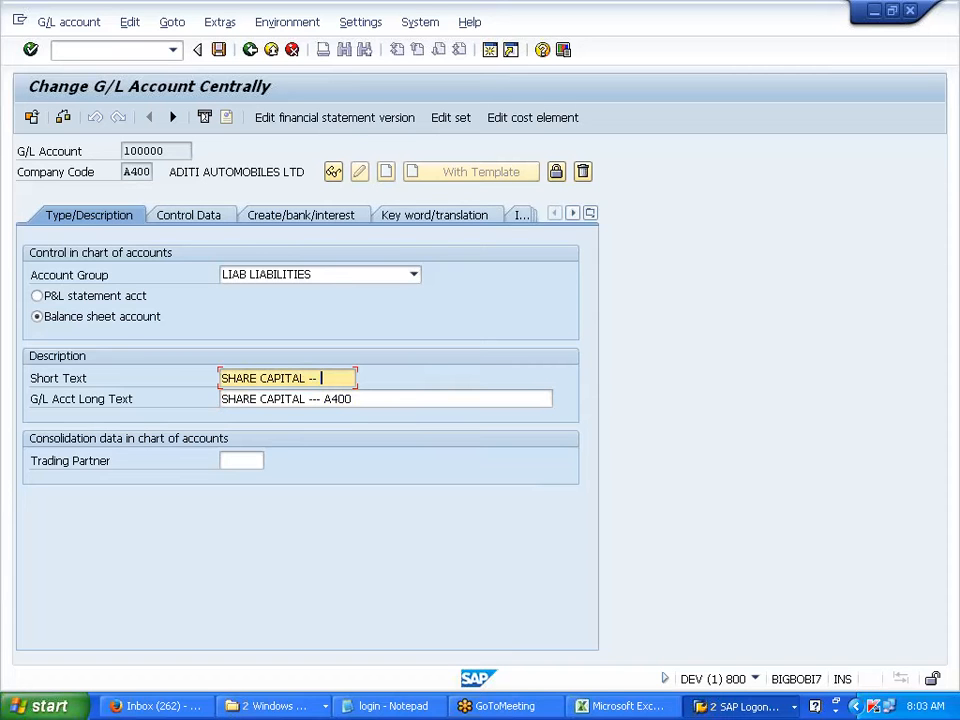
type("-- A40")
left_click(321, 378)
key("BackSpace")
type("00")
key("Return")
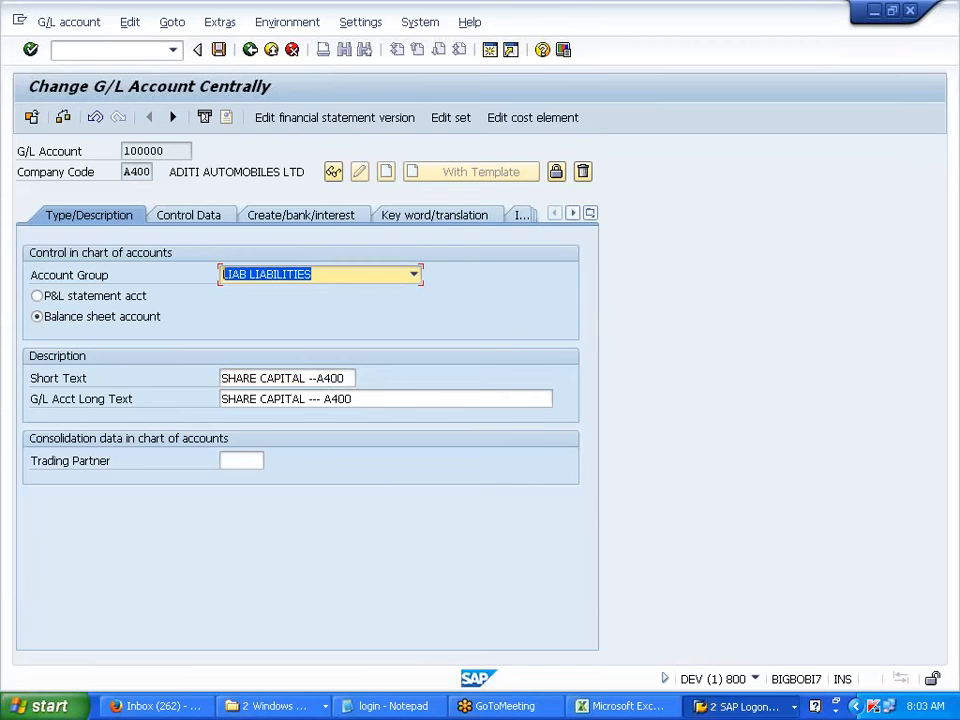
left_click(219, 50)
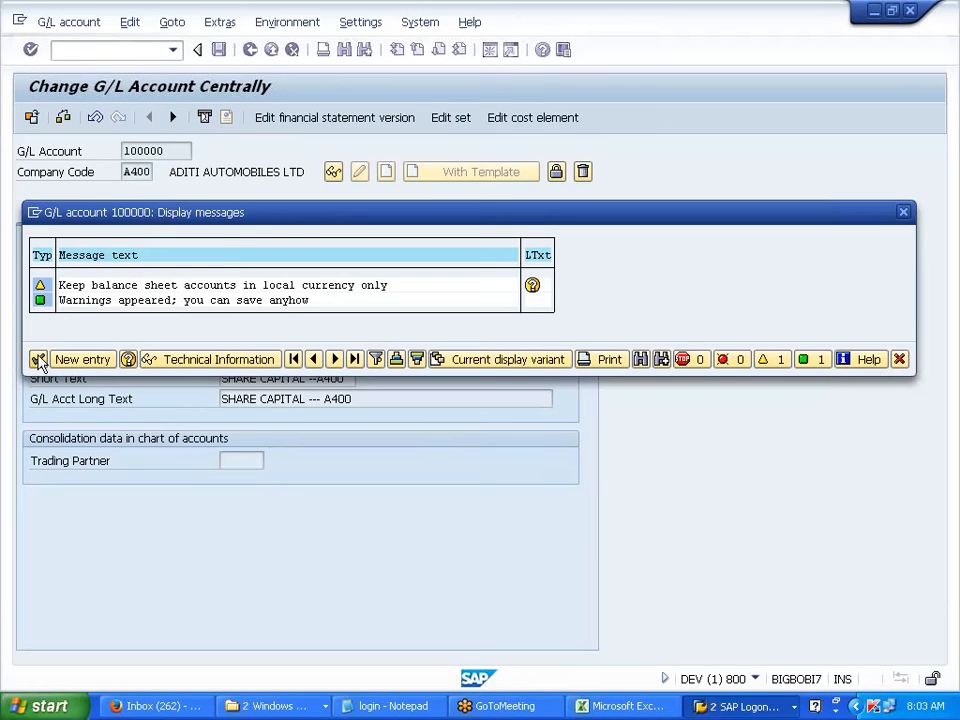
left_click(38, 359)
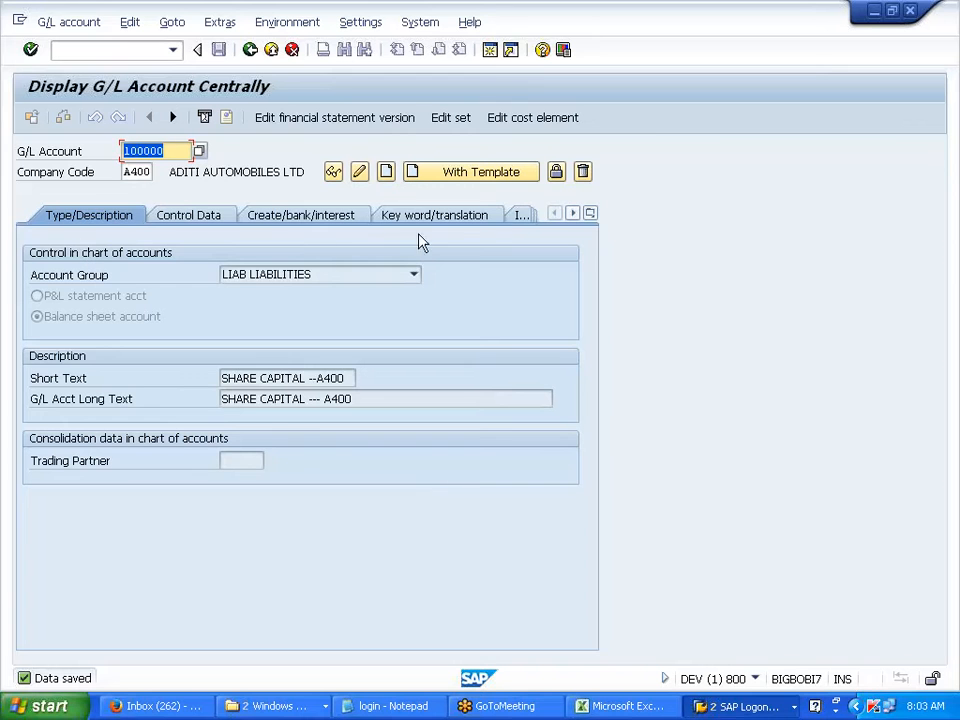
Open the change documents of account 100000 from its chart of accounts information and review the list of changed fields.
left_click(592, 215)
left_click(643, 324)
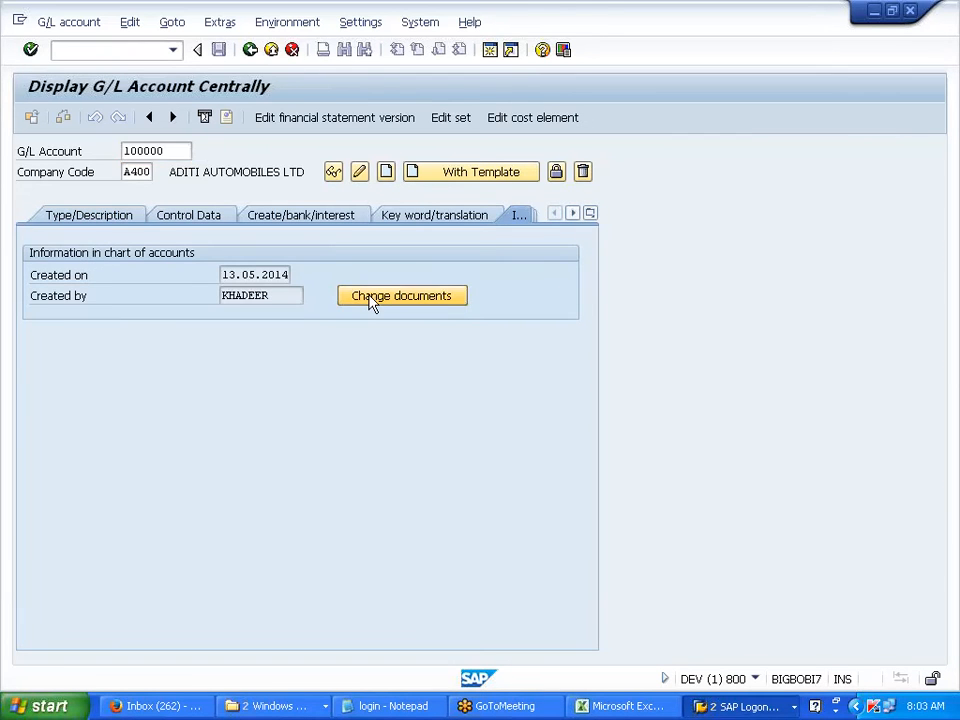
left_click(370, 300)
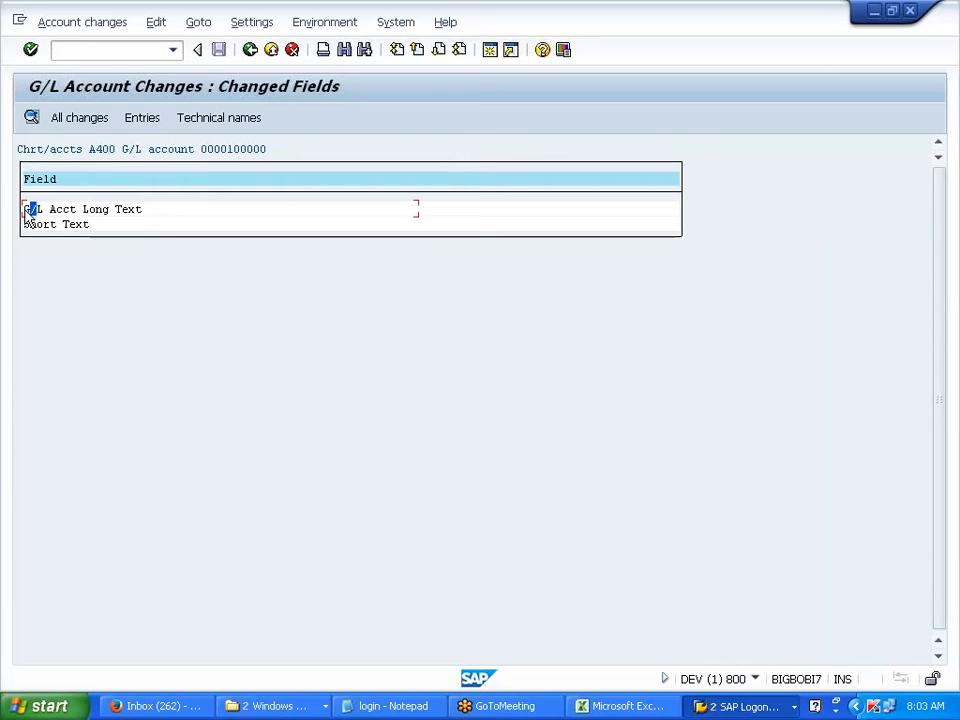
left_click_drag(30, 208, 150, 233)
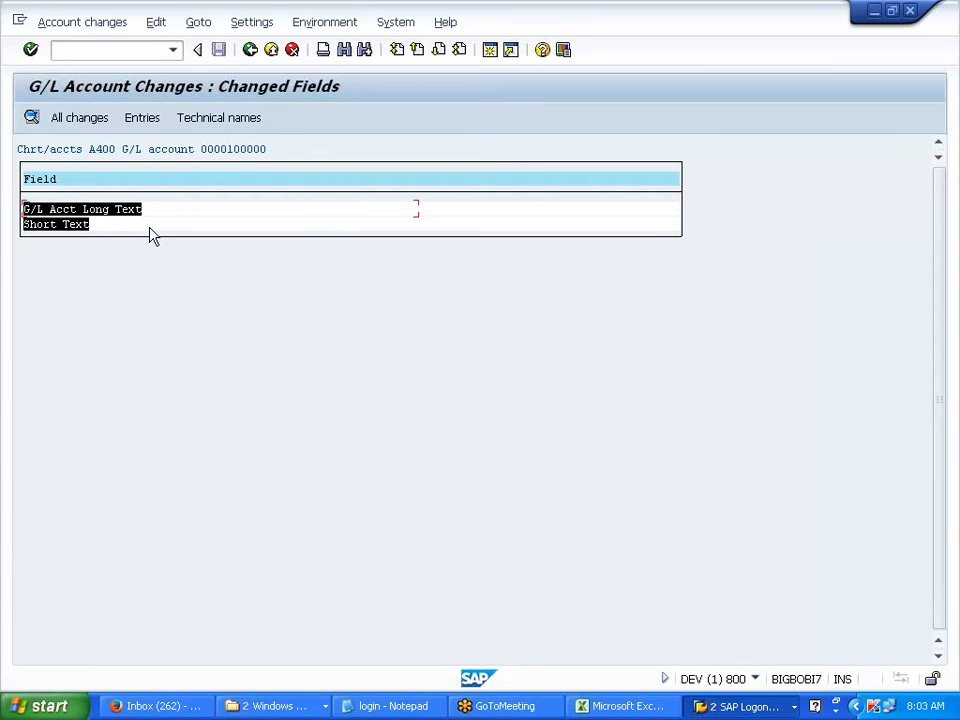
left_click(148, 235)
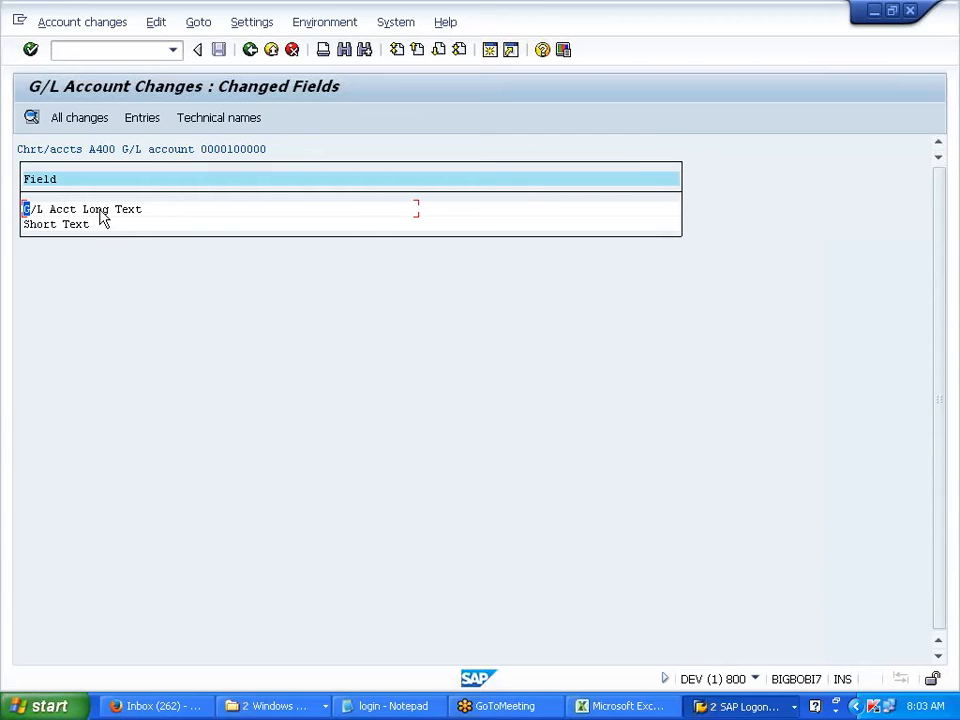
Compare the new and old values recorded for the G/L Acct Long Text change, and return to the account display.
double_click(99, 210)
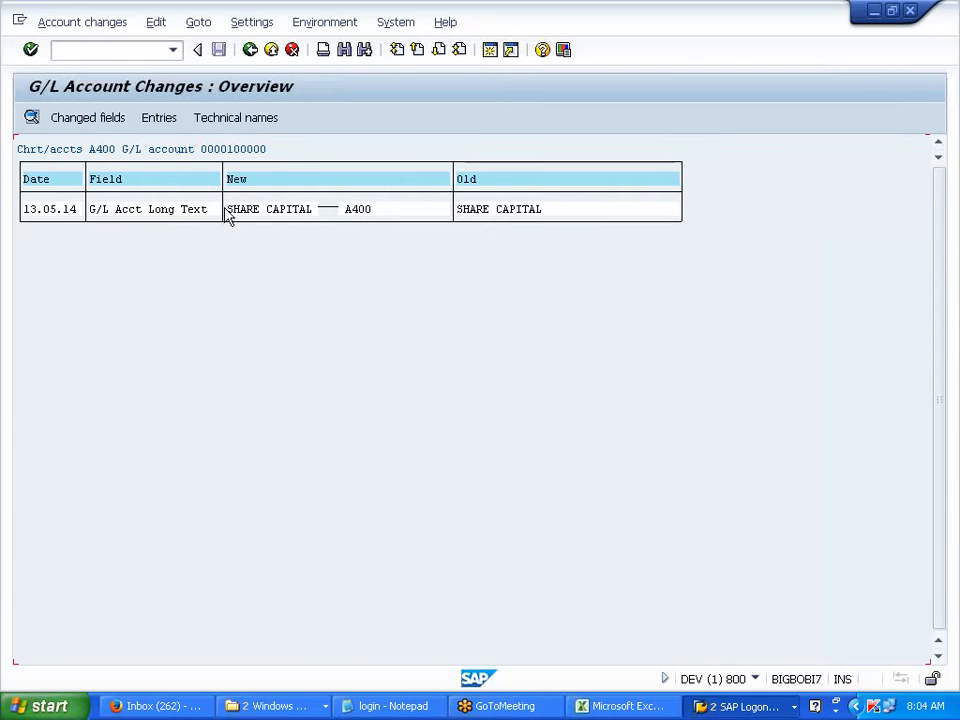
left_click_drag(456, 210, 543, 208)
left_click(543, 208)
left_click_drag(230, 207, 395, 207)
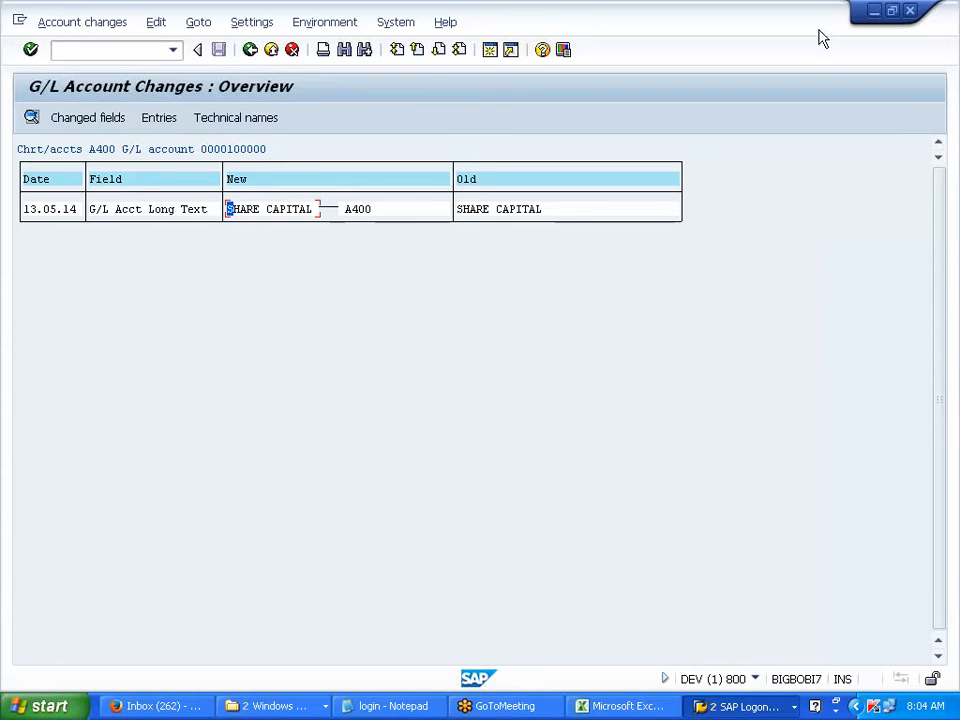
left_click(940, 50)
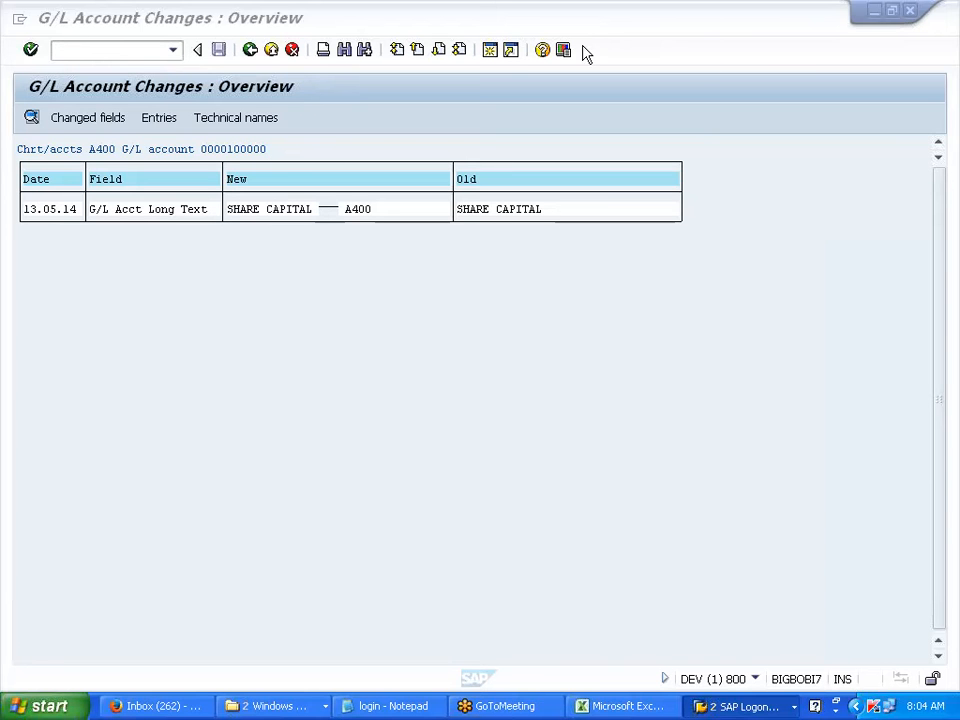
left_click(254, 49)
left_click(252, 50)
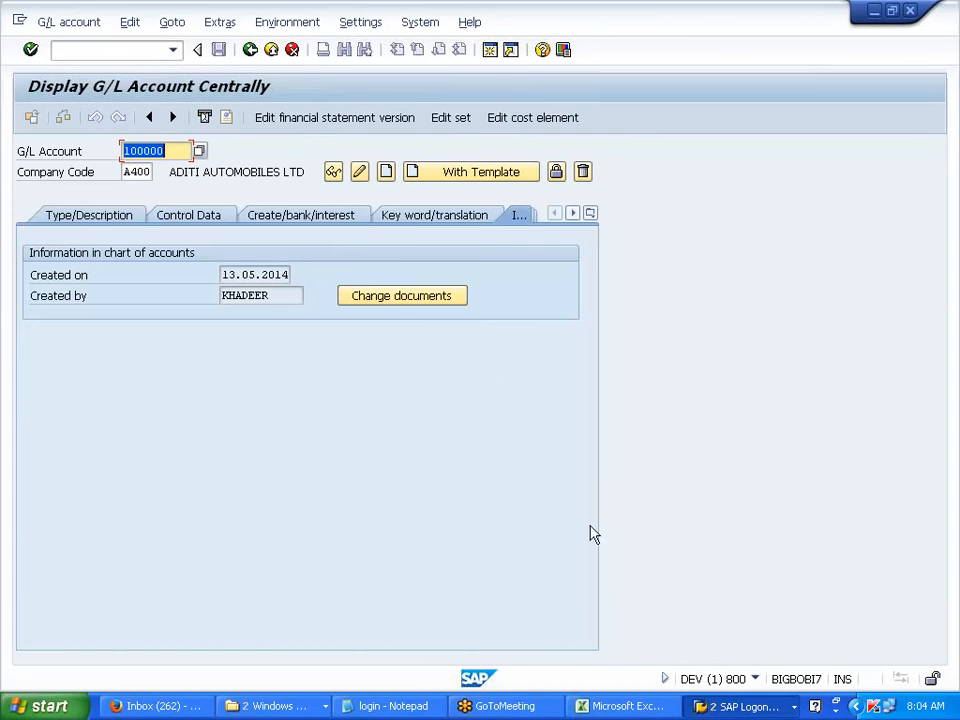
Switch to the ADITI Excel workbook and fill the chart of accounts entries in A9:E12 of the BASIC SETTINGS sheet with yellow.
left_click(660, 707)
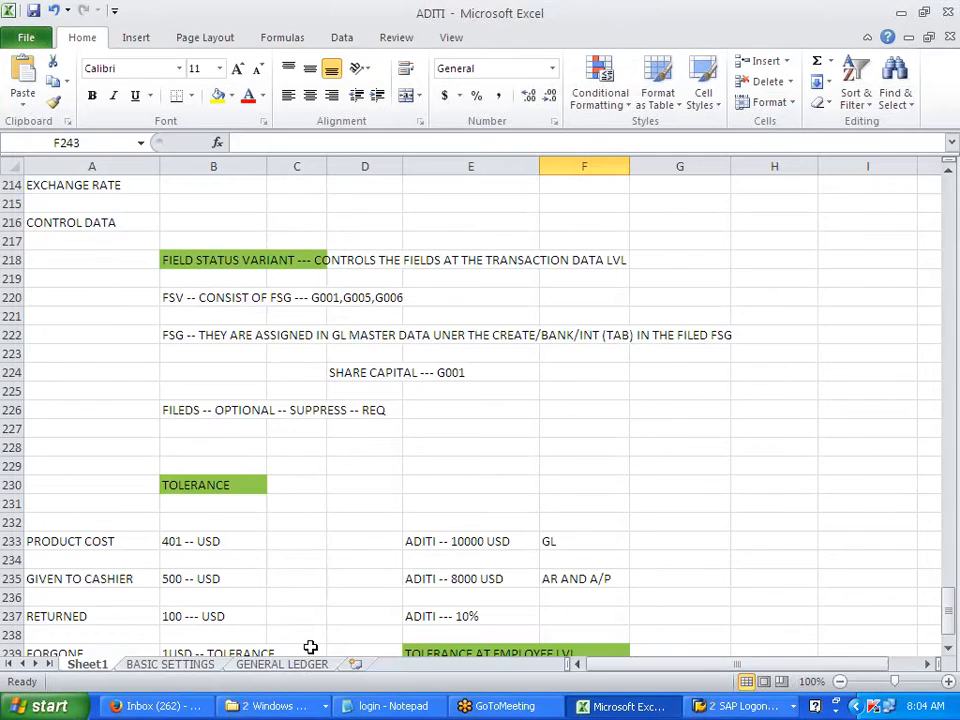
left_click(280, 666)
left_click(170, 665)
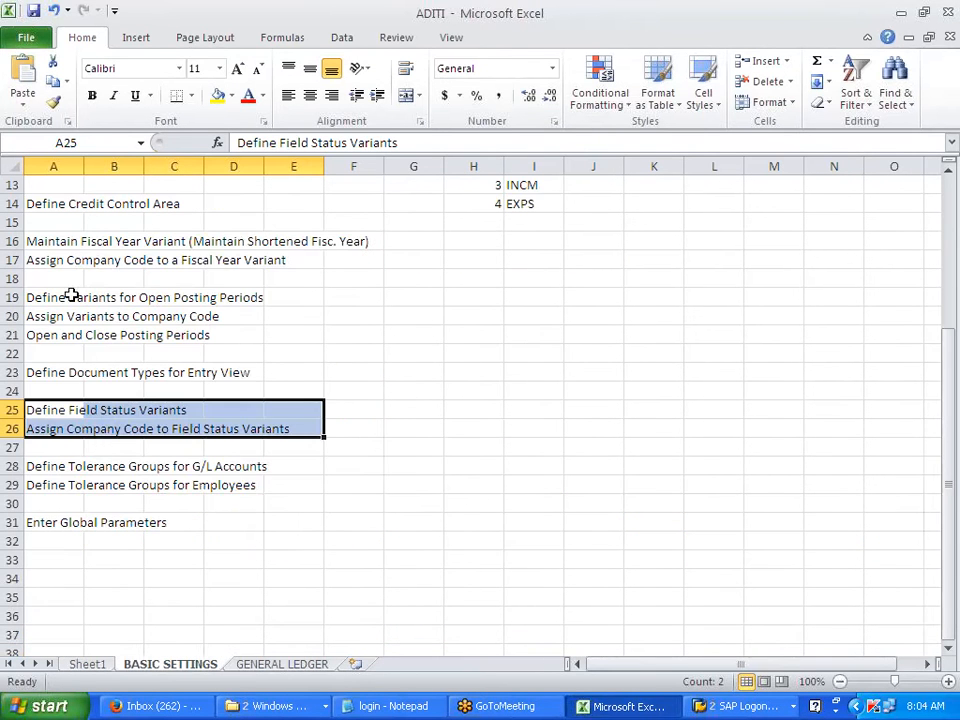
scroll(107, 360, "up", 4)
left_click(35, 335)
left_click_drag(35, 335, 321, 390)
left_click(219, 96)
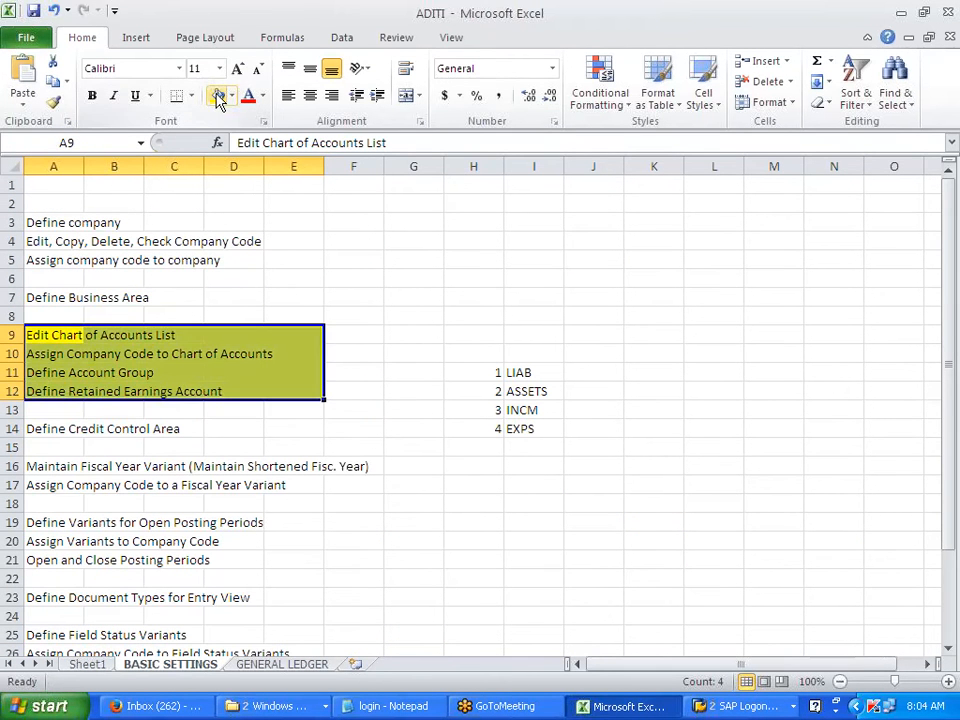
left_click(525, 517)
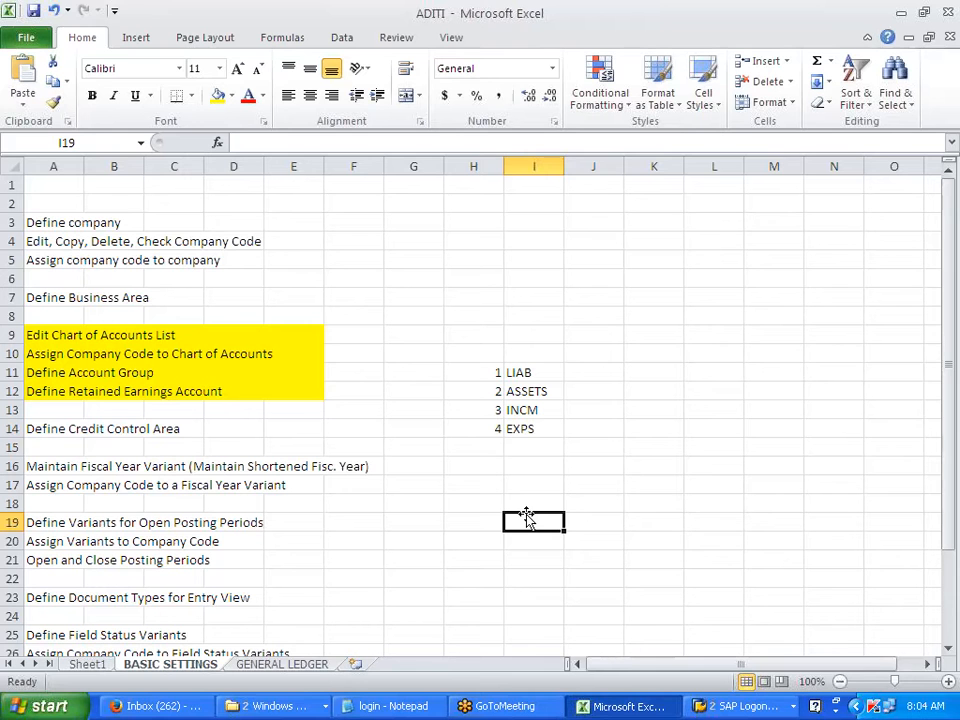
left_click_drag(495, 372, 527, 434)
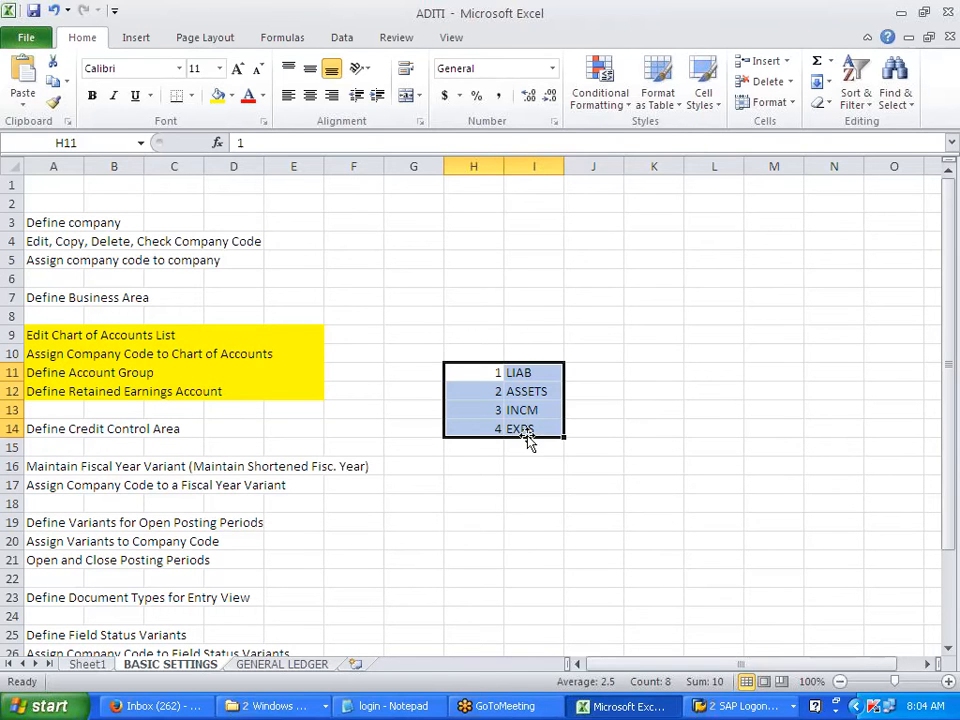
left_click(497, 500)
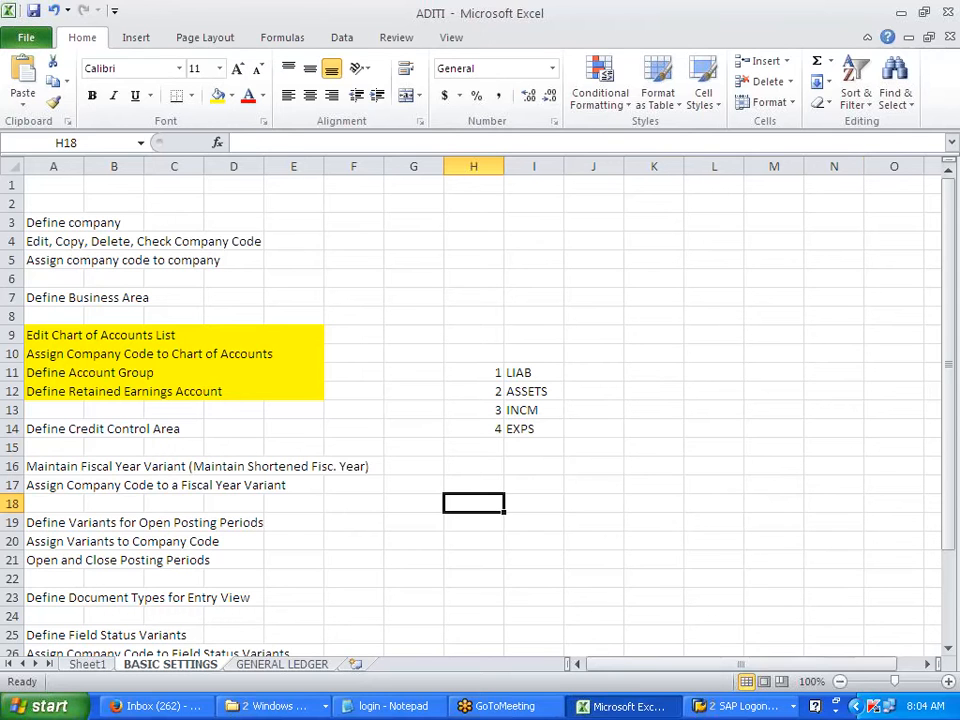
left_click(941, 73)
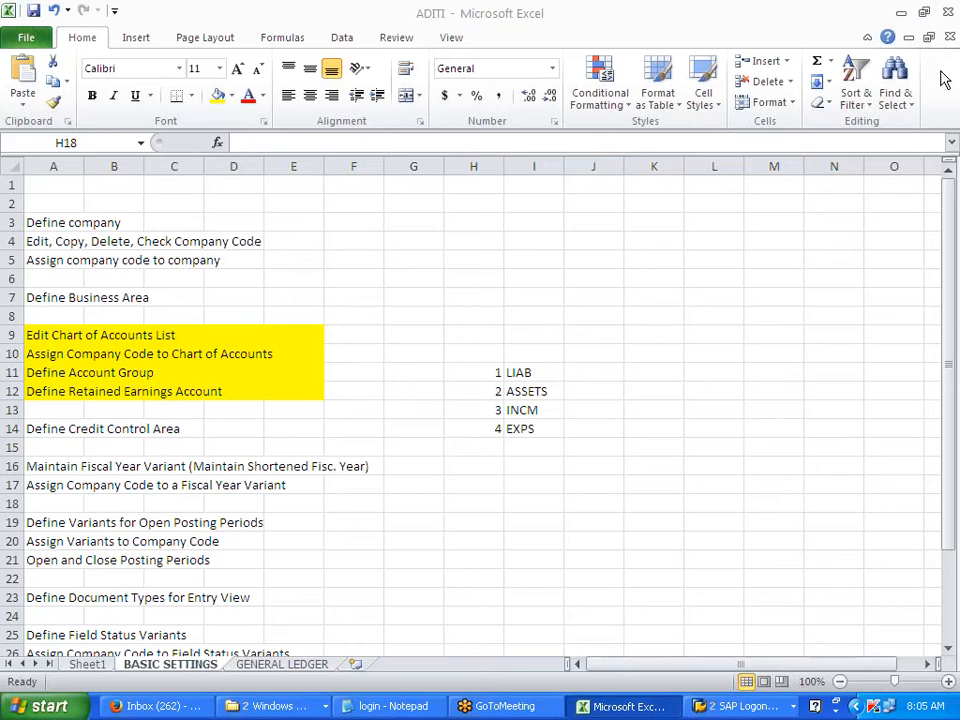
left_click(591, 428)
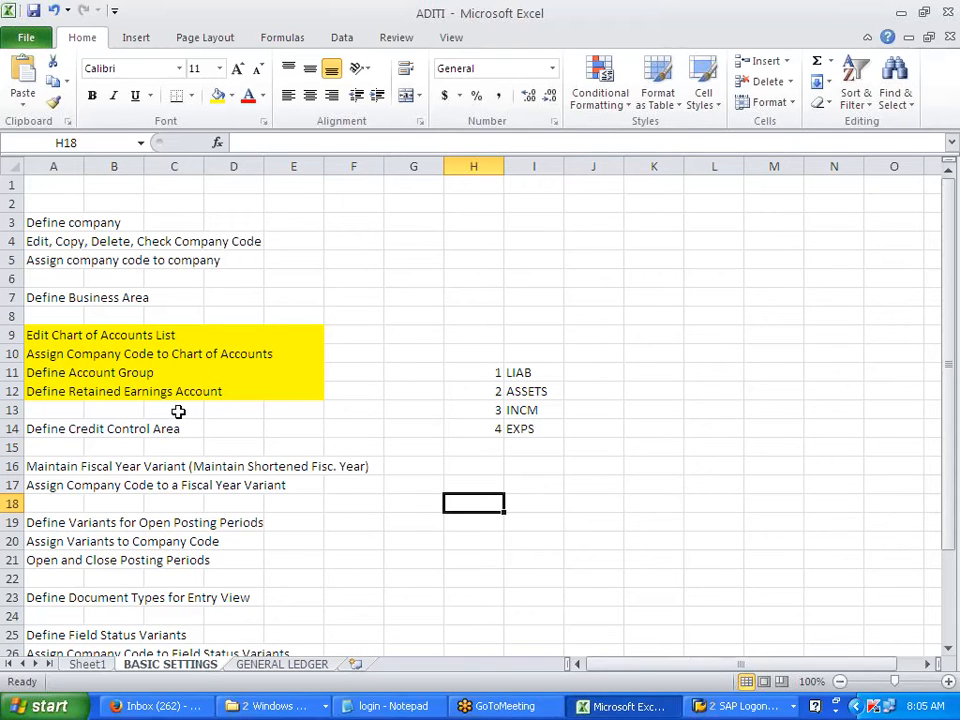
left_click(302, 432)
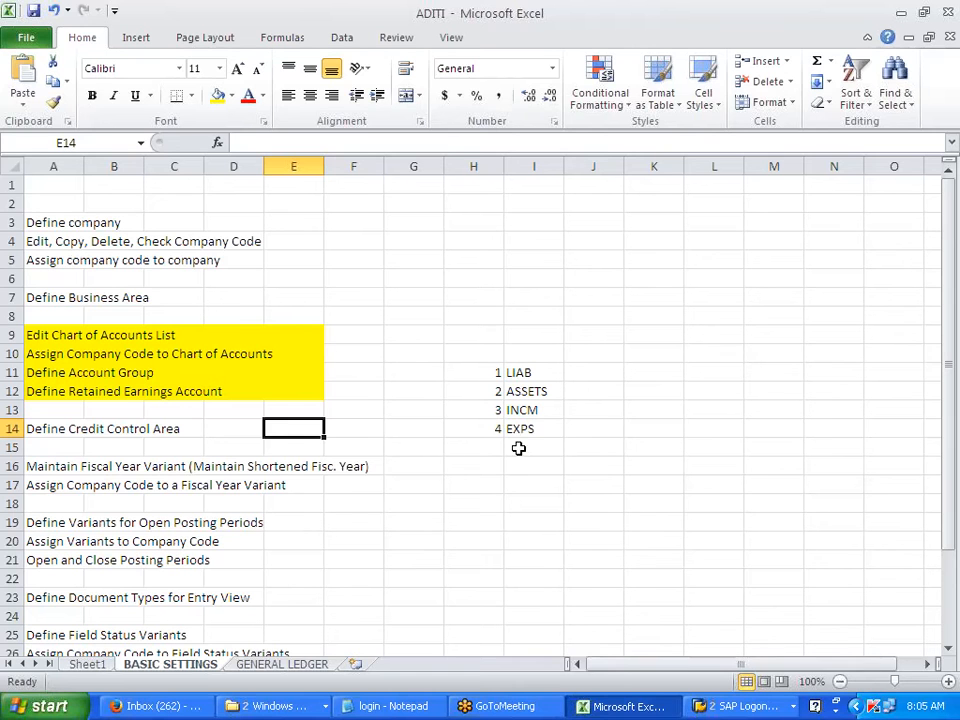
key("alt+Tab")
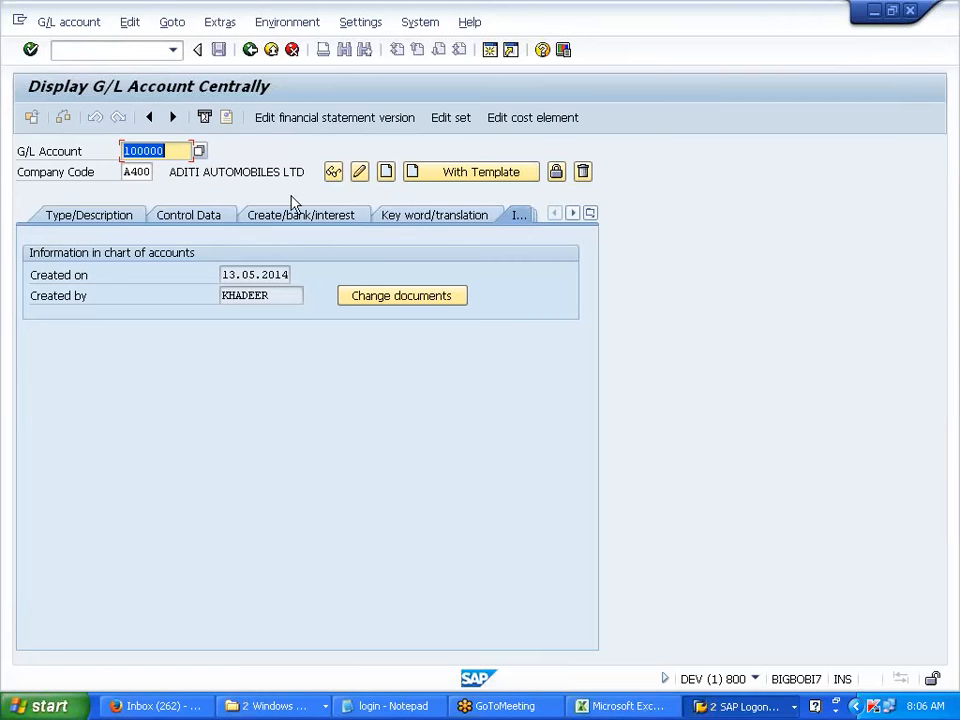
left_click(593, 706)
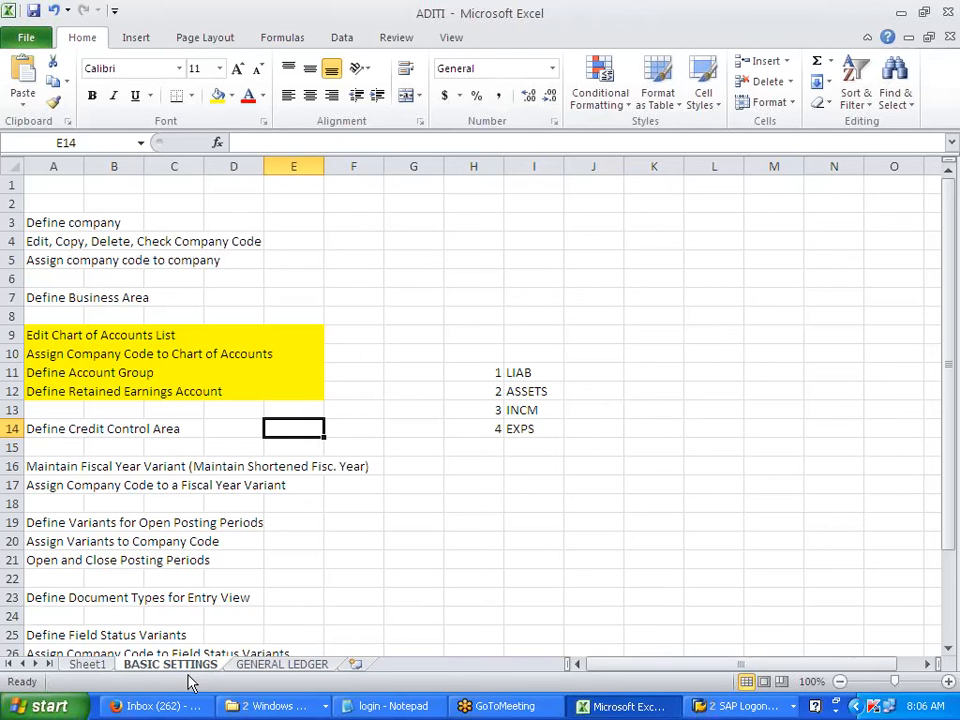
On the GENERAL LEDGER sheet, enter 100000 in D33 and SHARE CAPITAL --- CENTRALLY in E33.
left_click(252, 665)
scroll(301, 580, "down", 2)
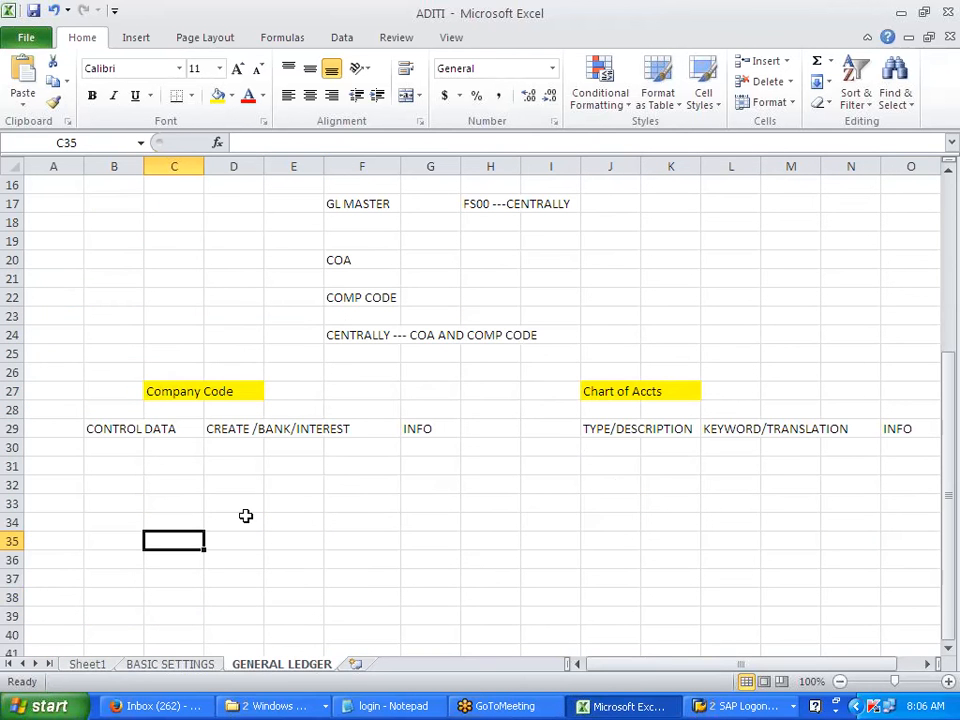
left_click(237, 503)
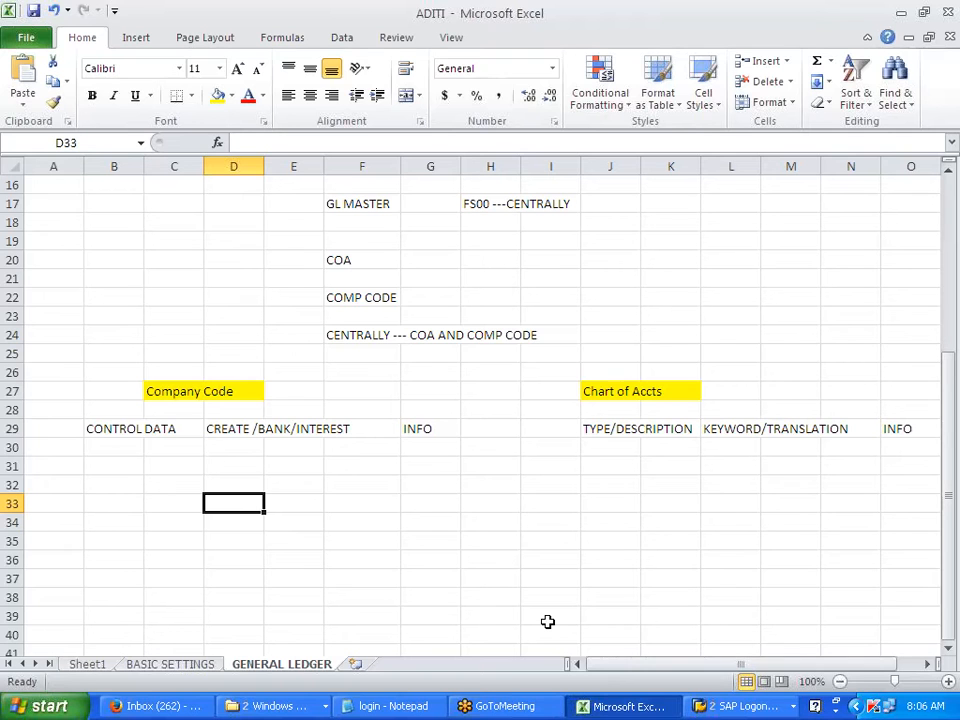
type("100000")
key("Tab")
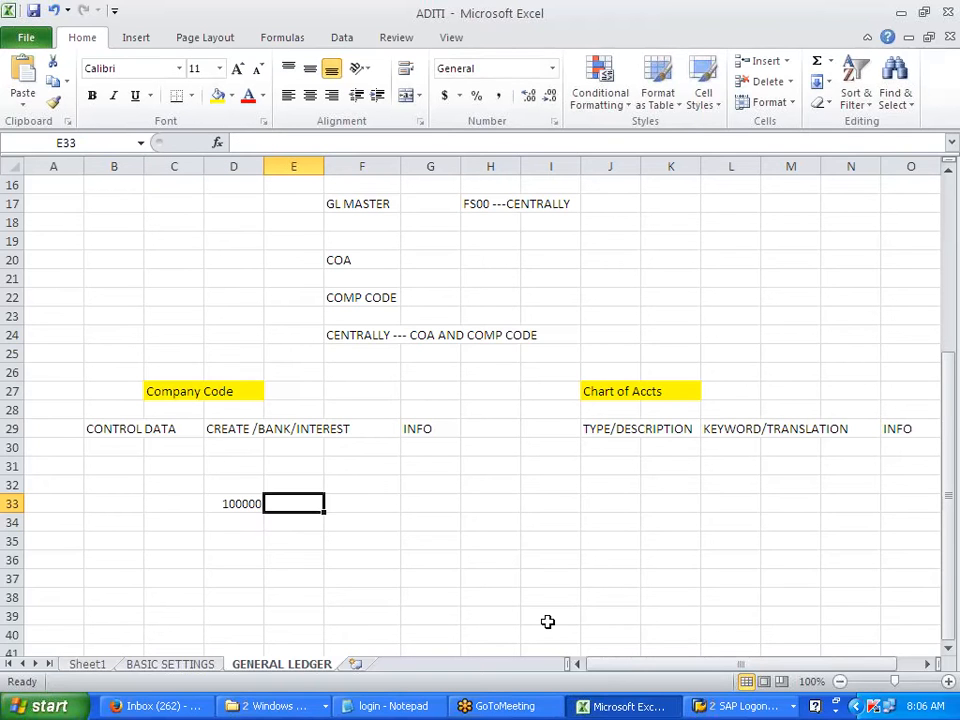
type("SHARE")
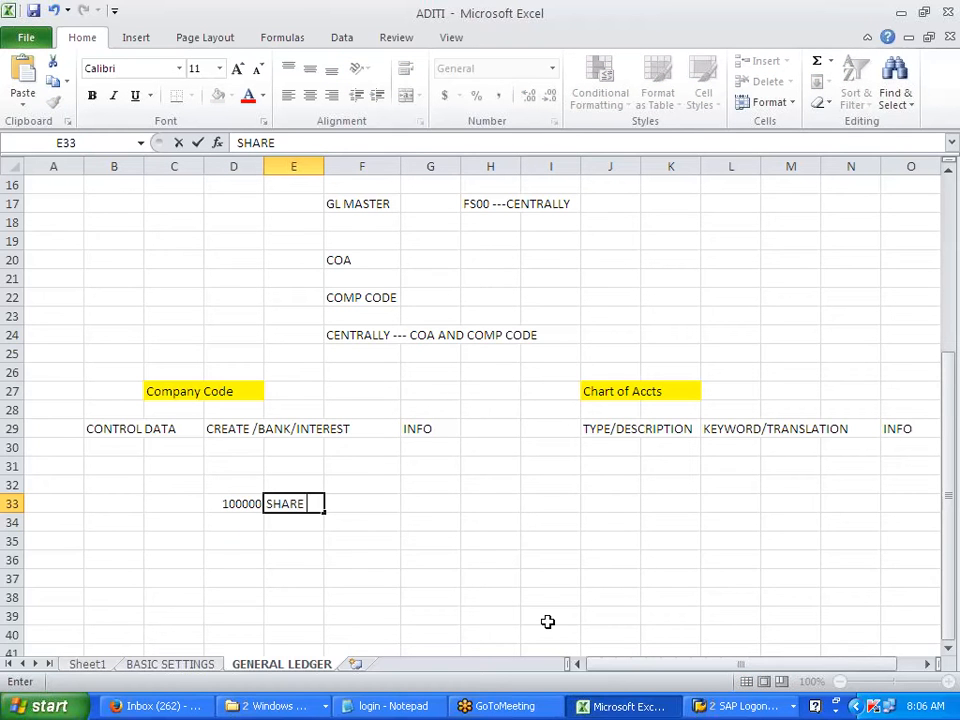
type(" CAPITAL")
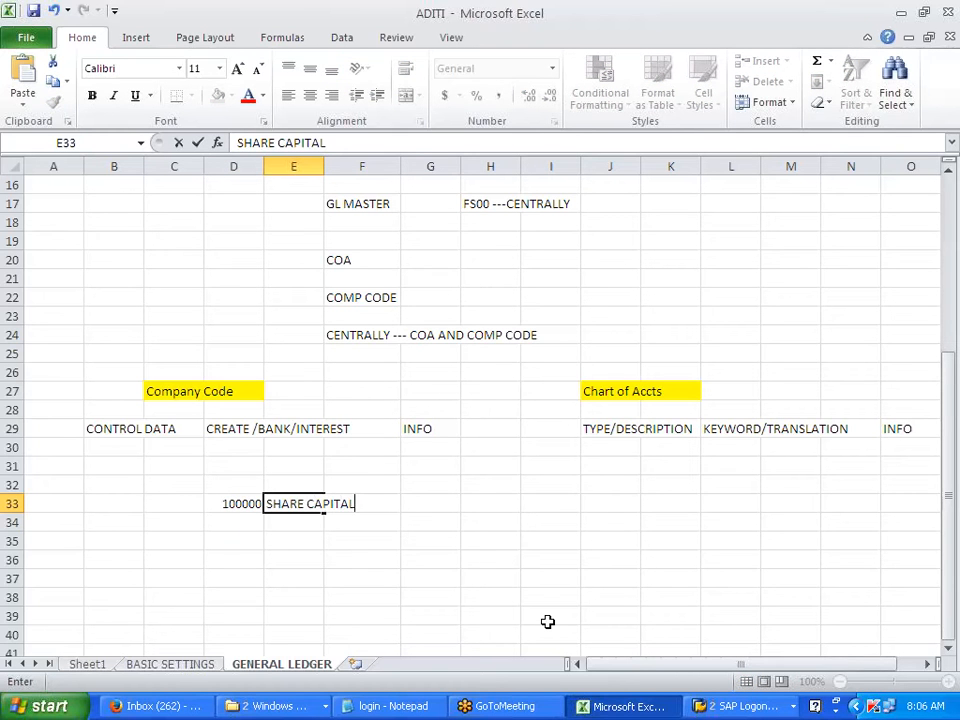
type(" --- CENTRALLY")
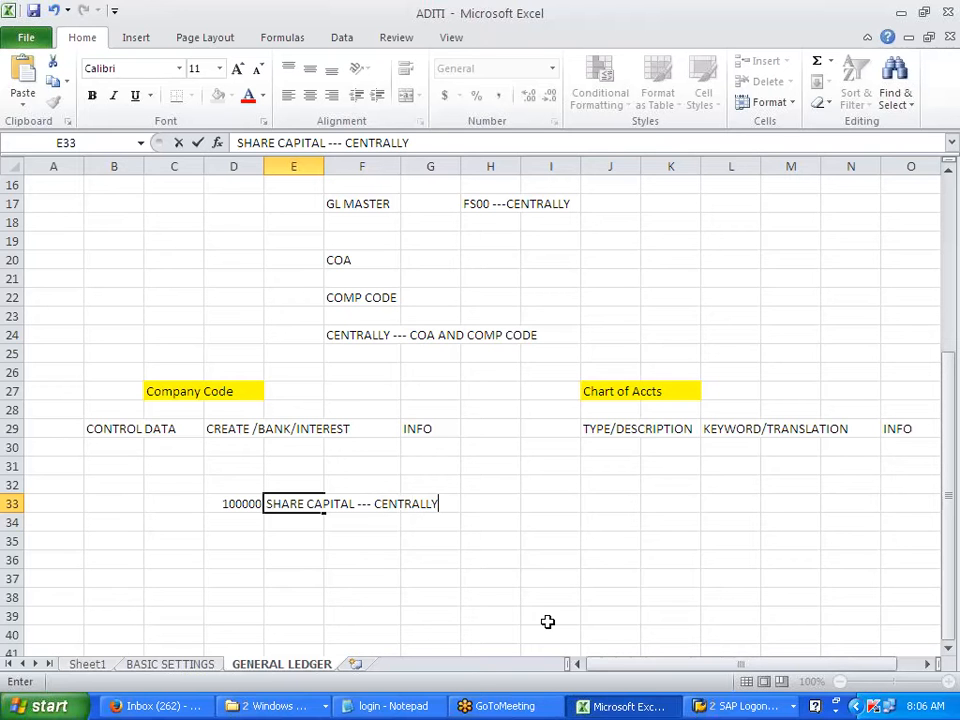
left_click(548, 620)
Switch back to SAP and start creating G/L account 200000 in company code A400, showing its type and description data.
key("alt+Tab")
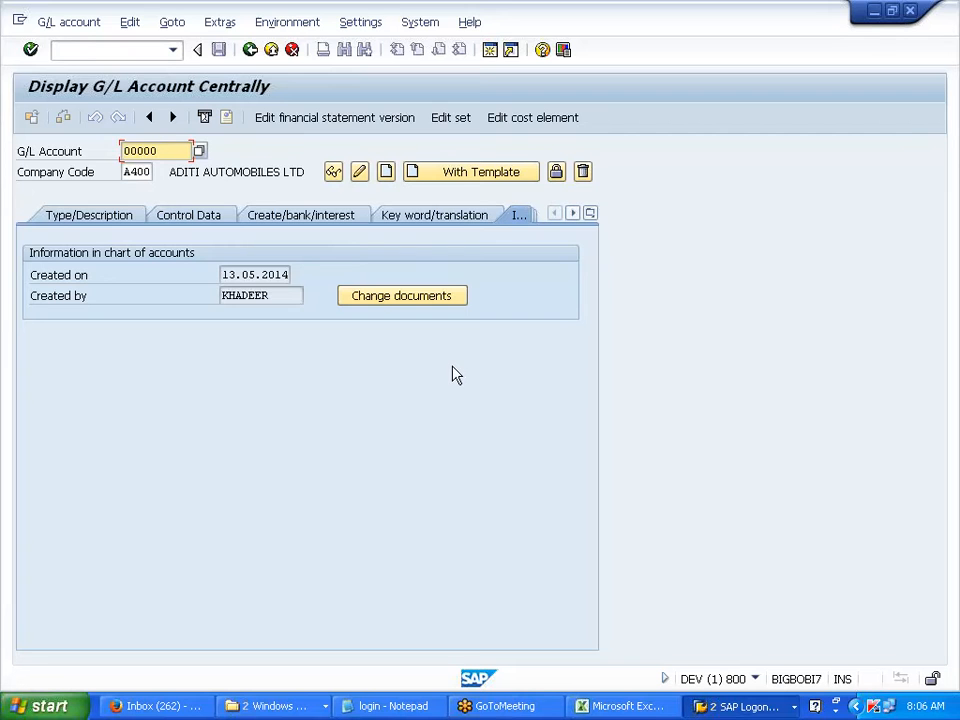
type("2")
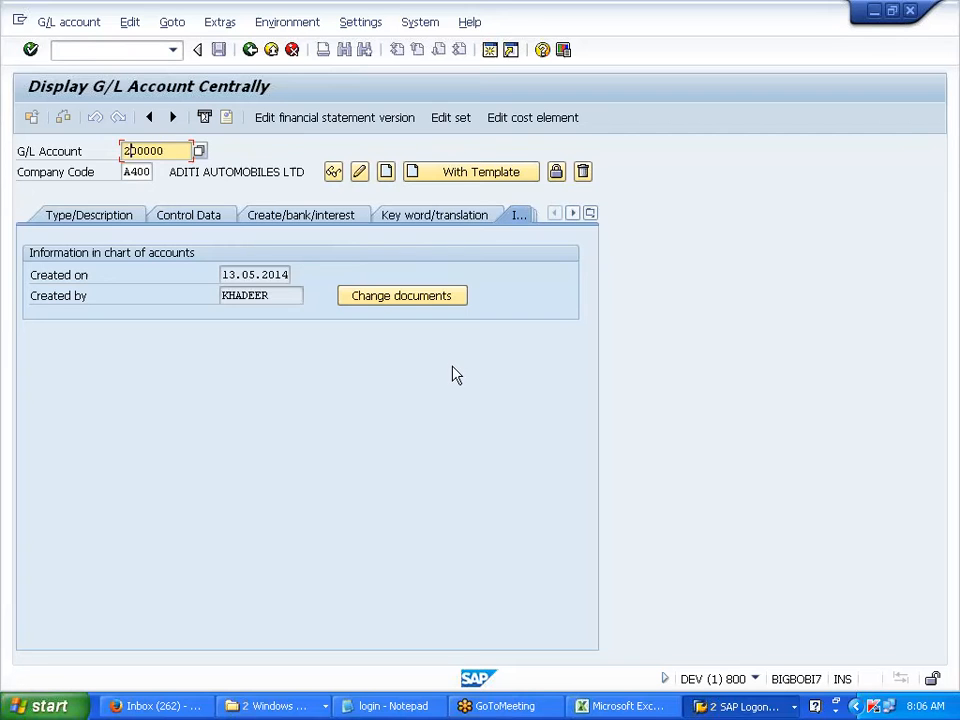
left_click(387, 172)
left_click(111, 215)
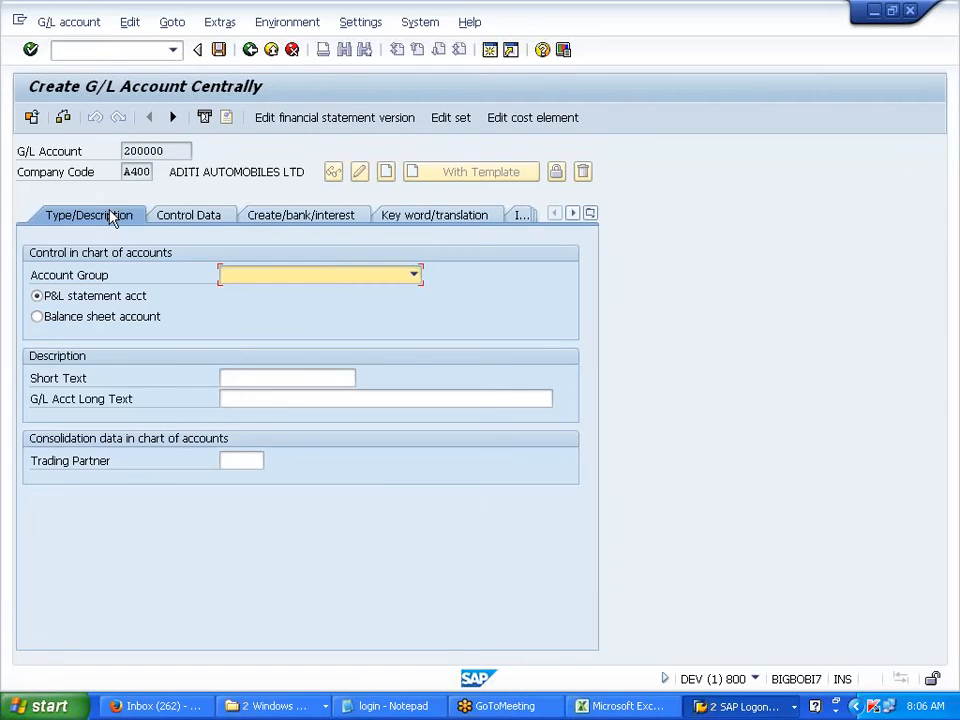
Try to assign account 200000 to the EXPS EXPENSES account group, and to INCM INCOME as well.
left_click(414, 278)
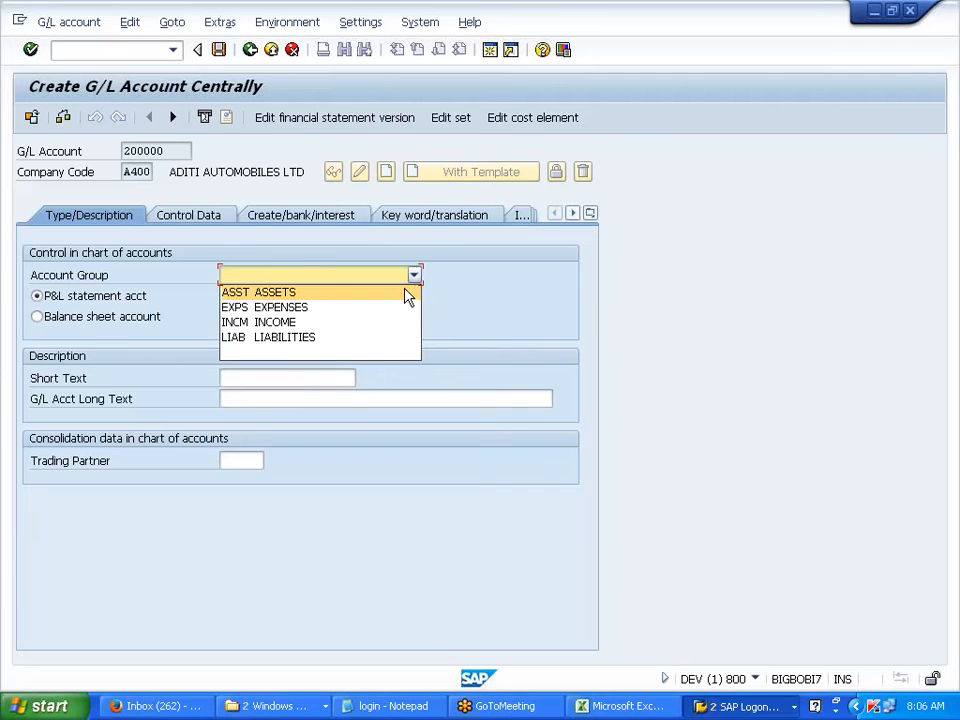
left_click(396, 308)
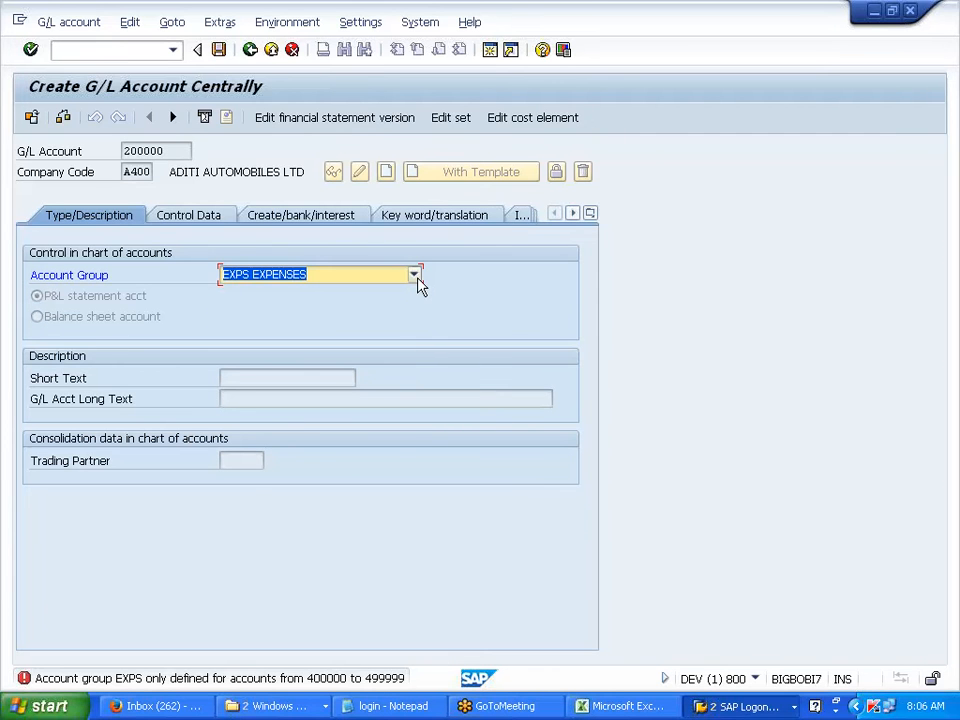
left_click(419, 287)
left_click(381, 324)
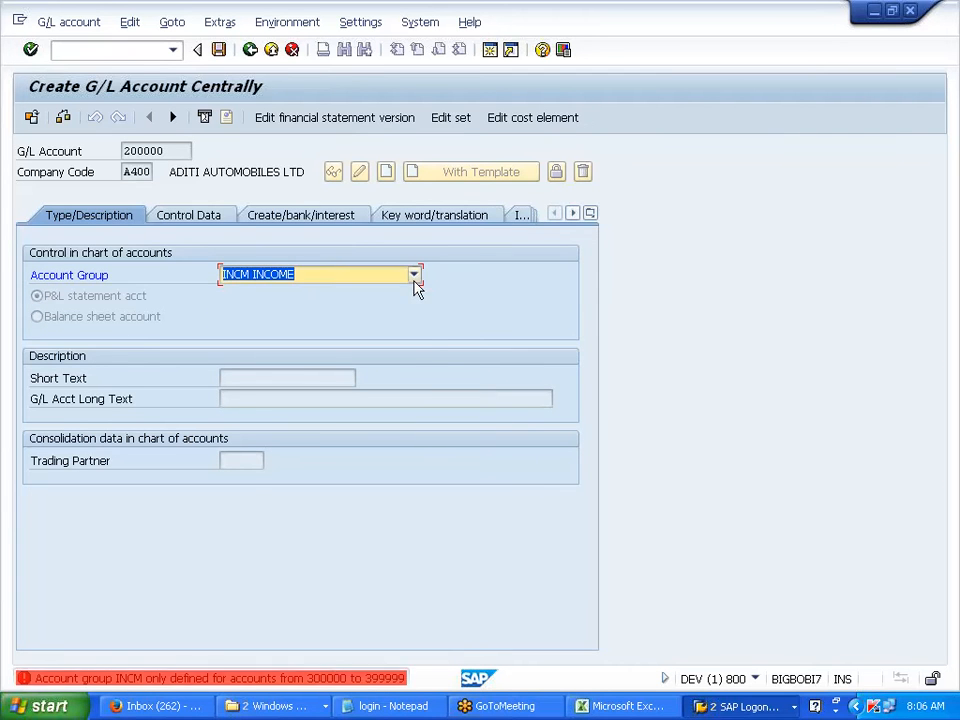
Assign account 200000 to the ASST ASSETS account group and classify it as a balance sheet account.
left_click(414, 280)
left_click(387, 293)
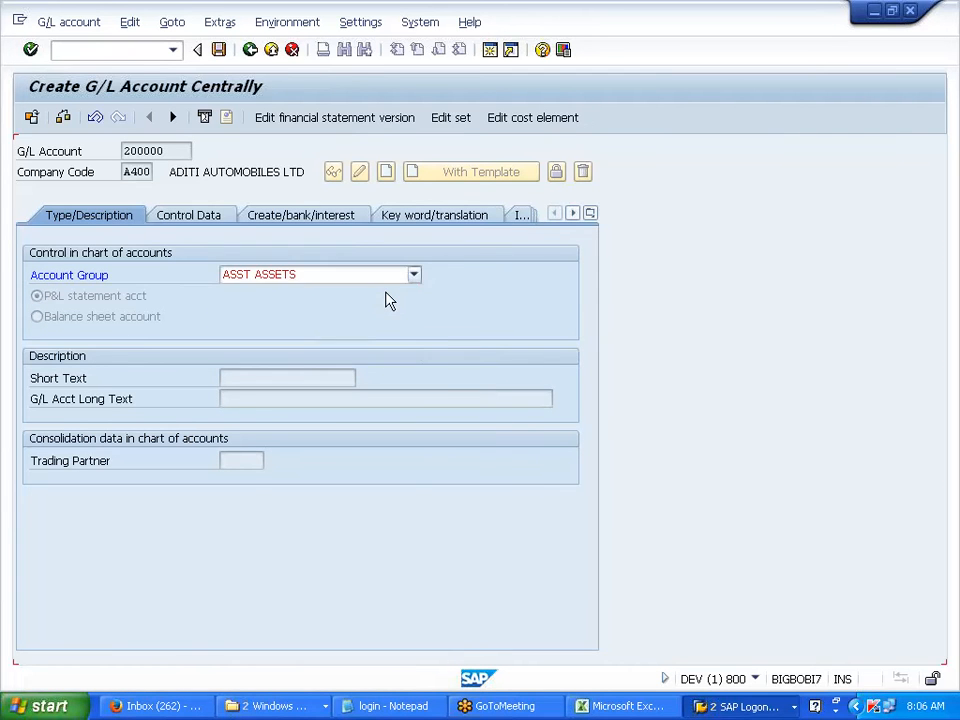
left_click(139, 318)
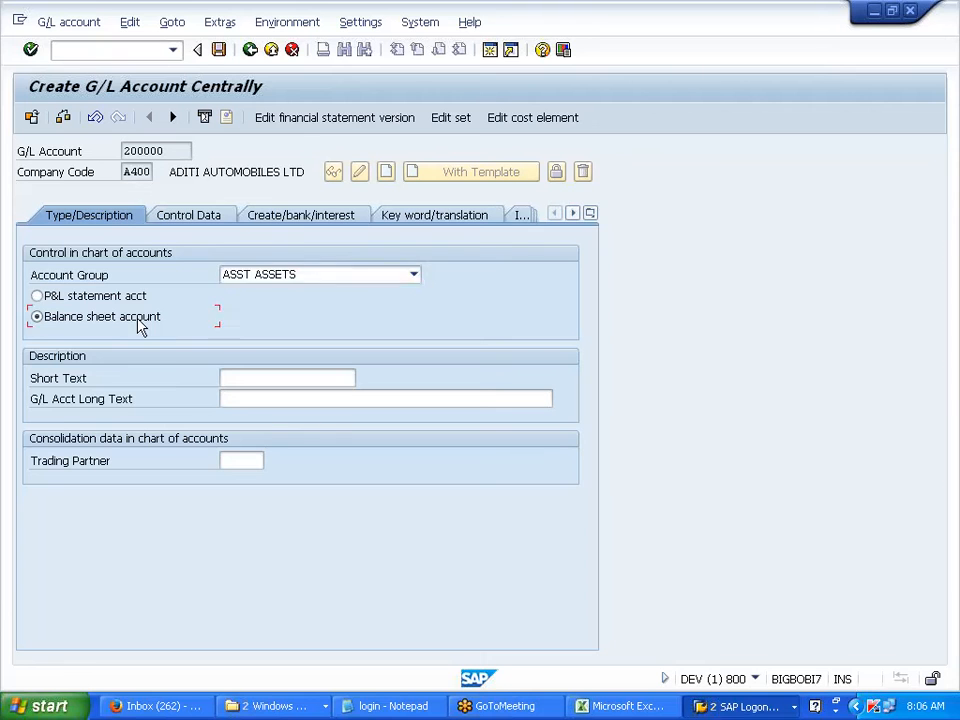
Set the Short Text to BANK -- CHASE and copy the same text into the G/L Acct Long Text.
key("Tab")
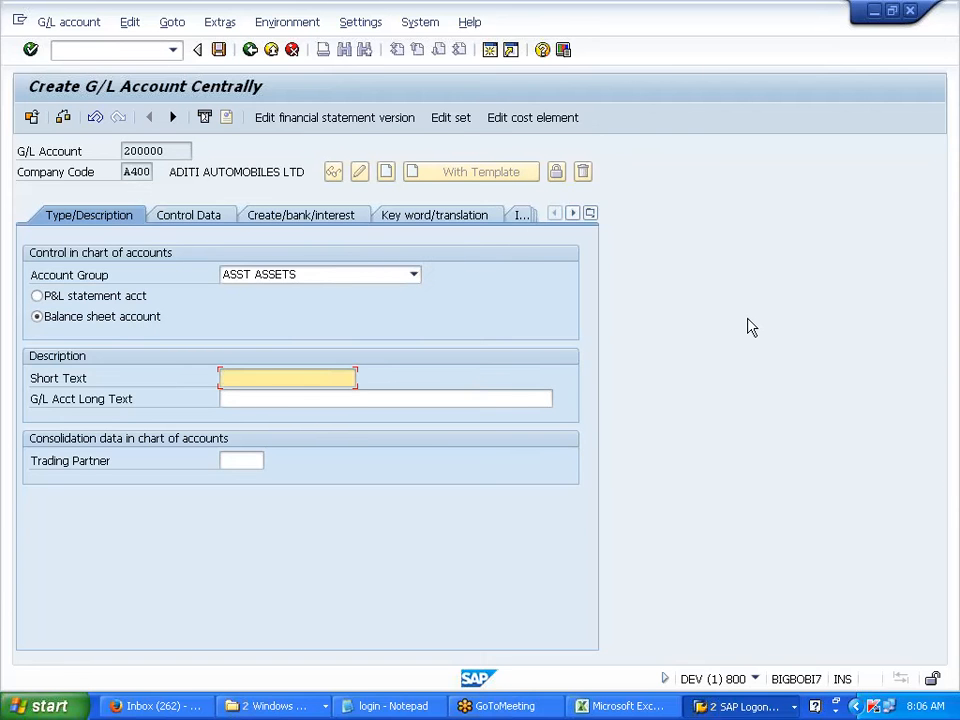
type("BANK -- CH")
key("shift+Left")
key("shift+Left")
key("shift+Left")
key("shift+Left")
key("shift+Left")
key("shift+Left")
key("shift+Left")
key("shift+Left")
key("shift+Left")
key("shift+Left")
key("shift+Left")
key("shift+Left")
key("shift+Left")
key("ctrl+c")
key("Tab")
key("ctrl+v")
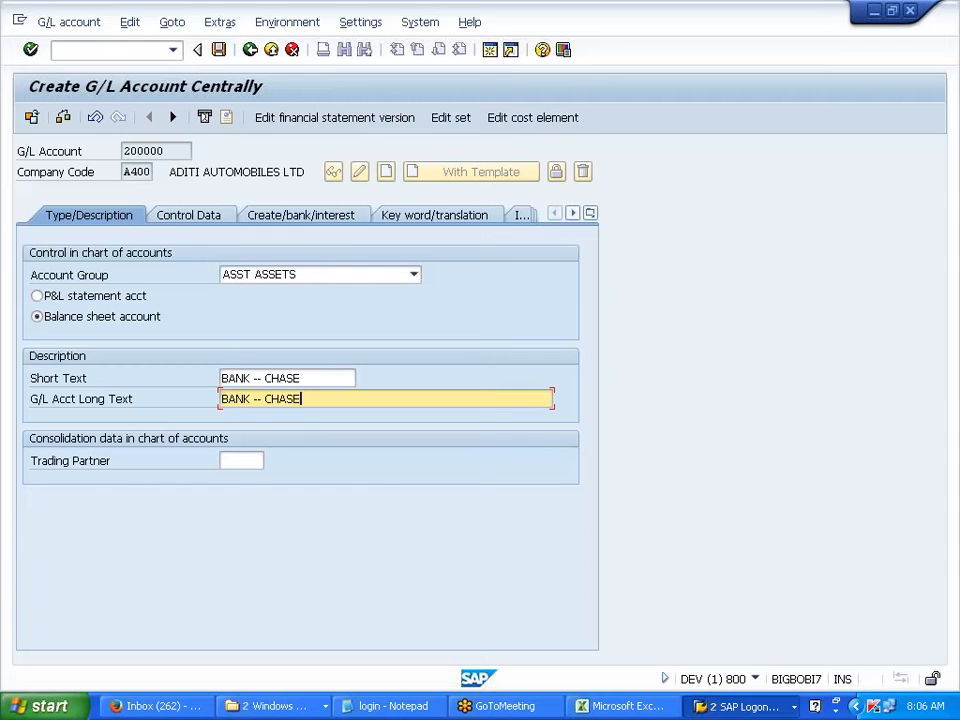
Turn on line item display in the company code control data of account 200000.
left_click(175, 226)
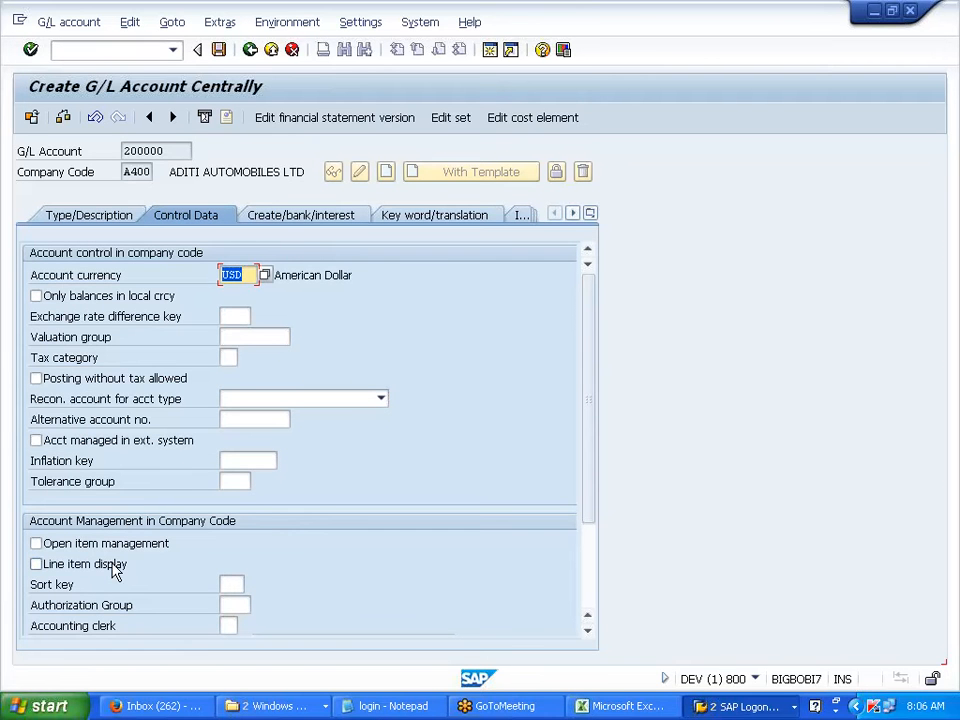
left_click(115, 570)
left_click(229, 585)
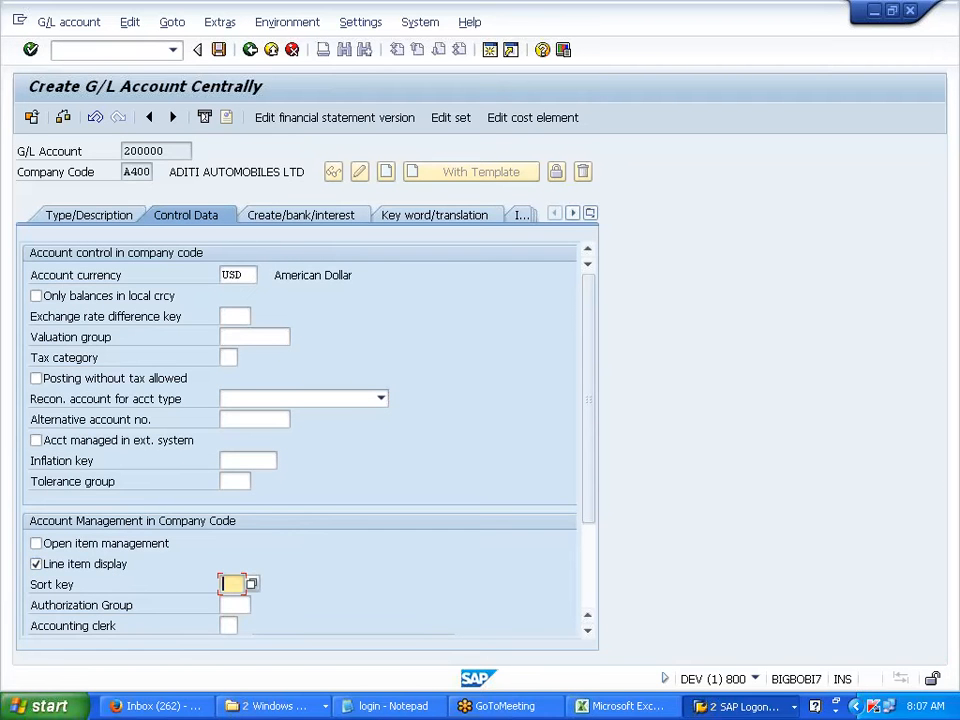
left_click(231, 600)
Assign field status group G005 to account 200000 and save the account, accepting the local-currency warning.
left_click(289, 220)
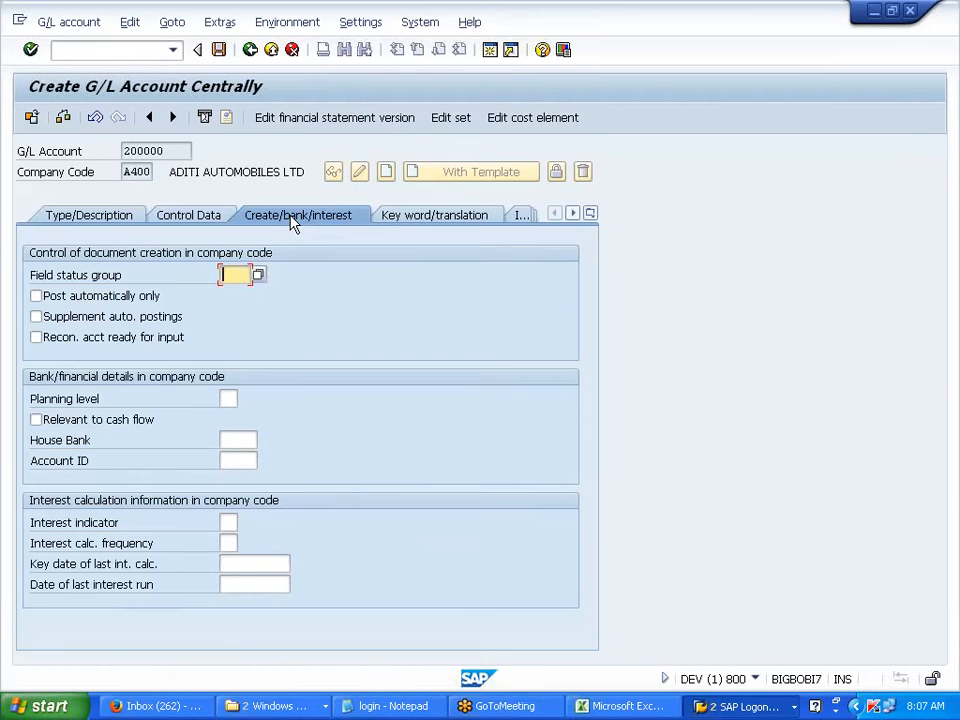
left_click(257, 275)
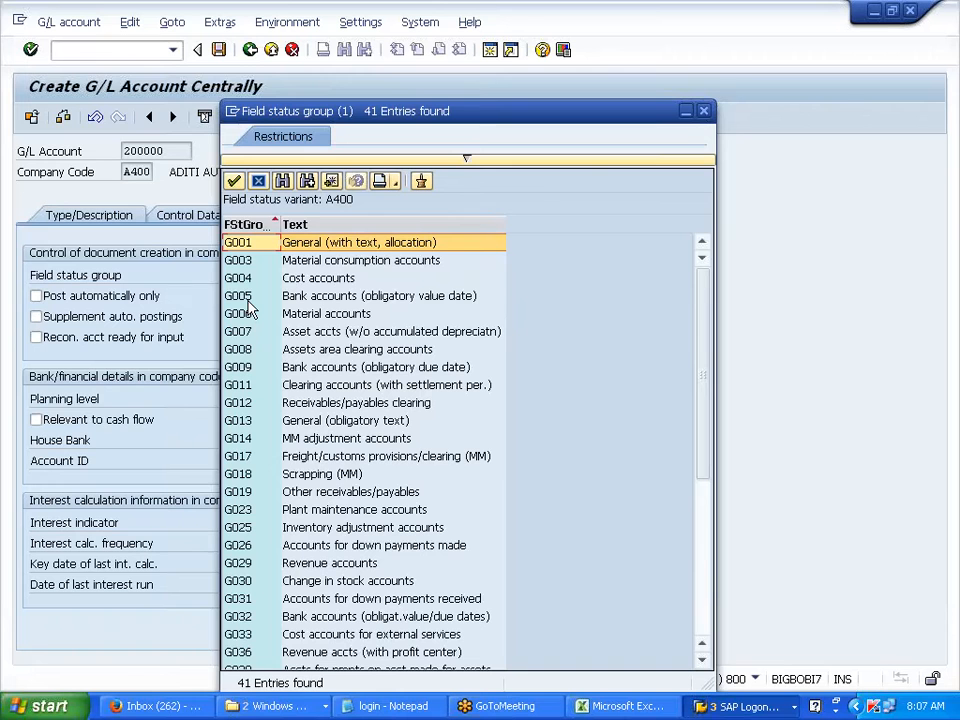
double_click(244, 299)
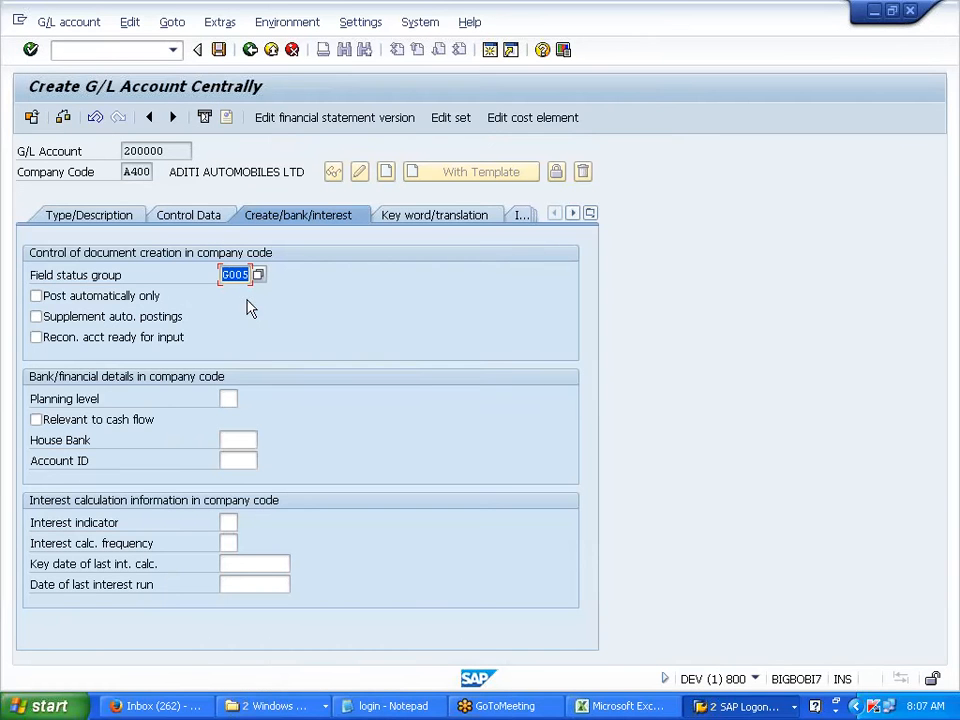
left_click(220, 50)
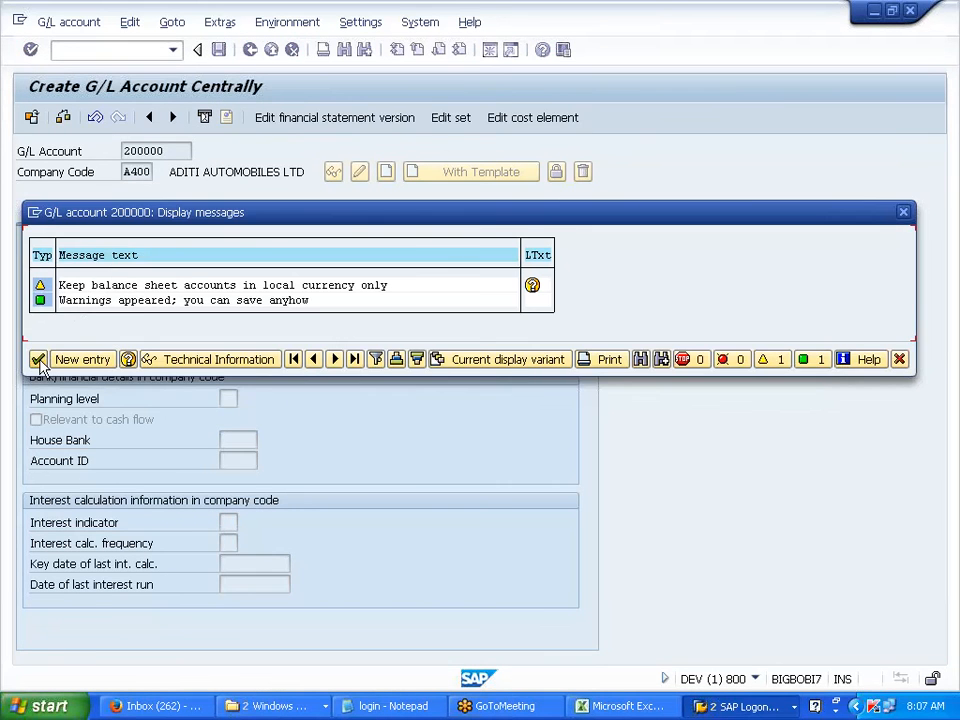
left_click(38, 360)
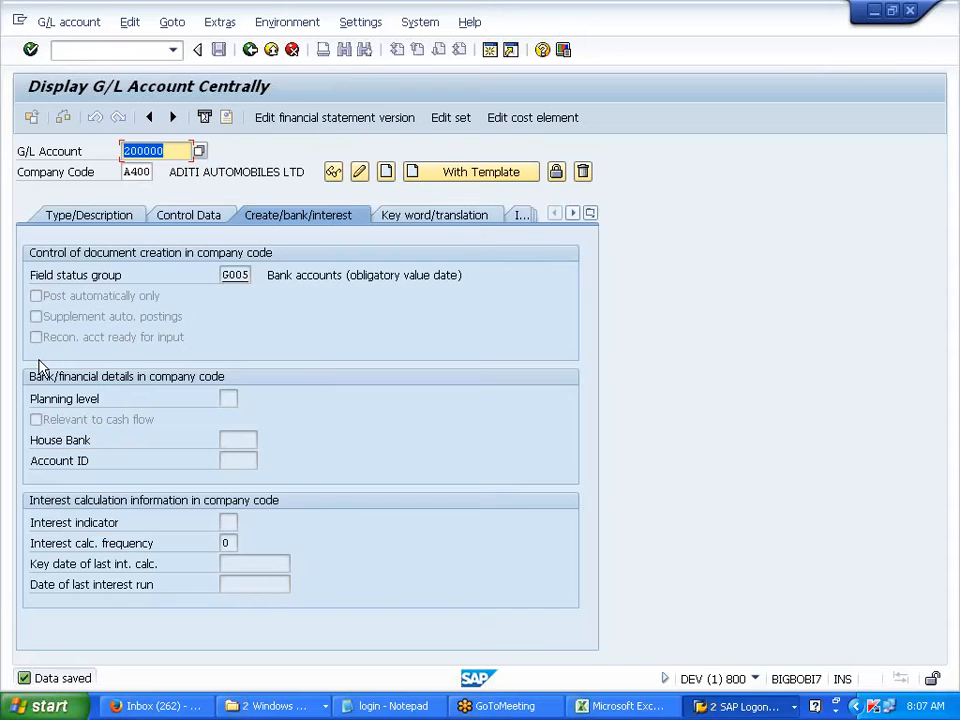
Switch to Excel and record 200000 with BANK --- CENTRALLY in cells D34 and E34 of the GENERAL LEDGER sheet.
left_click(622, 706)
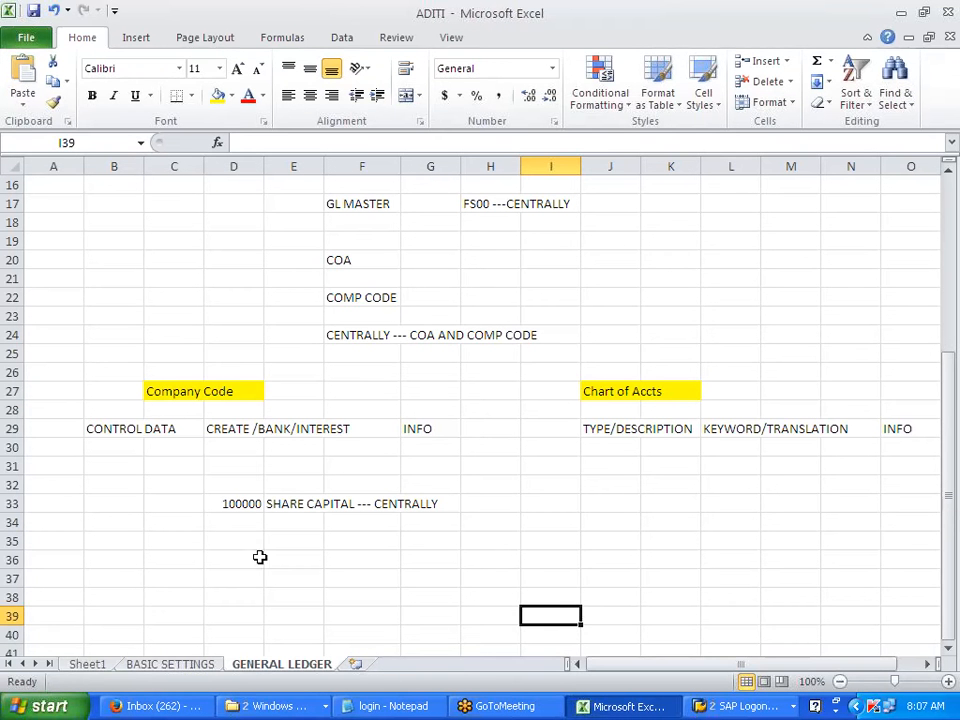
left_click(240, 525)
type("2")
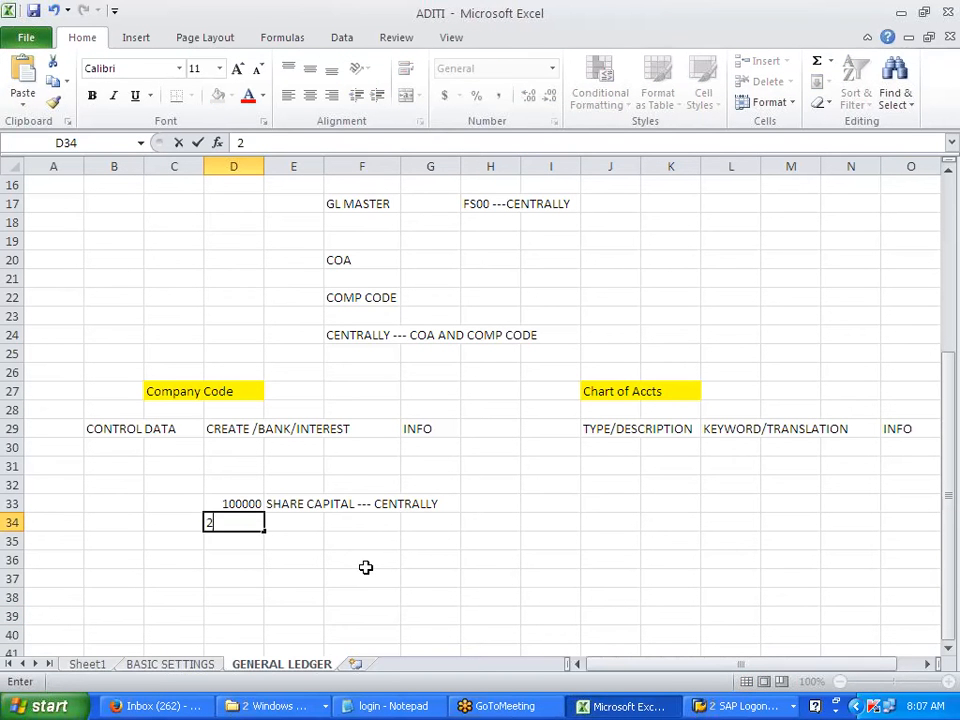
type("00000")
key("Tab")
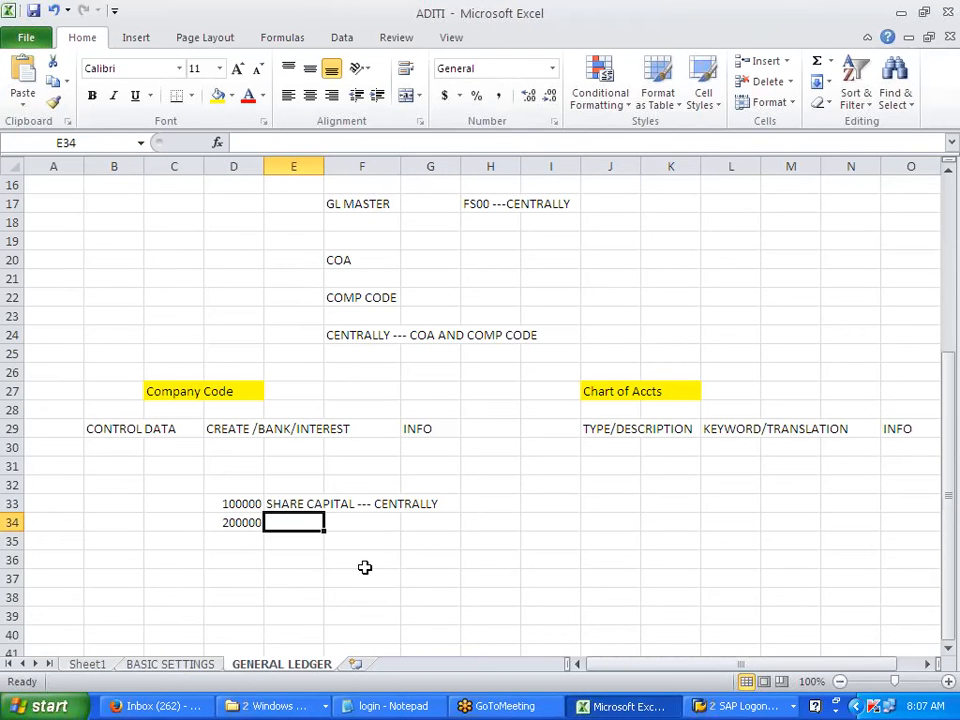
type("BANK")
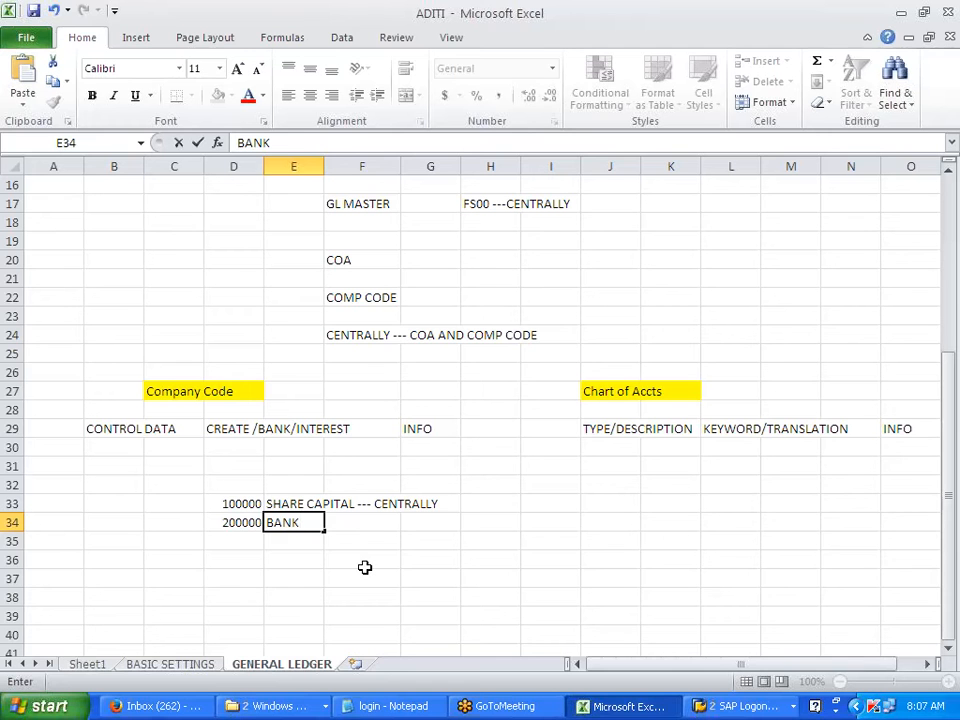
type(" --- CENTRA")
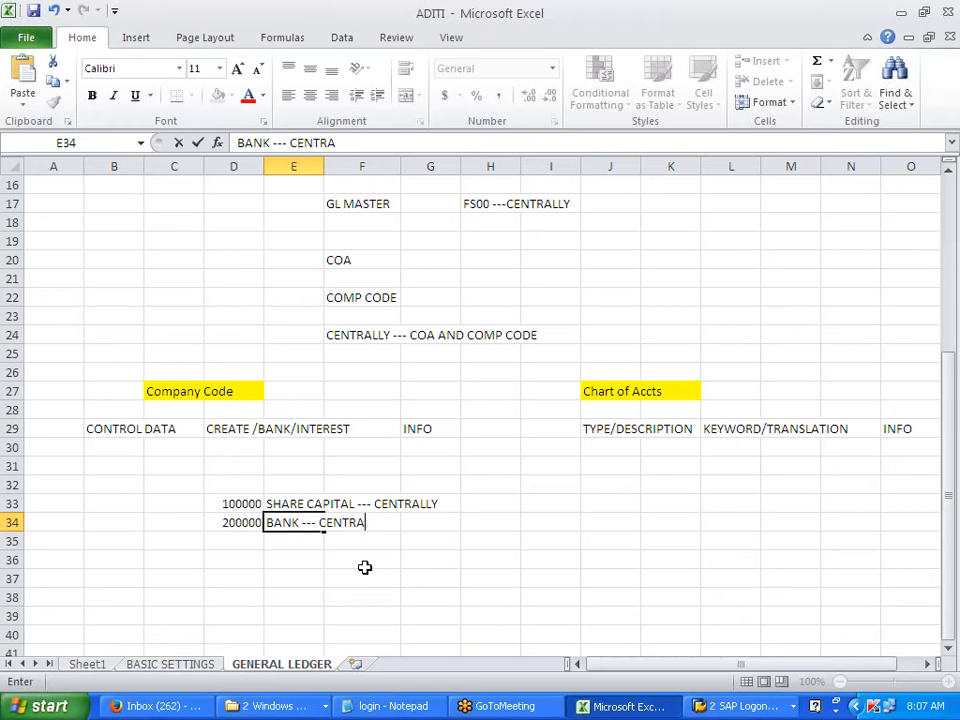
type("LLY")
left_click(365, 568)
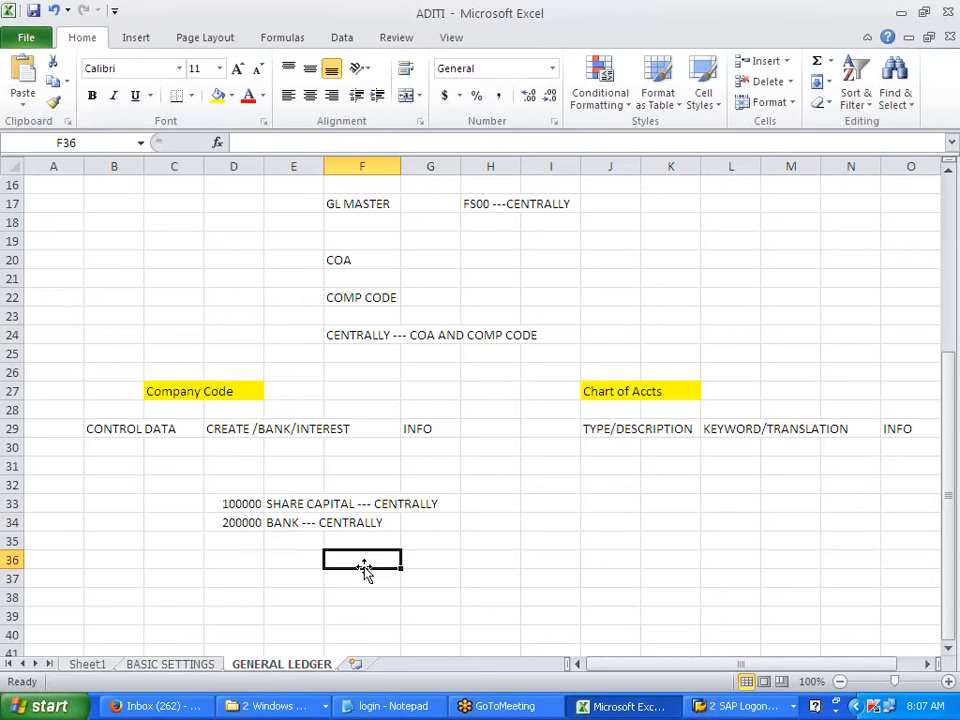
Switch back to SAP, open FSP0 - In Chart of Accounts and start creating G/L account 400000 in chart of accounts A400.
key("alt+Tab")
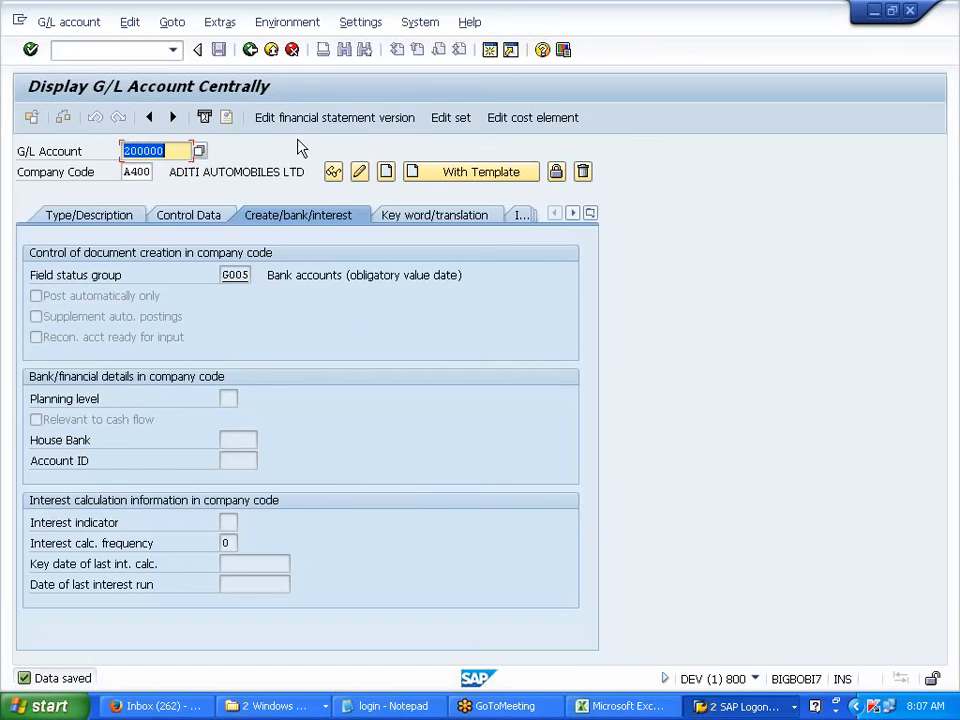
left_click(252, 50)
left_click(302, 458)
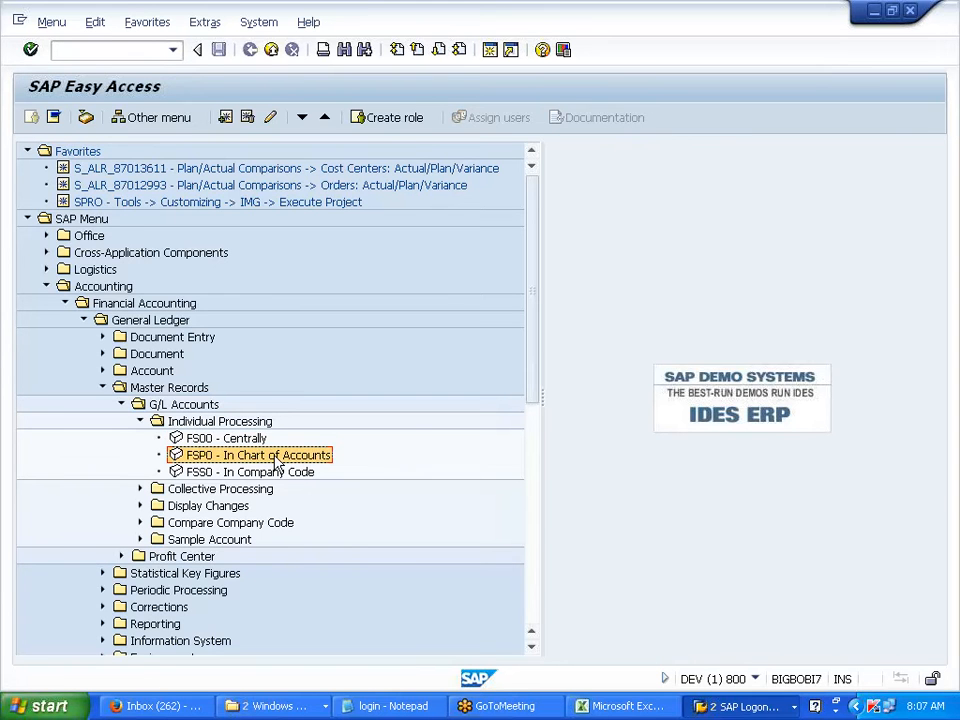
double_click(278, 459)
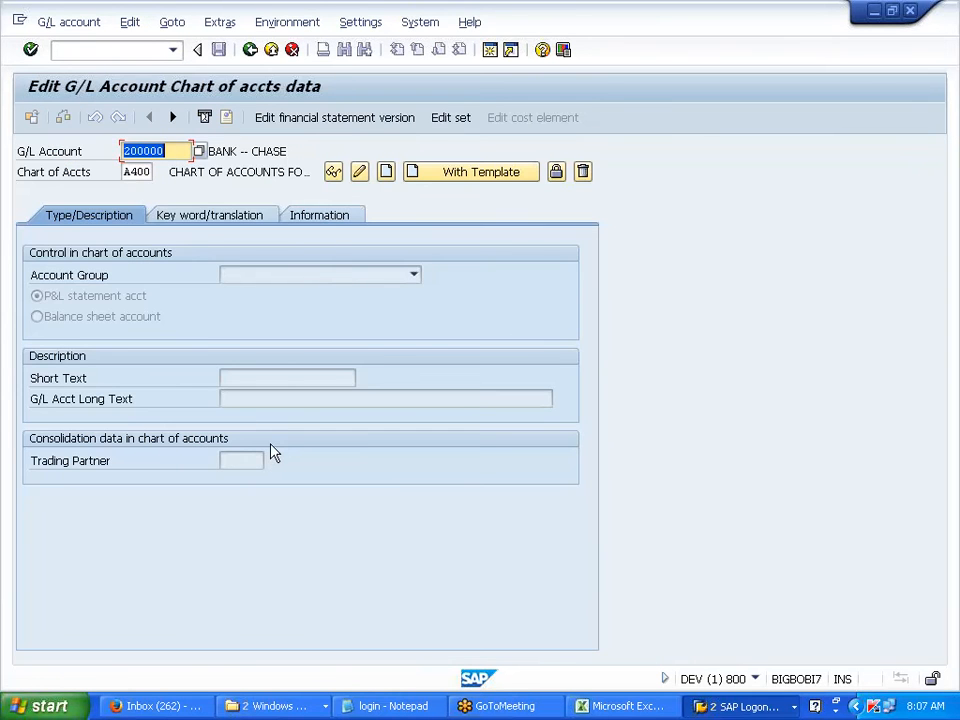
type("400000")
left_click(386, 173)
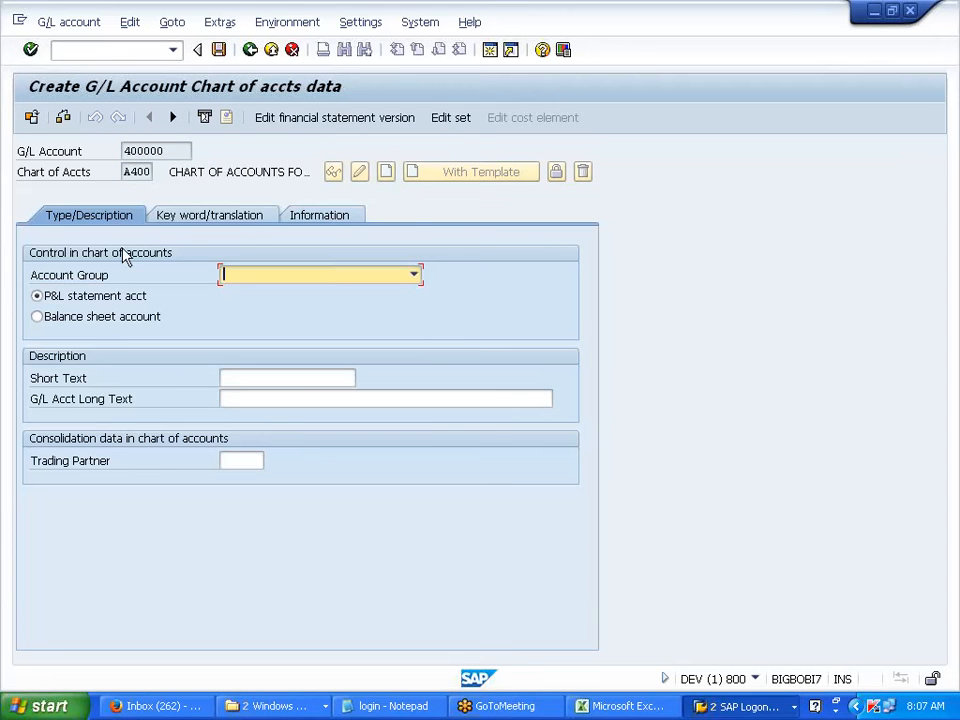
Assign account 400000 to the EXPS EXPENSES account group and set its Short Text to RENT.
left_click(414, 277)
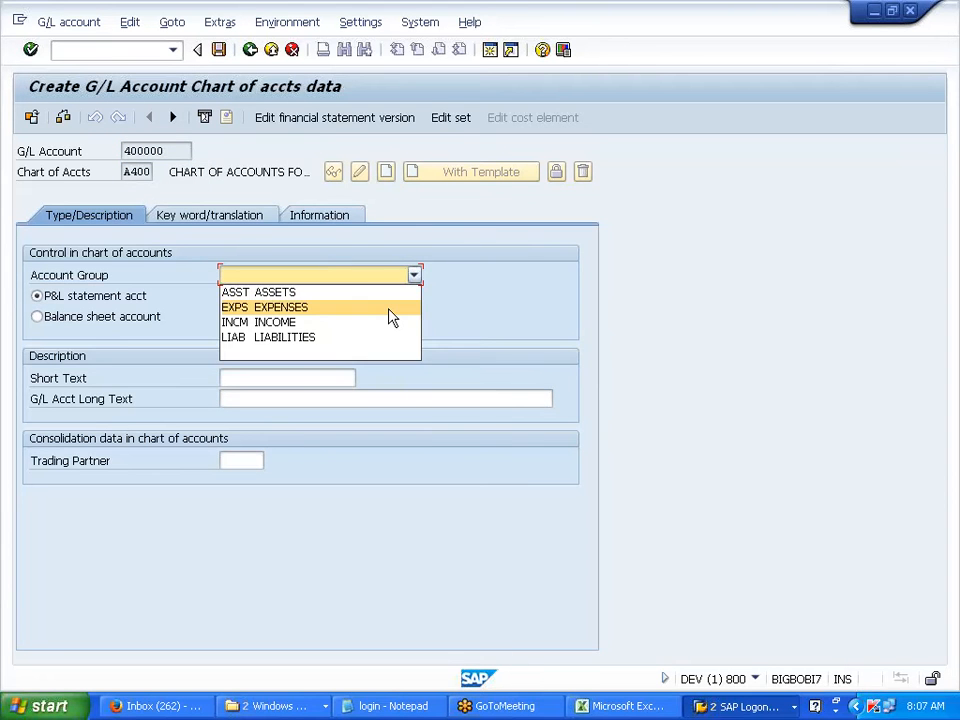
left_click(389, 310)
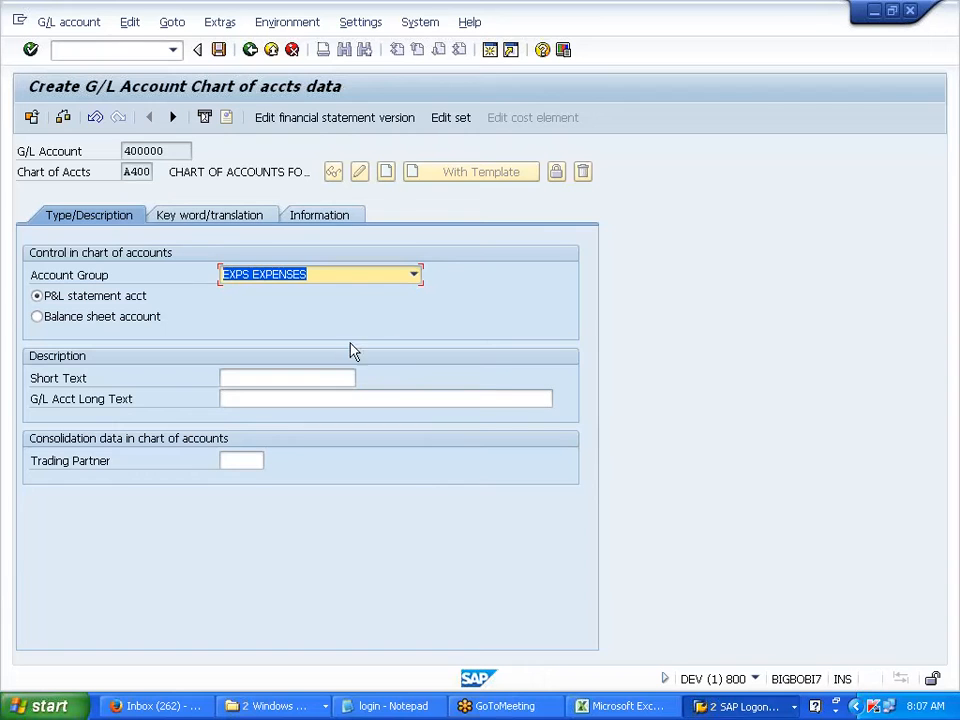
left_click(287, 378)
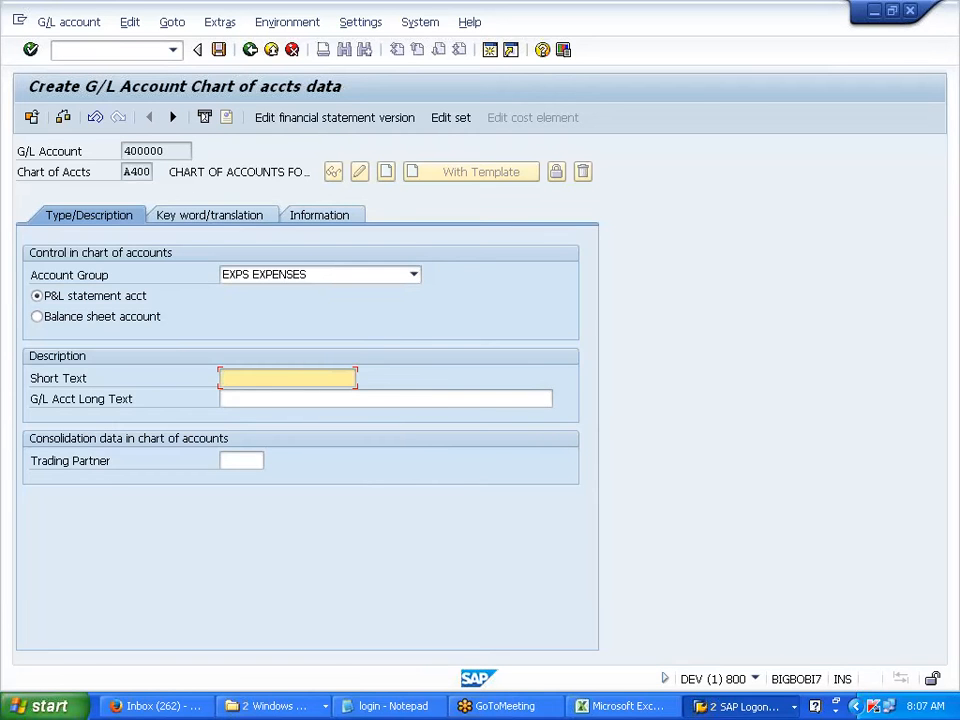
left_click_drag(166, 151, 123, 151)
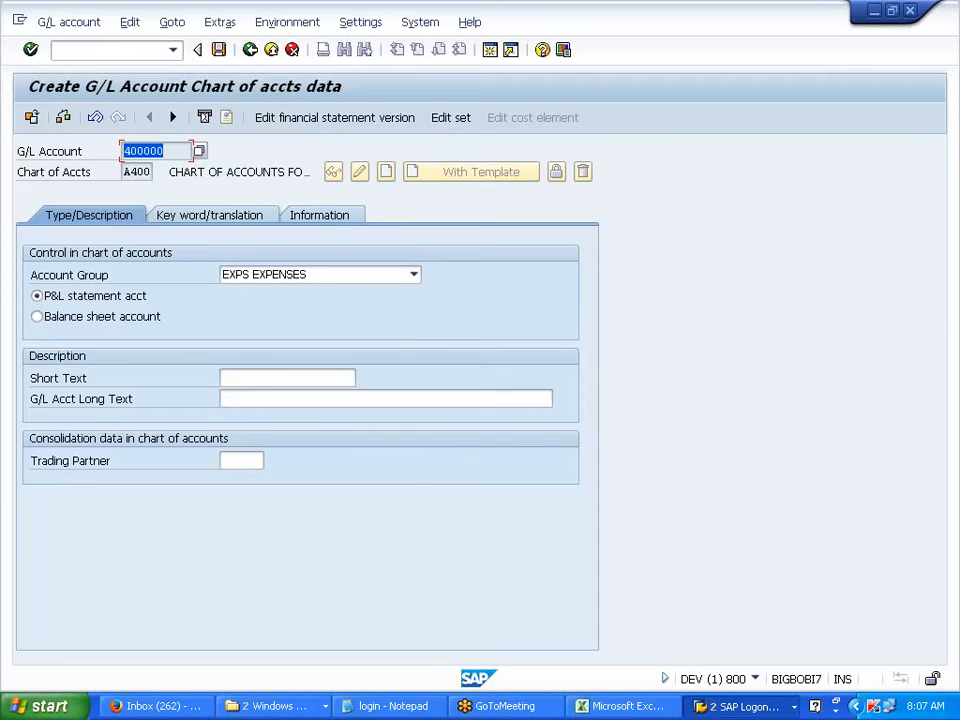
left_click(124, 151)
left_click(287, 378)
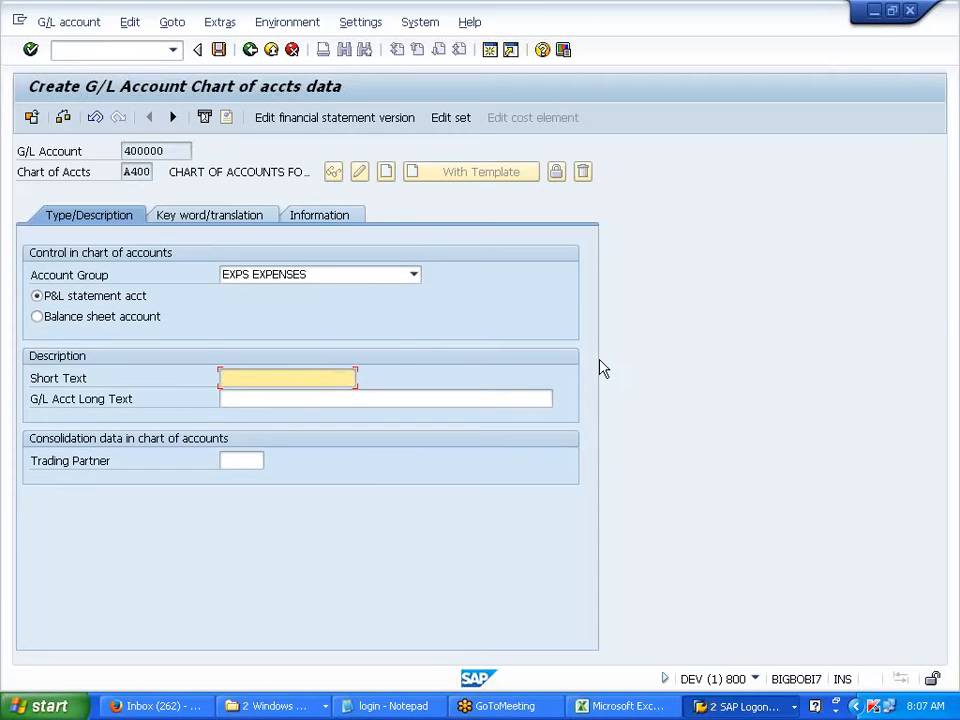
type("RENT")
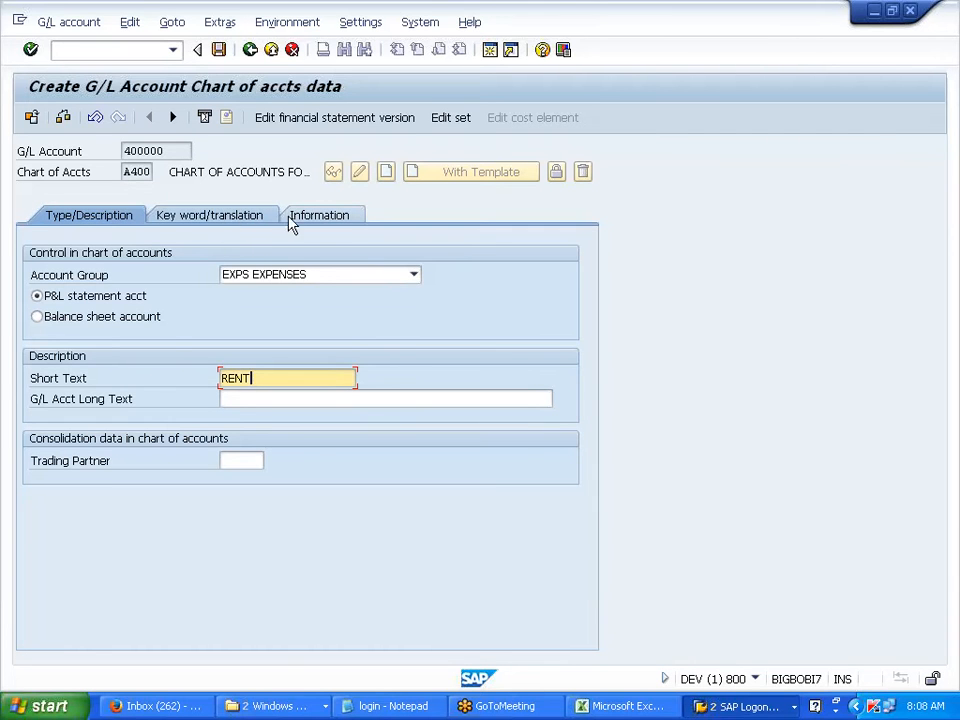
Review the keyword, translation and information data of account 400000, then save its chart of accounts data.
left_click(242, 220)
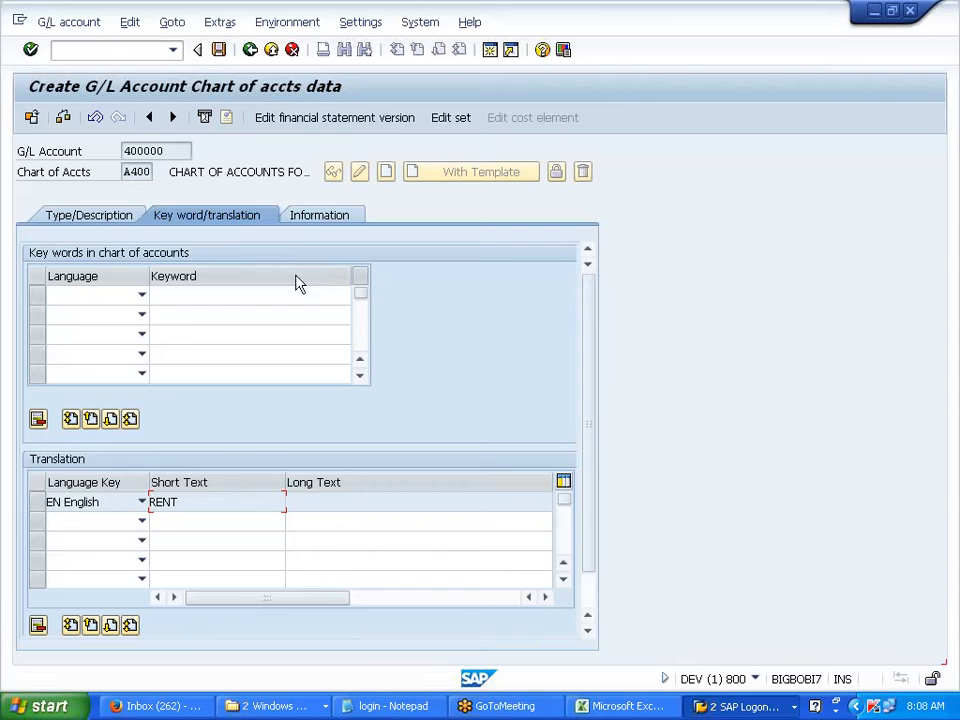
left_click(307, 219)
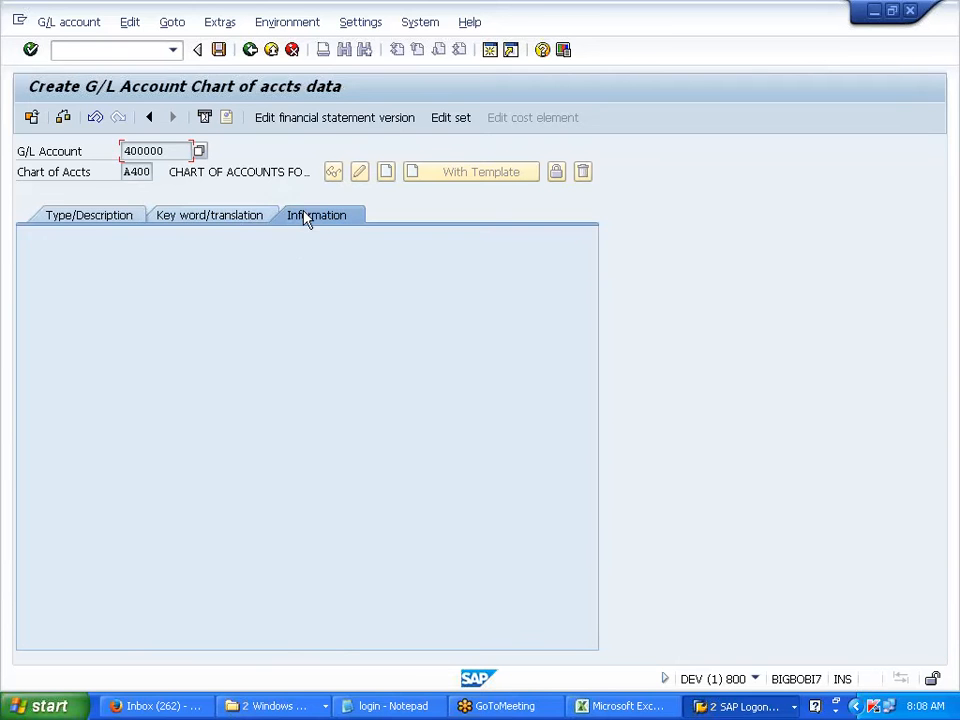
left_click(204, 220)
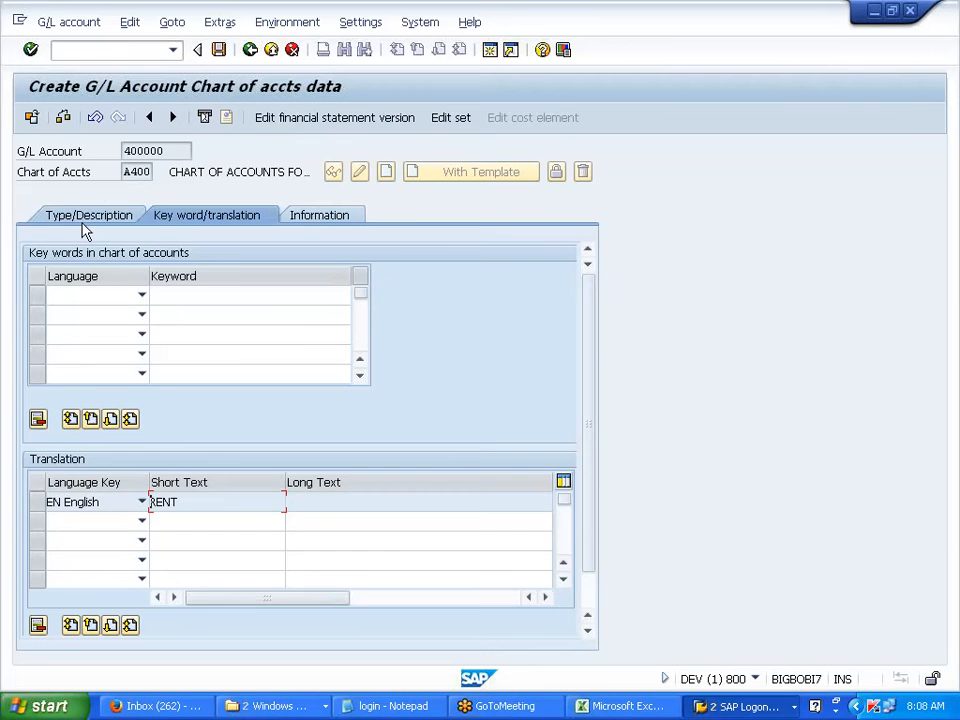
left_click(80, 205)
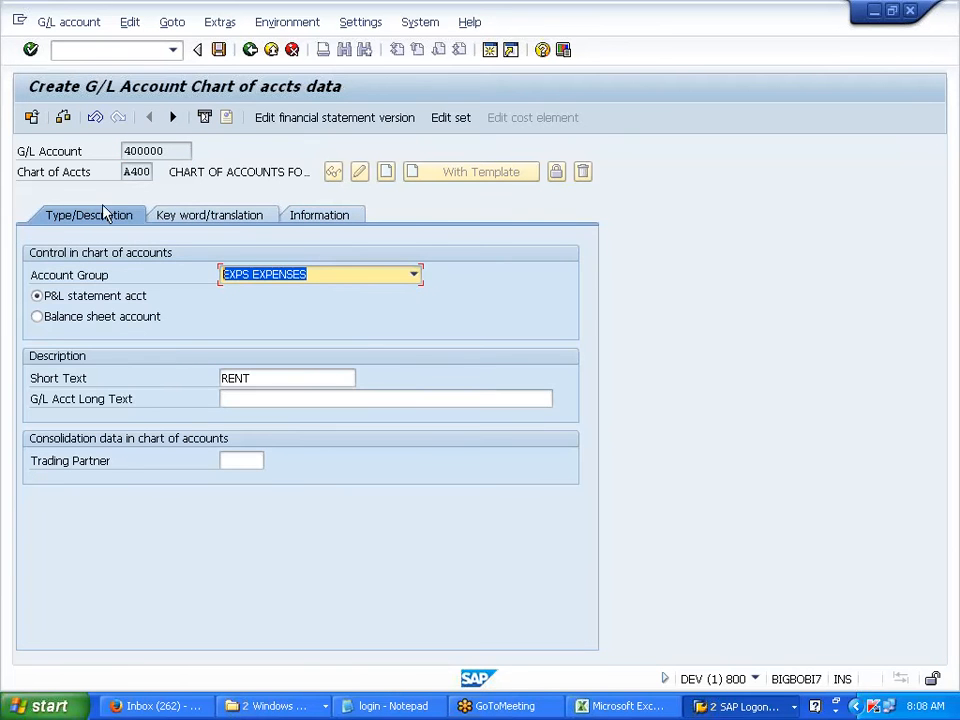
left_click(218, 49)
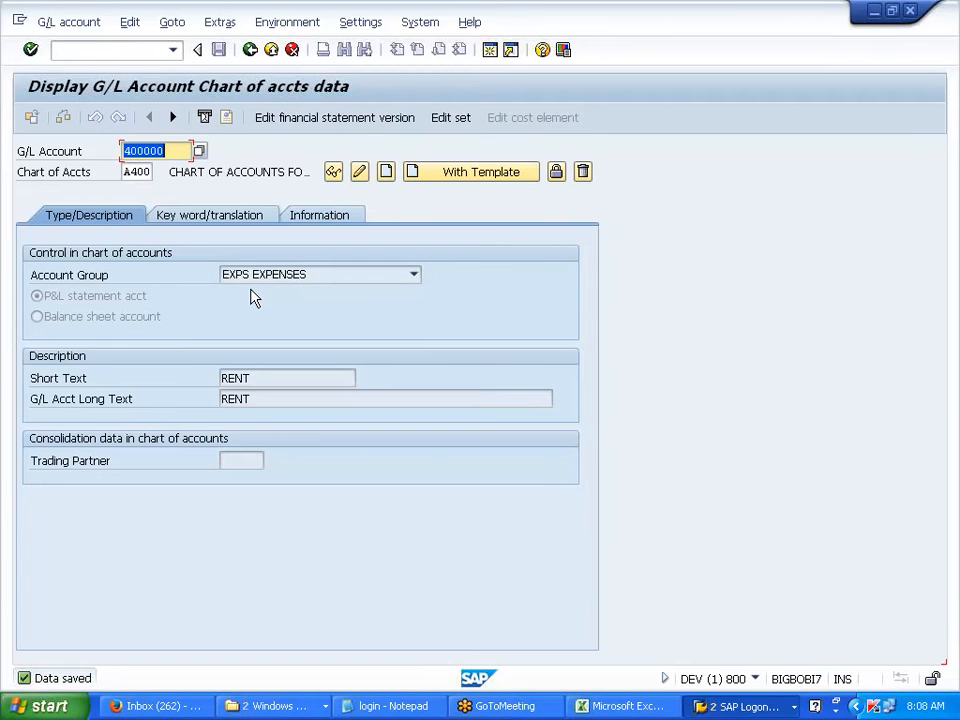
Switch to Excel and record 400000 with RENT -- COA in cells D35 and E35.
key("alt+Tab")
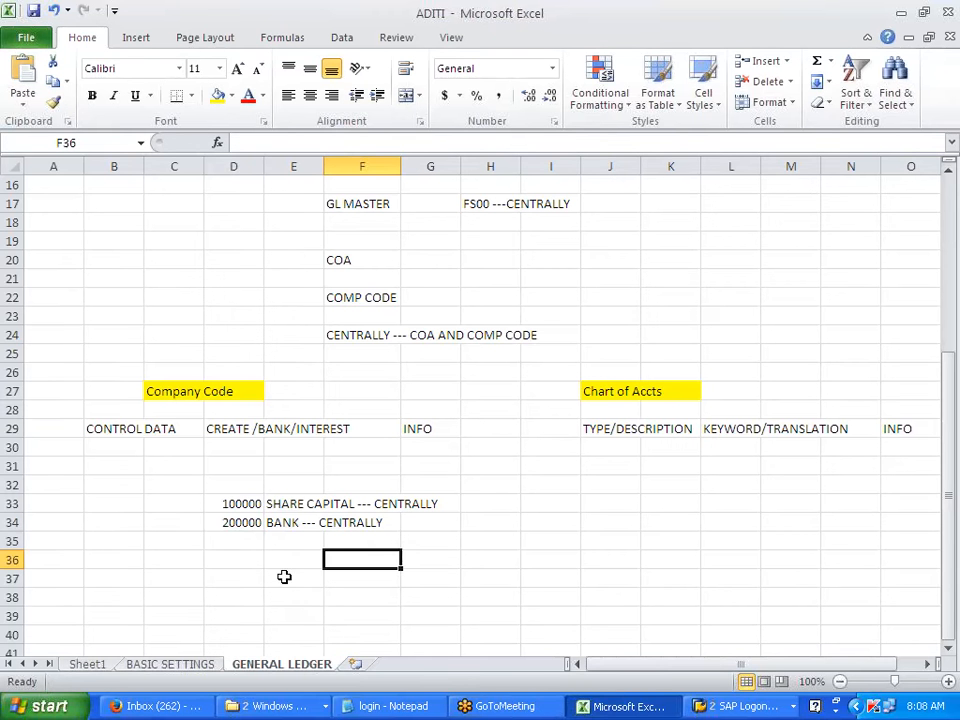
left_click(253, 540)
type("400000")
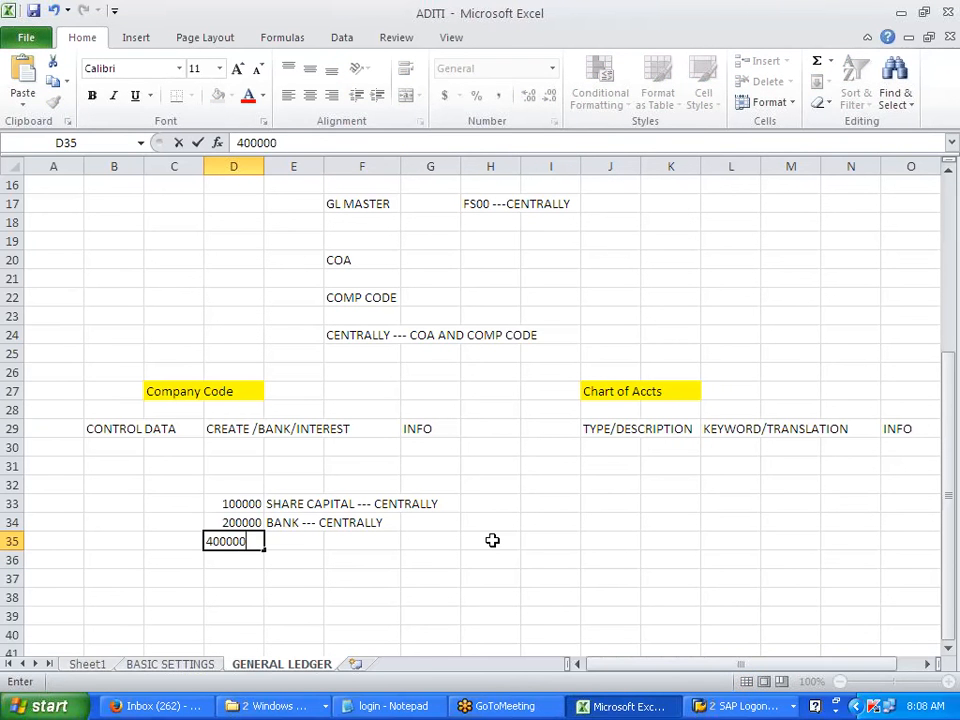
key("Tab")
type("R")
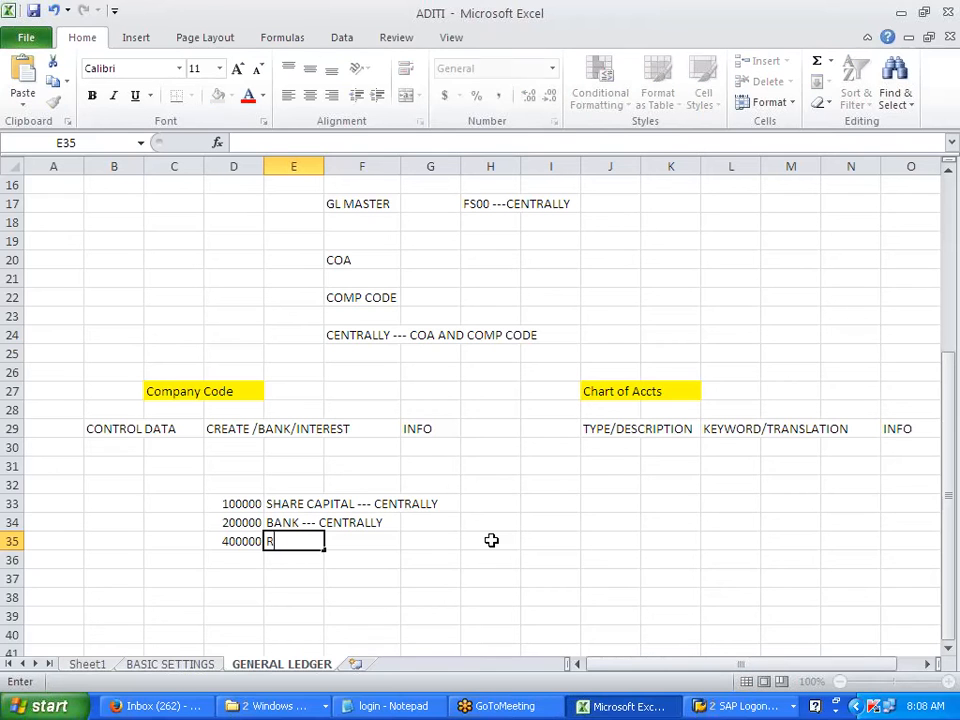
type("ENT -- COA")
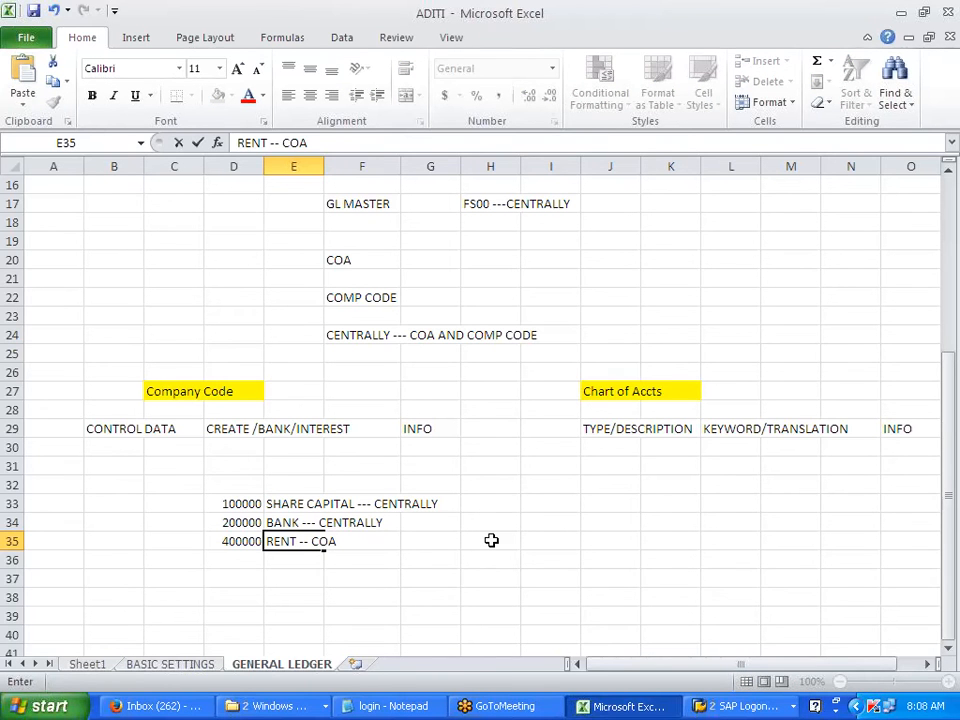
left_click(491, 540)
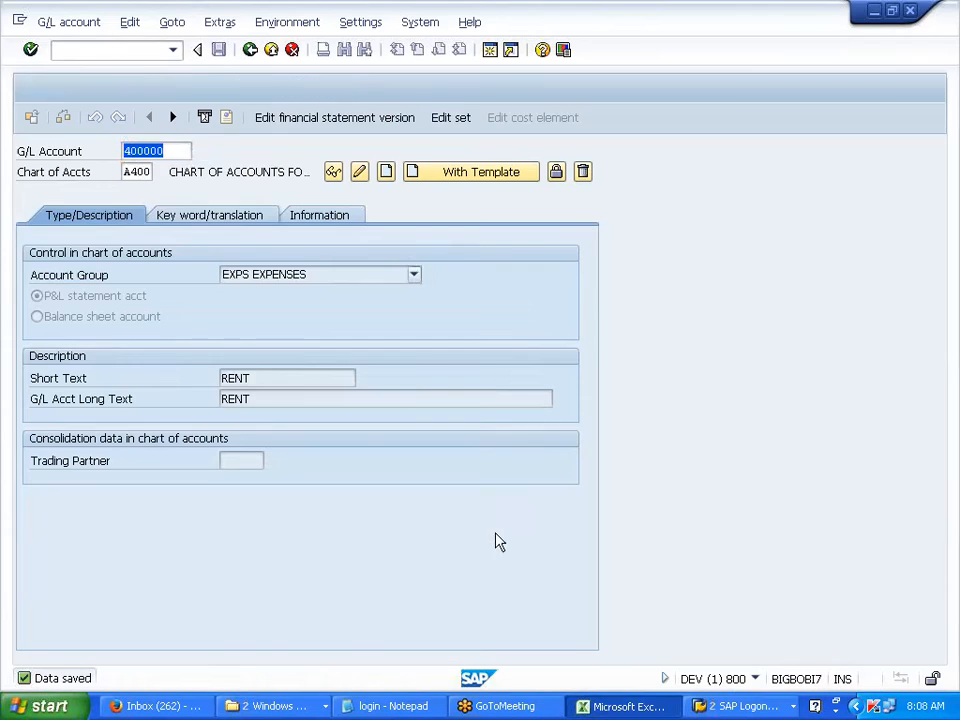
Switch back to SAP and examine the Chart of Accts assignment of account 400000.
key("alt+Tab")
left_click_drag(22, 174, 73, 179)
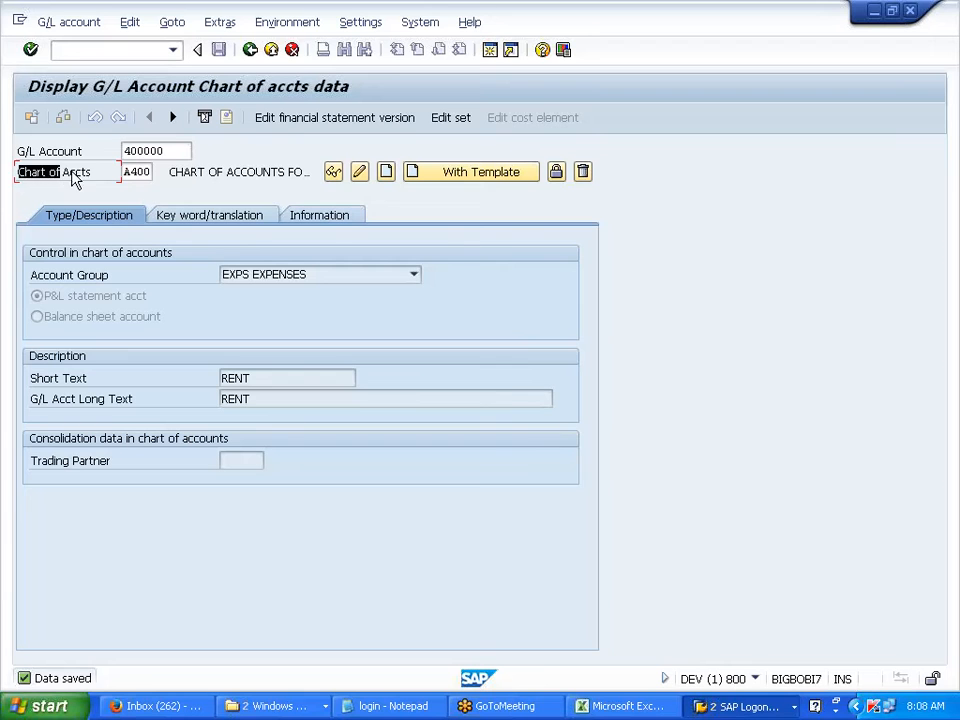
left_click(113, 178)
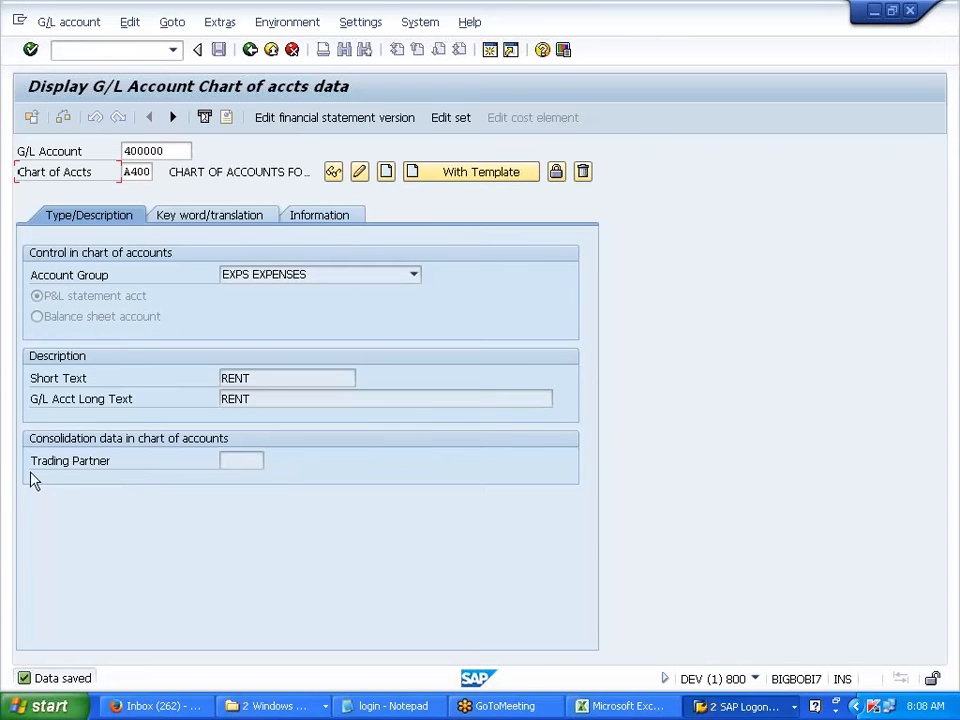
Open account 400000 for changes and browse the company IDs available for its Trading Partner field.
left_click_drag(32, 471, 152, 471)
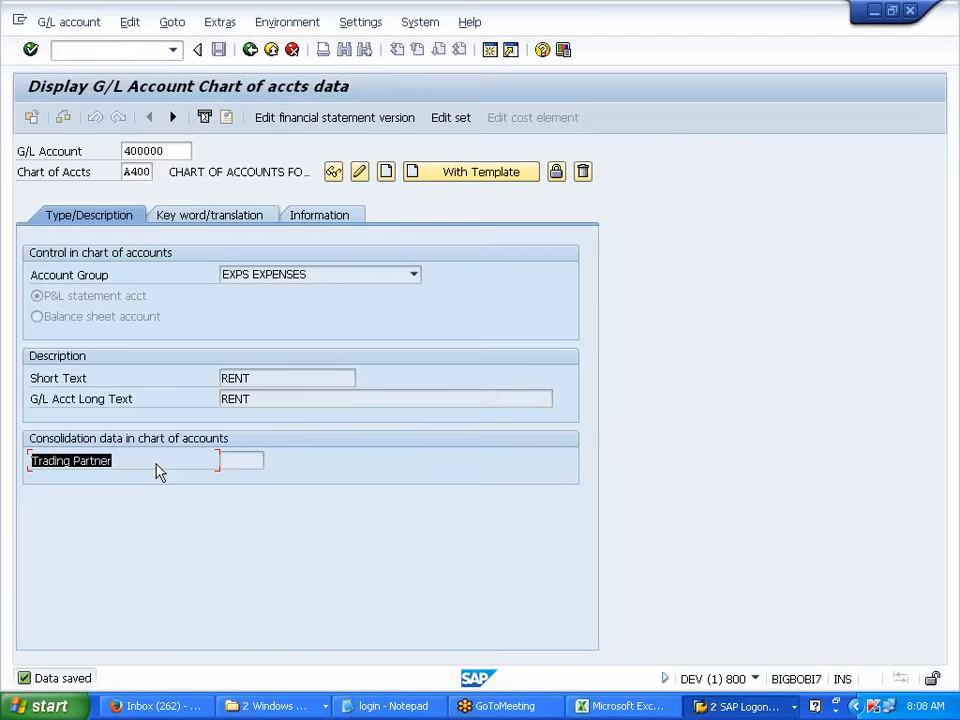
left_click(236, 497)
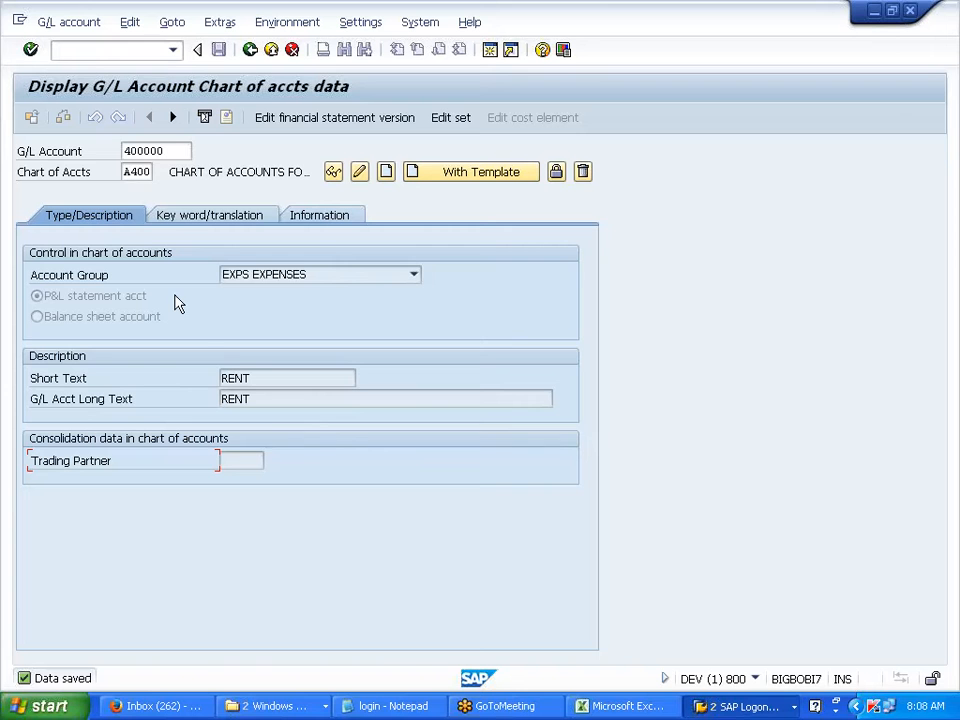
left_click(360, 173)
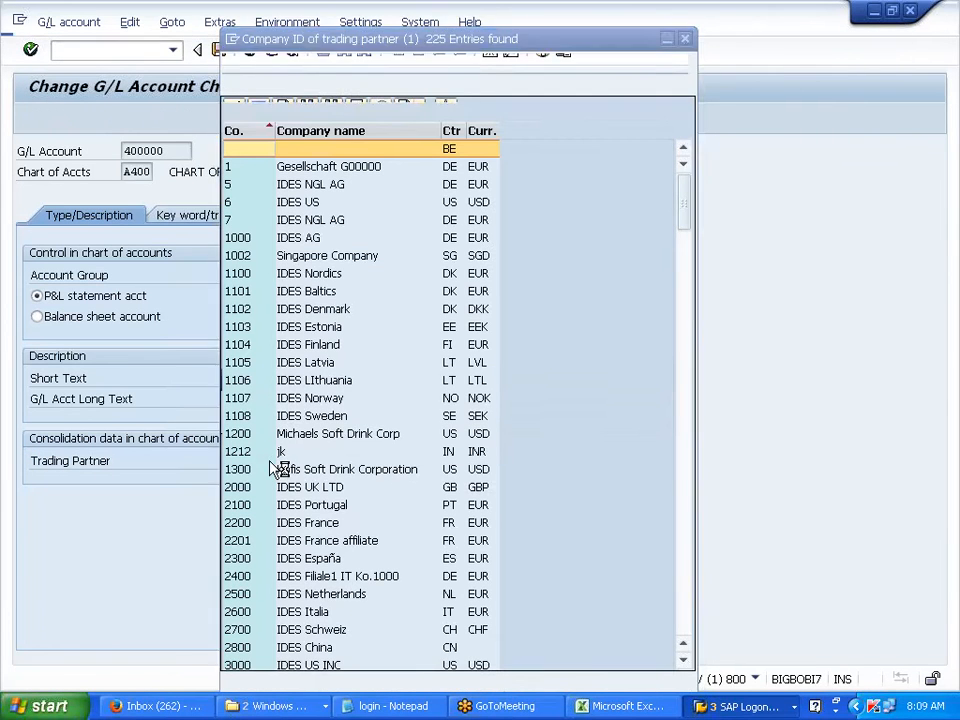
scroll(305, 457, "down", 2)
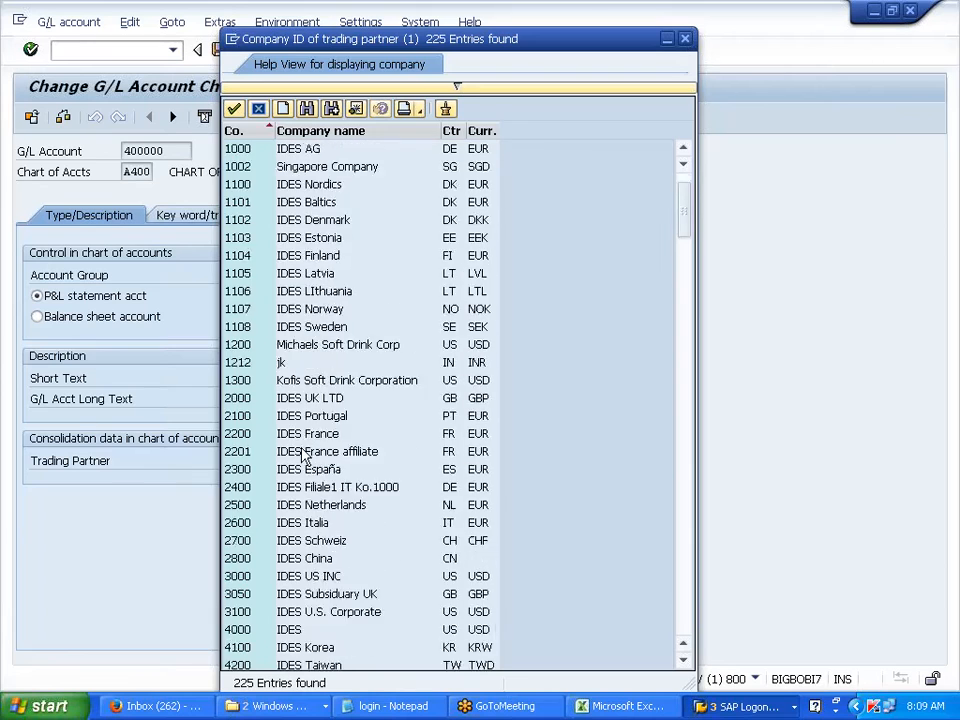
scroll(305, 457, "down", 15)
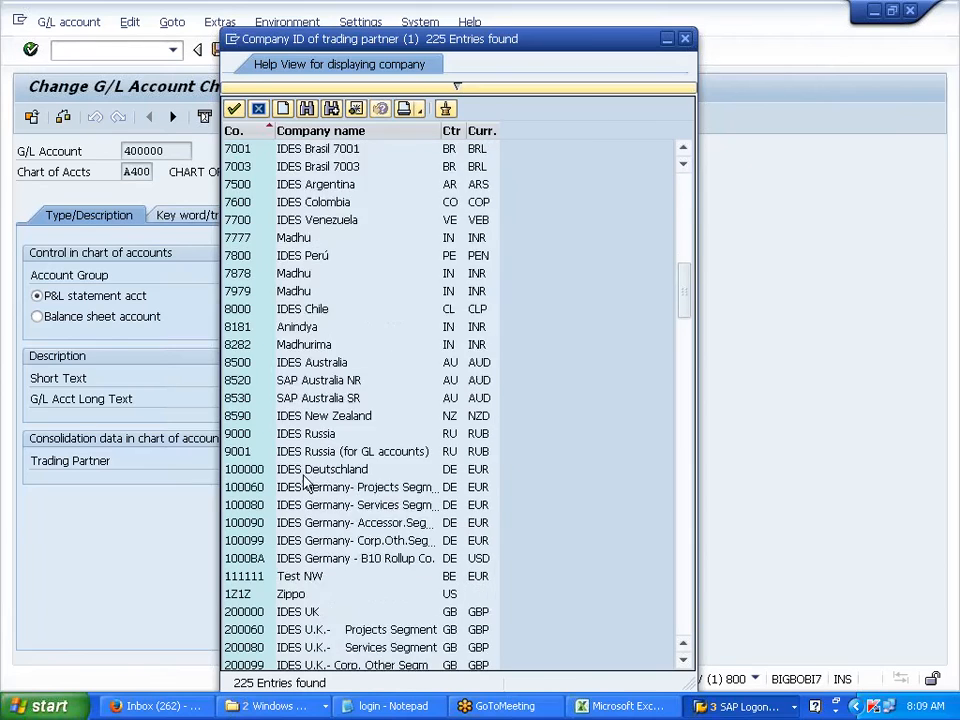
scroll(305, 483, "down", 15)
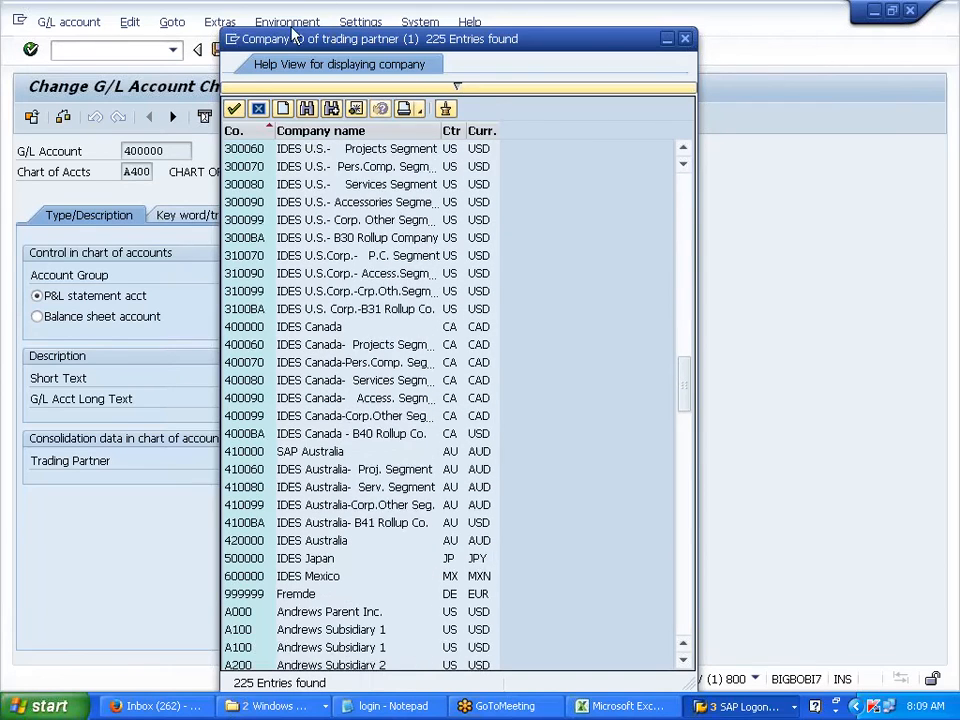
Search the trading partner list for ADITI, close it without choosing a company, and leave the account maintenance.
left_click(308, 110)
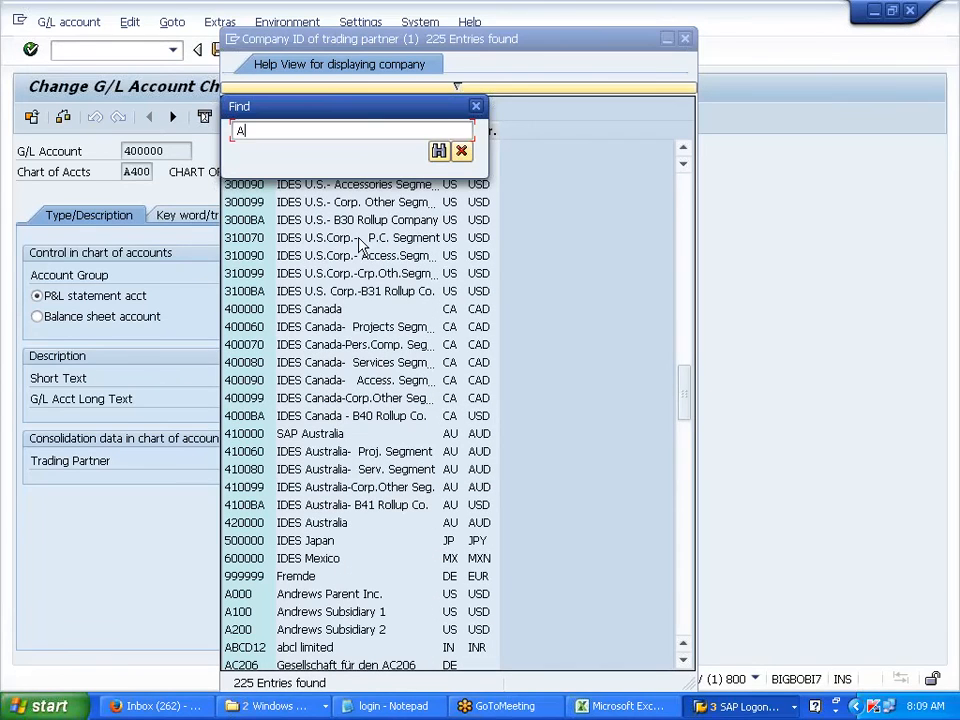
key("Return")
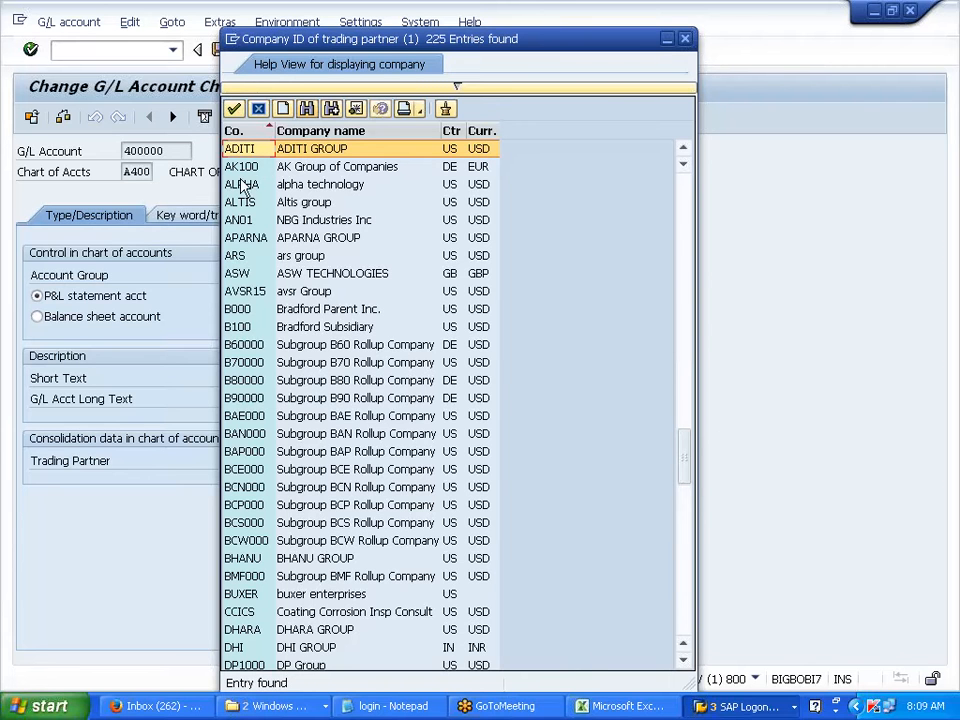
left_click(686, 39)
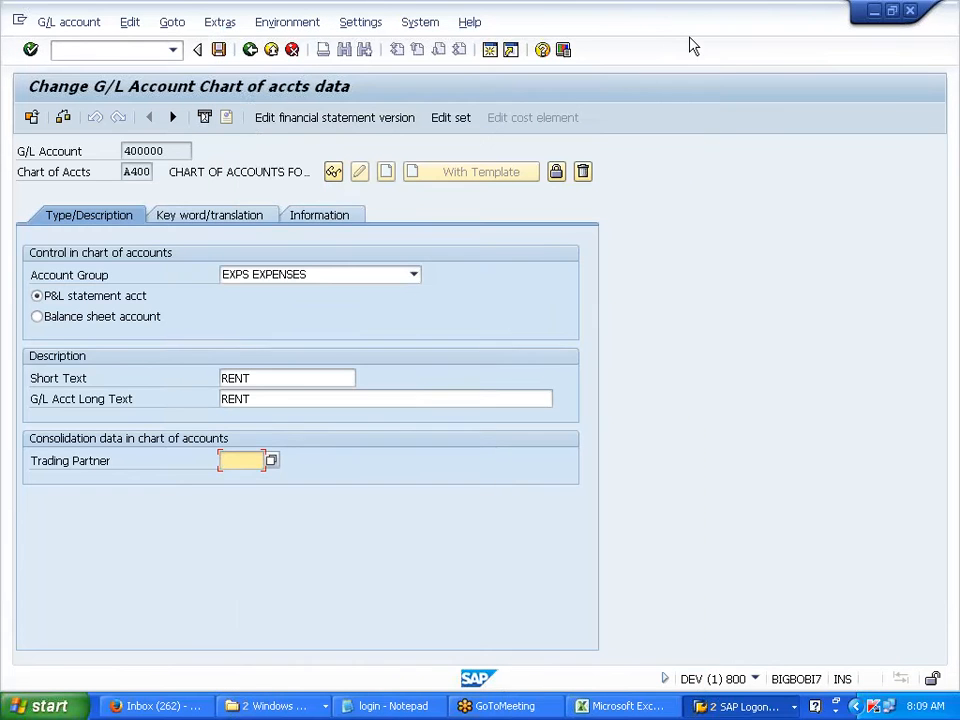
left_click(249, 50)
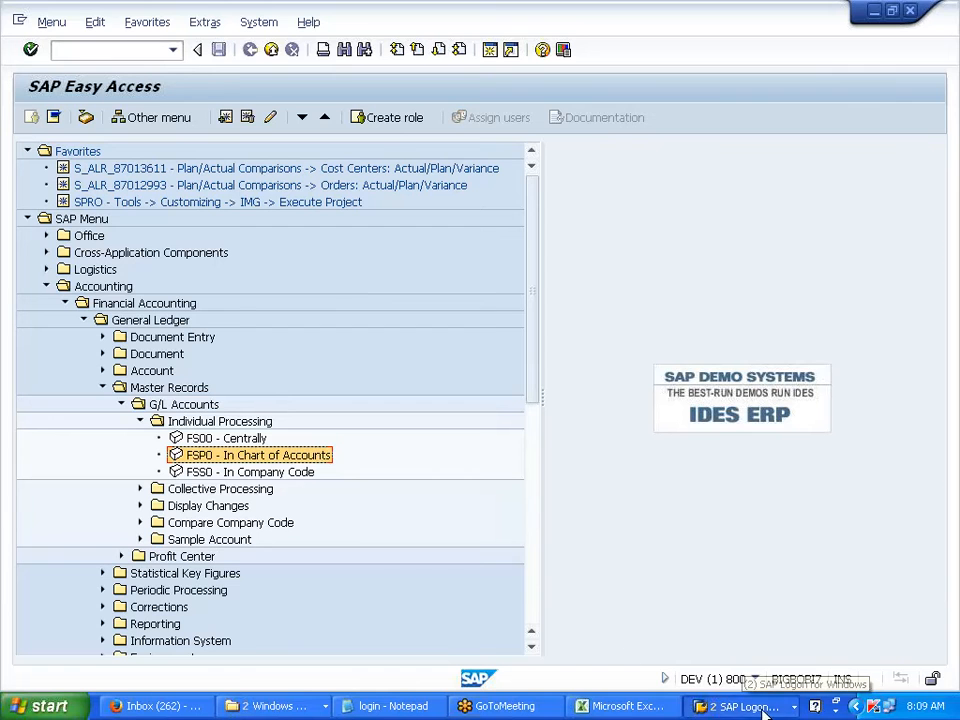
Switch to Excel and enter the heading JOURNAL ENTRY in cell C38 of the GENERAL LEDGER sheet.
left_click(650, 708)
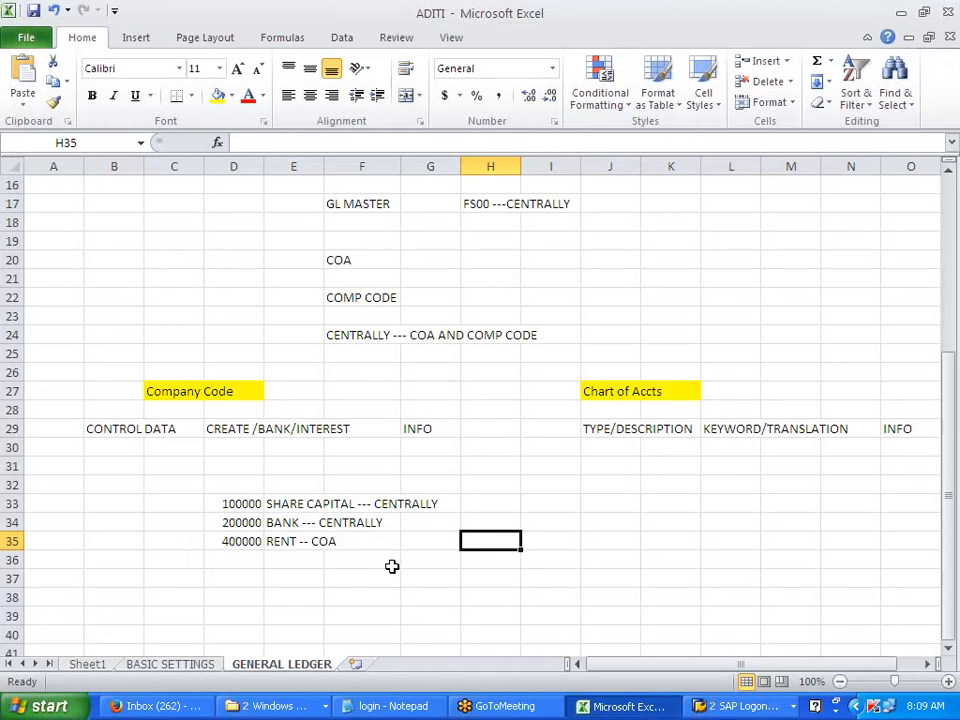
scroll(352, 540, "down", 2)
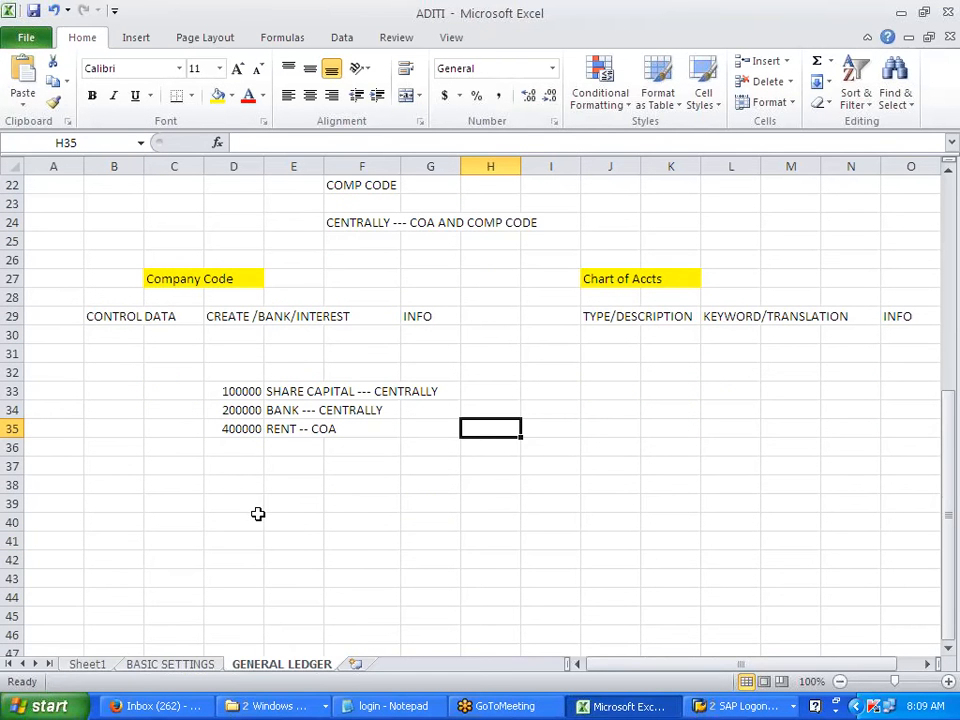
left_click(187, 489)
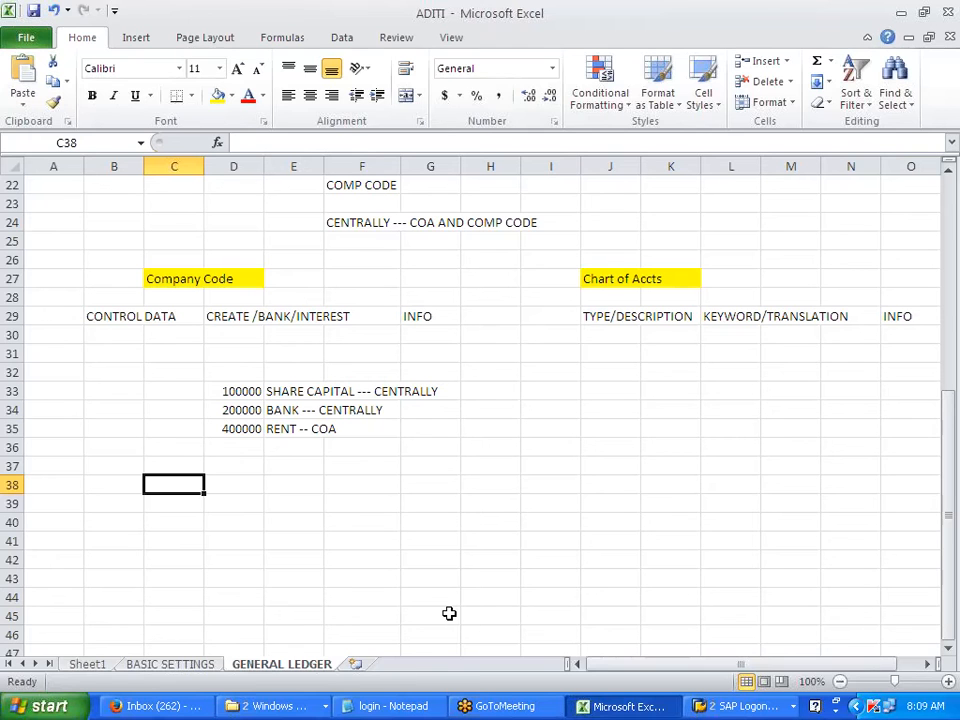
type("JOURNAL")
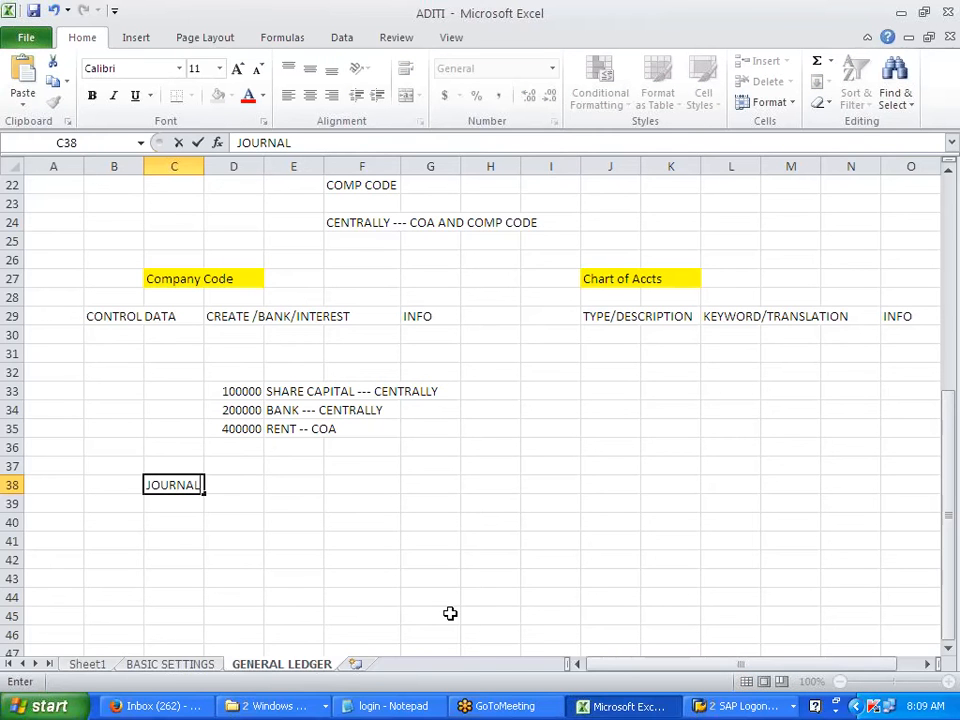
type(" ENTRY")
key("Return")
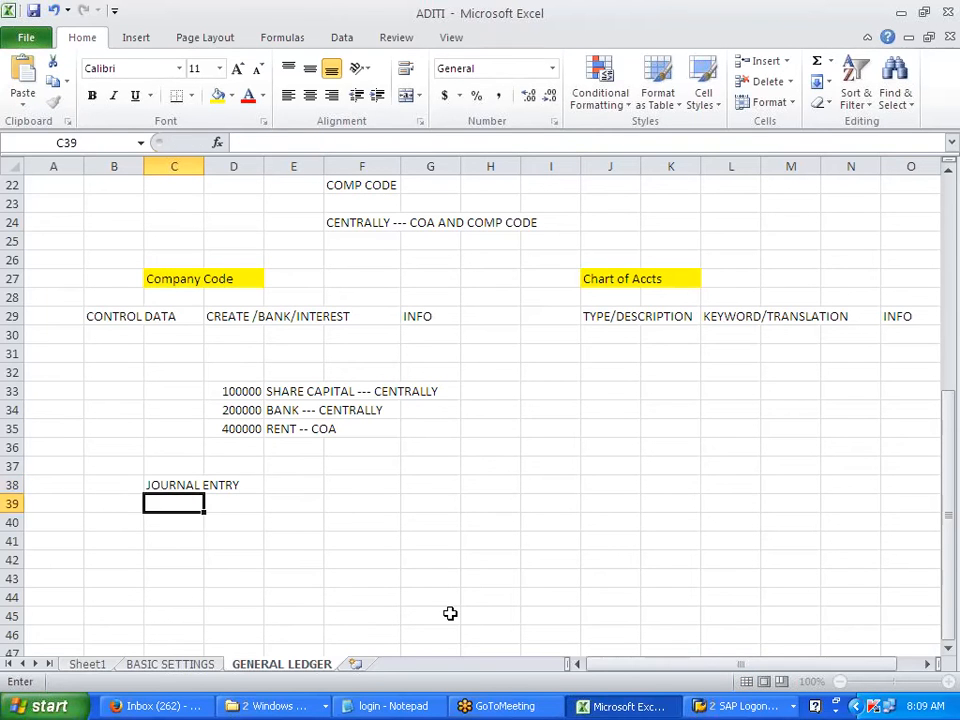
Enter the journal lines BANK in cell C40 and TO SHARE CAPITAL in cell C41.
key("Return")
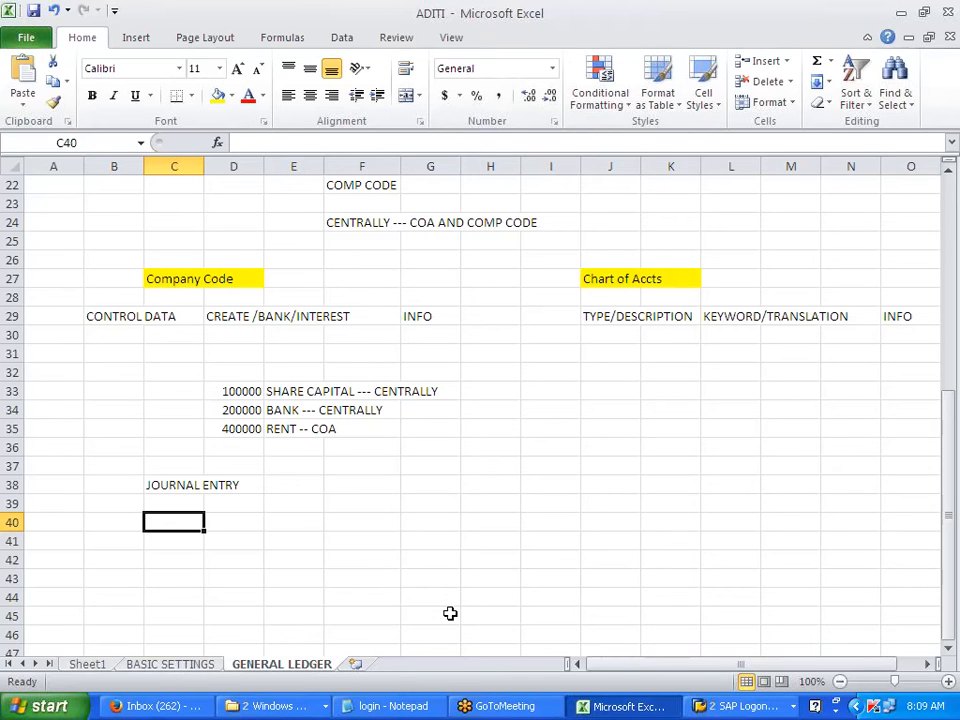
type("BANK")
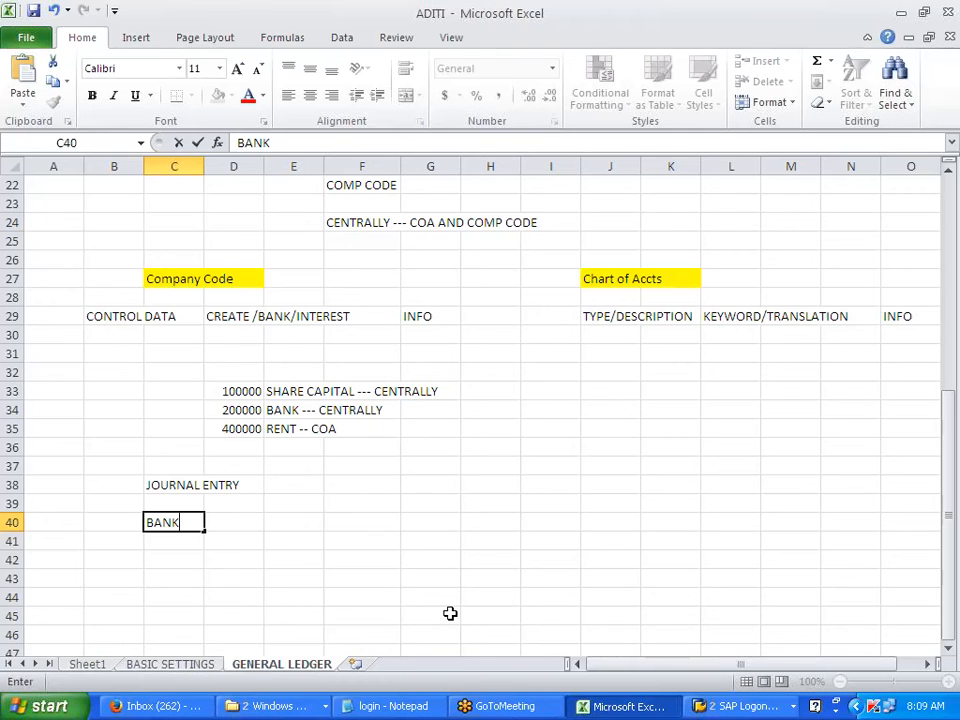
key("Return")
type("TO S")
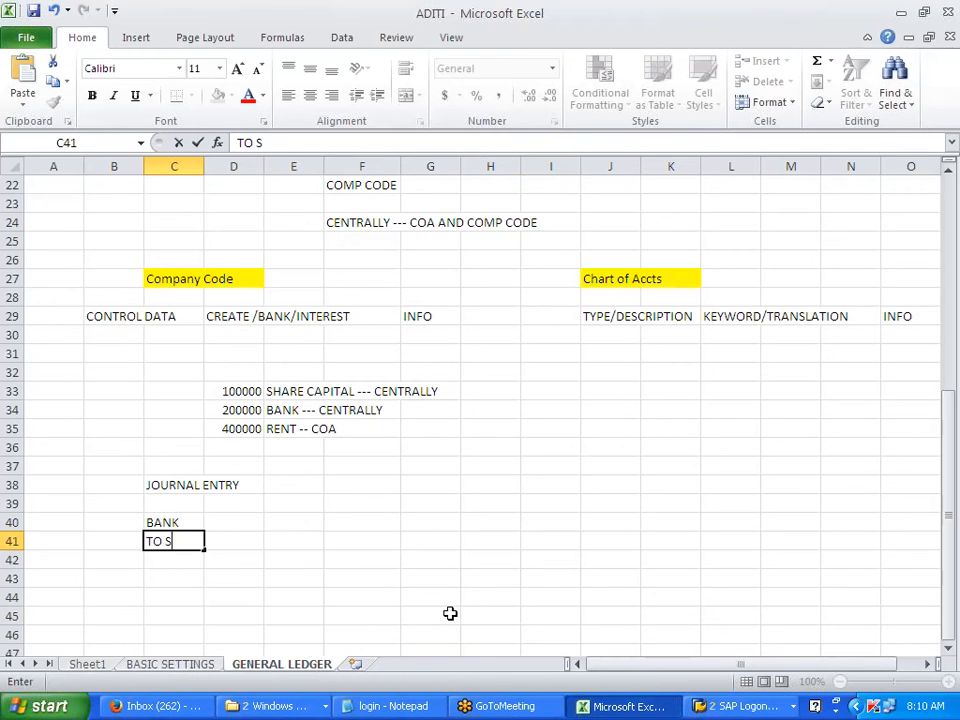
type("HARE C")
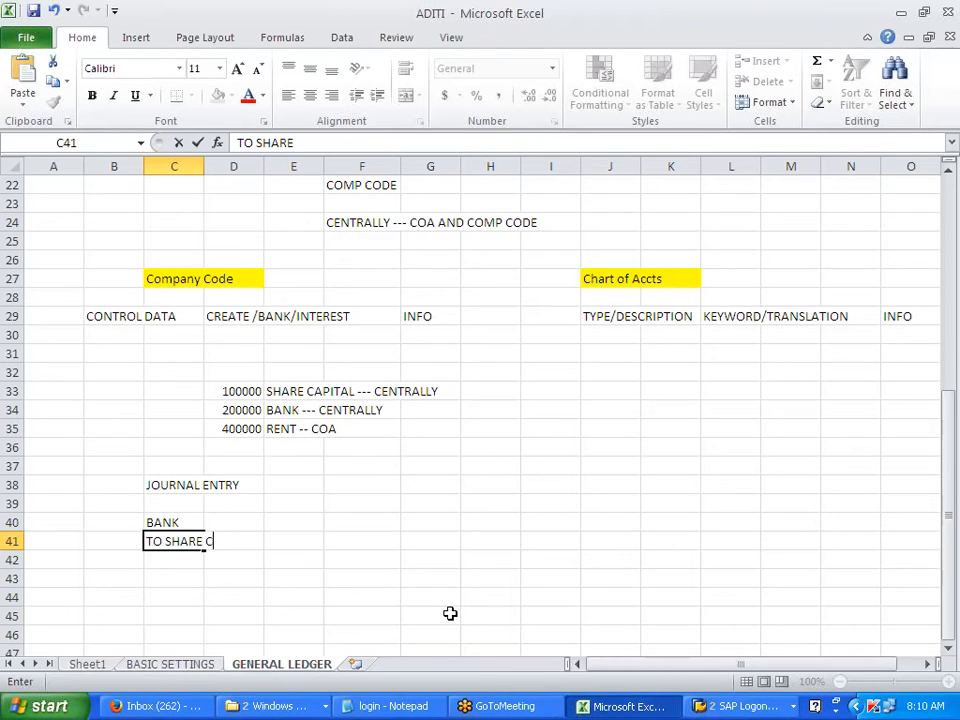
type("APITAL")
Mark the BANK line as DR in cell B40 and the share capital line as CR in cell B41.
key("Left")
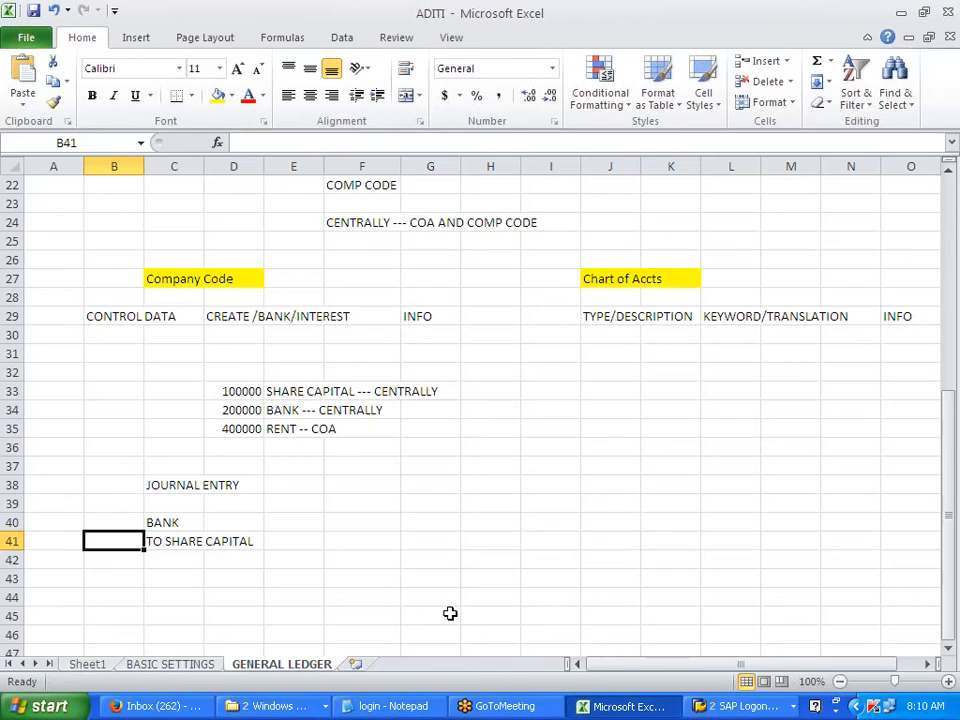
key("Up")
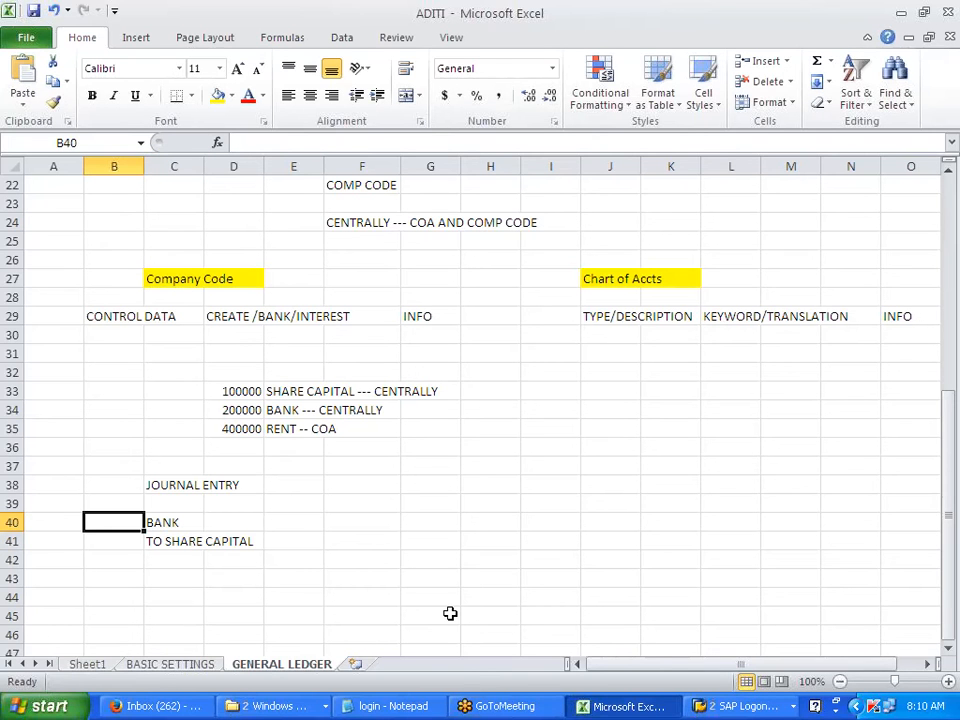
type("DR")
key("Return")
type("CR")
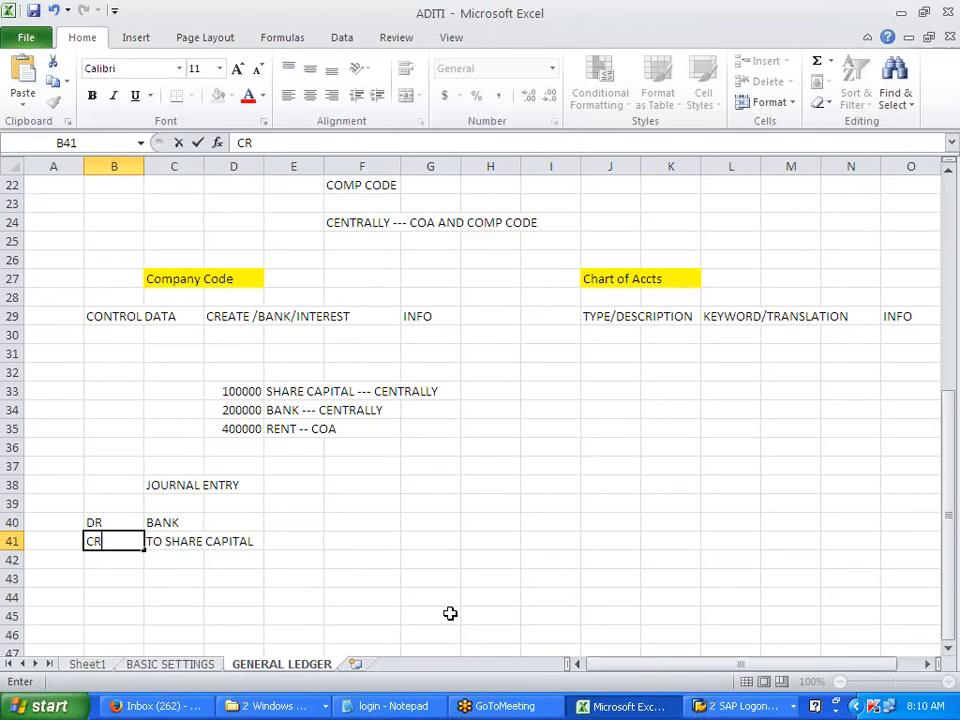
Enter 40 beside the debit line in cell A40 and 50 beside the credit line in cell A41.
key("Up")
key("Right")
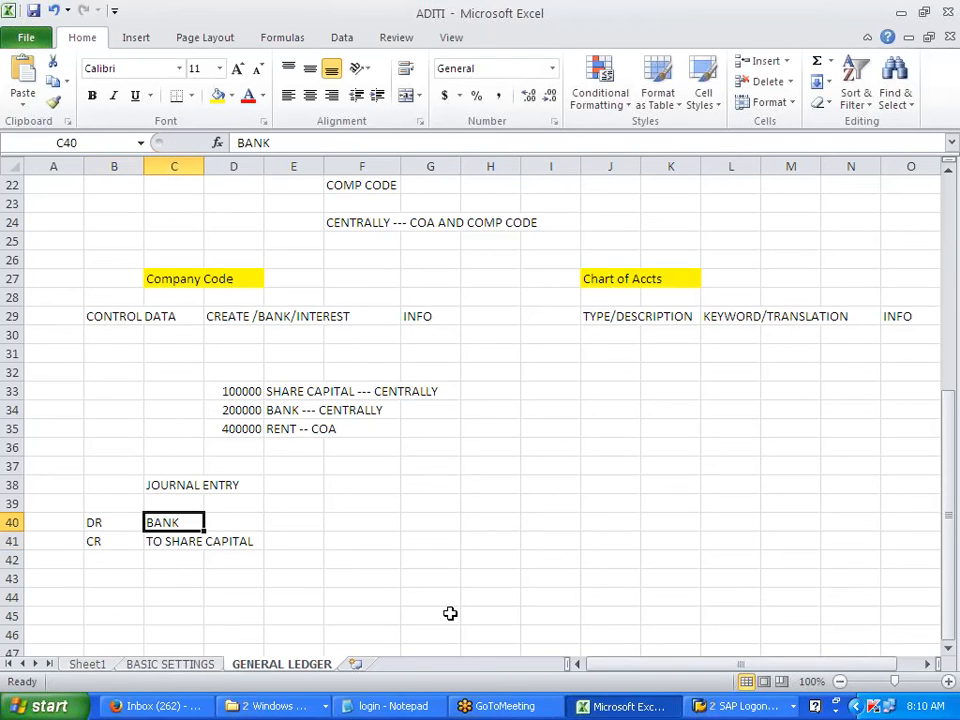
key("Left")
key("Left")
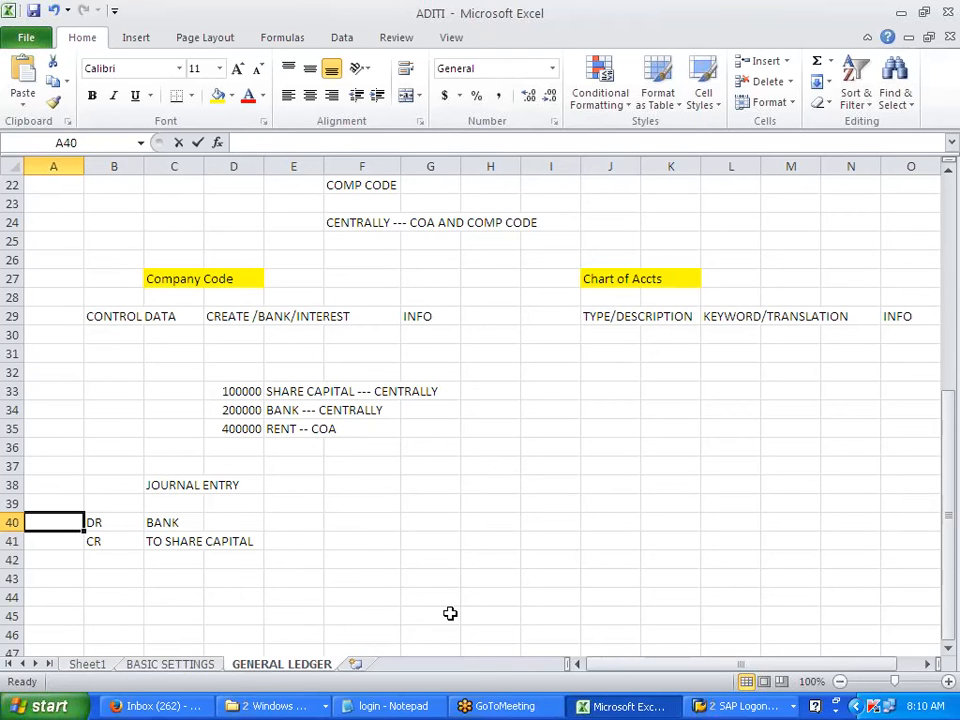
type("40")
key("Return")
type("50")
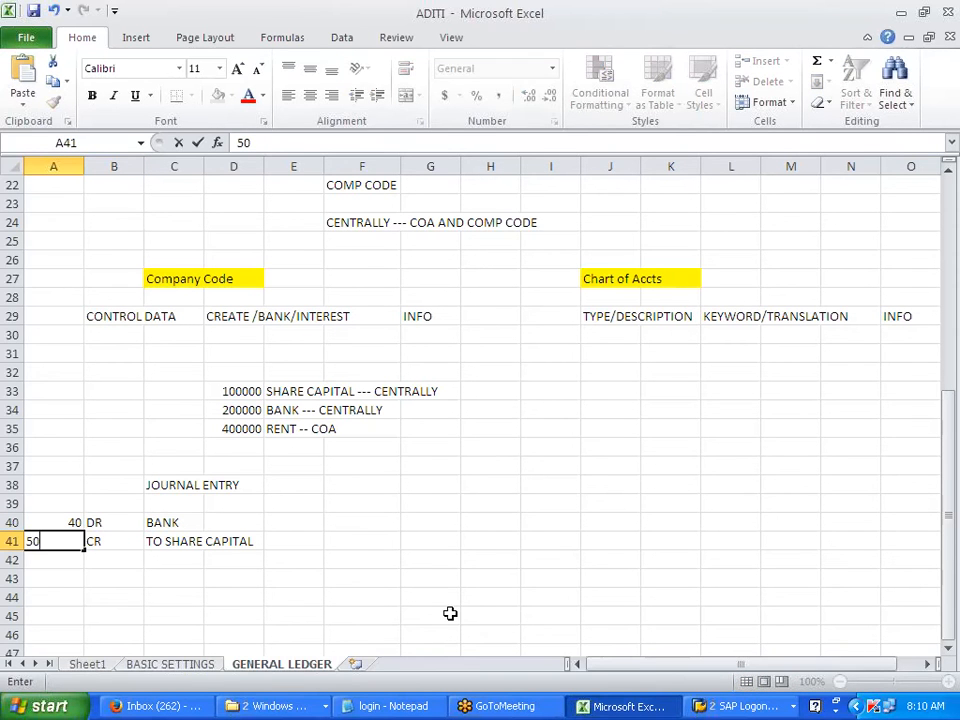
left_click(450, 613)
Label the 40 and 50 codes with the heading POSTING KEYS in cell A39.
left_click(51, 500)
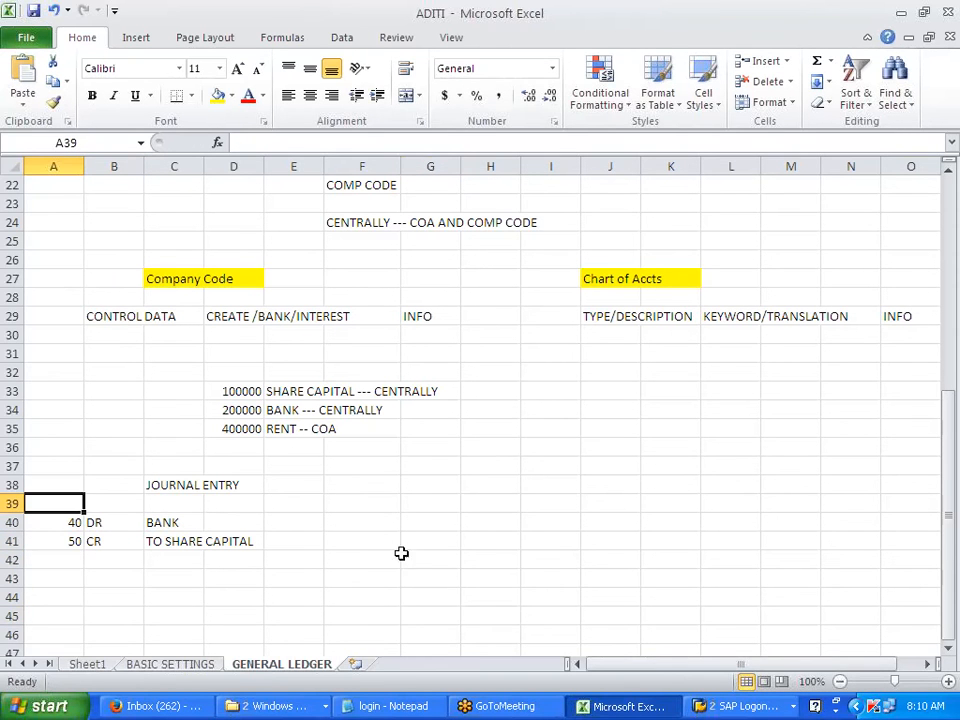
type("POSTI")
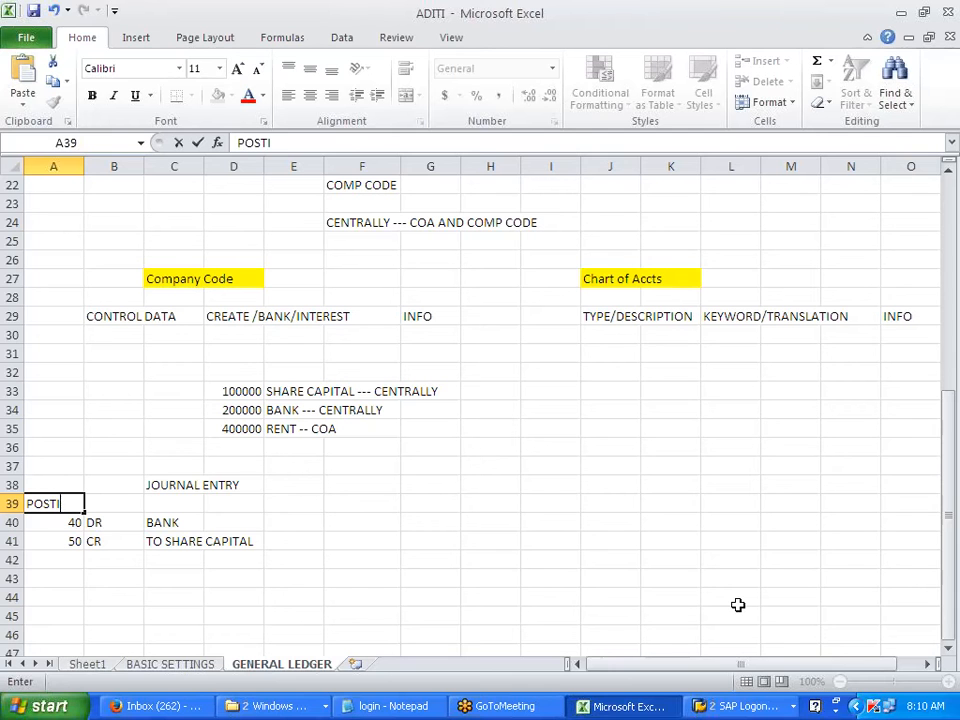
type("NG KEYS")
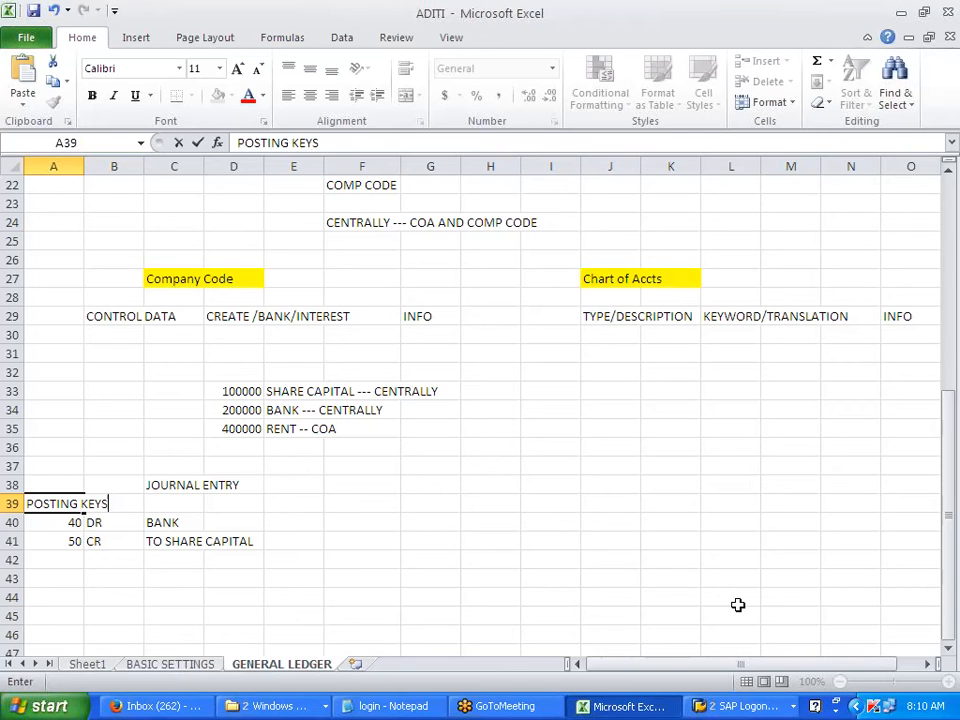
left_click(738, 604)
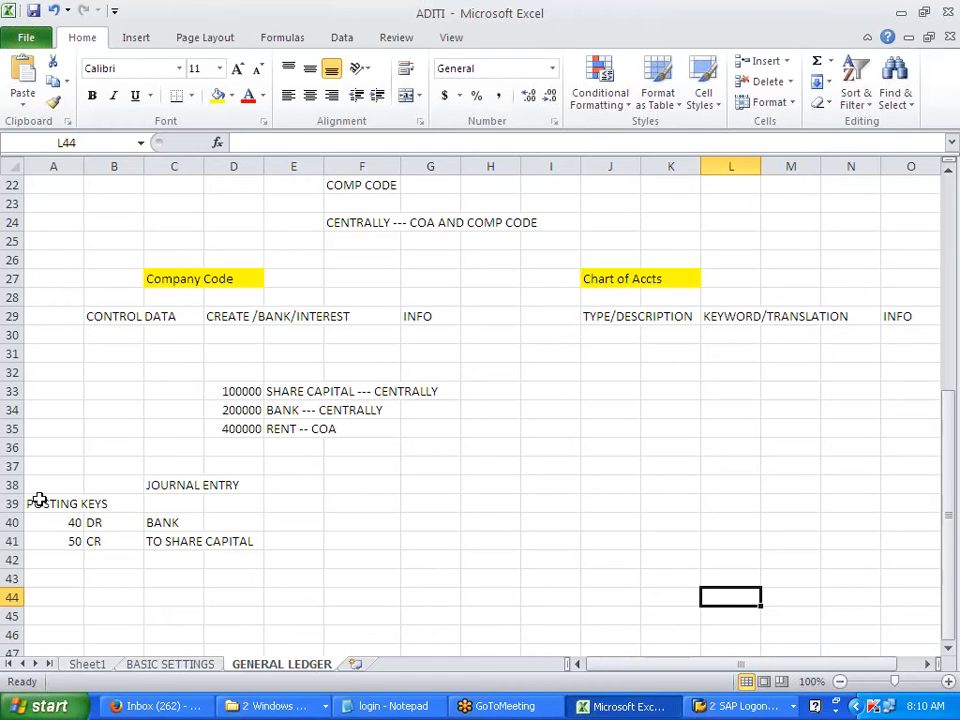
Move the posting keys and journal lines block A39:D41 down one row so that it starts in cell A40.
left_click_drag(39, 499, 246, 536)
key("ctrl+c")
left_click(76, 524)
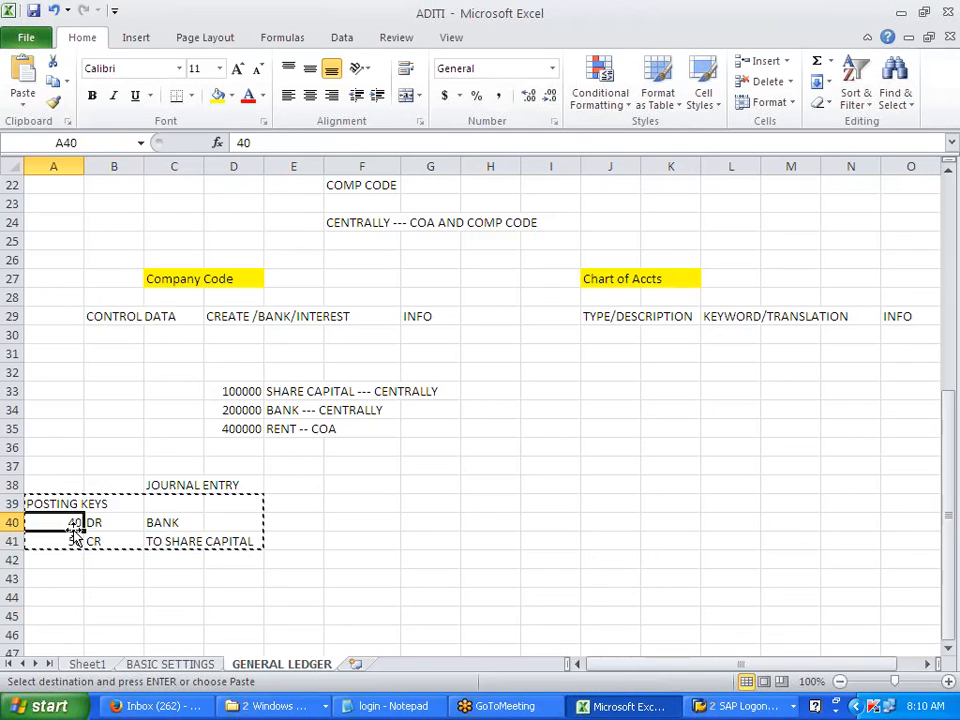
key("Return")
left_click(360, 617)
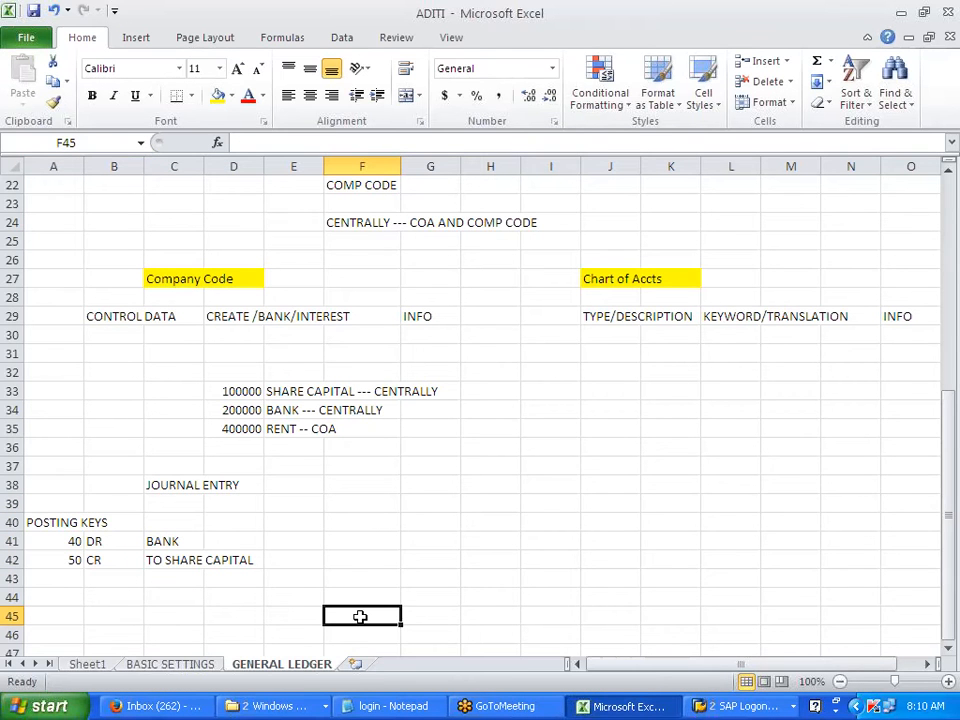
Note the posting transactions F-02/FB50 in cell C40 above the BANK line.
left_click(184, 522)
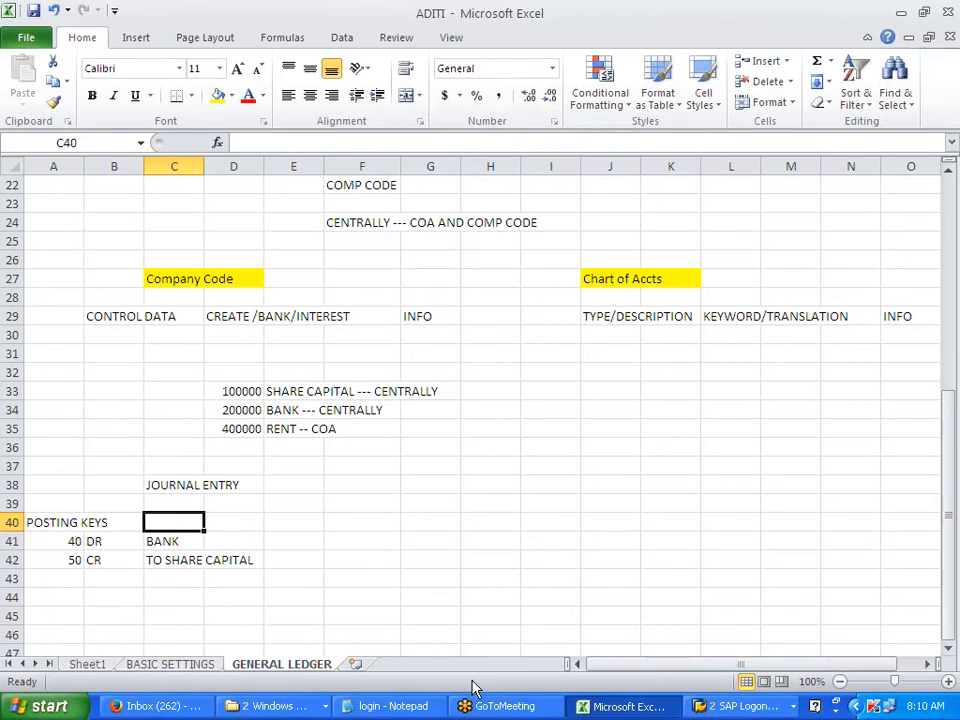
type("F-02")
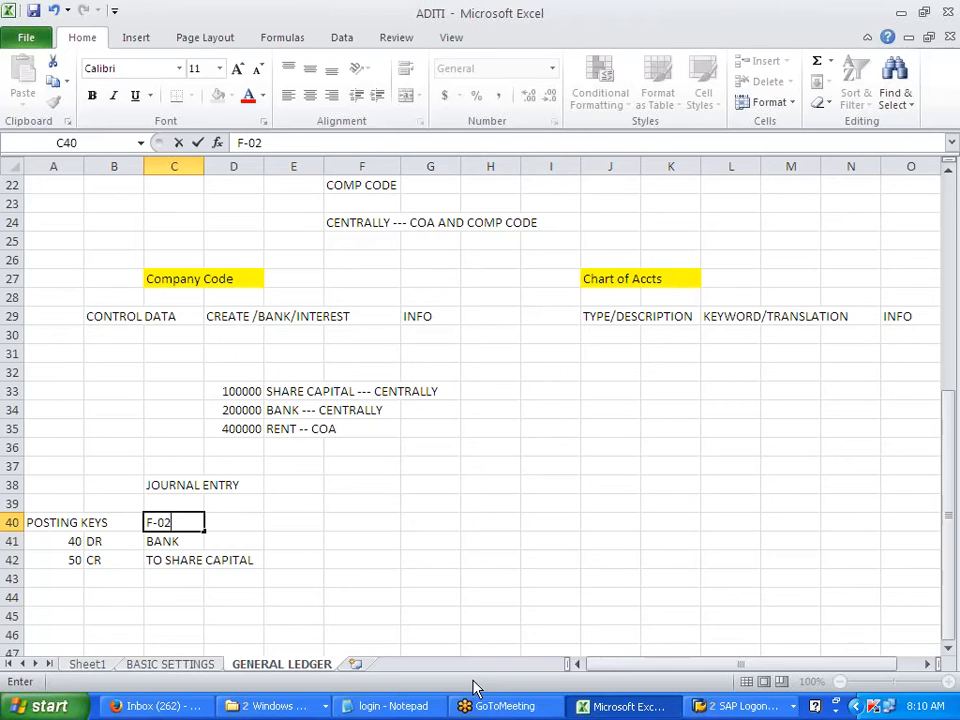
type("/FB50")
left_click(364, 579)
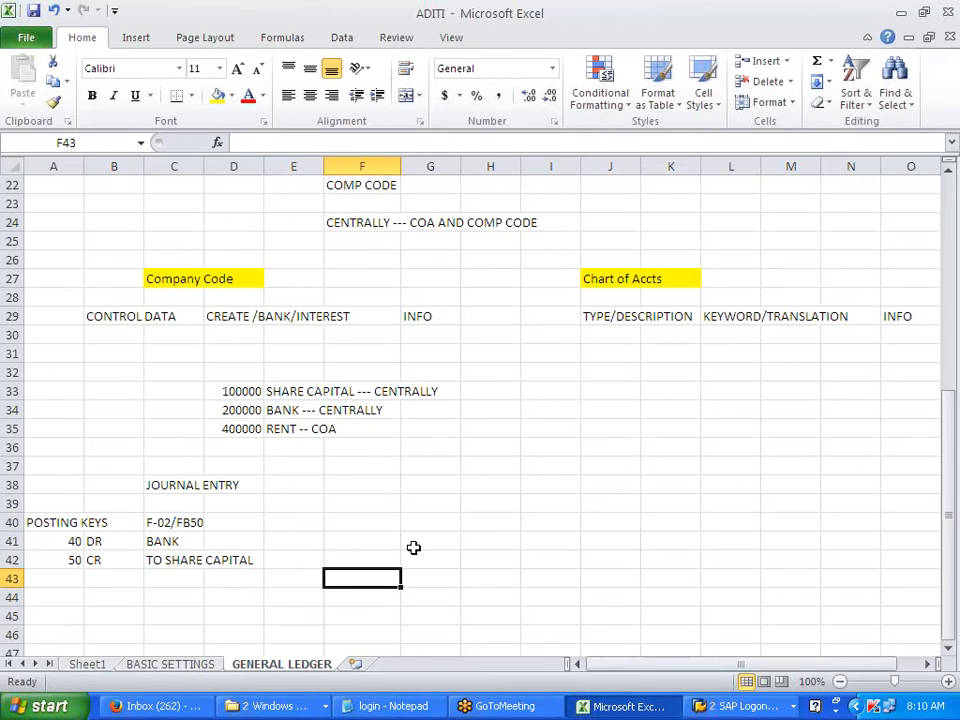
left_click(180, 546)
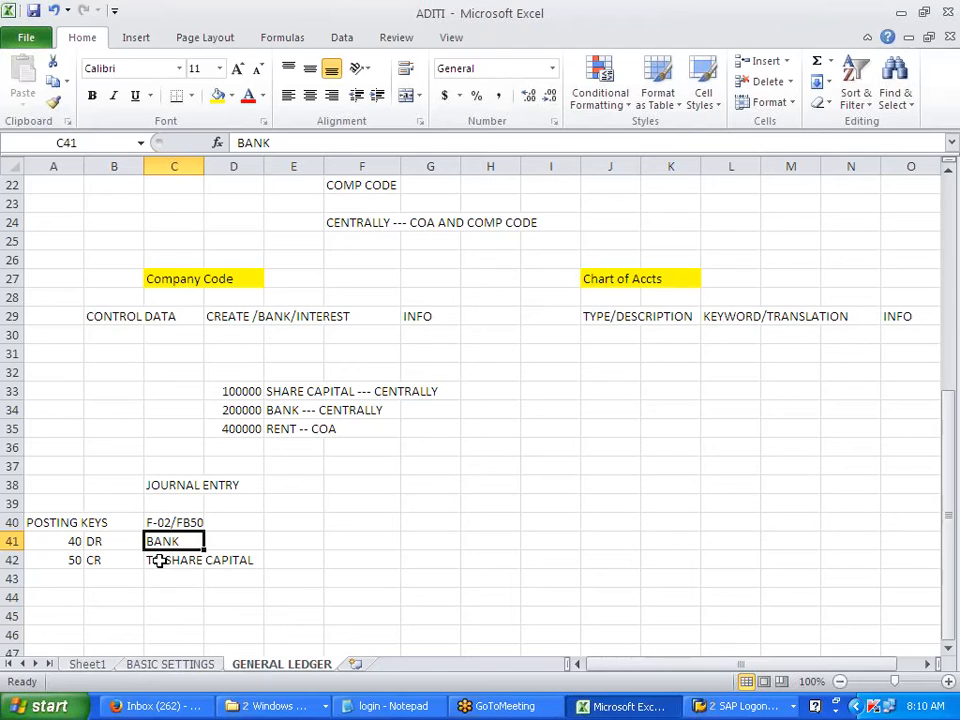
left_click(161, 594)
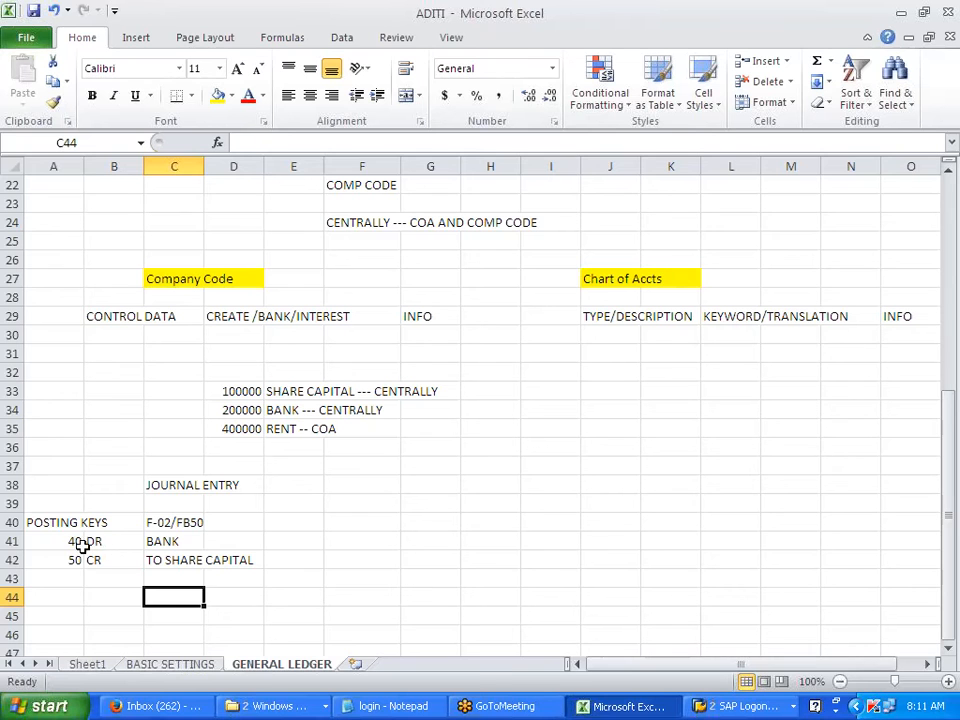
left_click_drag(83, 545, 250, 560)
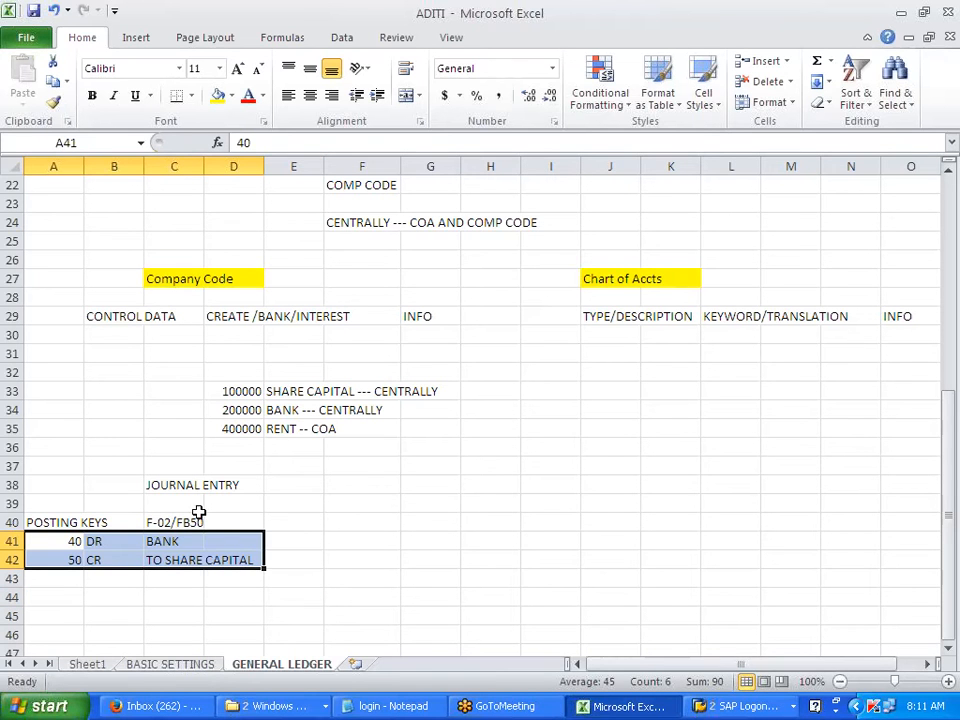
left_click(214, 606)
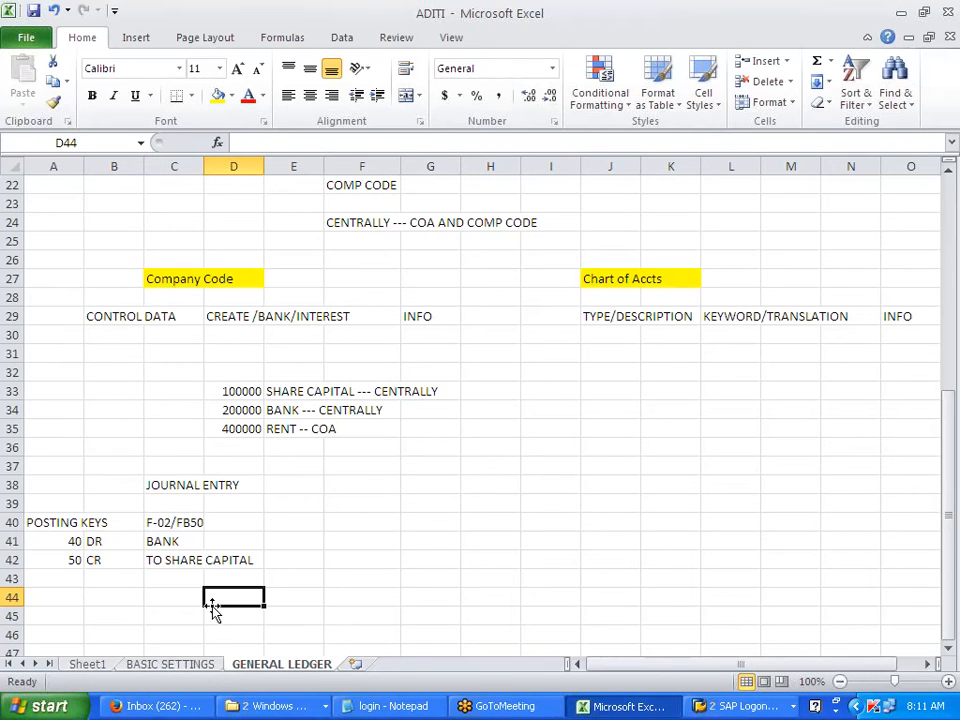
left_click(179, 542)
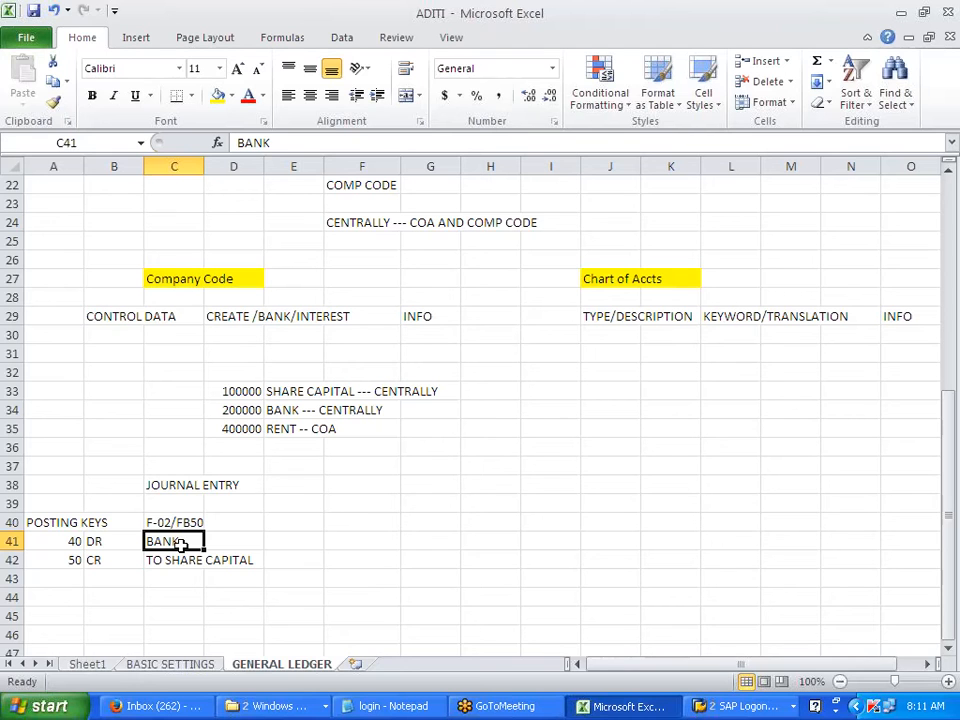
left_click(178, 561)
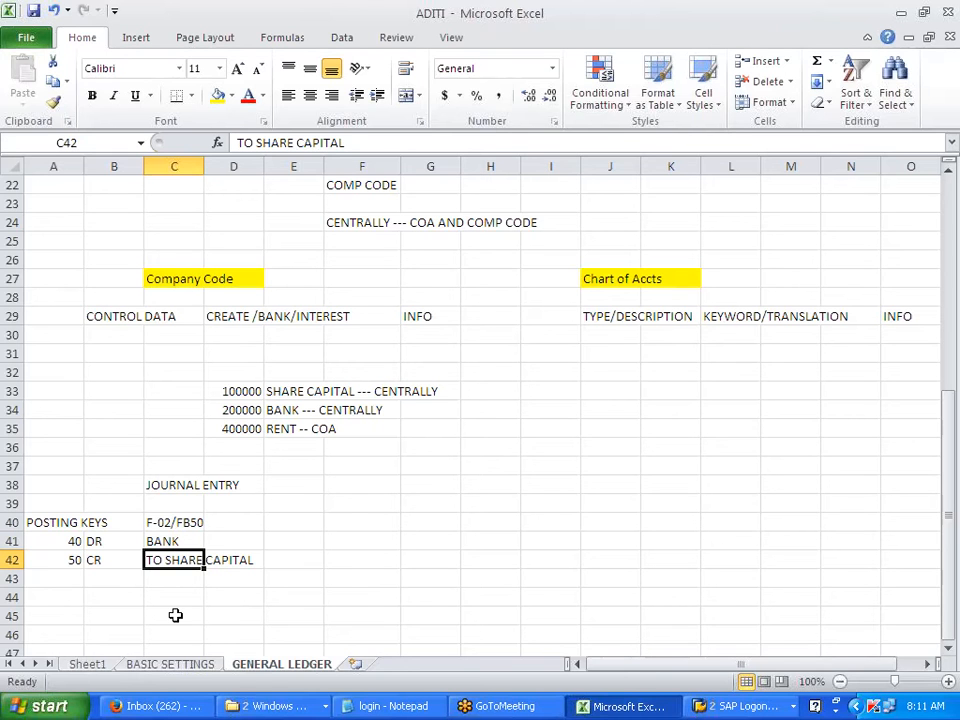
left_click(175, 615)
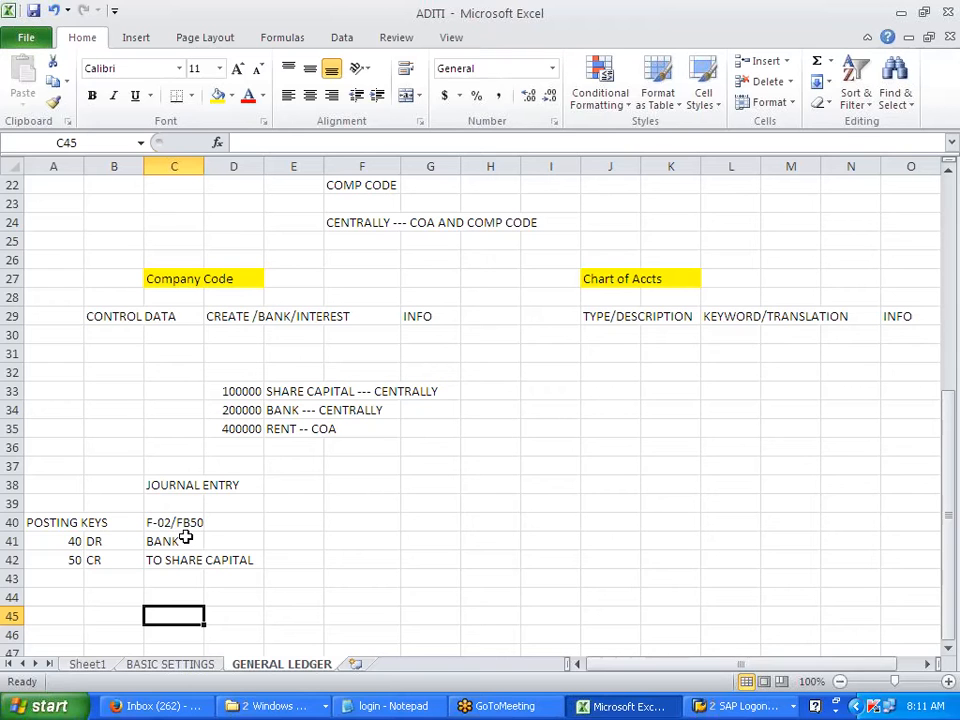
Note the document type as DOC -- SA in cell E40, beside the posting transactions.
left_click(304, 526)
type("DOC")
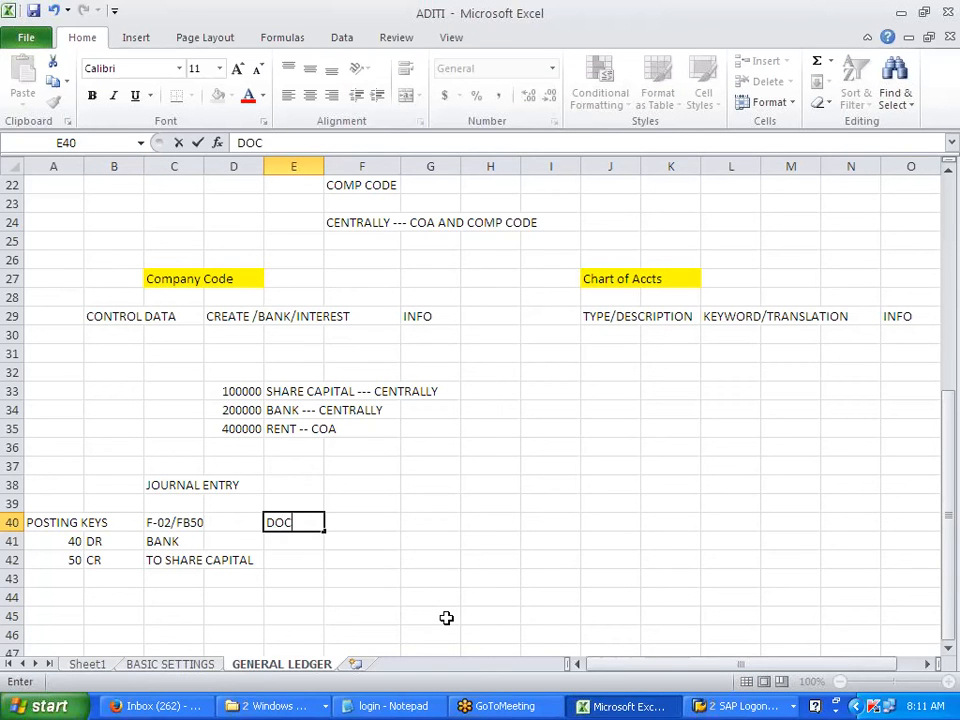
type(" -- SA")
left_click(466, 616)
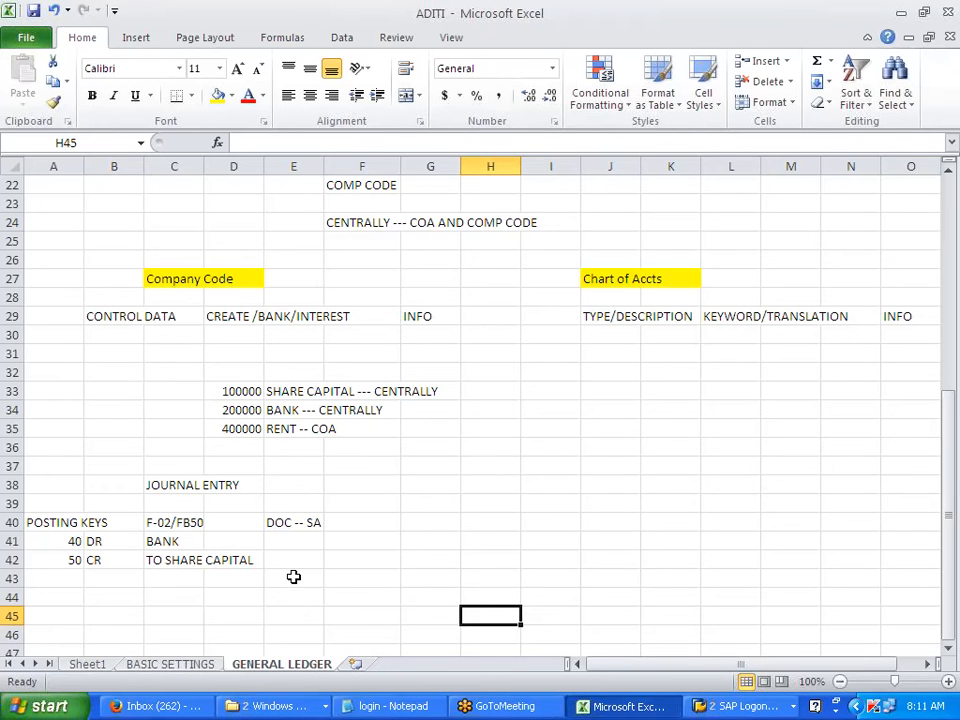
Switch to SAP and open the F-02 General Posting transaction under General Ledger document entry.
key("alt+Tab")
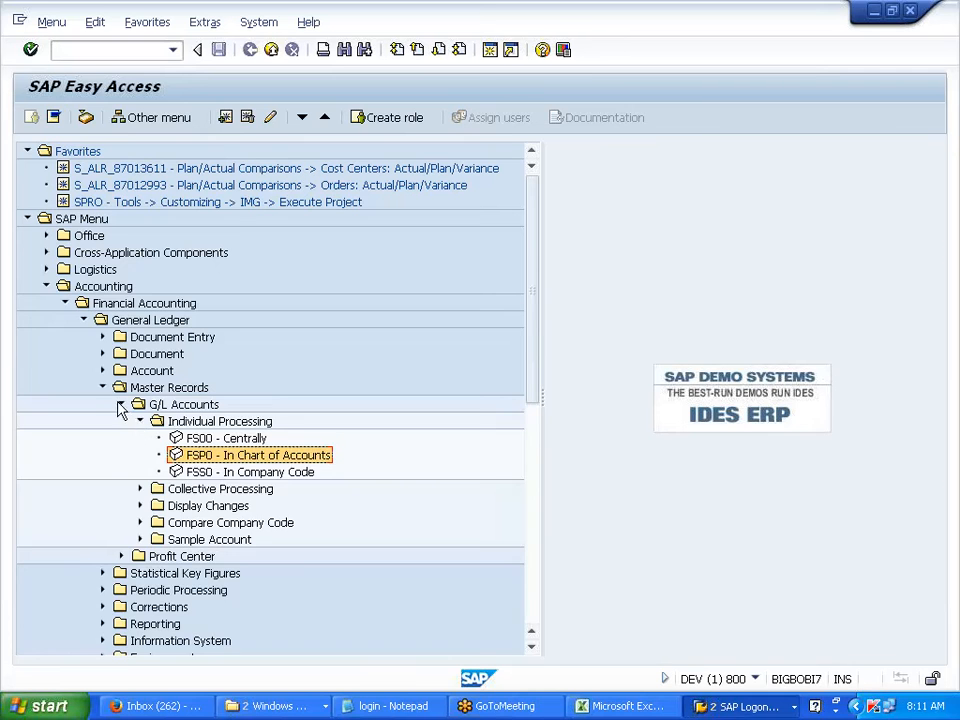
left_click(120, 404)
left_click(102, 387)
left_click(102, 337)
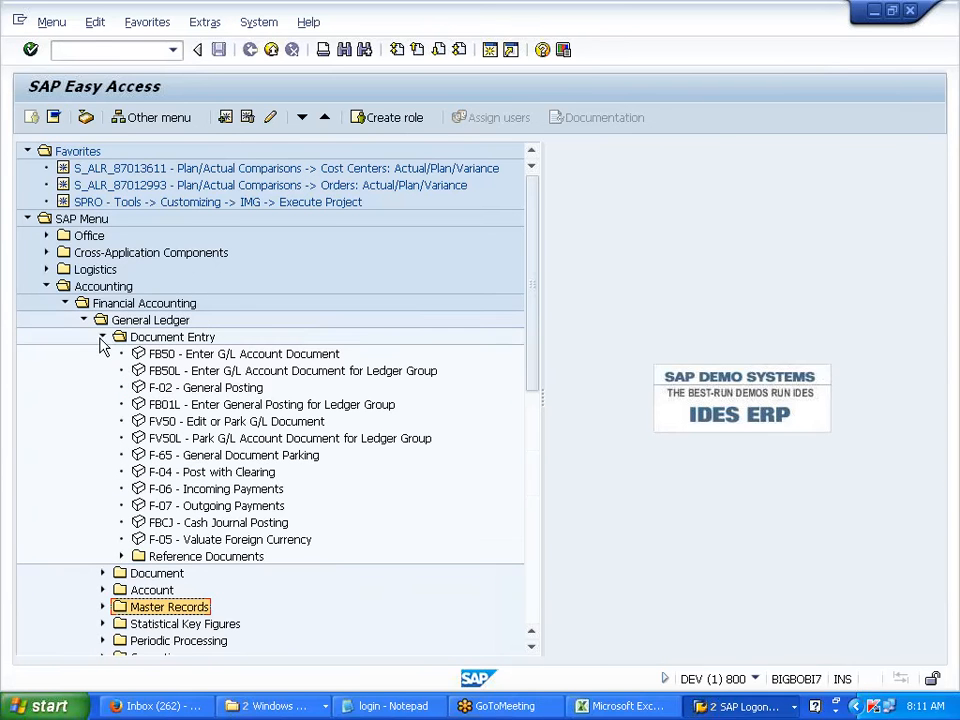
left_click(165, 388)
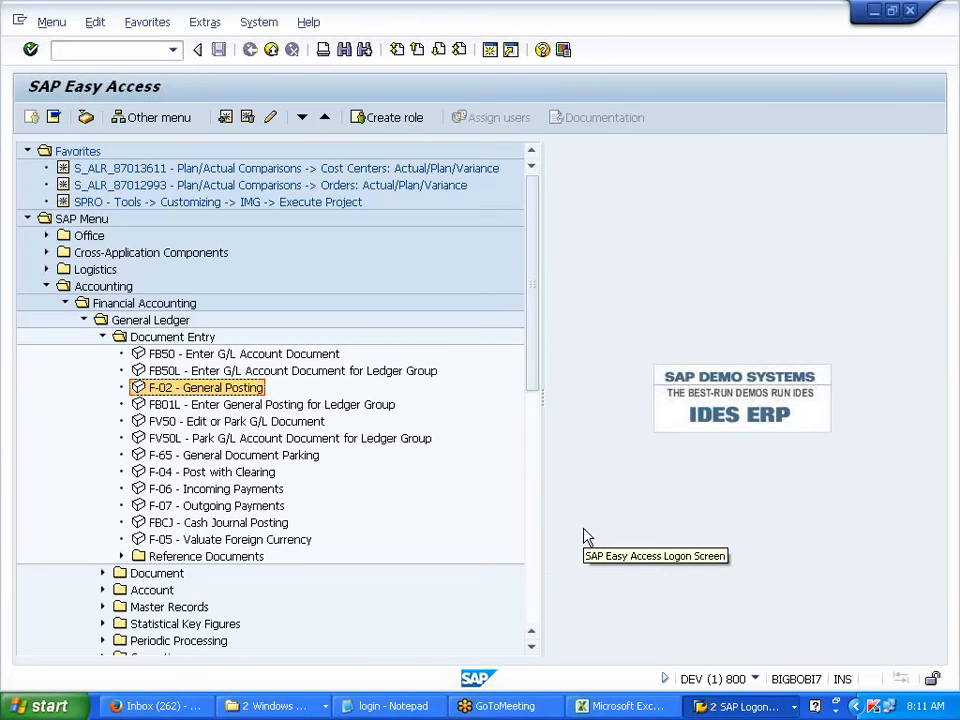
double_click(236, 391)
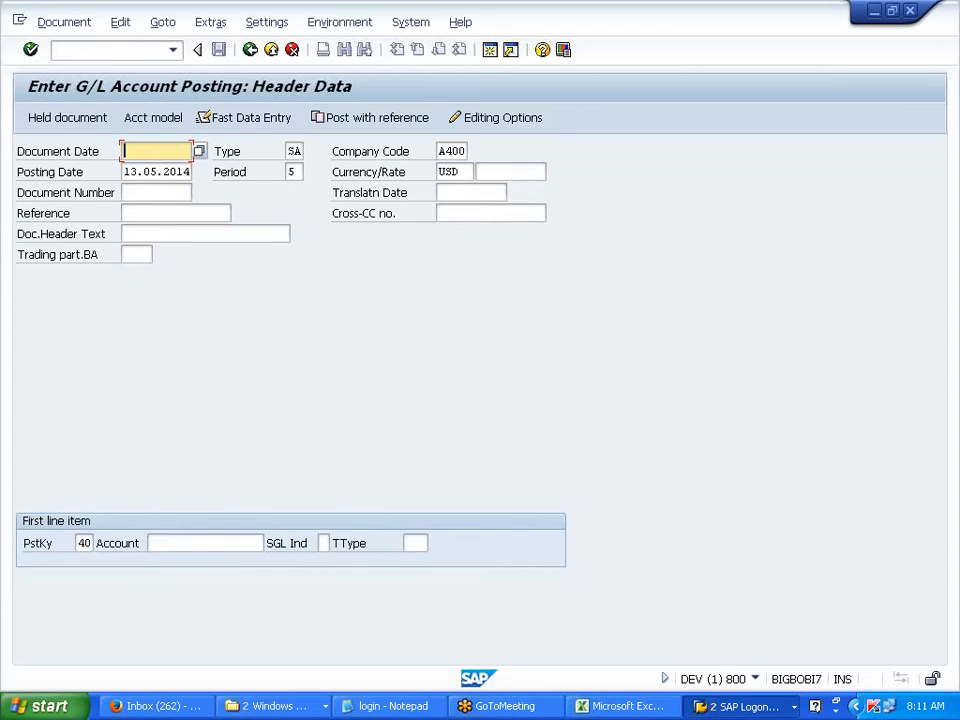
Copy the posting date 13.05.2014 into the document date of the posting header.
left_click_drag(124, 172, 191, 172)
key("ctrl+c")
left_click(150, 151)
key("ctrl+v")
Check in the Excel sheet which account the journal entry debits with posting key 40.
left_click(225, 543)
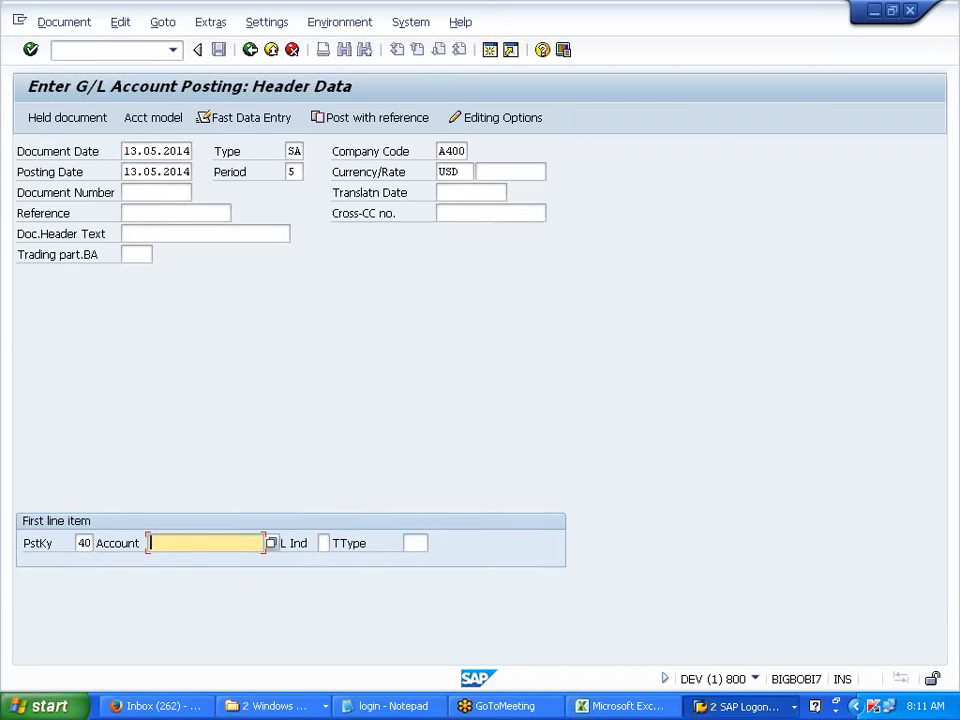
key("shift+Tab")
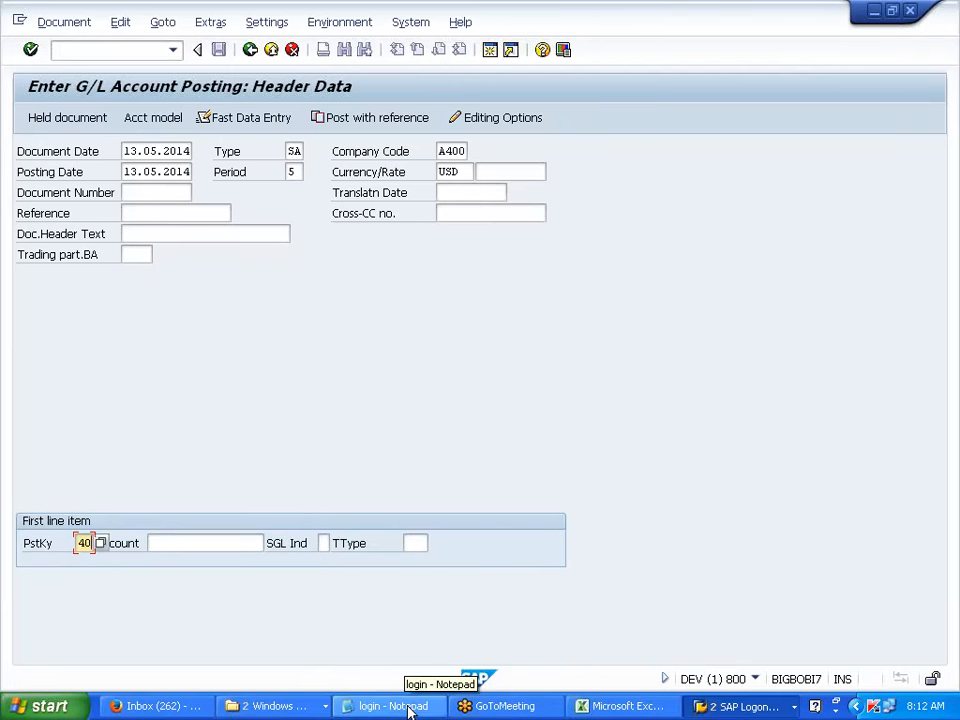
left_click(617, 706)
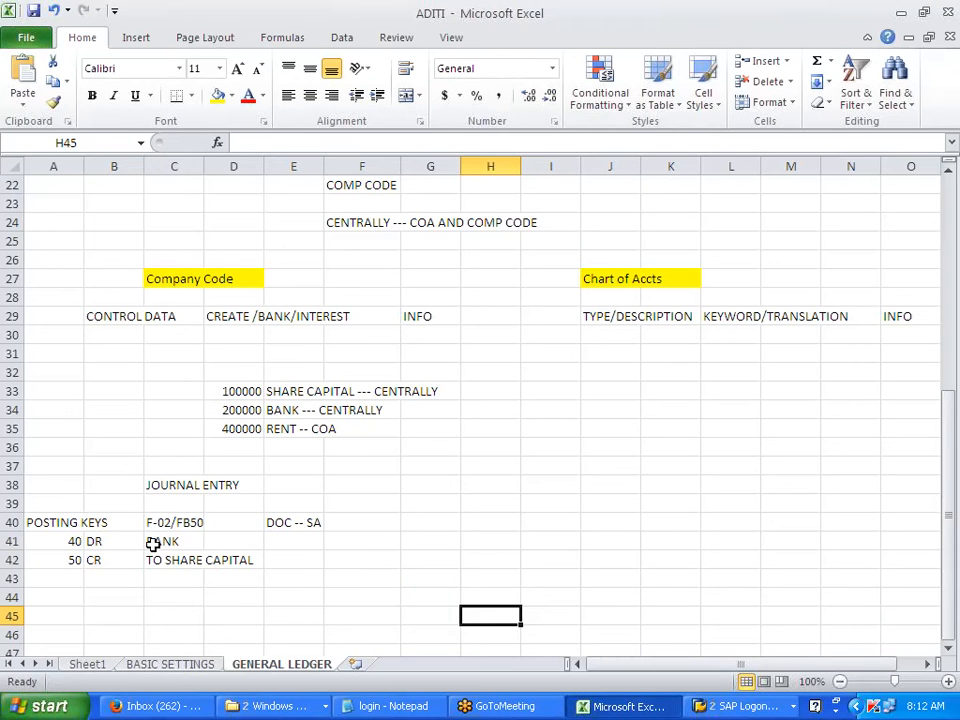
left_click(166, 544)
key("alt+Tab")
key("Tab")
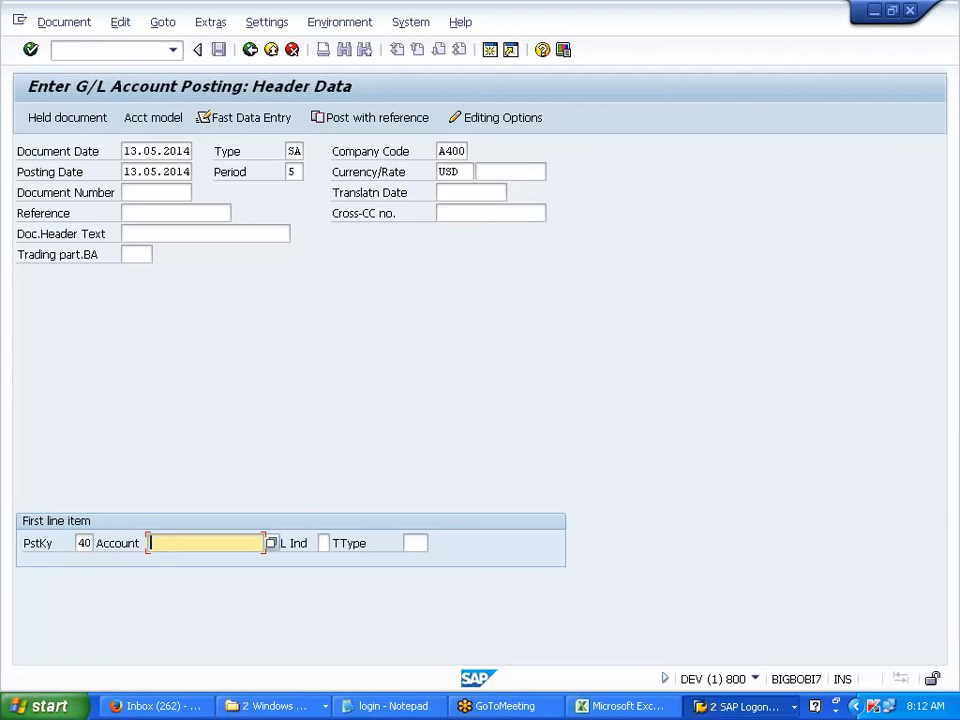
type("BANK")
key("BackSpace")
key("BackSpace")
key("BackSpace")
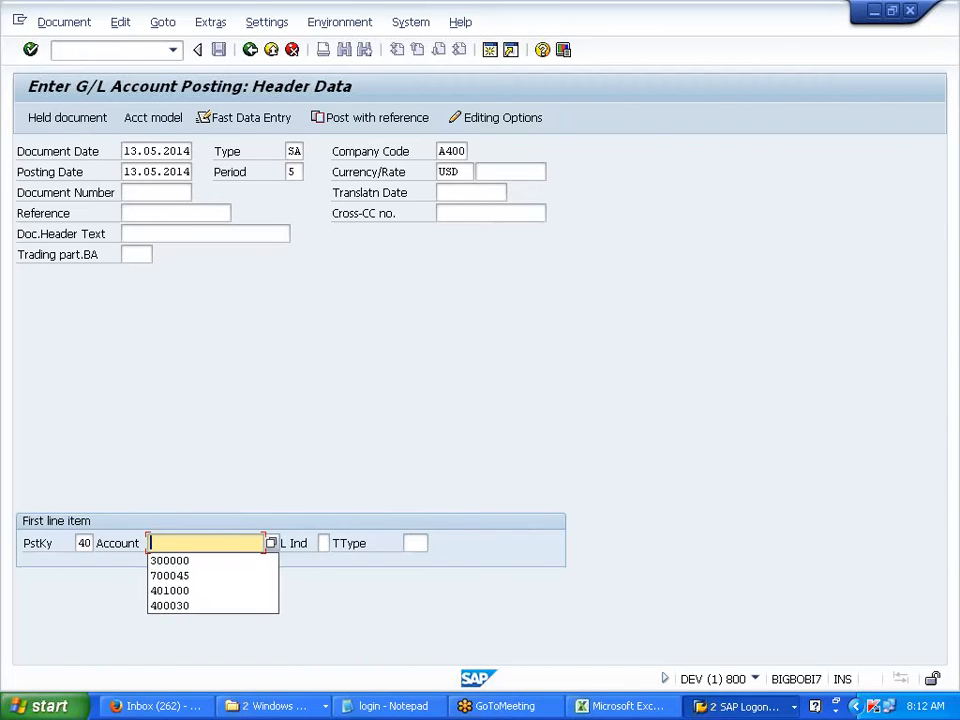
Look up the G/L accounts of company code A400, choose 200000 BANK -- CHASE for posting key 40 and proceed to its line item.
left_click(271, 543)
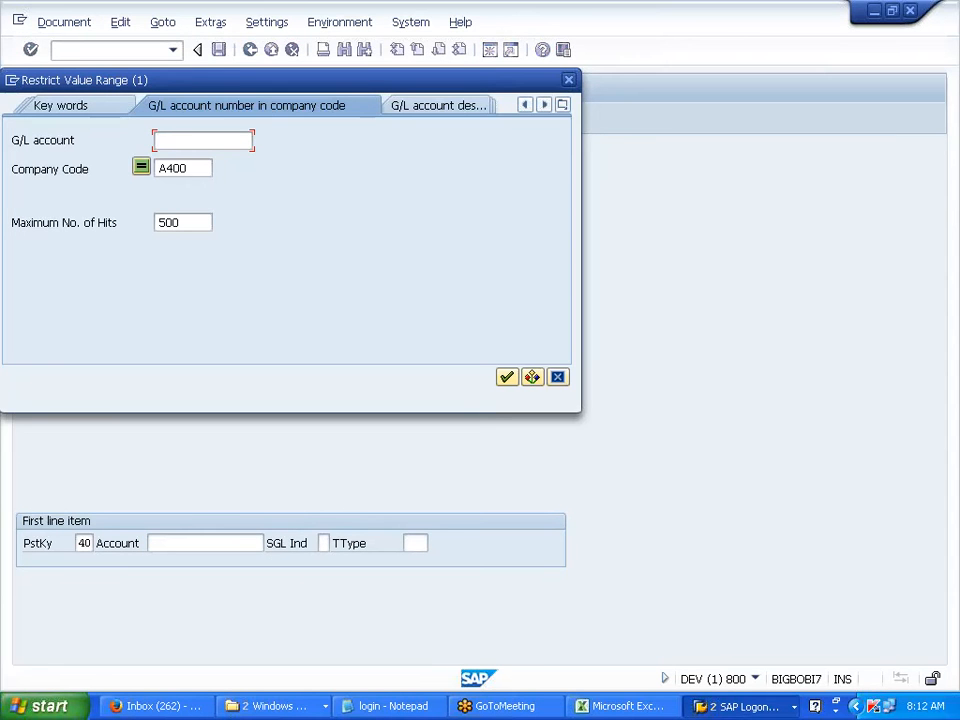
key("Return")
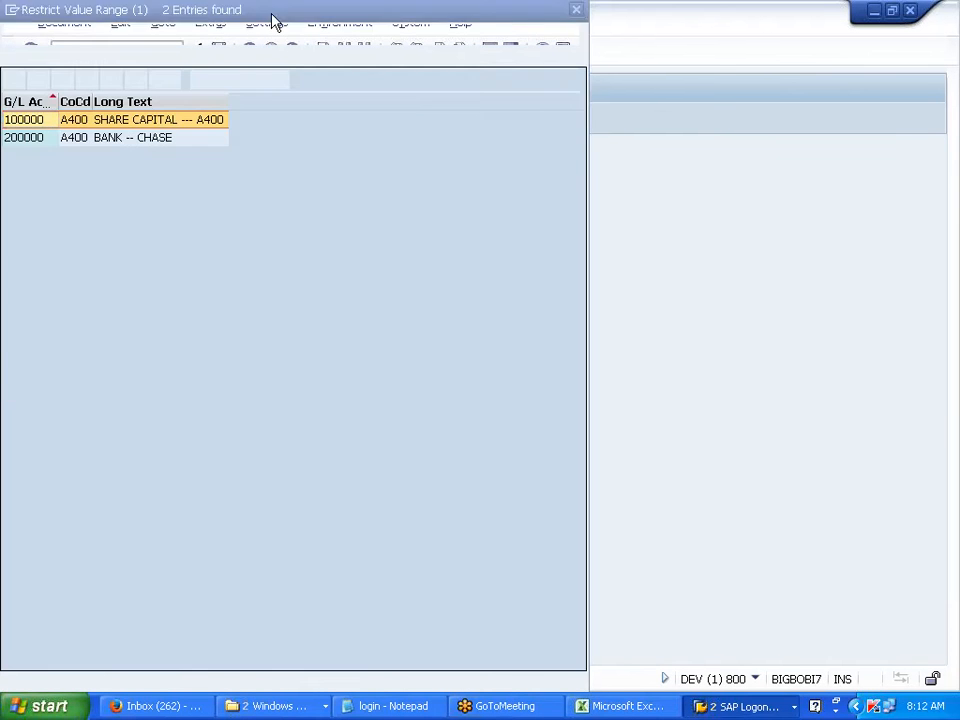
left_click(150, 142)
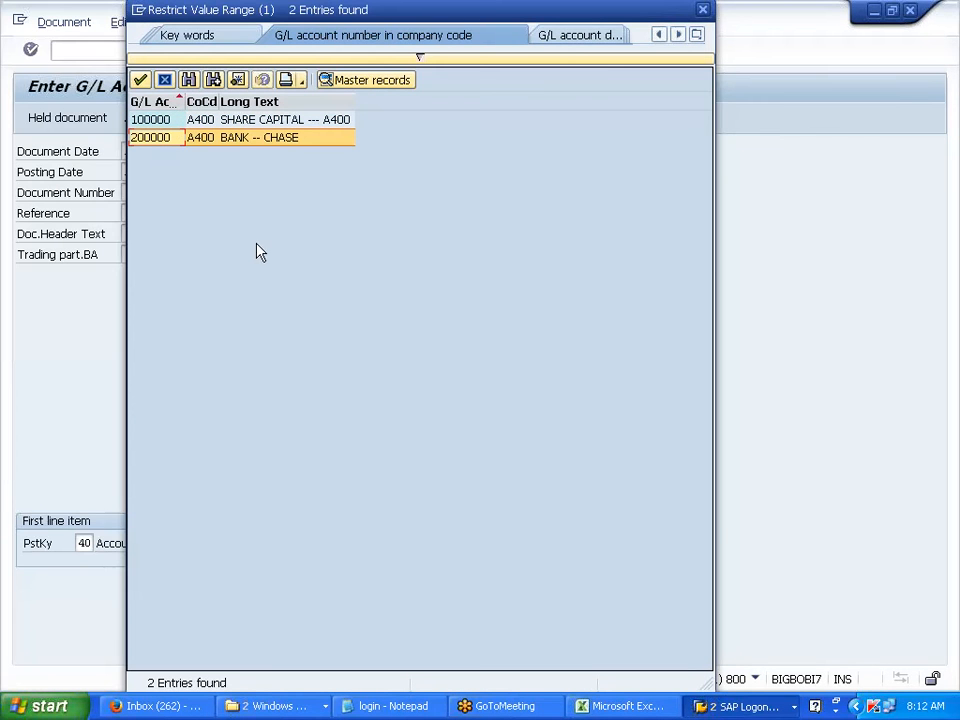
double_click(170, 140)
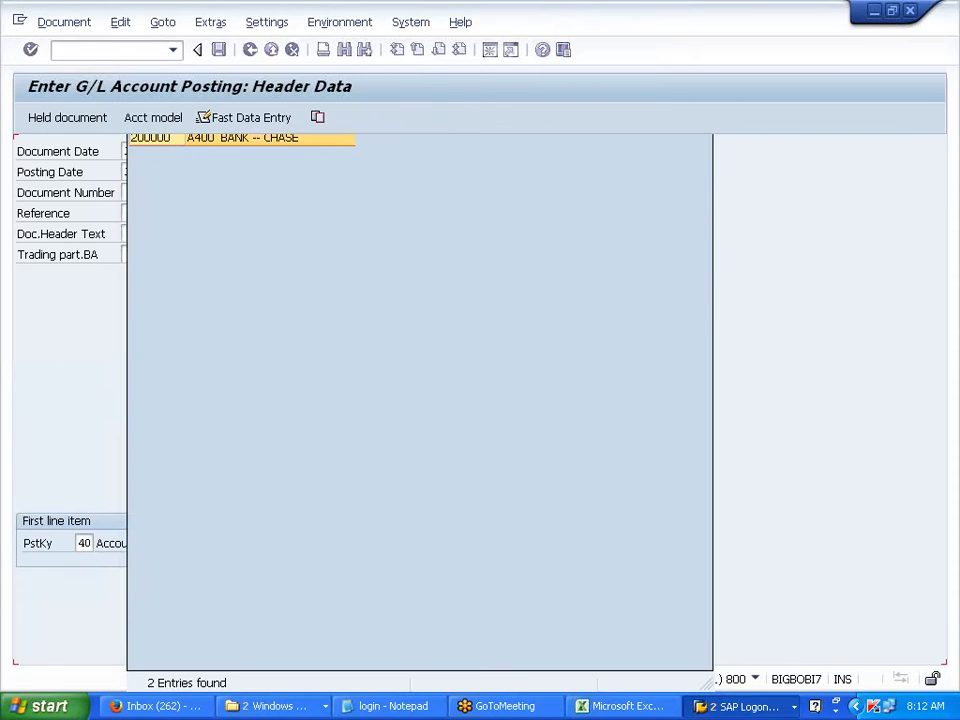
left_click_drag(192, 543, 149, 543)
left_click(204, 620)
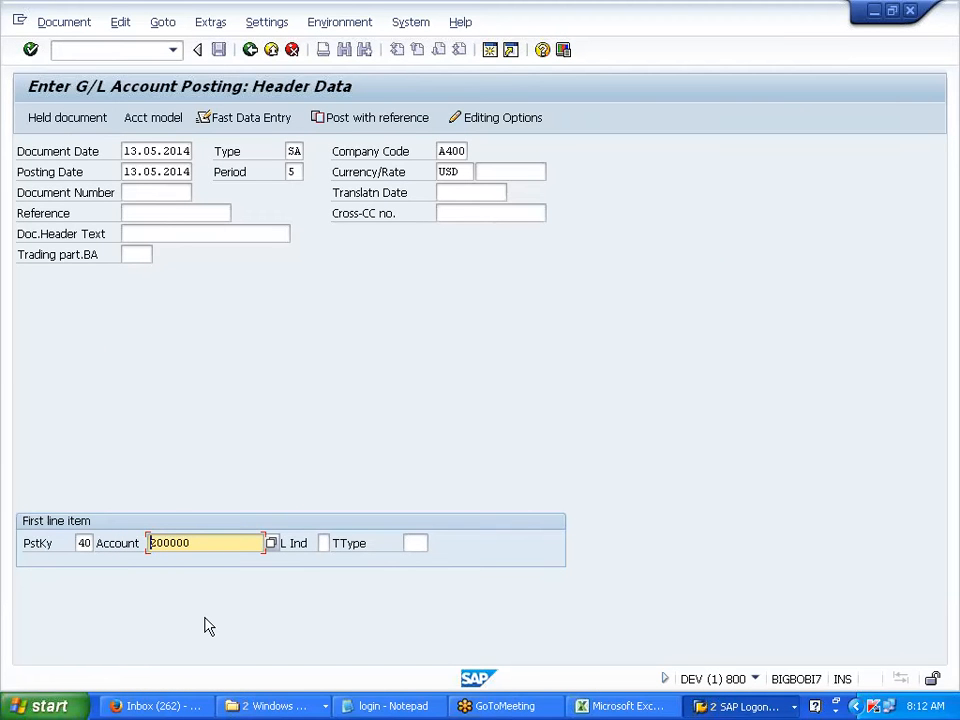
key("Return")
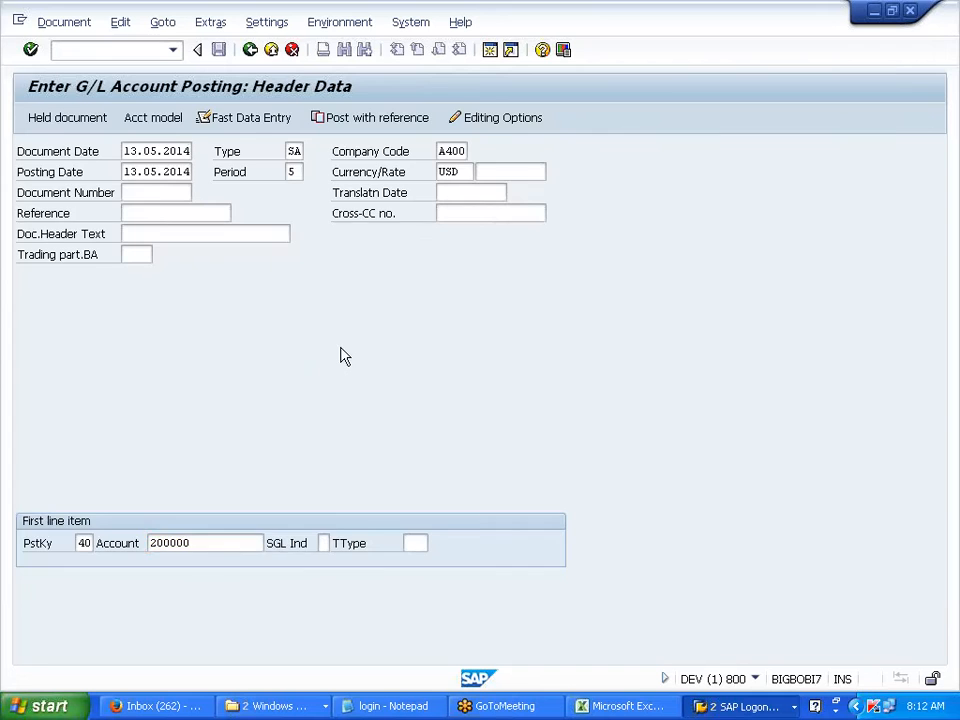
Restart transaction F-02 with /NF-02 and enter 01012014 as both the document date and the posting date.
left_click(108, 50)
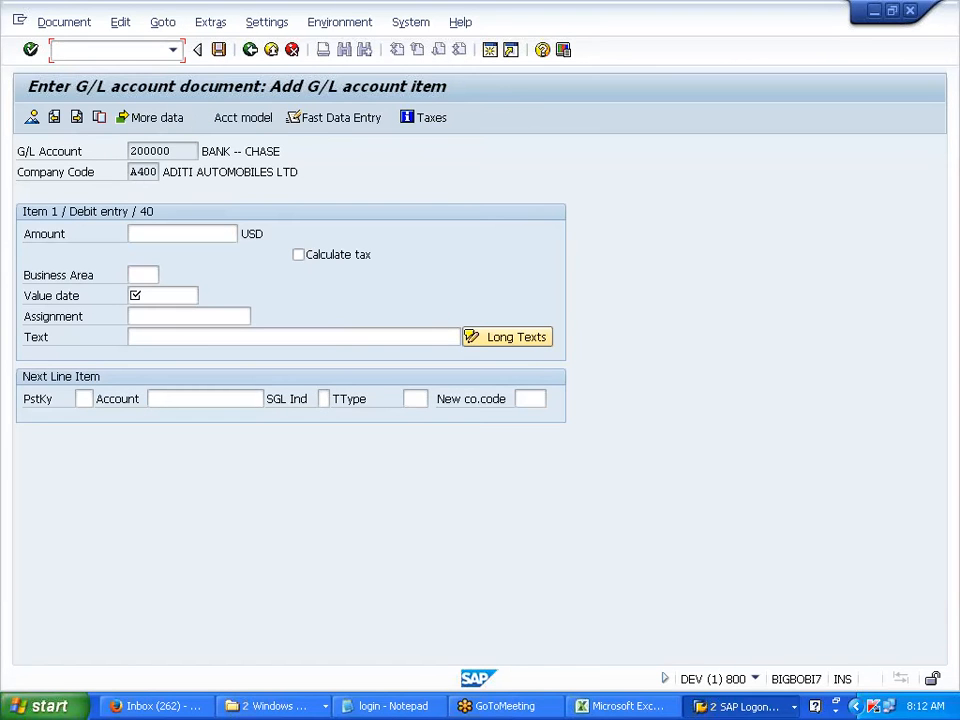
type("/NF-02")
key("Return")
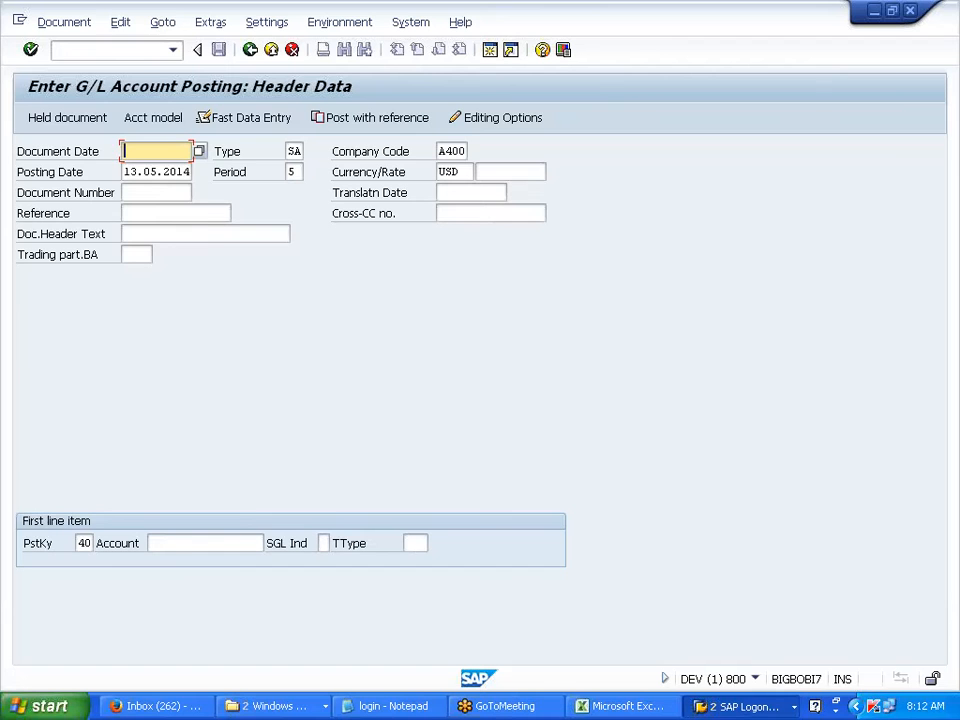
type("01012014")
key("Tab")
key("Tab")
key("Tab")
type("0101")
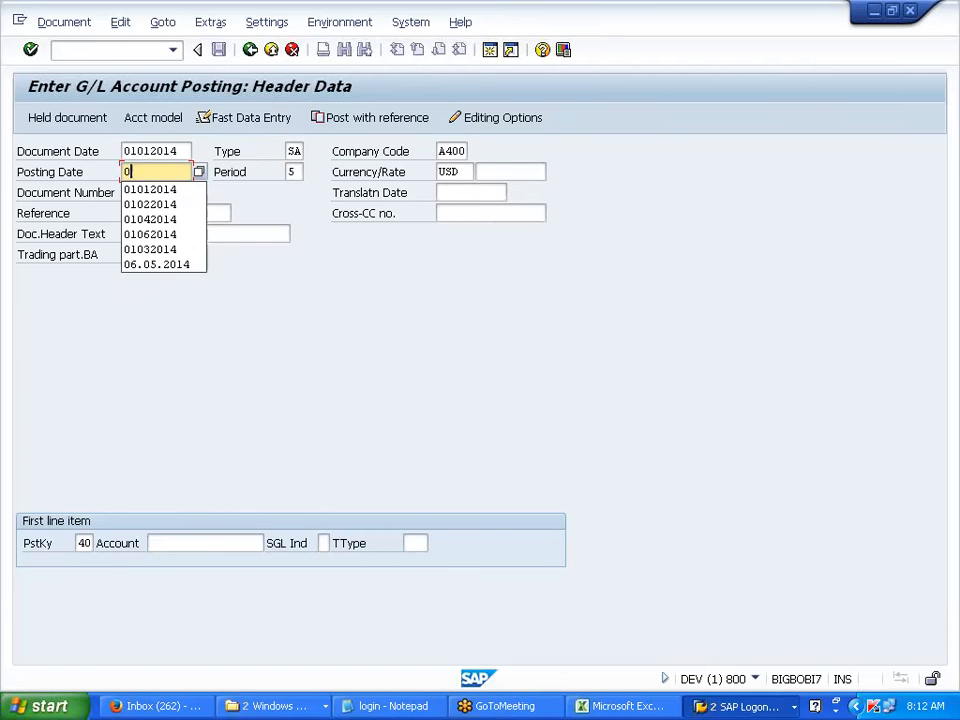
type("2014")
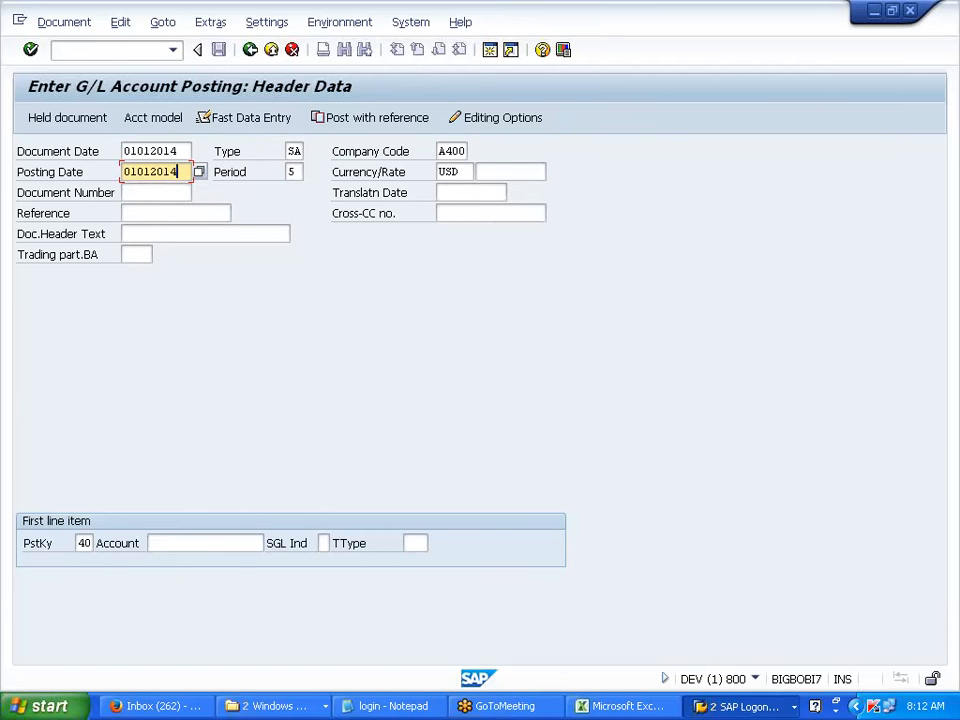
Choose account 200000 for the first line item with posting key 40 and submit the posting header.
left_click(172, 543)
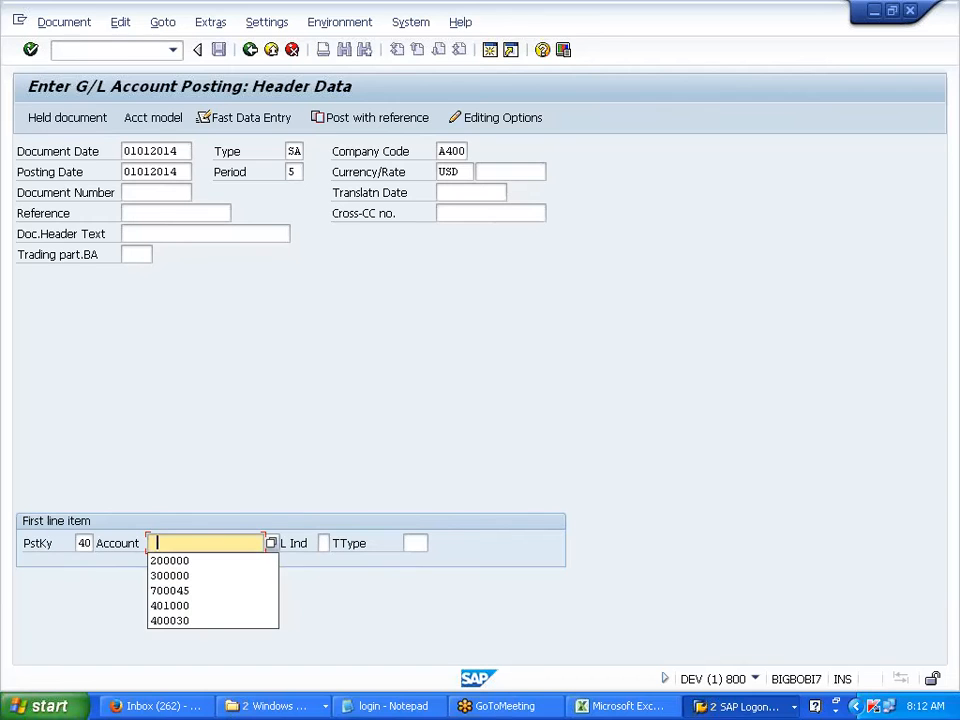
left_click(185, 561)
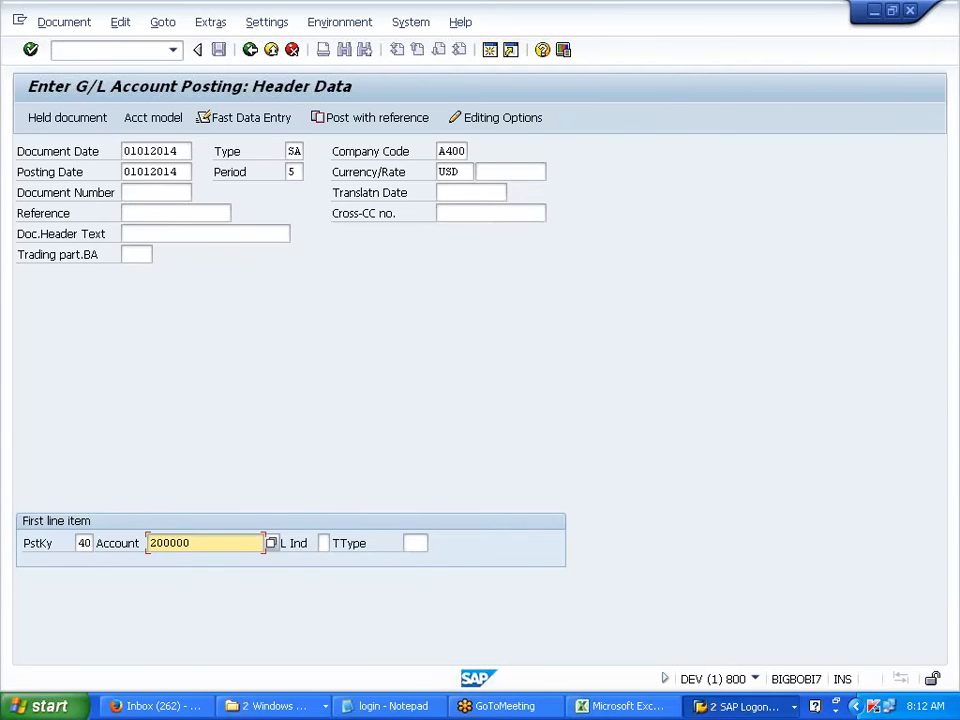
left_click_drag(124, 151, 160, 151)
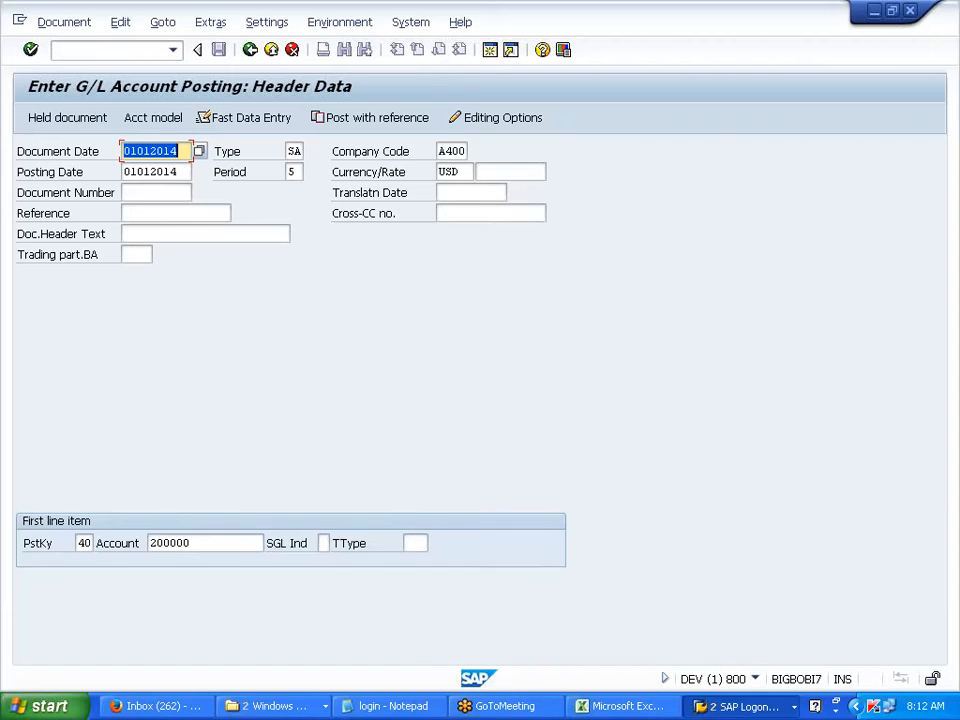
left_click_drag(214, 176, 258, 178)
left_click(279, 180)
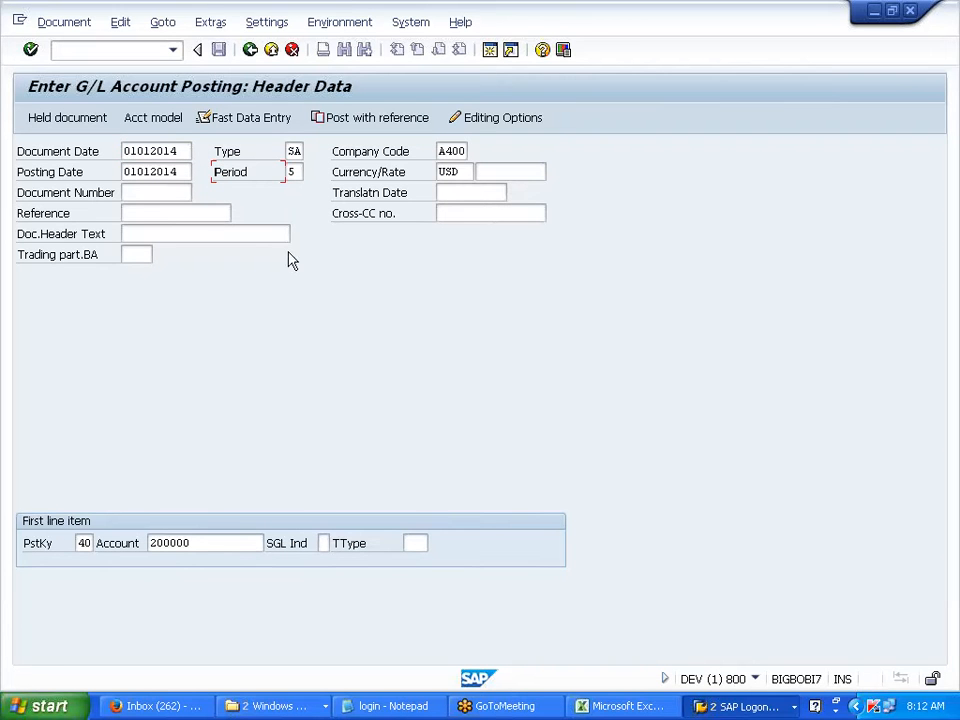
key("Return")
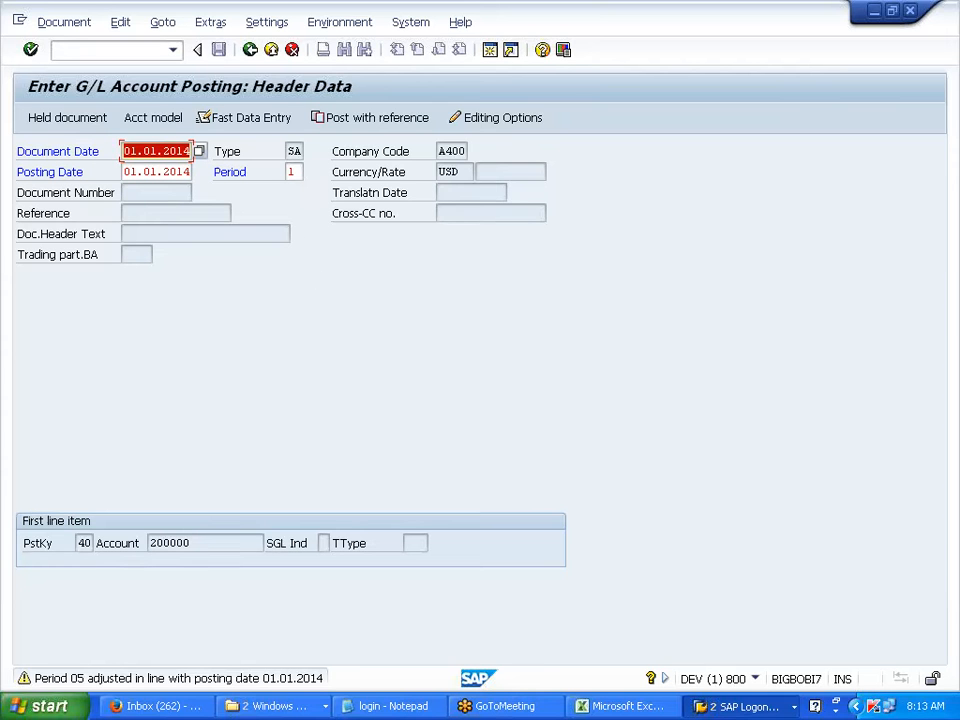
Change the document date to 01.02.2014 and resubmit the header.
left_click(157, 151)
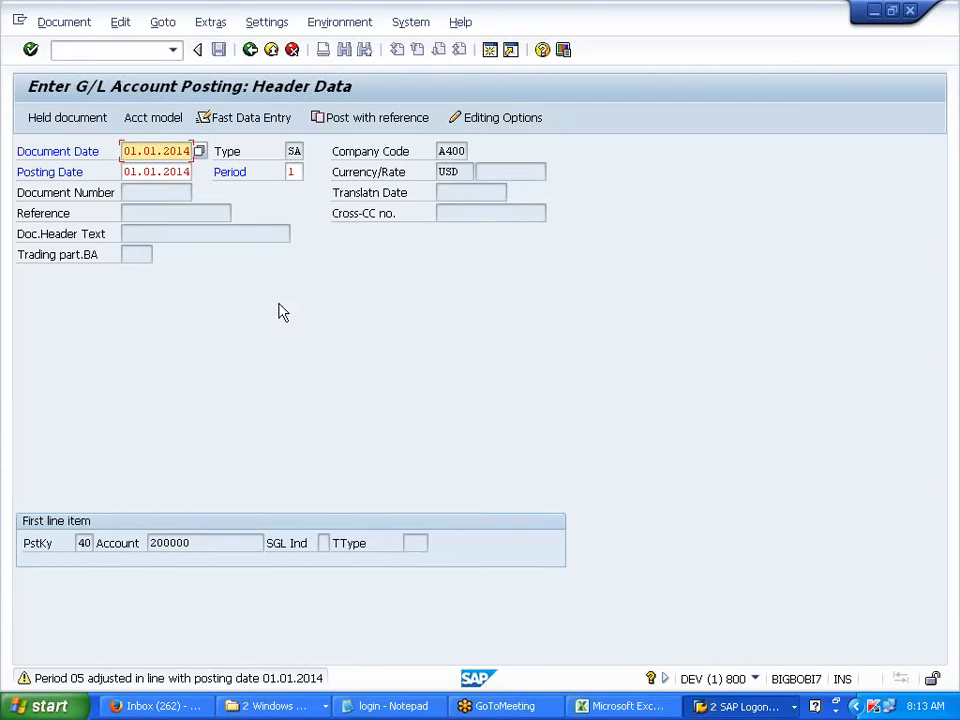
key("BackSpace")
type("2")
key("Return")
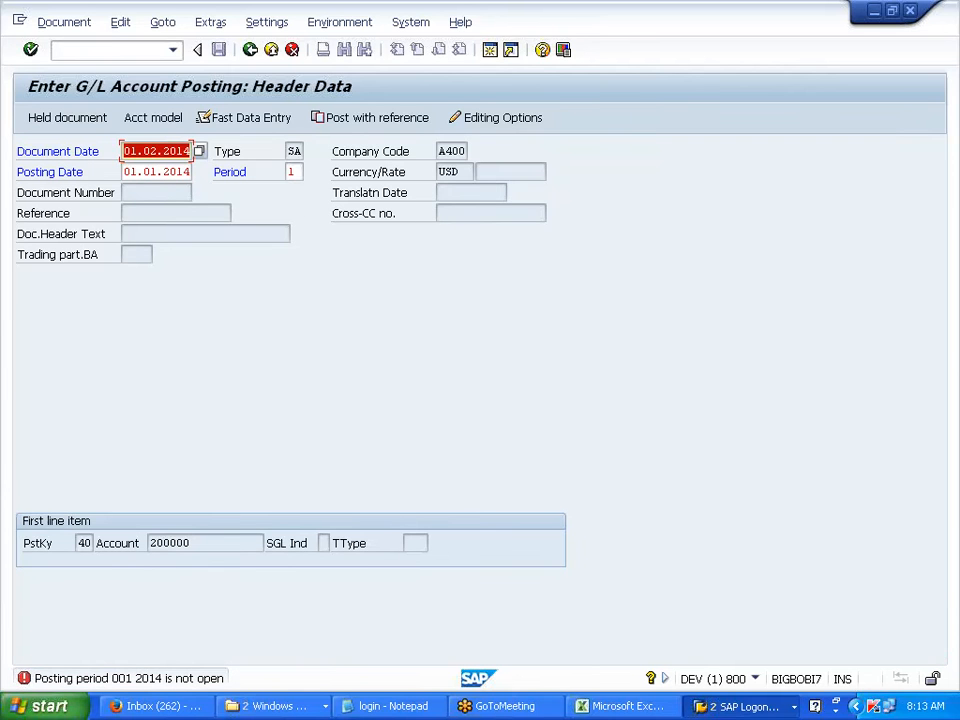
Try 01.02.2014 and 01.03.2014 in turn as the posting date, resubmitting the header each time.
left_click(156, 172)
key("BackSpace")
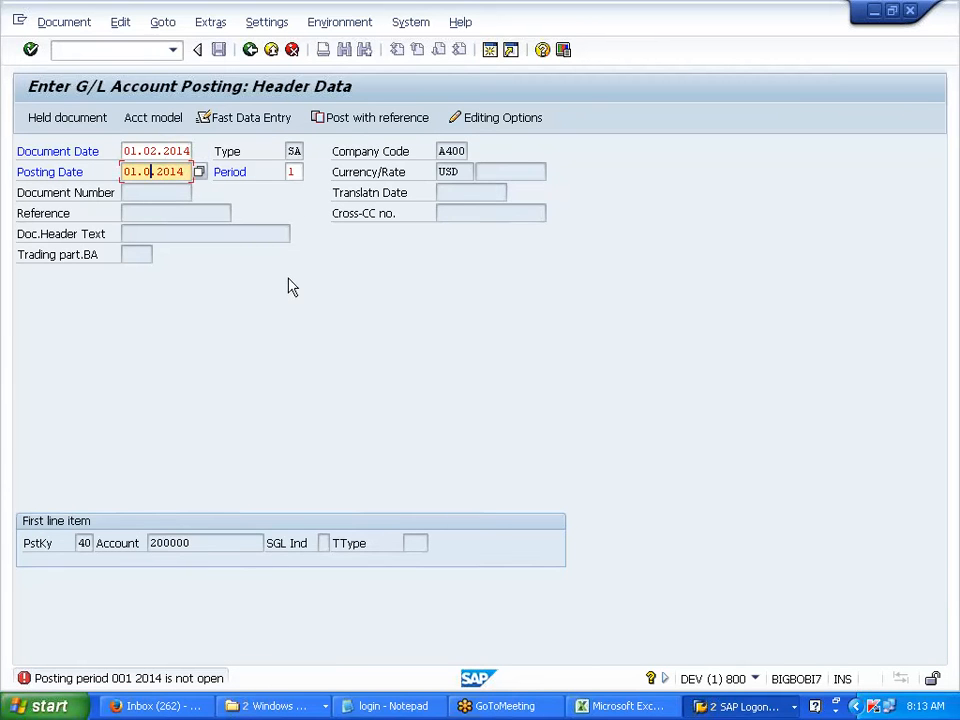
type("2")
key("Return")
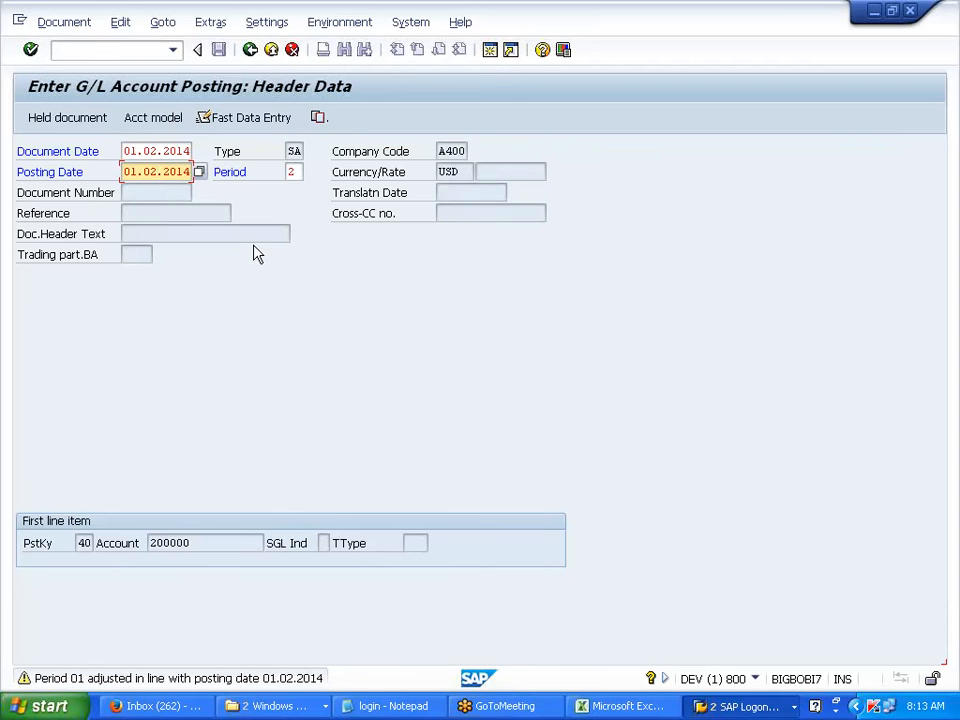
key("BackSpace")
type("3")
key("Return")
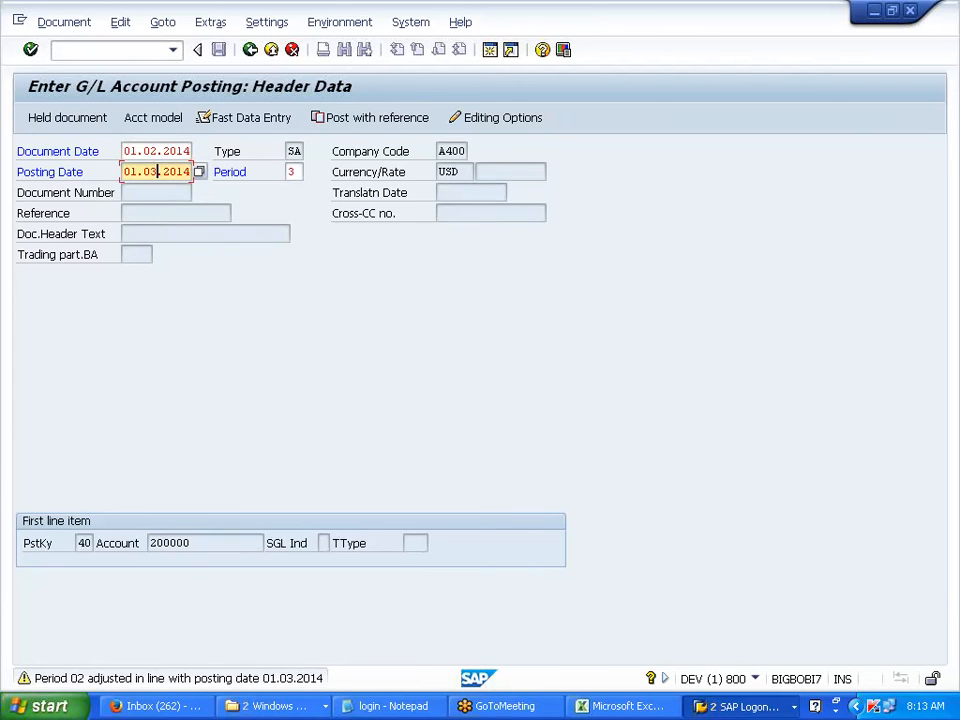
Set the posting date to 01.04.2014 and resubmit the header.
key("BackSpace")
type("4")
key("Return")
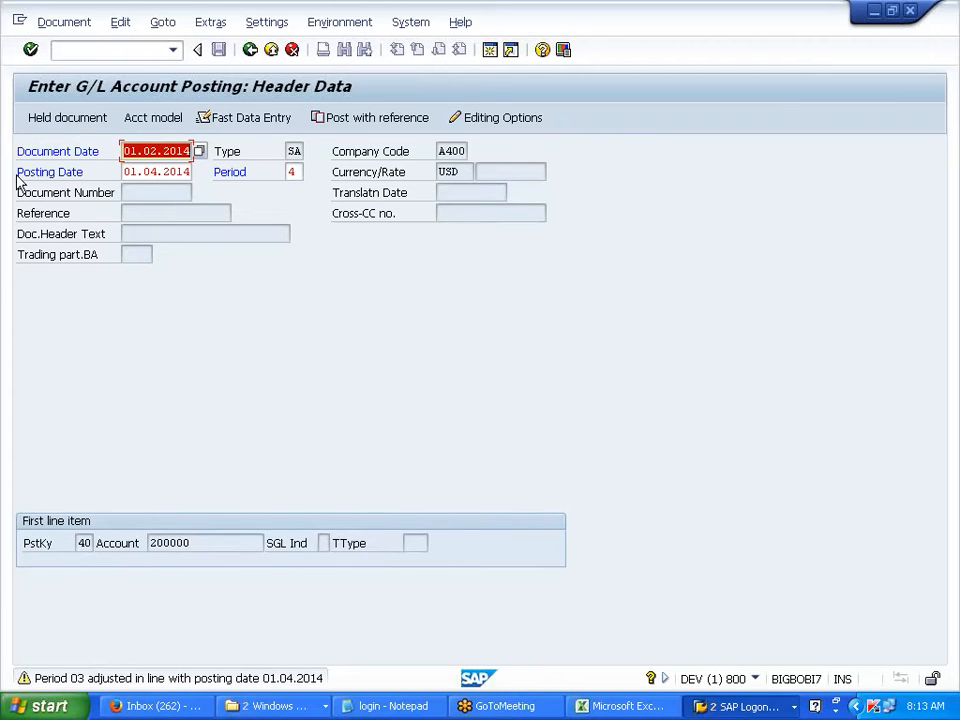
Examine the document date and posting date fields in the G/L posting header.
left_click_drag(18, 178, 110, 183)
left_click_drag(18, 158, 113, 160)
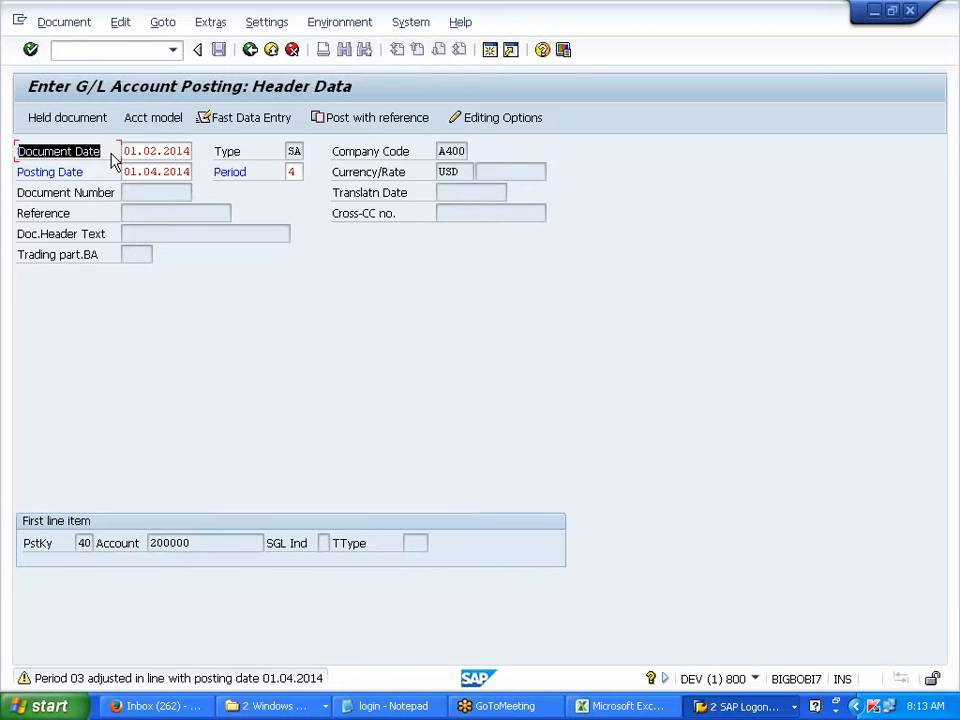
left_click_drag(111, 153, 110, 153)
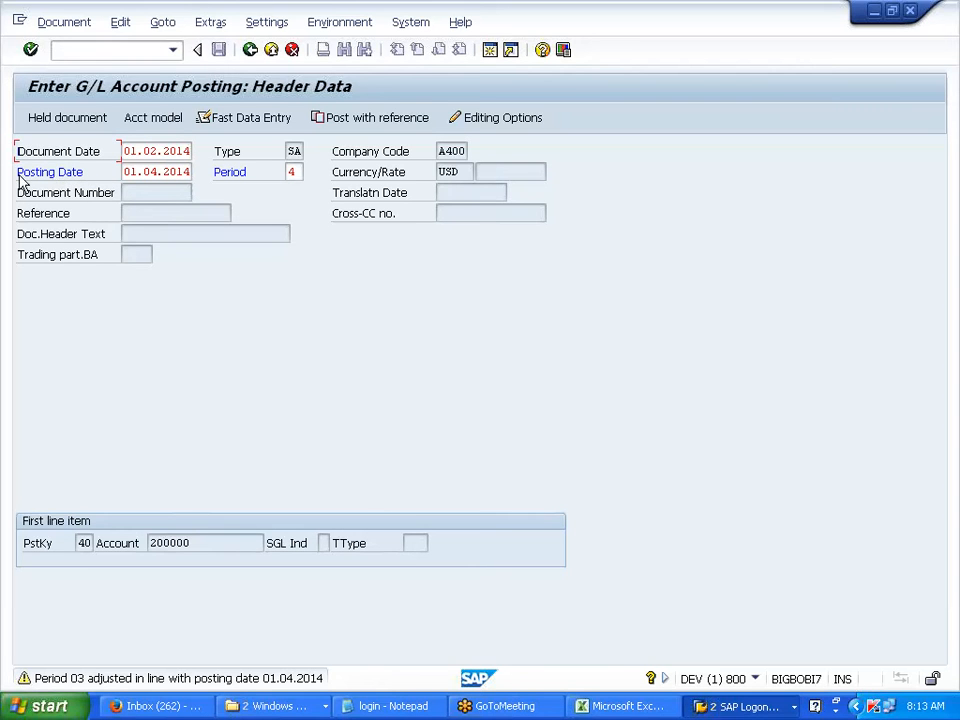
left_click_drag(19, 173, 92, 180)
left_click_drag(26, 152, 106, 157)
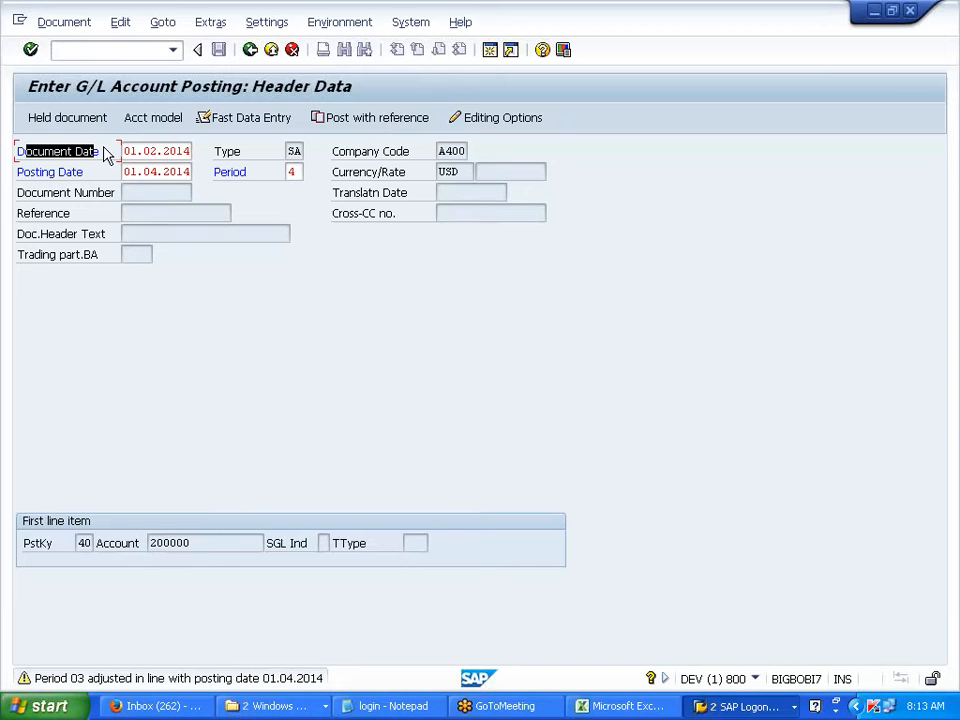
left_click(104, 149)
left_click_drag(18, 171, 97, 171)
left_click(97, 170)
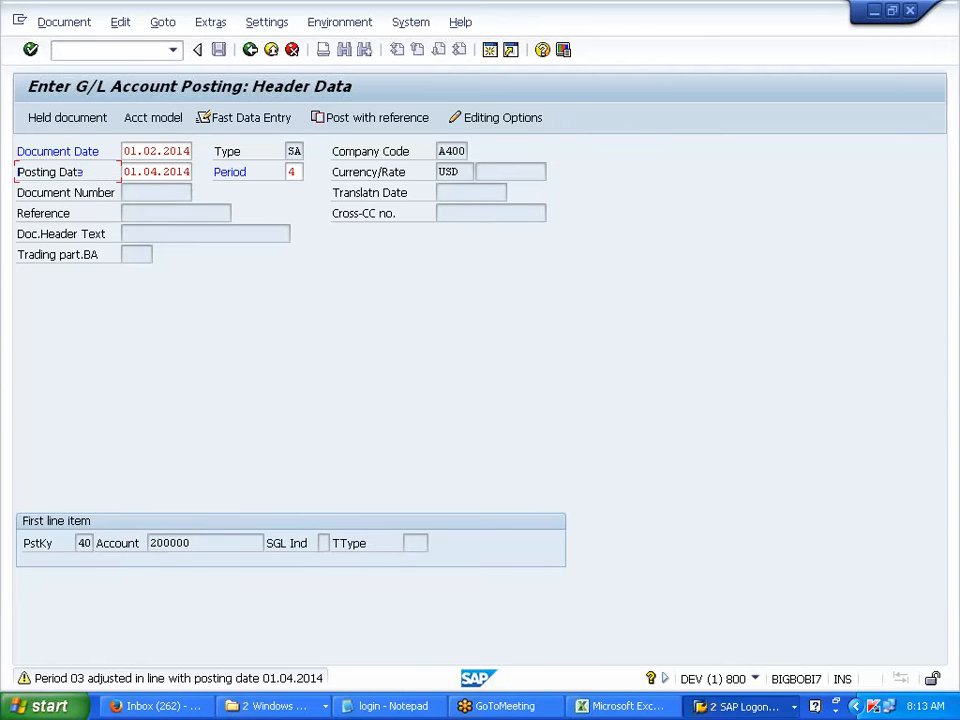
Set both the document date and the posting date to 01.01.2014 and try to continue with the posting.
left_click(159, 151)
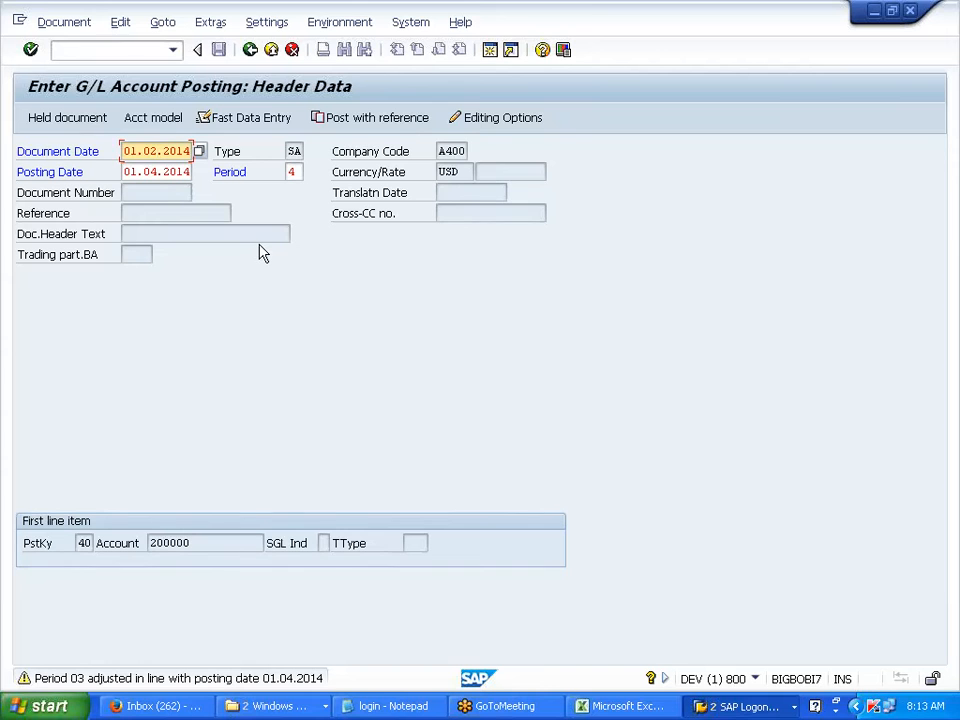
key("BackSpace")
type("1")
key("Down")
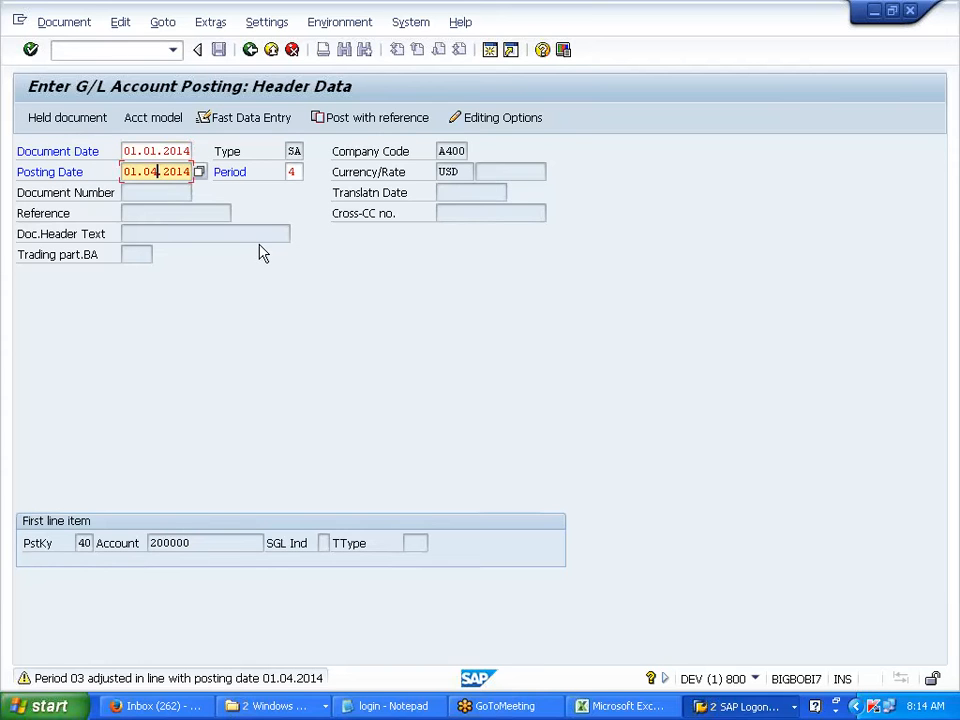
key("BackSpace")
type("1")
key("Return")
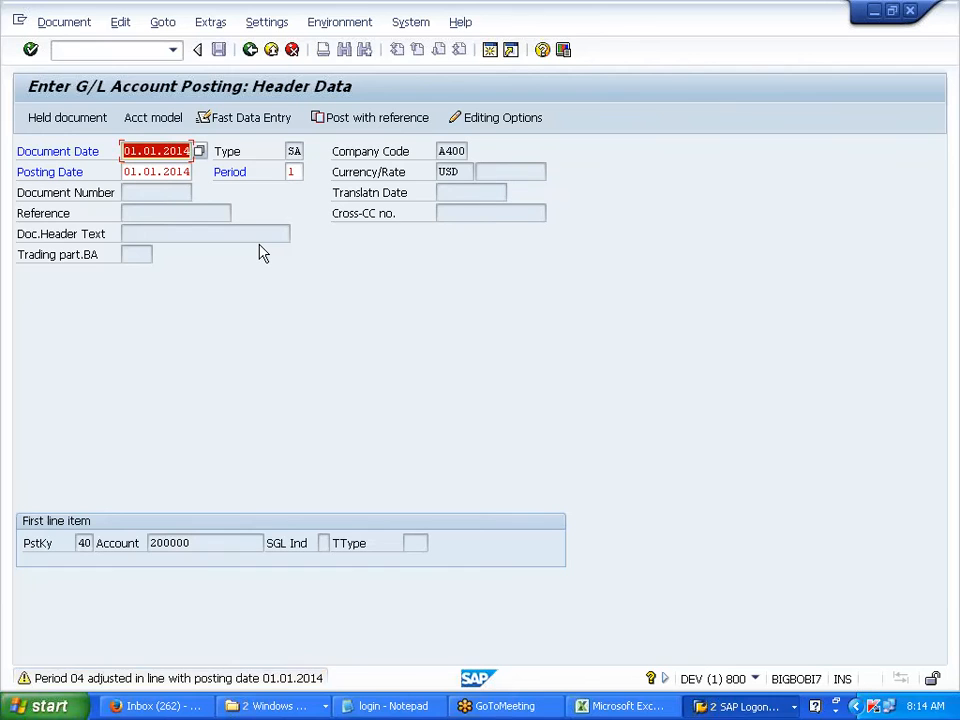
key("Return")
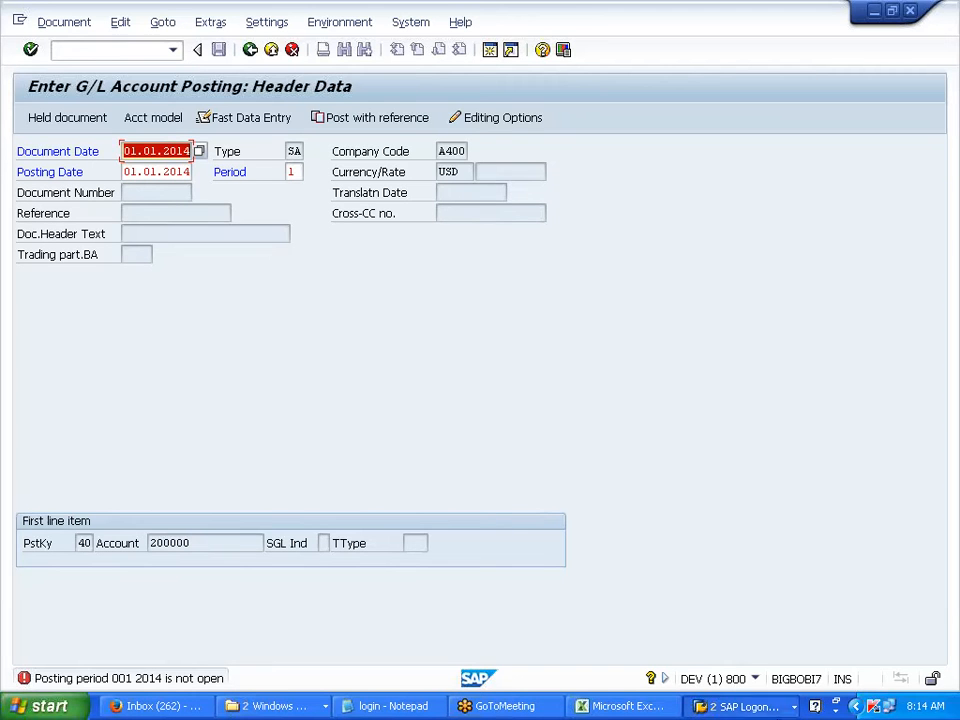
Open the posting periods overview with transaction OB52 in a new session.
left_click(699, 707)
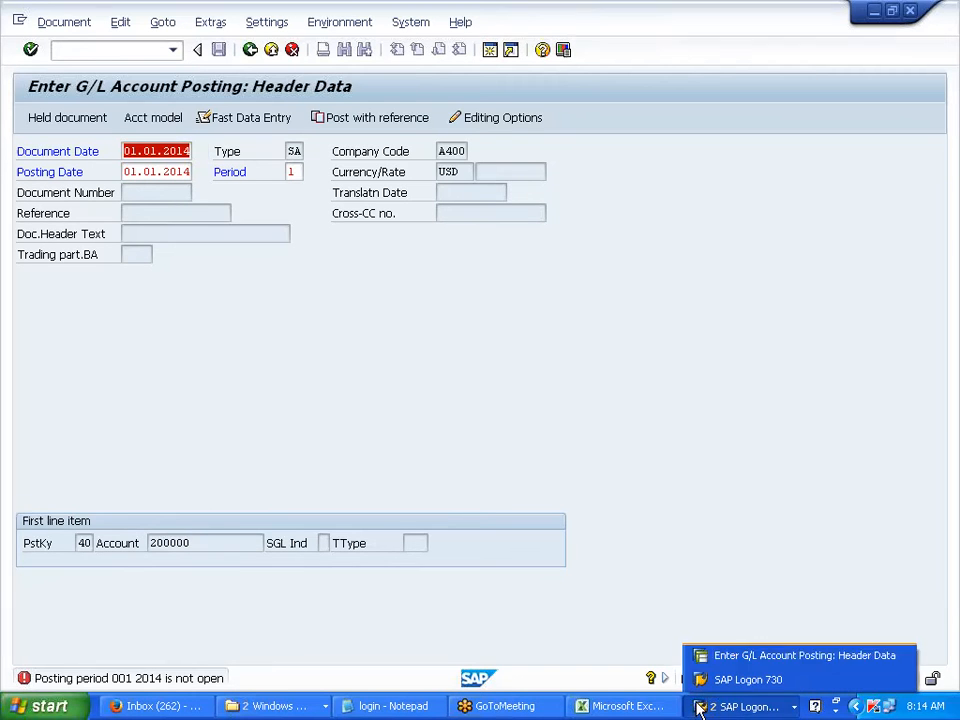
left_click(726, 657)
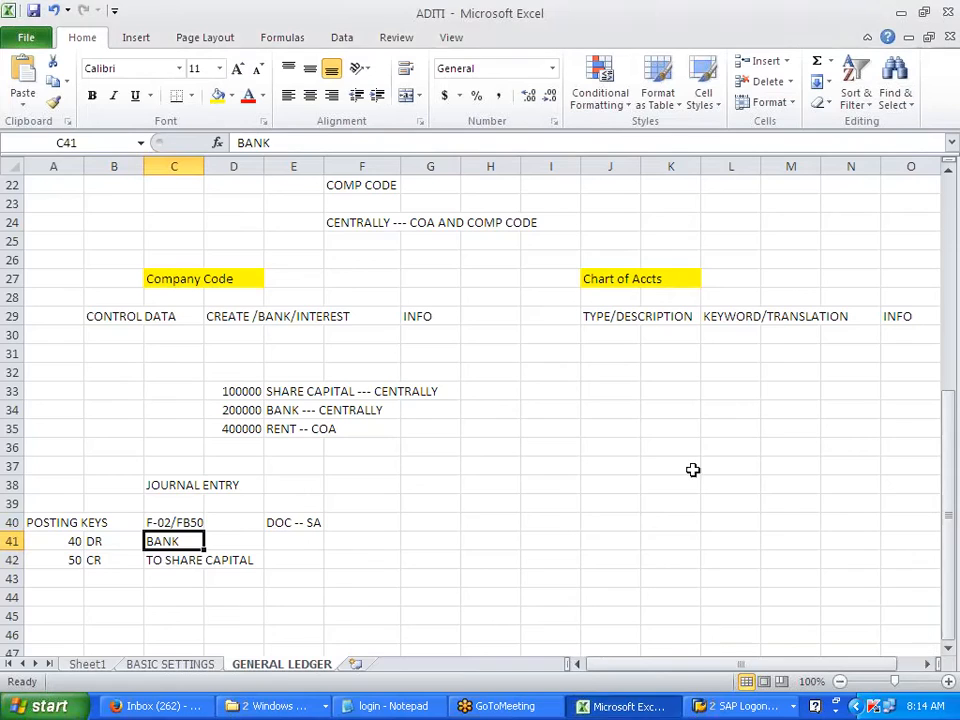
left_click(727, 706)
left_click(710, 655)
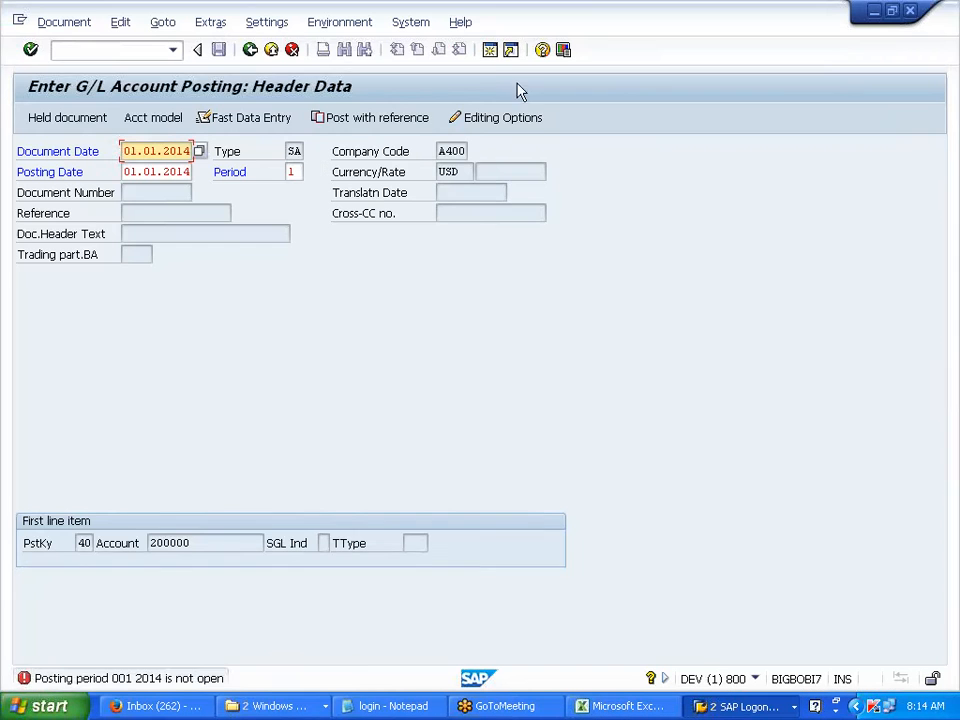
left_click(490, 50)
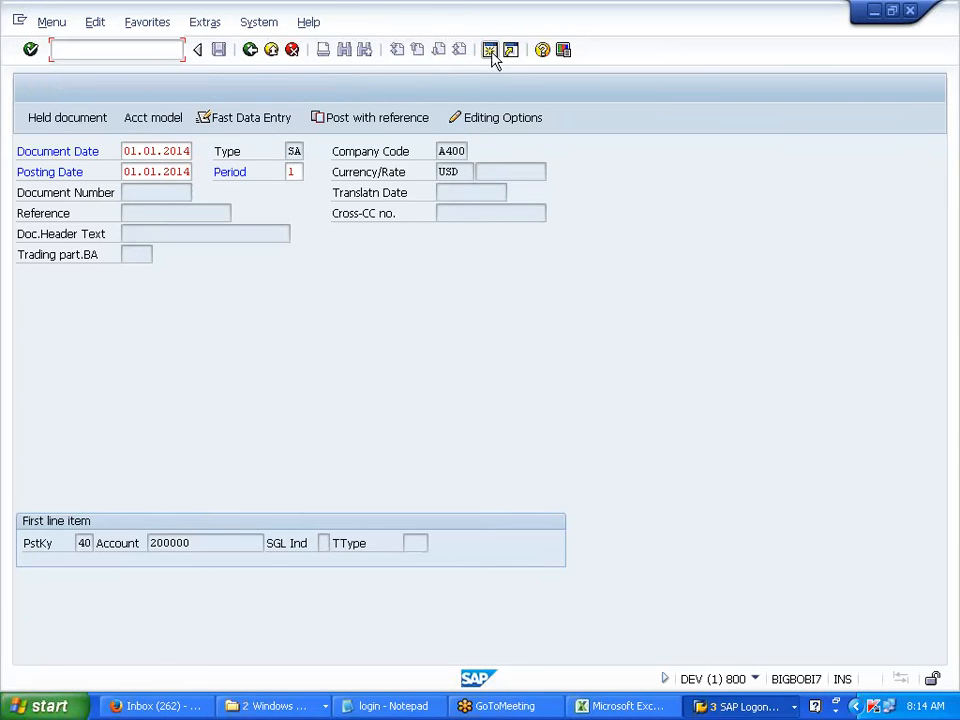
type("OB52")
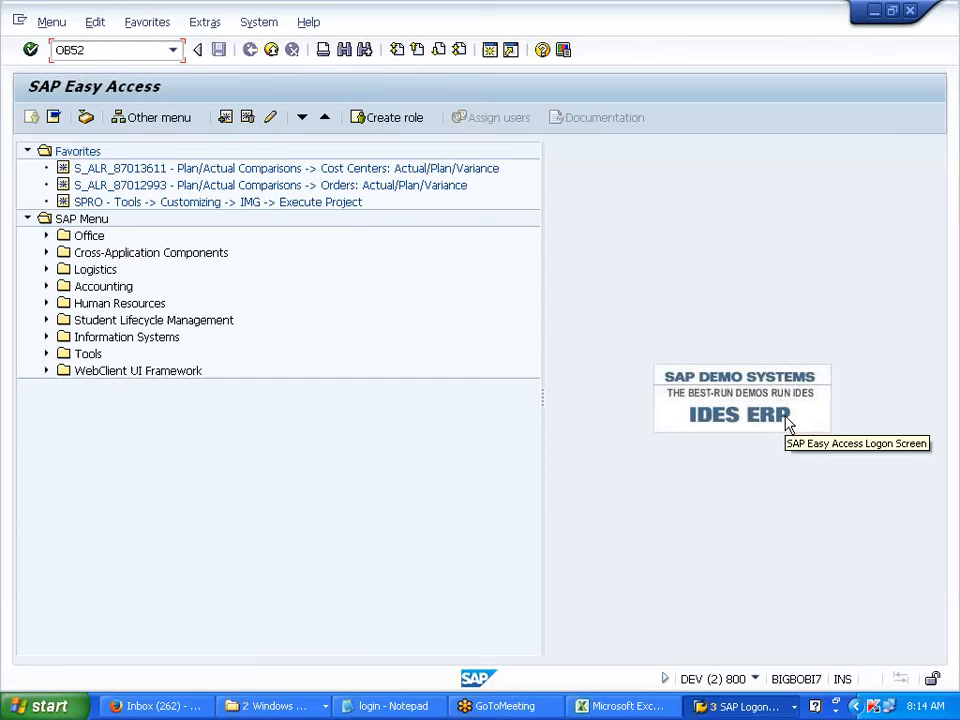
key("Return")
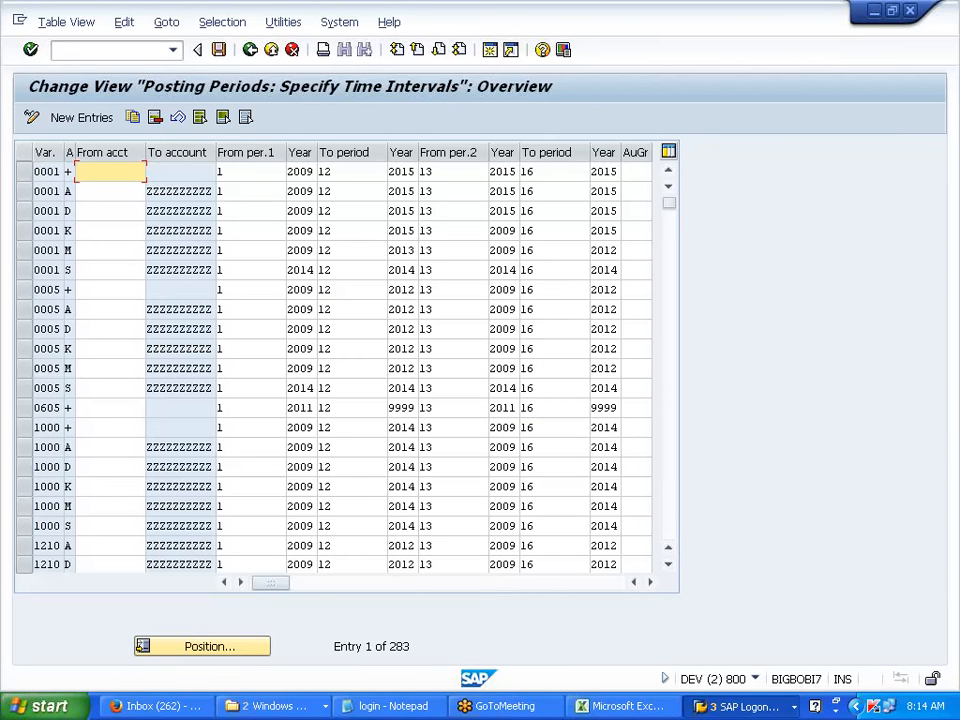
Position the posting periods table on posting period variant A400.
left_click(240, 657)
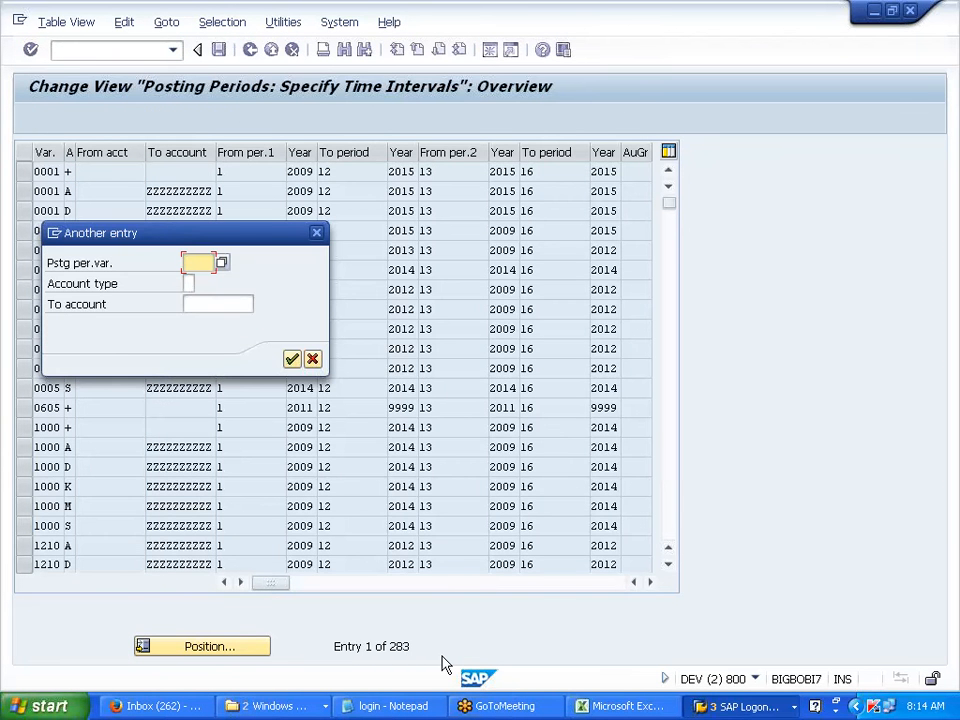
type("A400")
key("Return")
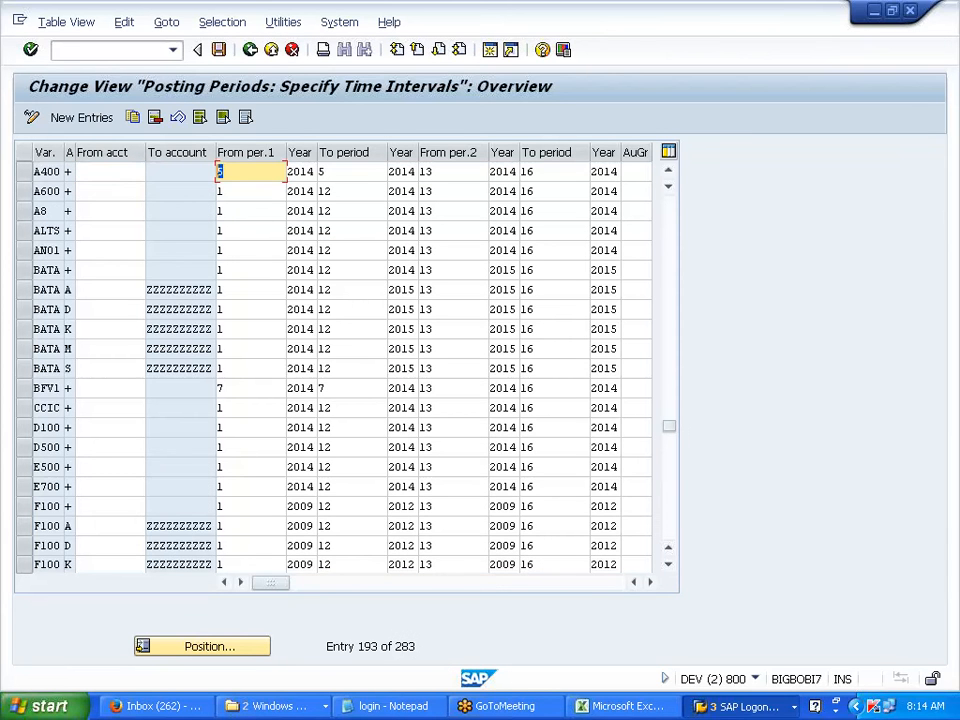
Set the first period interval of variant A400 to run from period 1 to period 12.
key("Tab")
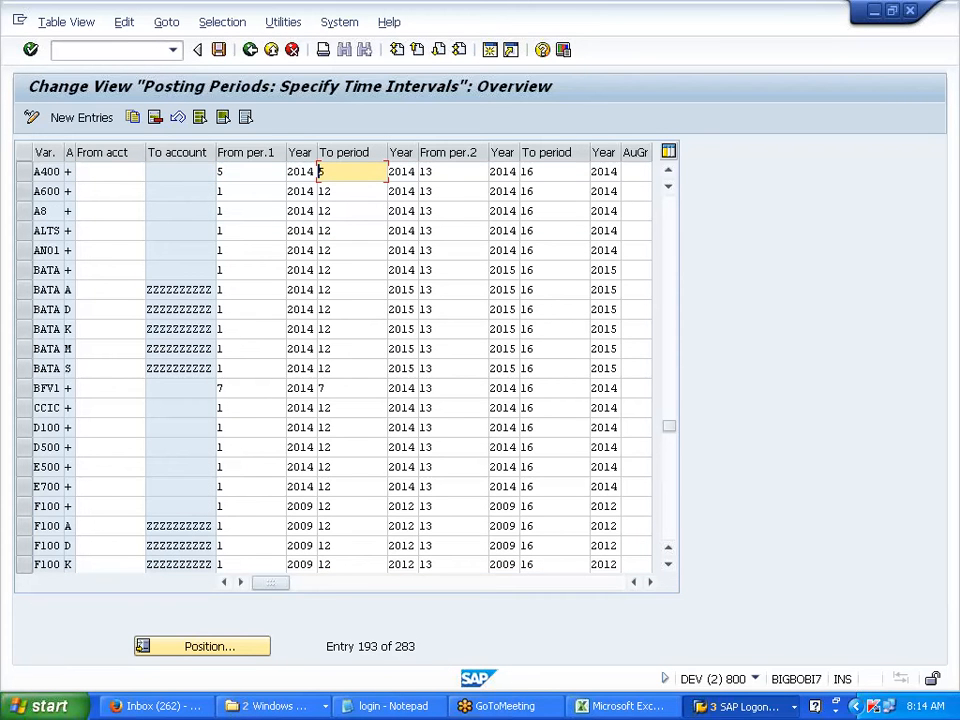
key("shift+Tab")
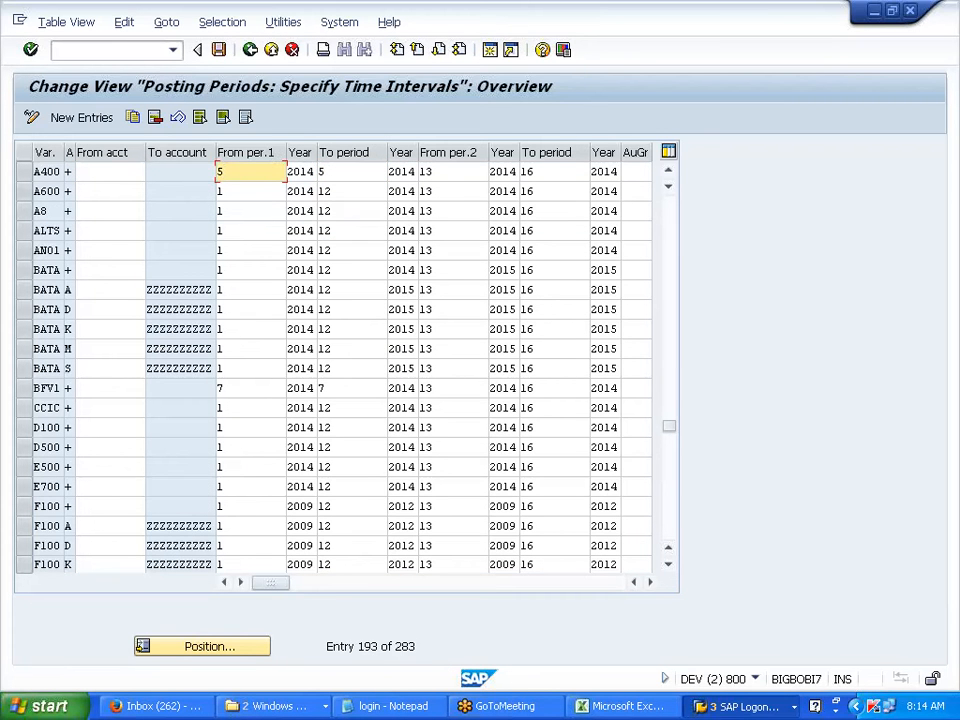
key("Delete")
type("1")
key("Tab")
key("Delete")
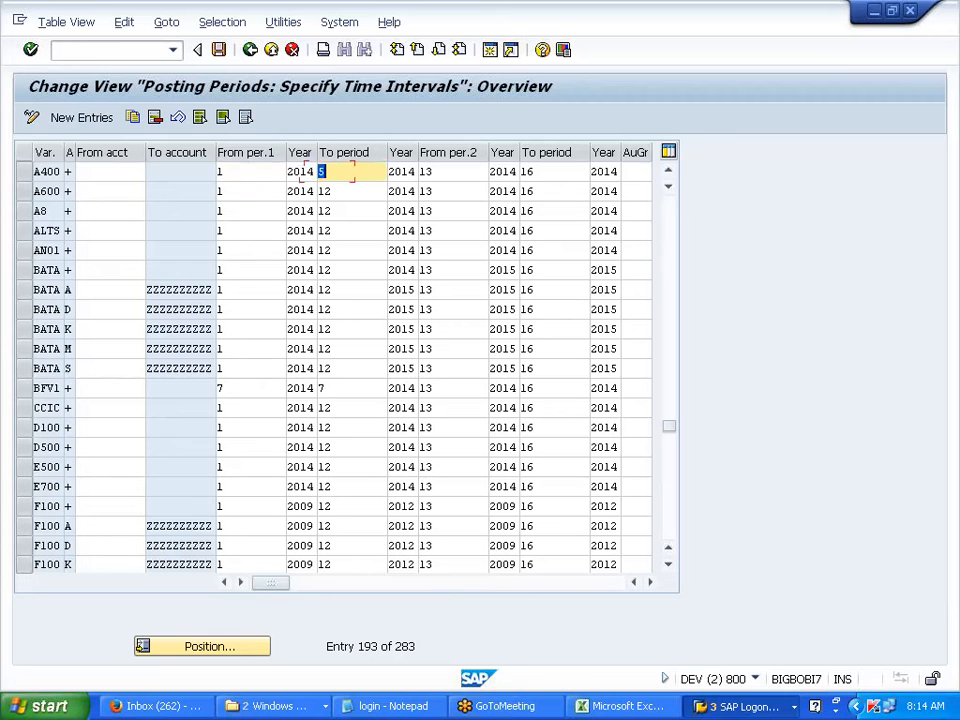
type("1")
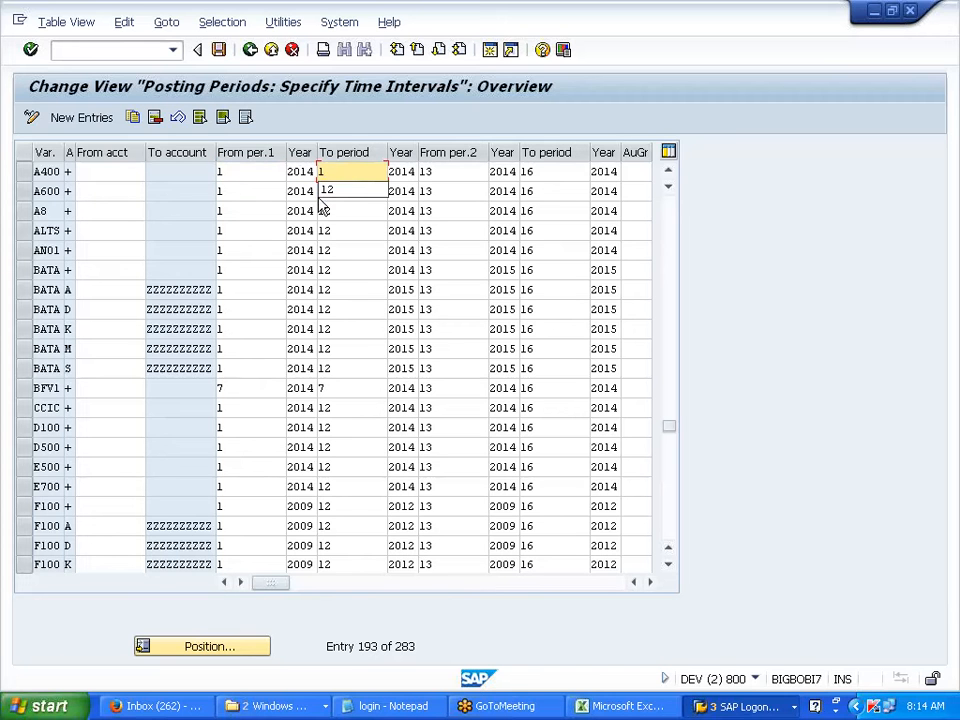
key("Down")
key("Escape")
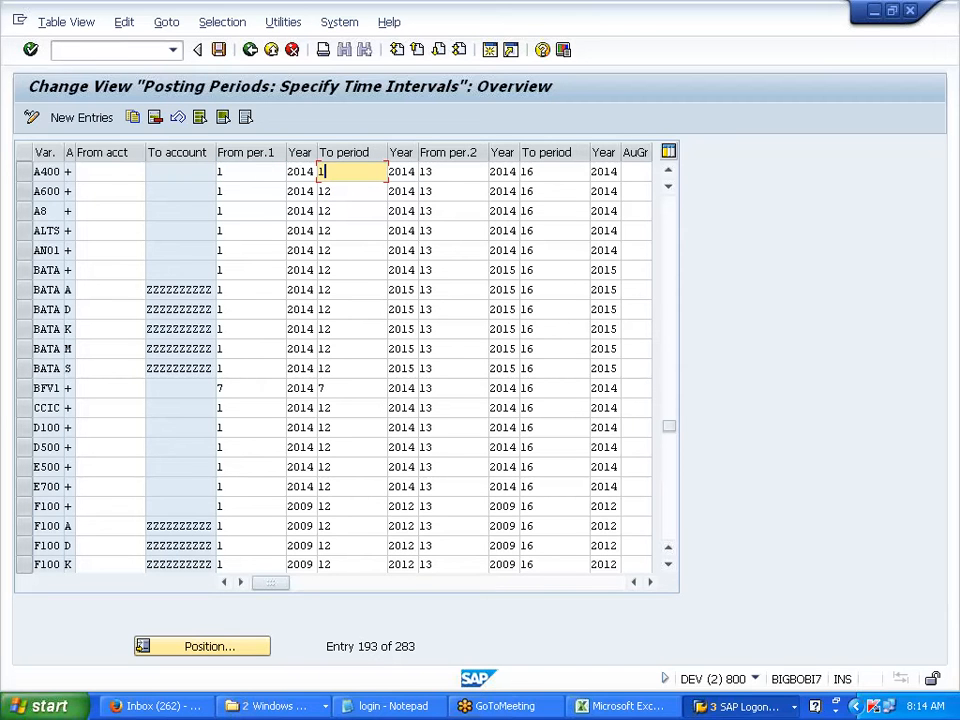
type("2")
left_click(215, 173)
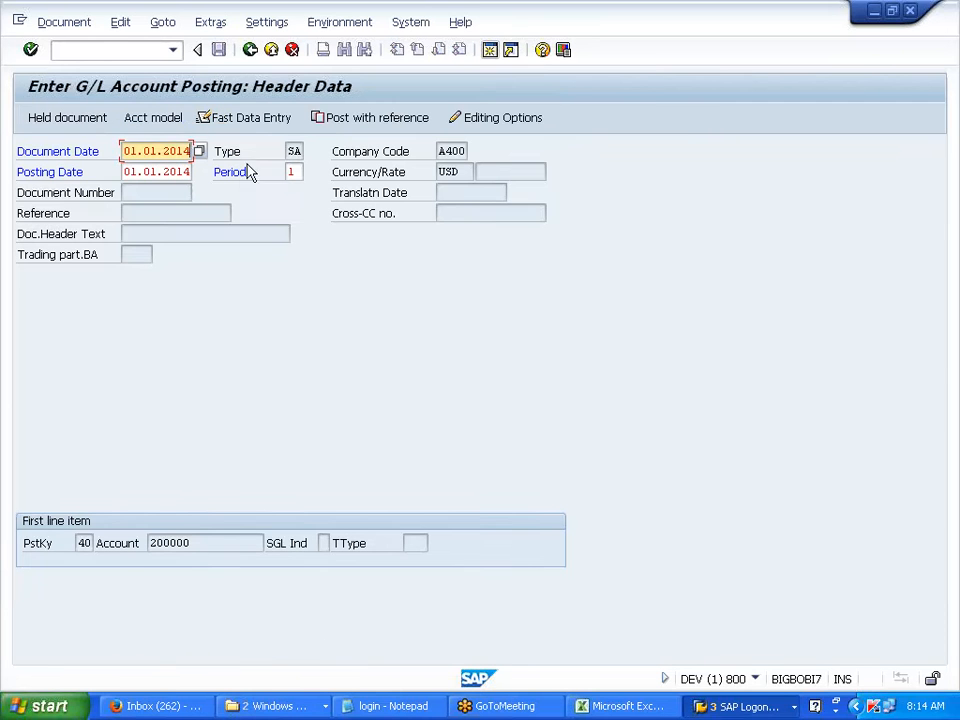
Check the posting date in the G/L posting header and restrict variant A400's first interval to period 5 only.
left_click_drag(17, 176, 108, 178)
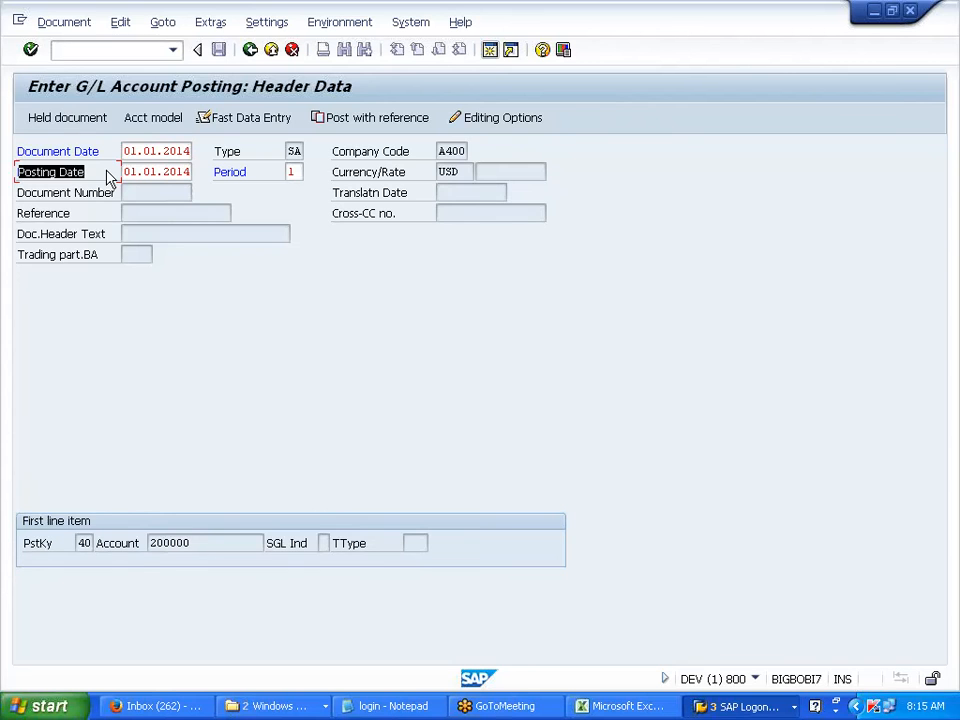
left_click(108, 177)
key("alt+Tab")
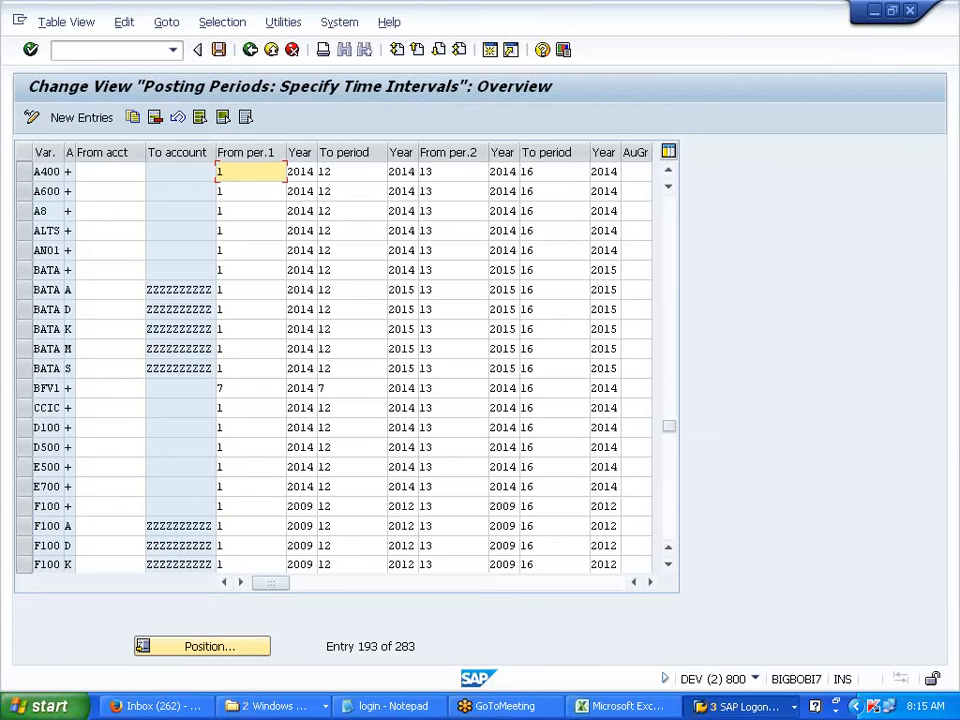
type("5")
key("Tab")
type("5")
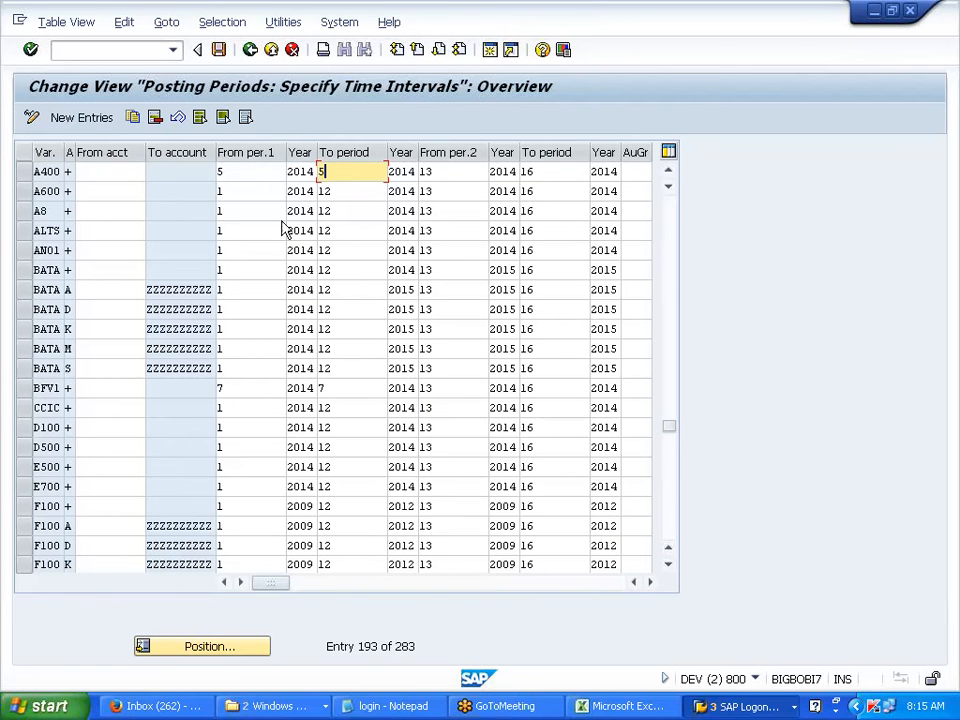
Set the posting date to 01.05.2014, compare it with variant A400's periods, and continue to the first G/L line item.
key("alt+Tab")
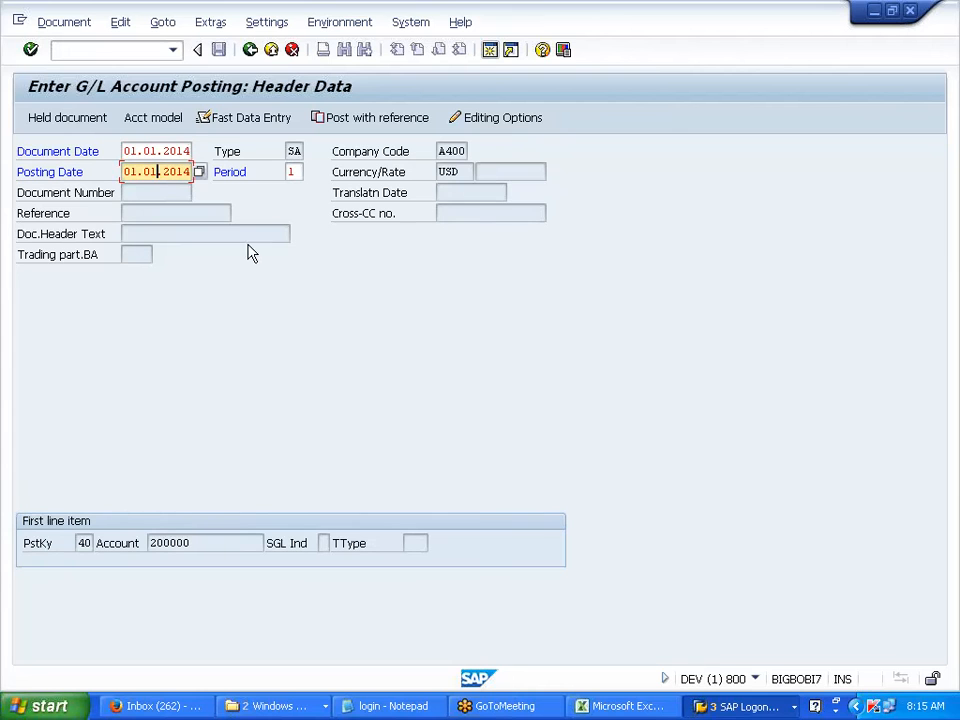
type("5")
key("alt+Tab")
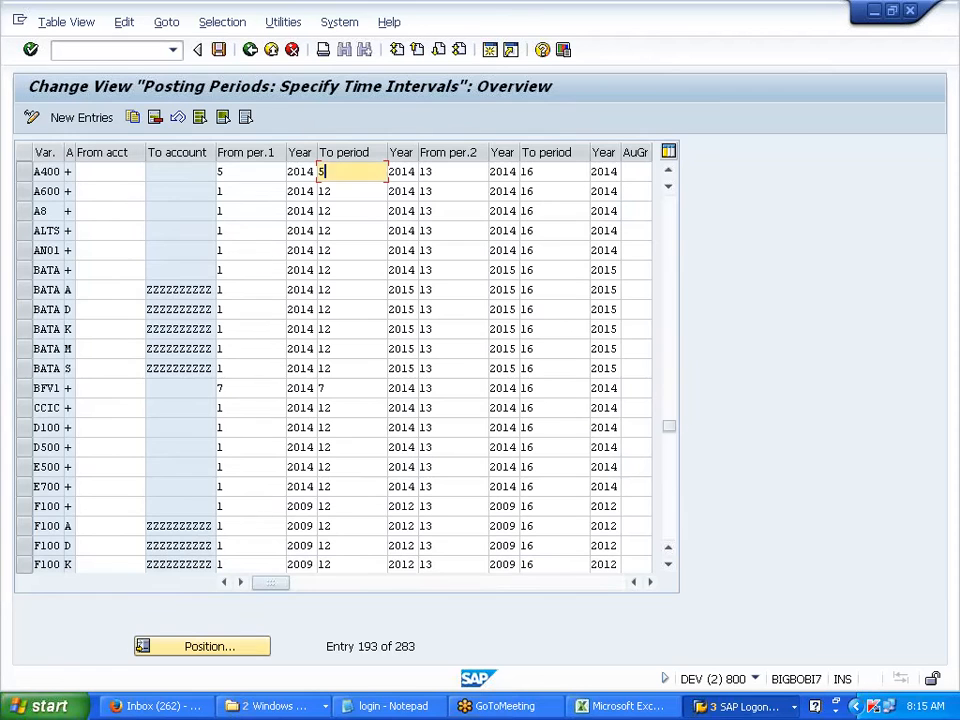
key("shift+Tab")
key("Tab")
key("shift+Tab")
key("alt+Tab")
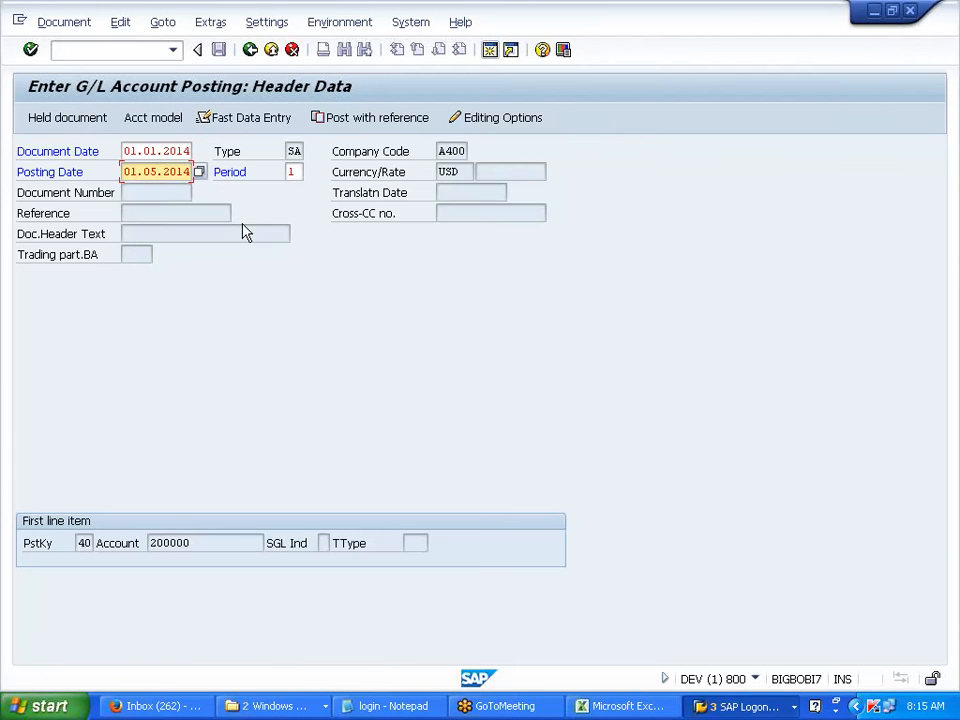
key("Return")
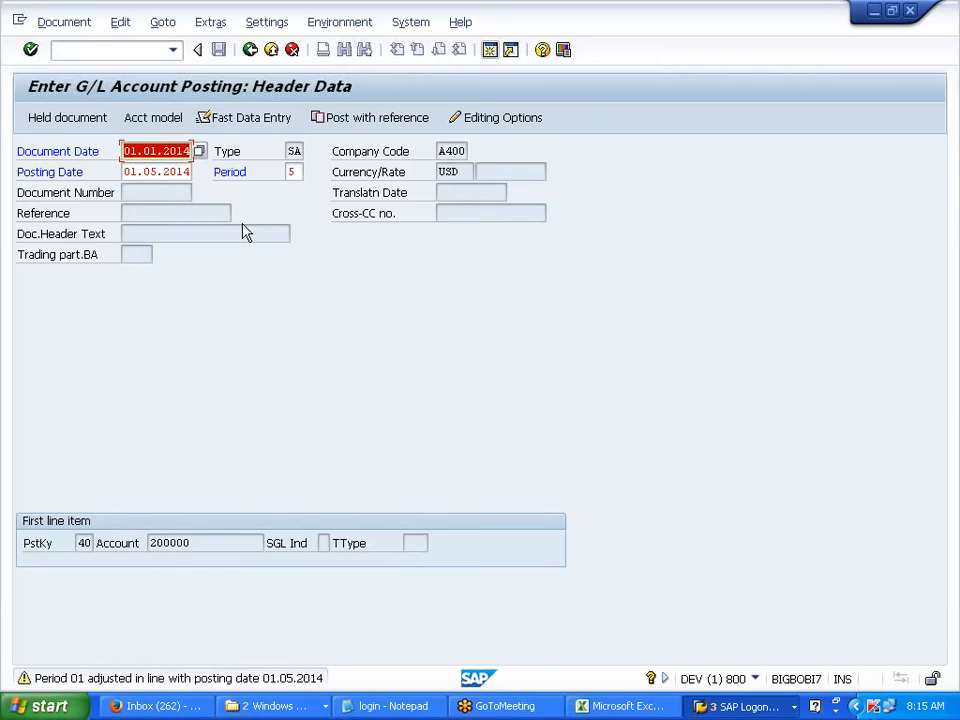
left_click(216, 175)
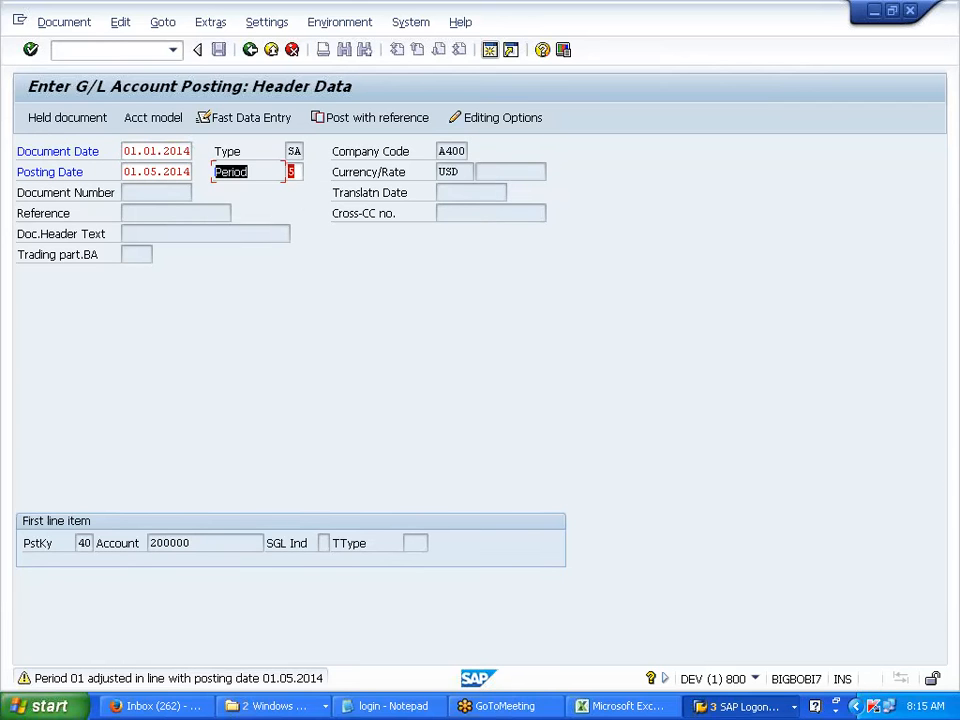
left_click_drag(216, 174, 297, 178)
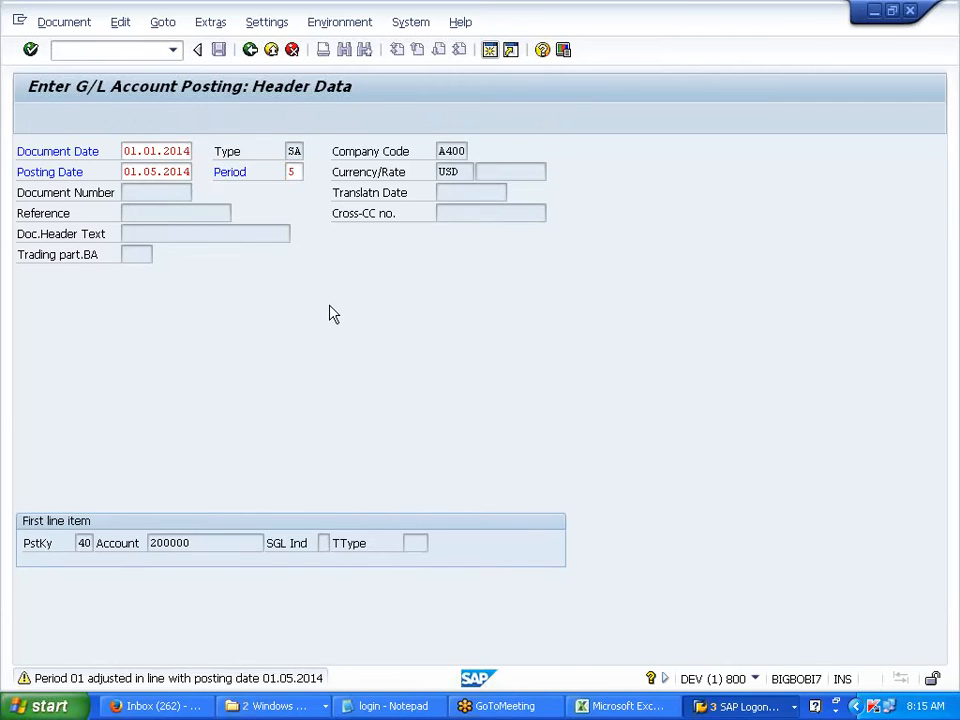
key("Return")
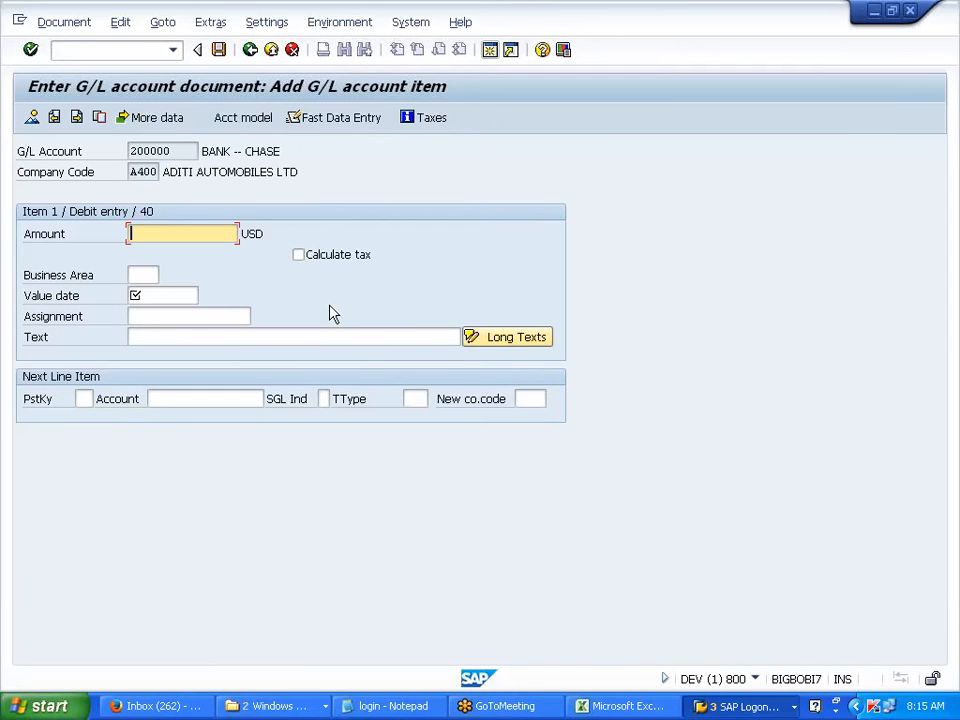
Return to the posting periods table and open periods 1 to 12 in variant A400's first interval.
key("alt+Tab")
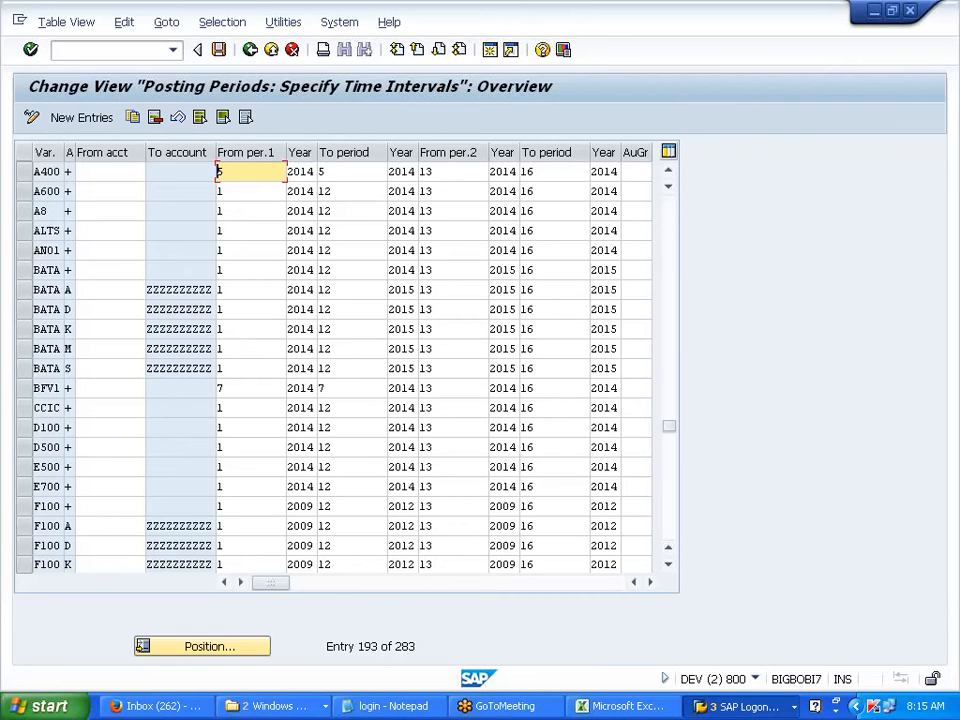
key("BackSpace")
type("1")
key("Tab")
key("Tab")
type("12")
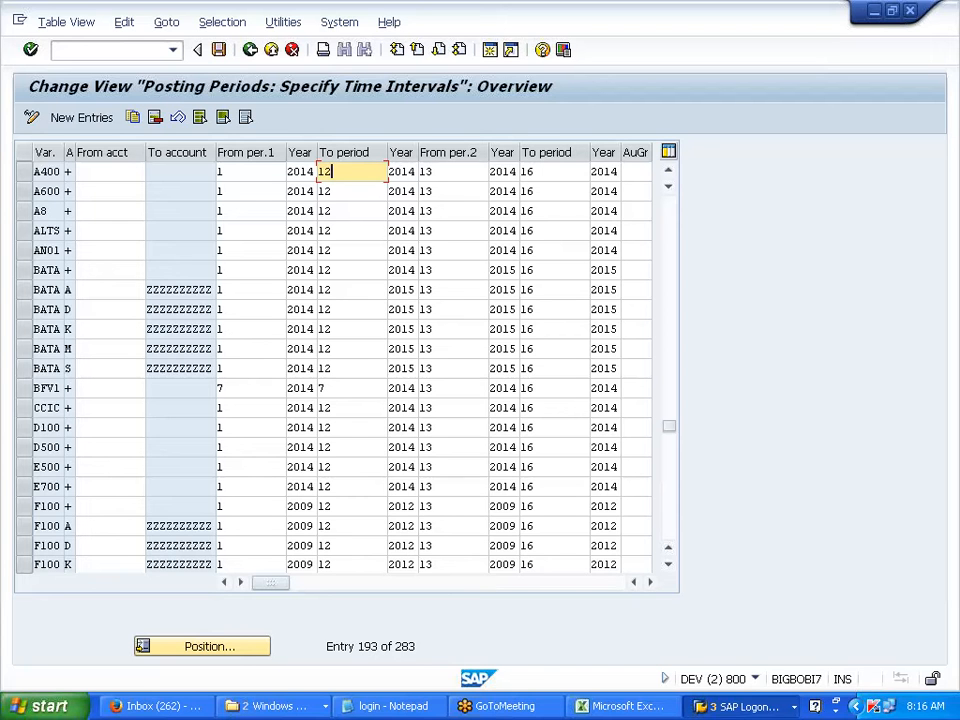
Try limiting the first interval of variant A400 to period 5, and return its starting period to 1.
key("BackSpace")
key("BackSpace")
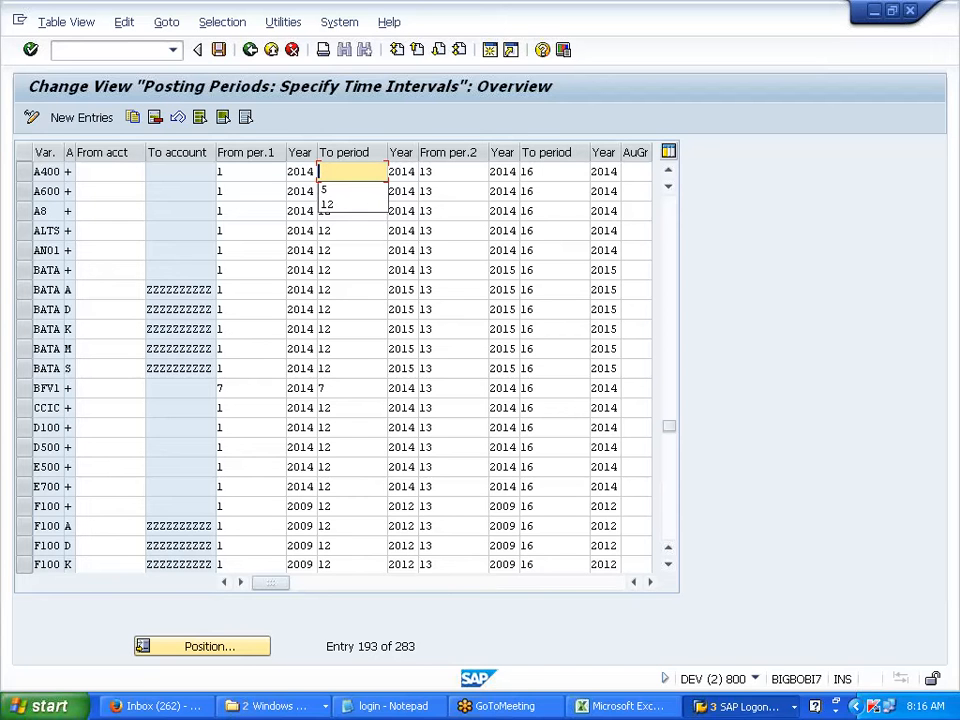
type("5")
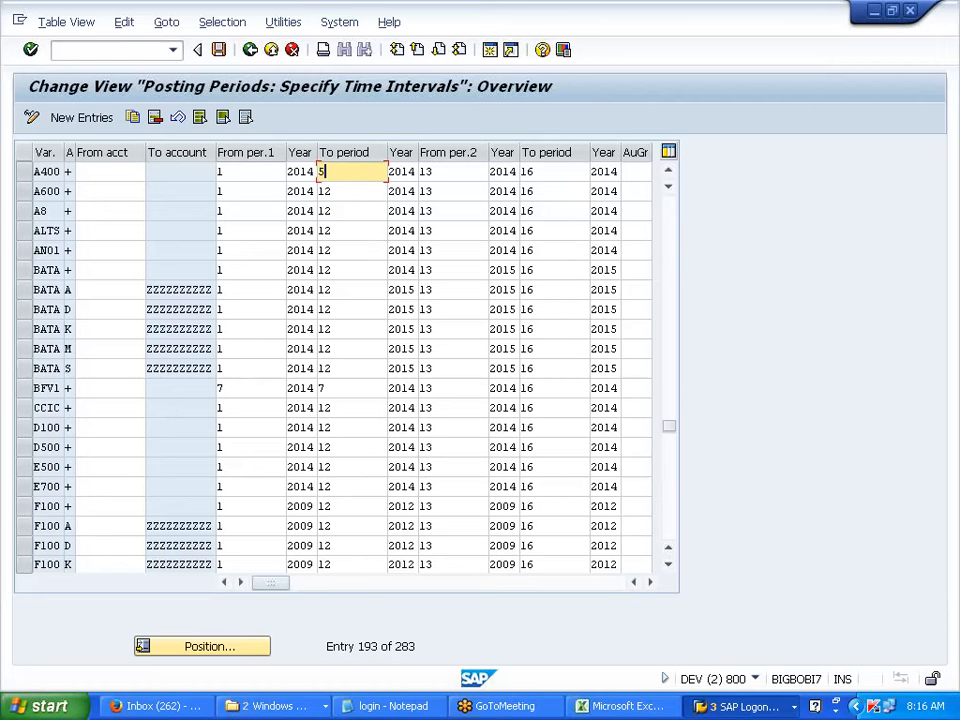
left_click(250, 172)
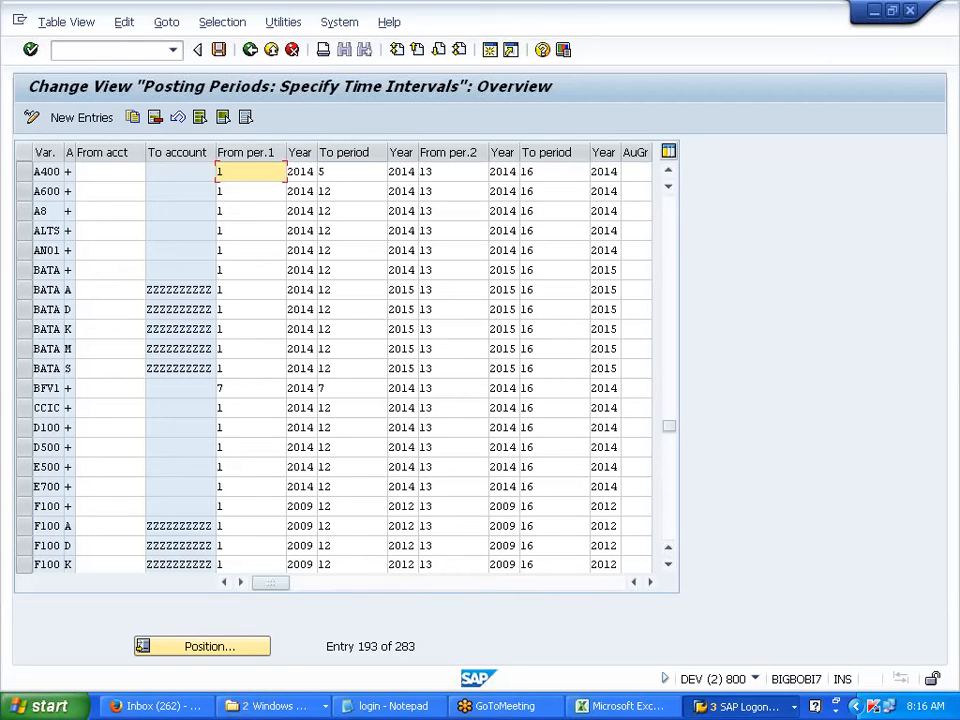
key("BackSpace")
type("5")
type("1")
key("Tab")
key("Tab")
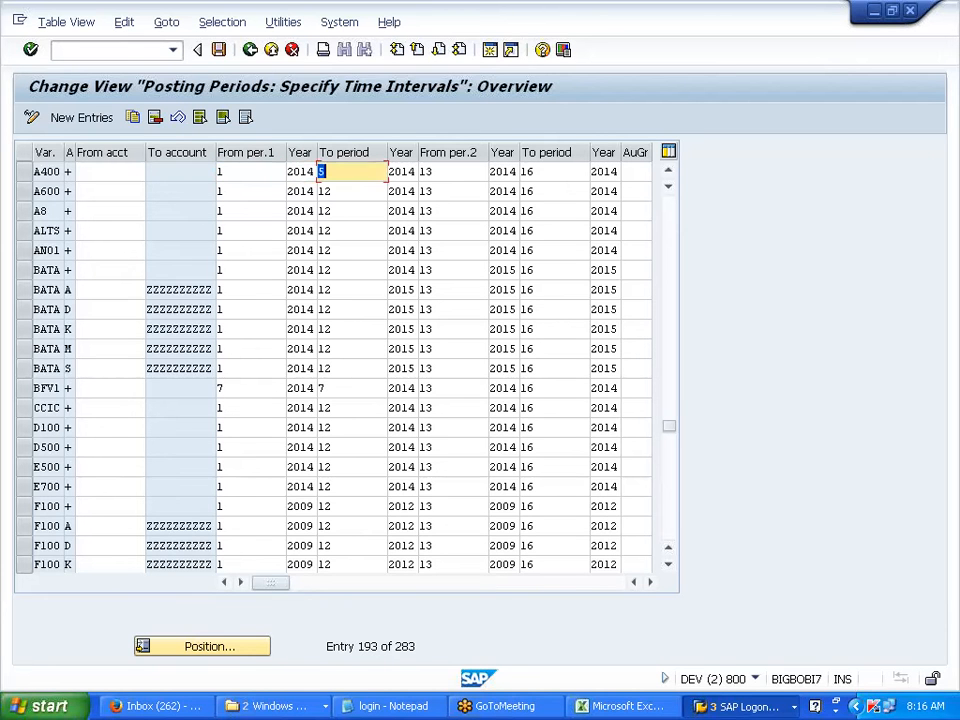
Set the end of variant A400's first interval to period 12, save under customizing request DEVK900069, and leave the table.
type("12")
left_click(217, 52)
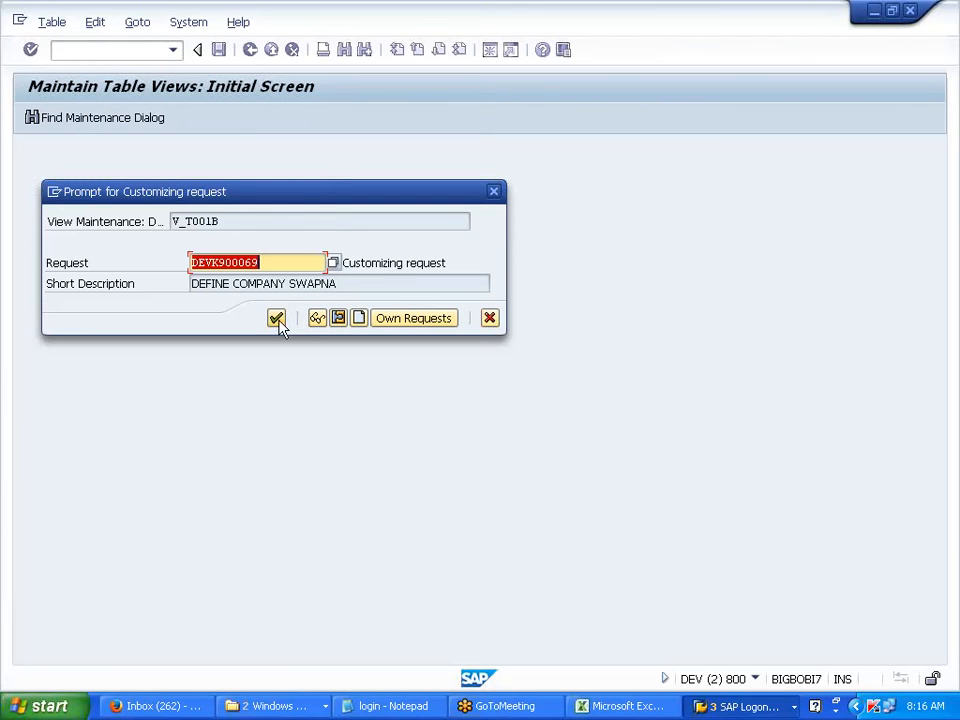
left_click(276, 318)
left_click(247, 49)
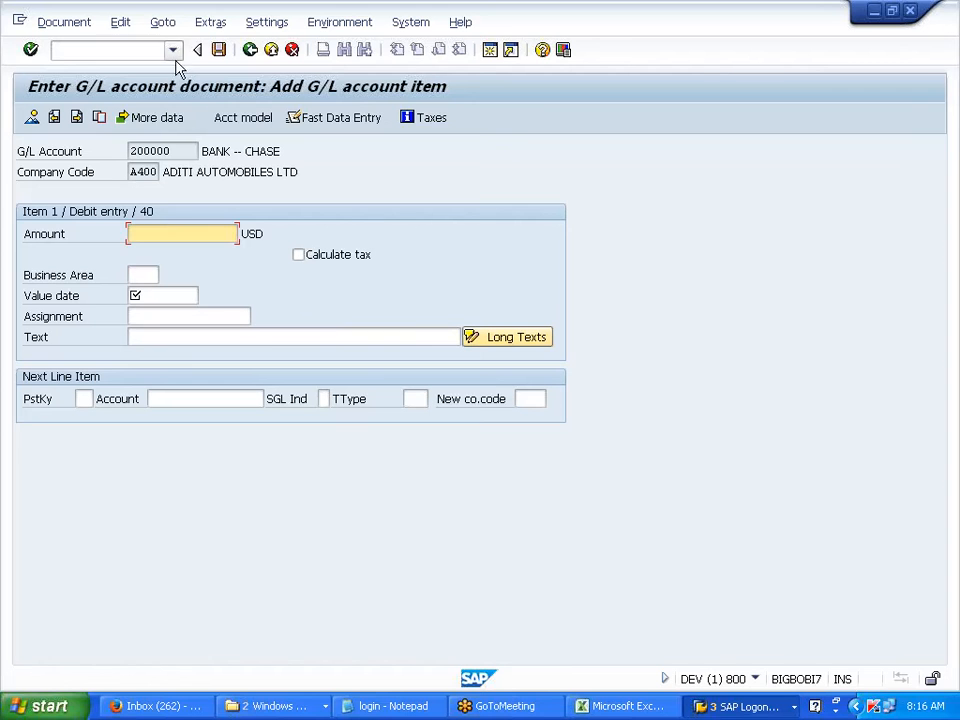
Restart the G/L account posting with transaction F-02 from the open line item.
left_click(115, 50)
type("/nF-02")
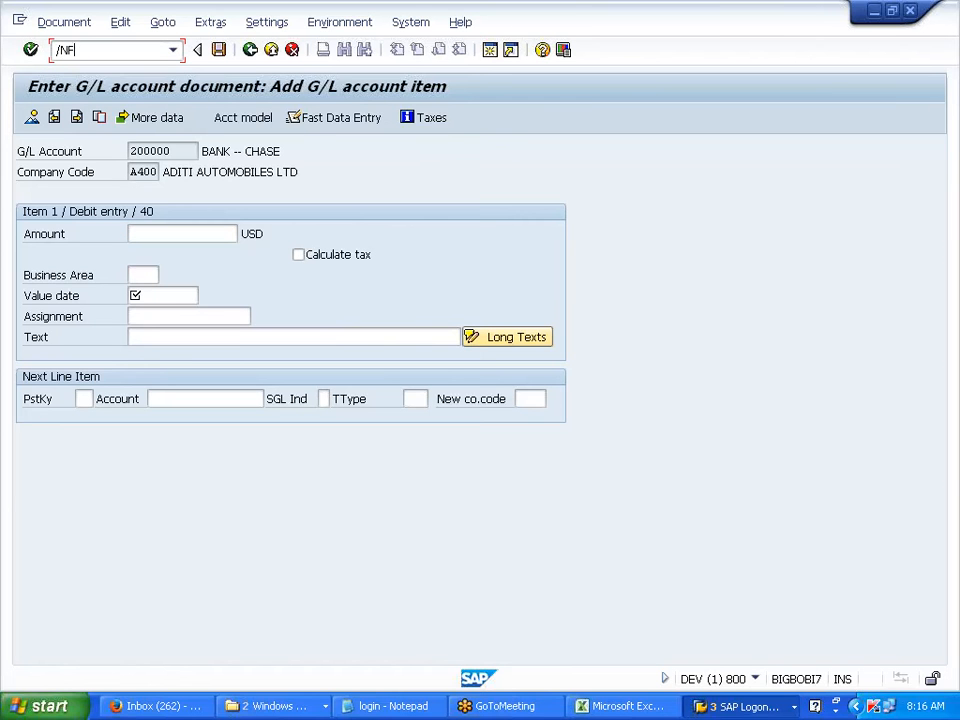
key("Return")
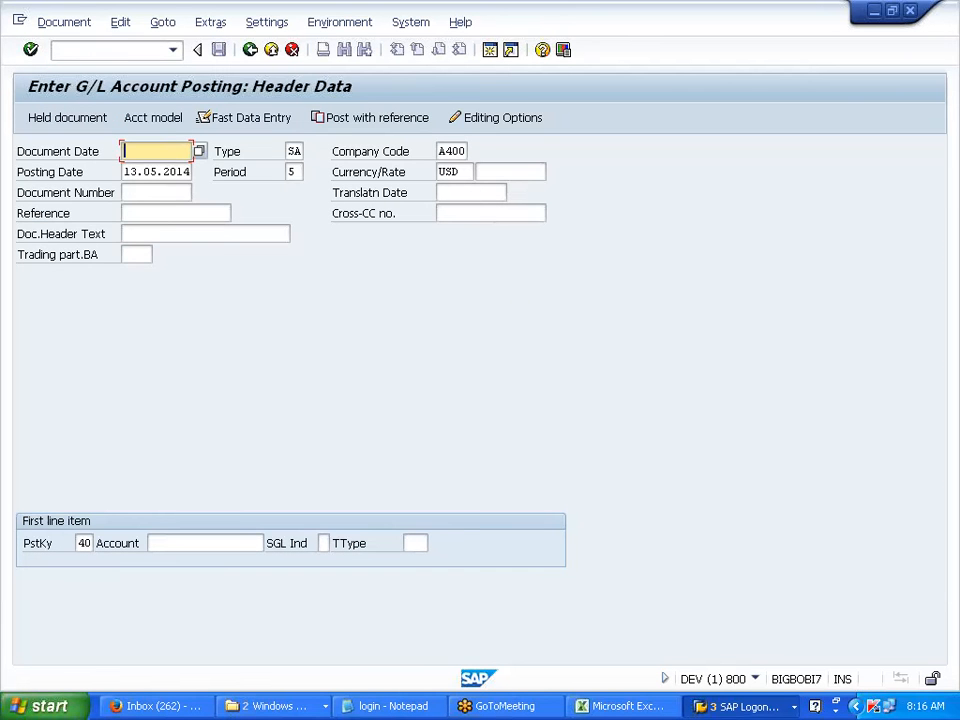
Set the document and posting dates to 01.01.2014 and enter the Chase bank G/L account for the first line item.
key("space")
left_click(150, 169)
key("Tab")
key("Tab")
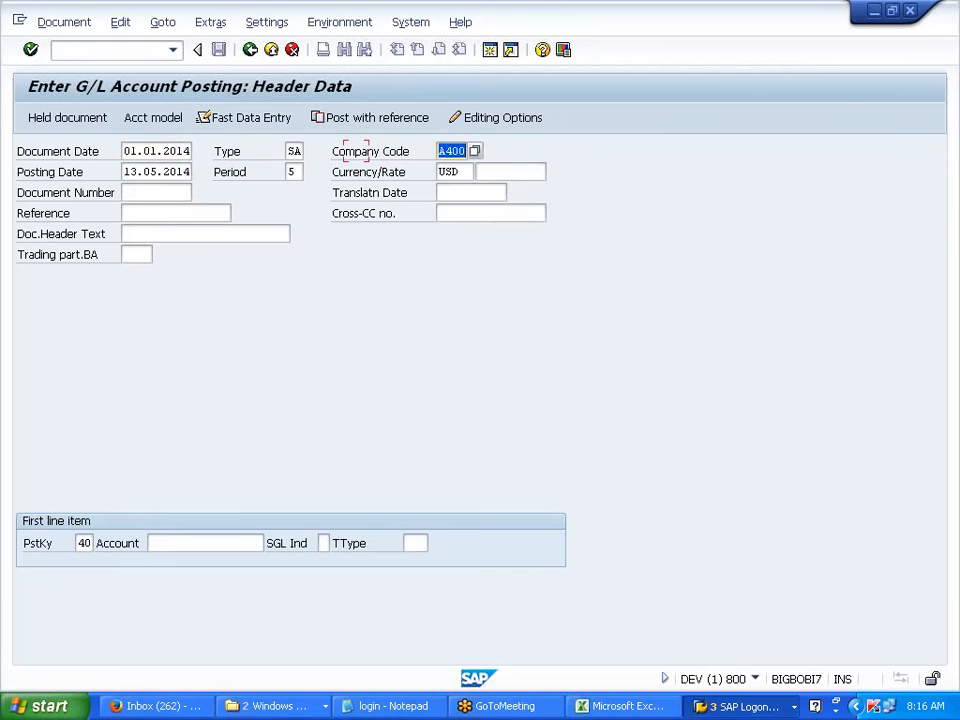
key("Tab")
key("BackSpace")
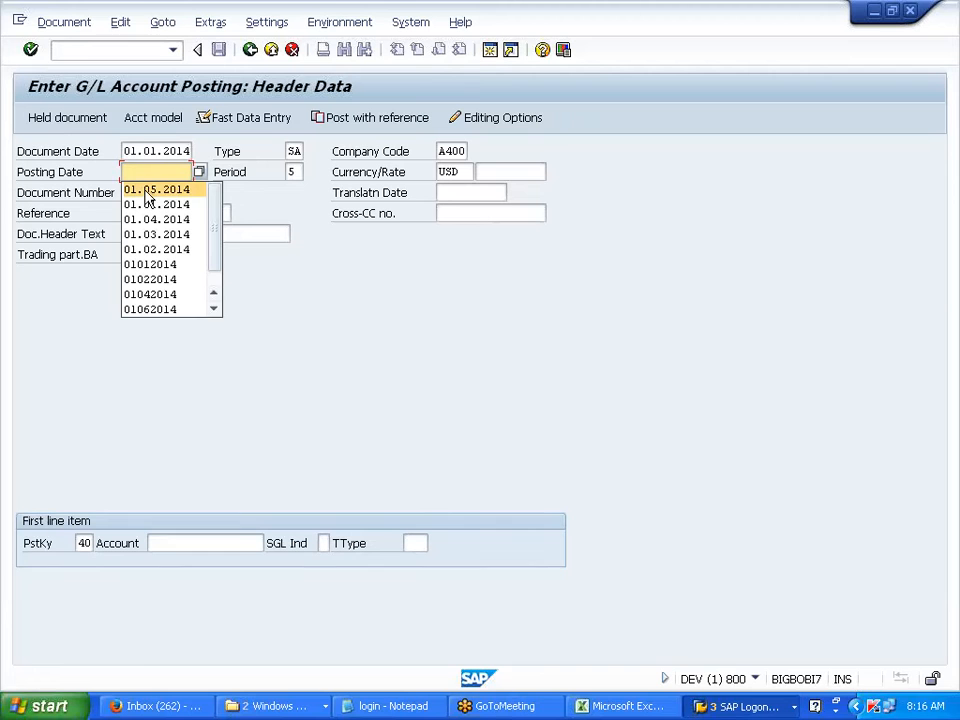
left_click(155, 204)
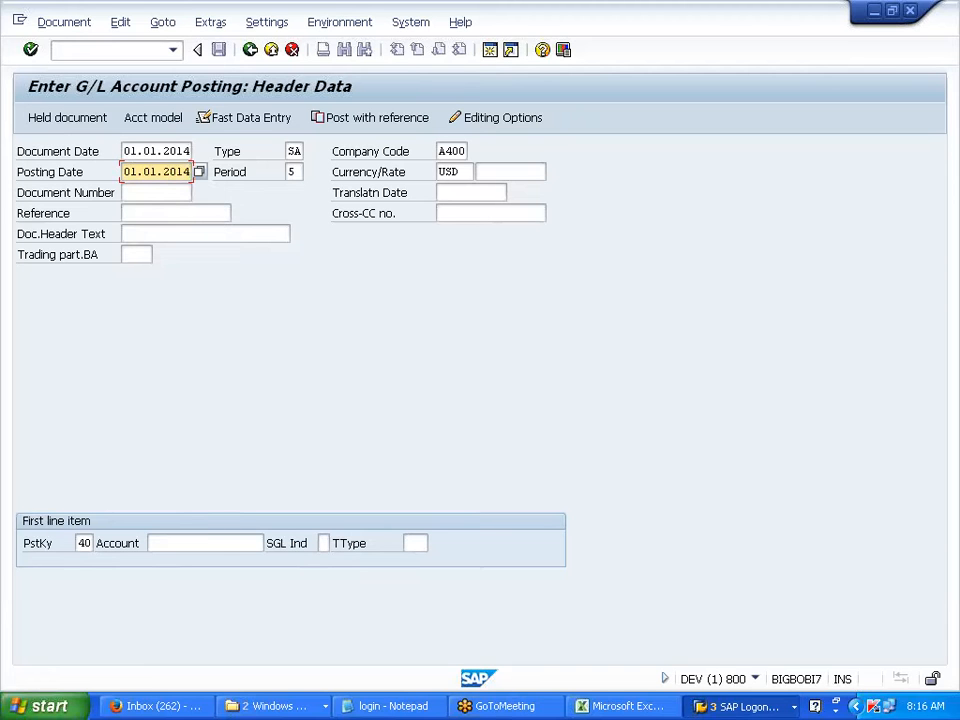
left_click(203, 543)
left_click(202, 561)
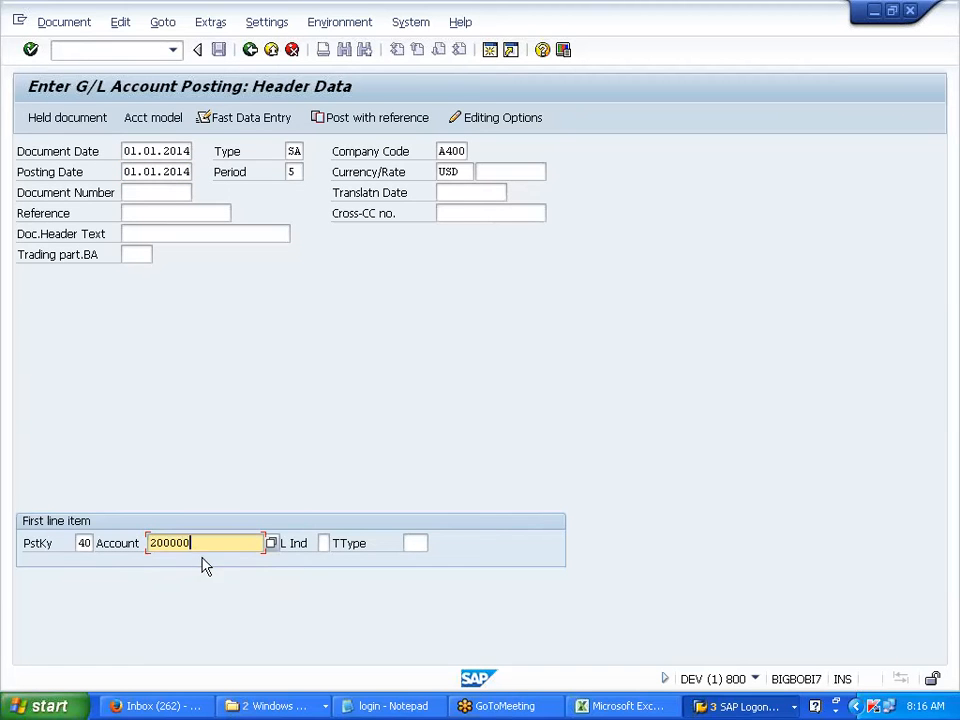
Review the document date and posting date fields, and confirm the header to continue to the first line item.
left_click(222, 180)
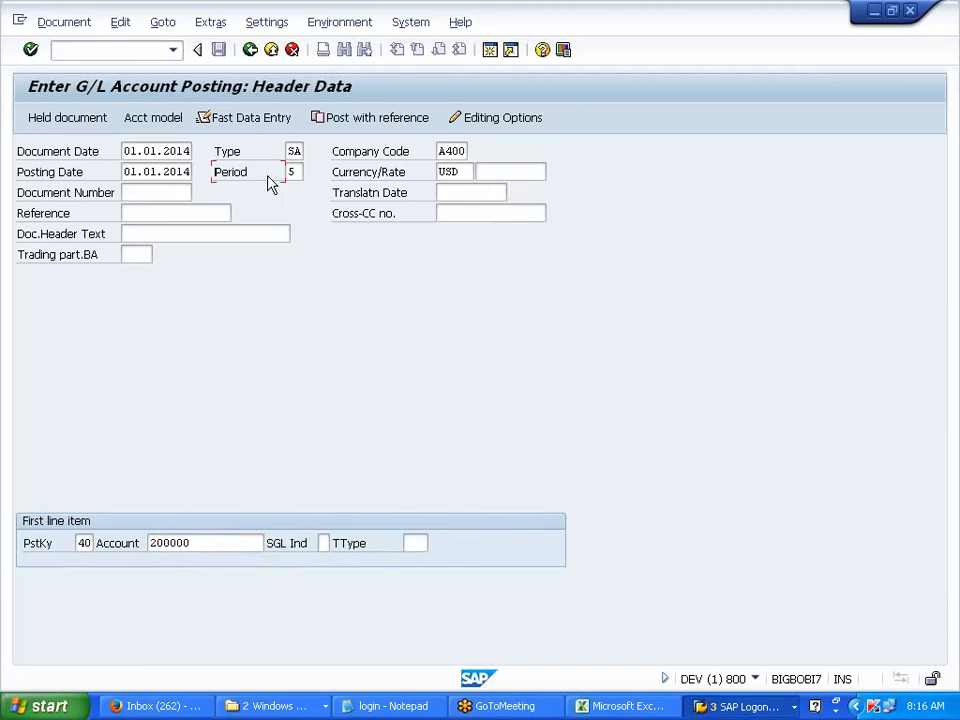
left_click_drag(17, 151, 118, 150)
left_click(20, 154)
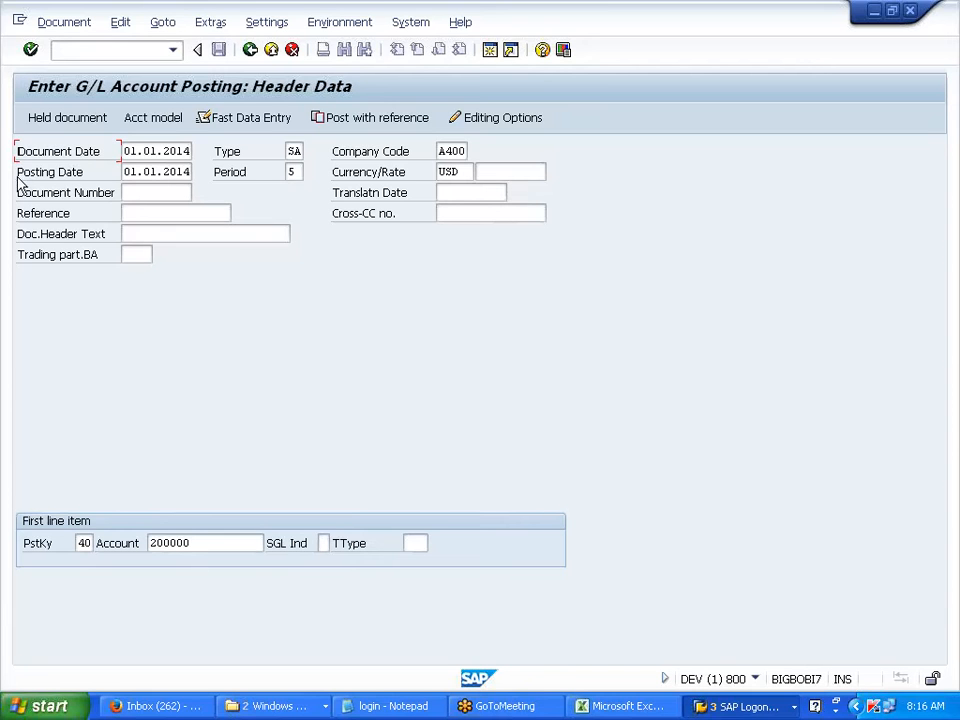
left_click_drag(20, 182, 103, 191)
left_click(35, 162)
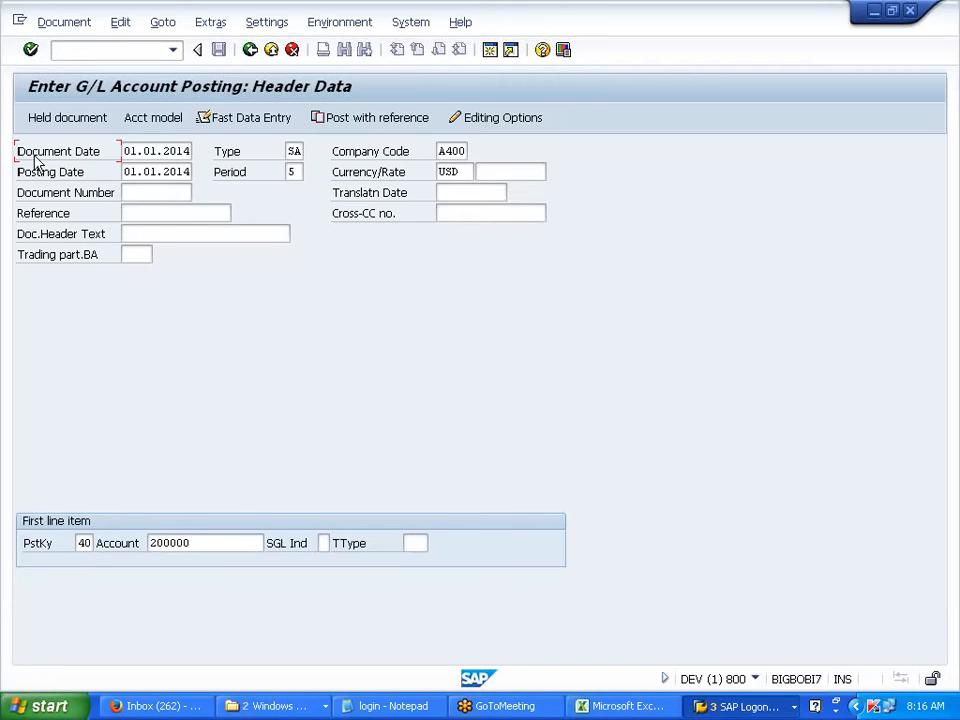
left_click_drag(17, 156, 110, 160)
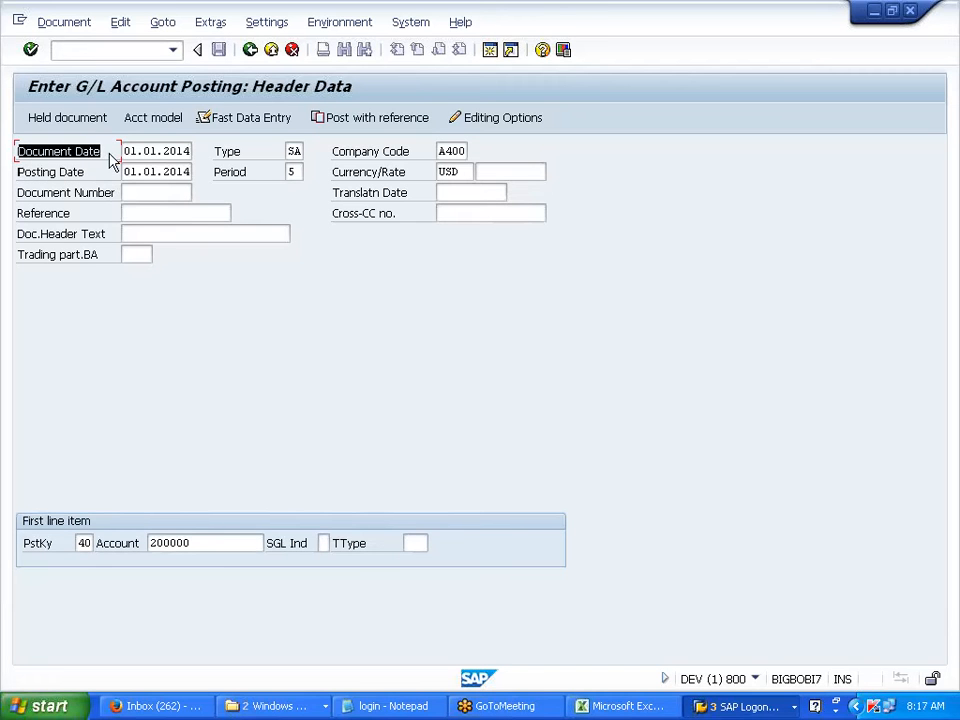
left_click(113, 158)
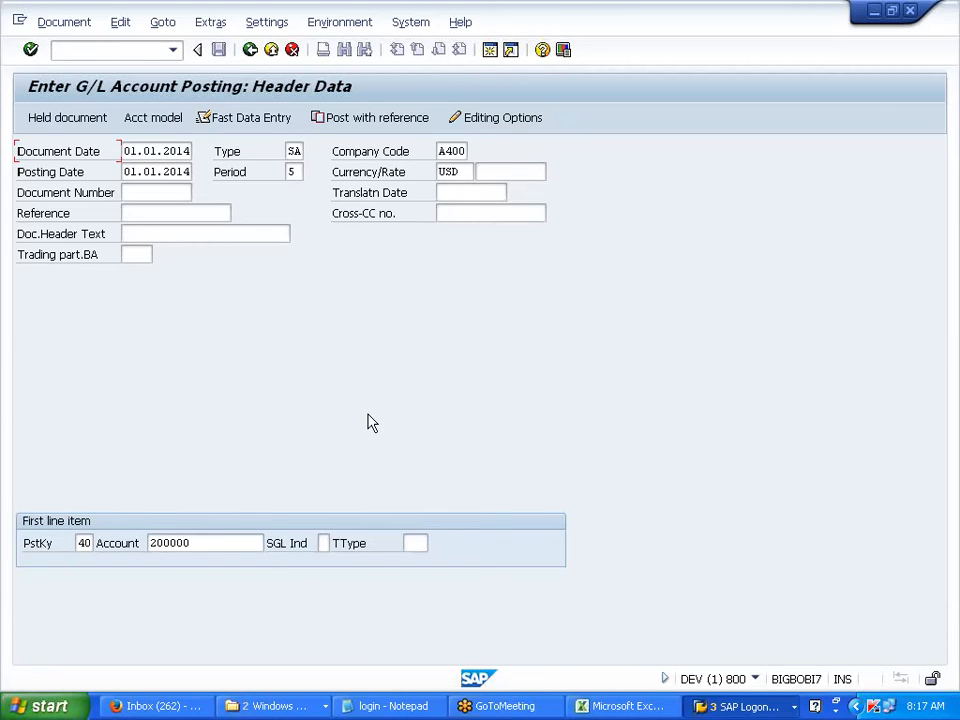
key("Return")
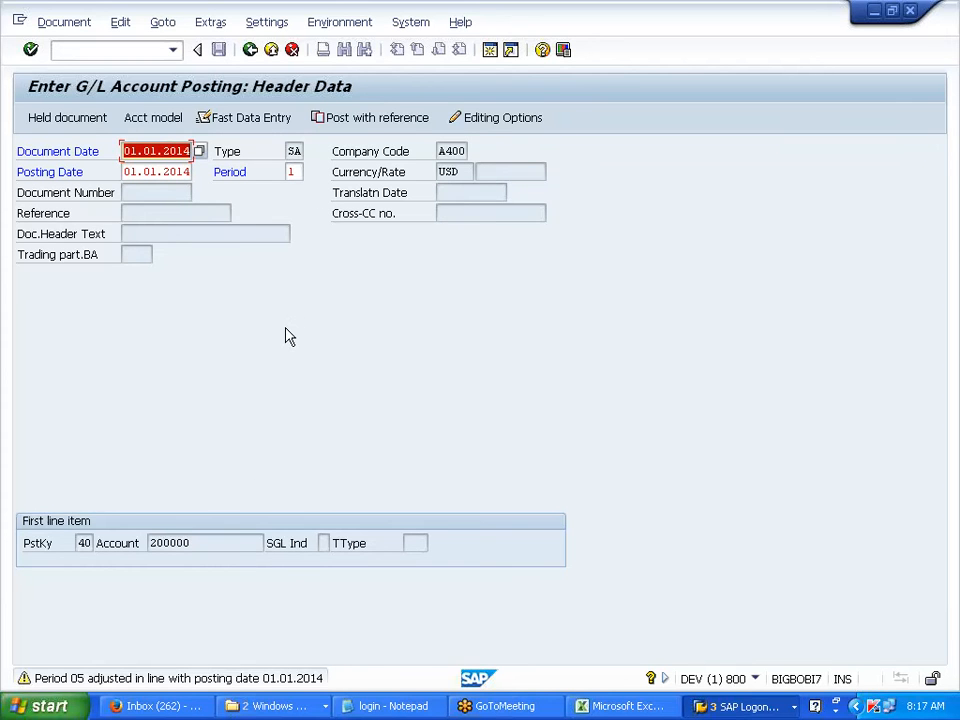
key("Return")
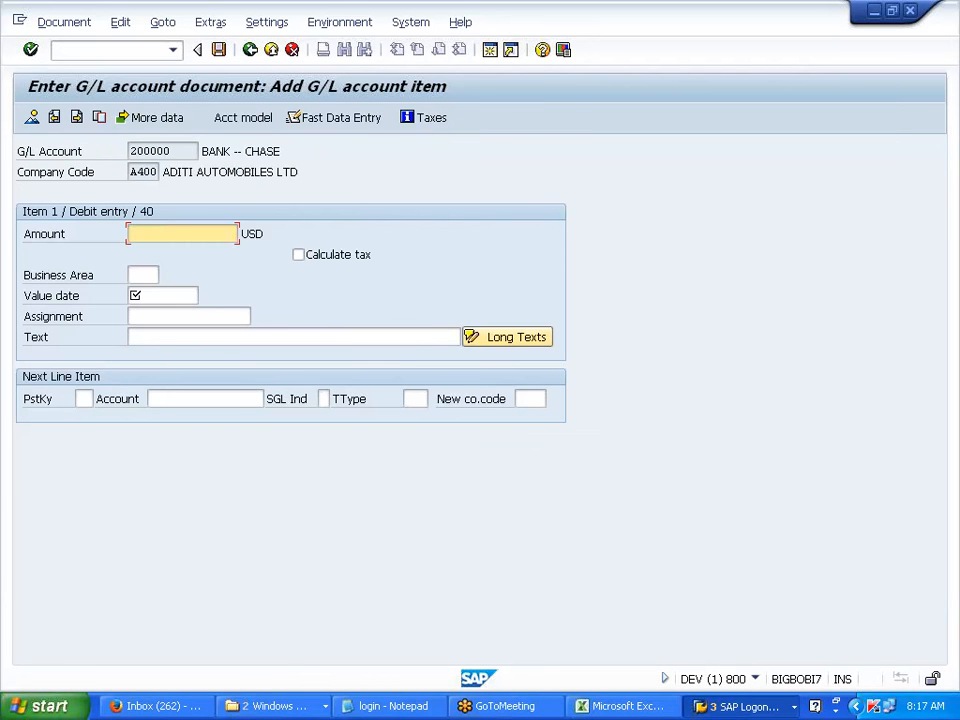
Enter an amount of 9000000 USD and the value date 01012014 for the debit item.
type("900000")
key("Tab")
key("Tab")
key("Tab")
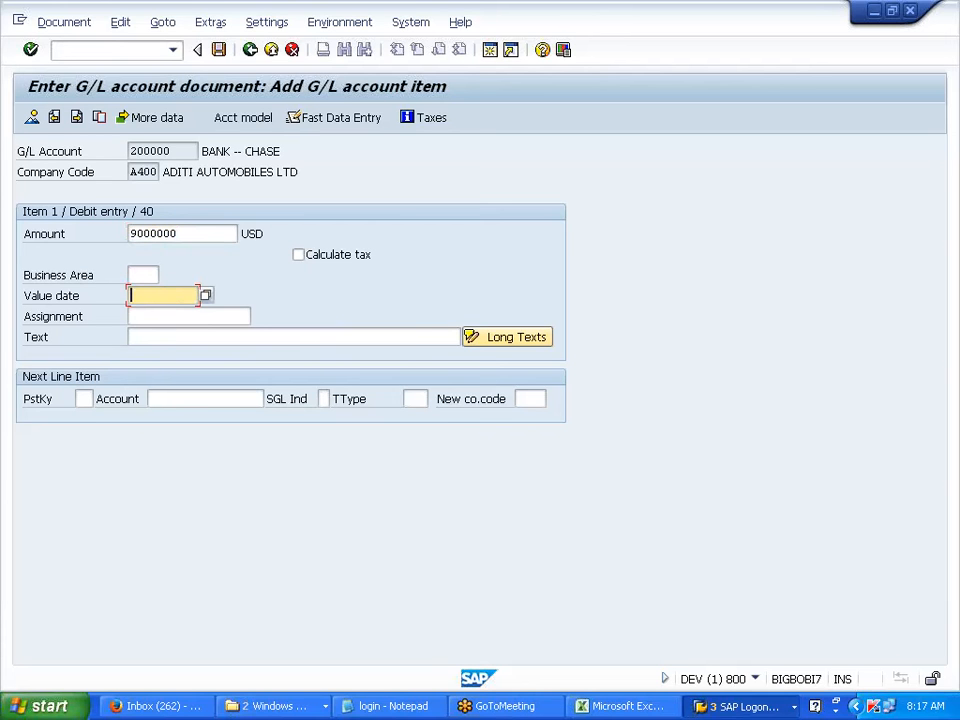
type("0101")
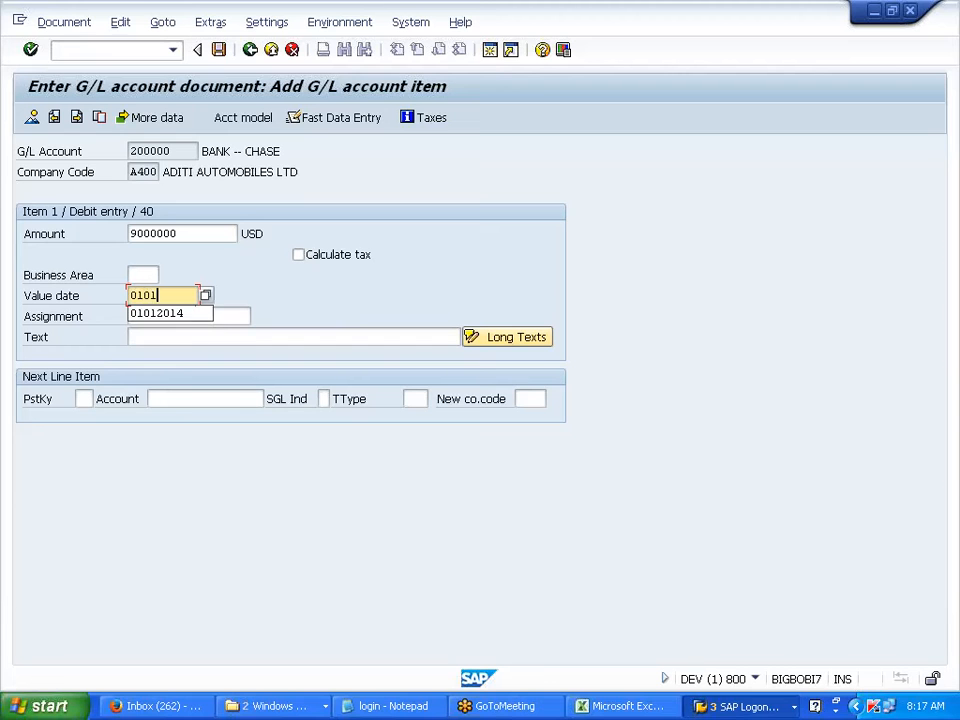
type("2014")
Enter the item text "BEING SHARE CAPITAL BOUGHT INTO BUSINESS" and copy it.
key("Tab")
key("Tab")
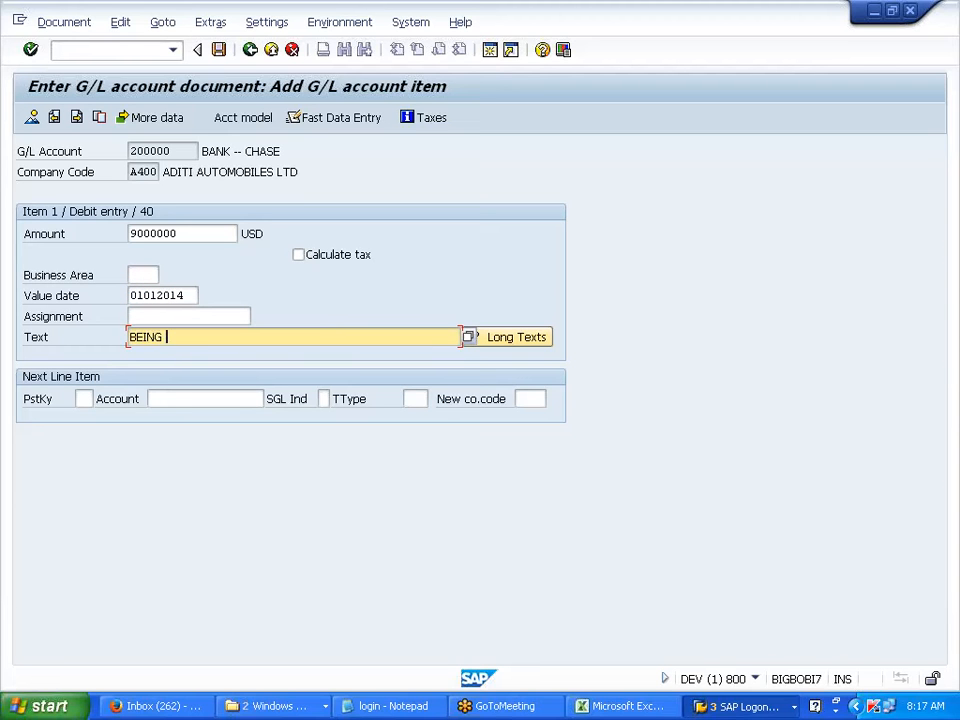
type("BEING SHARE CAPITAL BOUGHT")
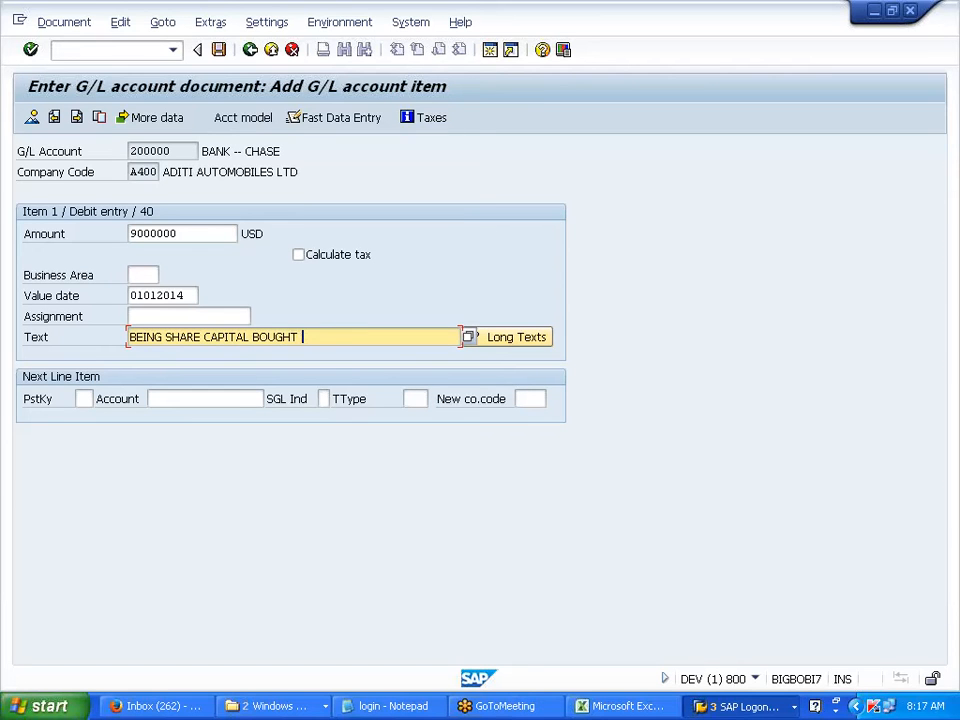
type(" INOT")
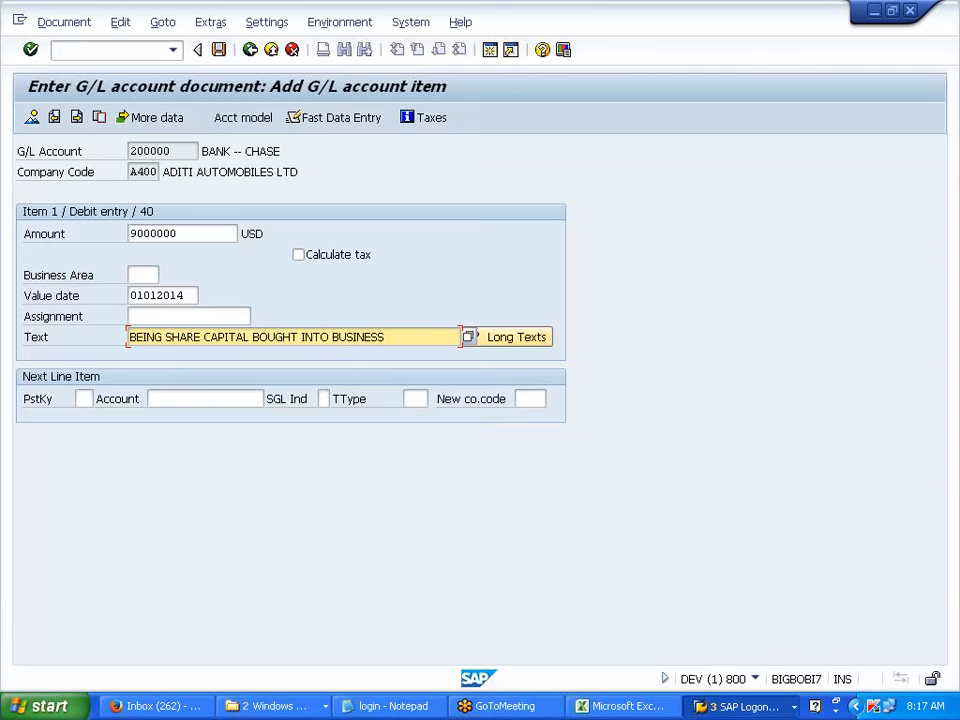
left_click_drag(387, 337, 129, 337)
key("ctrl+c")
Assign business area A401 (SOUTH AMERICA) to the debit item from the list of business areas.
left_click(131, 274)
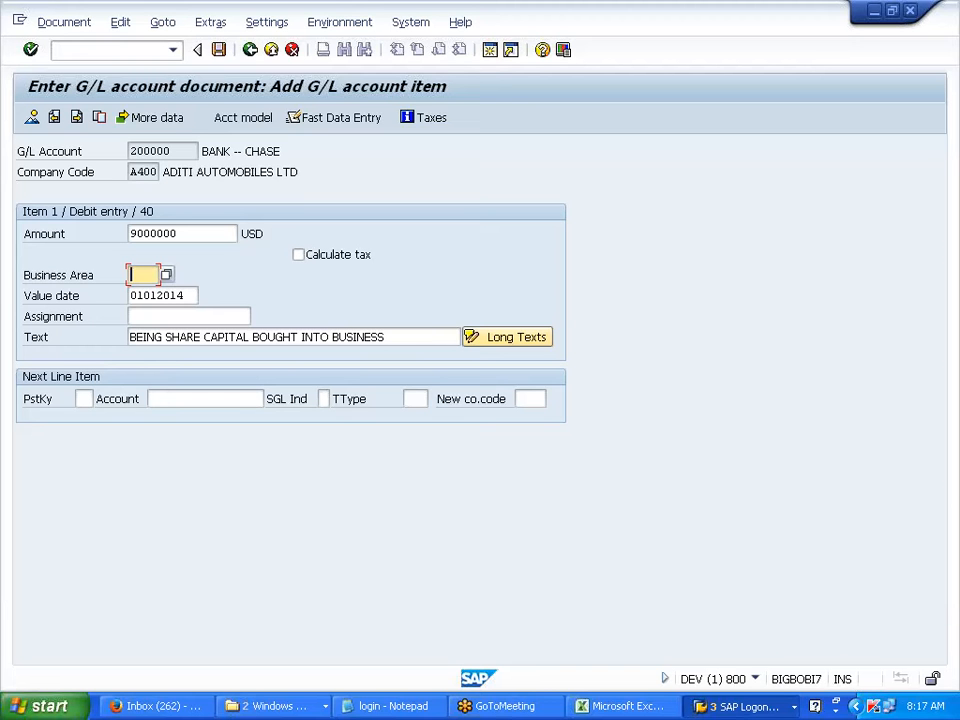
left_click(166, 275)
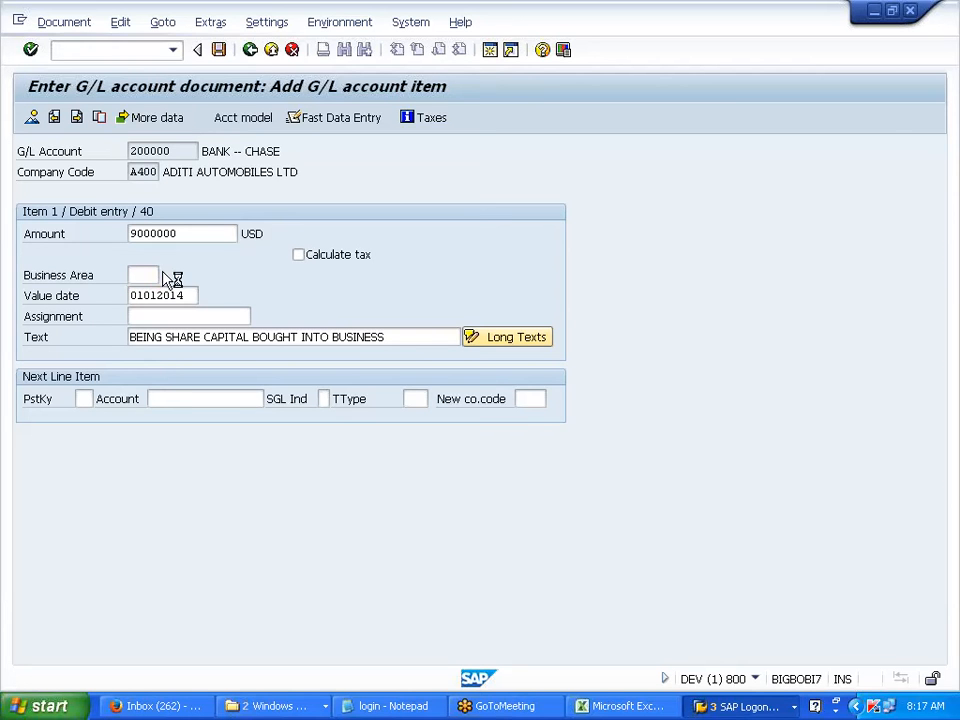
scroll(262, 574, "down", 14)
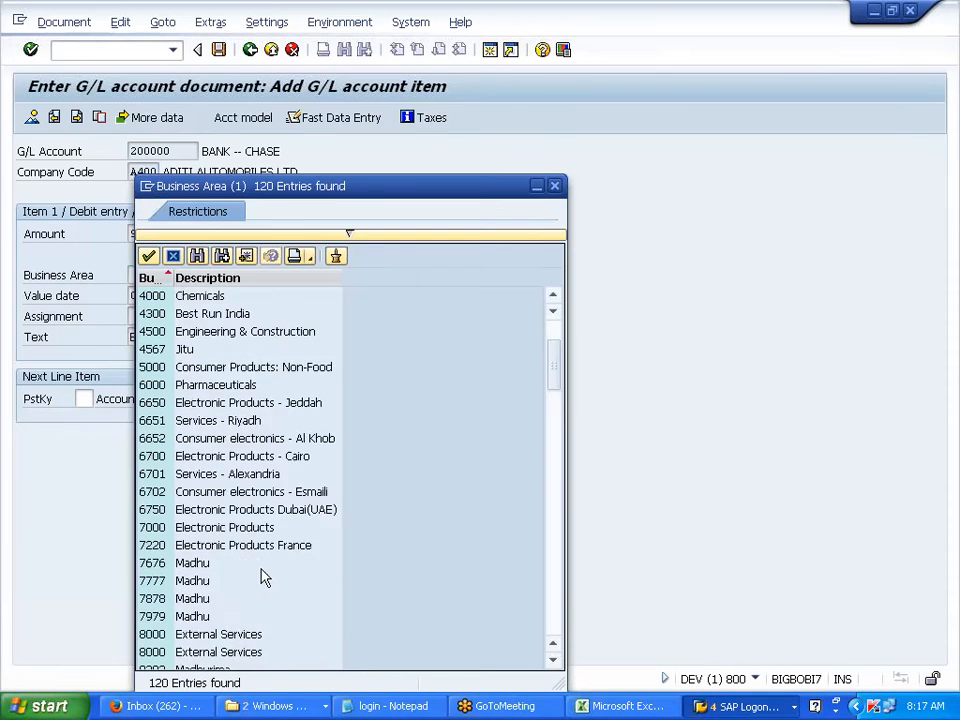
scroll(262, 578, "up", 3)
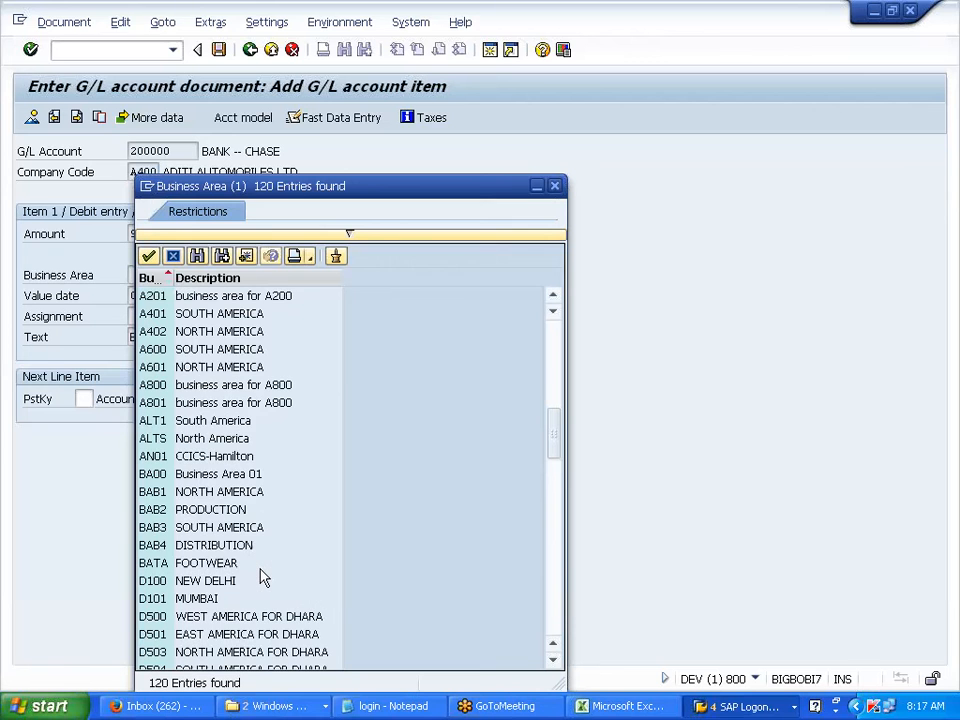
scroll(262, 576, "down", 1)
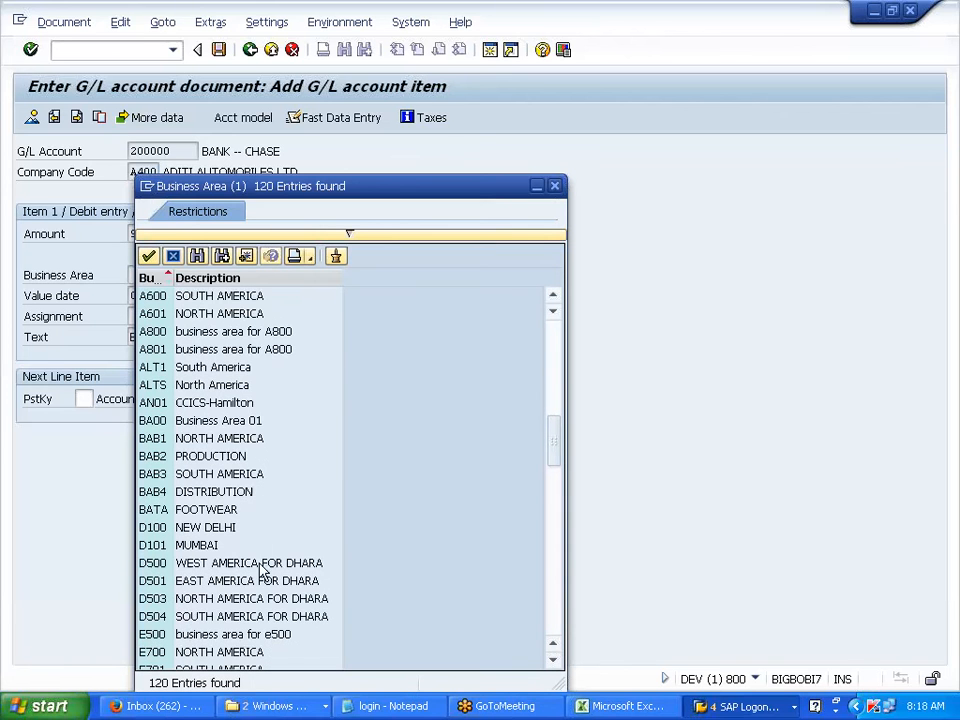
scroll(250, 527, "up", 1)
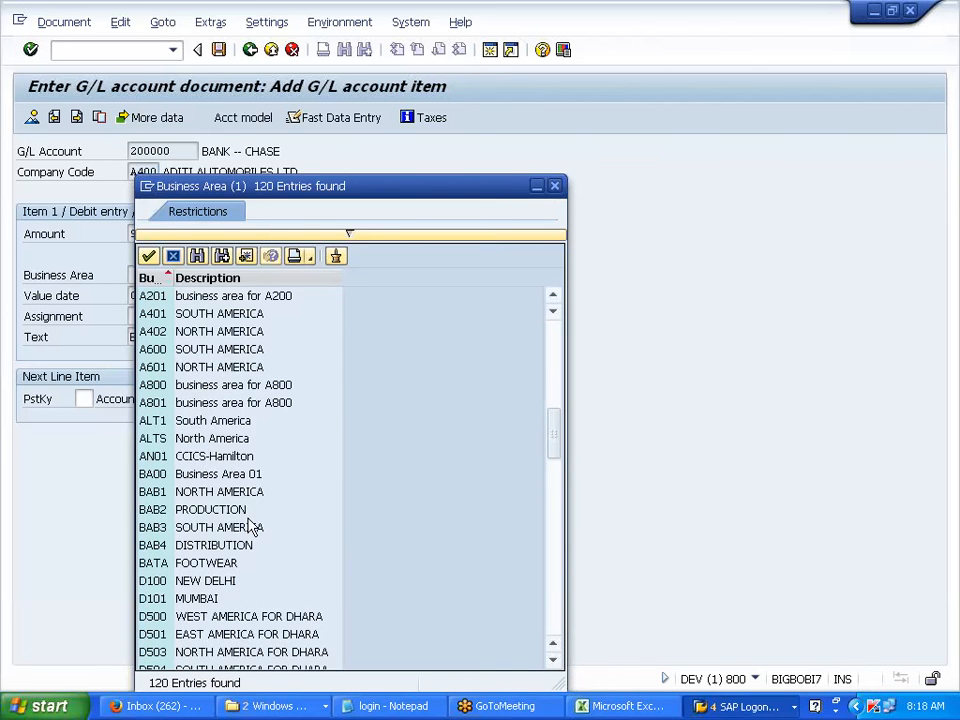
scroll(250, 527, "up", 2)
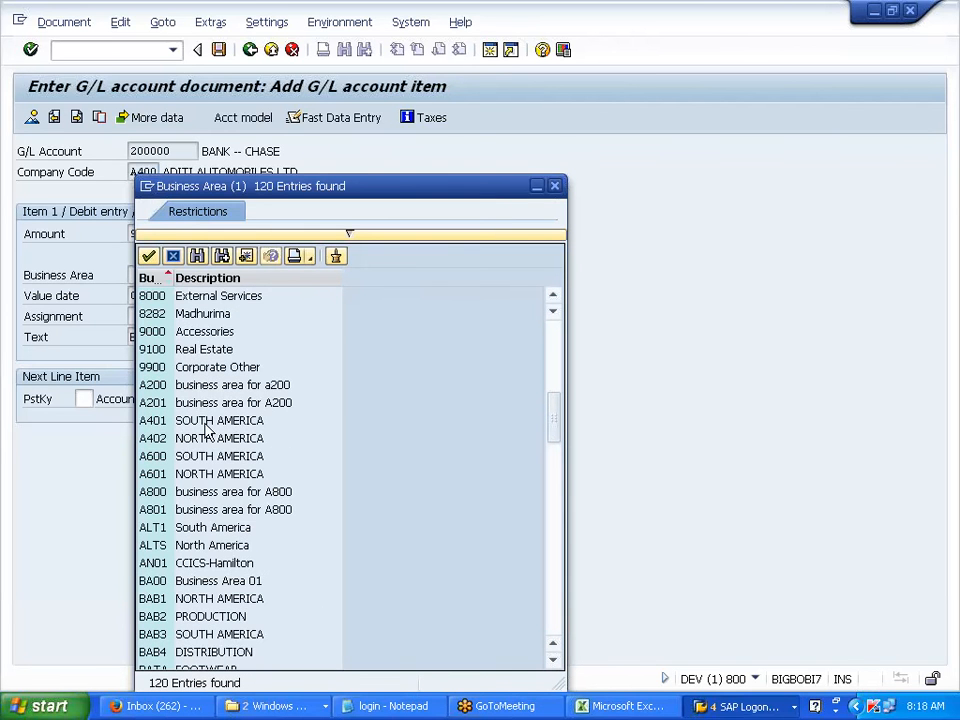
left_click(206, 421)
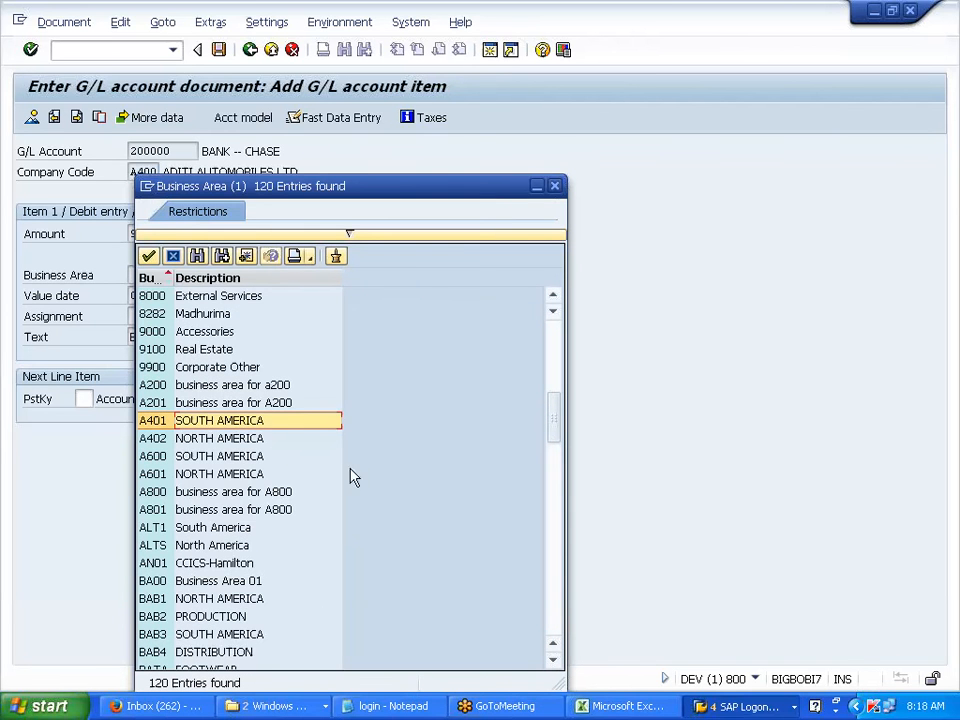
double_click(189, 421)
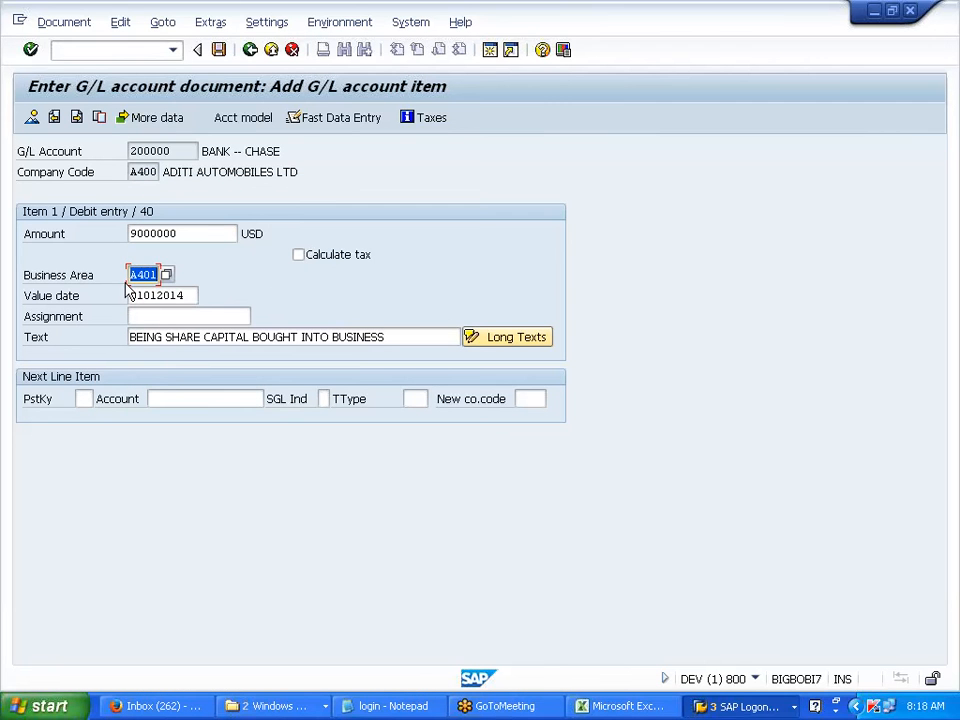
Set the next line item to posting key 50 with account 100000 SHARE CAPITAL from the A400 account list, and continue.
left_click(84, 398)
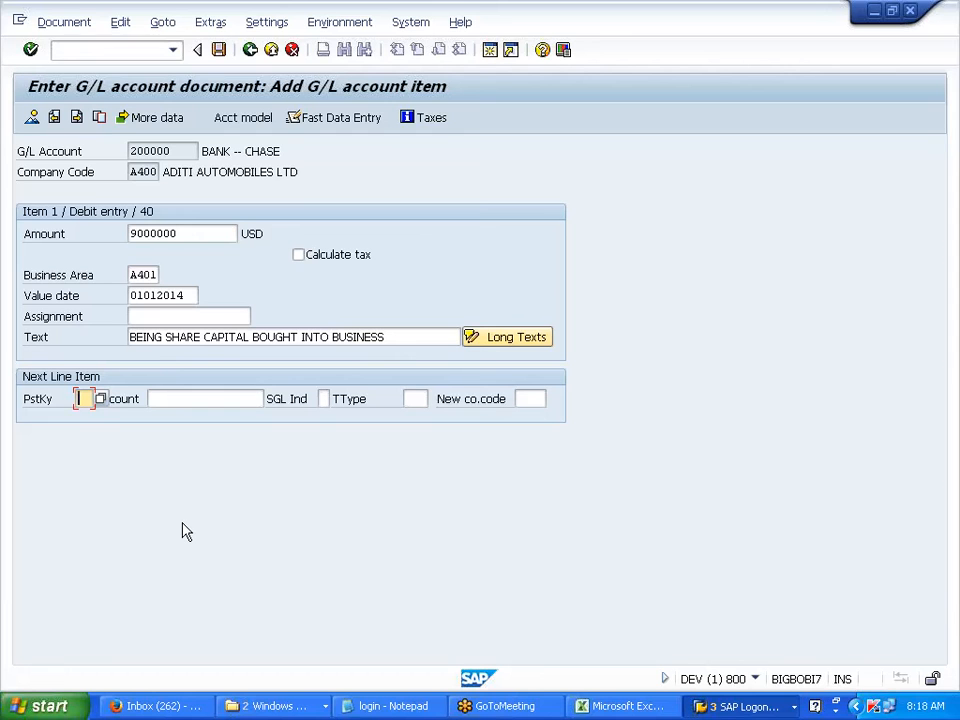
type("50")
key("Tab")
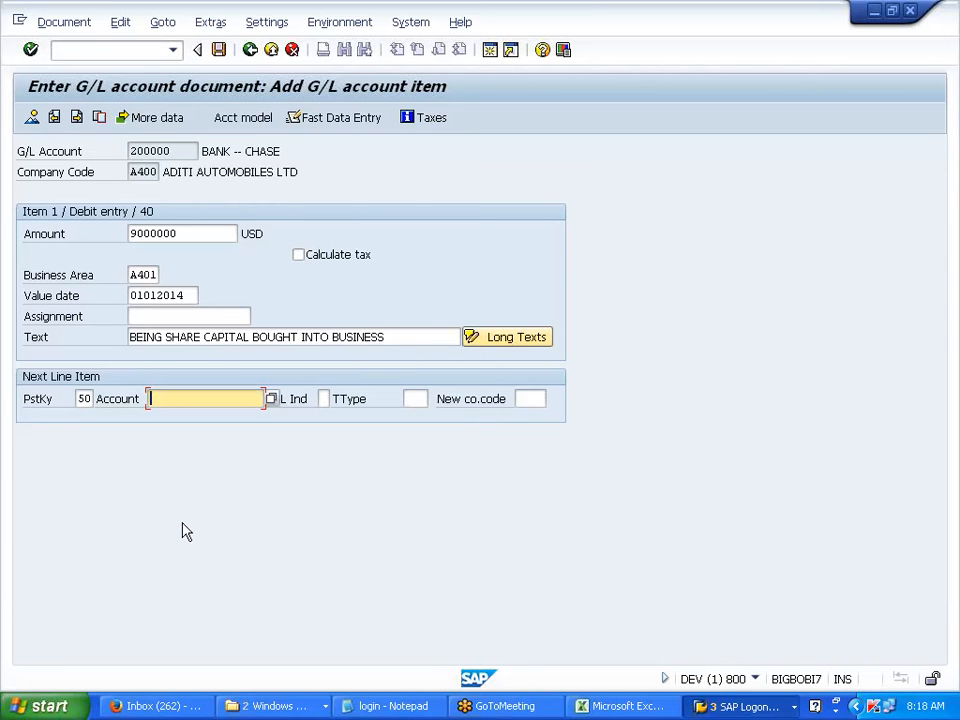
key("F4")
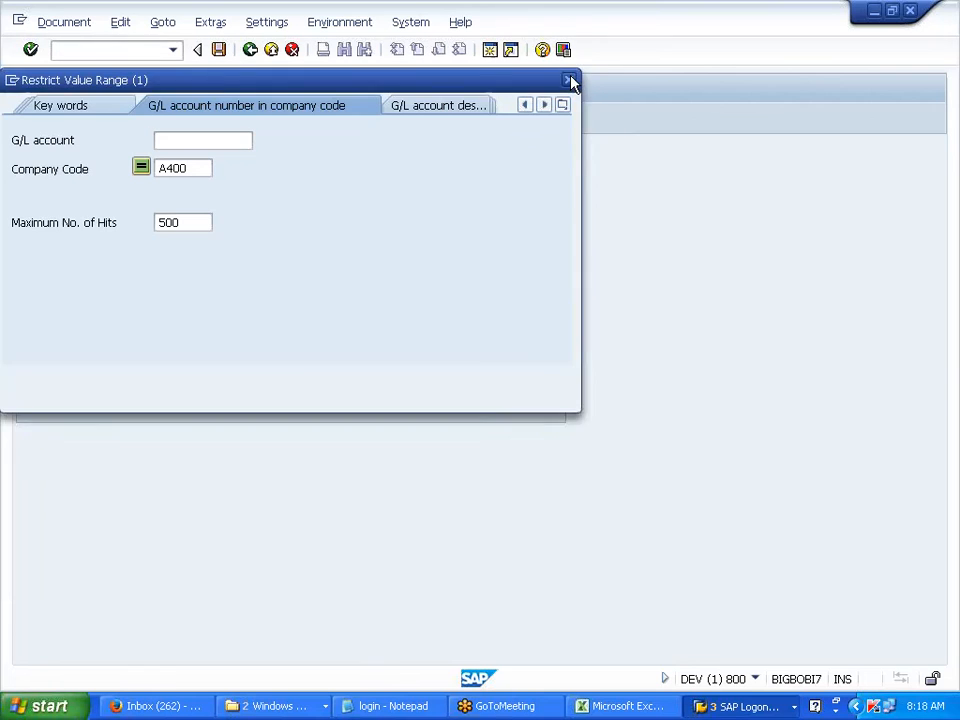
left_click(570, 80)
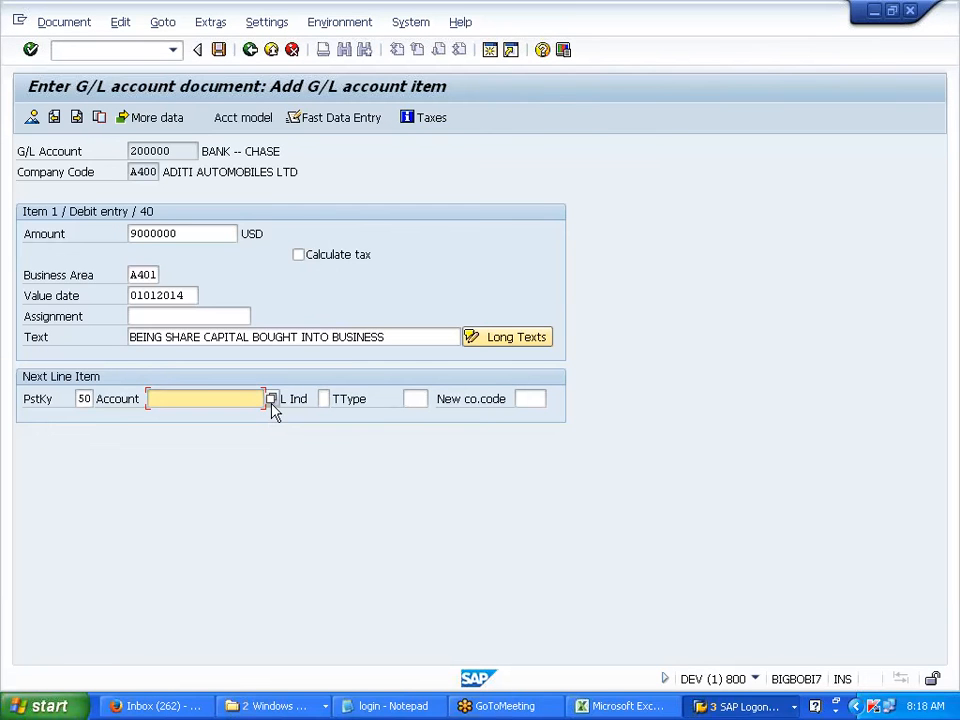
left_click(271, 401)
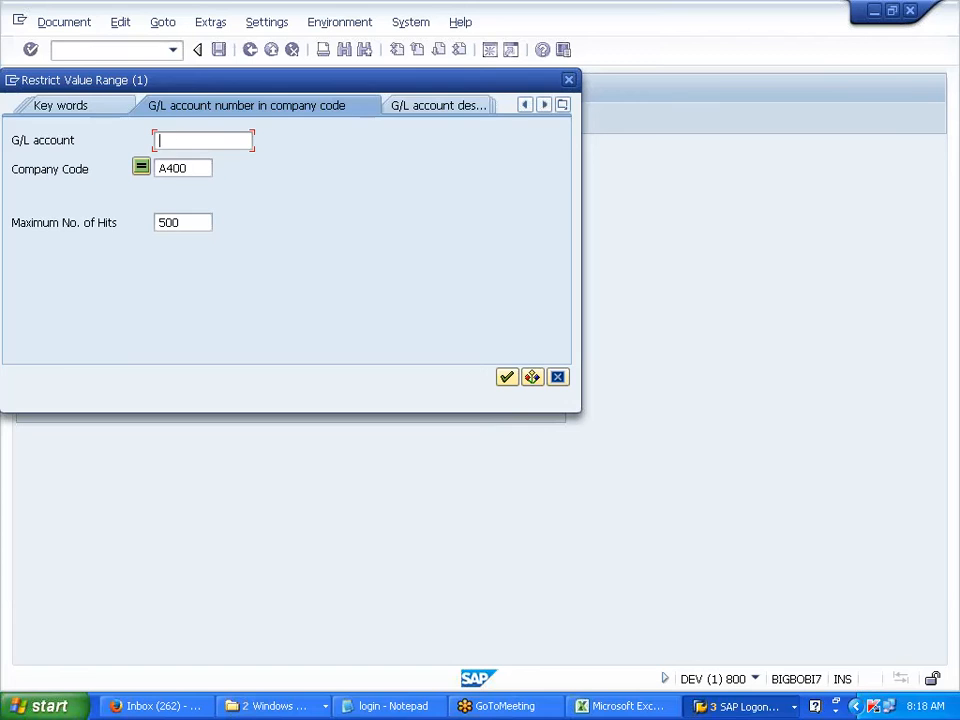
key("Return")
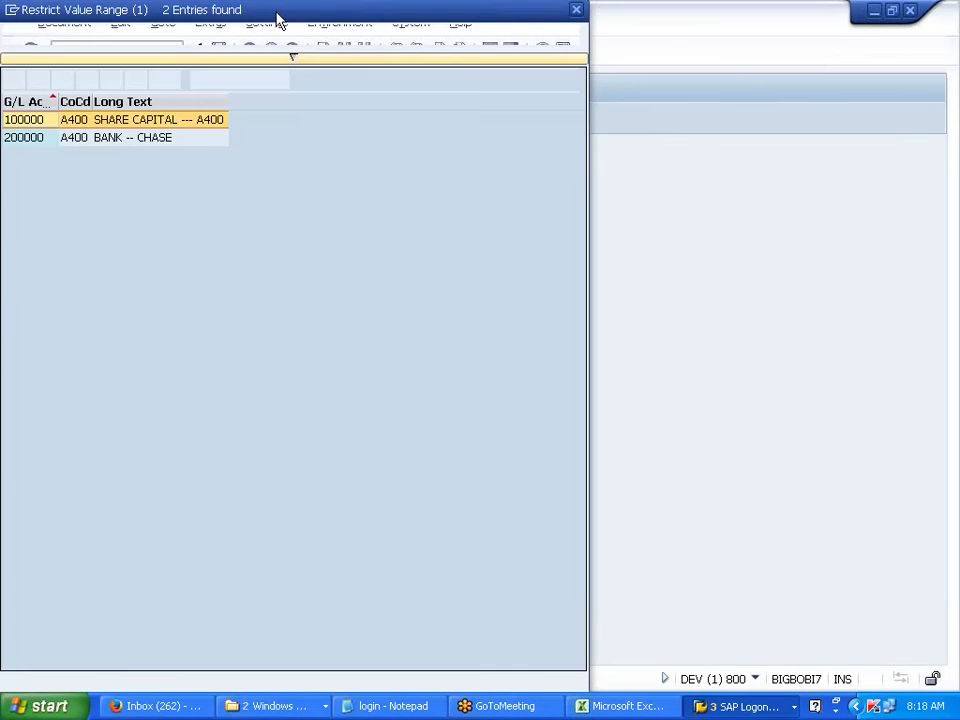
left_click_drag(338, 17, 563, 17)
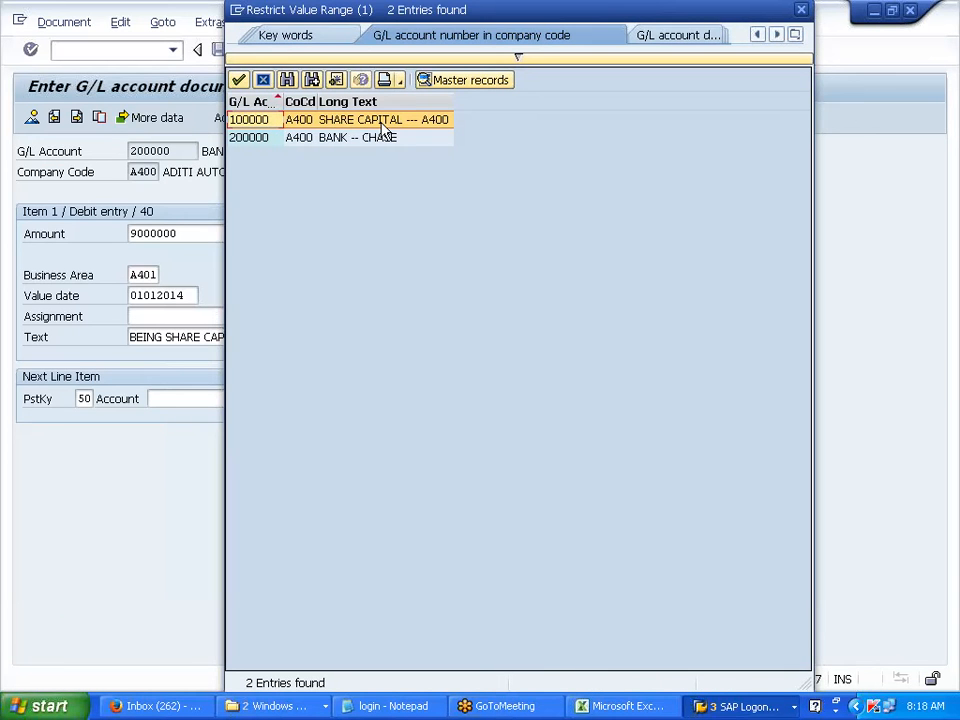
double_click(381, 126)
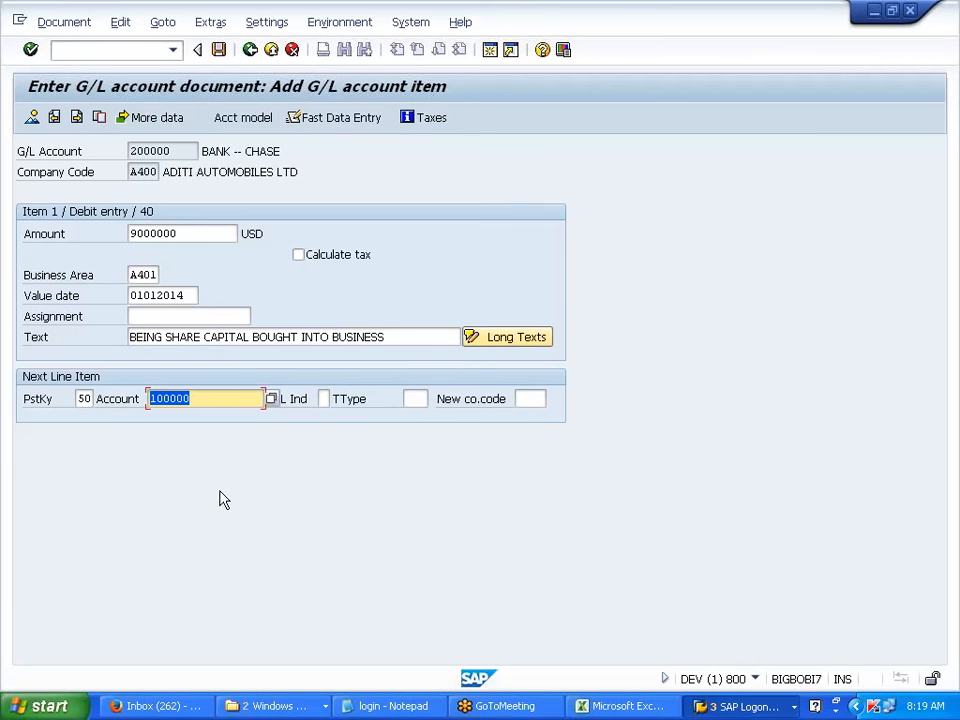
key("Return")
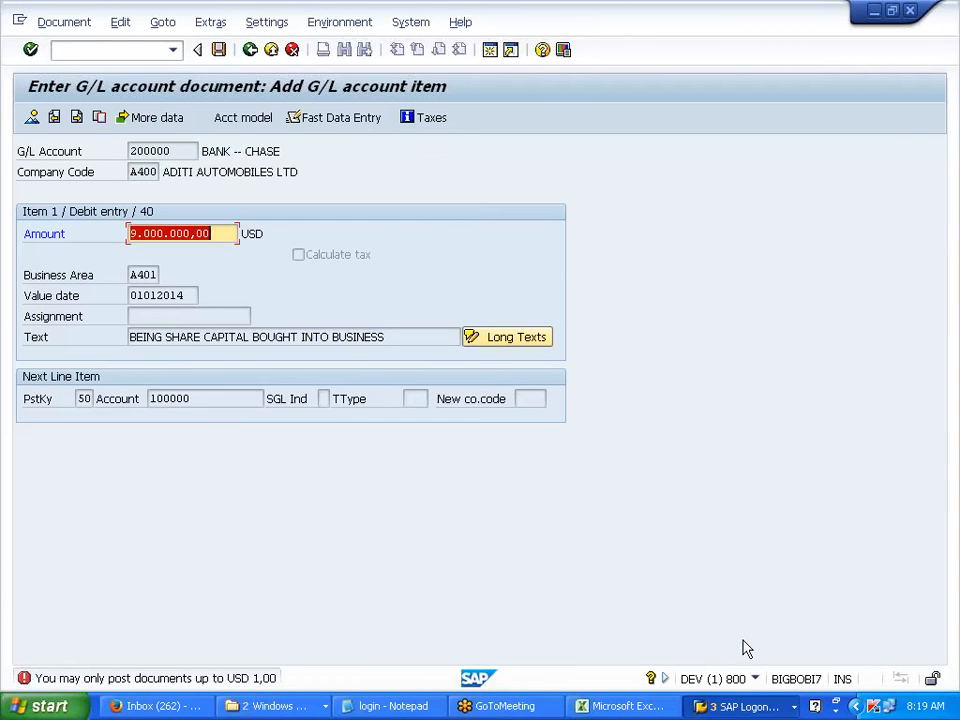
Switch to the ADITI workbook in Excel and fill the fiscal year variant and posting period entries on the BASIC SETTINGS sheet yellow.
left_click(645, 708)
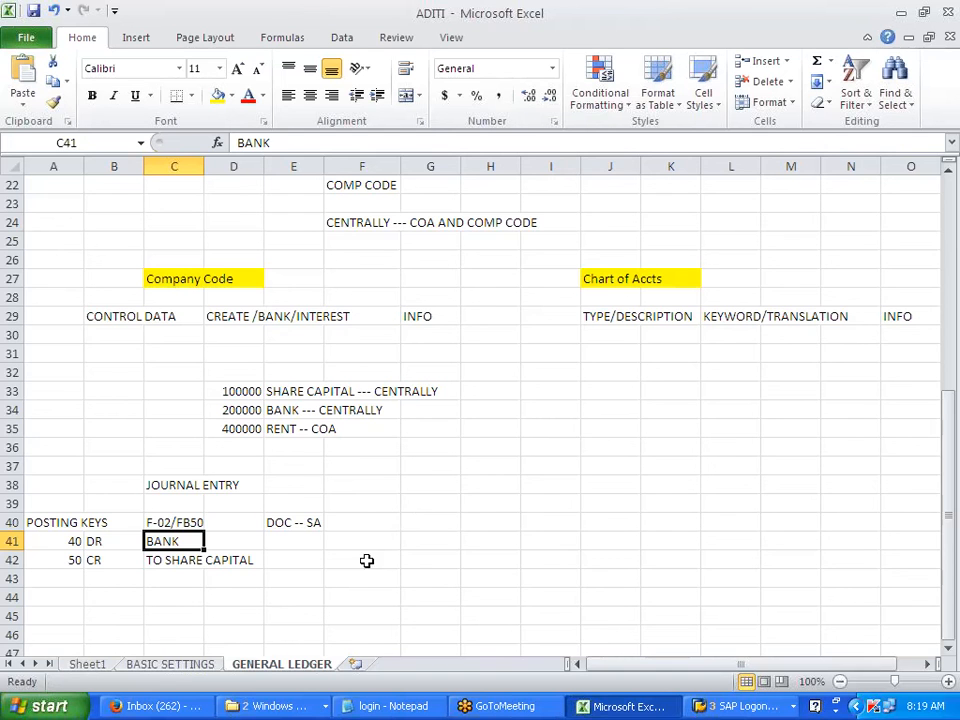
left_click(185, 668)
scroll(120, 460, "down", 2)
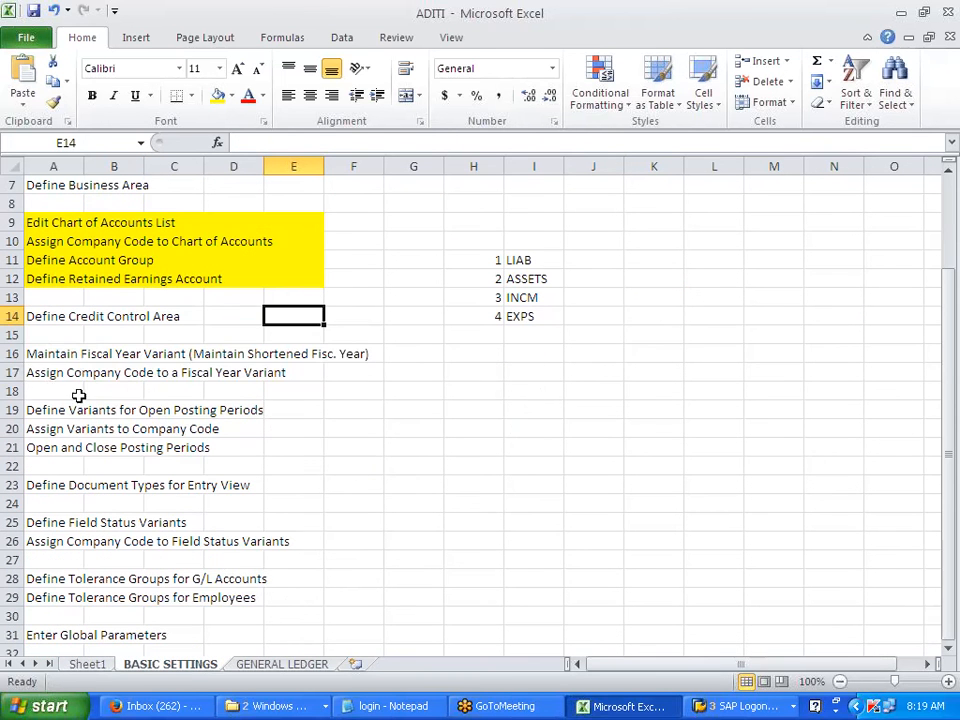
left_click_drag(29, 352, 375, 373)
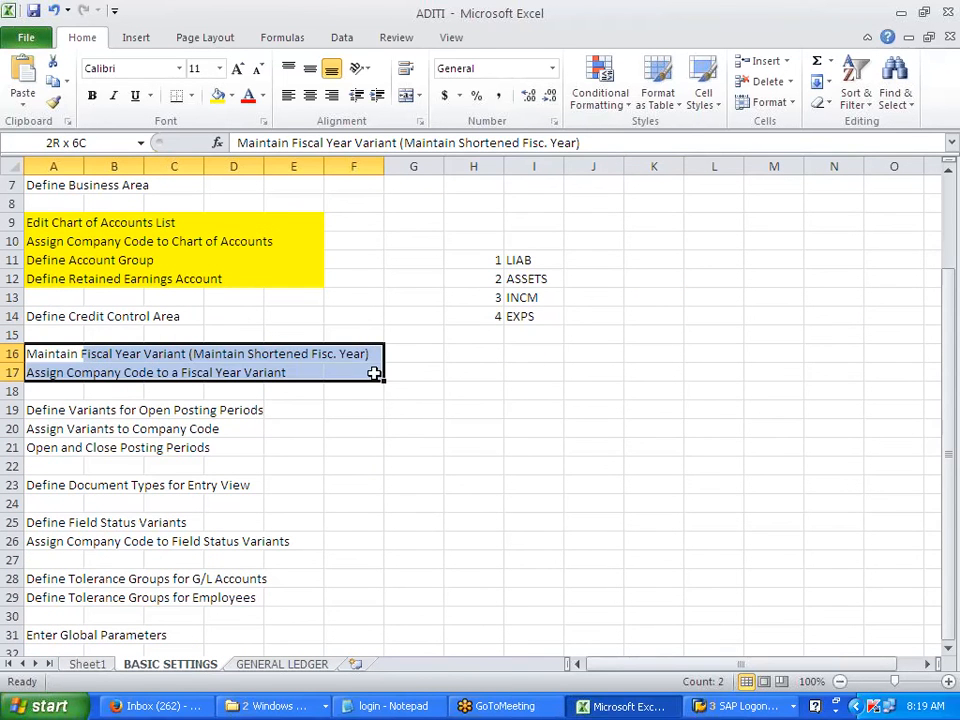
left_click(216, 94)
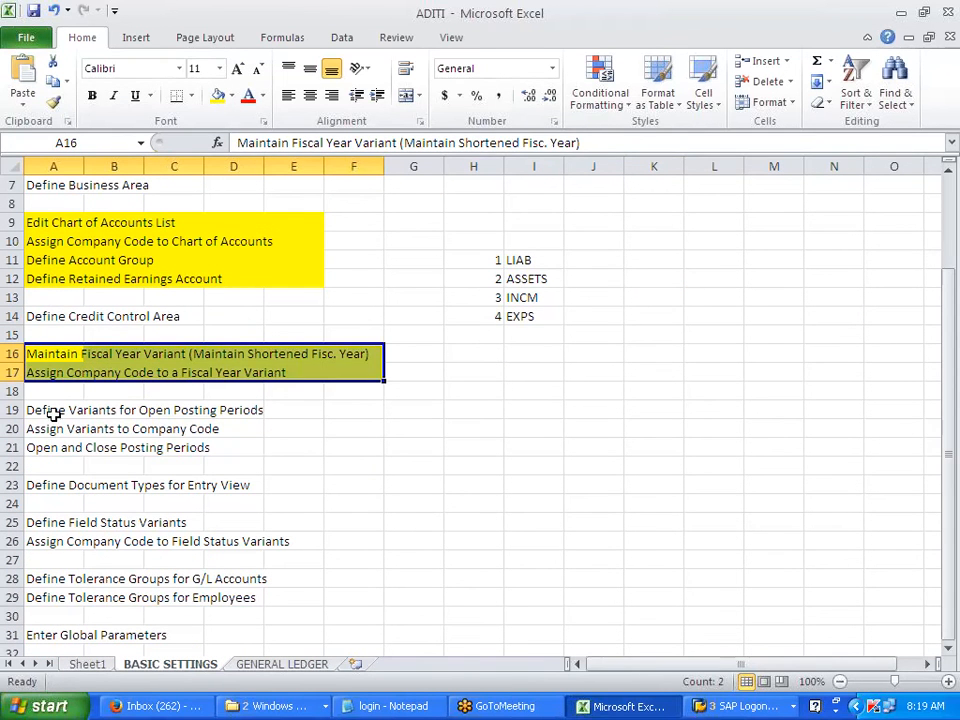
left_click_drag(28, 410, 358, 441)
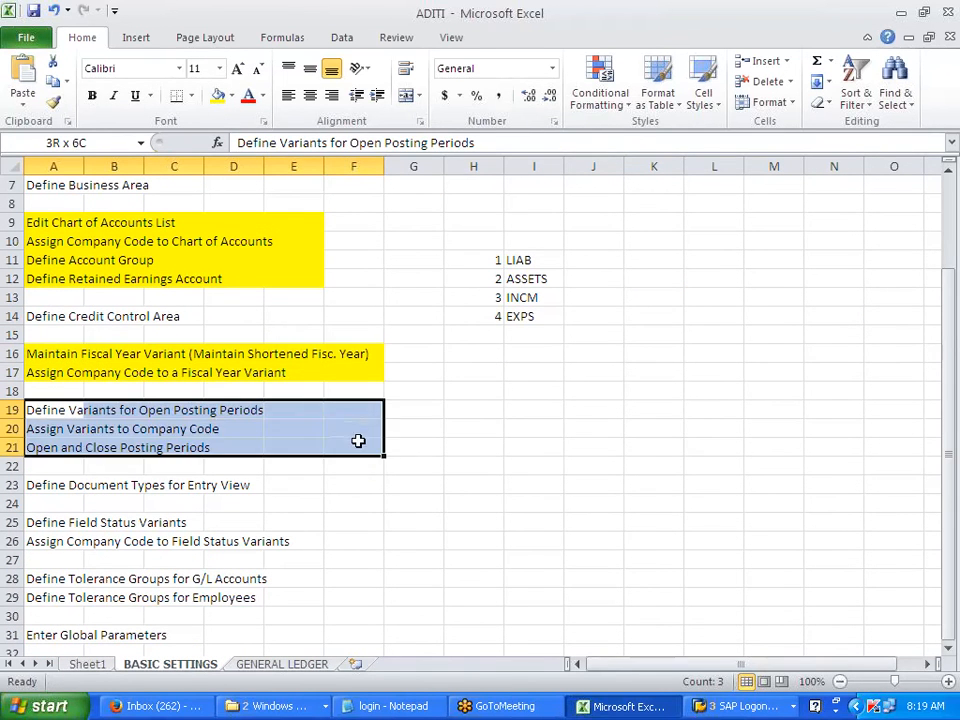
left_click(220, 96)
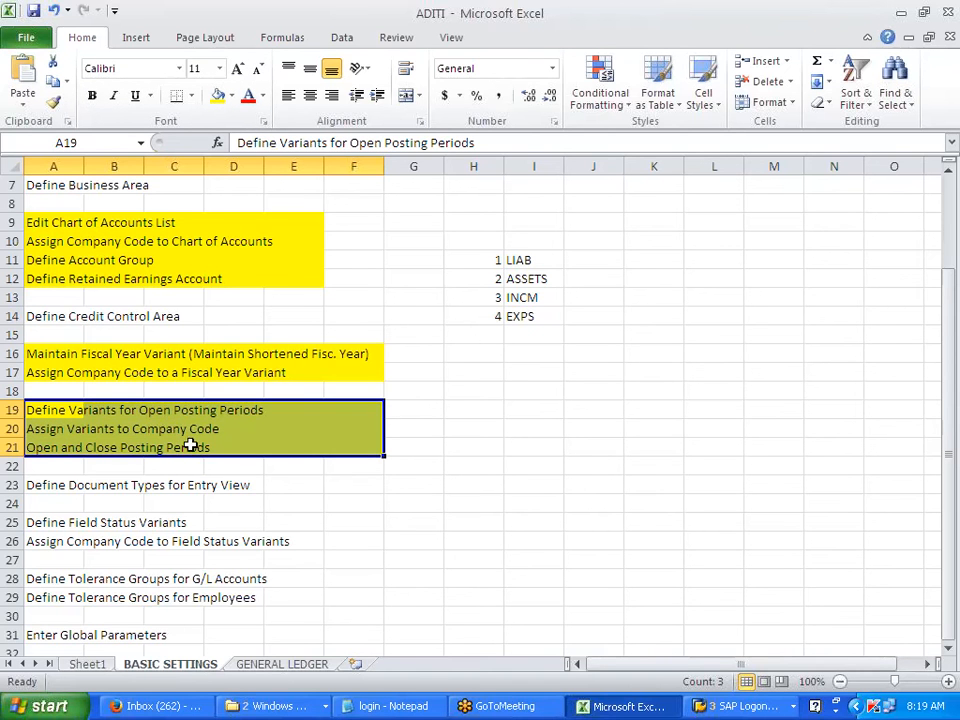
Fill the "Define Tolerance Groups for Employees" entry in row 29 yellow.
scroll(297, 465, "down", 1)
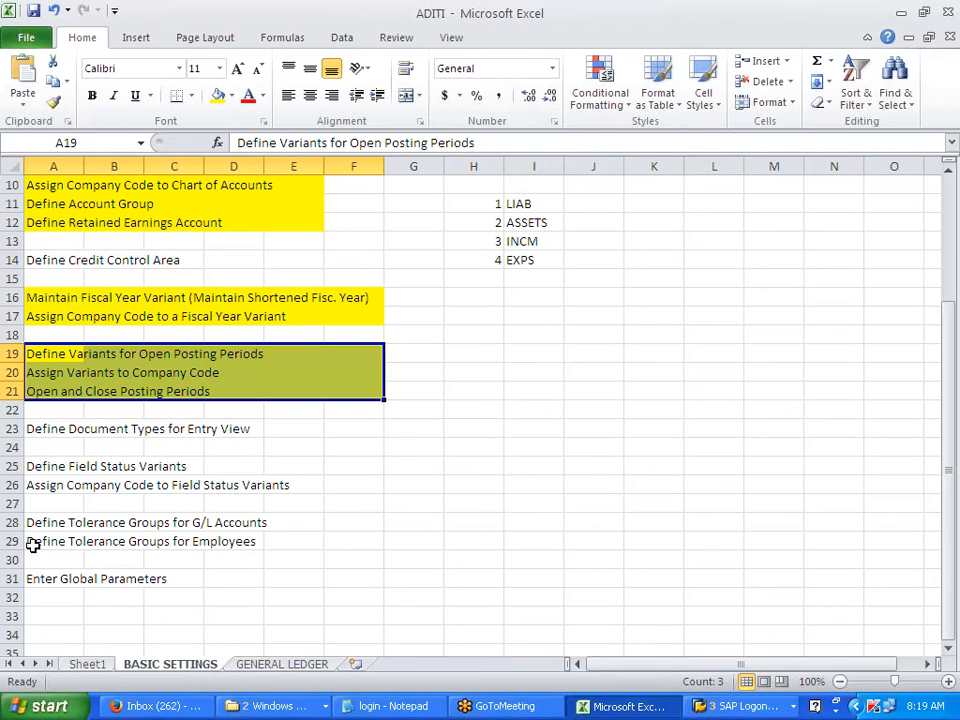
left_click_drag(30, 544, 285, 534)
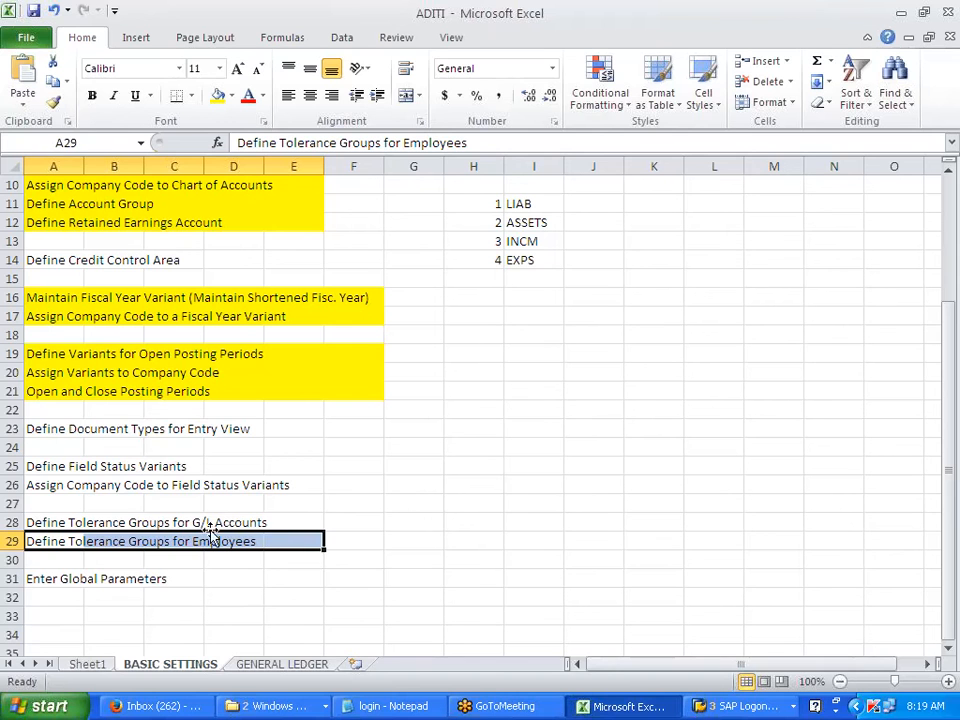
left_click_drag(45, 522, 292, 520)
left_click_drag(38, 541, 278, 541)
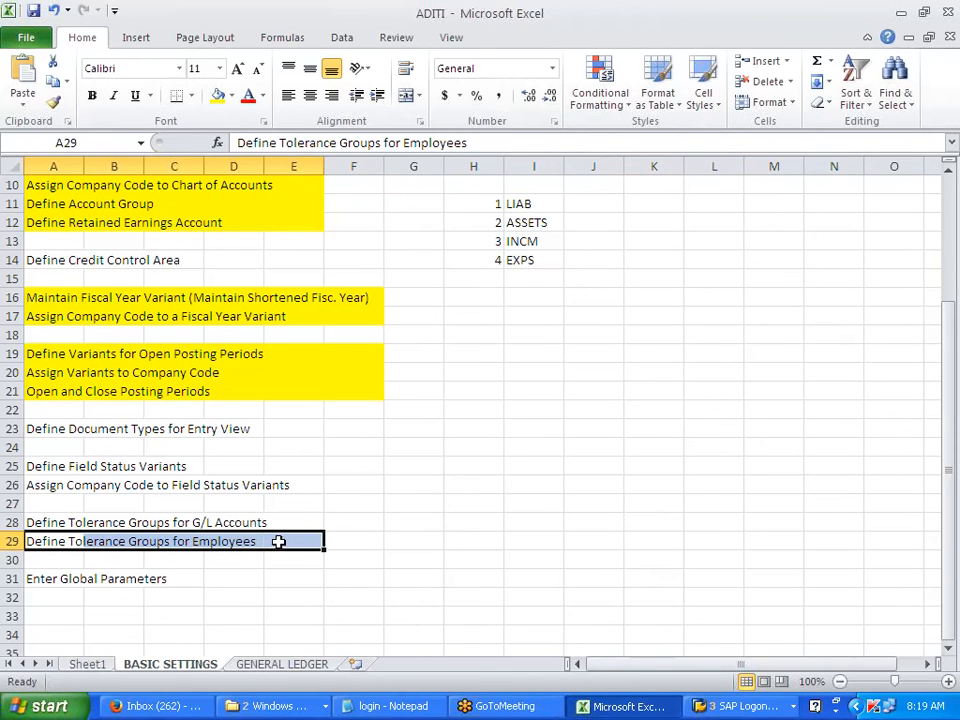
left_click(222, 97)
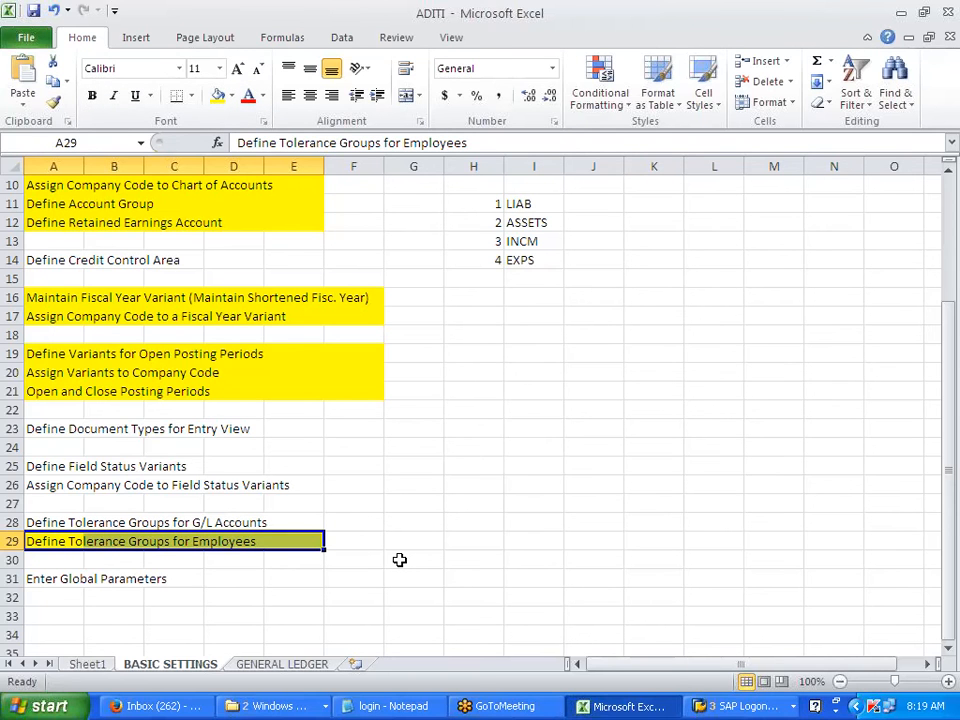
Switch to the SAP Easy Access session and open the SAP Customizing Implementation Guide through SPRO.
key("alt+Tab")
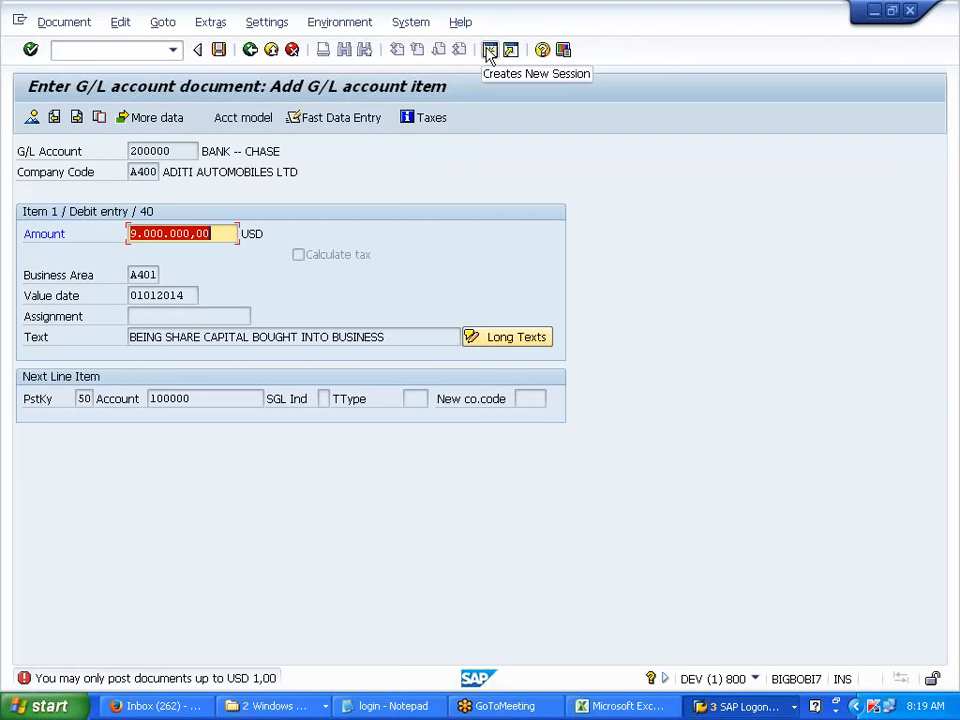
left_click(740, 706)
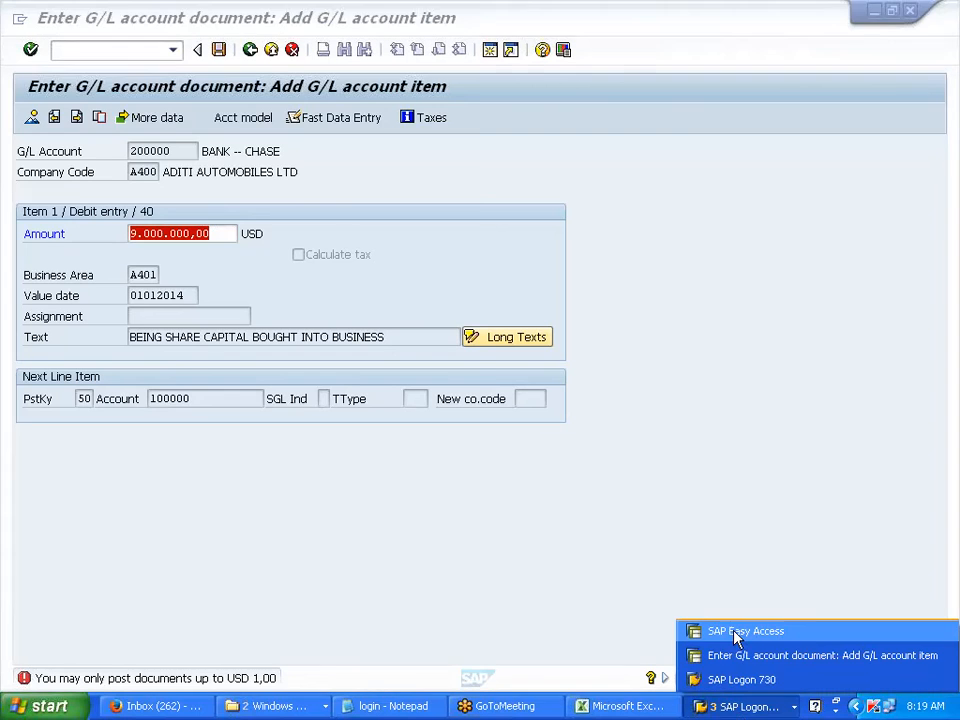
left_click(737, 633)
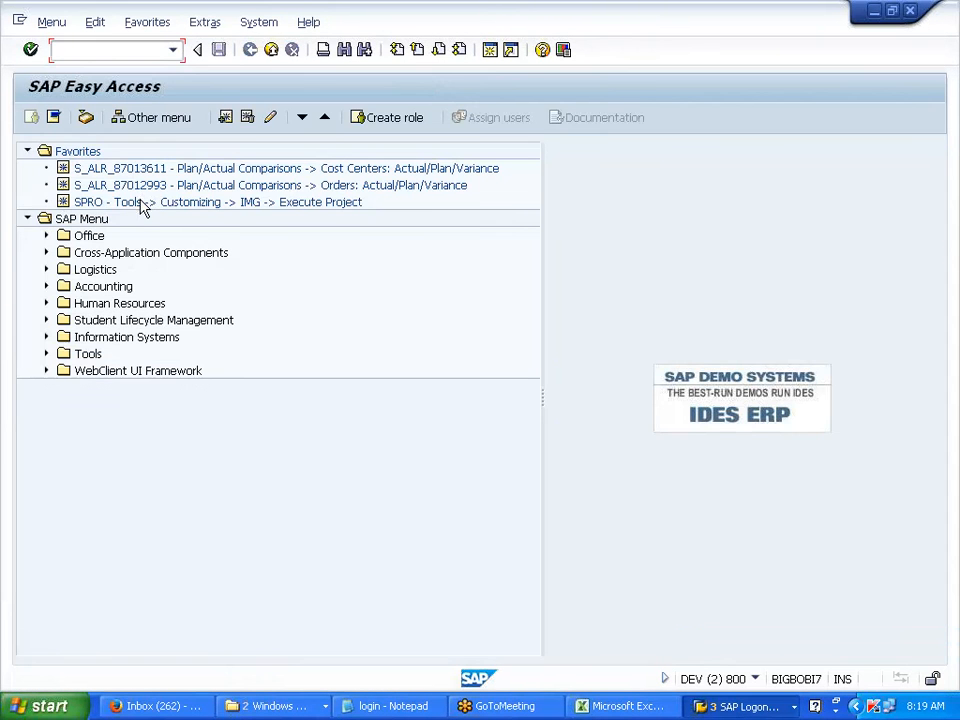
left_click(140, 202)
double_click(143, 203)
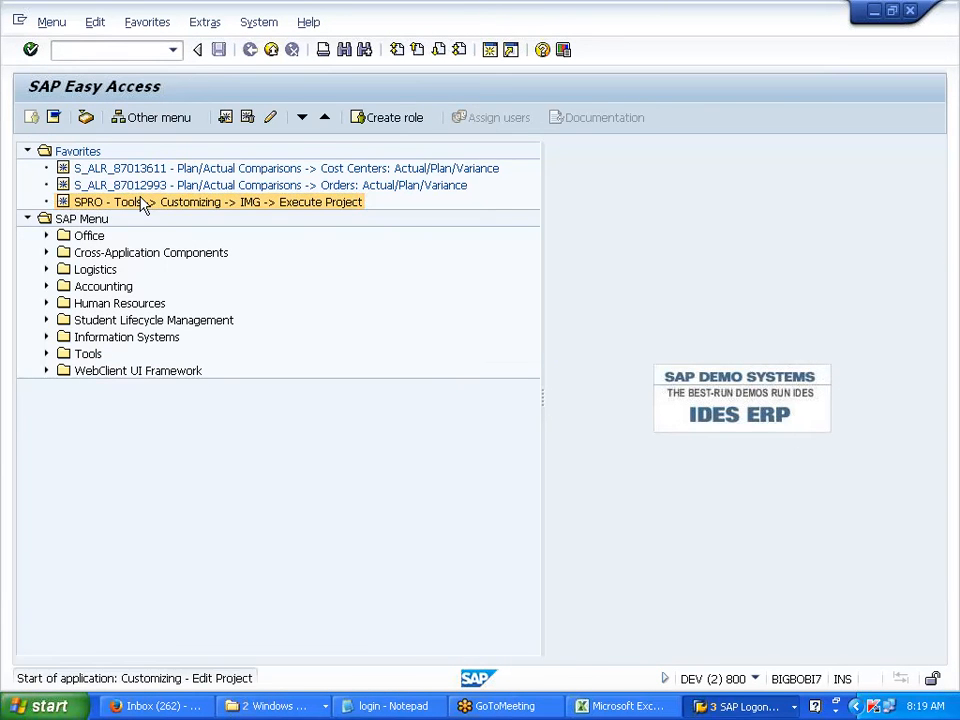
key("F5")
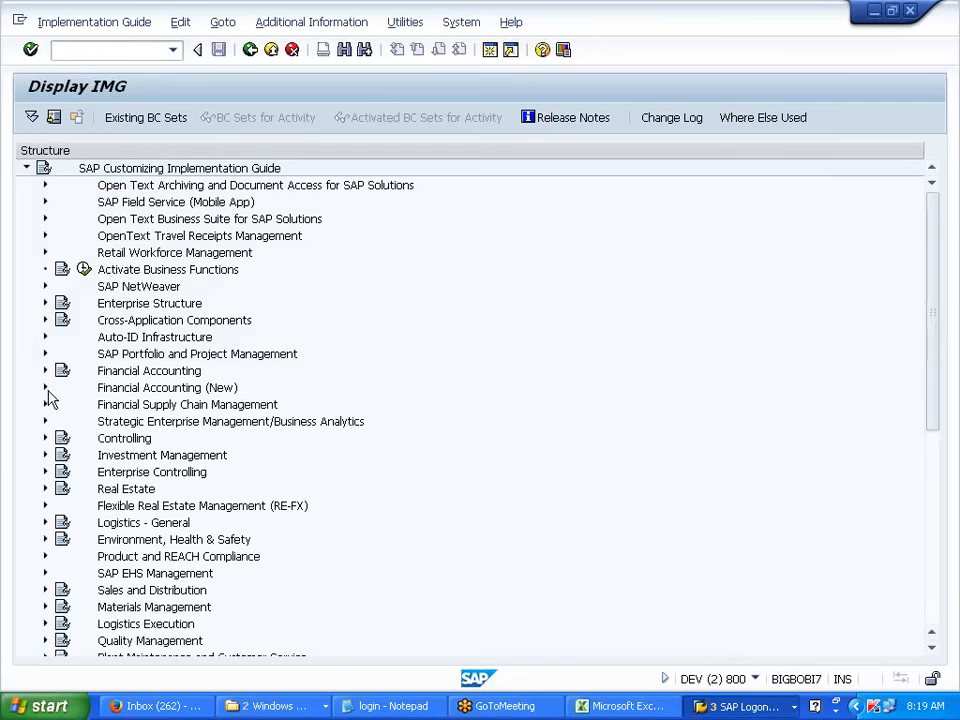
Open Define Tolerance Groups for Employees under General Ledger Accounting (New), Business Transactions, Open Item Clearing, Clearing Differences.
left_click(45, 388)
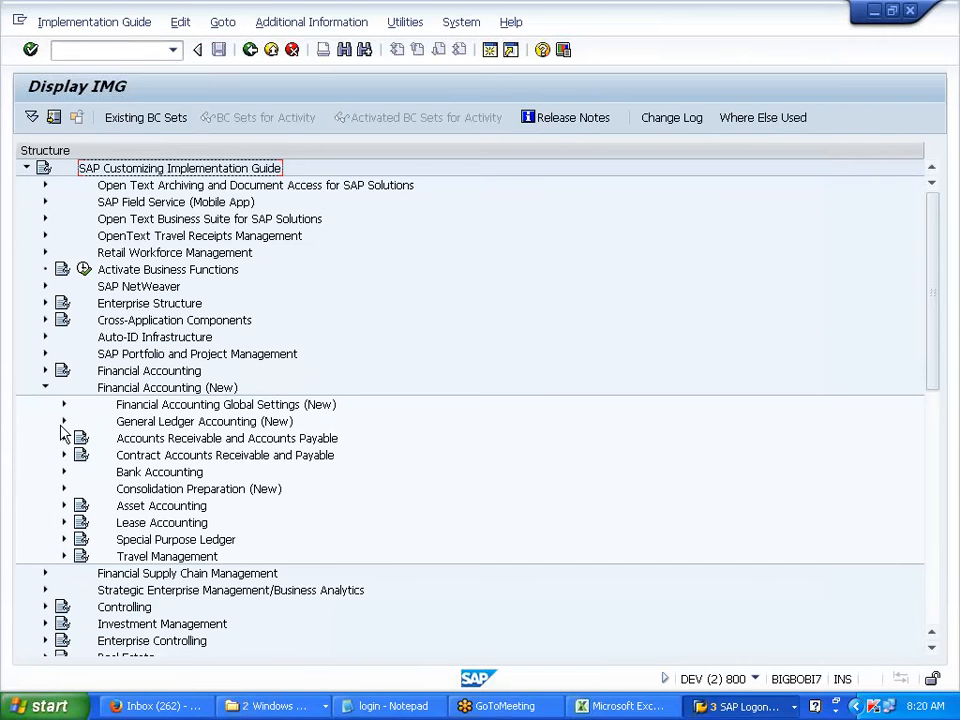
left_click(64, 421)
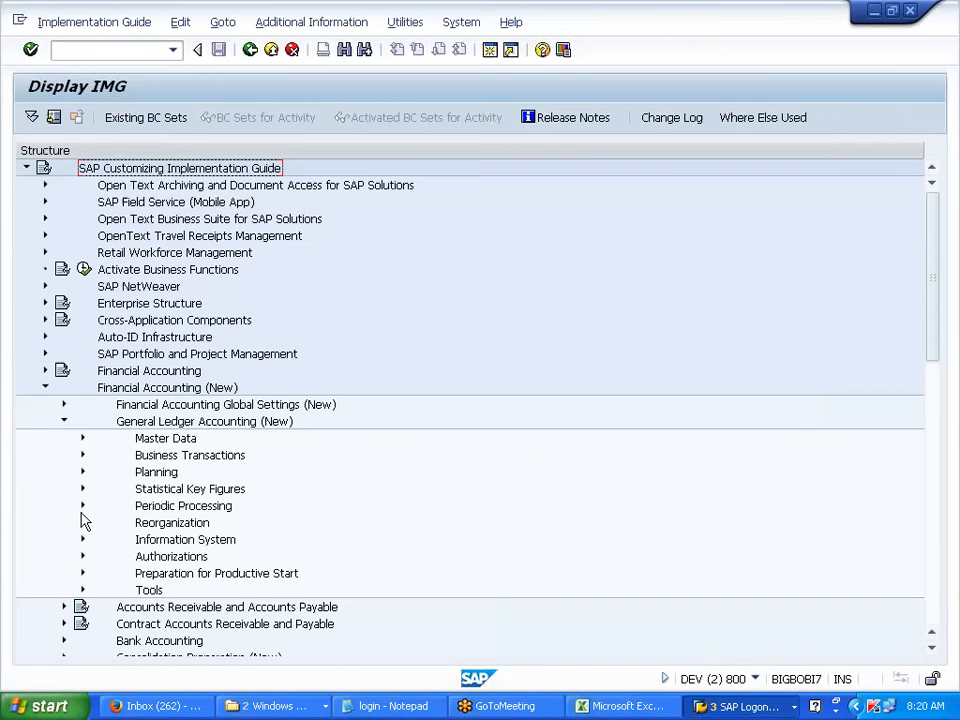
left_click(83, 455)
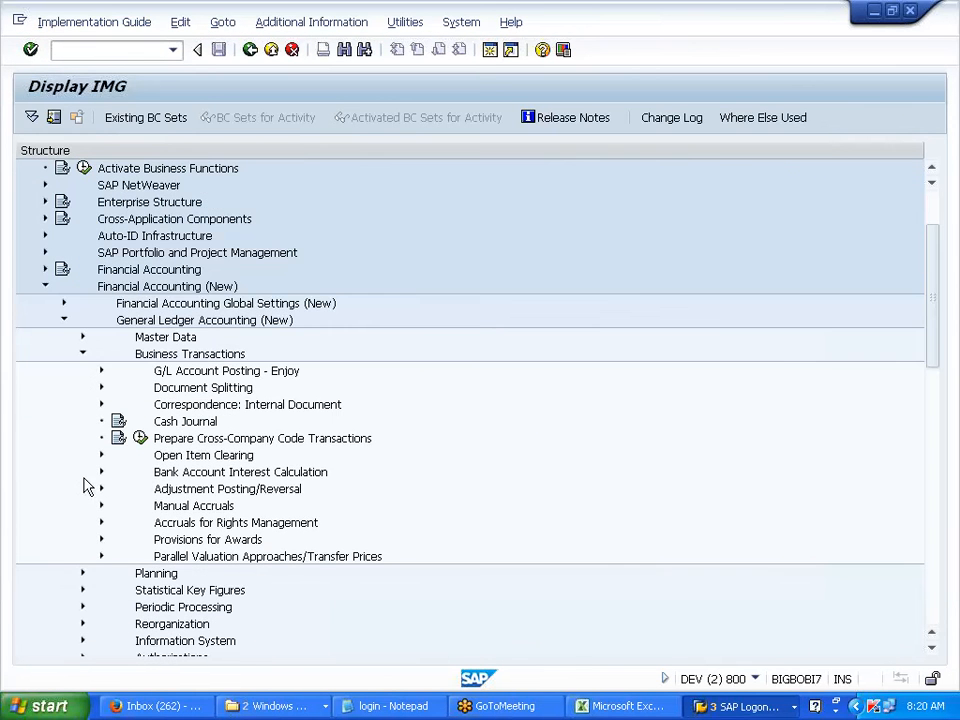
left_click(101, 456)
scroll(68, 515, "down", 3)
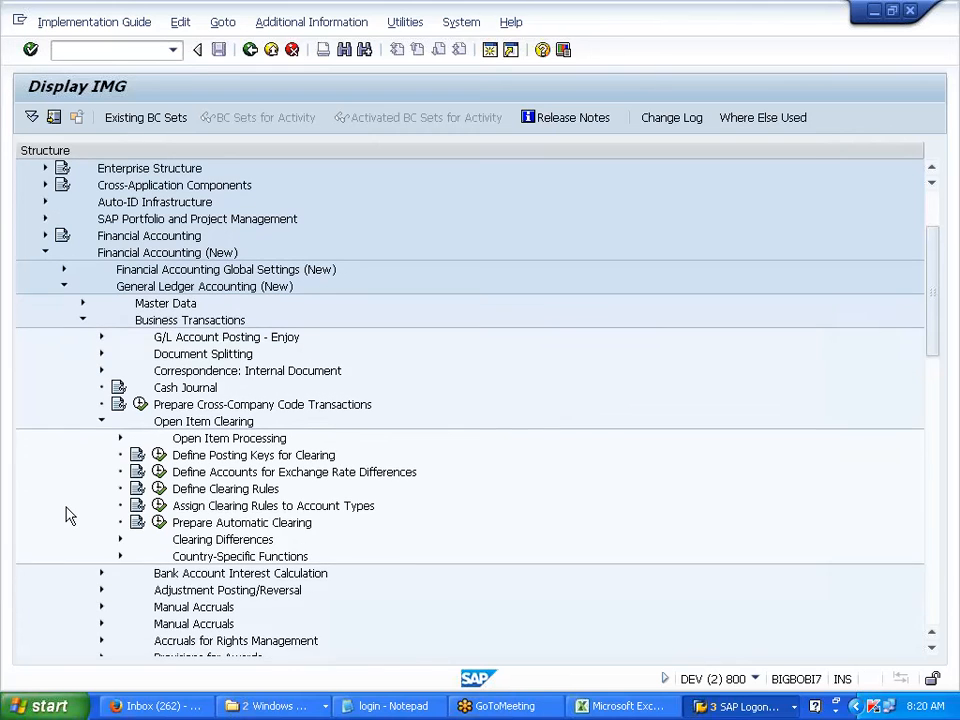
left_click(120, 522)
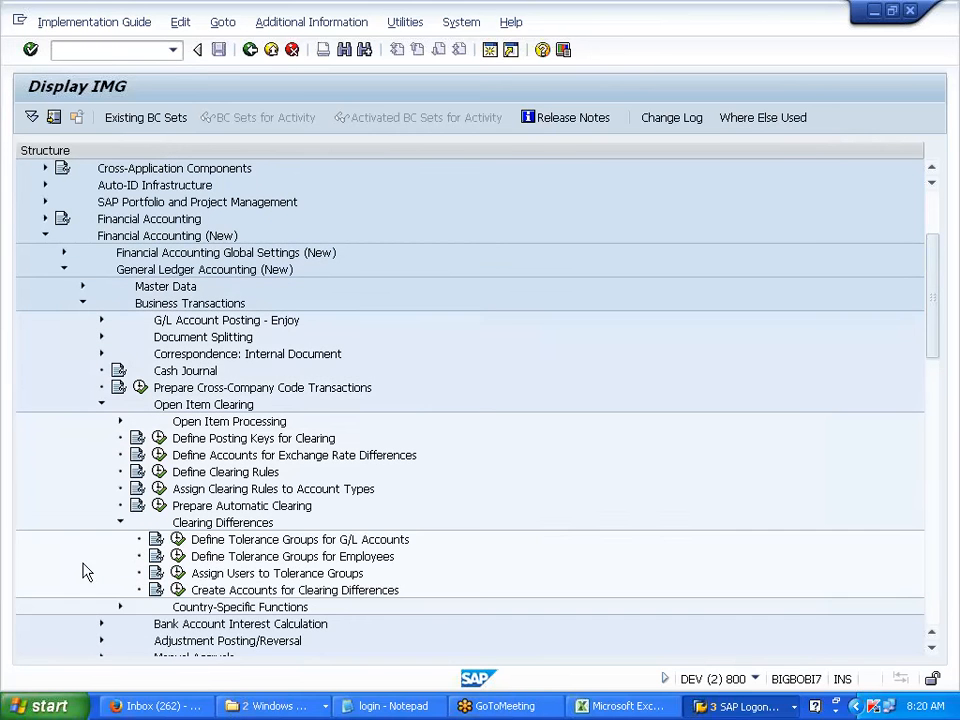
left_click(259, 559)
left_click(182, 559)
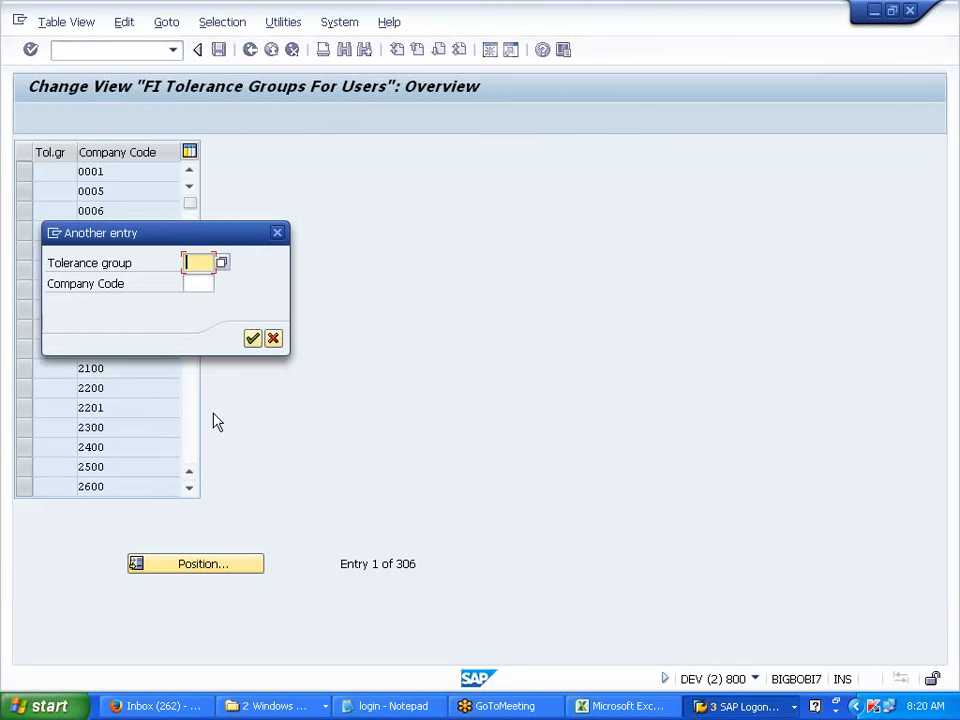
Find the tolerance group entry for company code A400 and open its details.
left_click(195, 285)
type("A4")
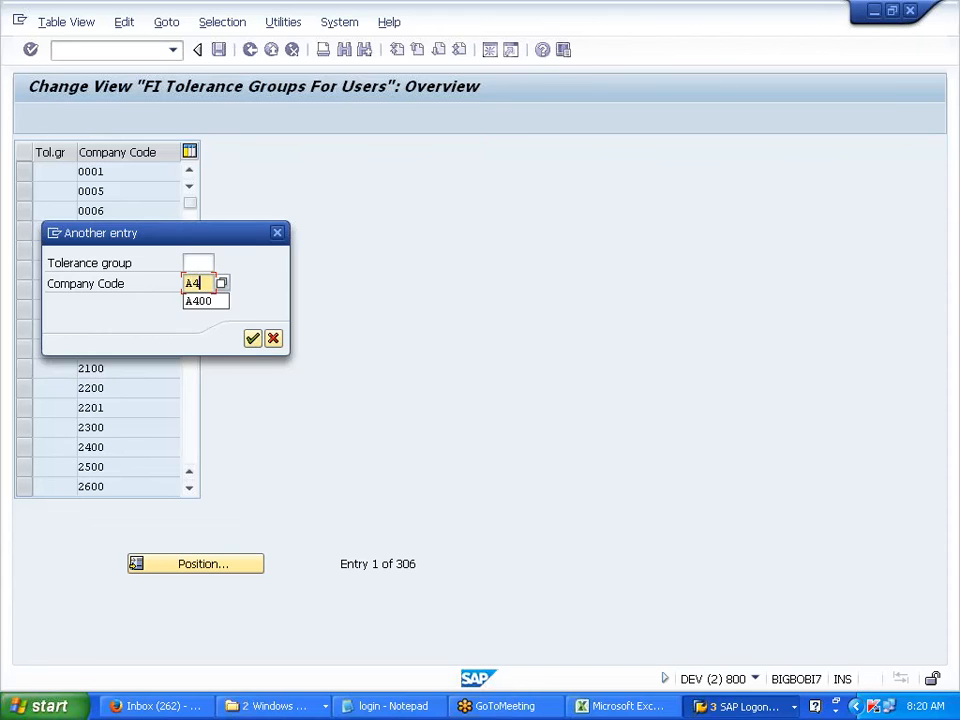
type("00")
key("Return")
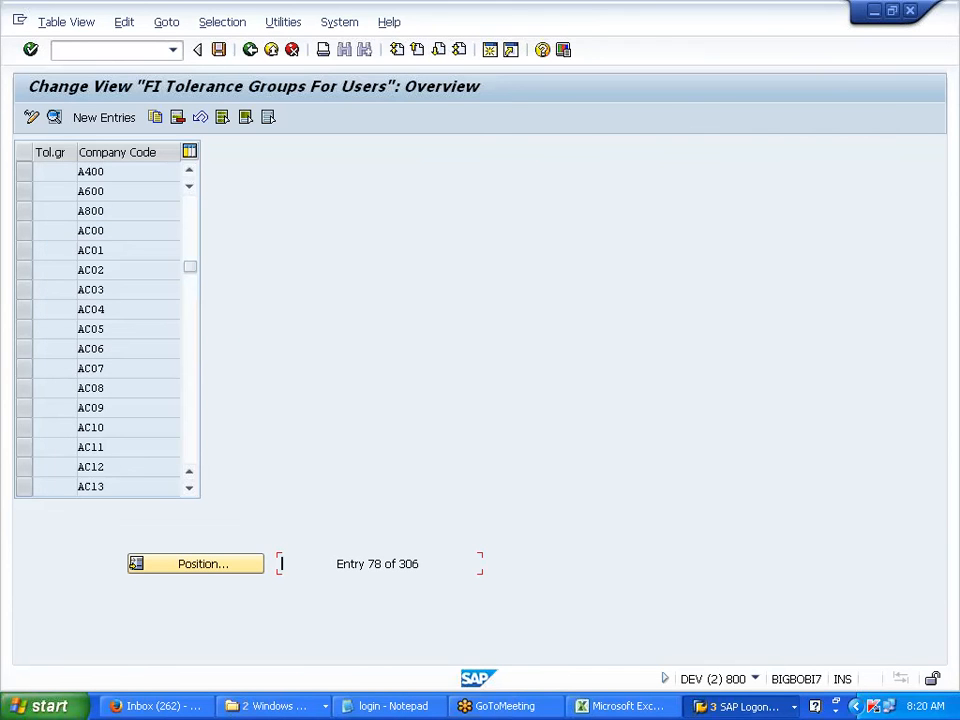
double_click(111, 172)
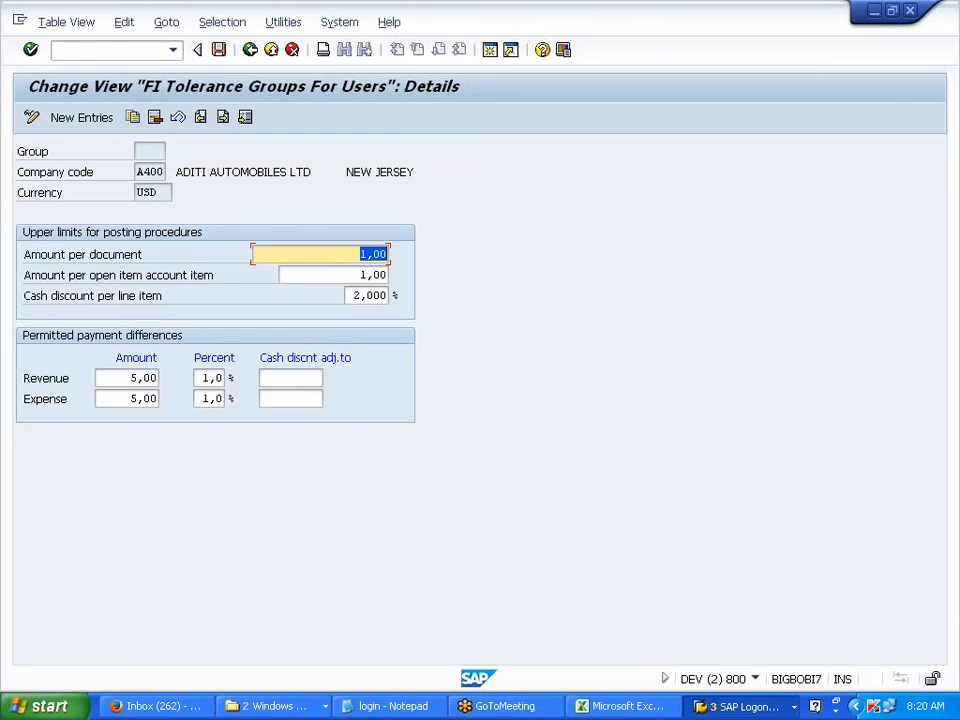
Set the amount per open item account item to 9999999 USD for company code A400.
left_click_drag(24, 256, 401, 253)
key("Tab")
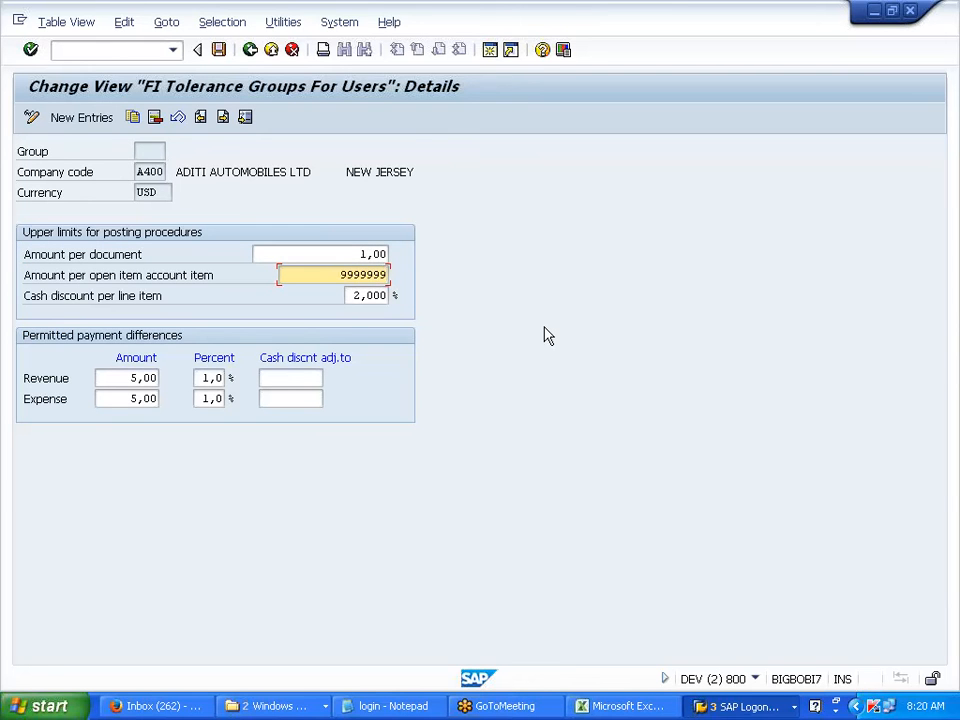
key("Return")
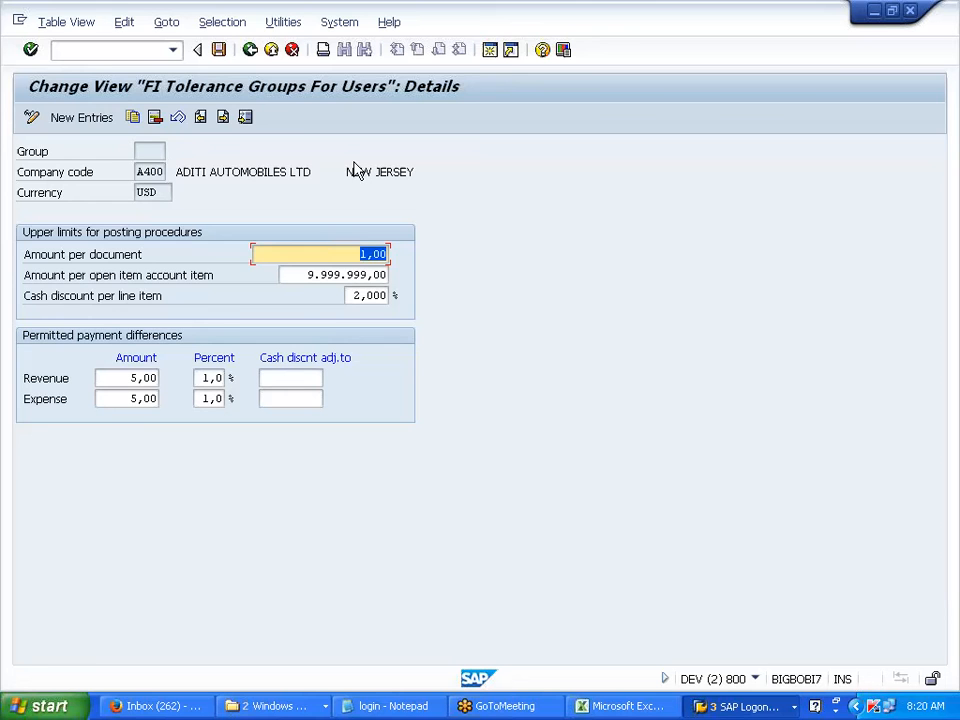
Save the tolerance group change under customizing request DEVK900069 and return to the G/L document session.
left_click(219, 50)
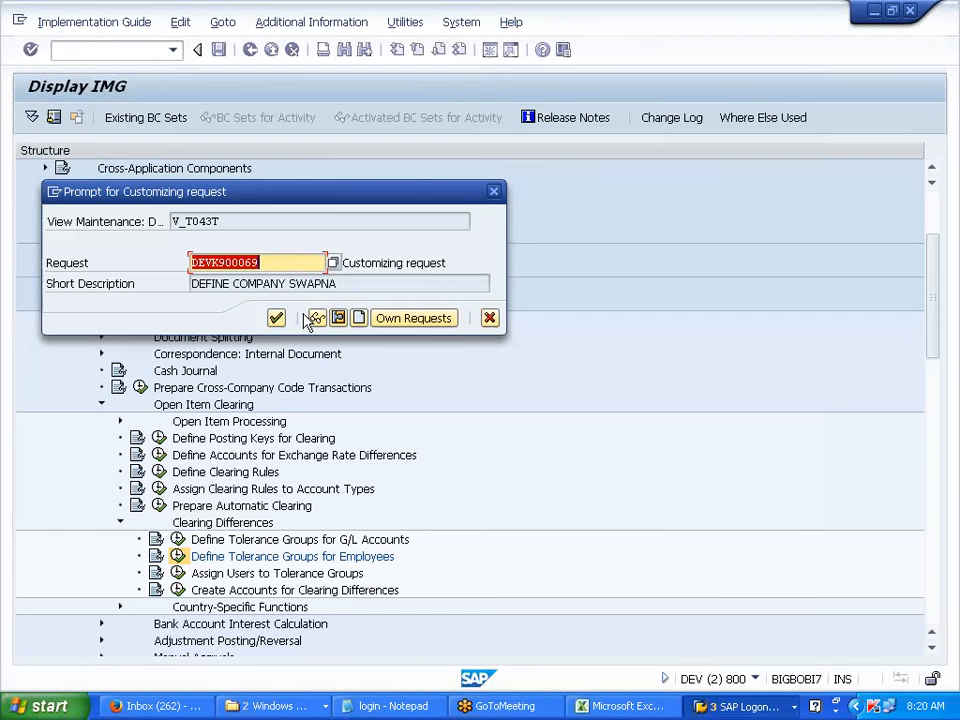
left_click(278, 318)
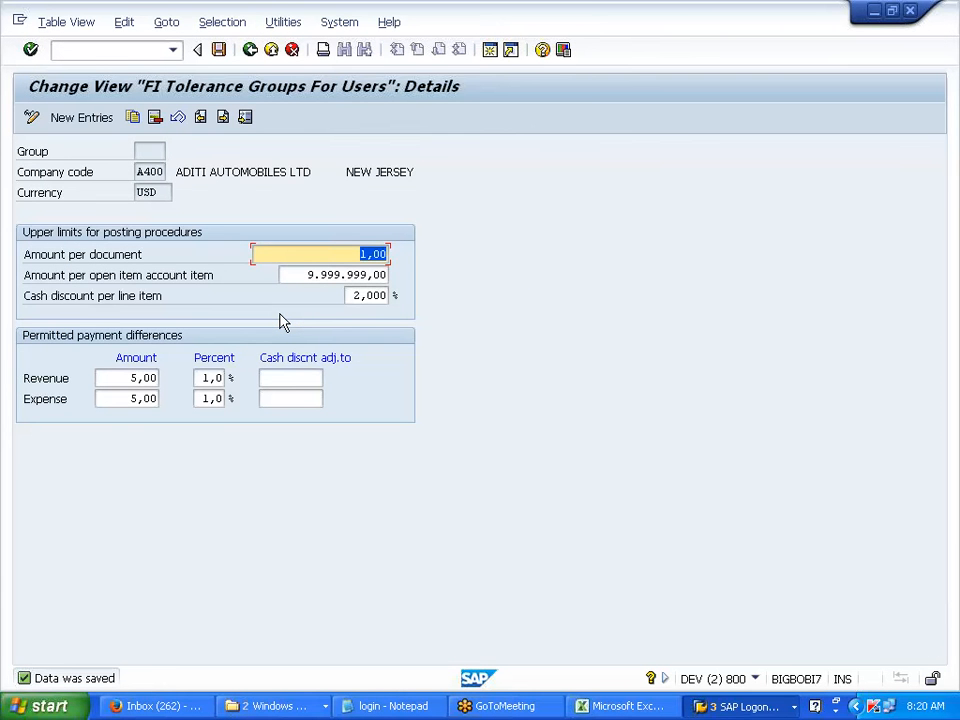
key("alt+Tab")
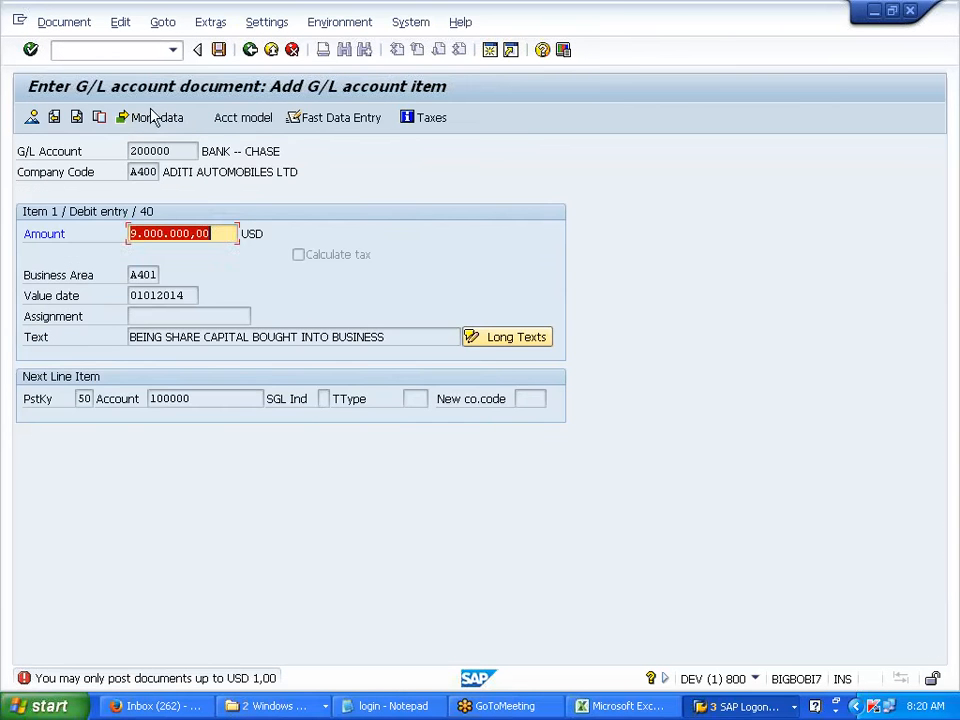
Restart F-02 with document and posting dates 01.01.2014 and start the debit item, posting key 40, on G/L account 200000.
left_click(120, 50)
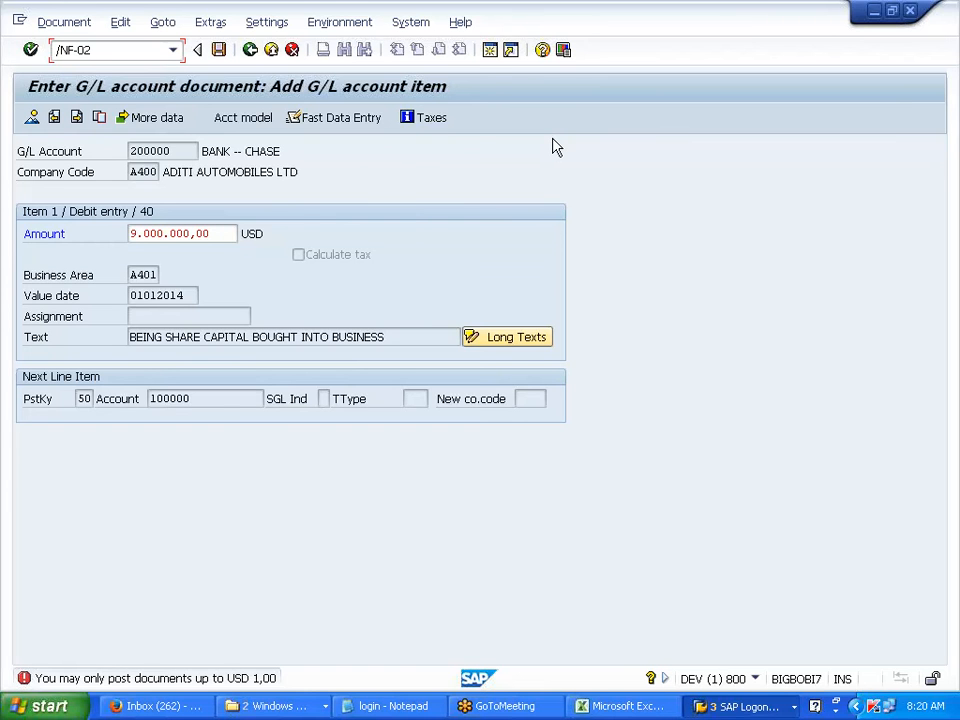
type("/NF-02")
key("Return")
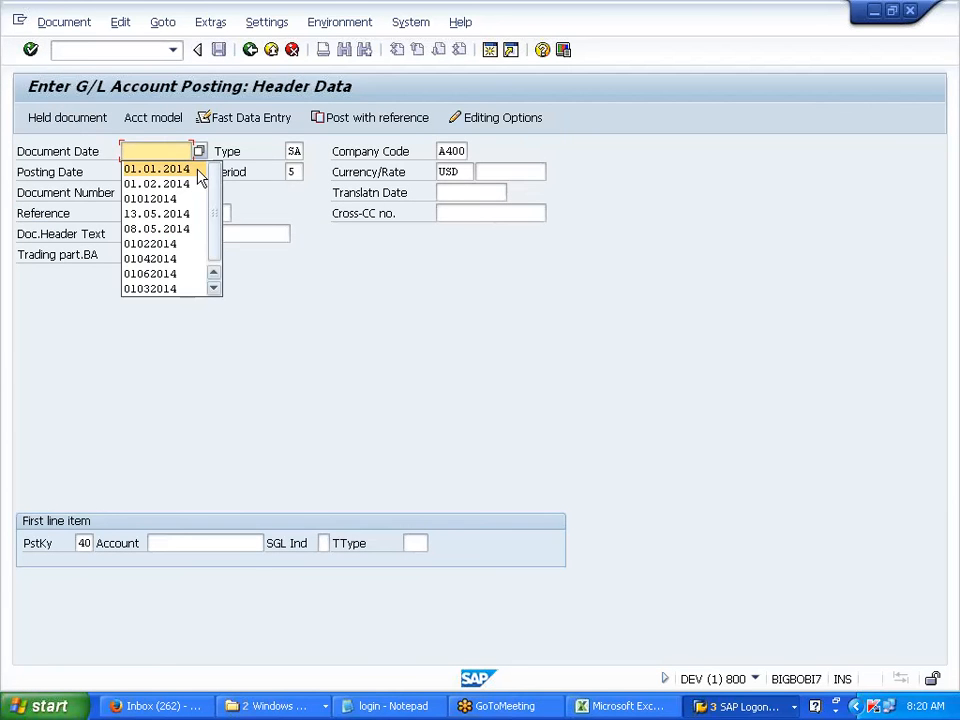
left_click(197, 170)
key("Tab")
key("Tab")
key("Tab")
left_click(181, 189)
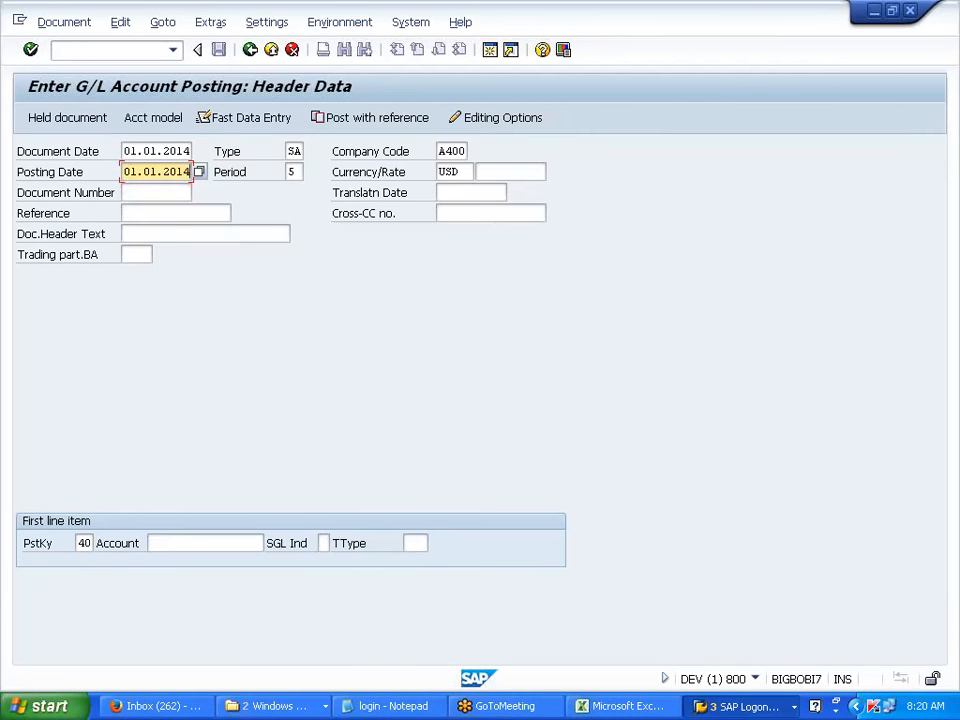
left_click(155, 542)
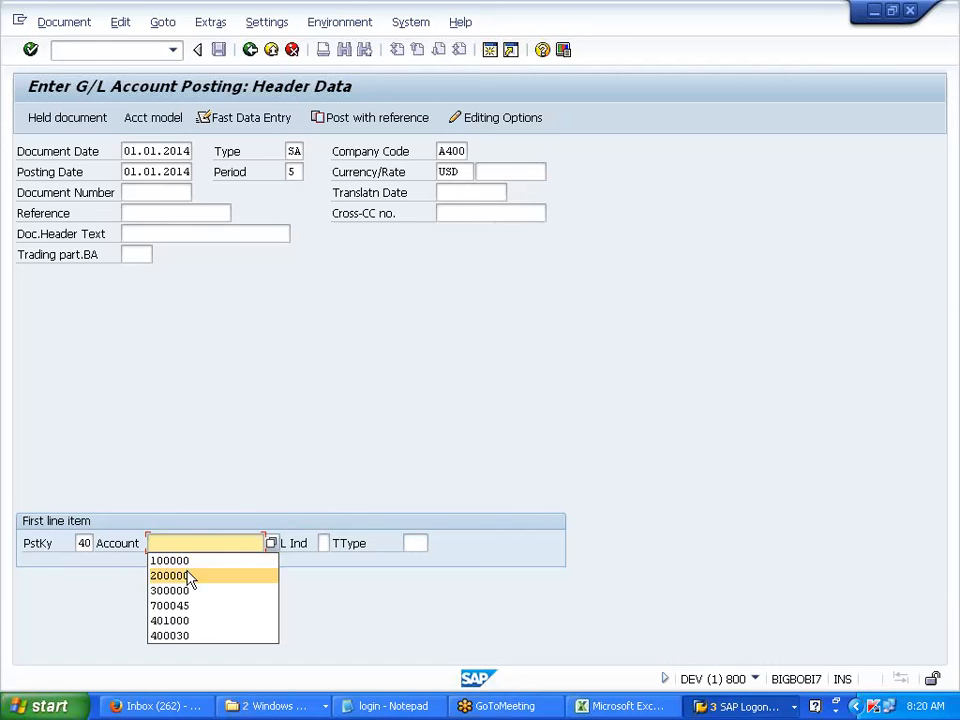
left_click(188, 576)
key("Return")
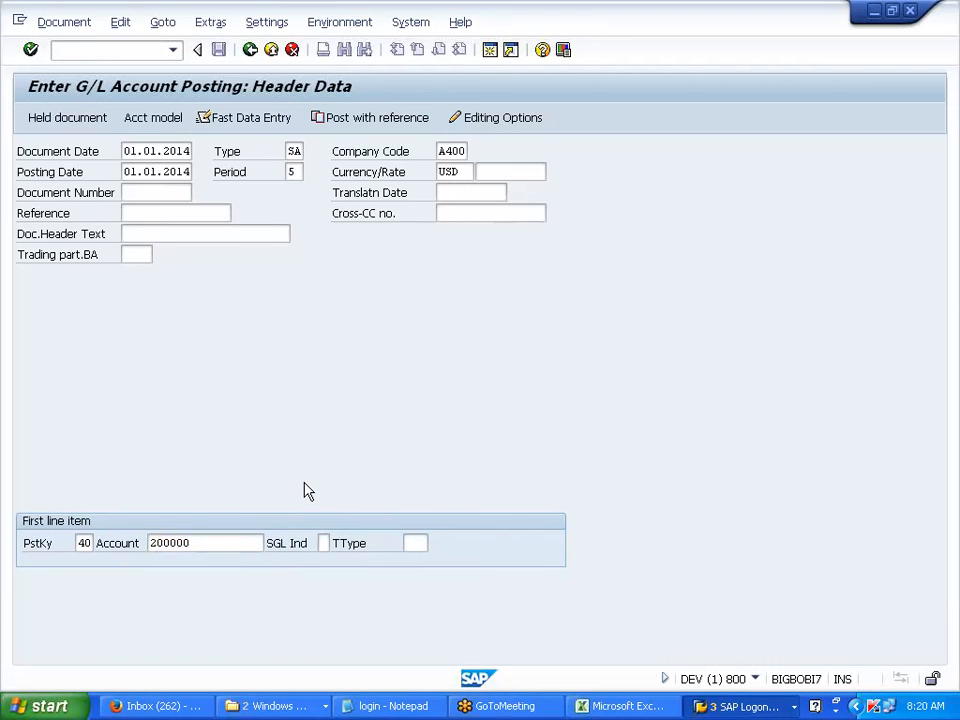
key("Return")
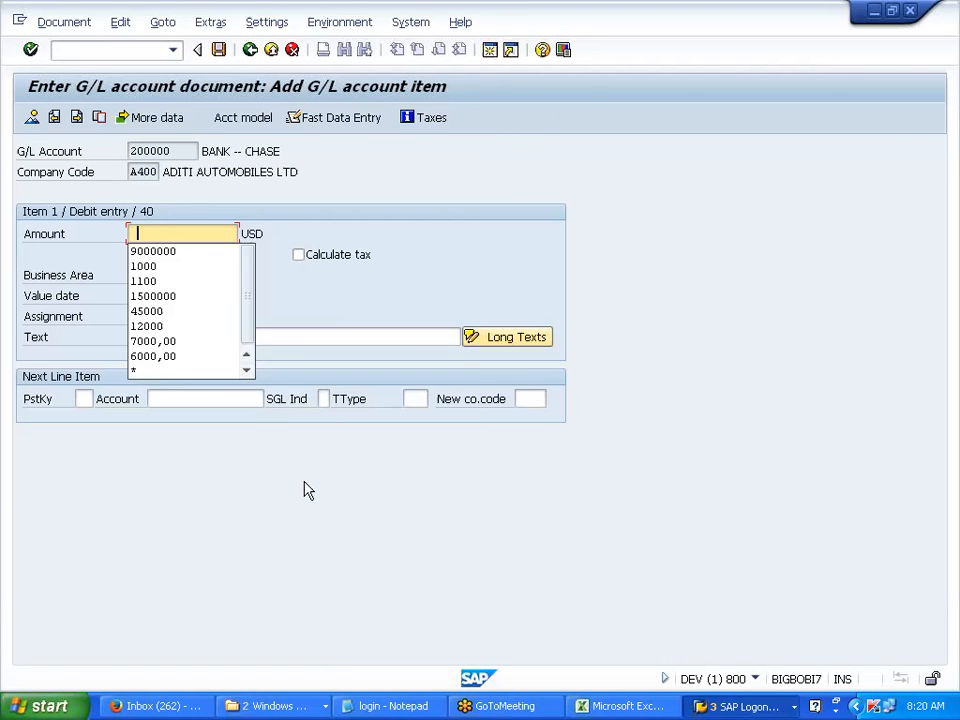
Fill the debit item with amount 9000000, business area A401, value date 01012014 and text BEING SHARE CAPITAL BOUGHT INTO BUSINESS.
left_click(165, 251)
left_click(145, 274)
left_click(140, 293)
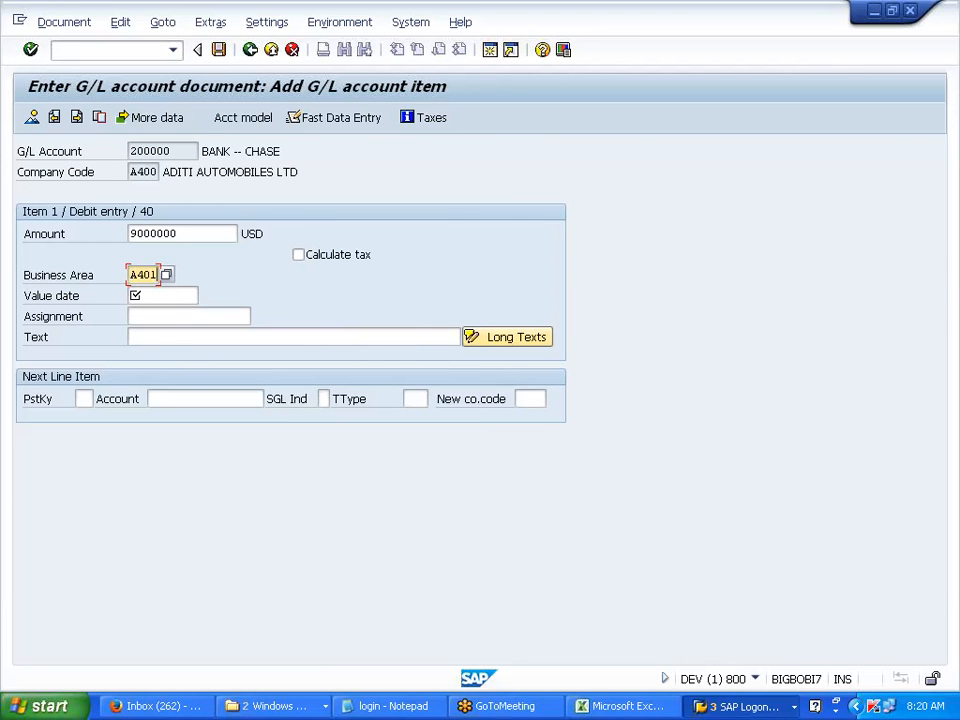
left_click(138, 296)
left_click(140, 313)
left_click(134, 337)
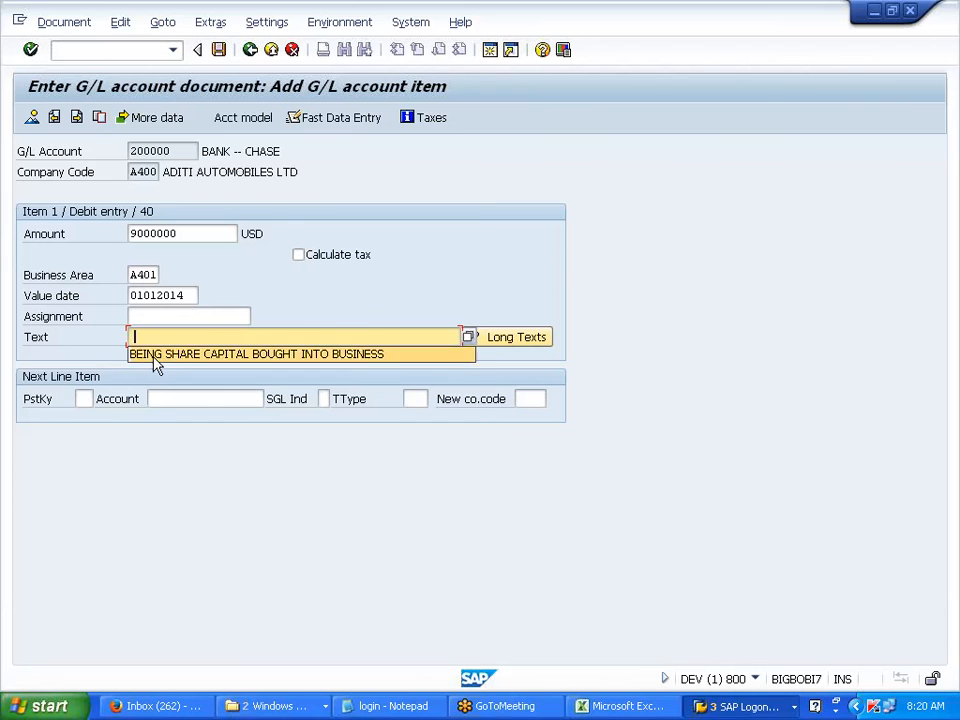
left_click(154, 364)
Try to continue to a credit line item with posting key 50 and account 100000.
left_click(84, 398)
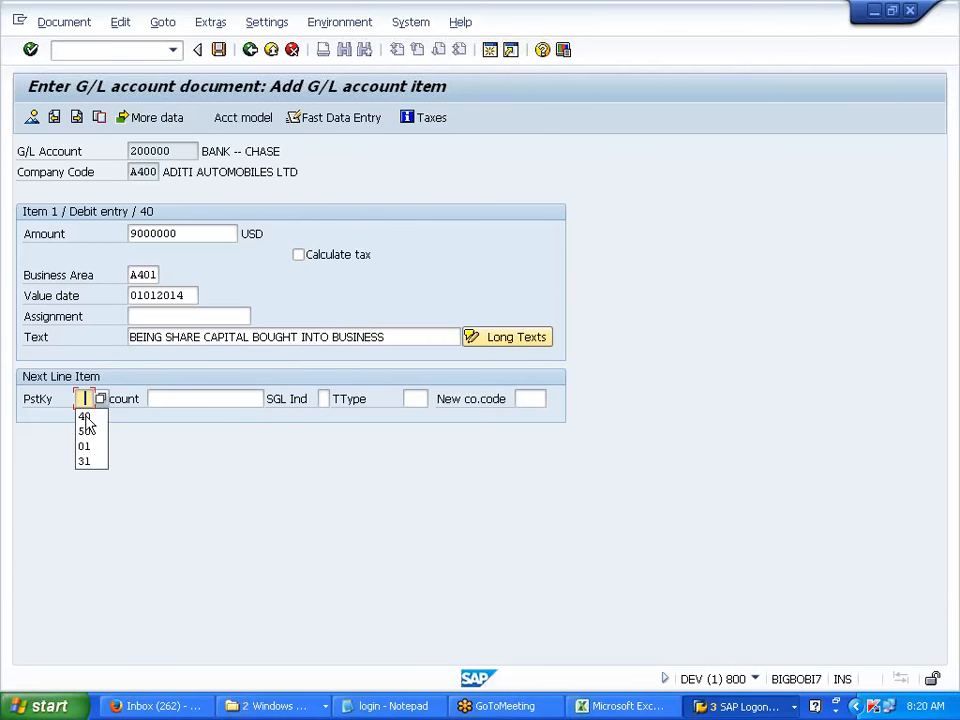
left_click(84, 426)
left_click(160, 399)
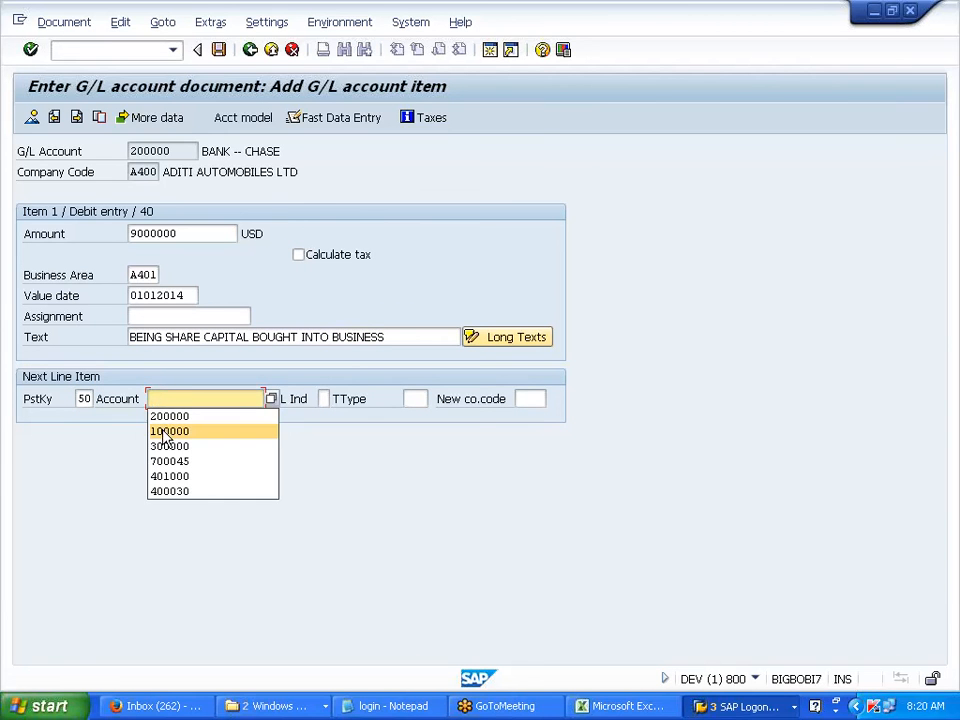
left_click(172, 431)
key("Return")
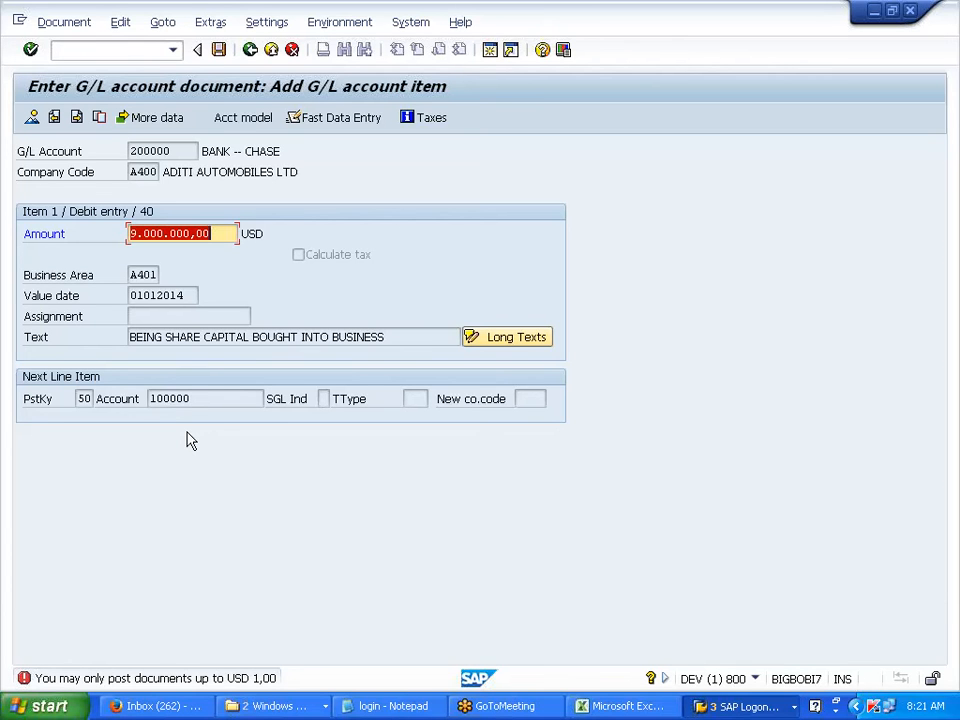
Return to company code A400's tolerance group details and set the amount per open item account item to 1 USD.
key("alt+Tab")
left_click(308, 274)
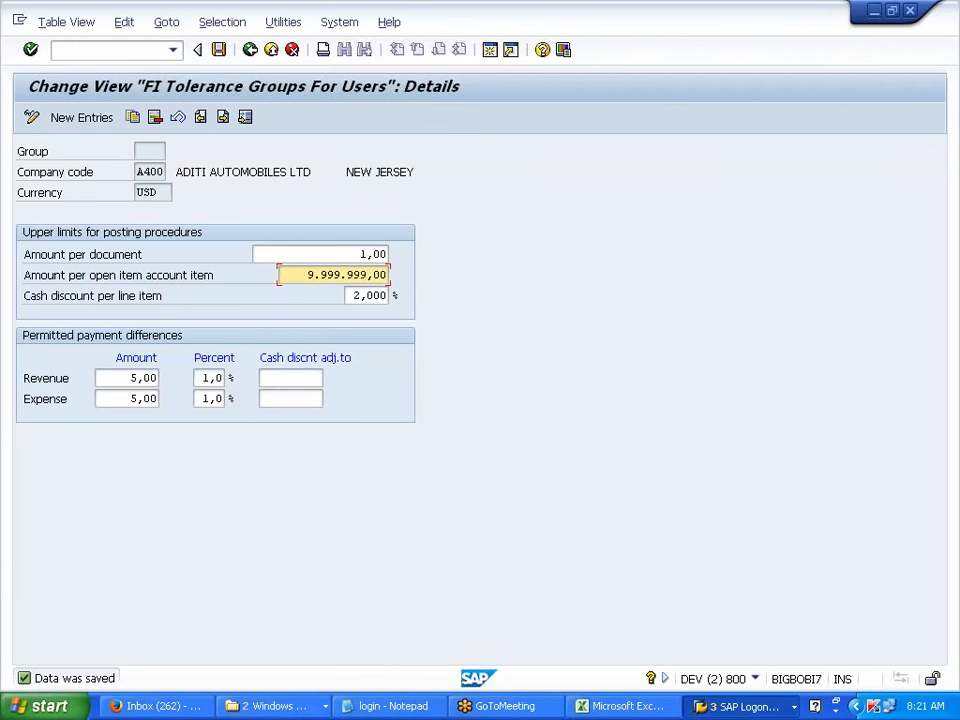
key("BackSpace")
key("BackSpace")
key("BackSpace")
key("BackSpace")
key("BackSpace")
key("BackSpace")
key("BackSpace")
key("BackSpace")
Set the tolerance group's amount per document to 999999999 USD.
left_click(362, 254)
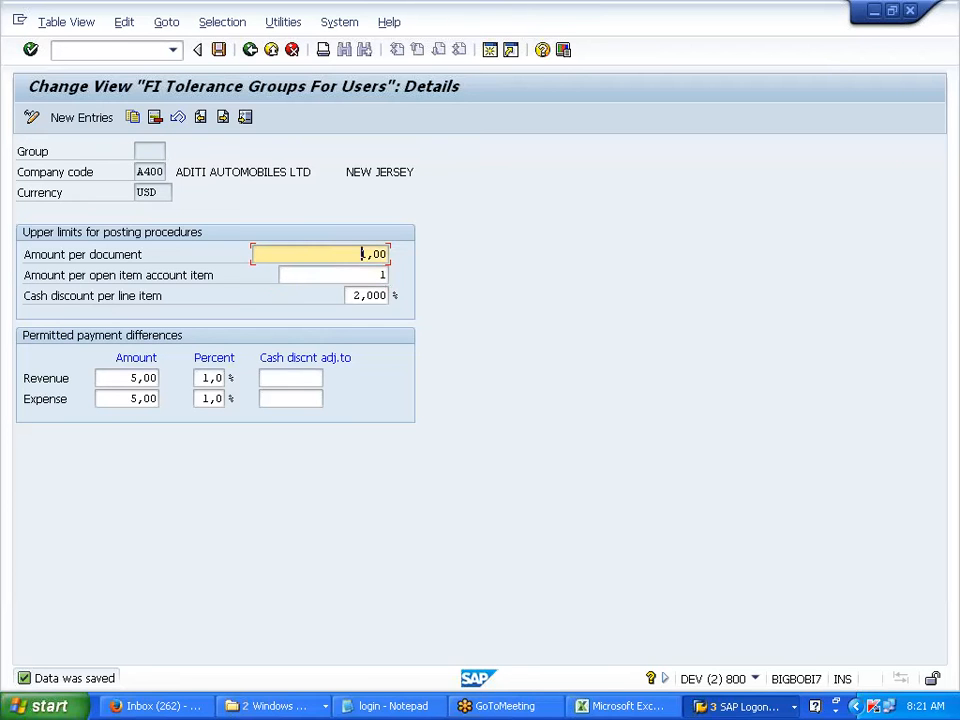
key("Delete")
key("Delete")
key("Delete")
key("Delete")
key("Return")
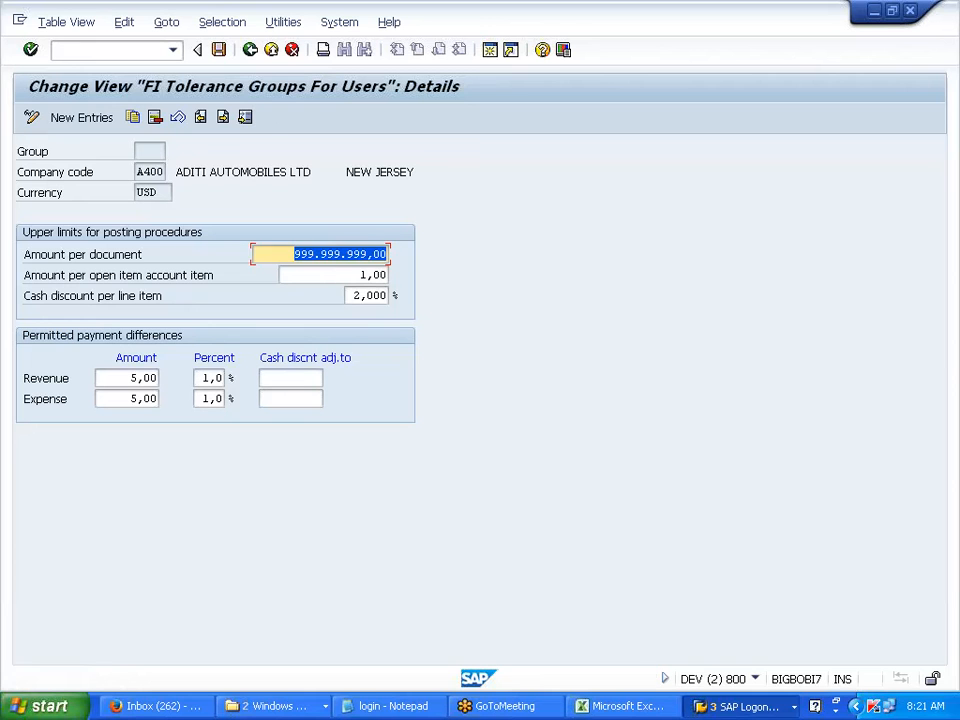
Save the tolerance group limits, review the two upper limit labels and return to the G/L document session.
left_click(218, 49)
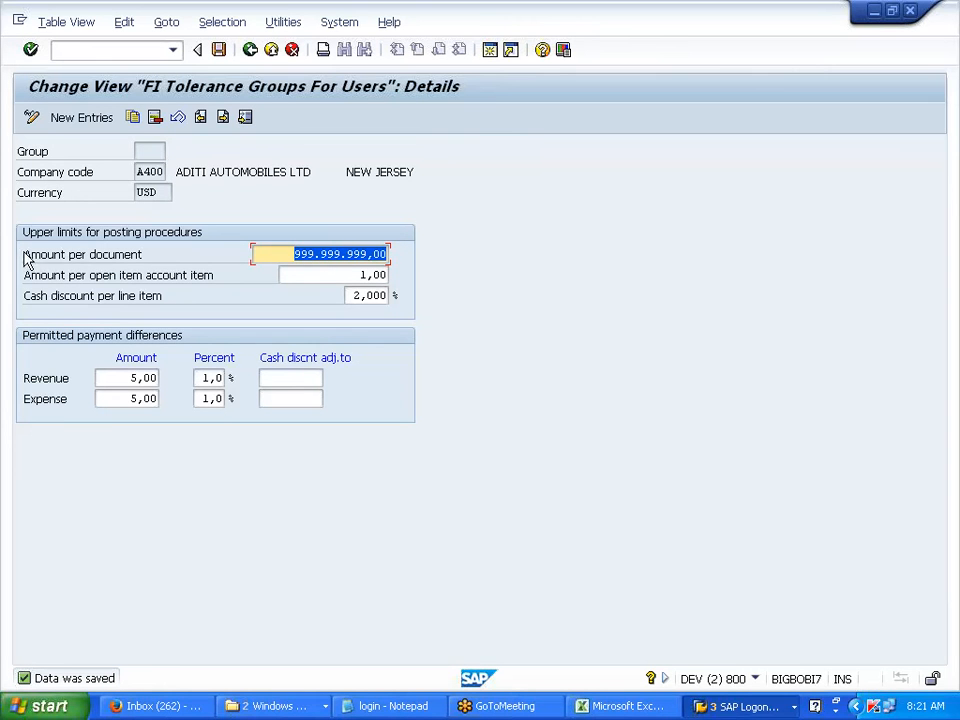
left_click_drag(25, 255, 178, 259)
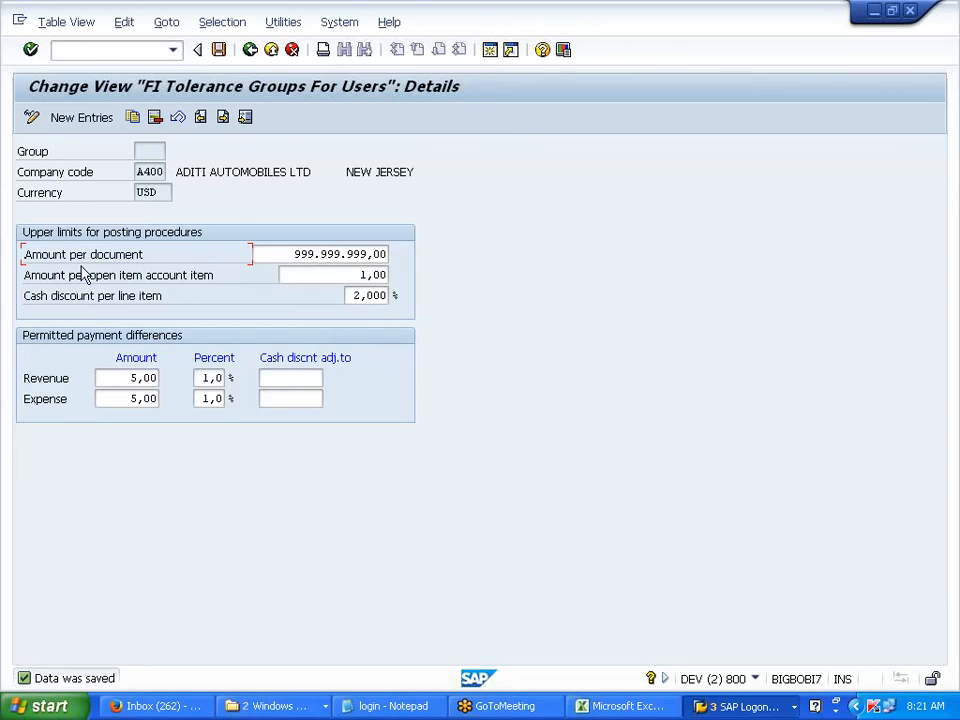
left_click_drag(28, 280, 240, 283)
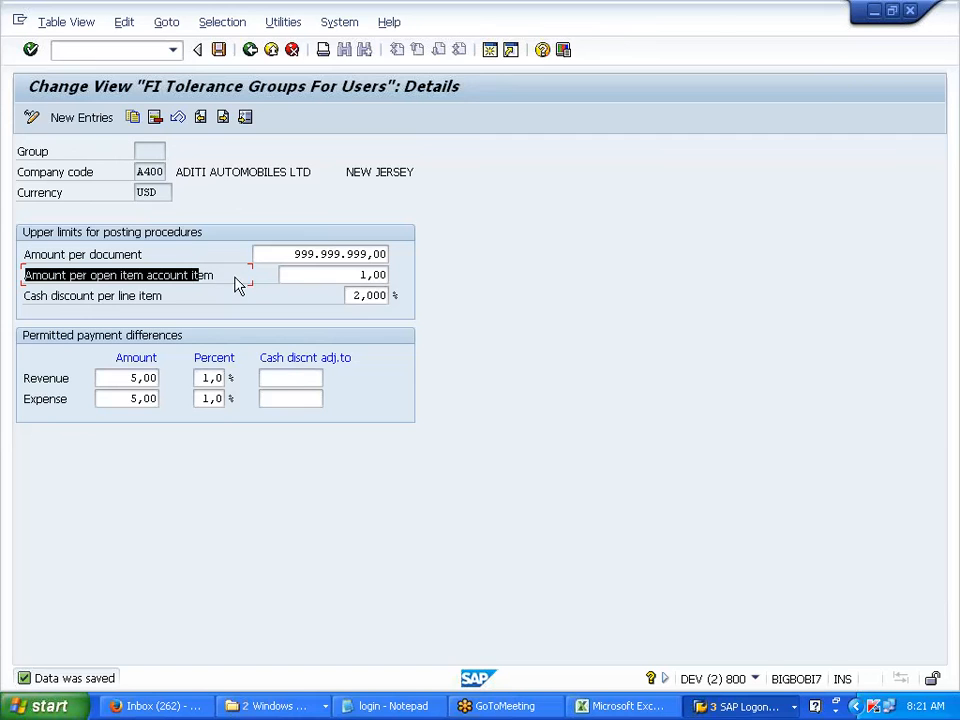
left_click(250, 49)
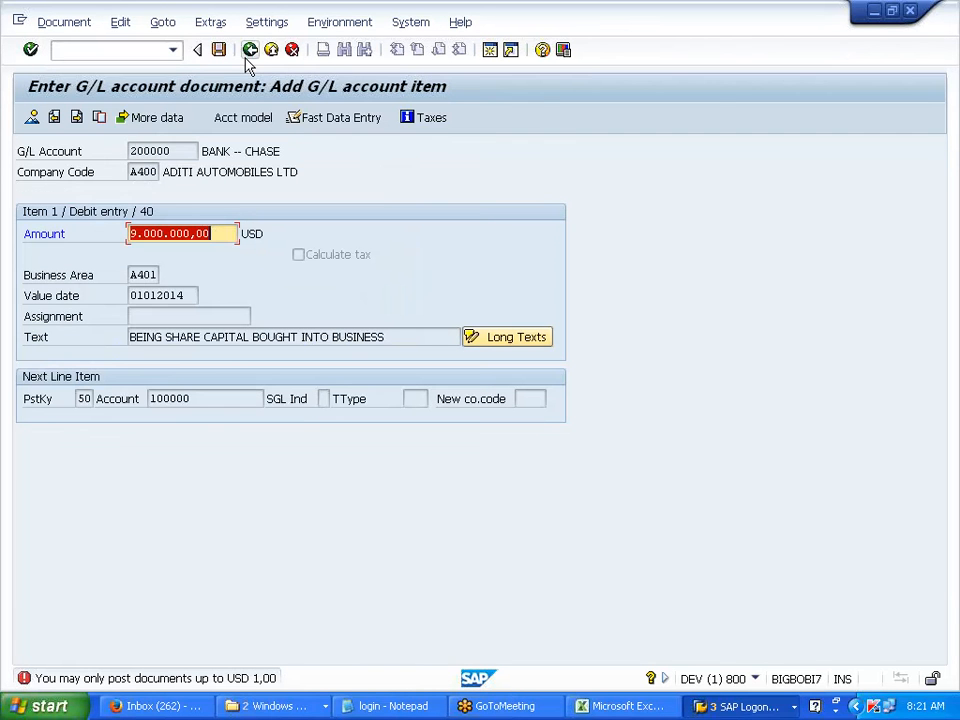
Restart the G/L posting with transaction F-02 and set the document date to 01.01.2014.
left_click(150, 49)
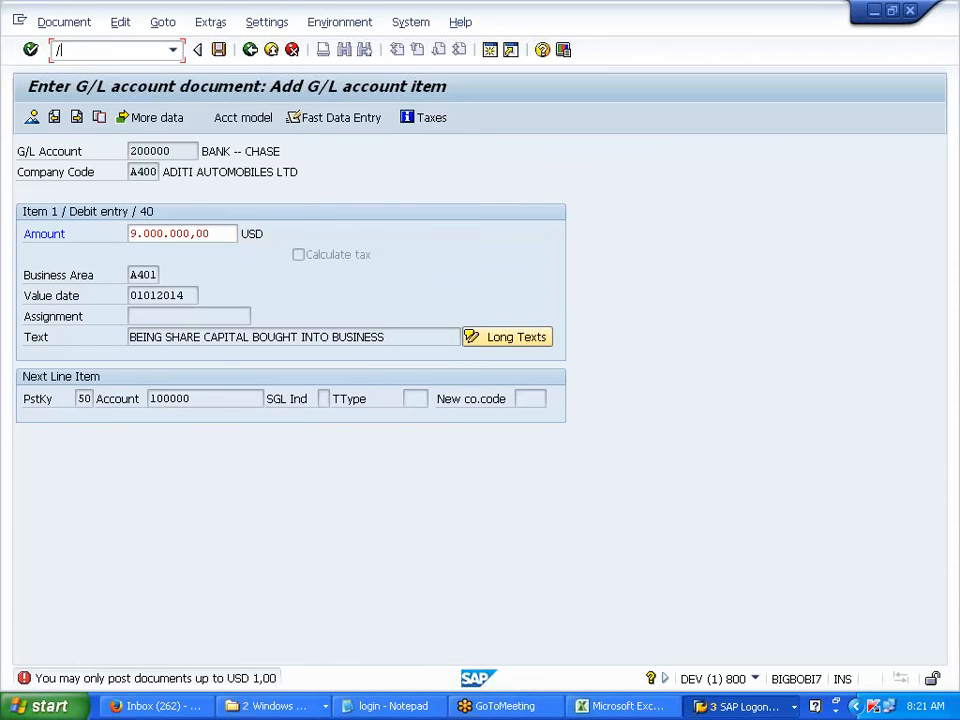
type("/NF-02")
key("Return")
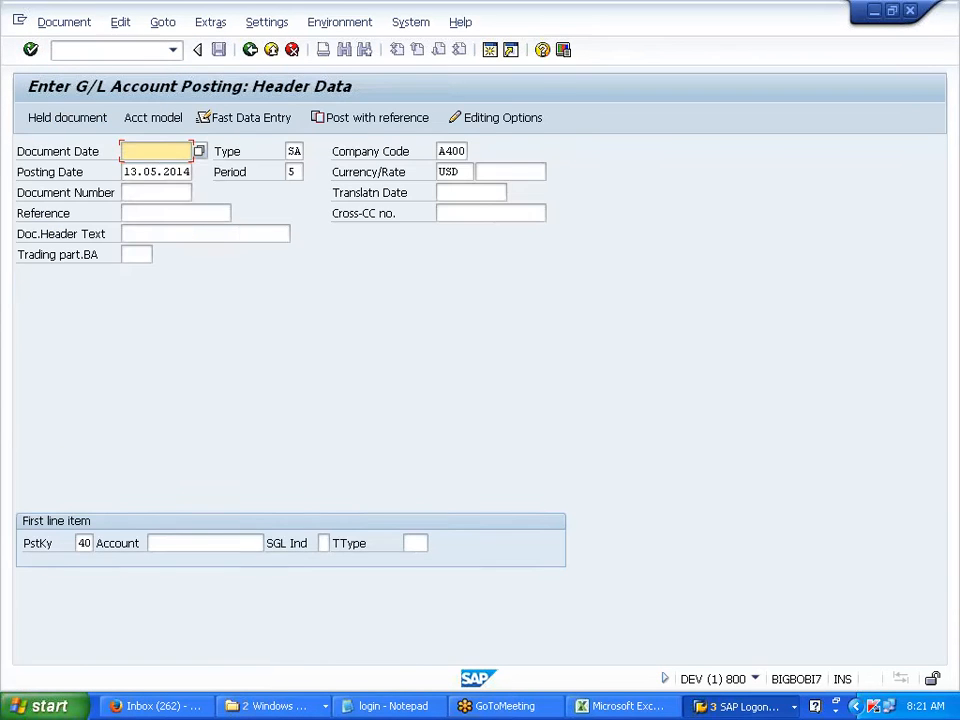
left_click(146, 151)
left_click(146, 173)
key("Tab")
key("Tab")
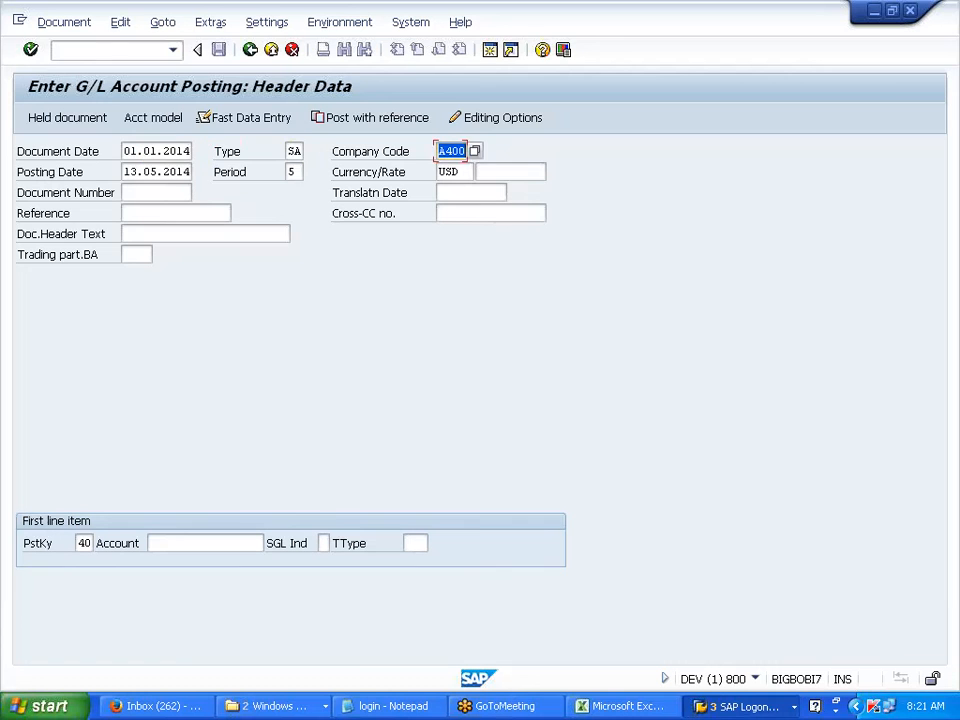
Set the posting date to 01.01.2014 and start the first line item, posting key 40, on G/L account 200000.
left_click(219, 154)
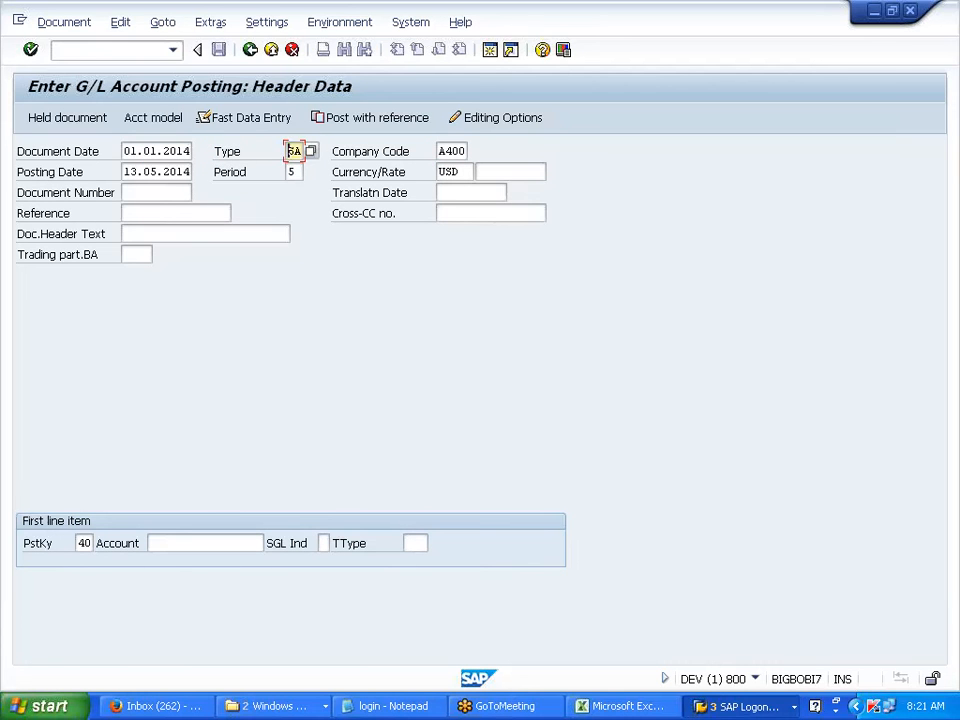
key("Tab")
key("Tab")
key("BackSpace")
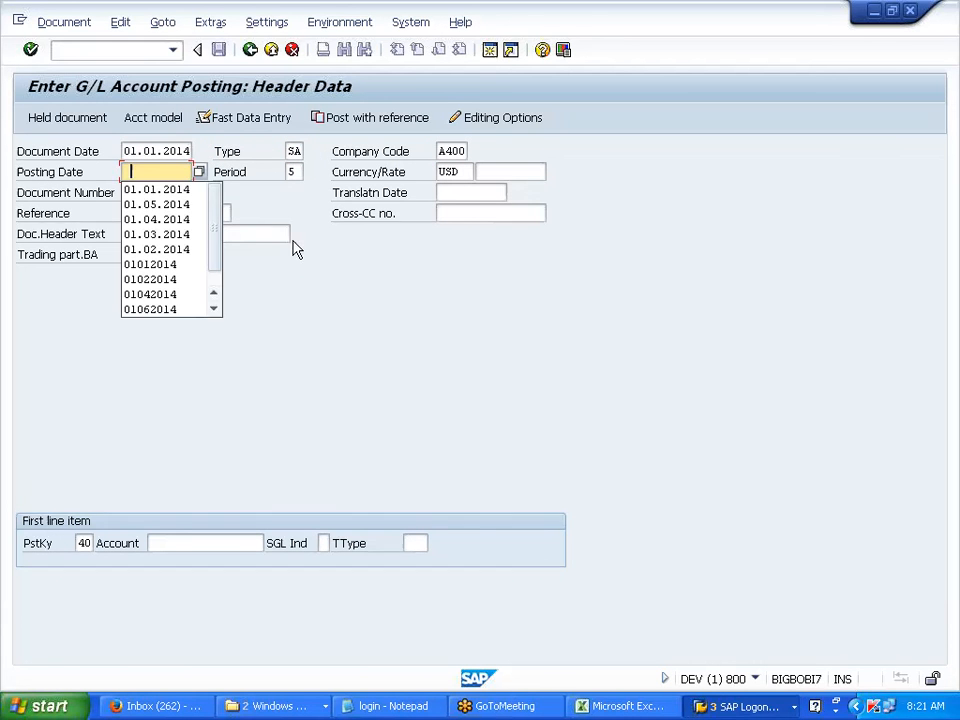
left_click(178, 190)
left_click(205, 543)
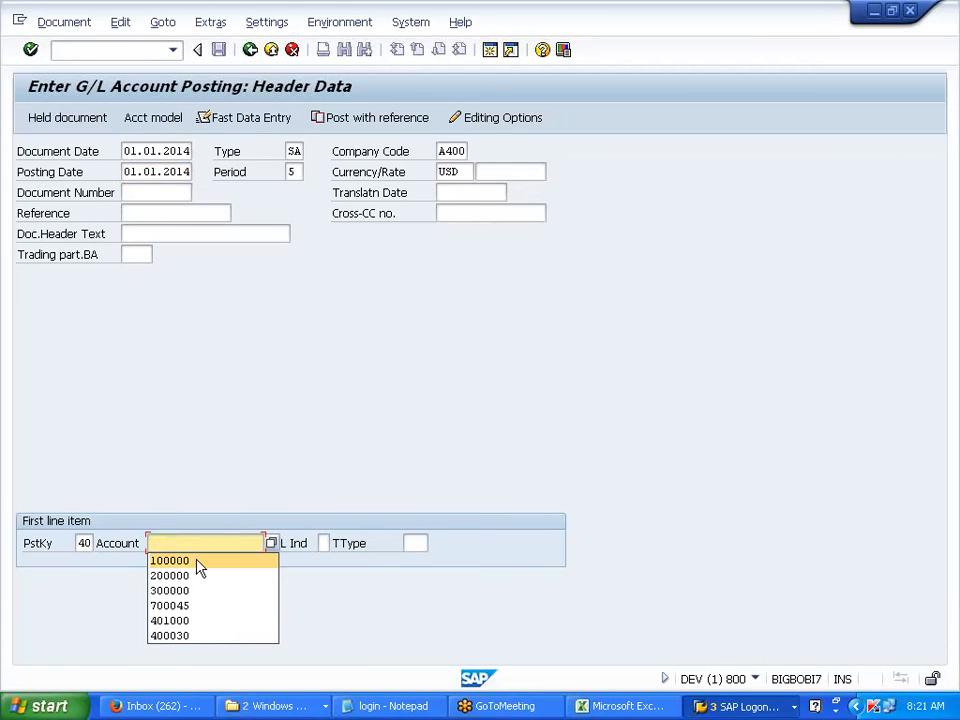
left_click(197, 574)
key("Return")
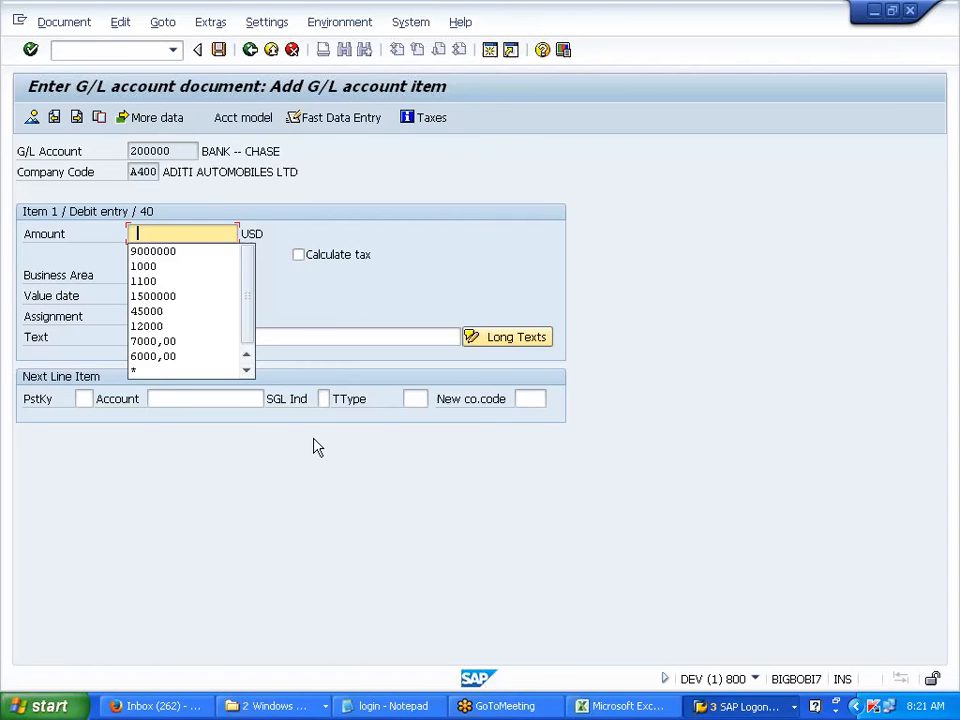
Enter amount 9000000, business area A401, value date 01012014 and text BEING SHARE CAPITAL BOUGHT INTO BUSINESS for the bank debit item.
left_click(190, 252)
key("Tab")
left_click(153, 295)
key("Tab")
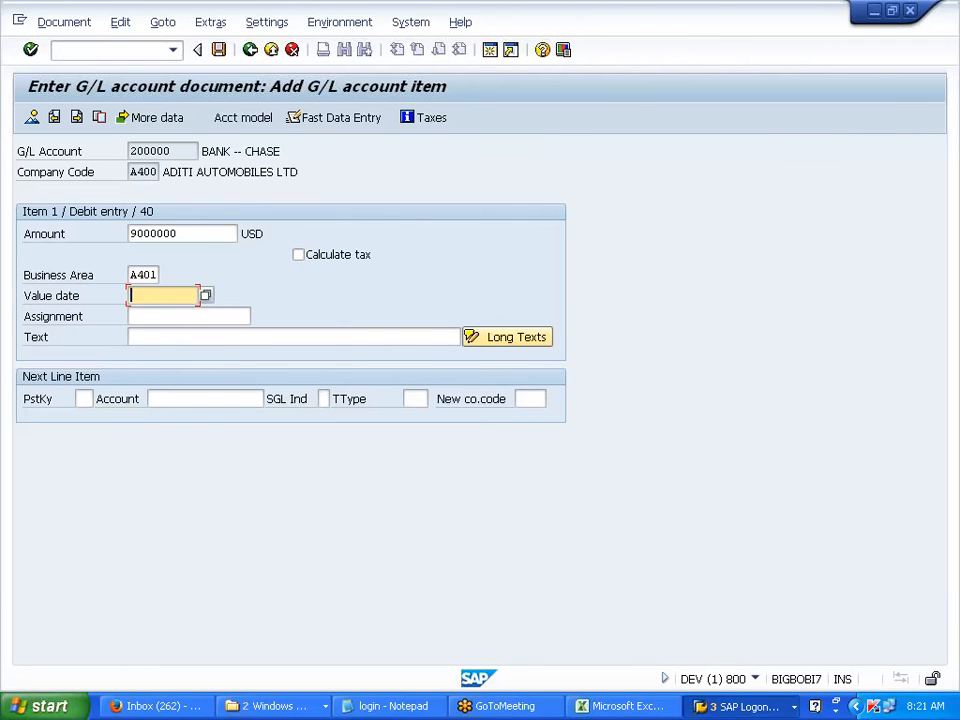
left_click(157, 314)
key("Tab")
key("Tab")
left_click(172, 358)
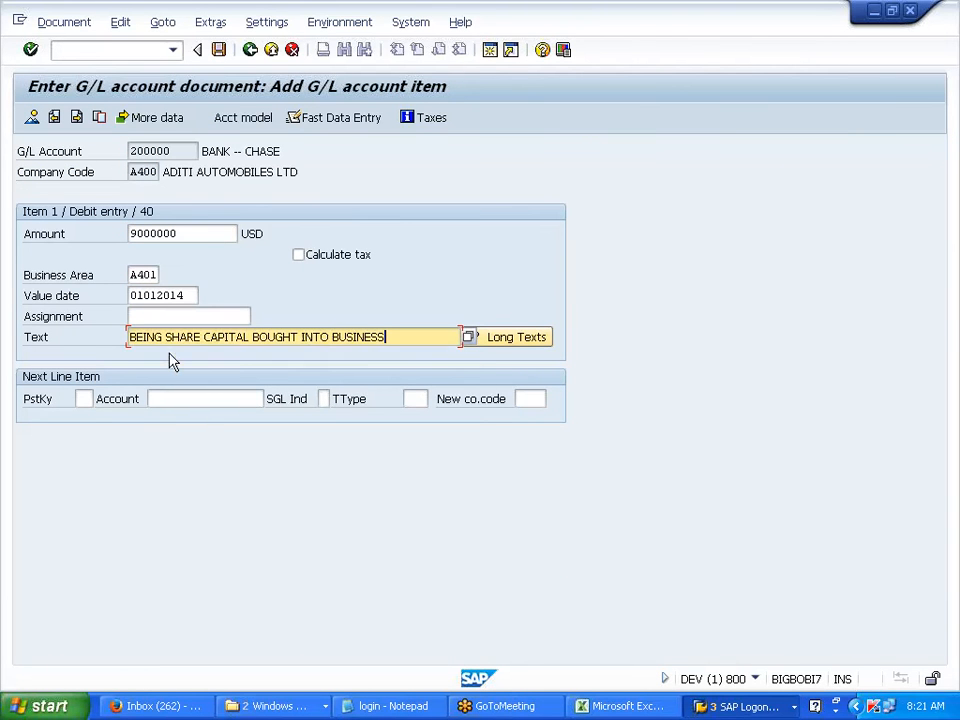
Add the next line item with posting key 50 and G/L account 100000.
key("Tab")
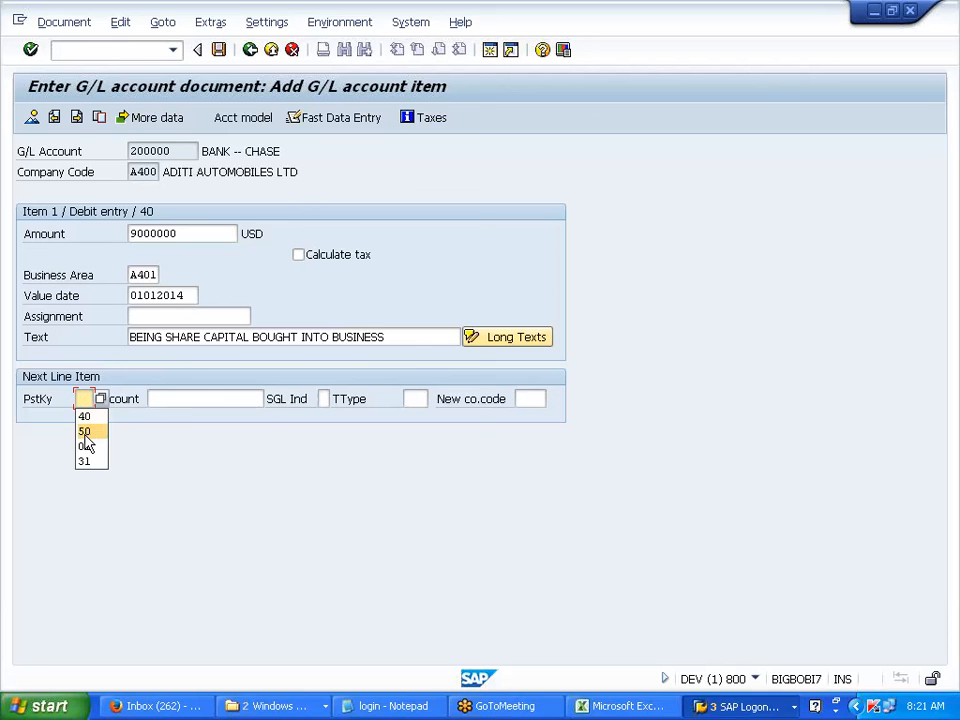
left_click(88, 431)
key("Tab")
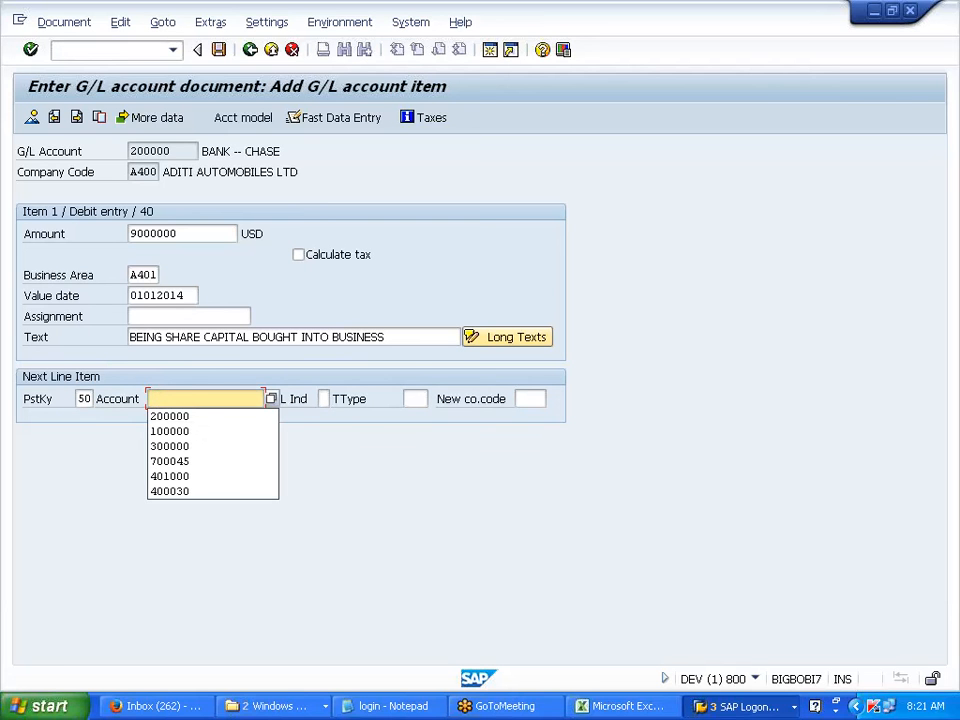
left_click(172, 432)
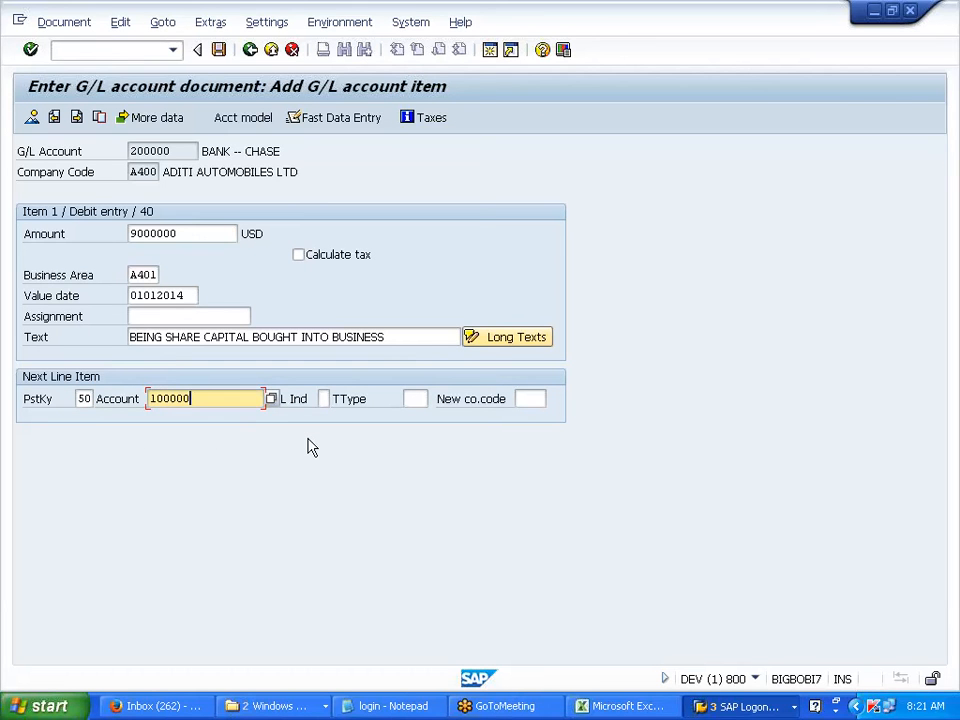
key("Return")
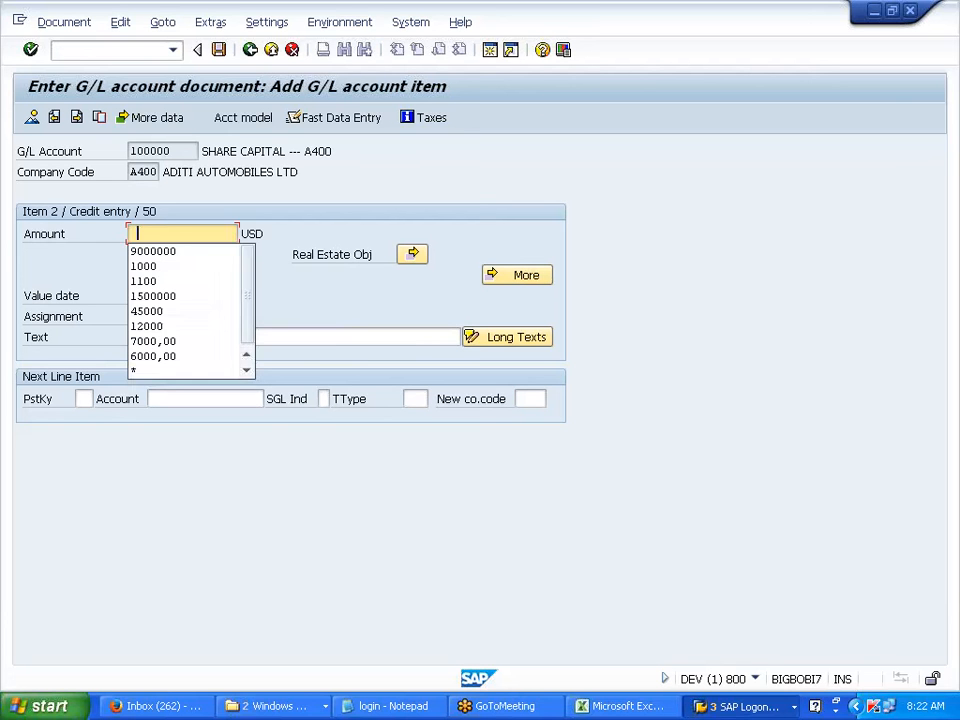
Enter amount 9000000, value date 01012014 and text BEING SHARE CAPITAL BOUGHT INTO BUSINESS for the share capital credit item.
left_click(173, 250)
left_click(165, 295)
left_click(171, 314)
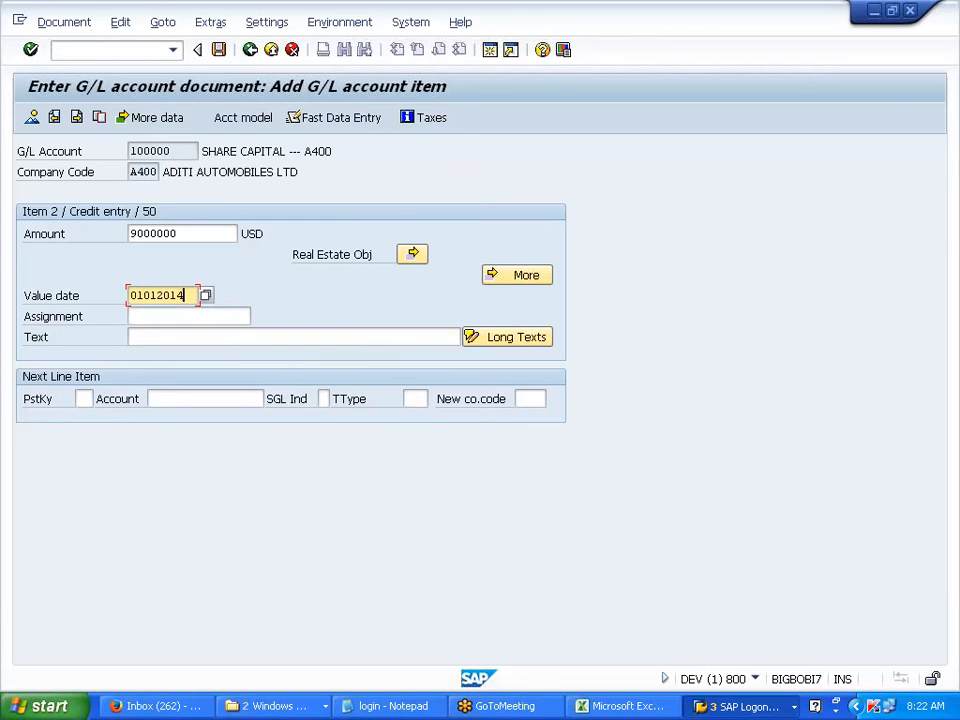
left_click(174, 337)
left_click(171, 359)
Switch to the FI tolerance groups session and review the per-document and per-open-item posting limits for company code A400.
key("alt+Tab")
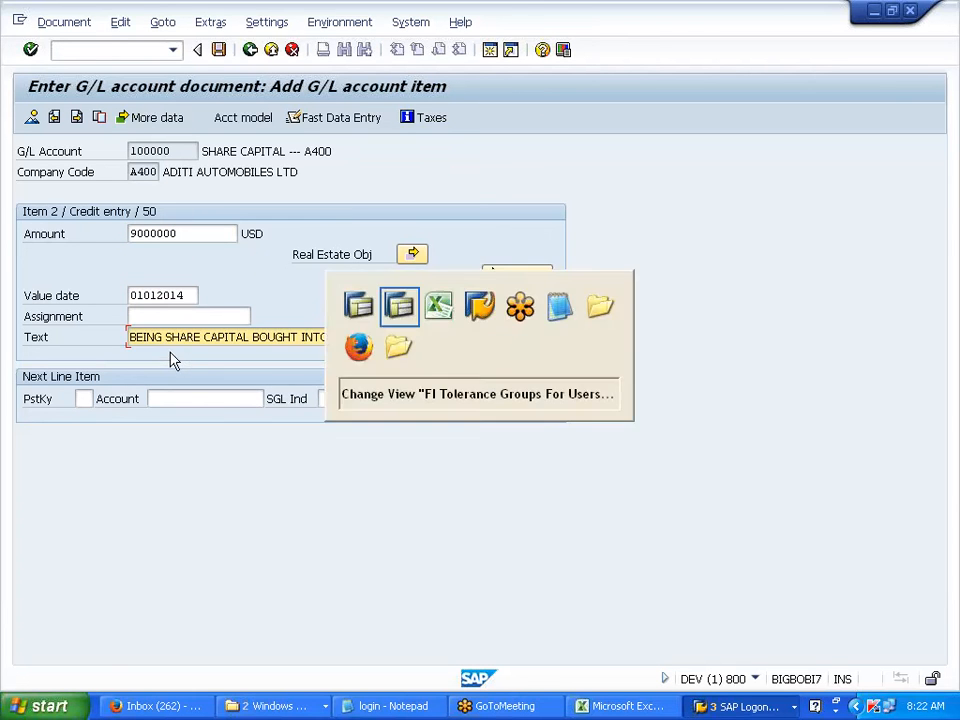
left_click_drag(22, 255, 175, 262)
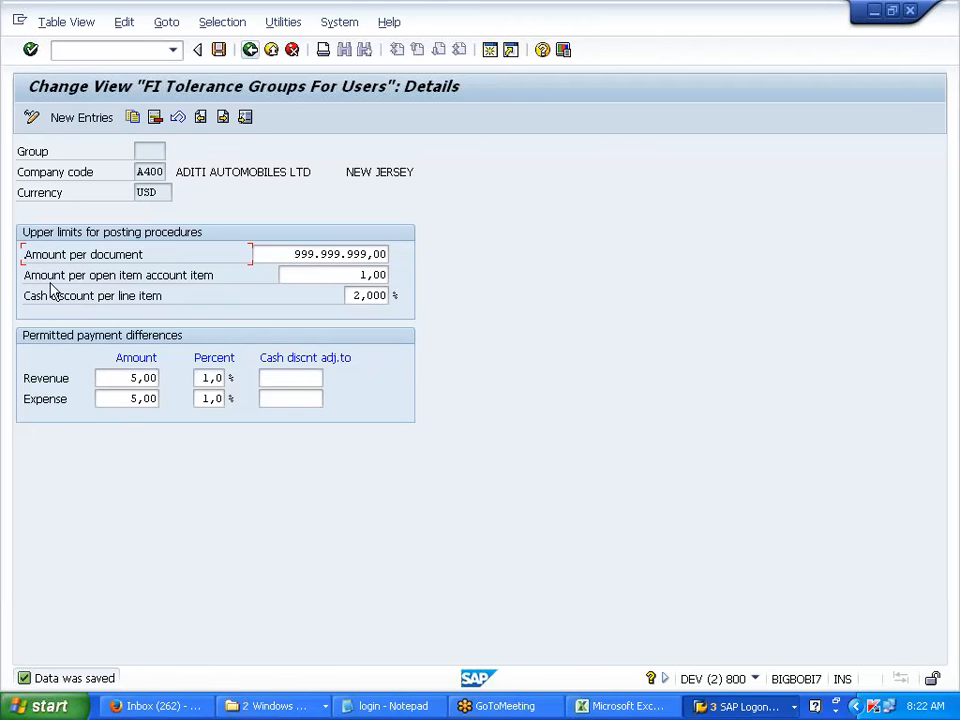
left_click_drag(26, 281, 163, 279)
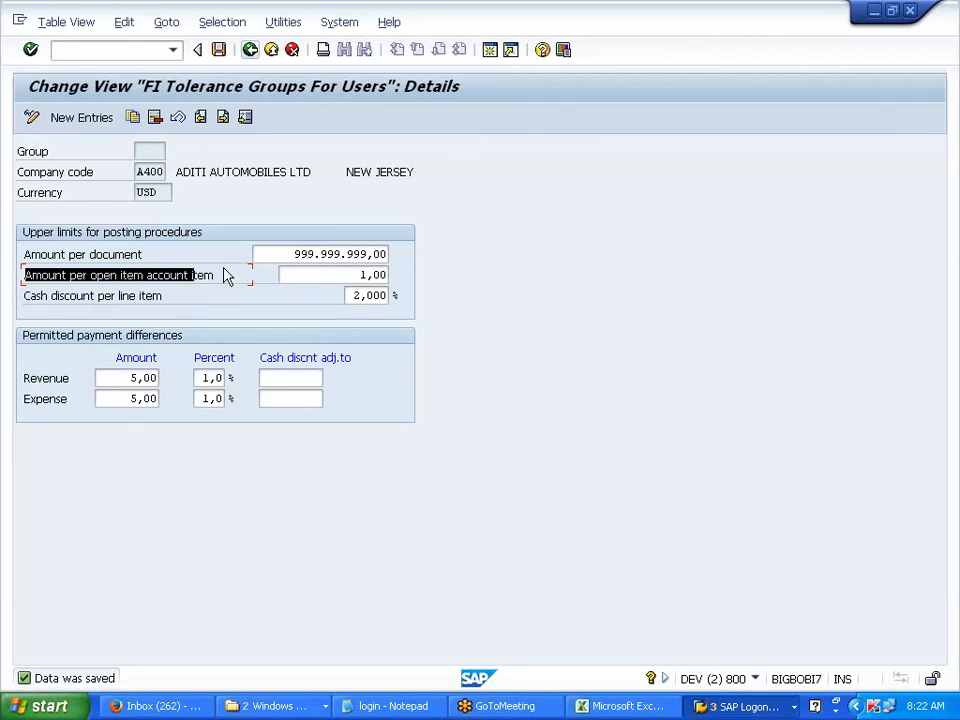
left_click_drag(226, 277, 258, 277)
left_click(255, 275)
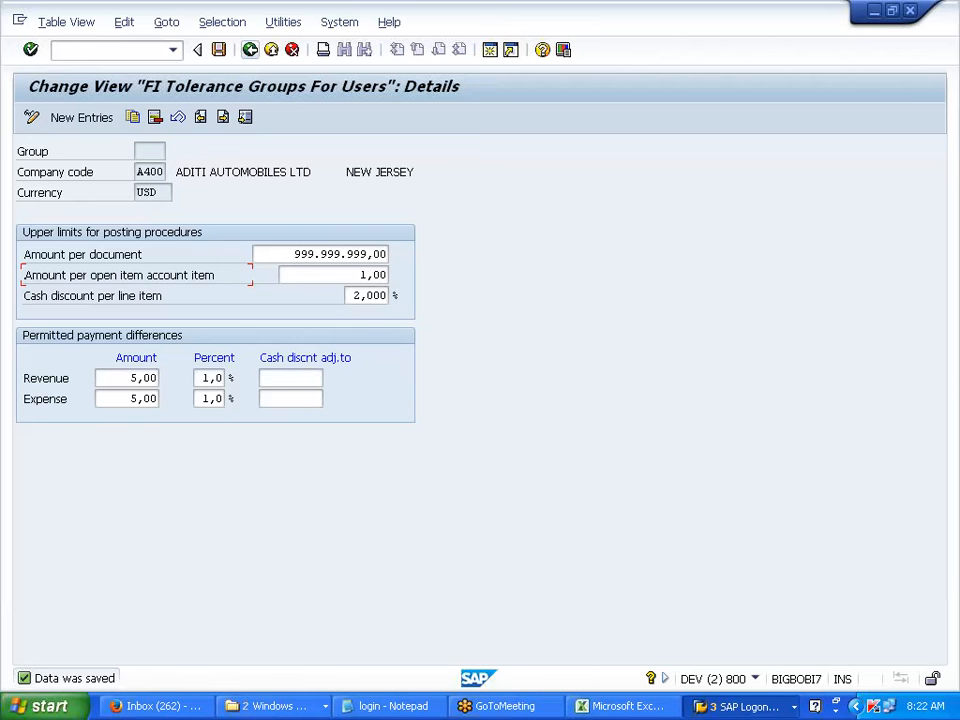
left_click(218, 50)
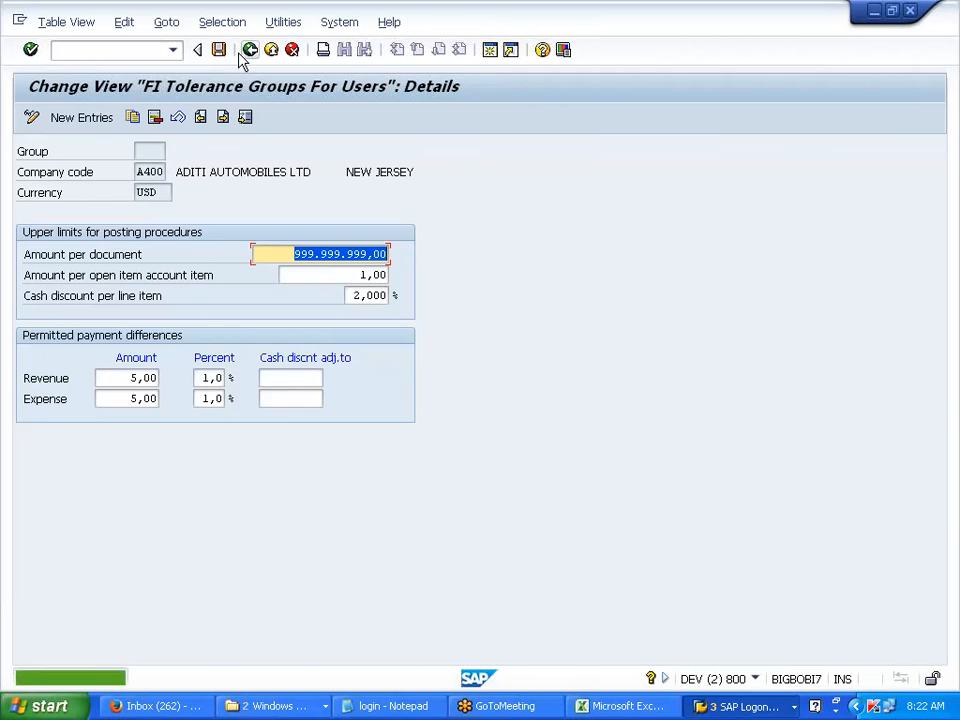
left_click(250, 50)
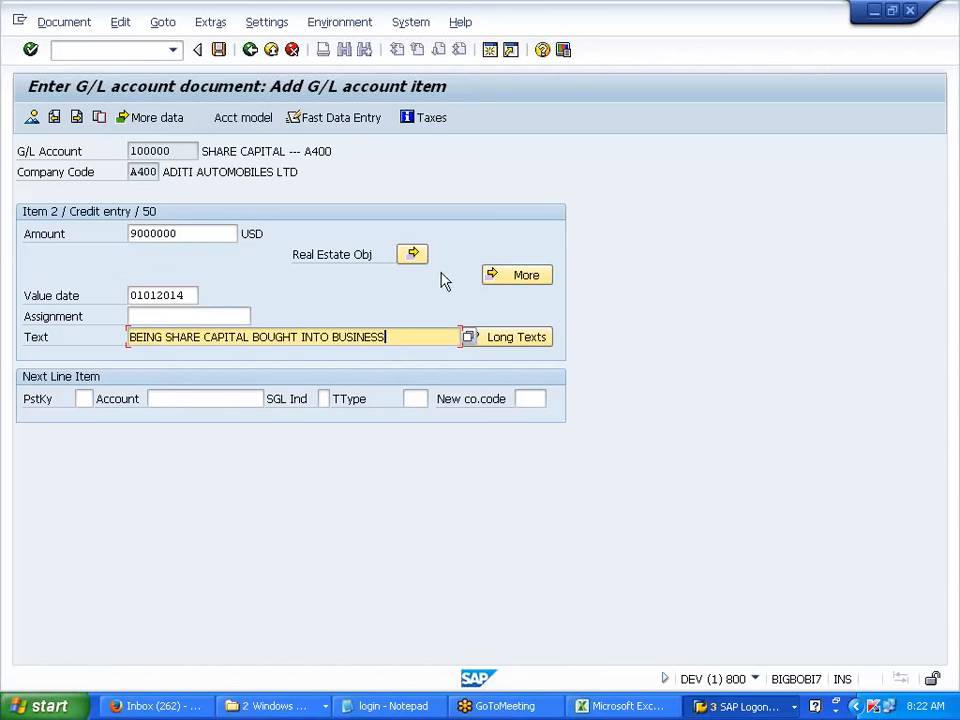
Assign business area A401 to the share capital credit item and simulate the document.
left_click(540, 286)
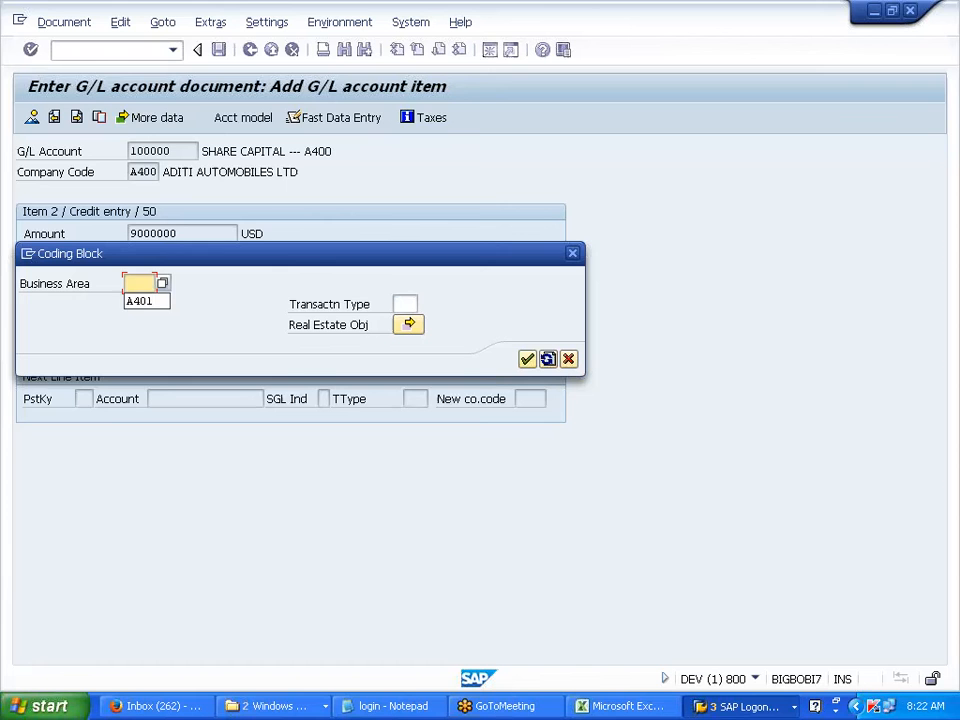
left_click(141, 301)
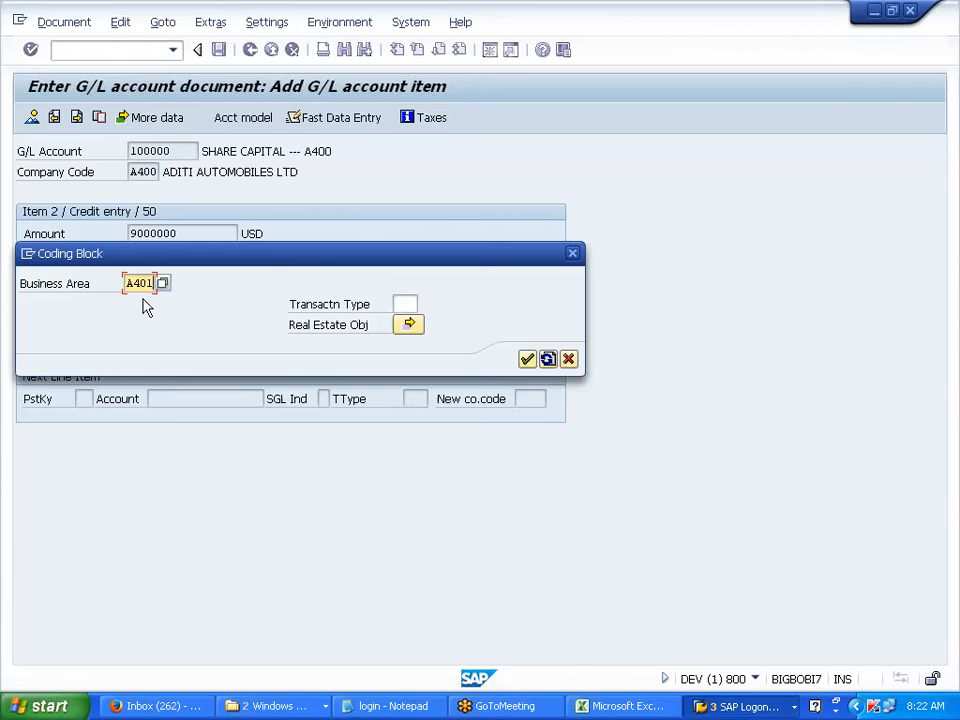
left_click(527, 359)
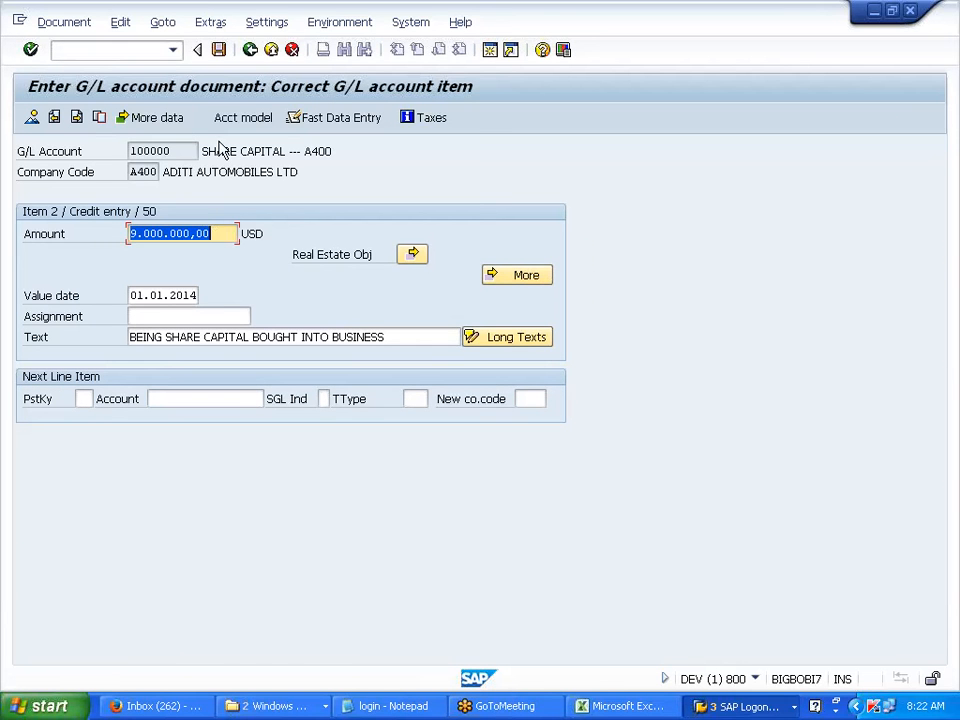
left_click(62, 24)
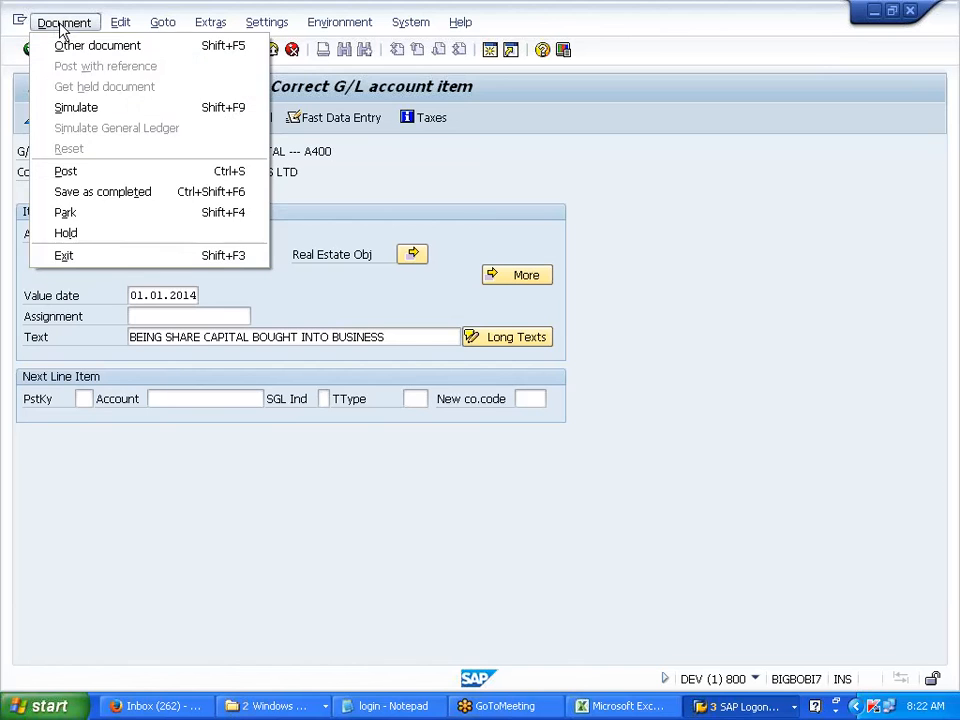
left_click(88, 112)
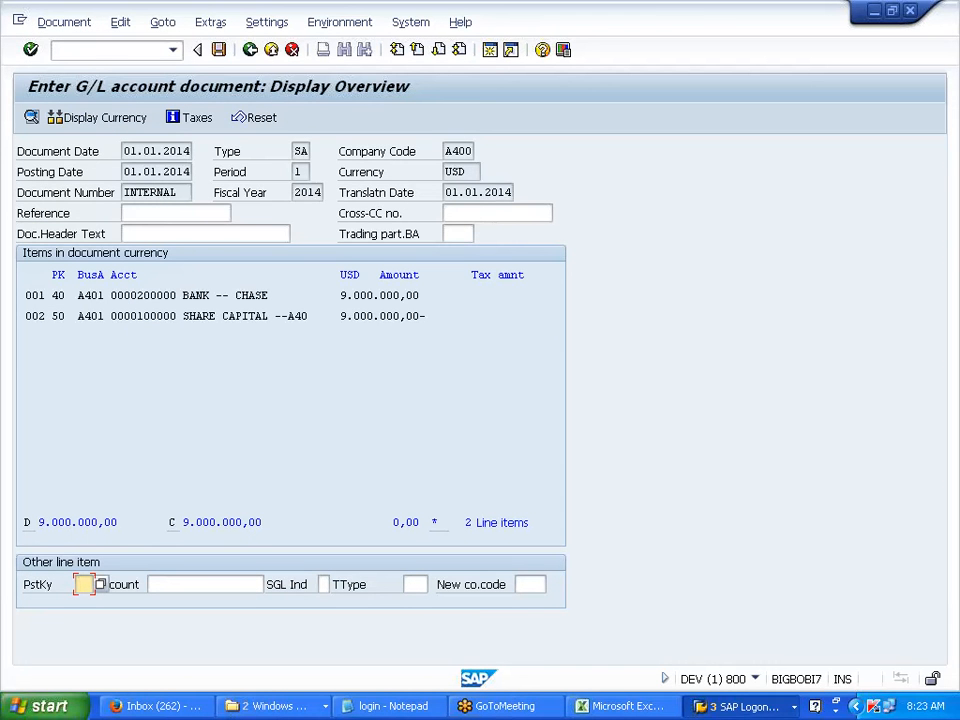
Examine the bank debit and share capital credit lines in the simulated document overview.
left_click_drag(24, 292, 425, 318)
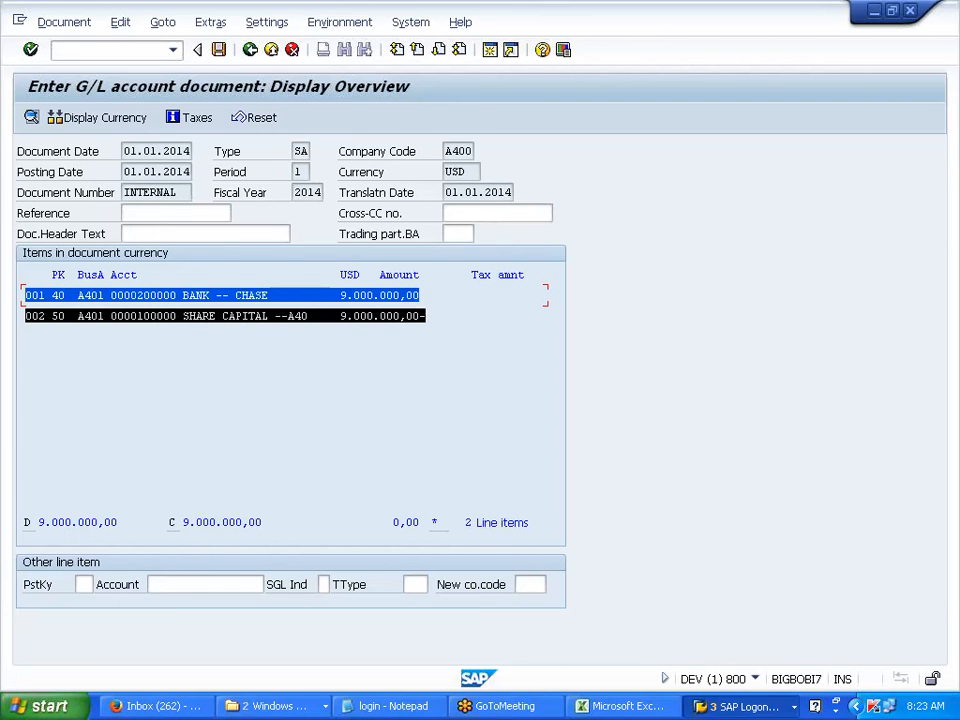
key("ctrl+c")
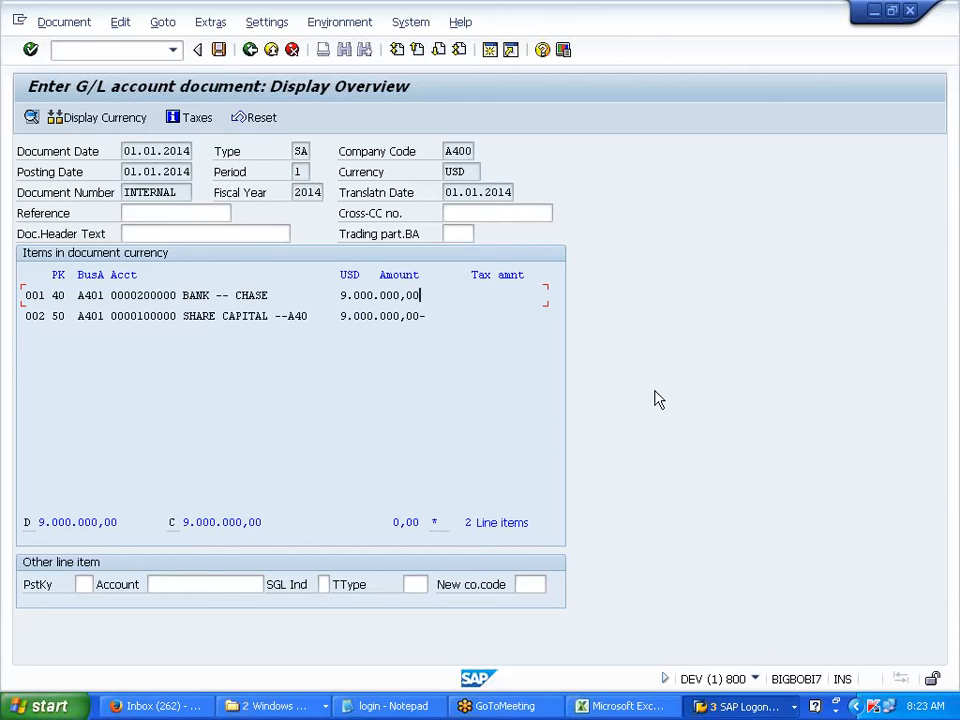
left_click_drag(26, 296, 425, 316)
left_click(46, 296)
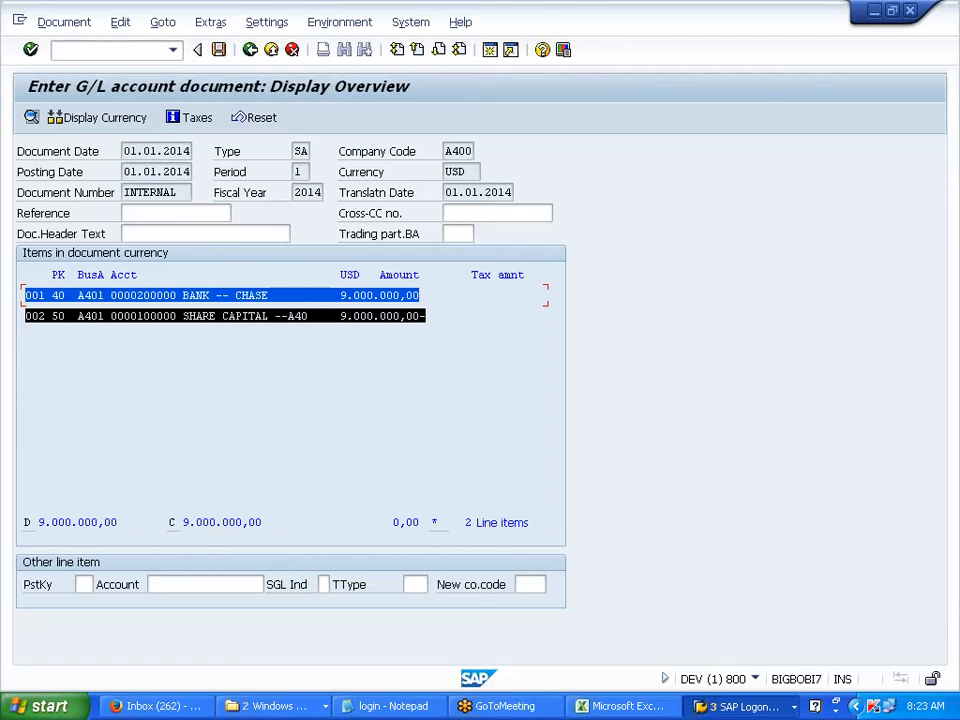
key("ctrl+c")
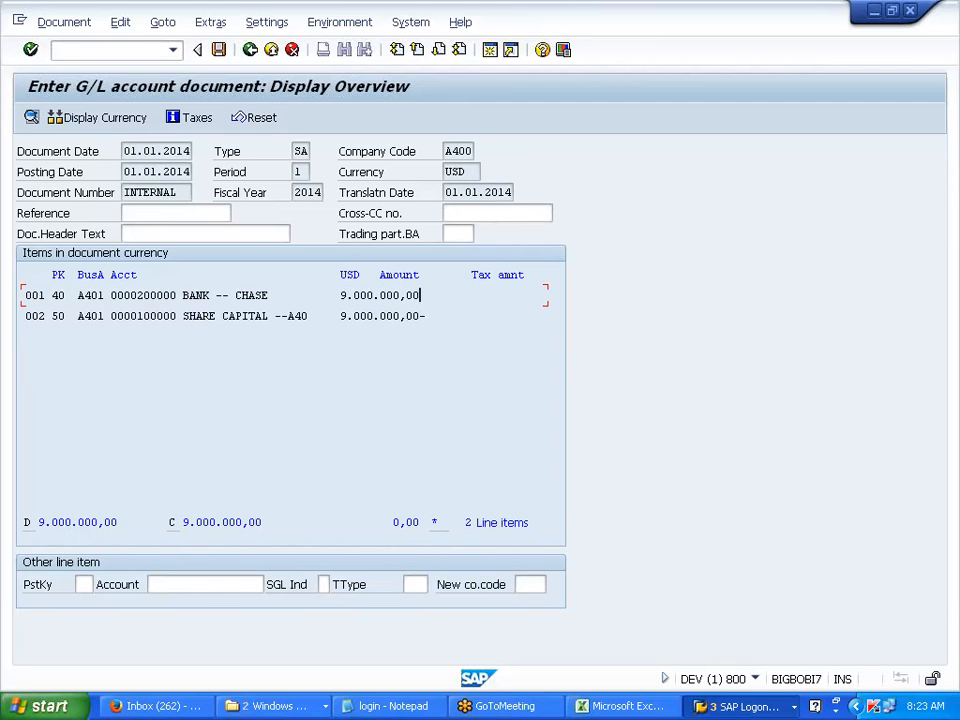
left_click_drag(26, 296, 421, 296)
left_click(421, 296)
left_click_drag(26, 316, 427, 316)
left_click_drag(26, 296, 421, 296)
left_click_drag(24, 316, 427, 316)
Add a third line item with posting key 40 and G/L account 200000.
left_click(84, 584)
type("40")
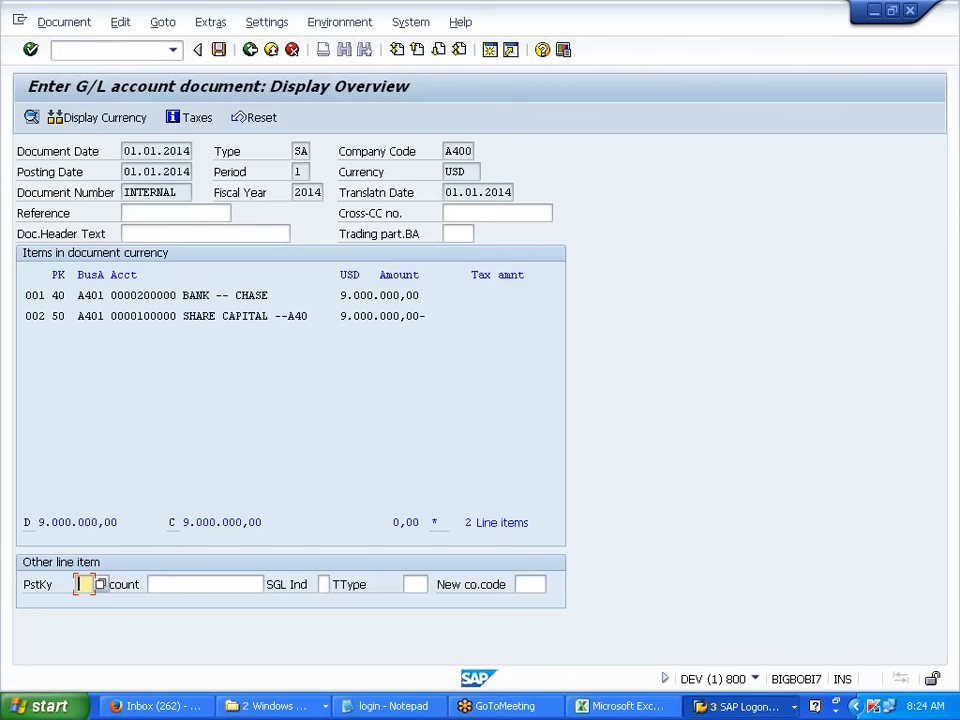
left_click(238, 584)
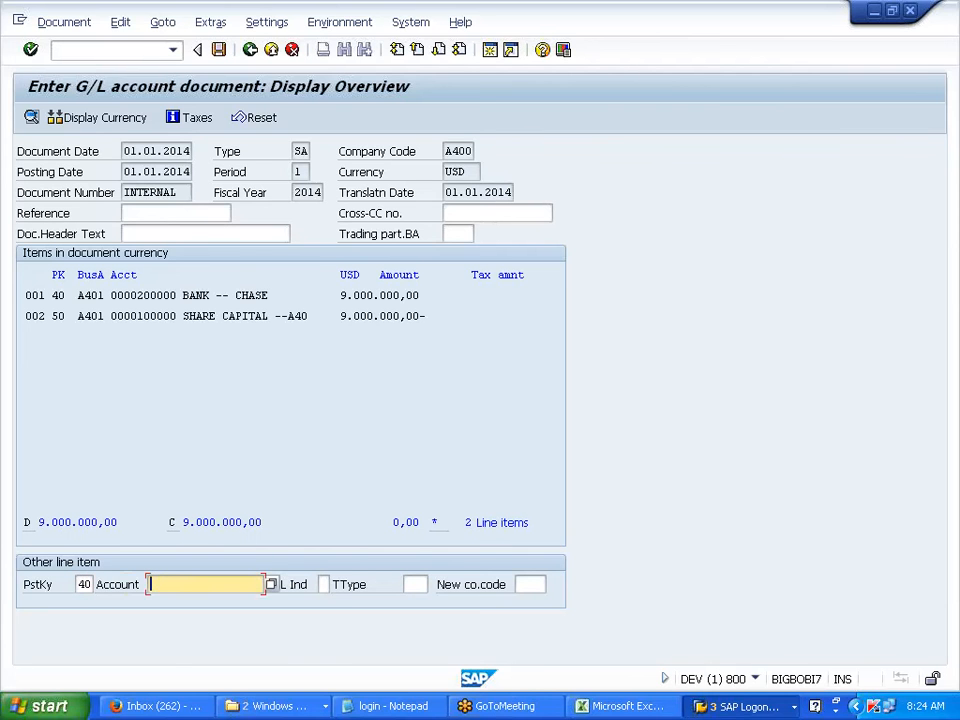
left_click(238, 584)
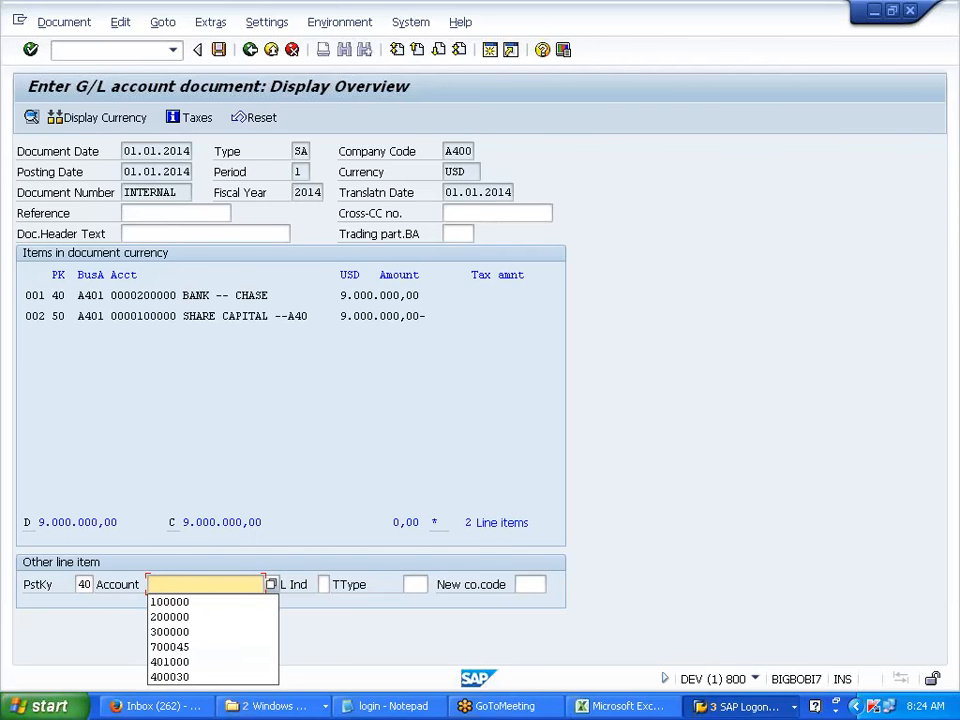
left_click(212, 616)
key("Return")
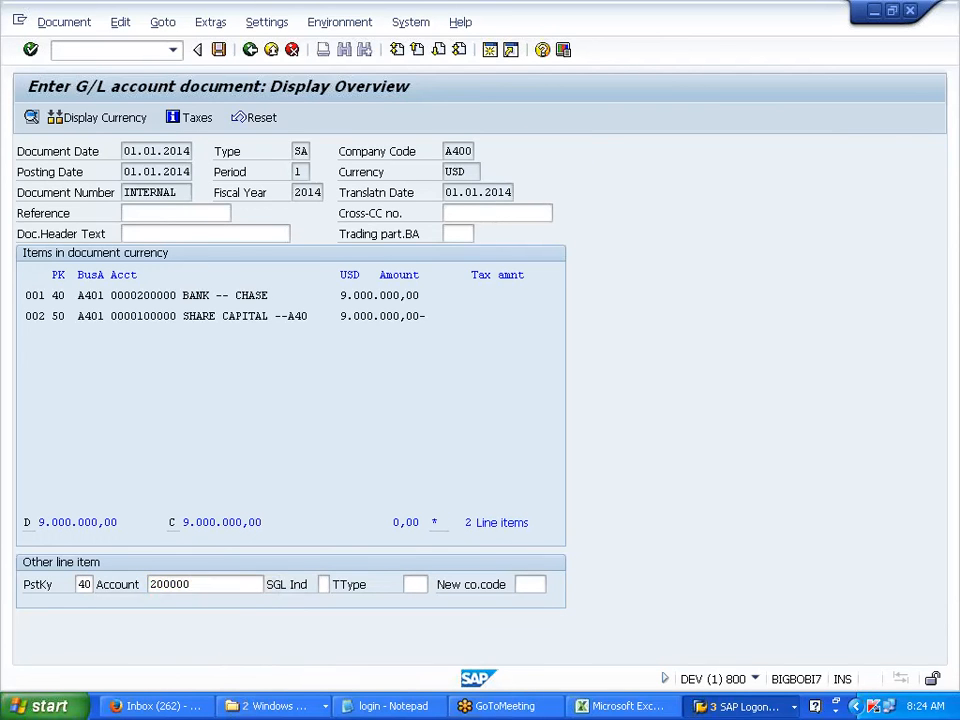
key("Return")
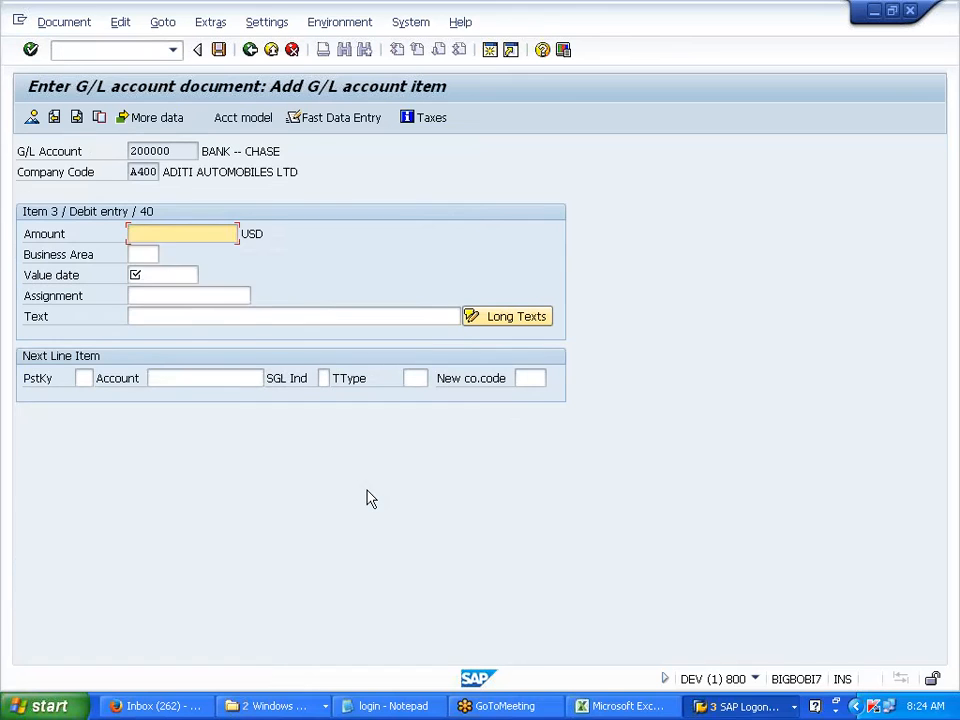
Enter amount 8000000, value date 01012014 and text BEING SHARE CAPITAL BOUGHT INTO BUSINESS for the second bank debit item.
key("Return")
key("Delete")
type("8000000")
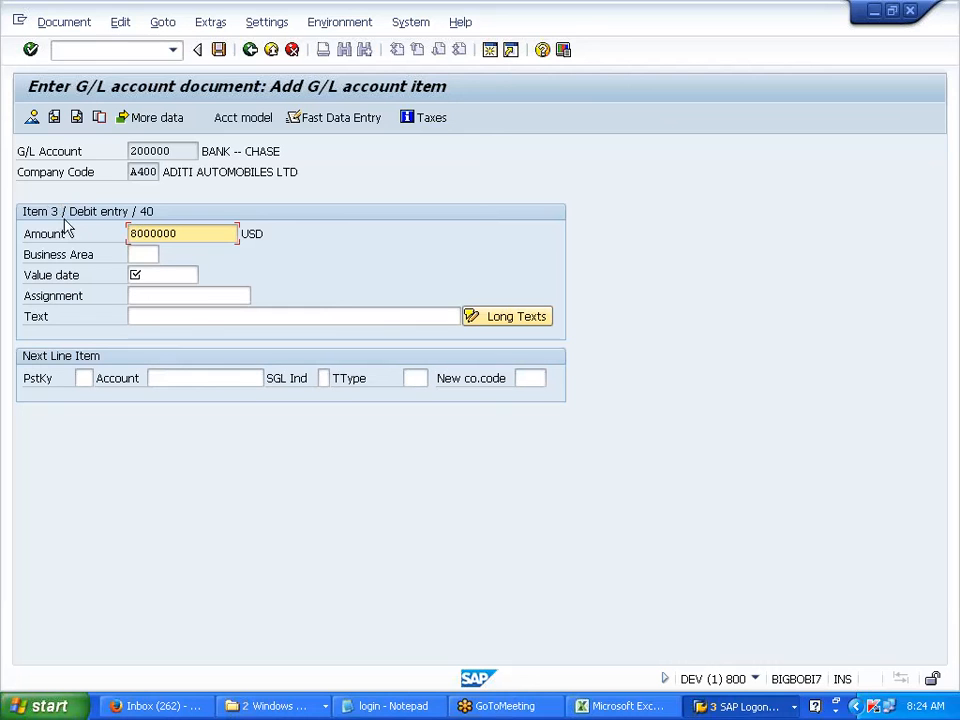
left_click(180, 277)
left_click(185, 292)
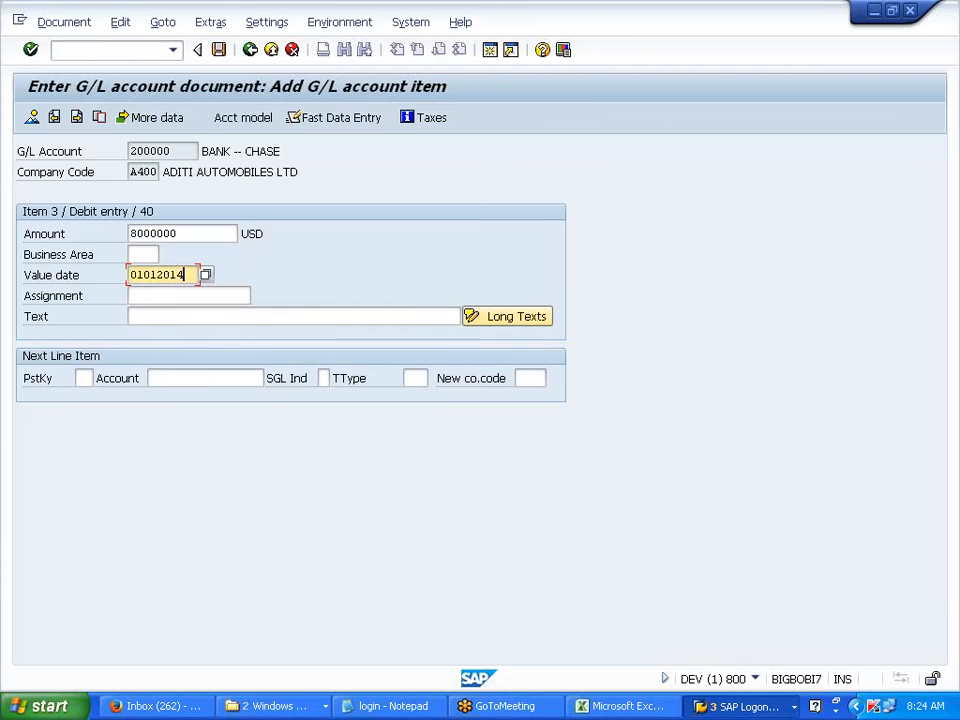
left_click(140, 316)
left_click(193, 333)
key("Tab")
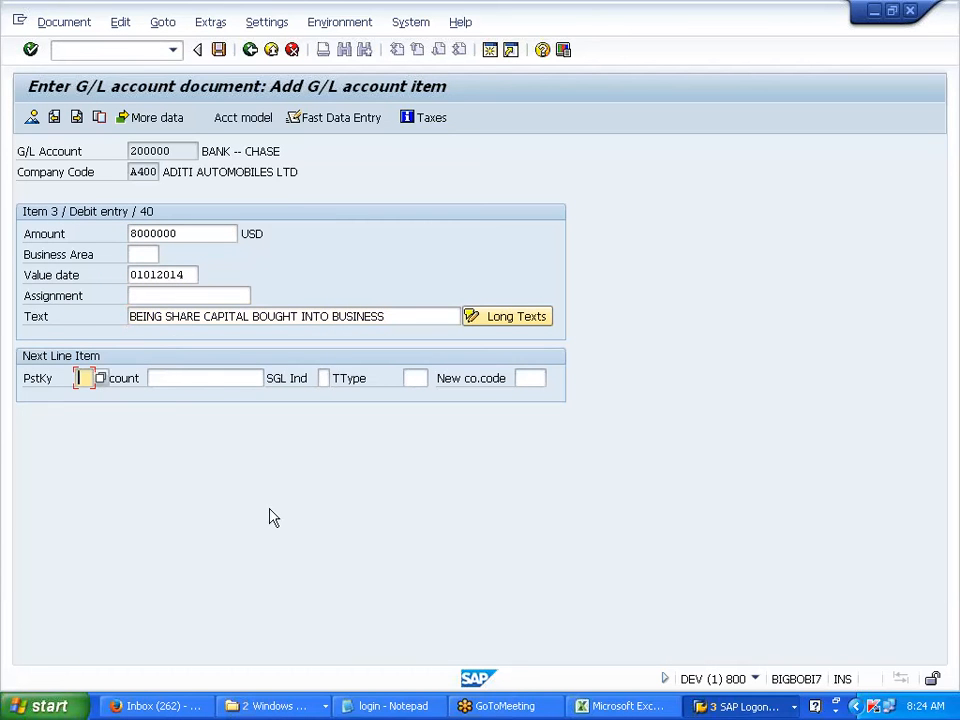
Add a fourth line item with posting key 50 and G/L account 100000.
type("50")
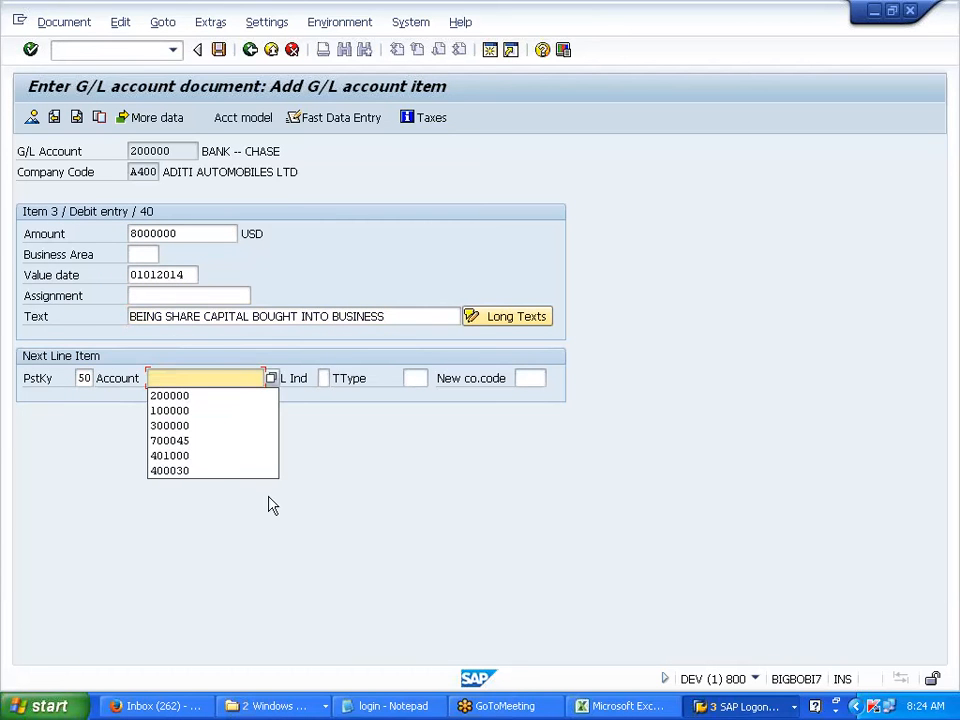
left_click(200, 411)
key("Return")
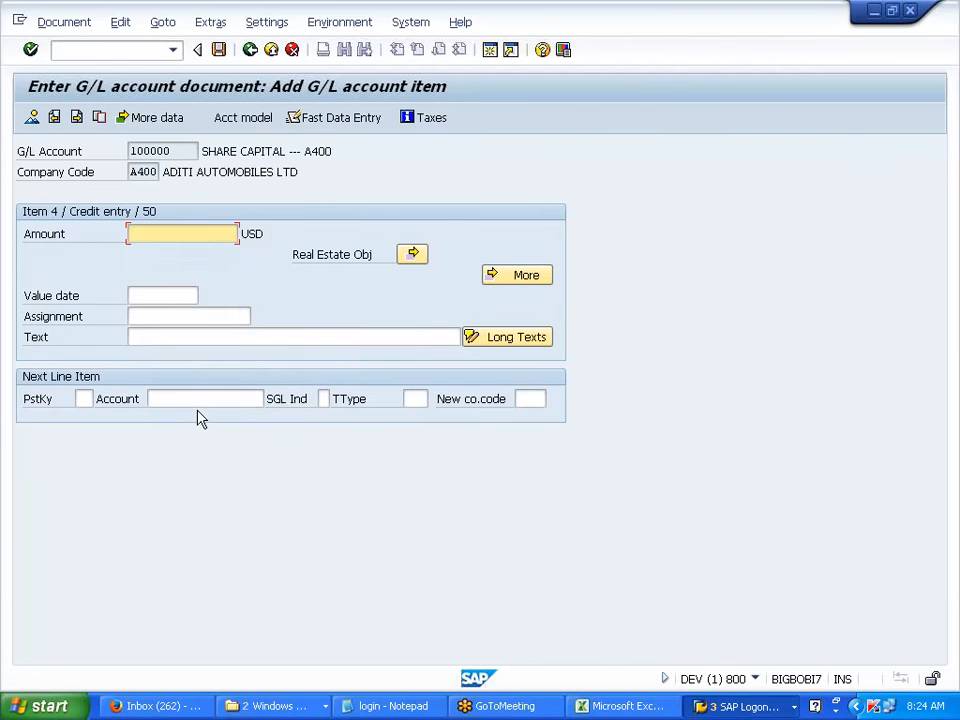
Enter amount 8000000, value date 01012014 and text BEING SHARE CAPITAL BOUGHT INTO BUSINESS for the second share capital credit item.
left_click(189, 251)
left_click(162, 295)
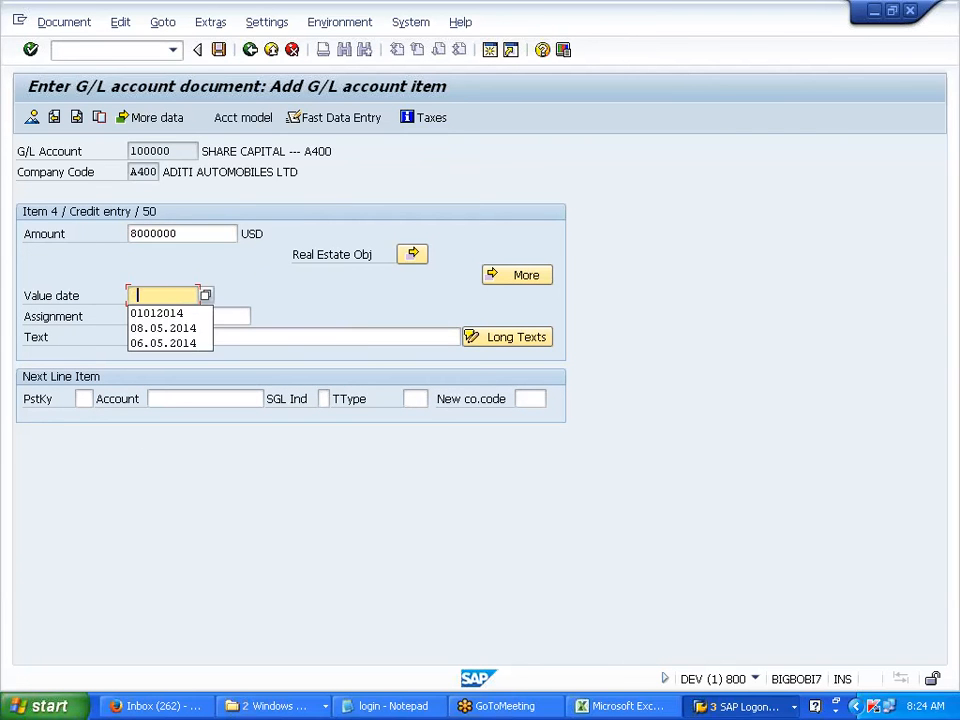
left_click(171, 311)
left_click(168, 337)
left_click(168, 354)
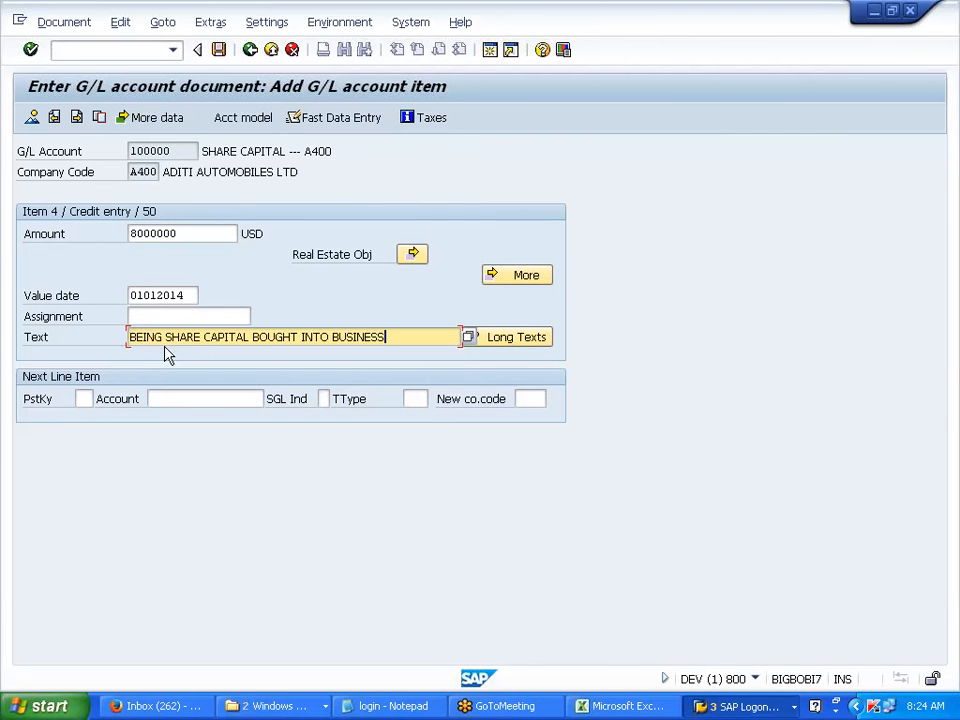
key("Return")
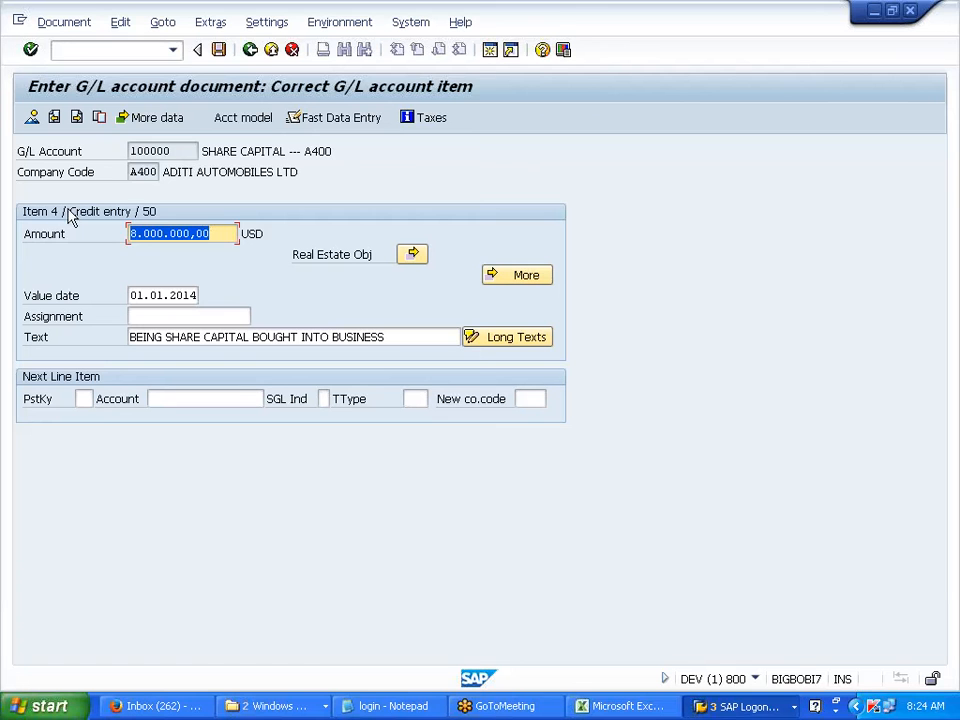
Simulate the extended document and review all of its line items in the overview.
left_click(61, 28)
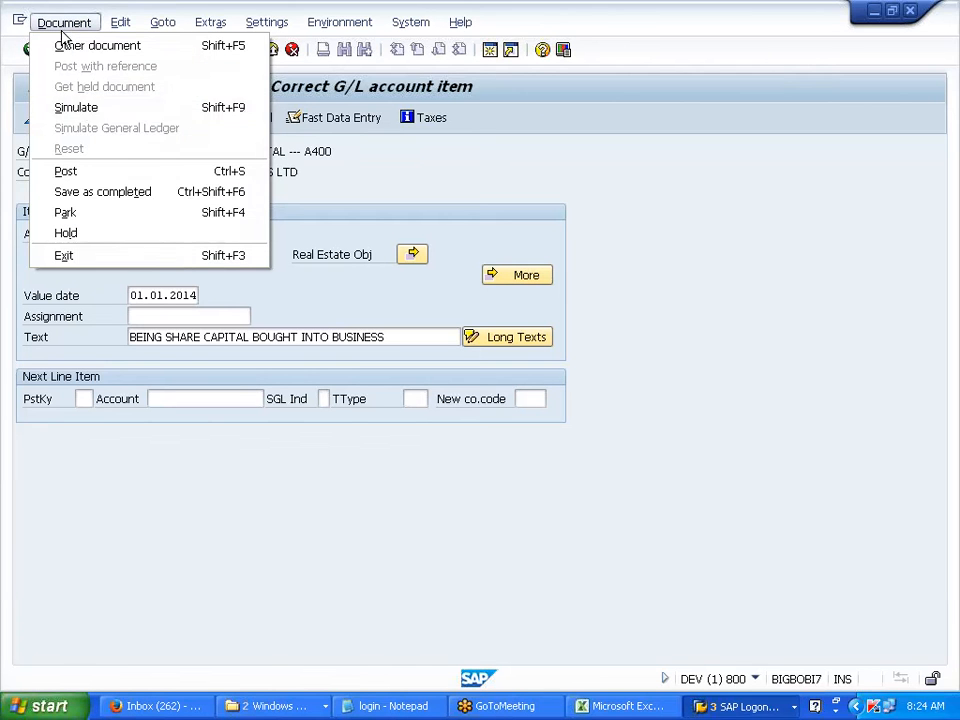
left_click(80, 108)
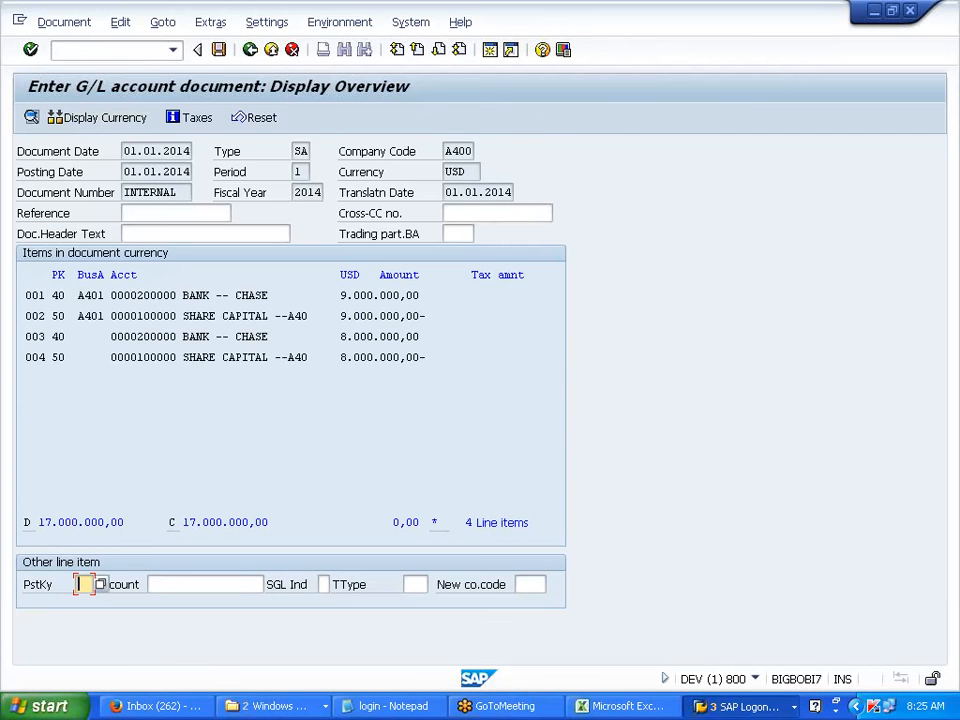
left_click_drag(24, 295, 427, 359)
left_click(430, 368)
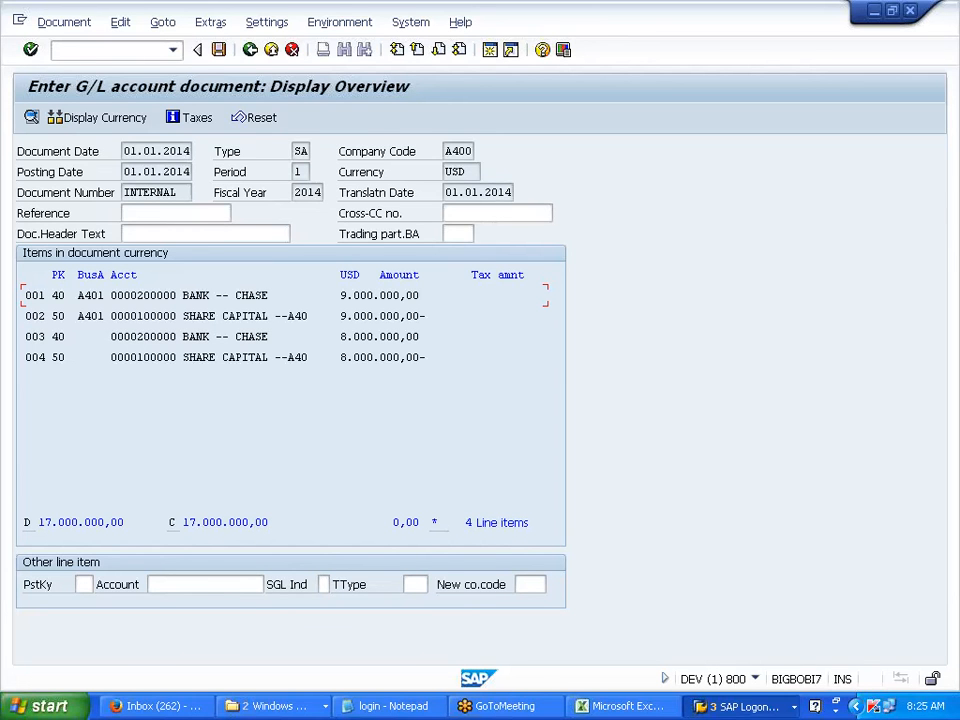
Open the 8.000.000,00 bank debit item from the overview and check its Business Area field.
double_click(161, 336)
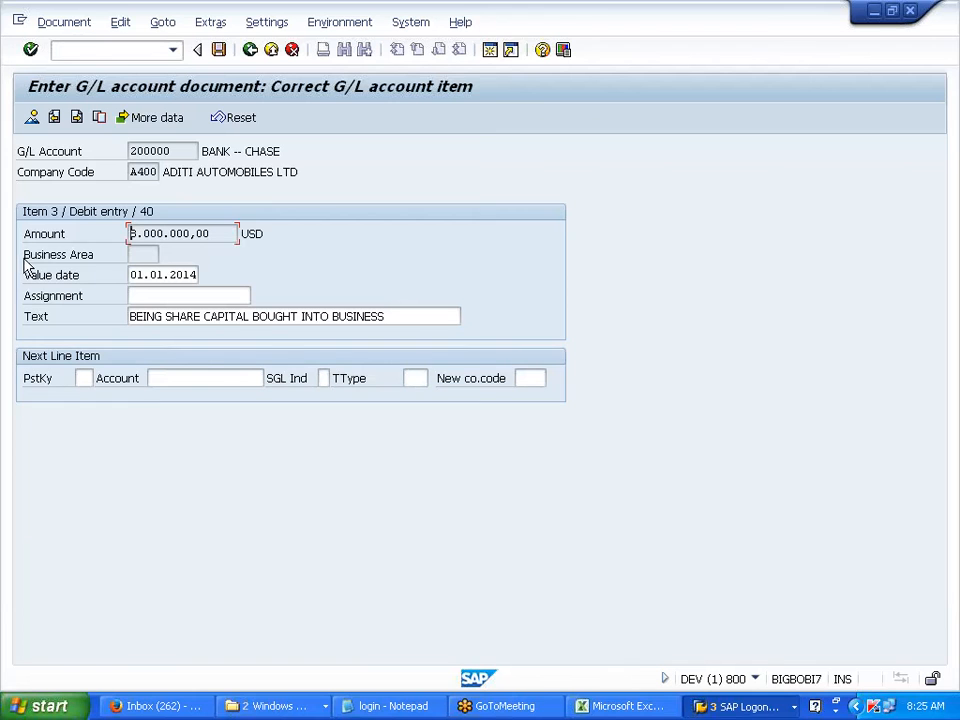
left_click_drag(25, 256, 122, 260)
left_click(125, 259)
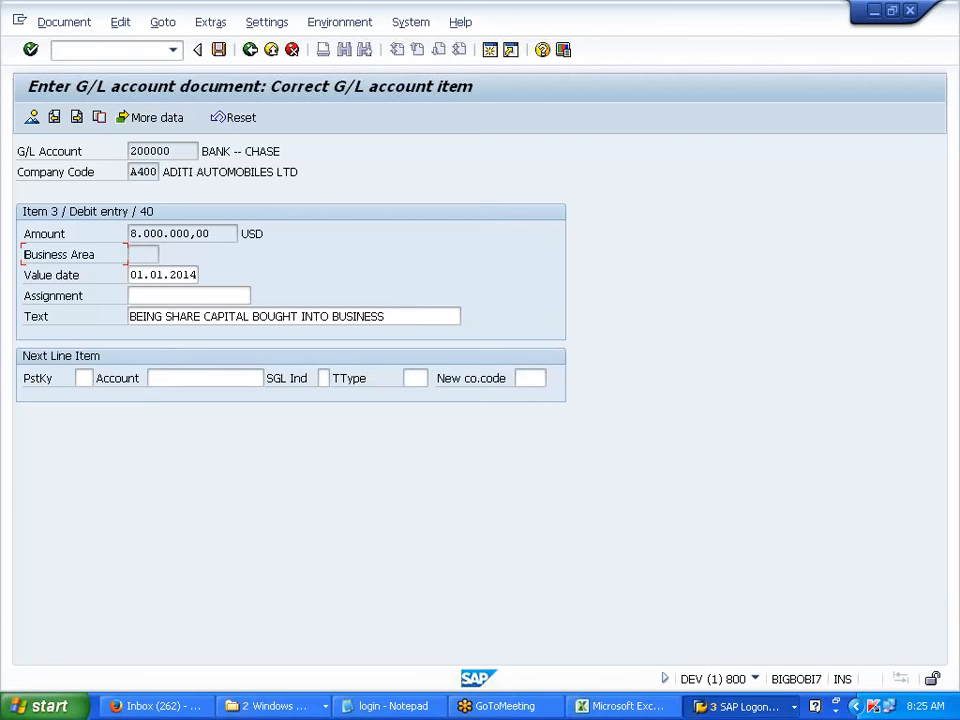
left_click(143, 256)
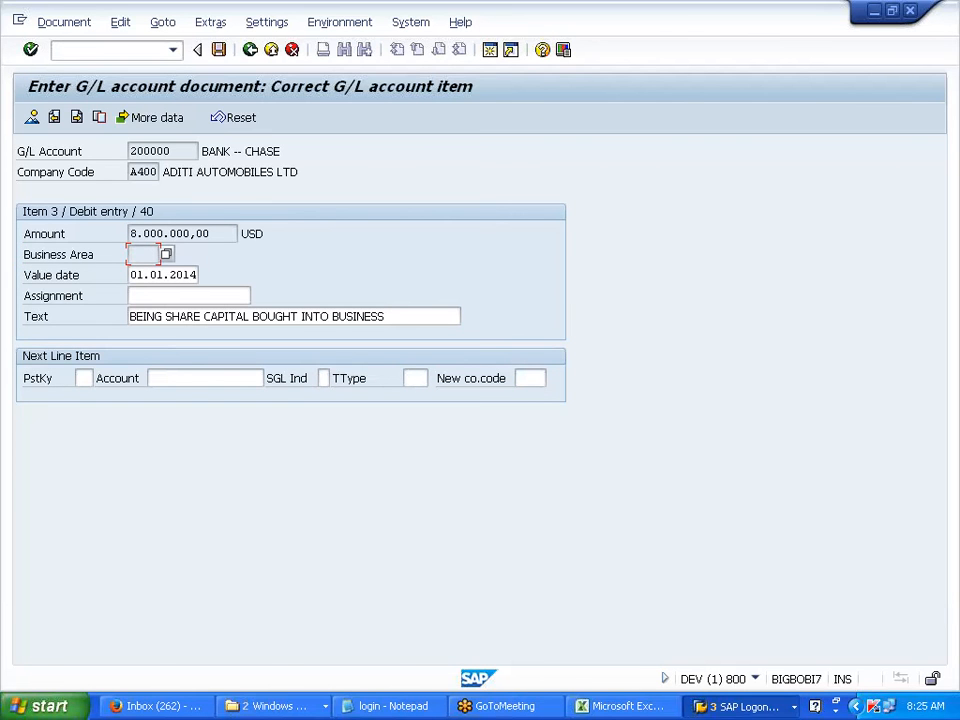
Return to the overview and check the coding block of the 8.000.000,00 share capital credit item.
left_click(250, 49)
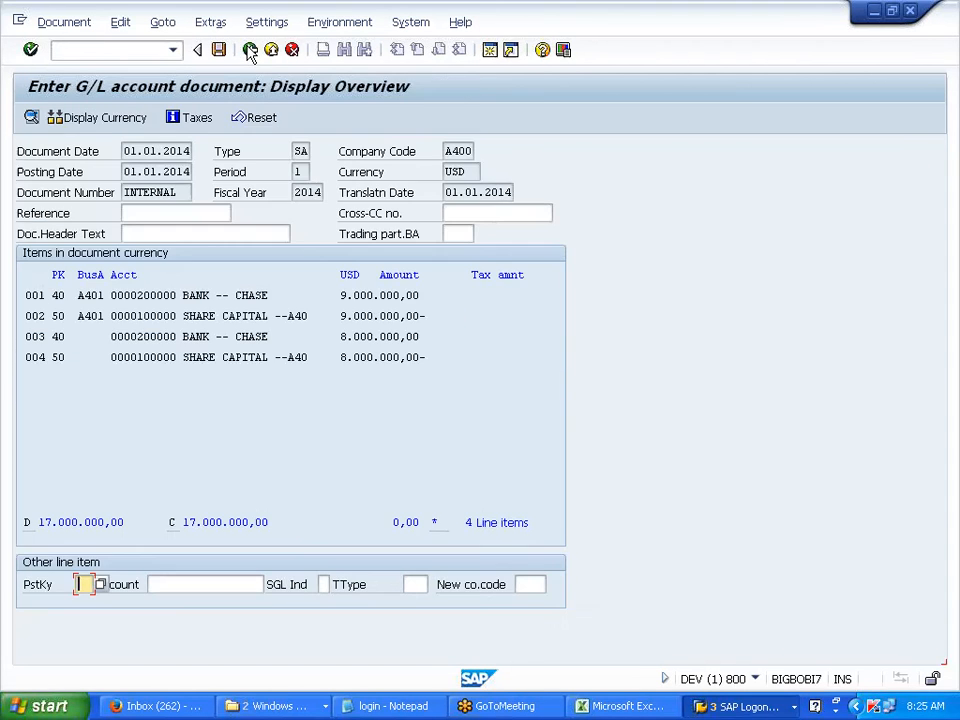
double_click(171, 358)
left_click(496, 275)
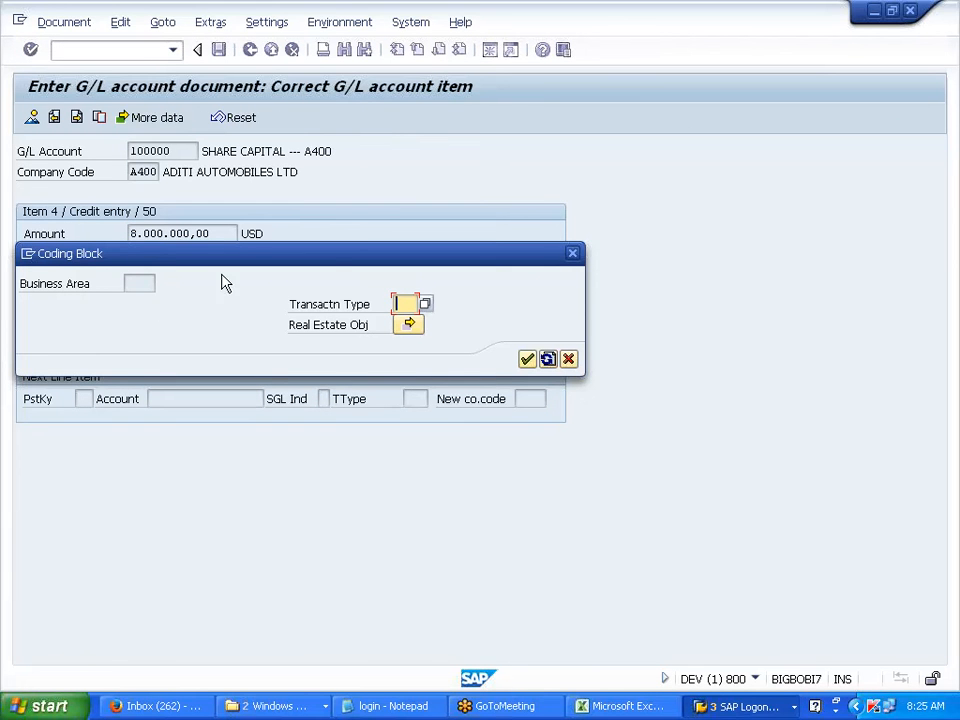
left_click(573, 253)
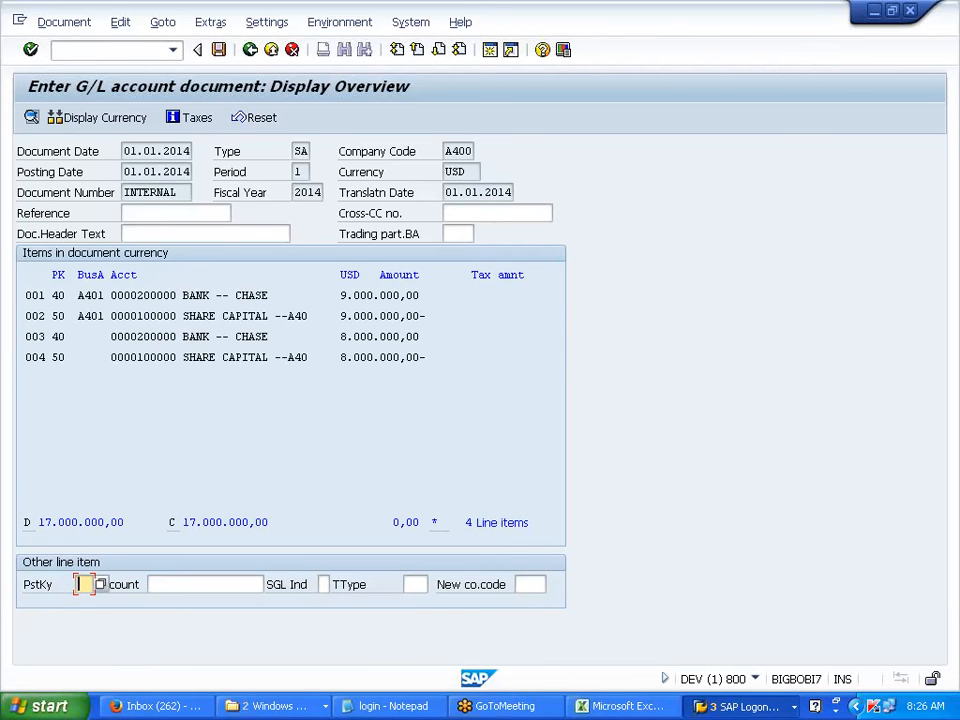
Try to post the document from the overview and open the detailed explanation of the resulting message.
left_click(58, 315)
left_click_drag(52, 337, 72, 358)
left_click(73, 358)
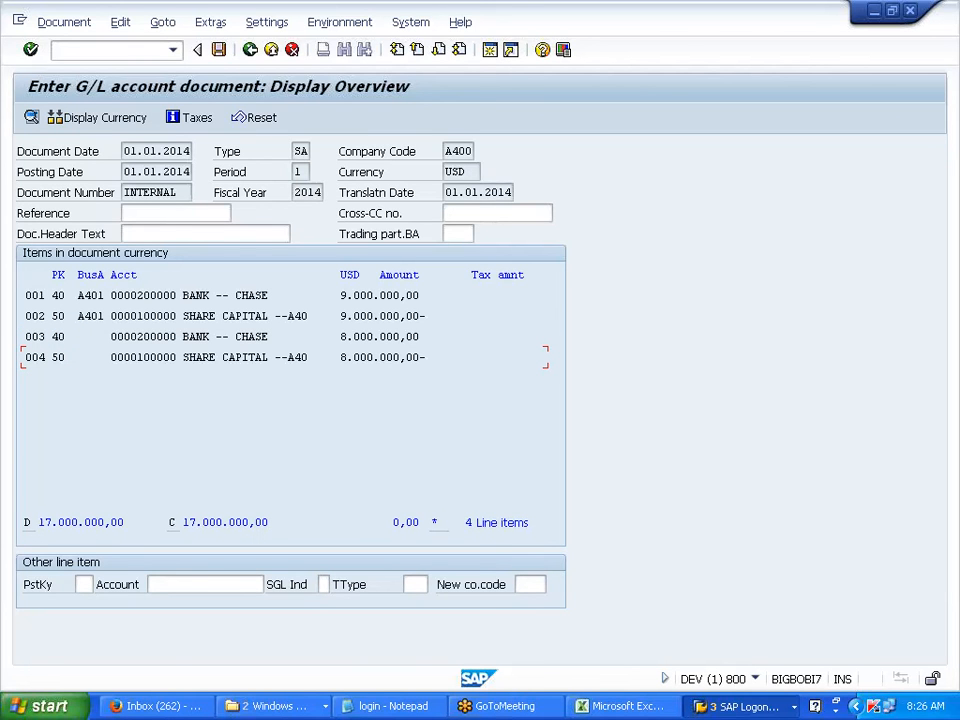
left_click(222, 50)
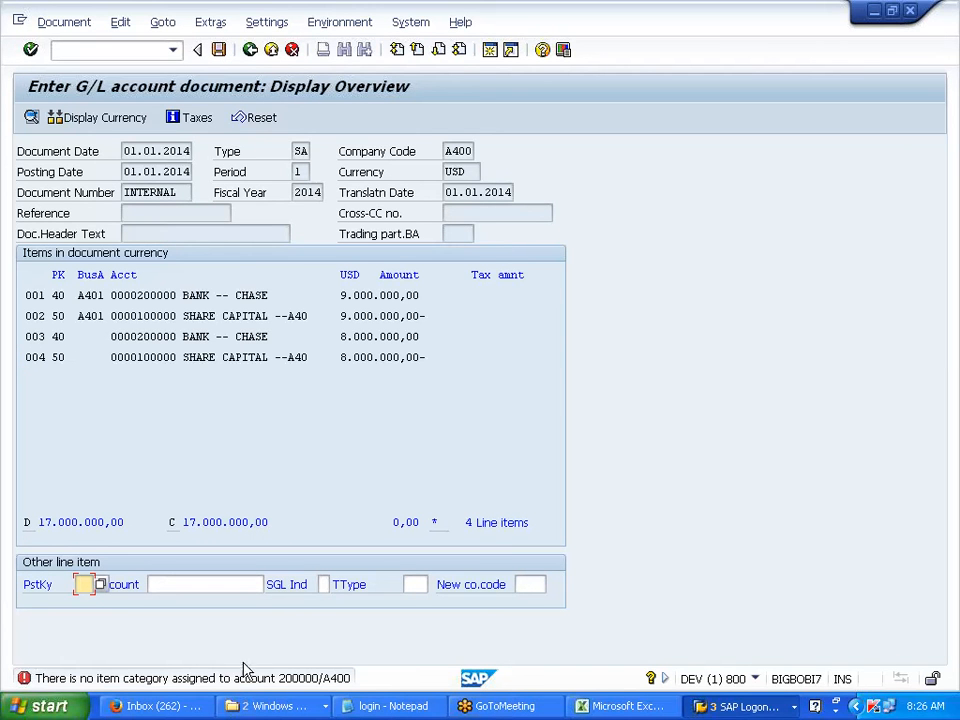
left_click(234, 678)
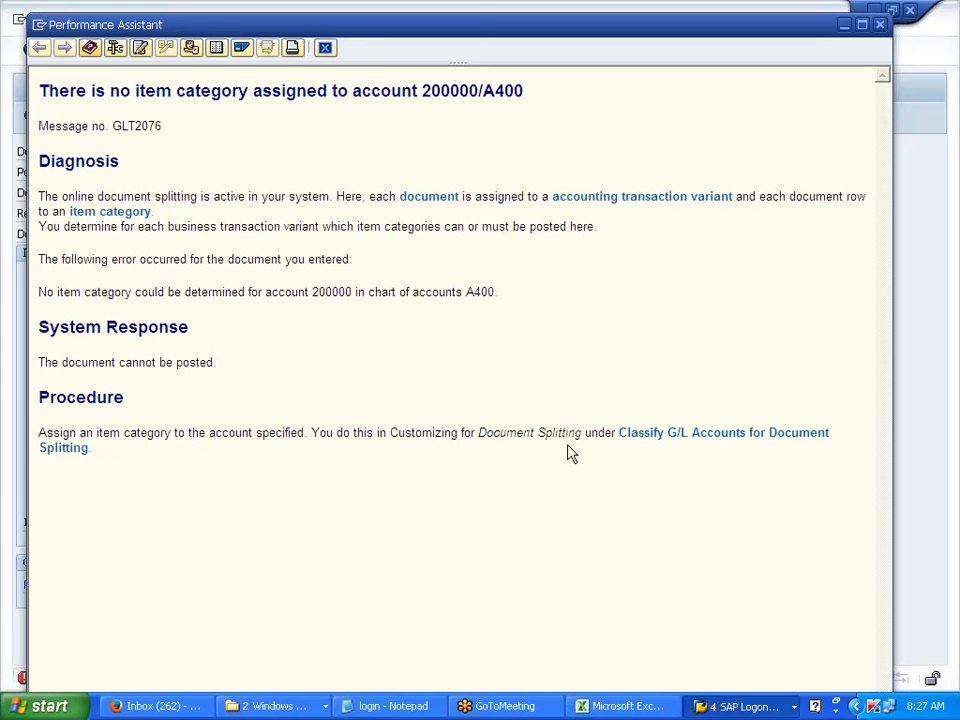
Open the Classify G/L Accounts for Document Splitting activity referenced in the message for chart of accounts A400.
left_click(660, 440)
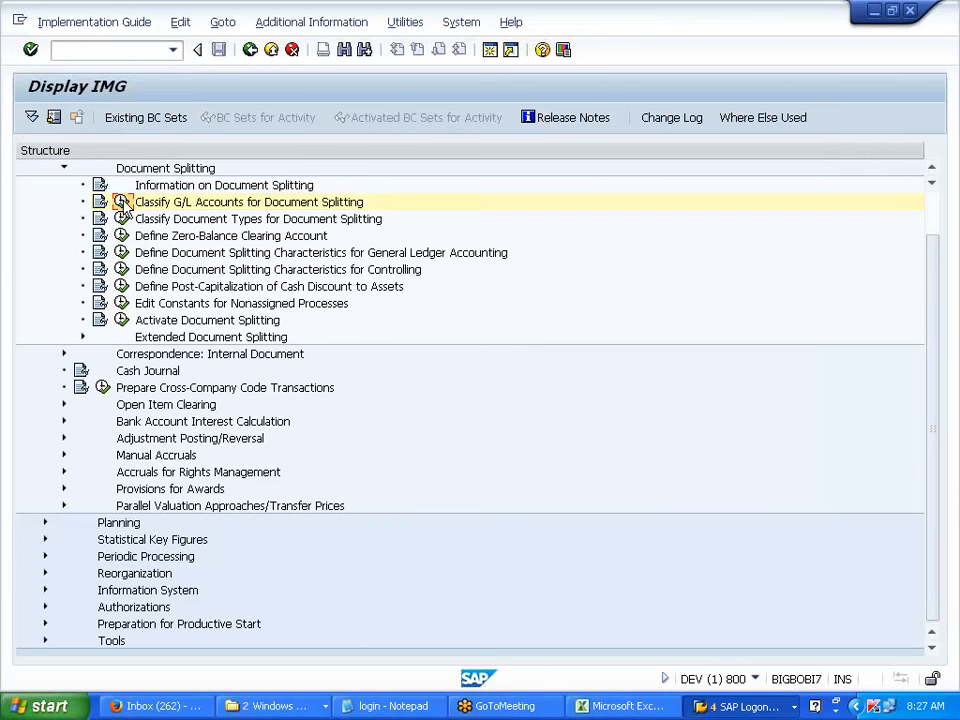
left_click(121, 202)
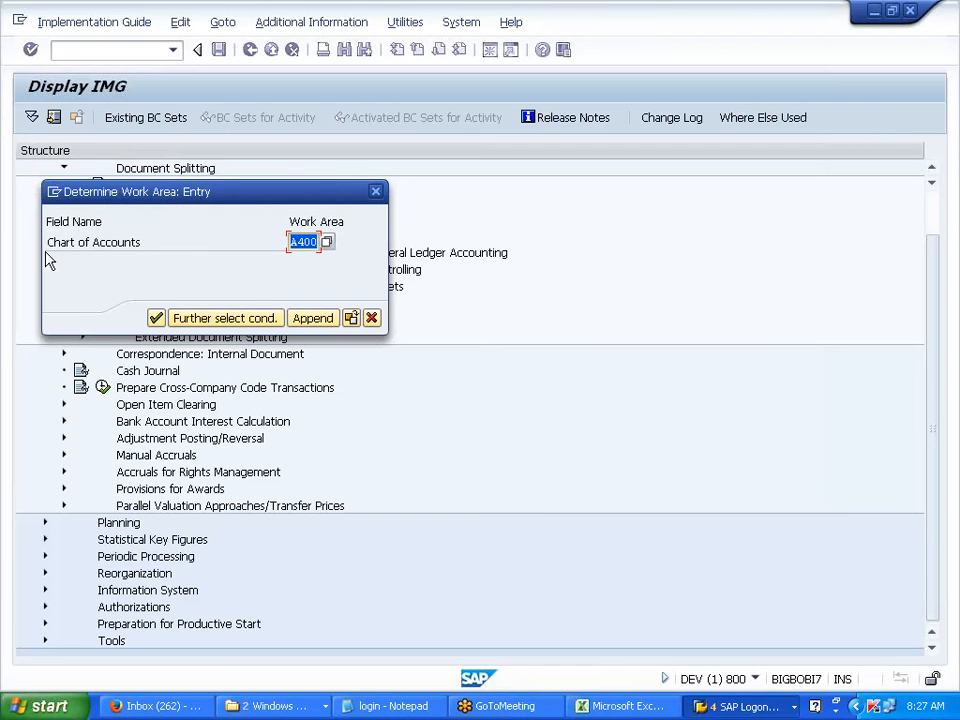
left_click(156, 319)
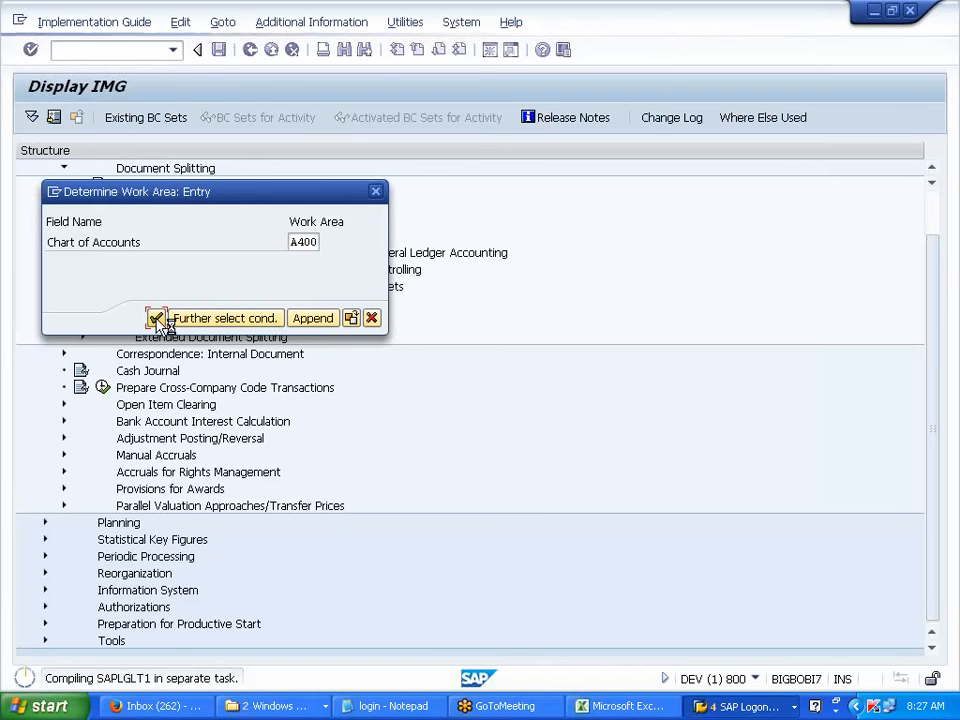
Create a new entry assigning accounts 100000 to 199999 to item category 01000 Balance Sheet Account.
left_click(90, 118)
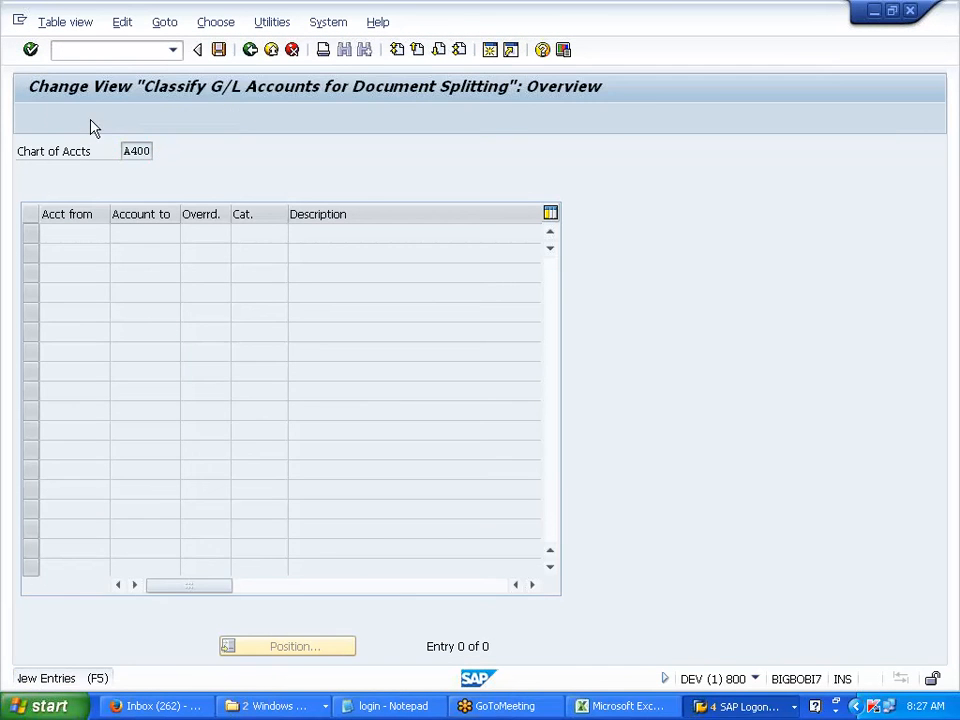
type("1")
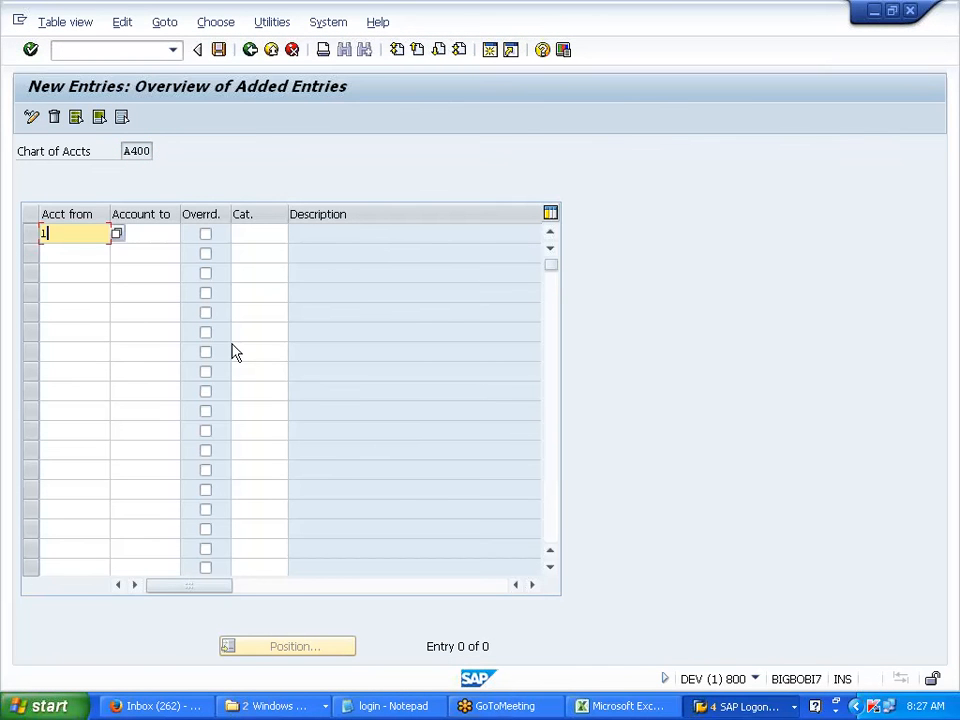
type("00000")
key("Tab")
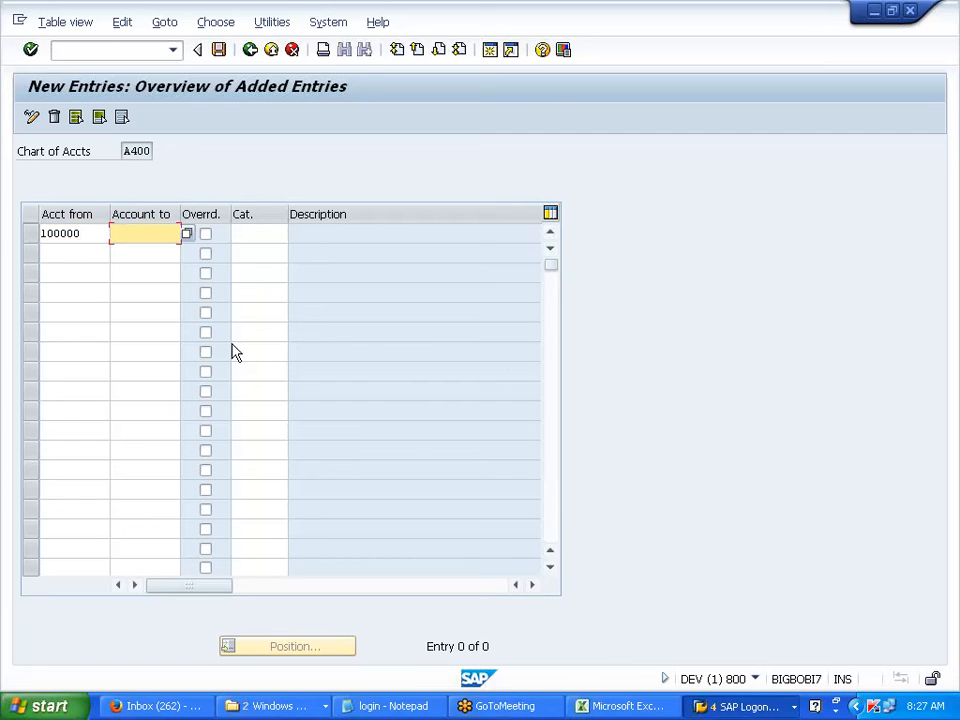
type("199999")
key("Tab")
key("Tab")
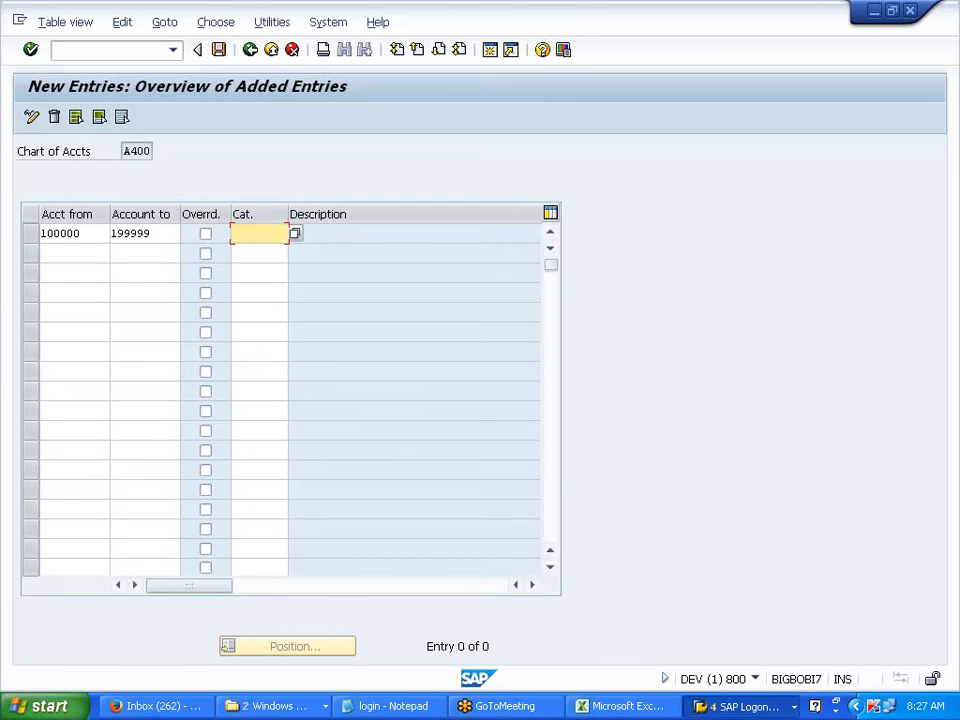
left_click(295, 235)
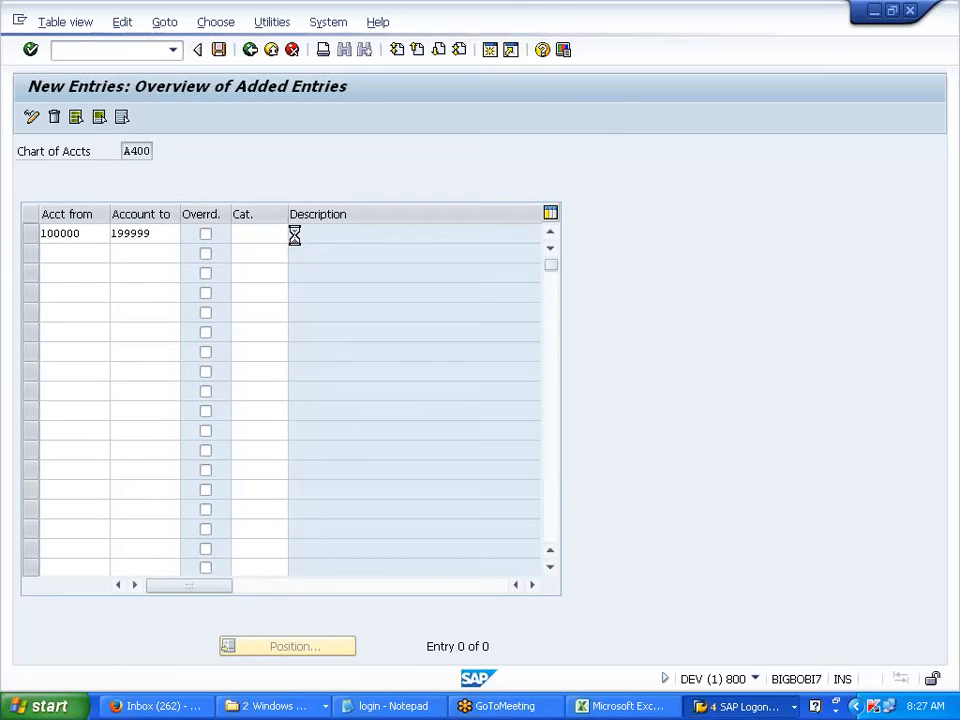
left_click_drag(358, 158, 690, 114)
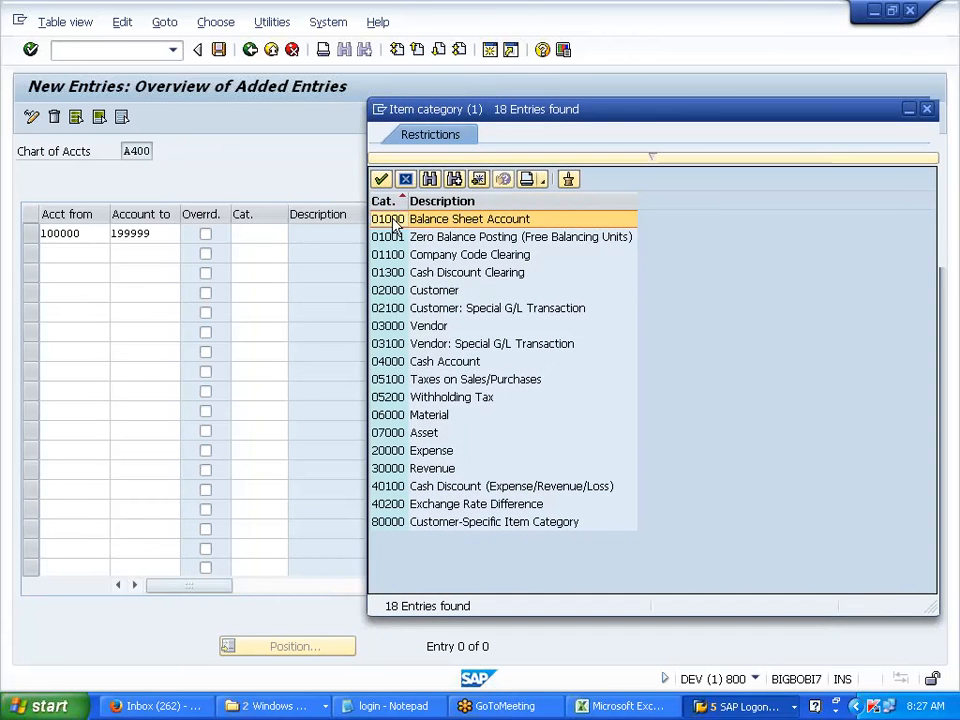
double_click(392, 220)
Add an entry assigning accounts 200000 to 299999 to item category 07000 Asset.
left_click(70, 253)
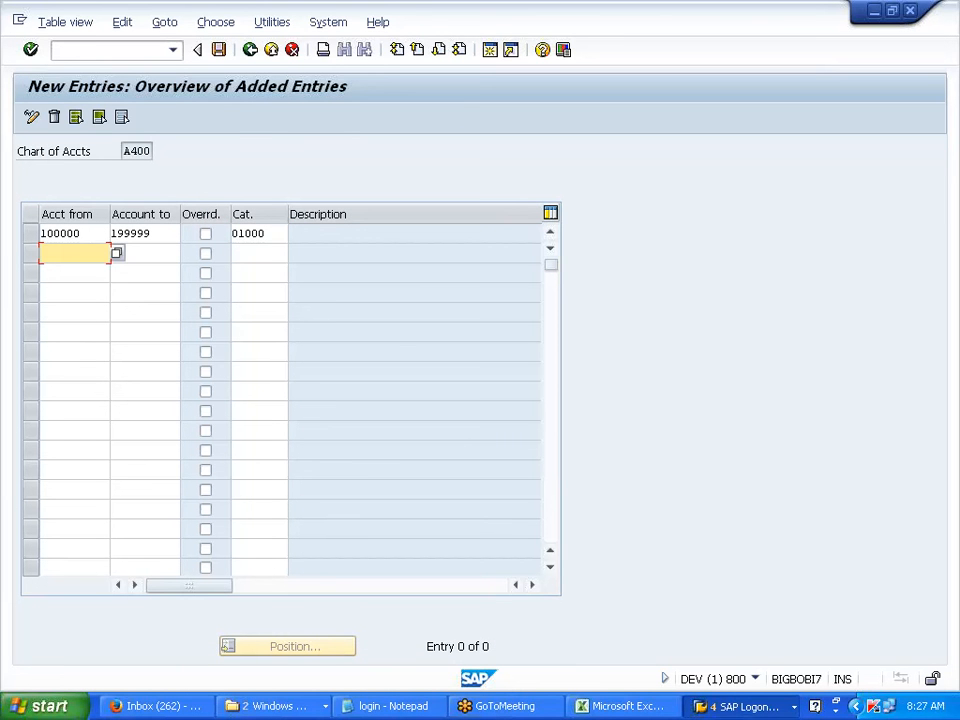
type("200000")
key("Tab")
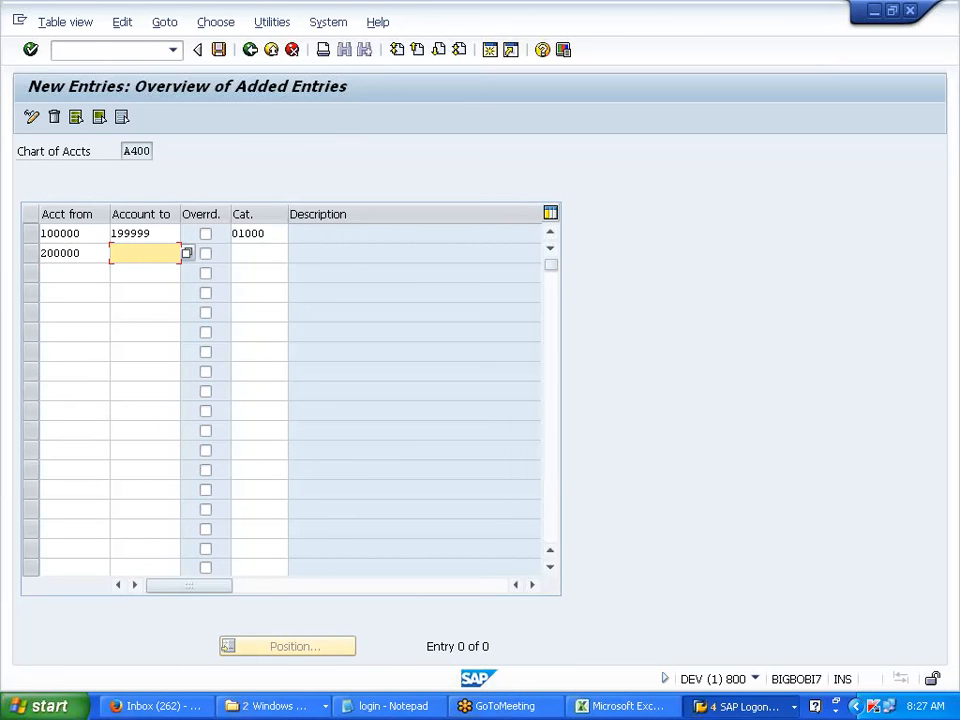
type("2999")
key("Tab")
key("Tab")
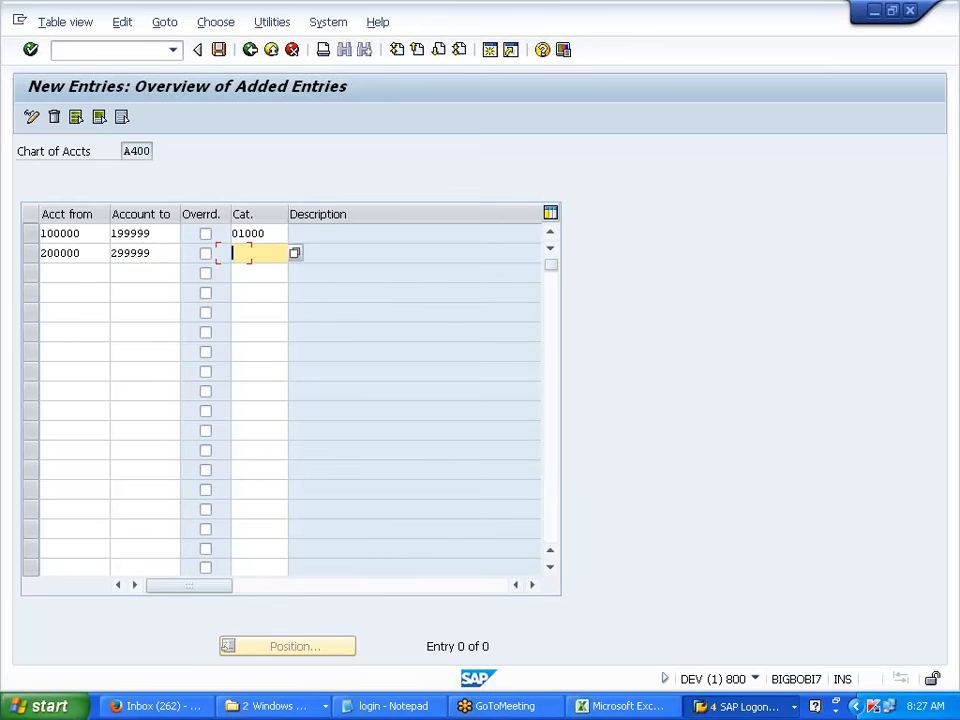
left_click(295, 253)
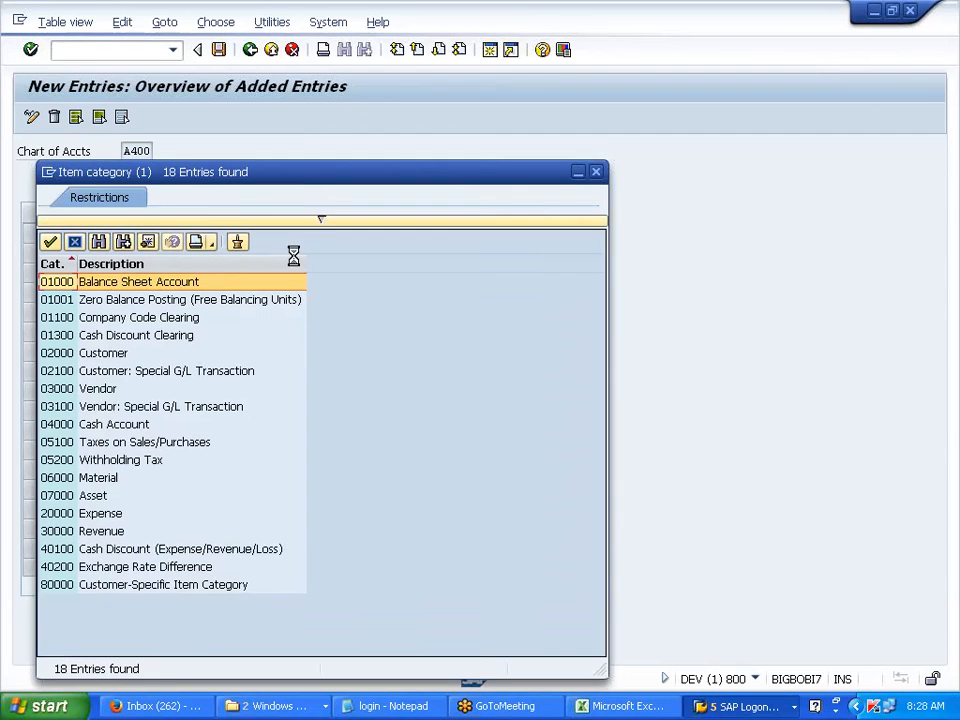
double_click(92, 495)
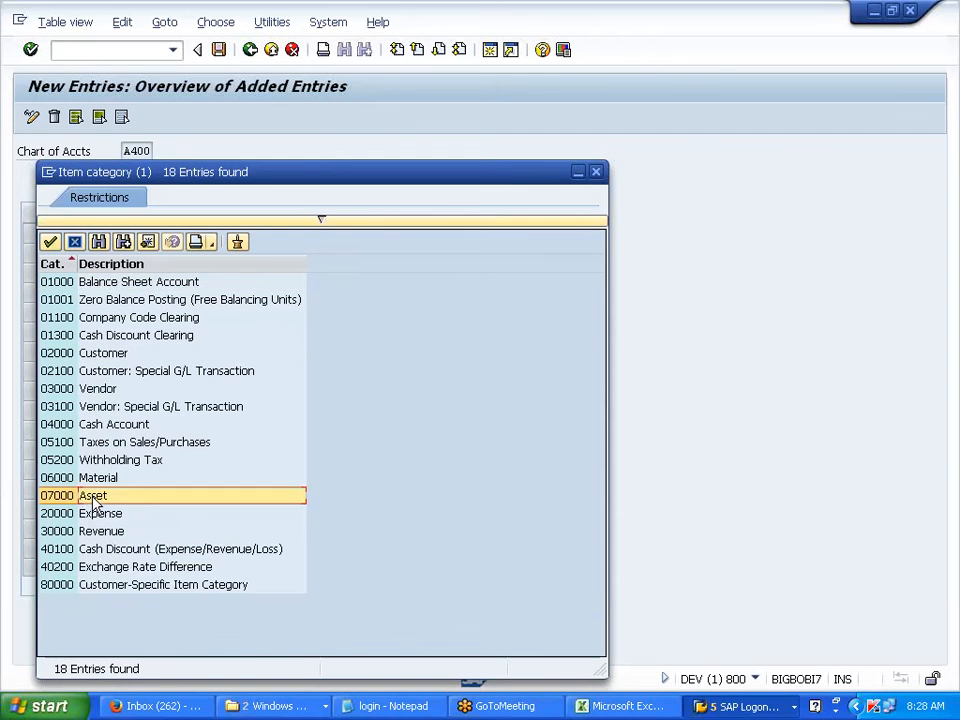
Add an entry assigning accounts 300000 to 399999 to item category 30000 Revenue.
key("Tab")
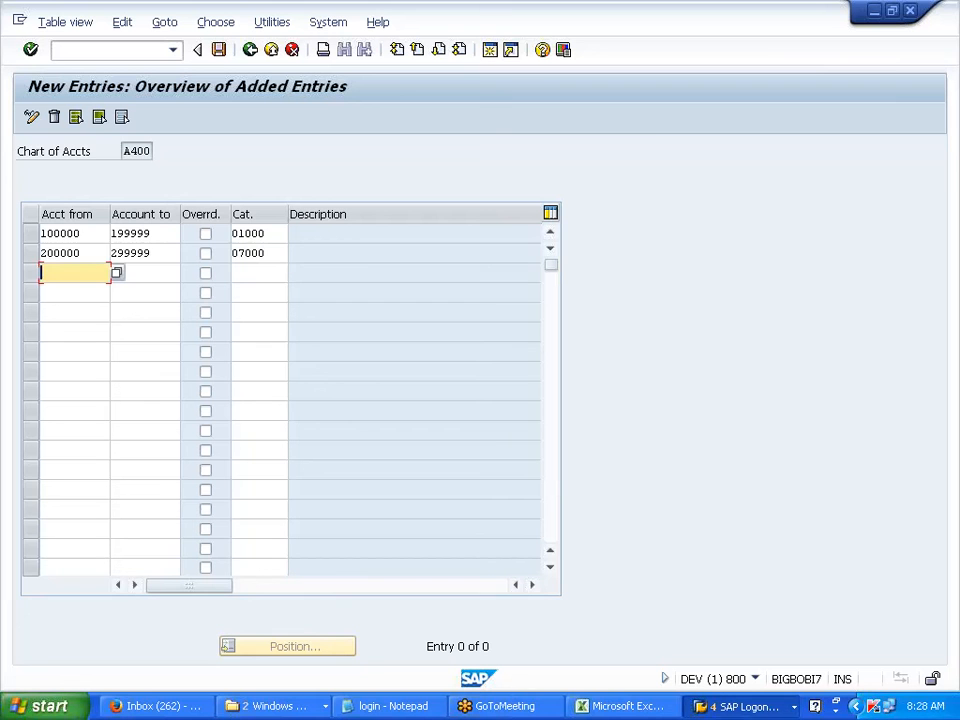
type("300000")
key("Tab")
type("399999")
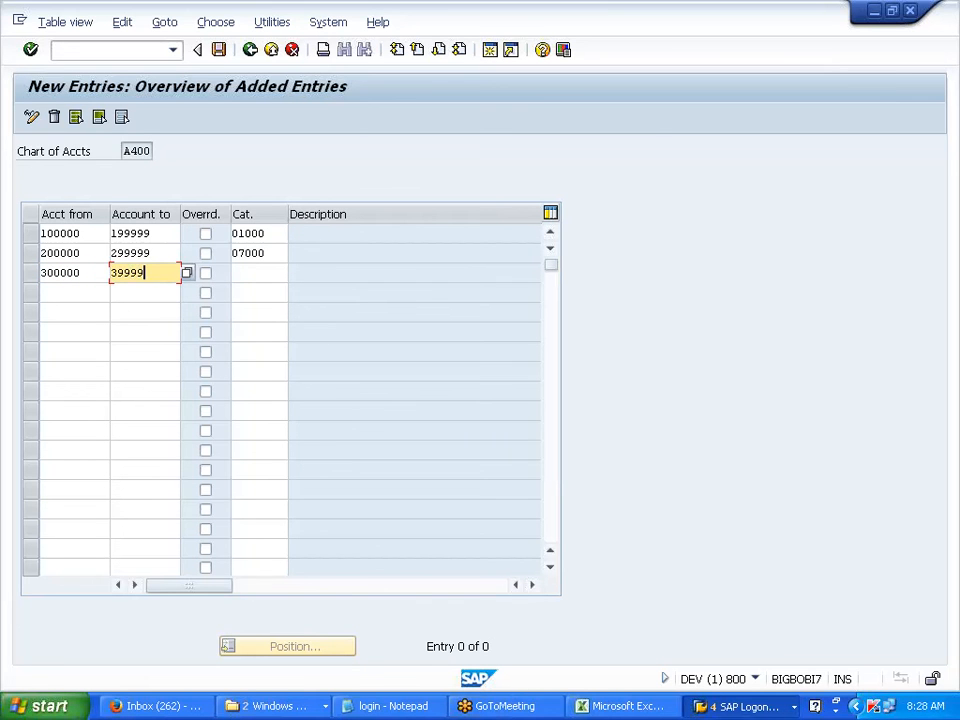
key("Tab")
key("Tab")
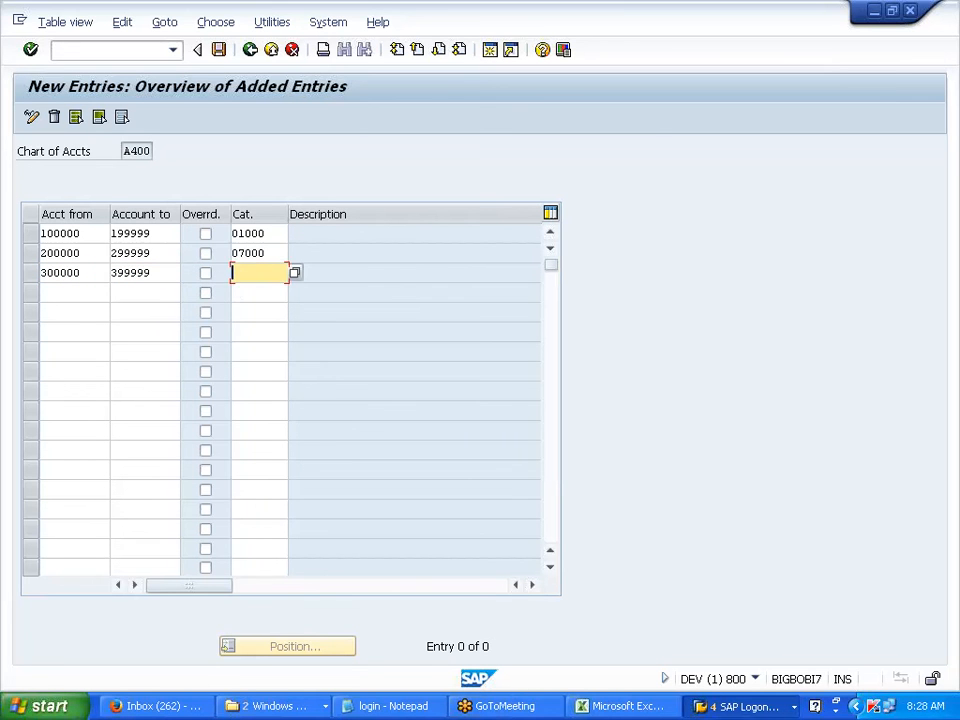
left_click(295, 273)
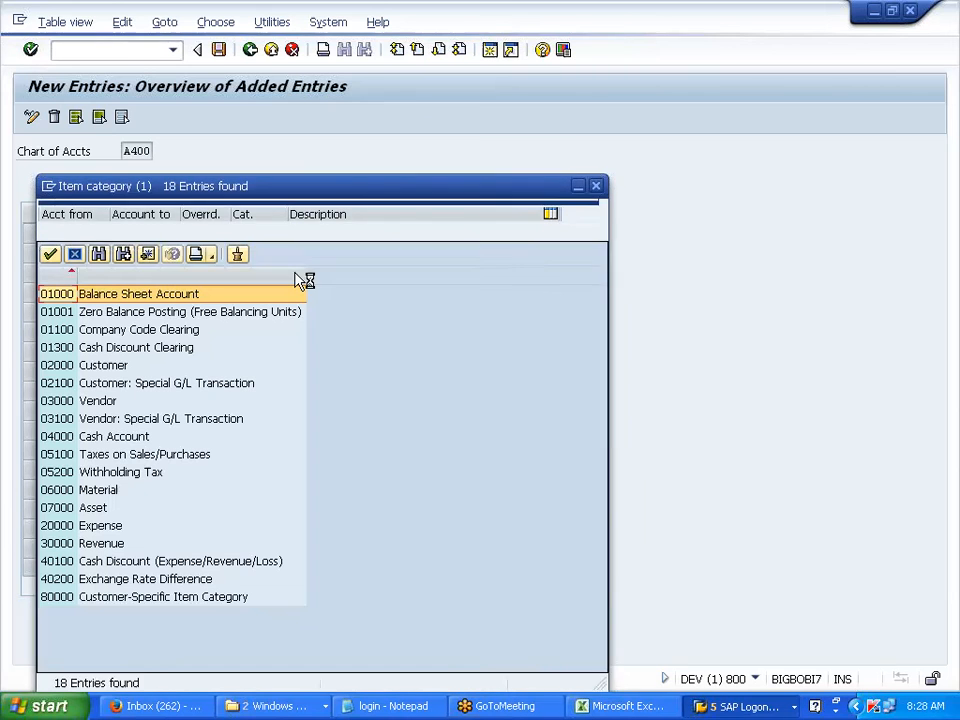
left_click(120, 548)
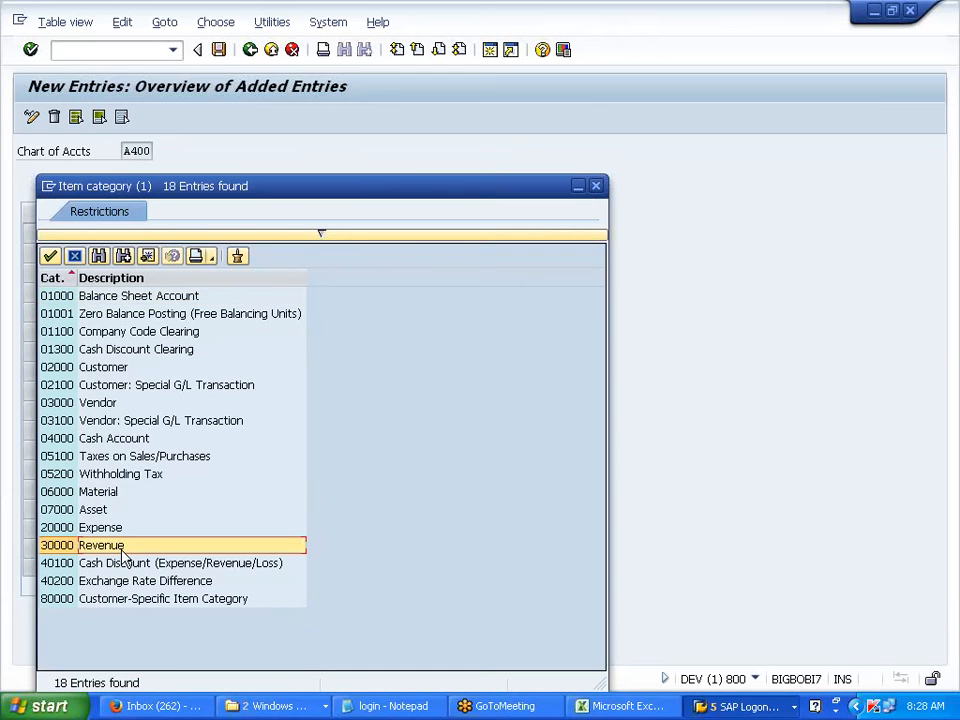
double_click(122, 550)
Add an entry assigning accounts 400000 to 499999 to item category 20000 Expense.
key("Tab")
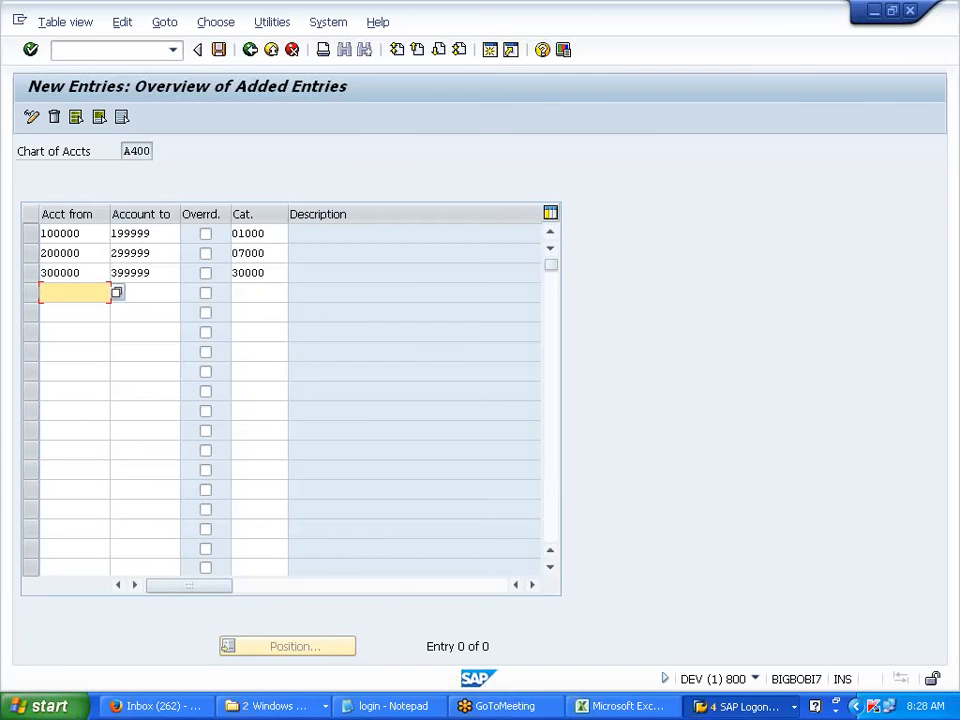
type("400000")
key("Tab")
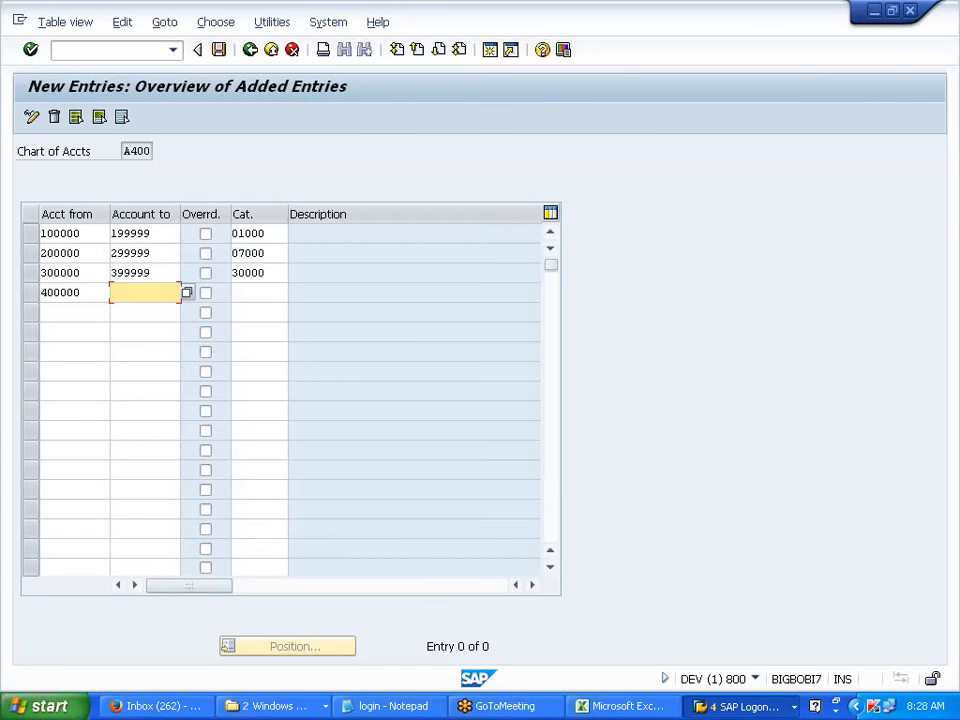
type("499999")
key("Tab")
key("Tab")
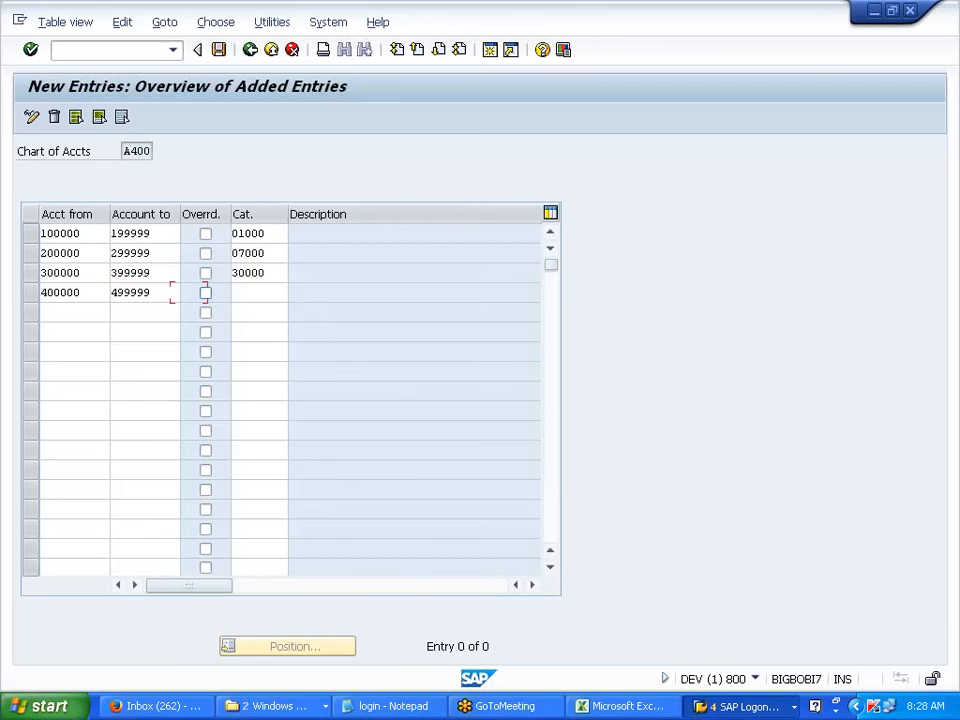
key("F4")
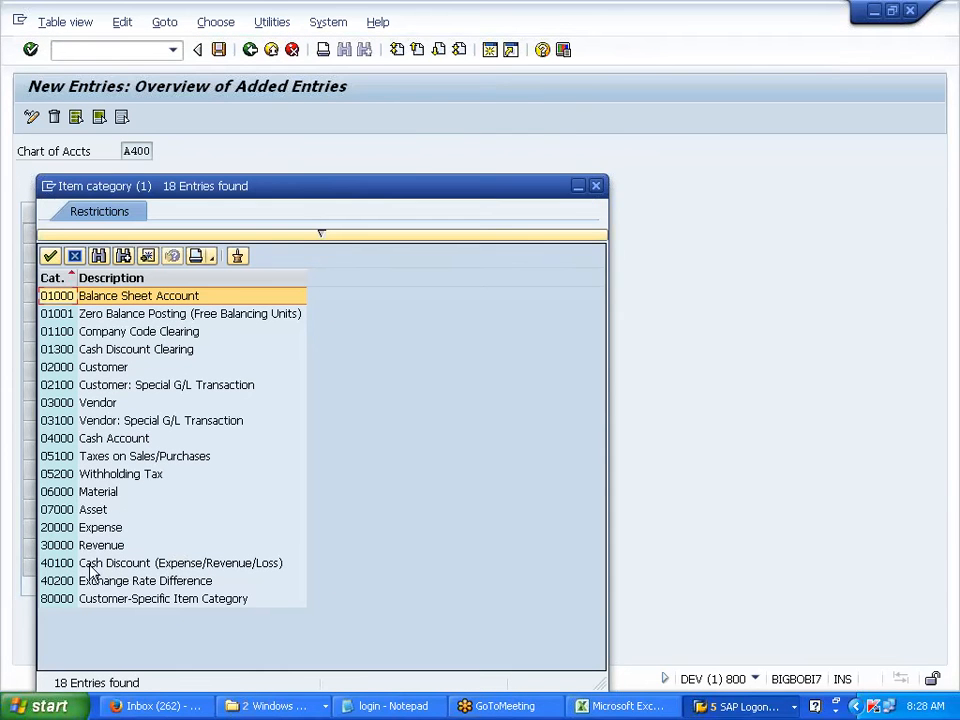
left_click(72, 533)
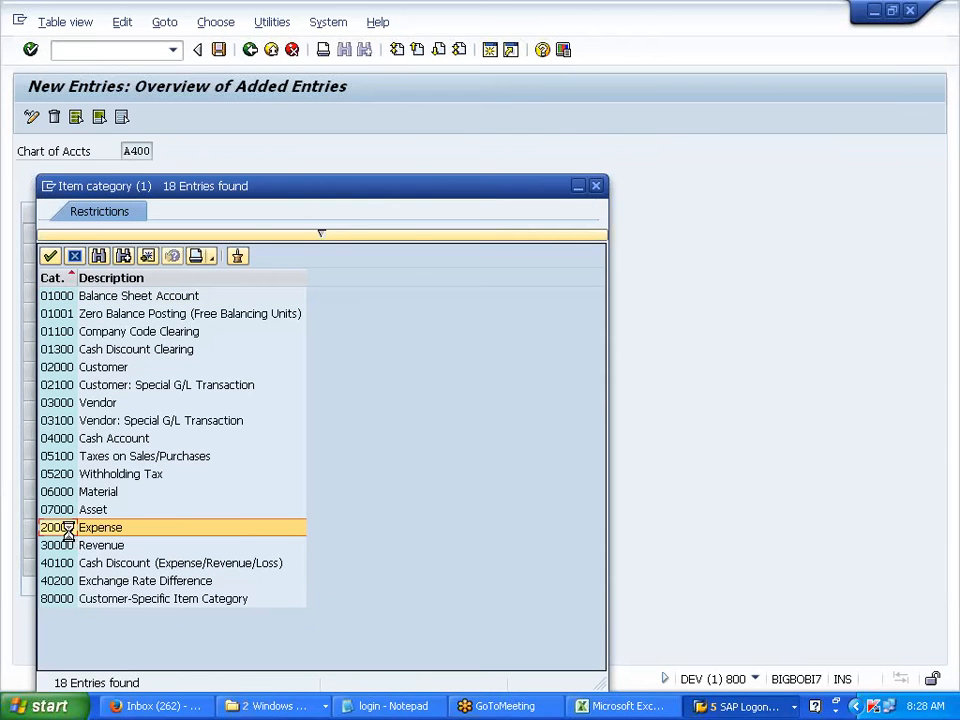
double_click(66, 527)
key("Return")
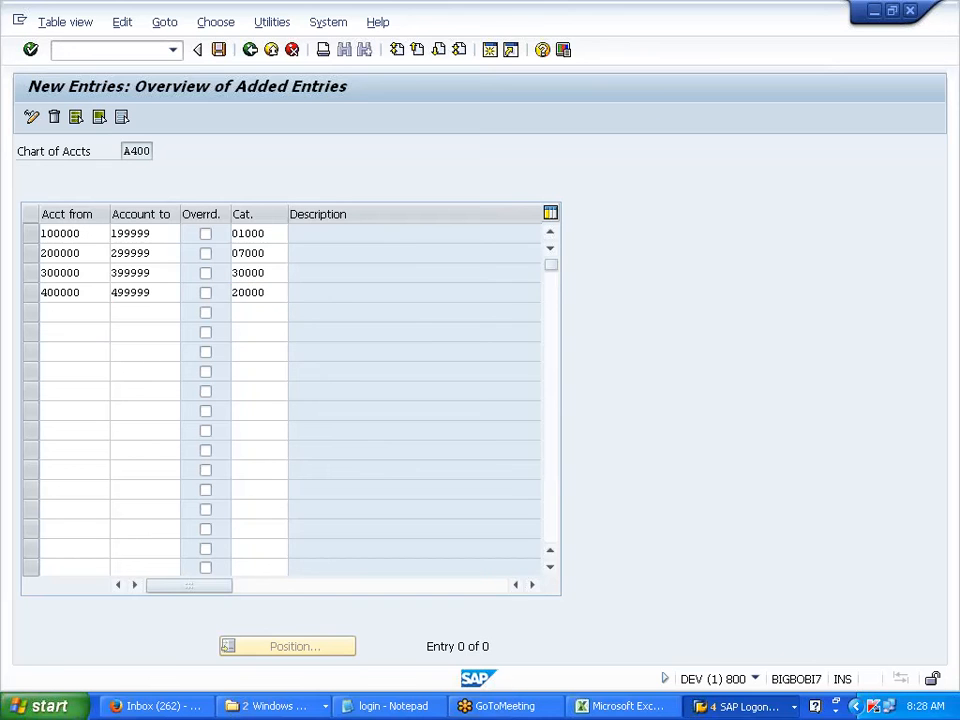
Save the account classification entries and exit the customizing activity back to the message explanation.
left_click(216, 52)
left_click(276, 318)
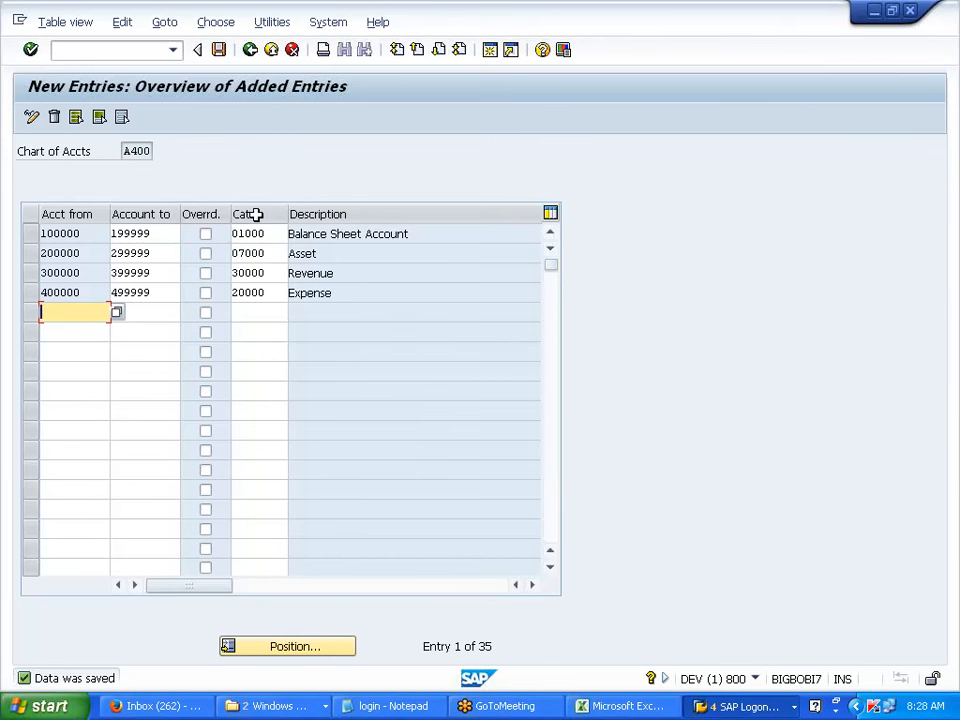
left_click(253, 52)
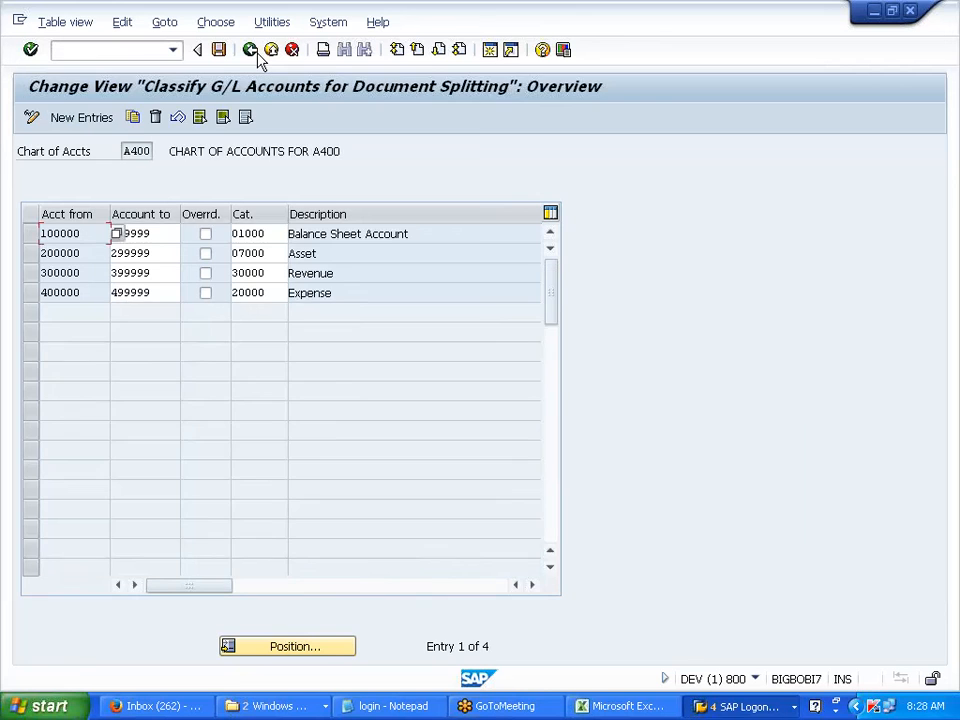
left_click(253, 52)
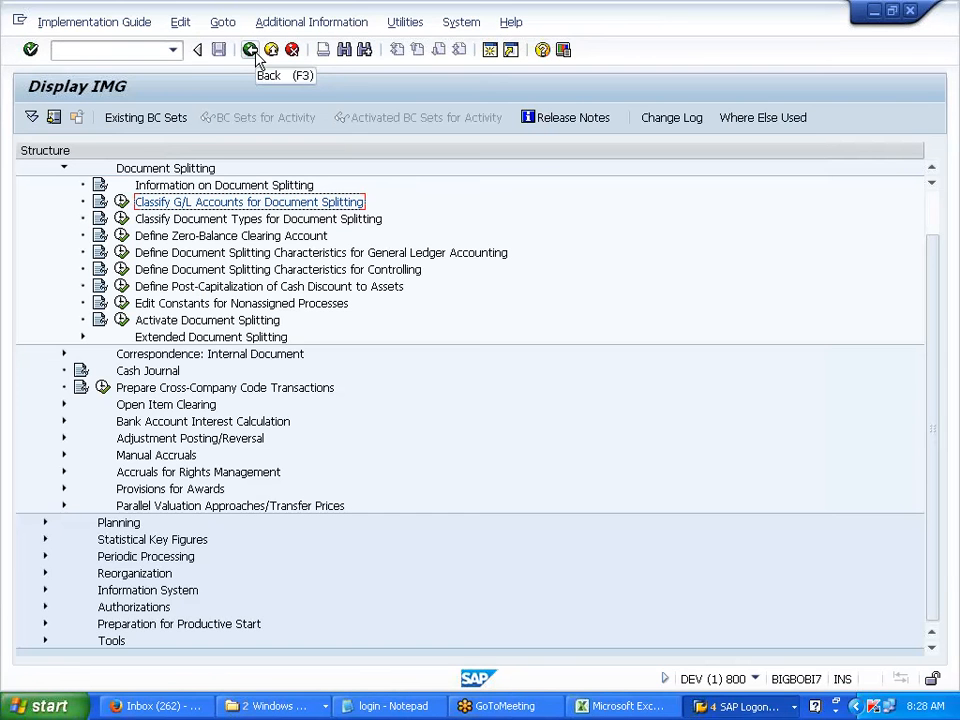
left_click(253, 52)
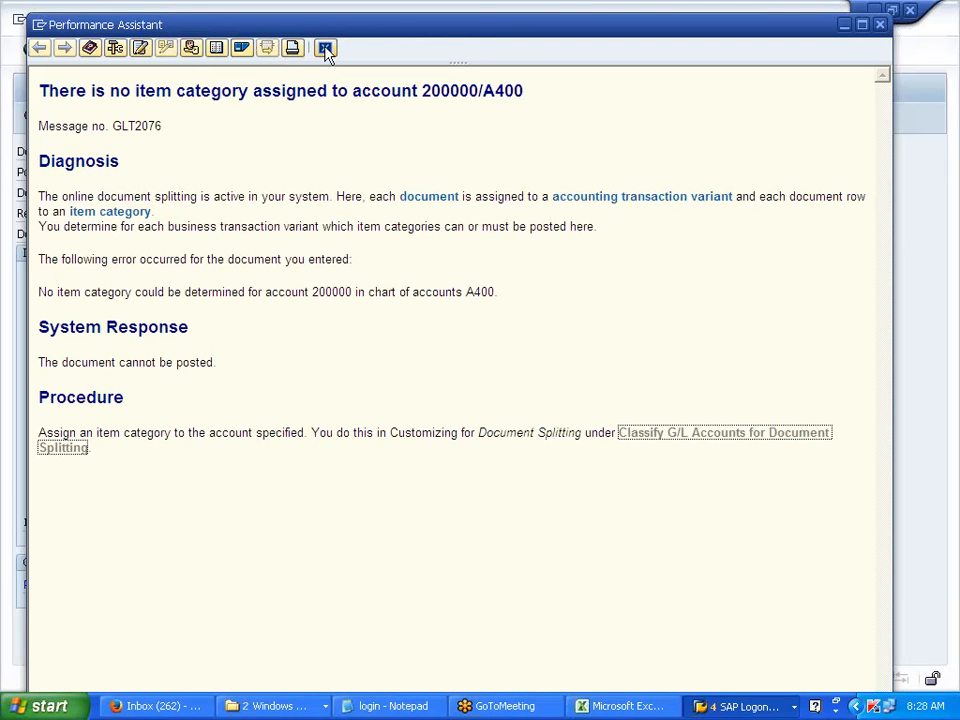
Close the message explanation, simulate the four-line share capital document again and try to post it.
left_click(325, 49)
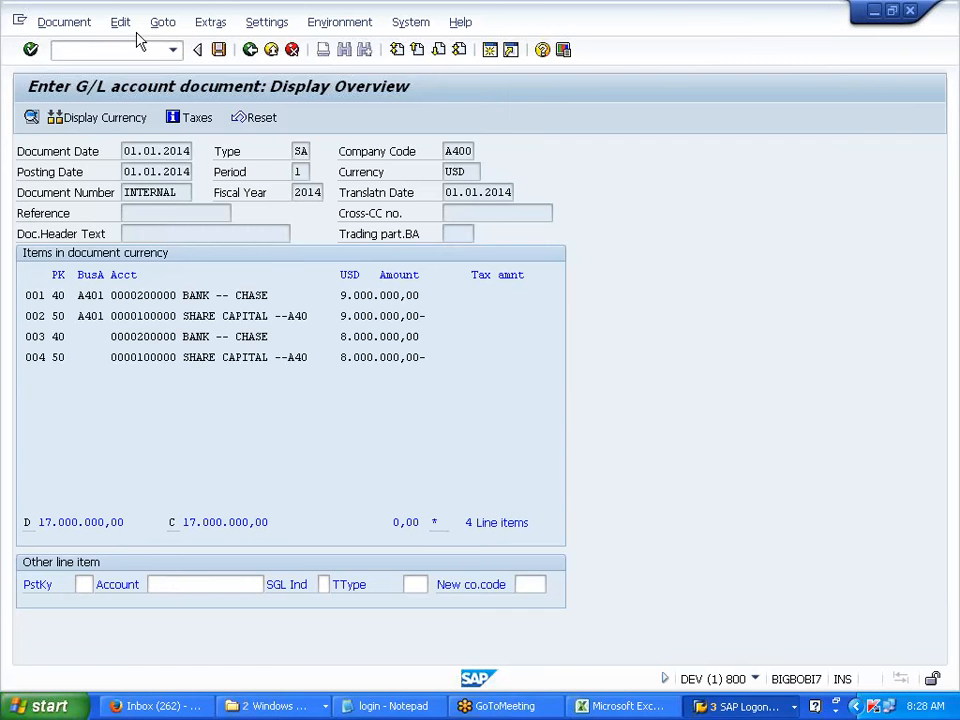
left_click(64, 22)
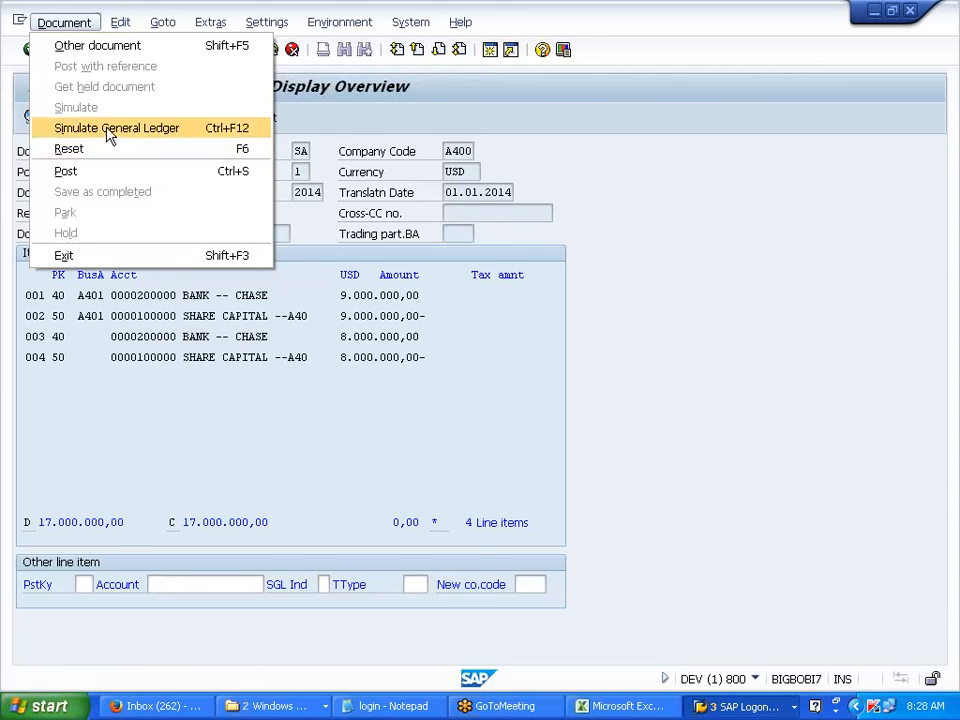
left_click(106, 130)
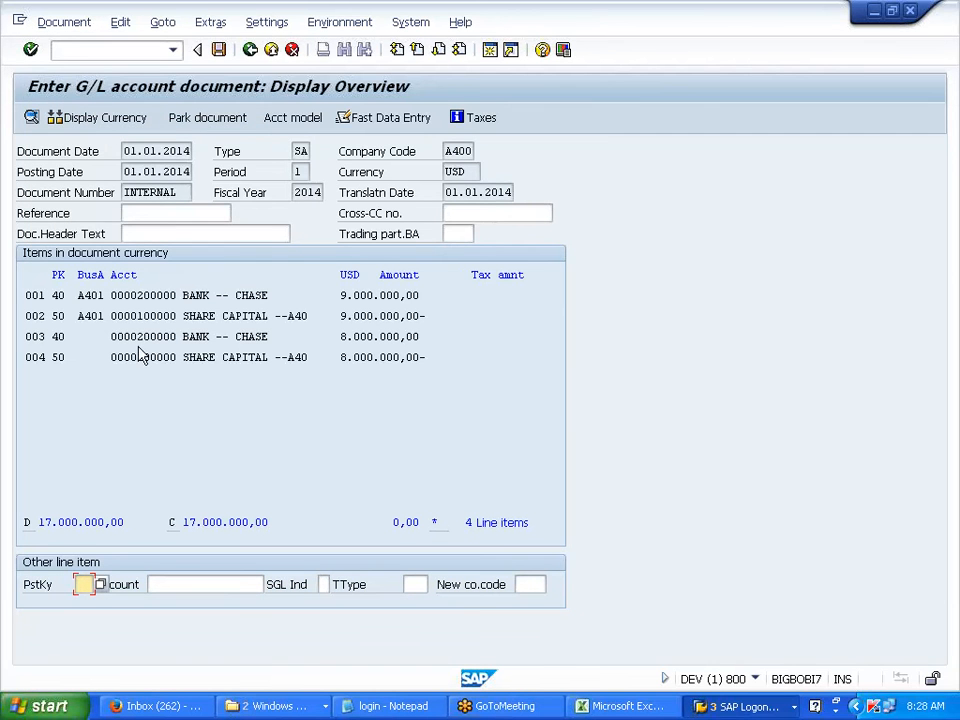
left_click(70, 24)
left_click(95, 109)
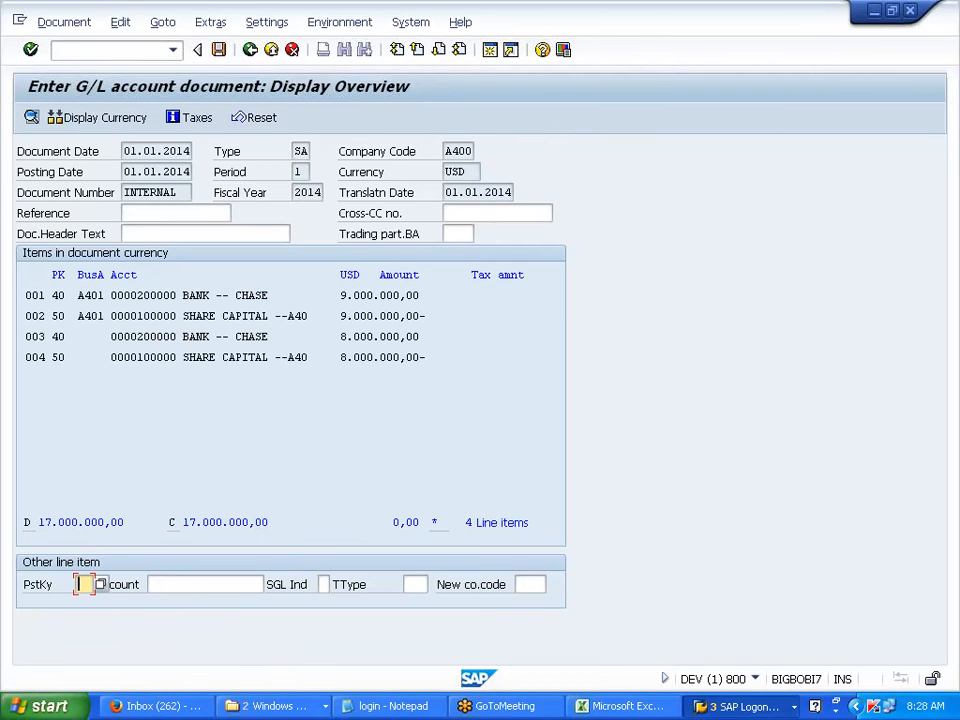
left_click(221, 50)
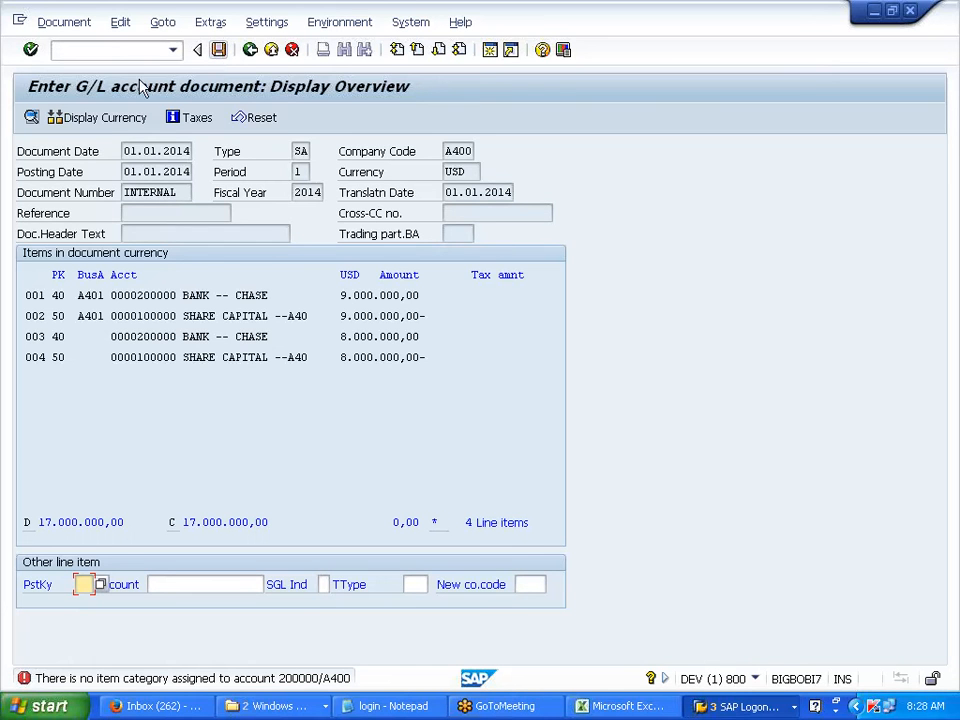
Restart transaction F-02 and enter document and posting date 01.01.2014, with account 200000 as the first posting key 40 item.
left_click(128, 51)
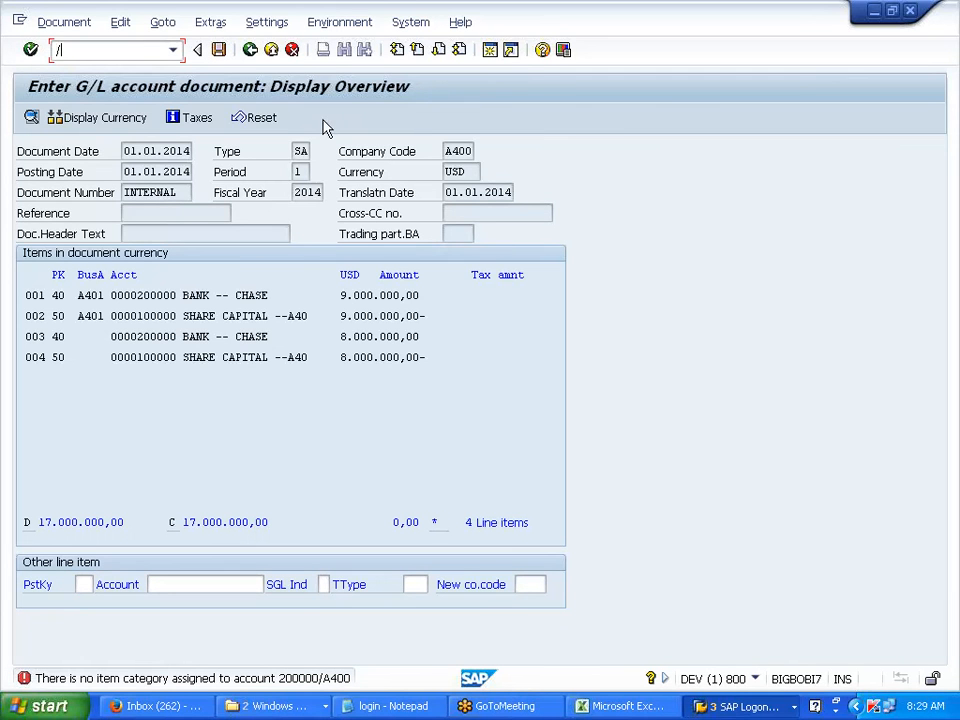
type("/NF-02")
key("Return")
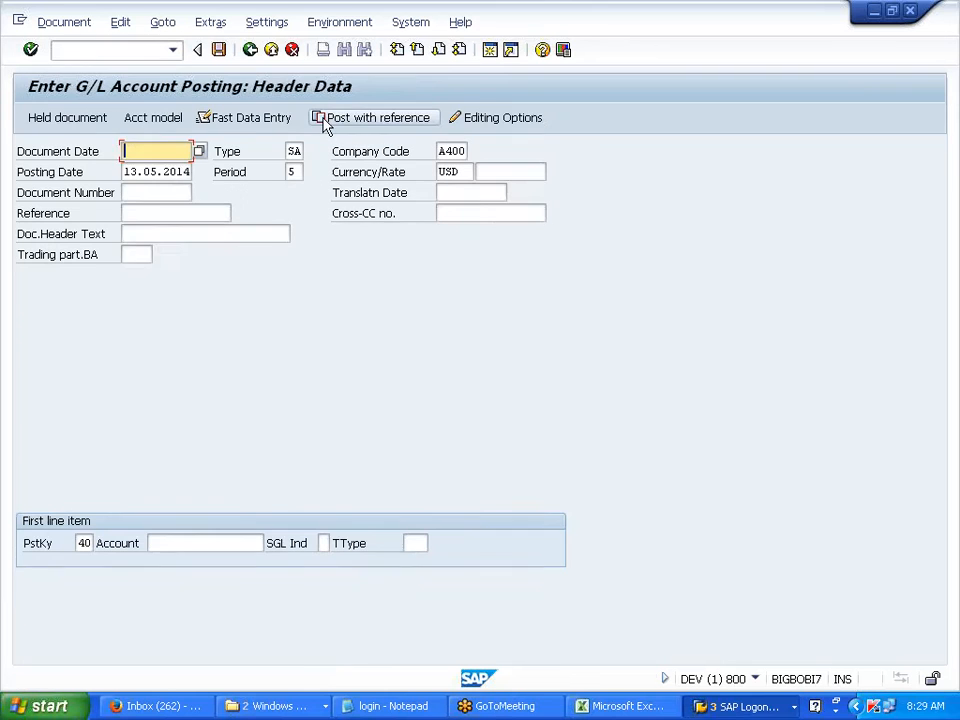
left_click(170, 168)
key("Tab")
key("Tab")
key("Tab")
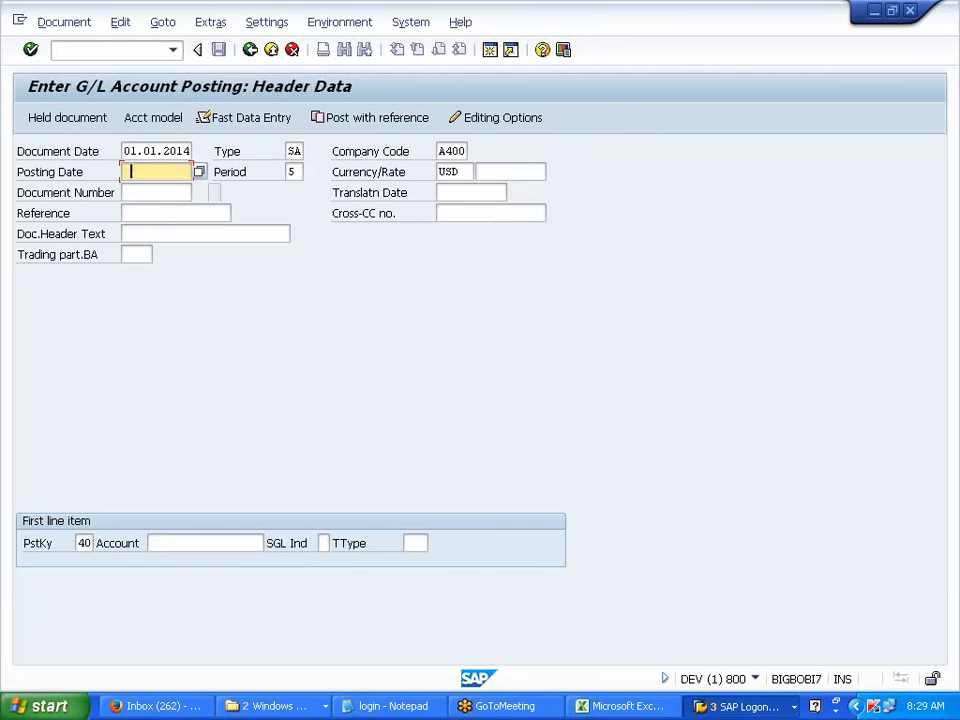
left_click(168, 190)
left_click(190, 543)
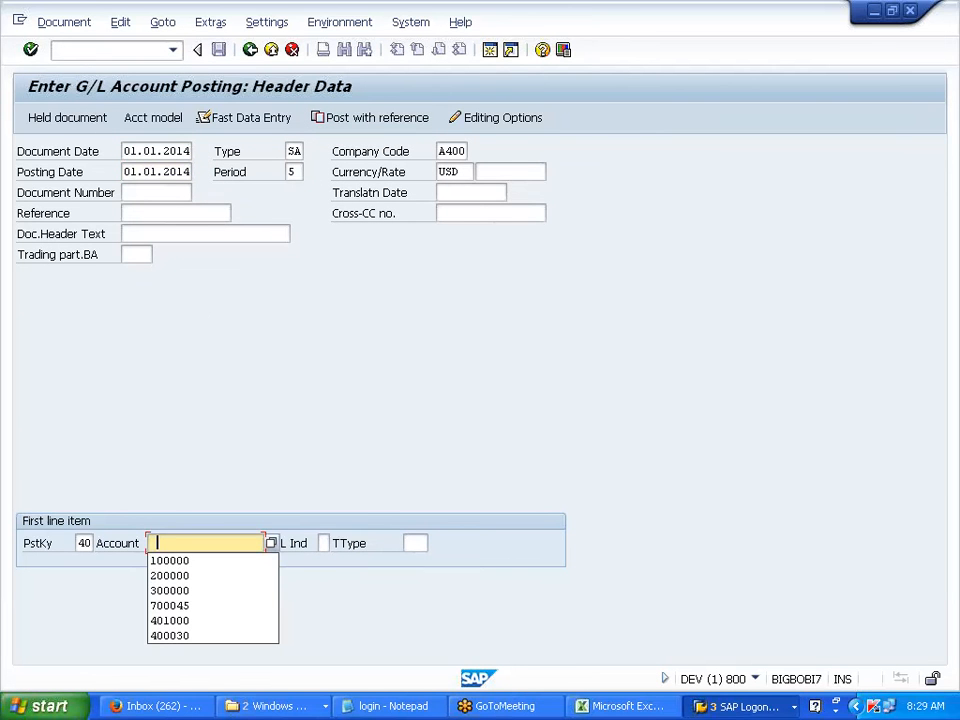
left_click(199, 576)
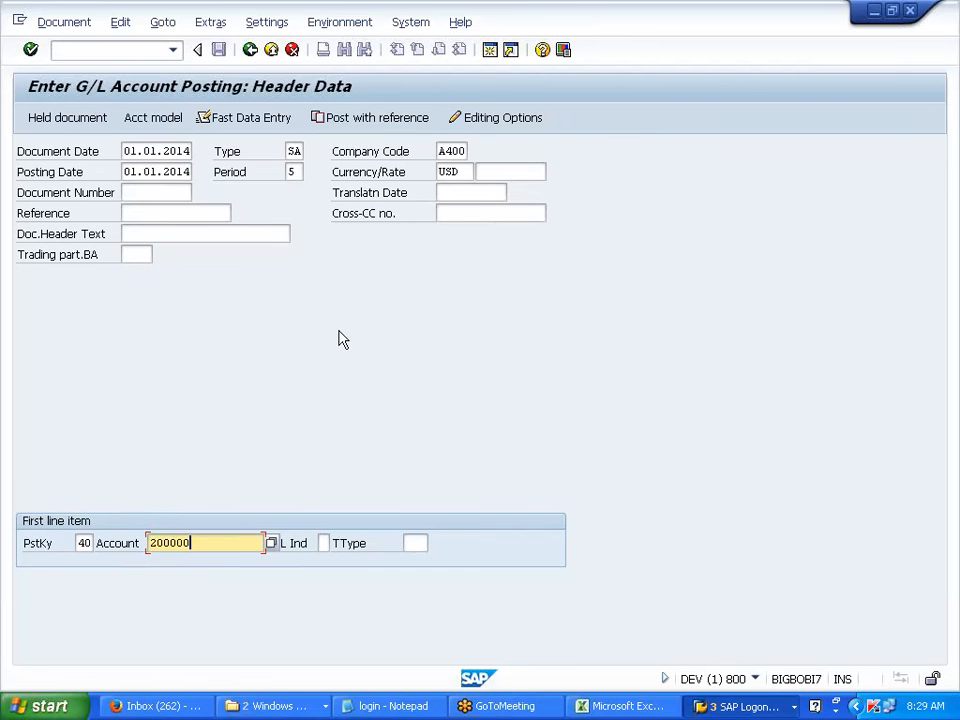
key("Return")
Fill the first debit item with amount 9000000, business area A401, value date 01012014 and text BEING SHARE CAPITAL BOUGHT INTO BUSINESS.
left_click(185, 233)
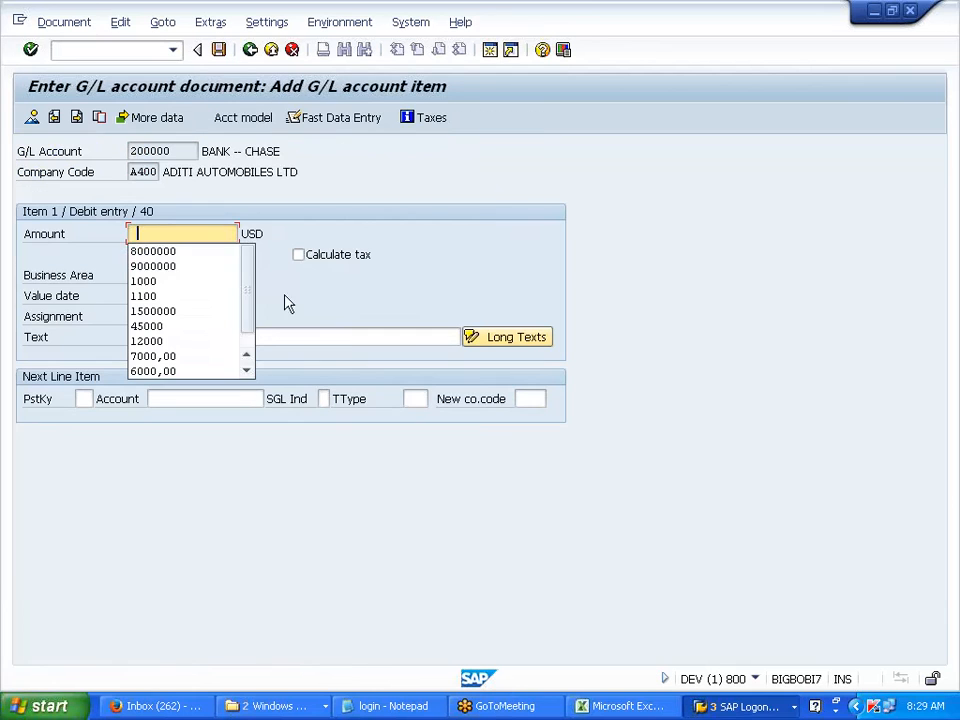
left_click(186, 266)
left_click(155, 275)
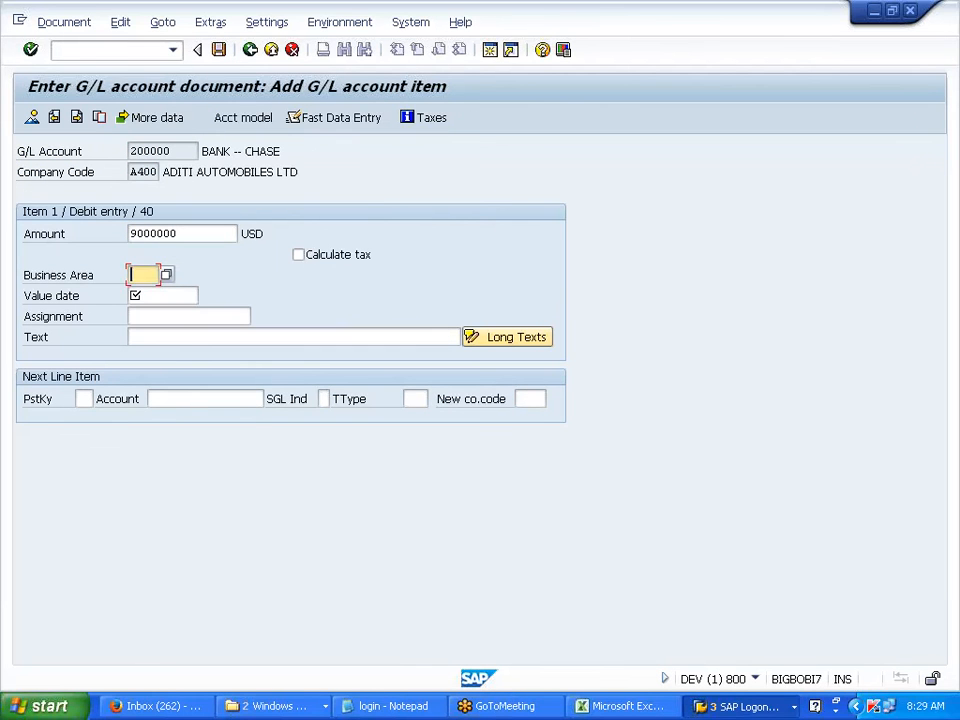
left_click(150, 293)
left_click(150, 295)
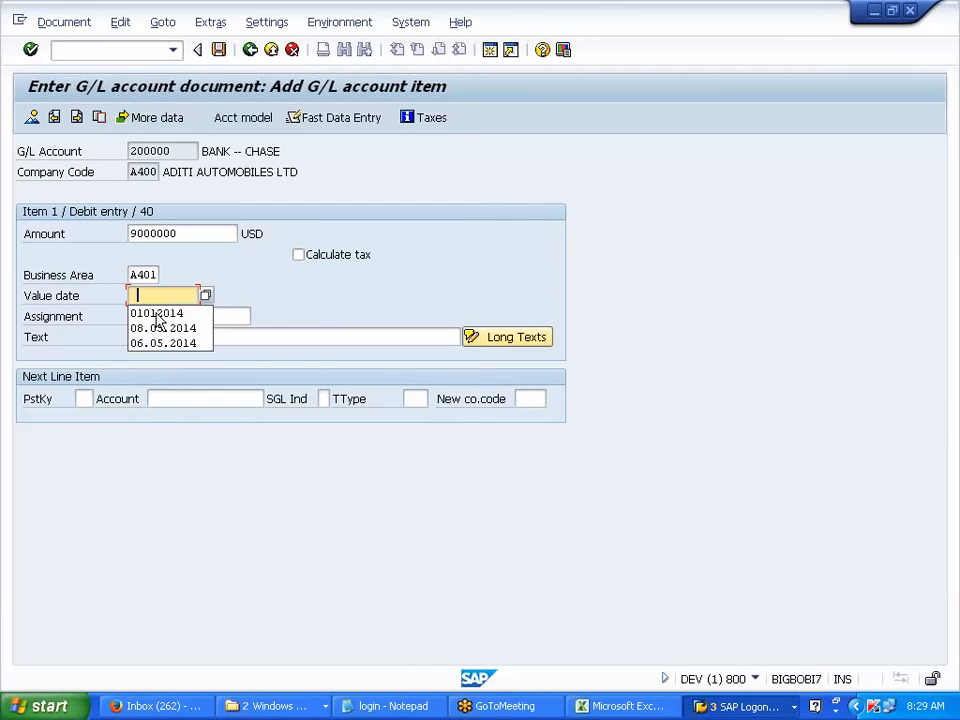
left_click(155, 311)
left_click(150, 337)
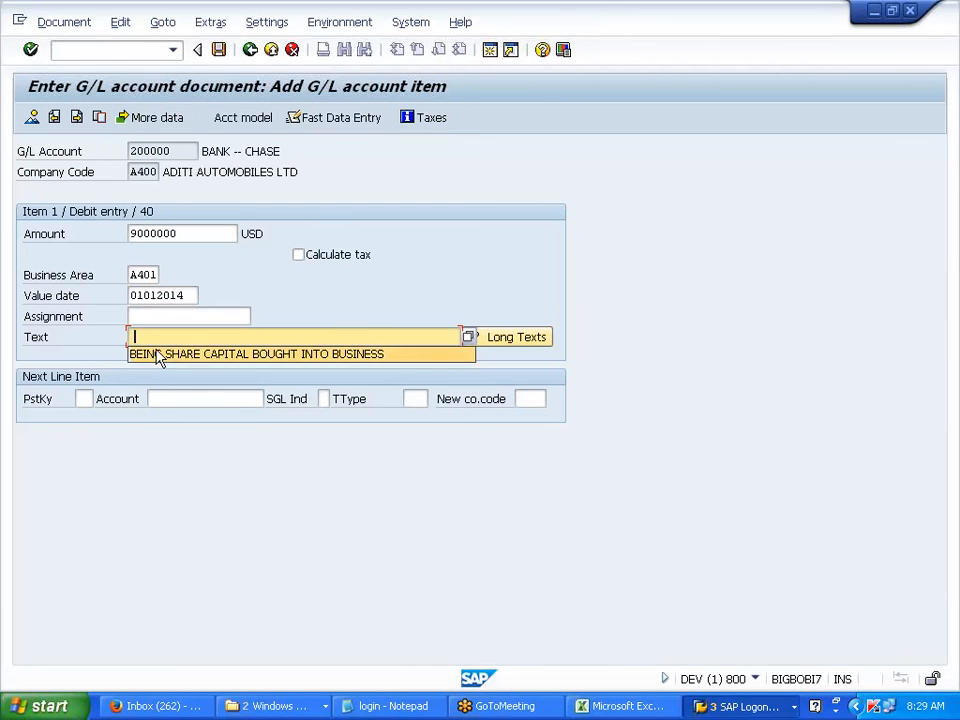
left_click(155, 355)
Add a second debit line item with posting key 40 and account 200000.
left_click(84, 398)
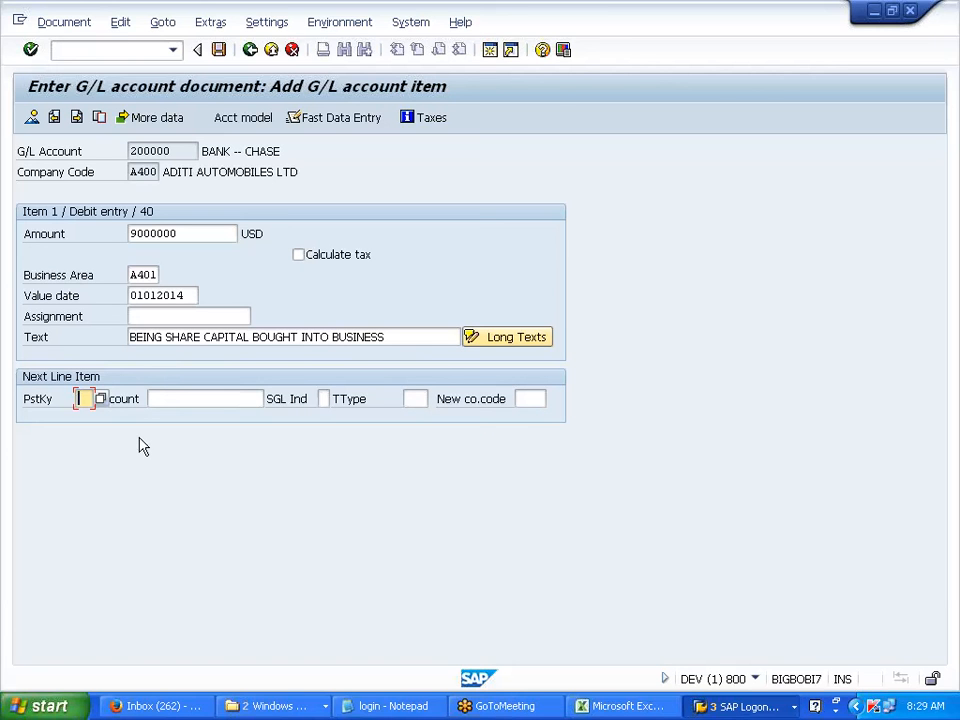
type("40")
key("Tab")
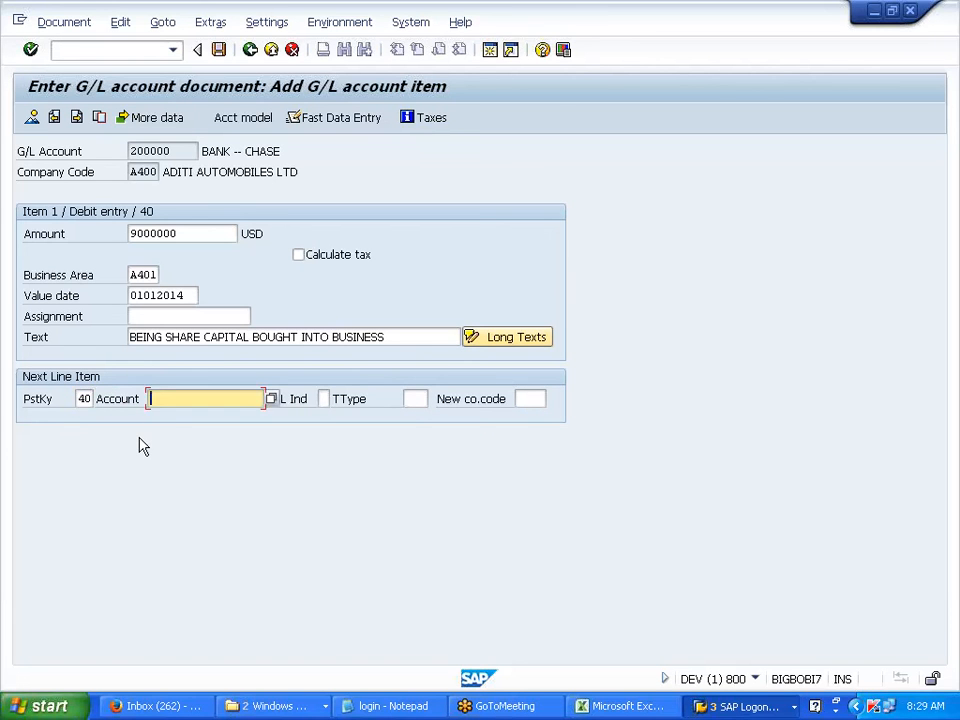
key("Down")
key("Return")
key("Return")
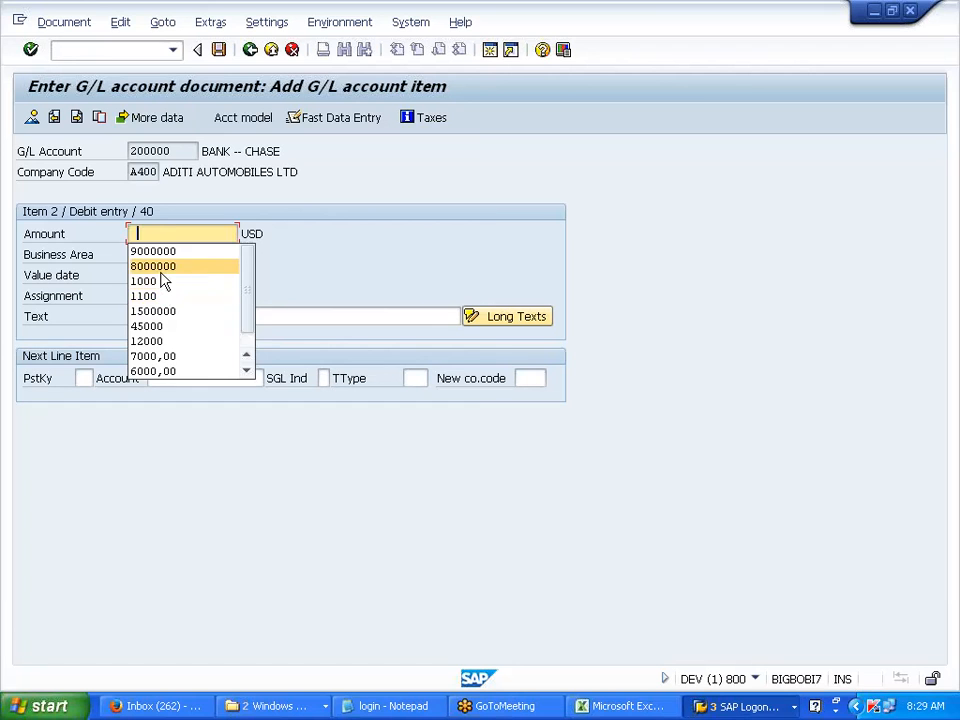
Fill the second debit item with amount 8000000, business area A402, value date 01012014 and text BEING SHARE CAPITAL BOUGHT INTO BUSINESS.
left_click(161, 274)
key("Tab")
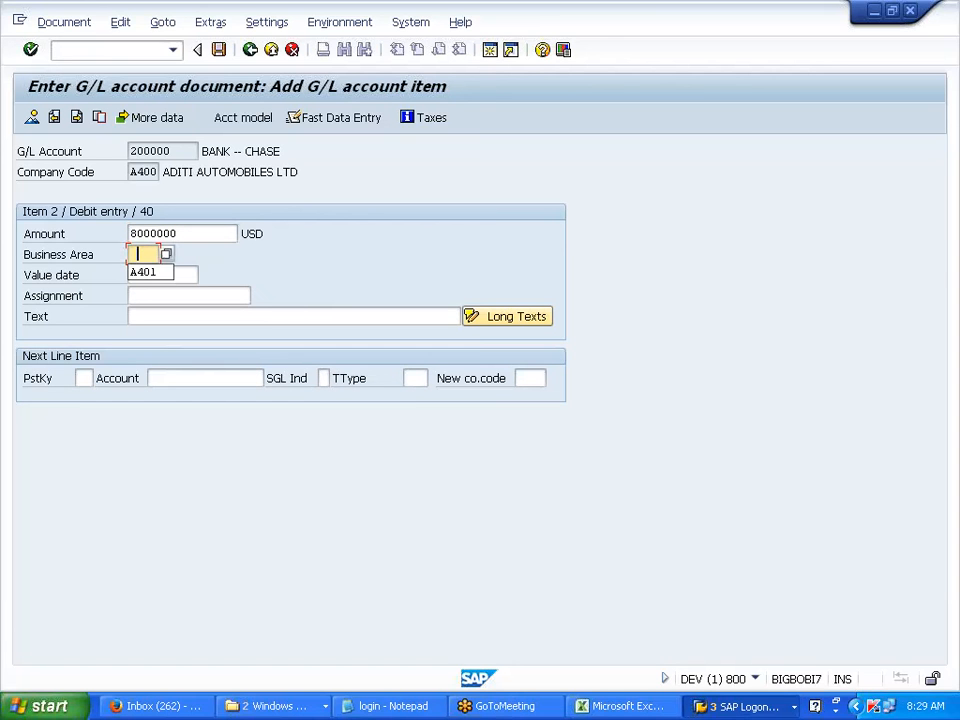
key("Down")
key("Return")
key("BackSpace")
type("2")
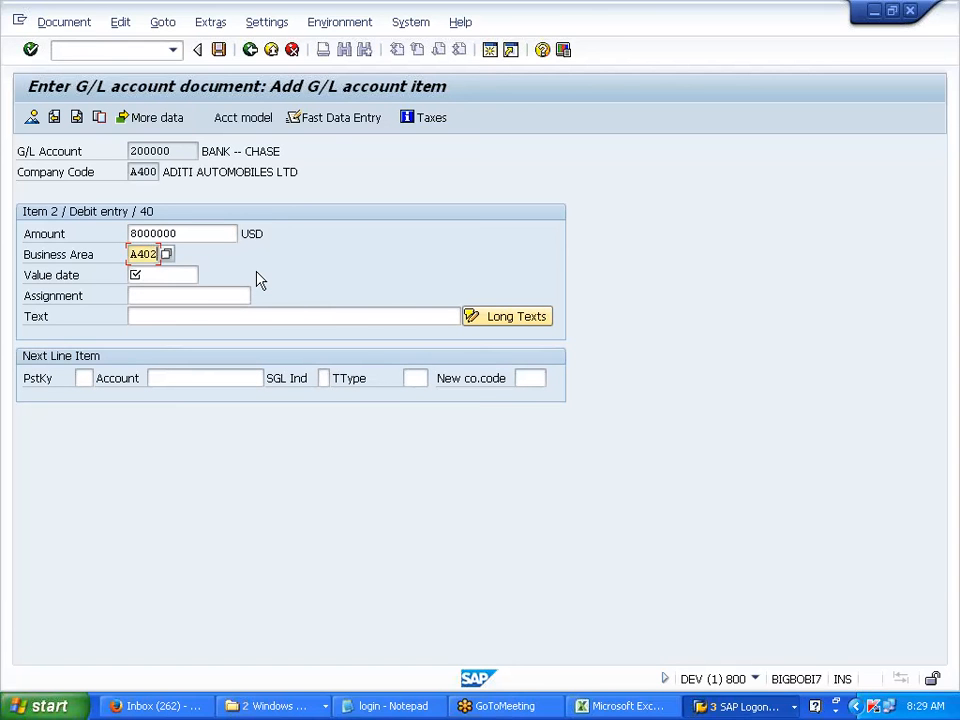
key("Tab")
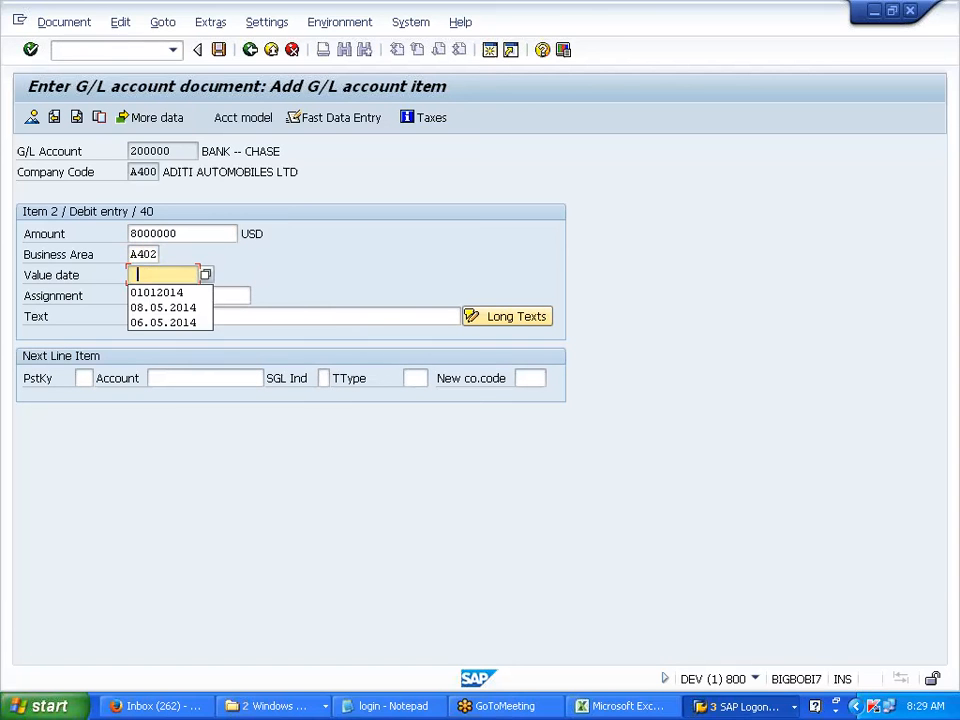
left_click(177, 294)
key("Tab")
key("Tab")
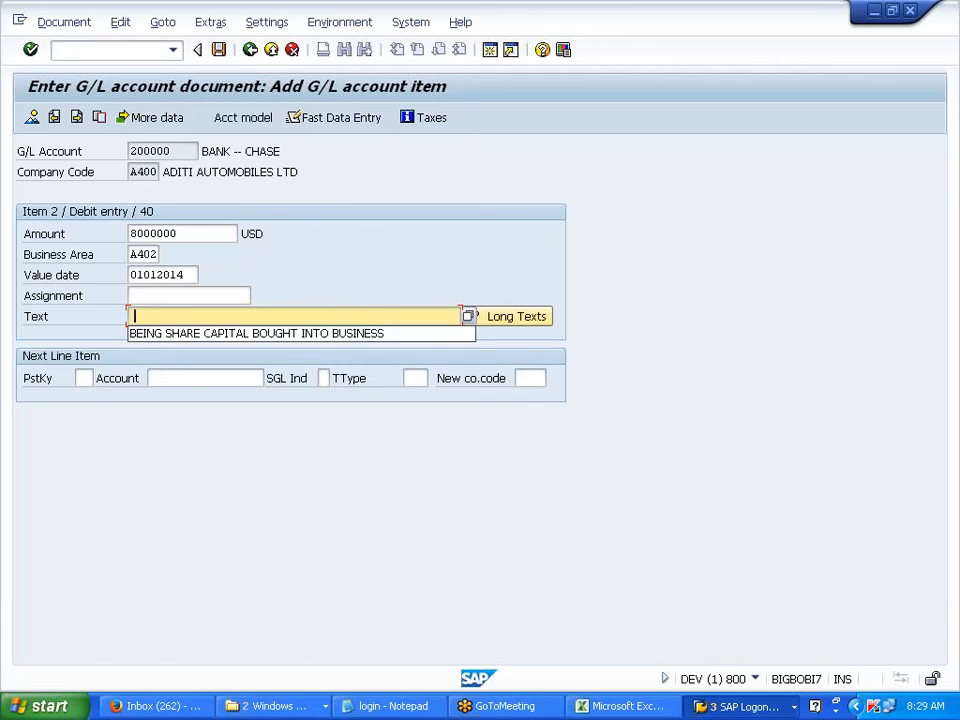
left_click(135, 334)
key("Tab")
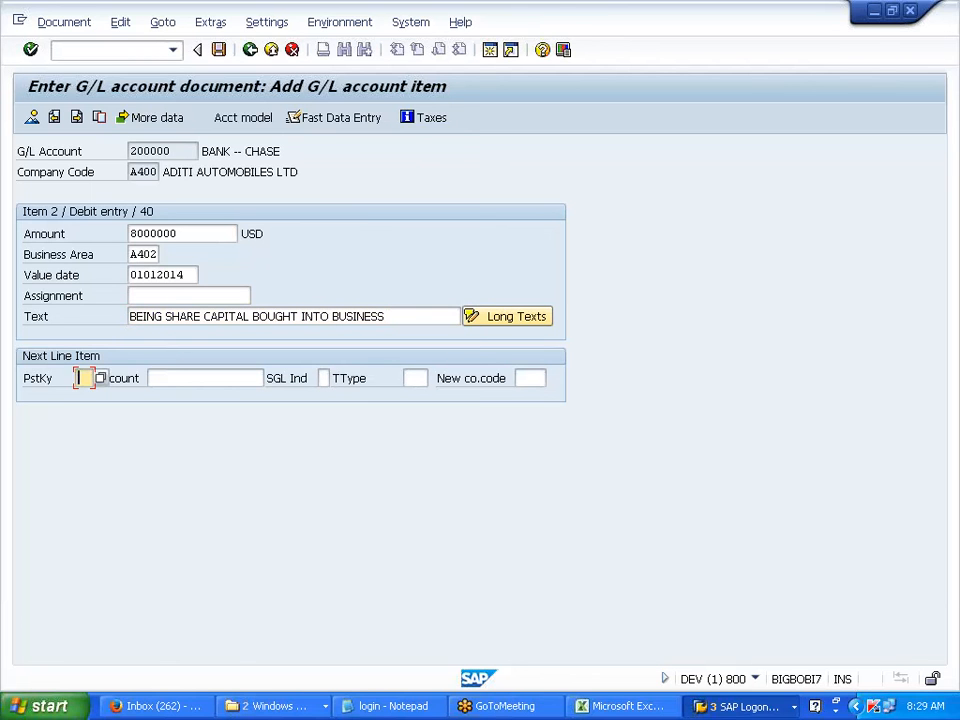
Add a credit line item with posting key 50 and account 100000.
left_click(83, 378)
left_click(88, 411)
left_click(158, 379)
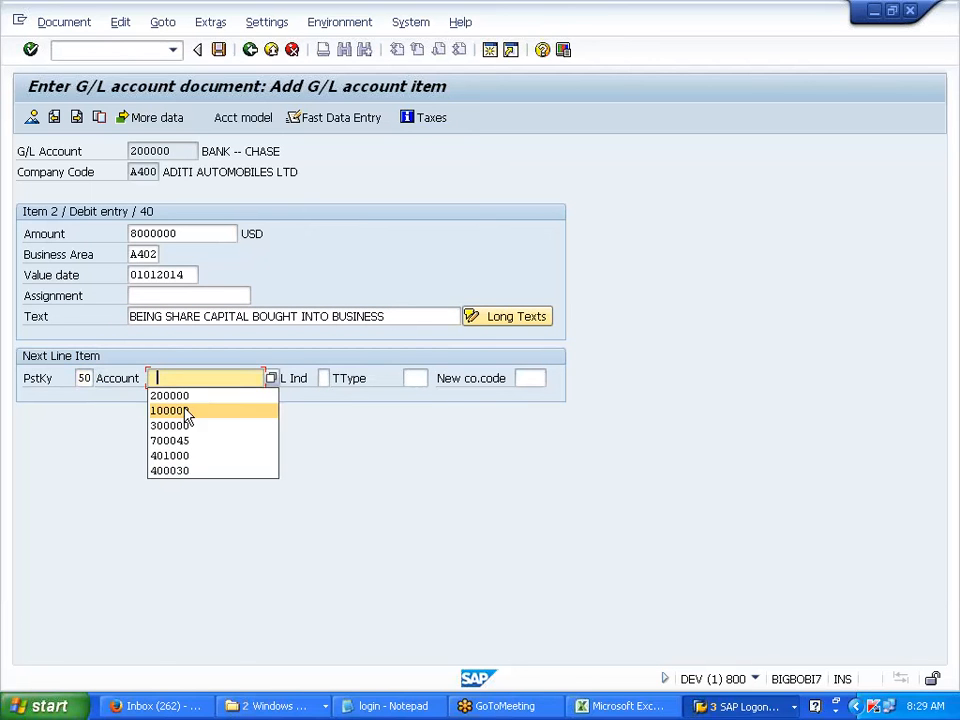
left_click(185, 411)
key("Return")
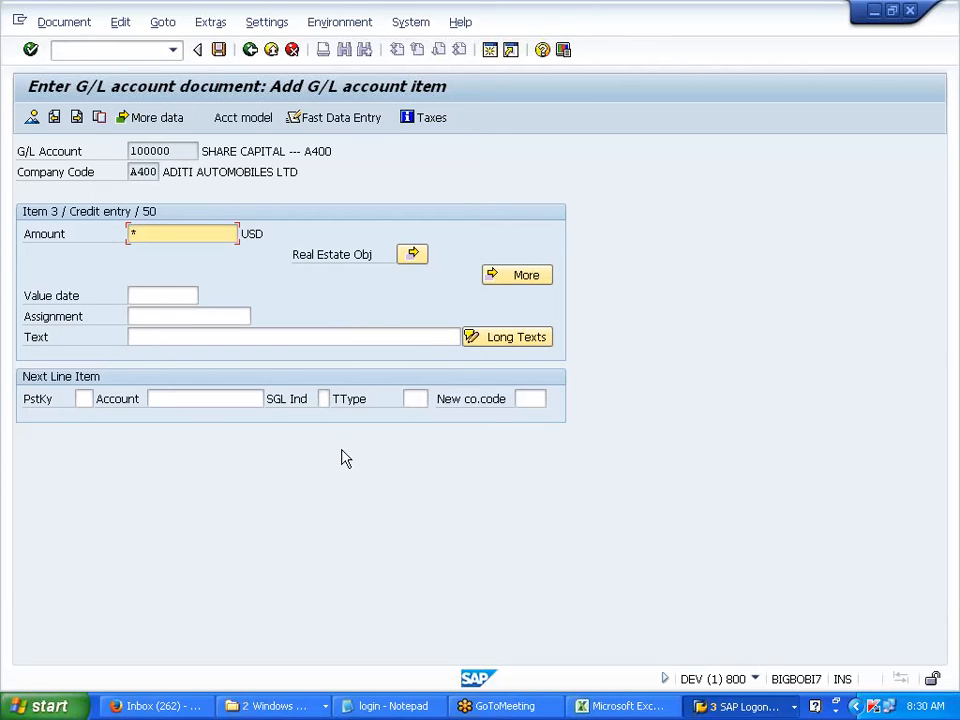
Complete the share capital credit item with amount *, value date 01012014 and + to copy the previous item's text.
key("Tab")
key("Tab")
key("Tab")
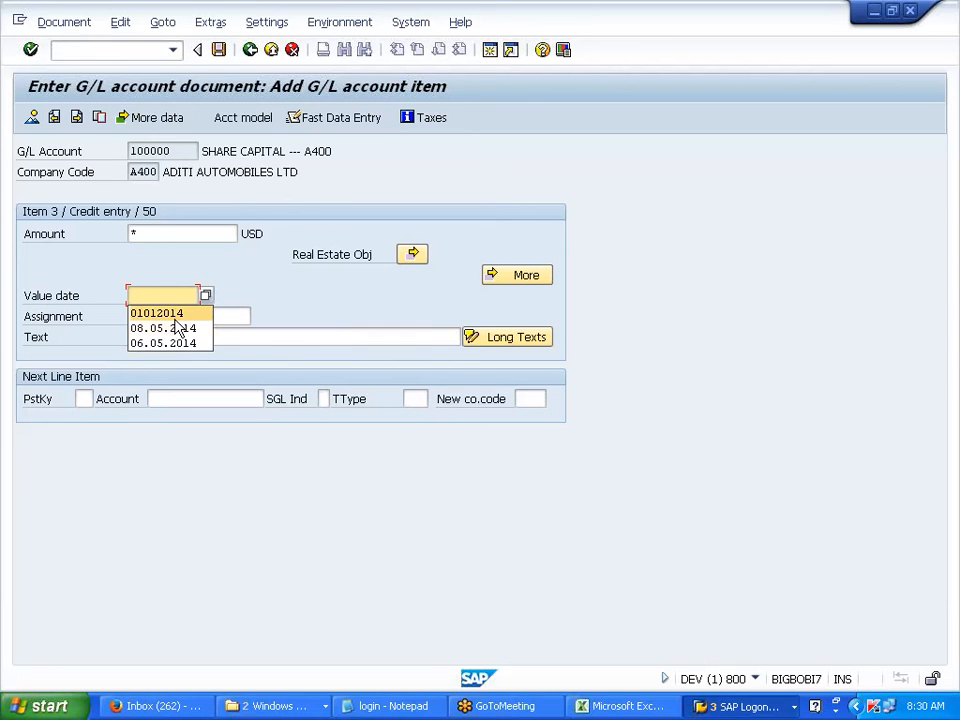
key("Return")
left_click(36, 337)
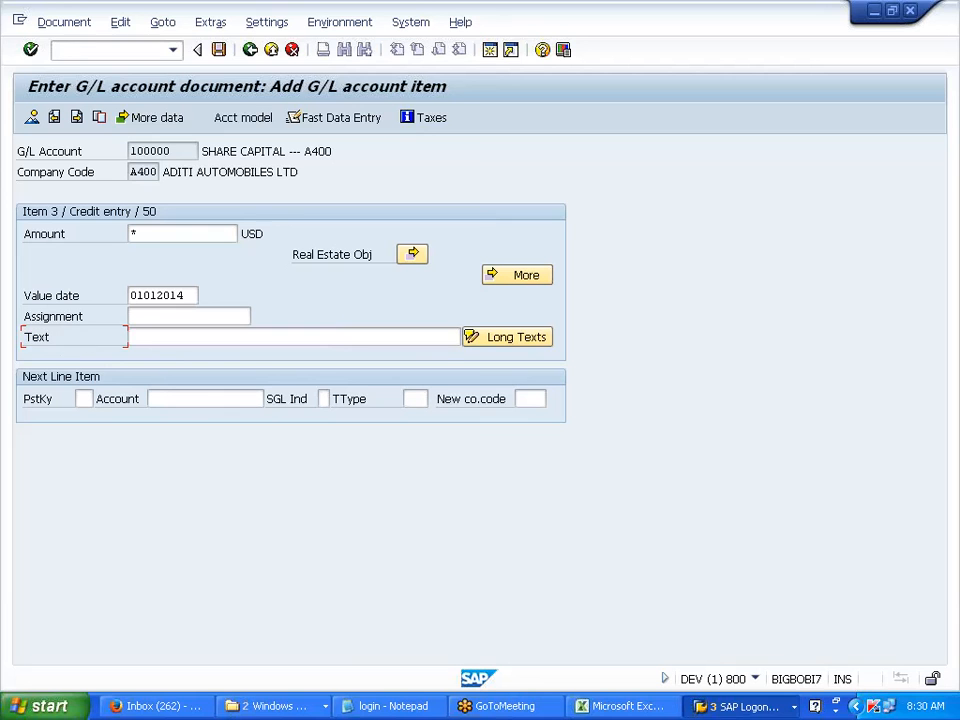
left_click(238, 338)
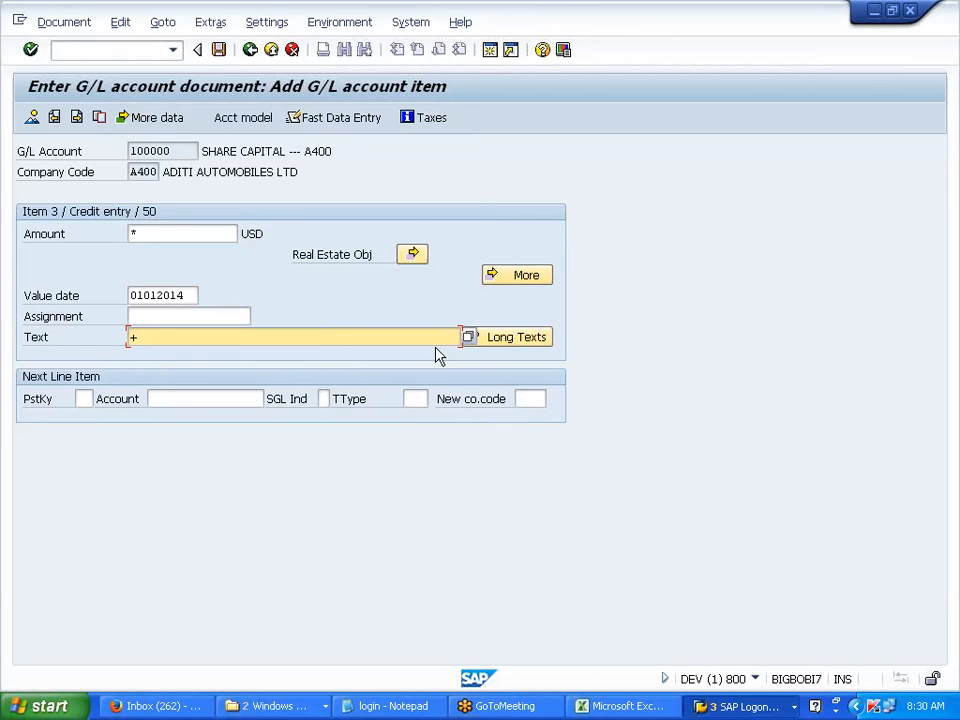
type("+")
key("Return")
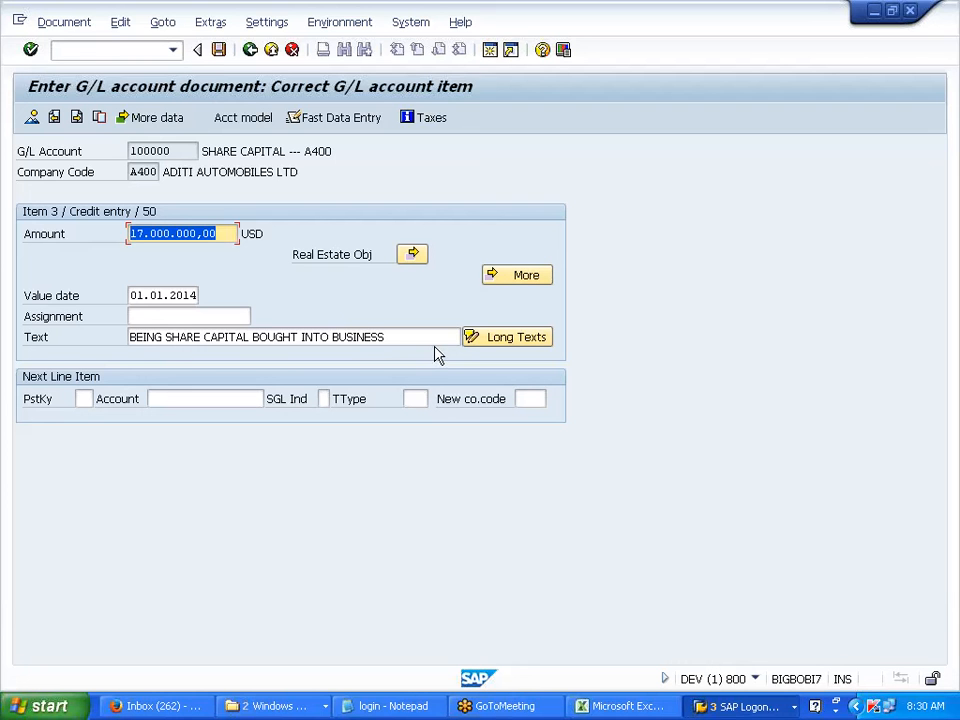
Simulate the document, check its three line items and try to post it.
left_click(62, 27)
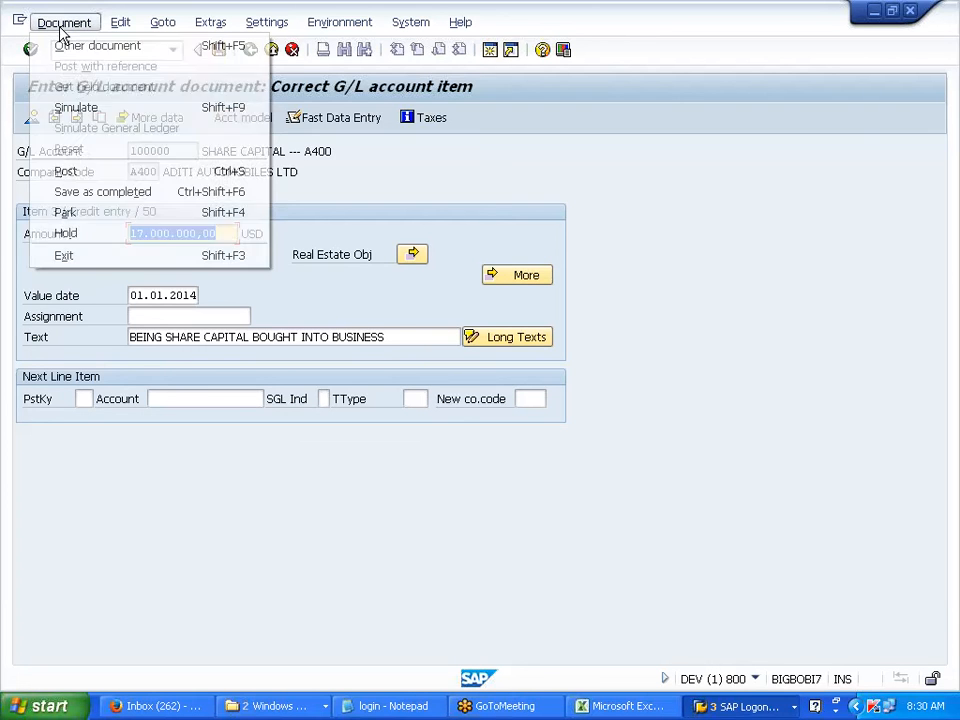
left_click(77, 106)
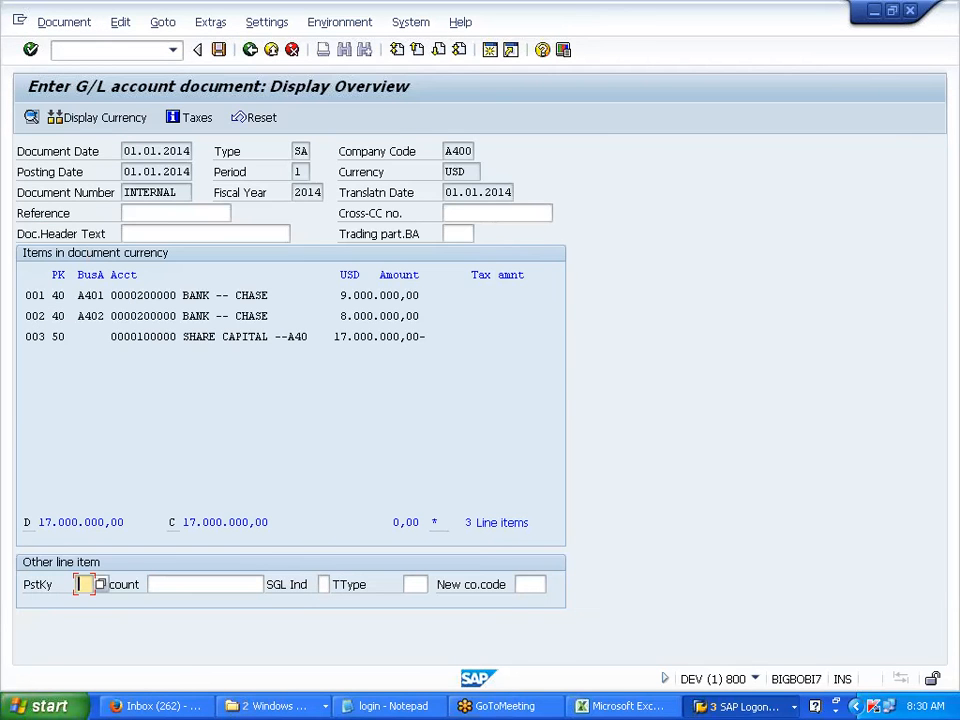
left_click_drag(27, 295, 26, 337)
left_click(420, 296)
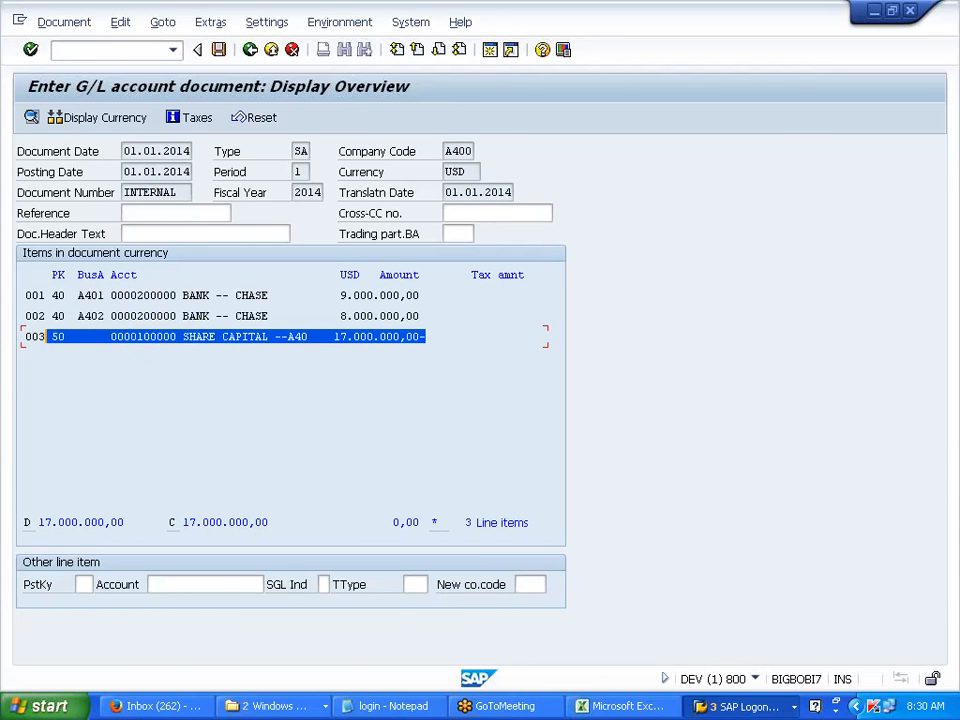
left_click(26, 337)
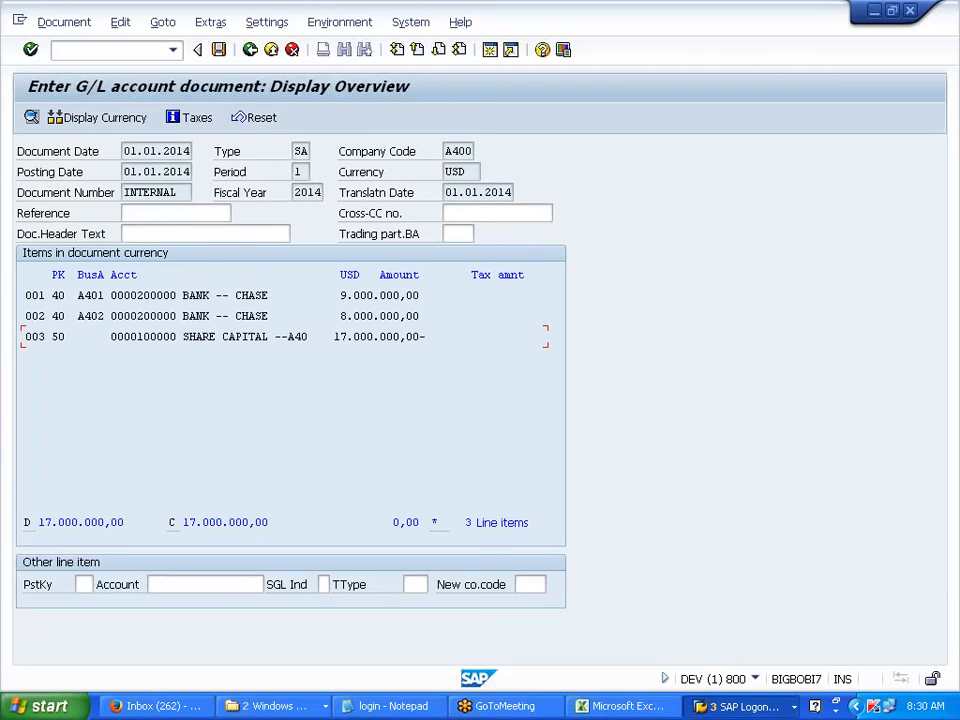
left_click(219, 52)
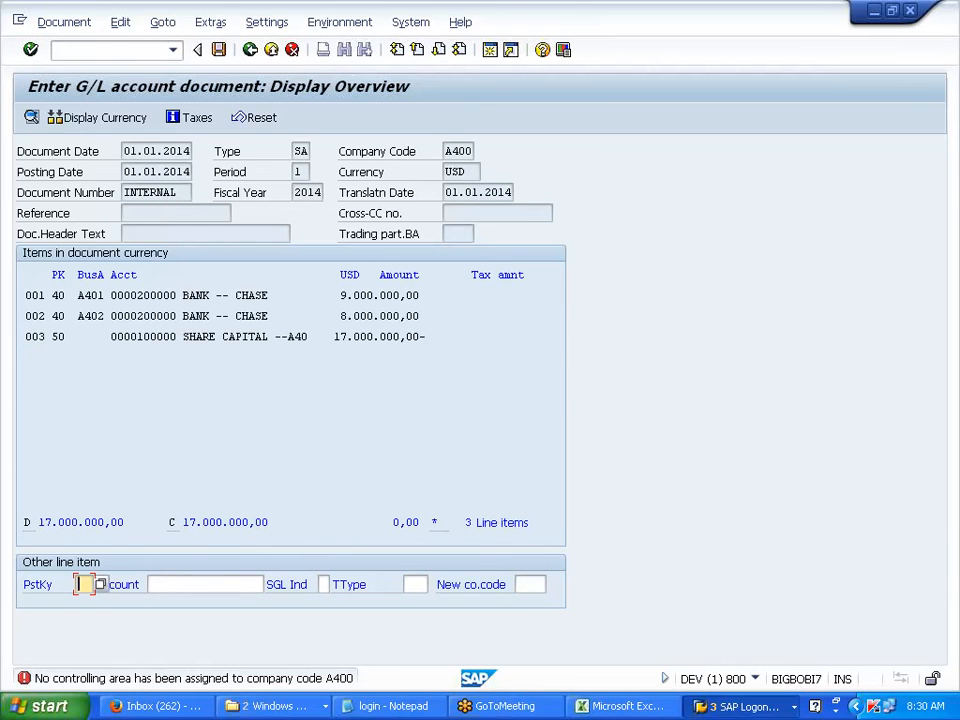
mouse_move(124, 151)
left_mouse_down()
mouse_move(190, 151)
mouse_move(130, 172)
left_mouse_up()
left_click(190, 151)
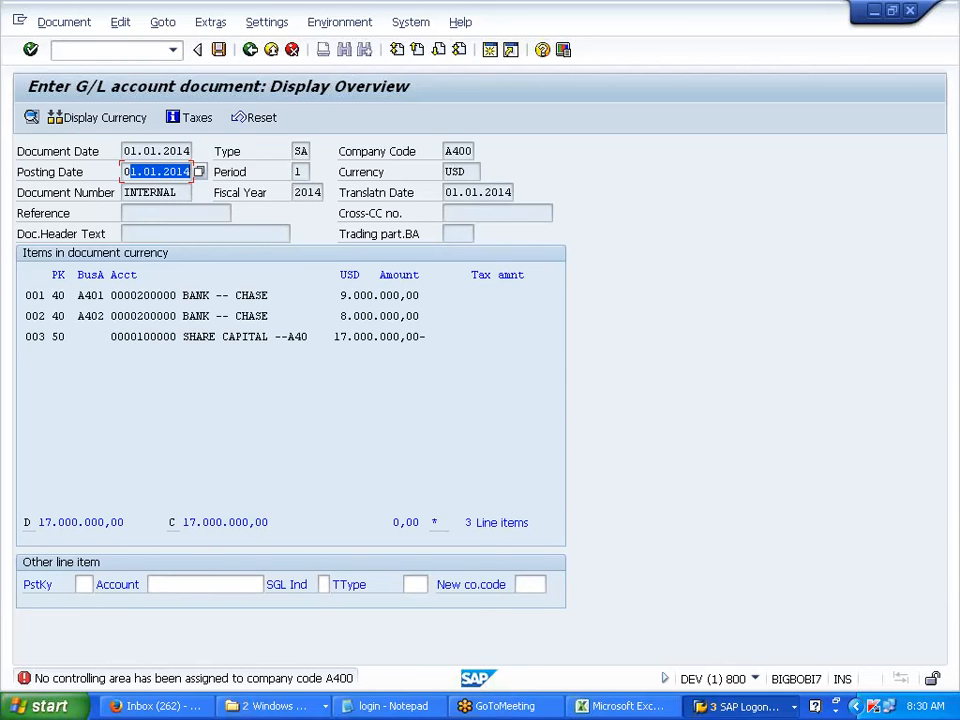
left_click_drag(124, 151, 190, 151)
left_click(183, 151)
left_click(106, 50)
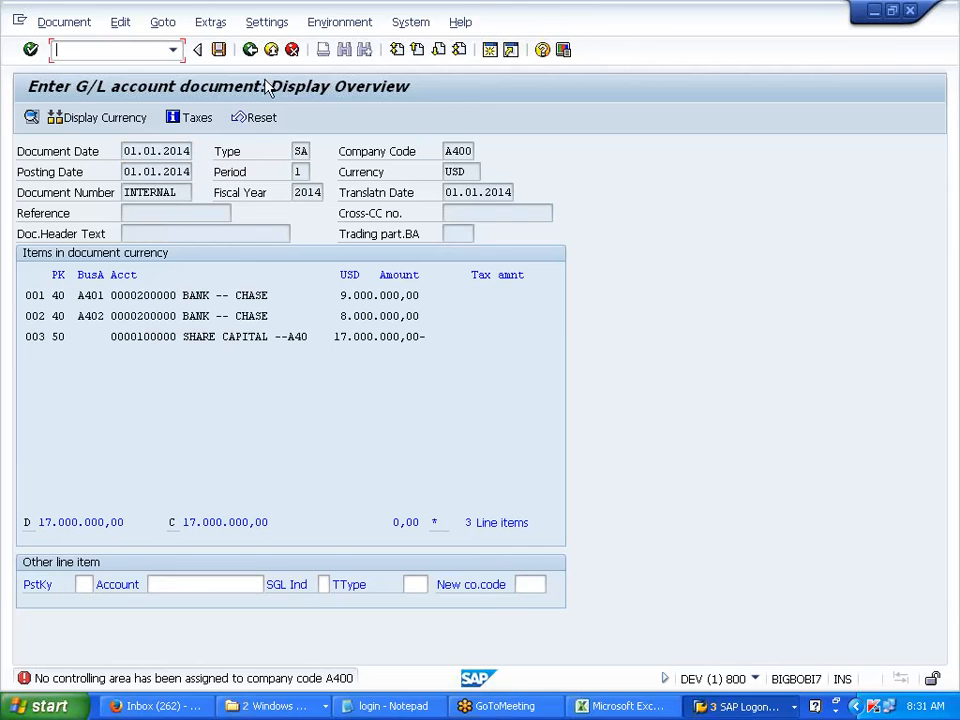
Restart the F-02 G/L posting with document date 01.15.2014 and posting date 01.01.2014.
type("/NF-02")
key("Return")
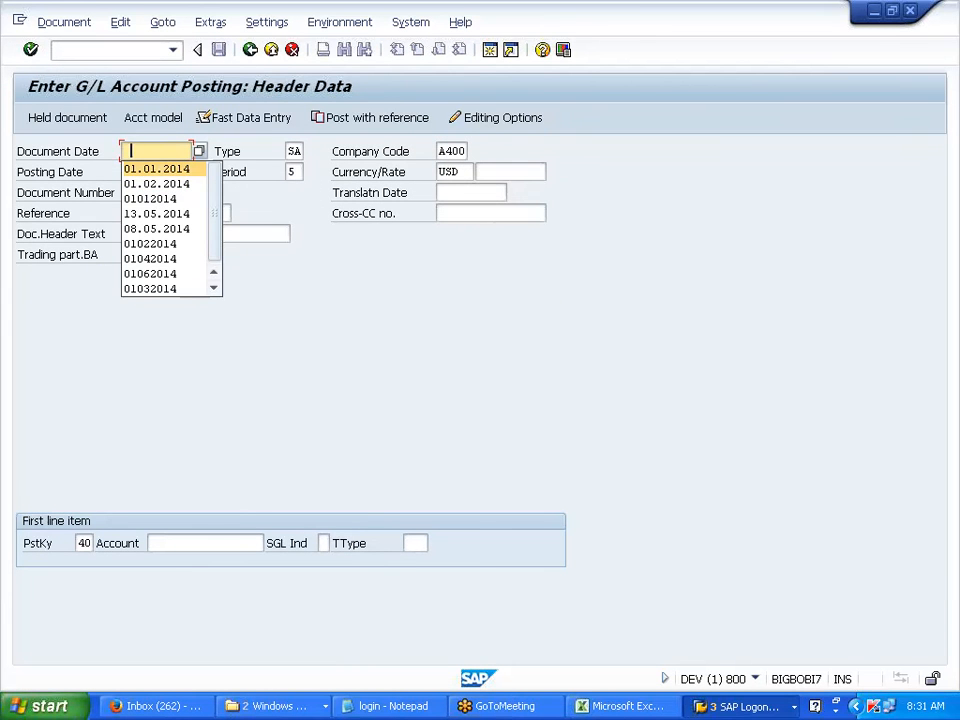
type("01.01.2014")
key("Return")
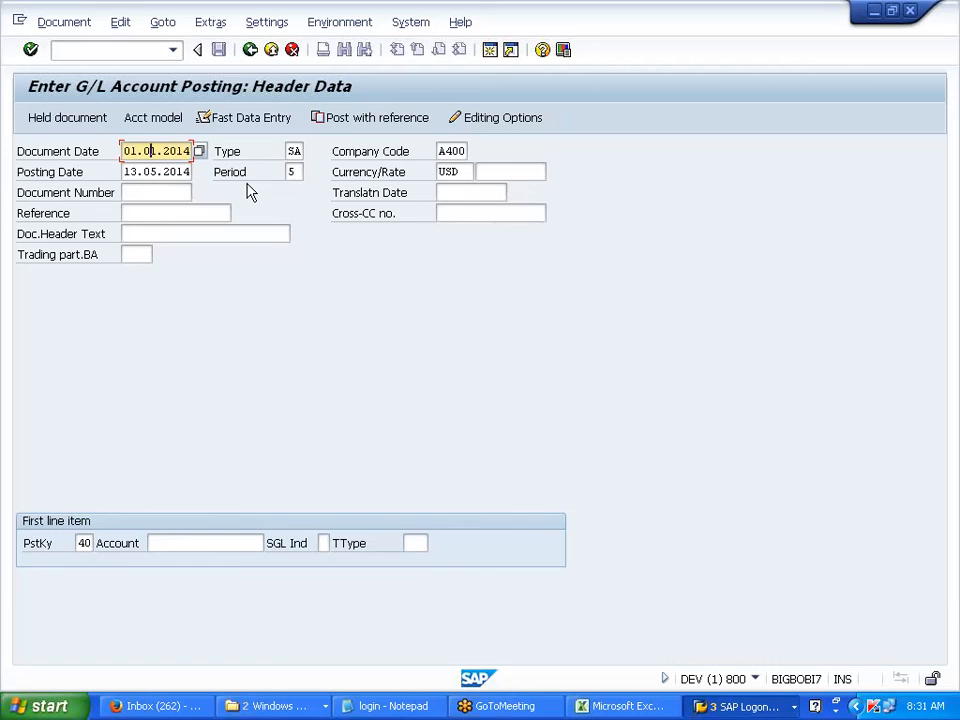
key("Delete")
key("BackSpace")
type("15")
key("Tab")
key("Tab")
key("Tab")
key("Delete")
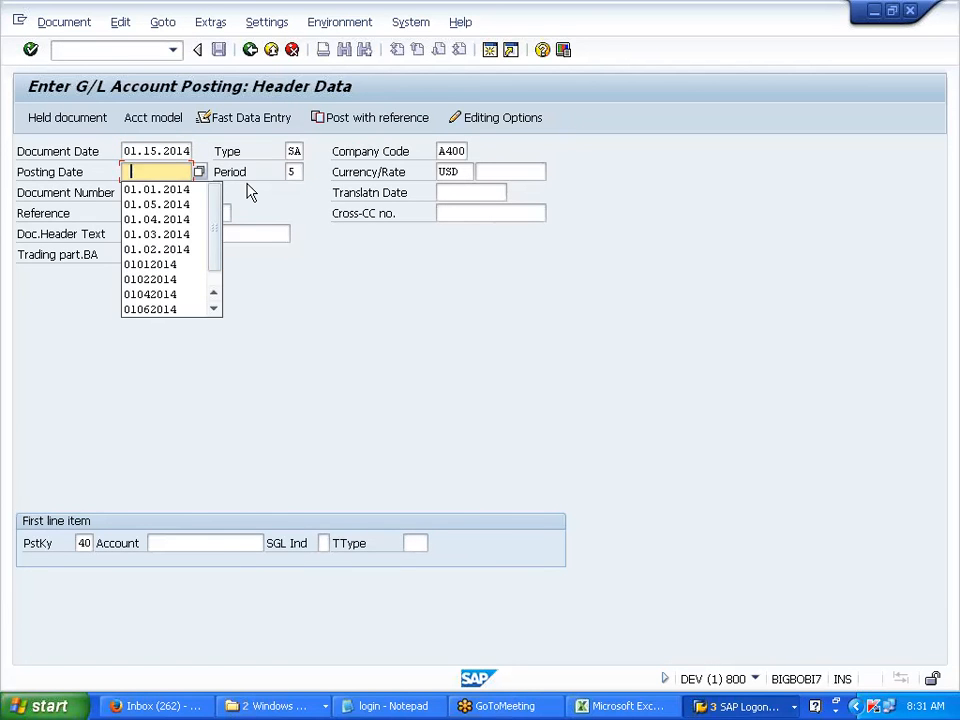
key("Down")
key("Return")
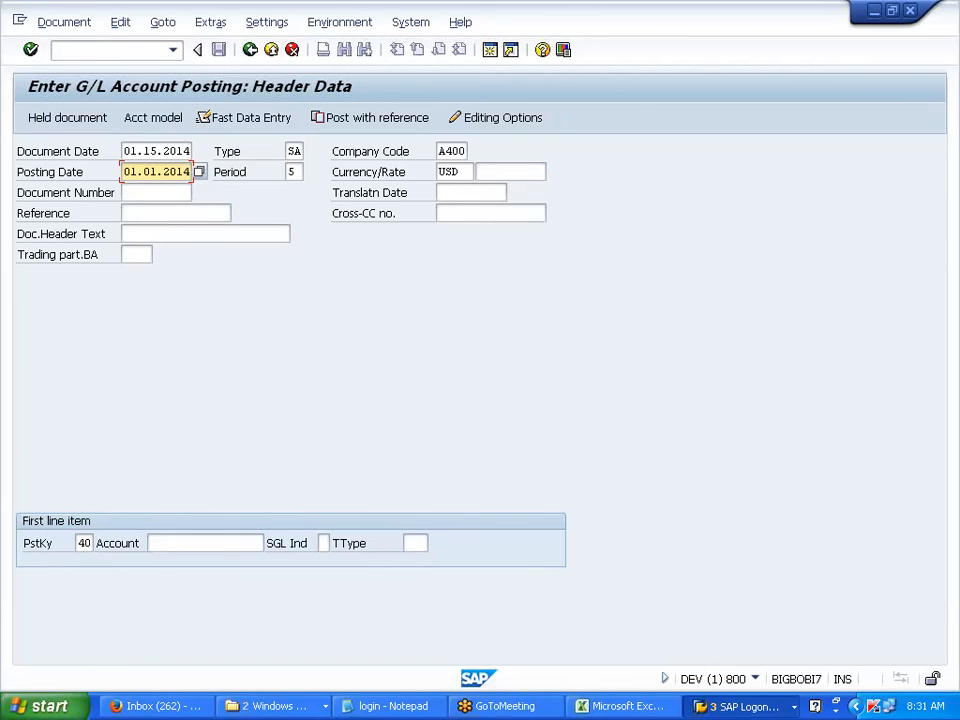
Set the first line item's account to 200000 and try to continue past the header data.
left_click(195, 543)
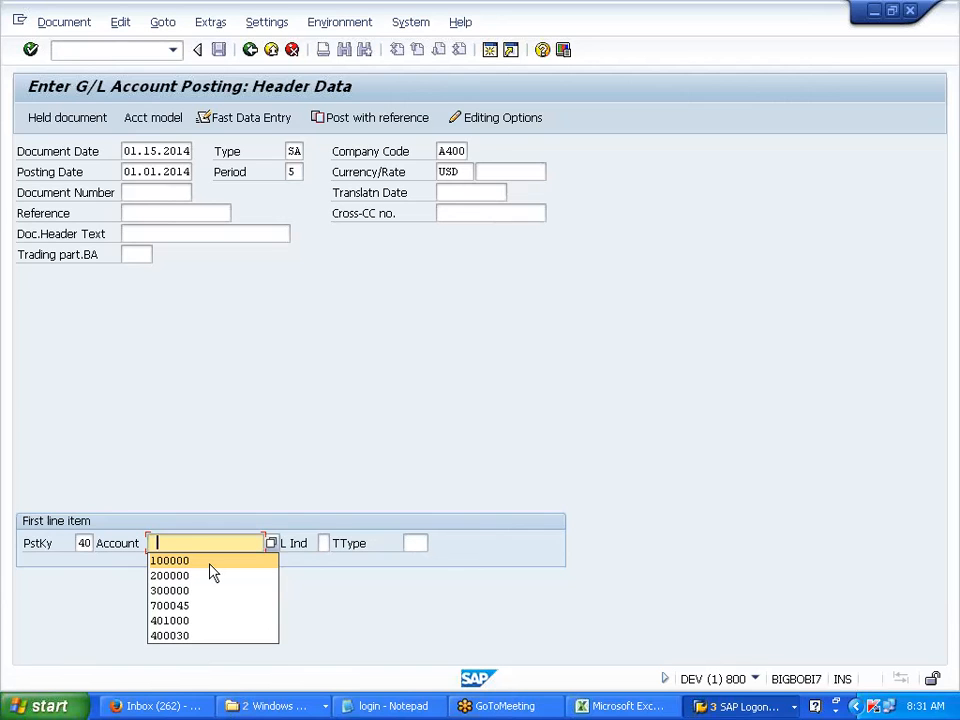
left_click(210, 564)
key("BackSpace")
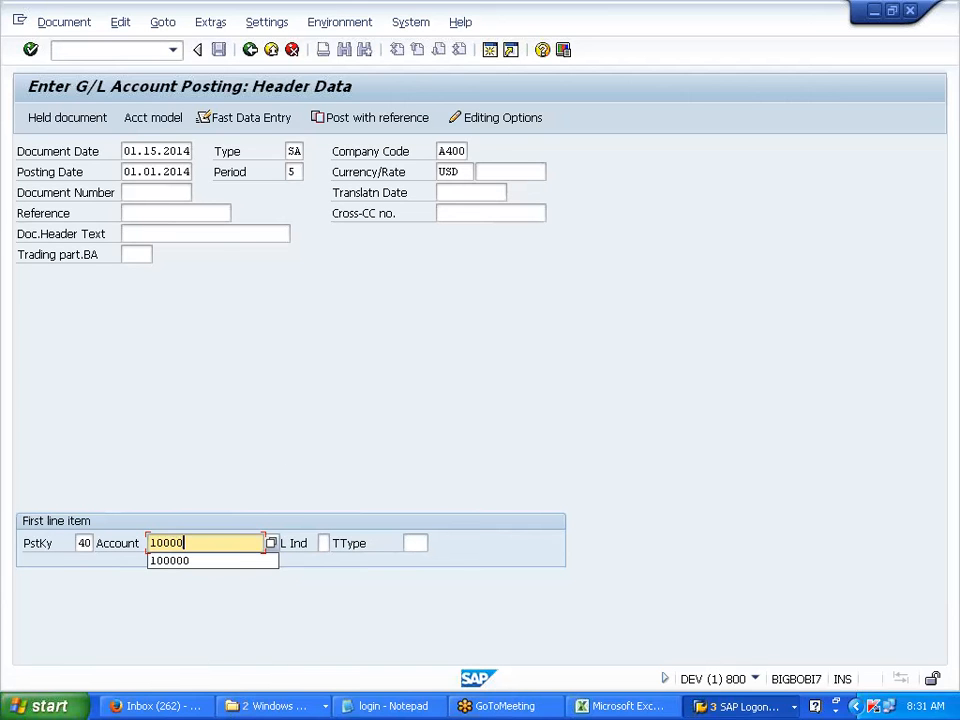
key("BackSpace")
key("BackSpace")
key("BackSpace")
key("BackSpace")
key("BackSpace")
left_click(199, 576)
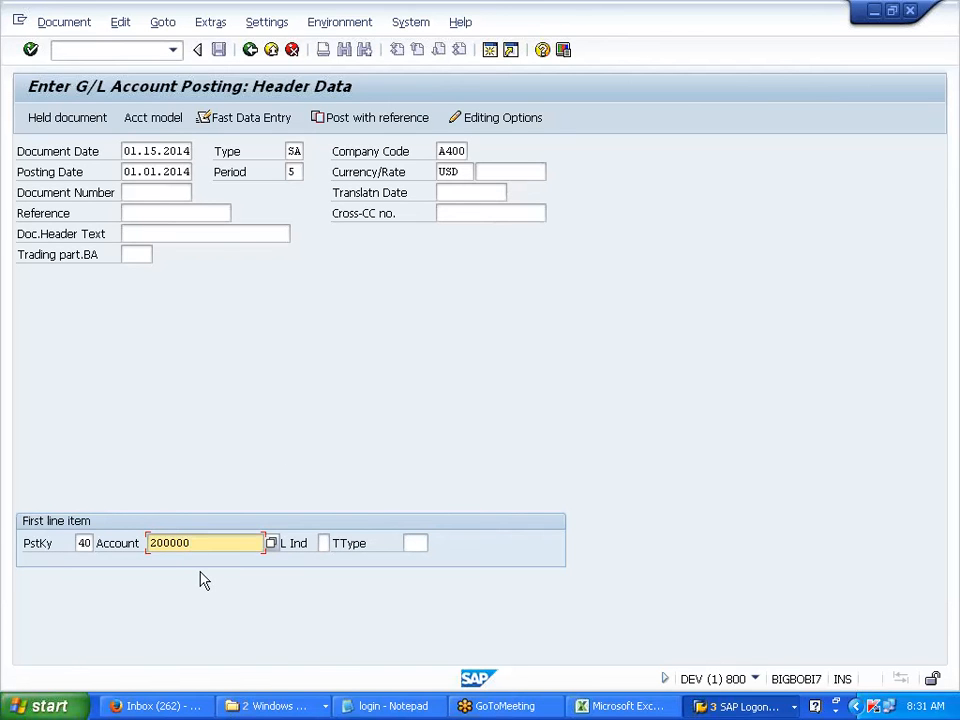
key("Return")
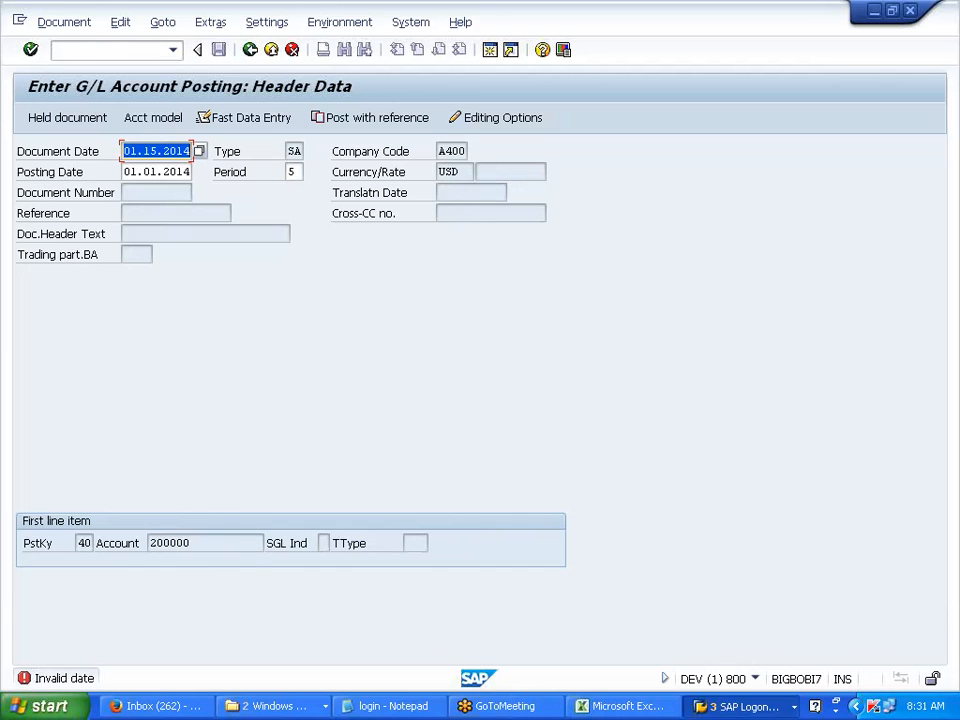
Correct the document date to 15012014 in day-month-year order and submit the header.
left_click(158, 151)
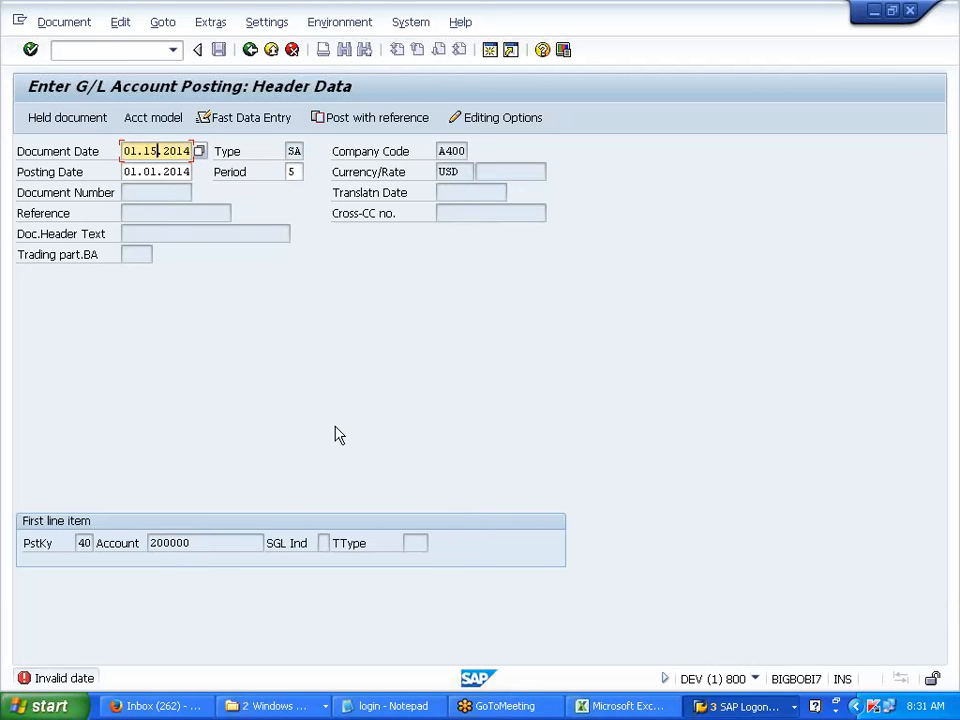
key("BackSpace")
key("BackSpace")
key("BackSpace")
key("BackSpace")
key("BackSpace")
type("1501")
key("Delete")
key("Return")
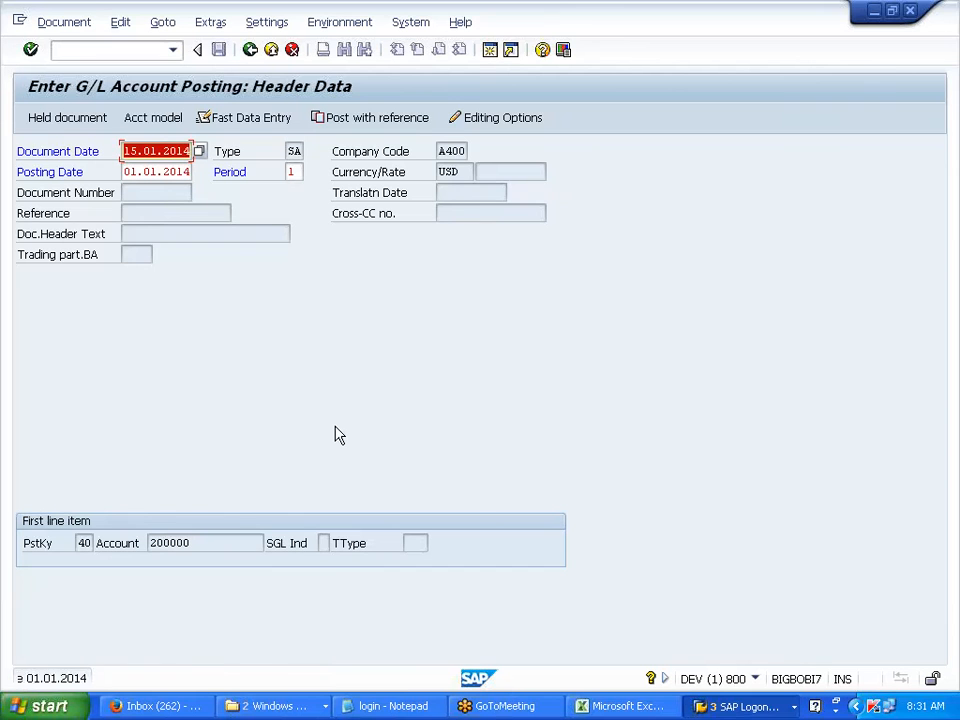
Examine the default date format options and output device in the own user profile, keeping DD.MM.YYYY, and leave the profile.
left_click(411, 24)
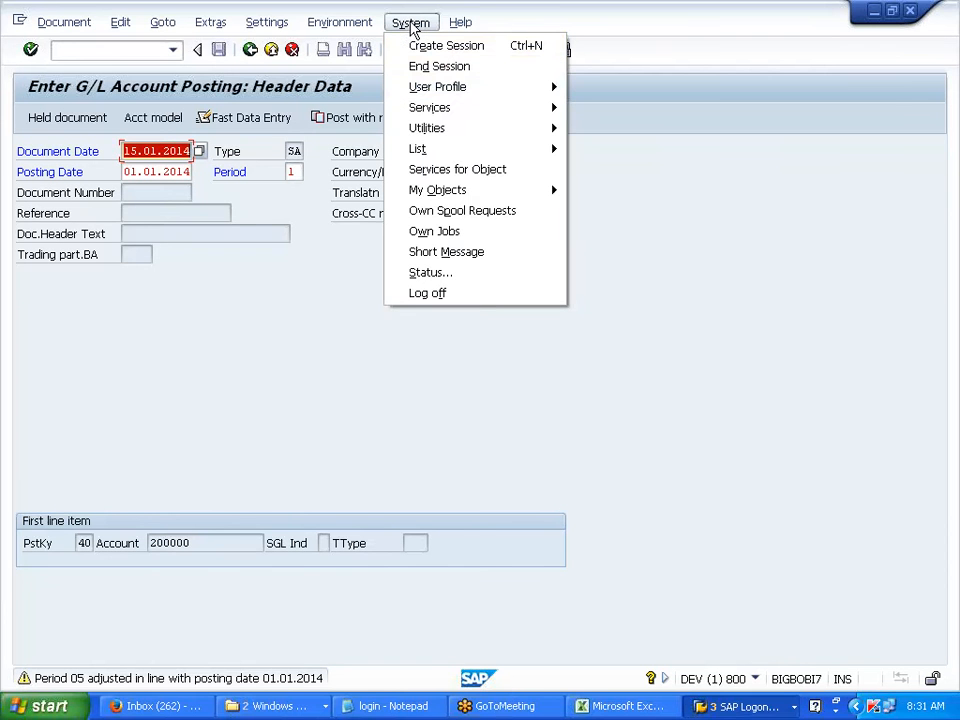
mouse_move(456, 92)
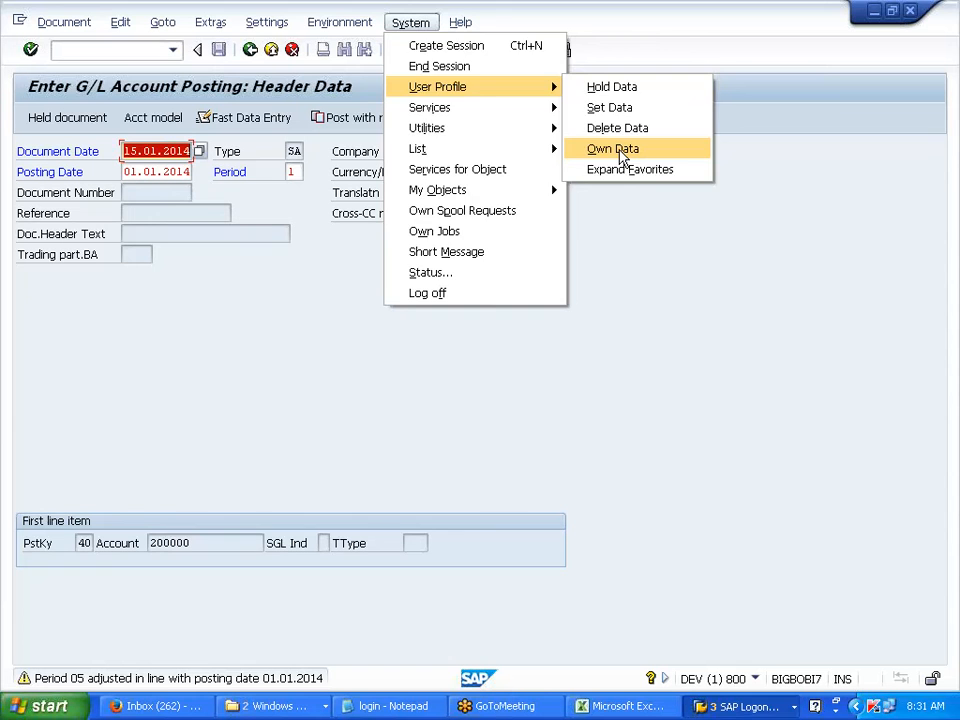
left_click(613, 149)
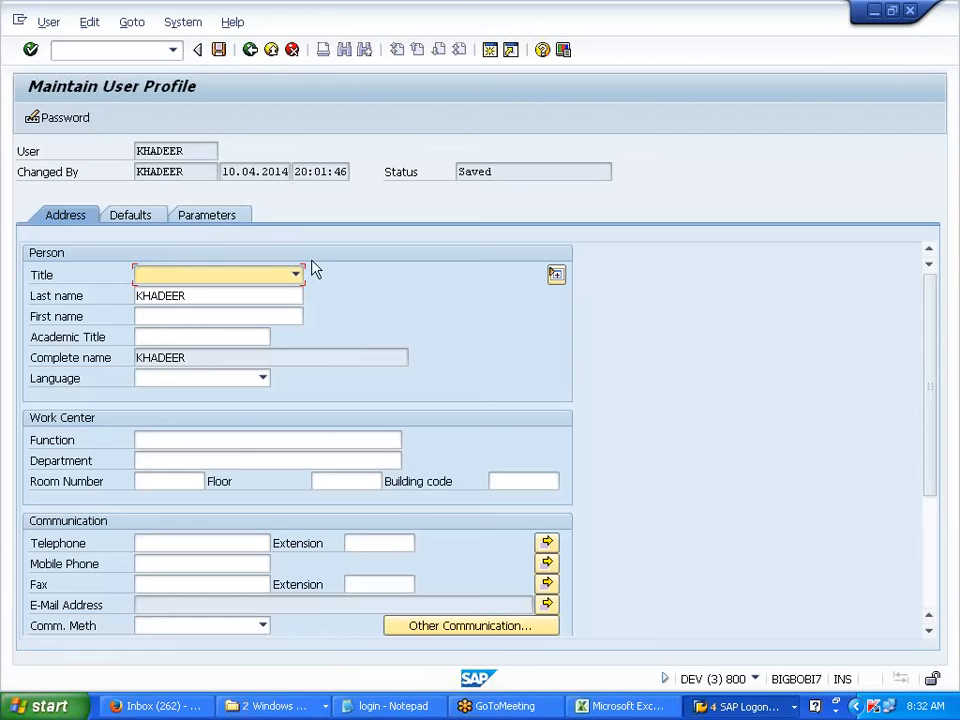
left_click(207, 222)
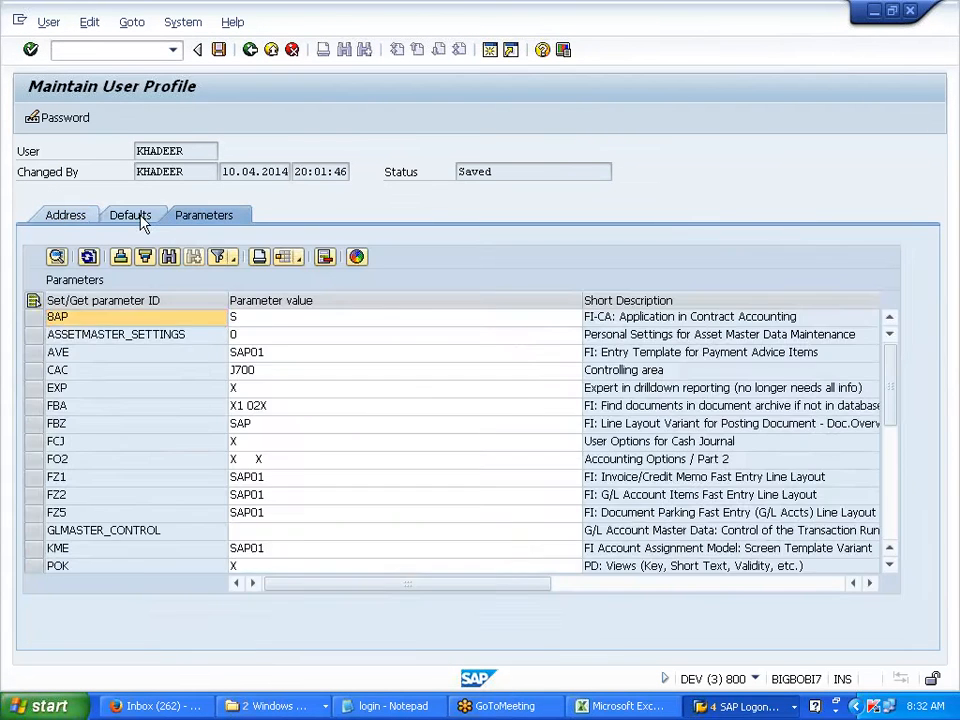
left_click(140, 220)
left_click(421, 316)
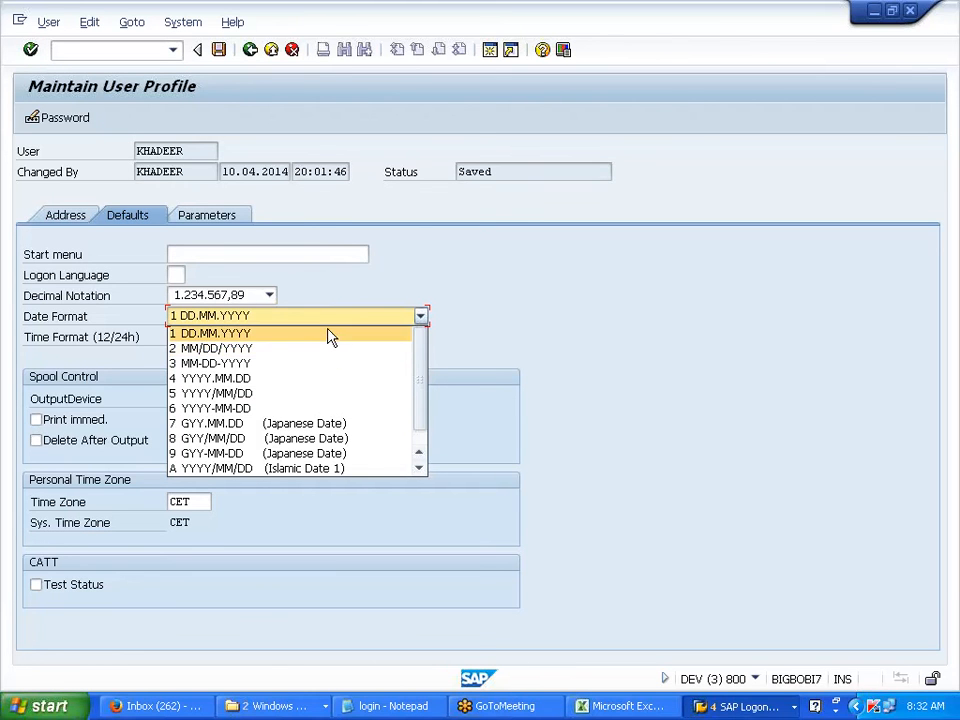
left_click(328, 334)
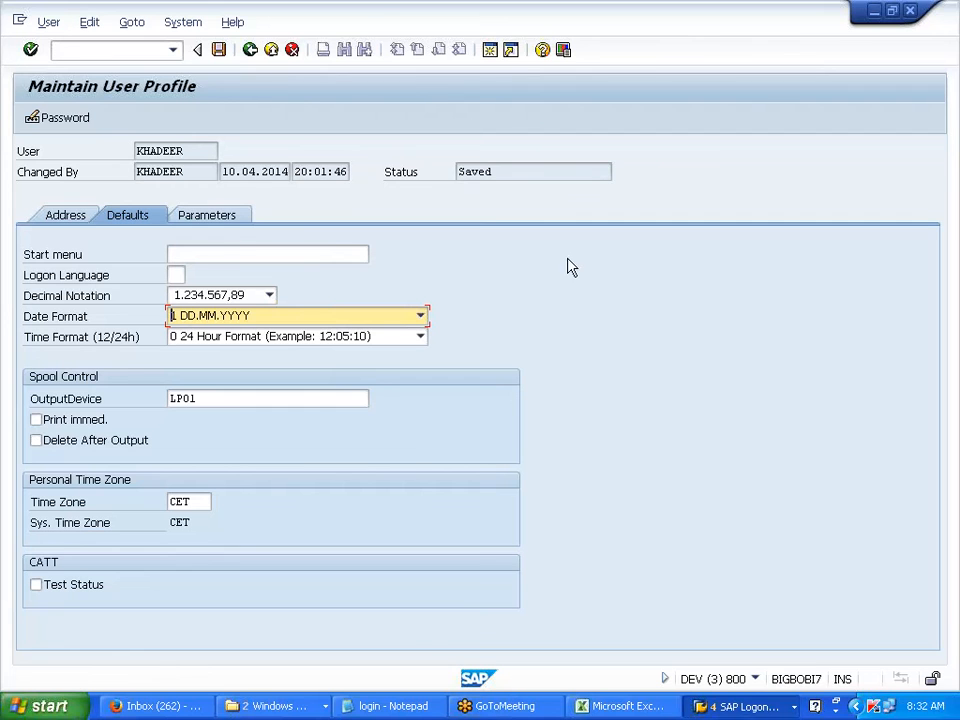
left_click_drag(32, 400, 137, 410)
left_click(135, 408)
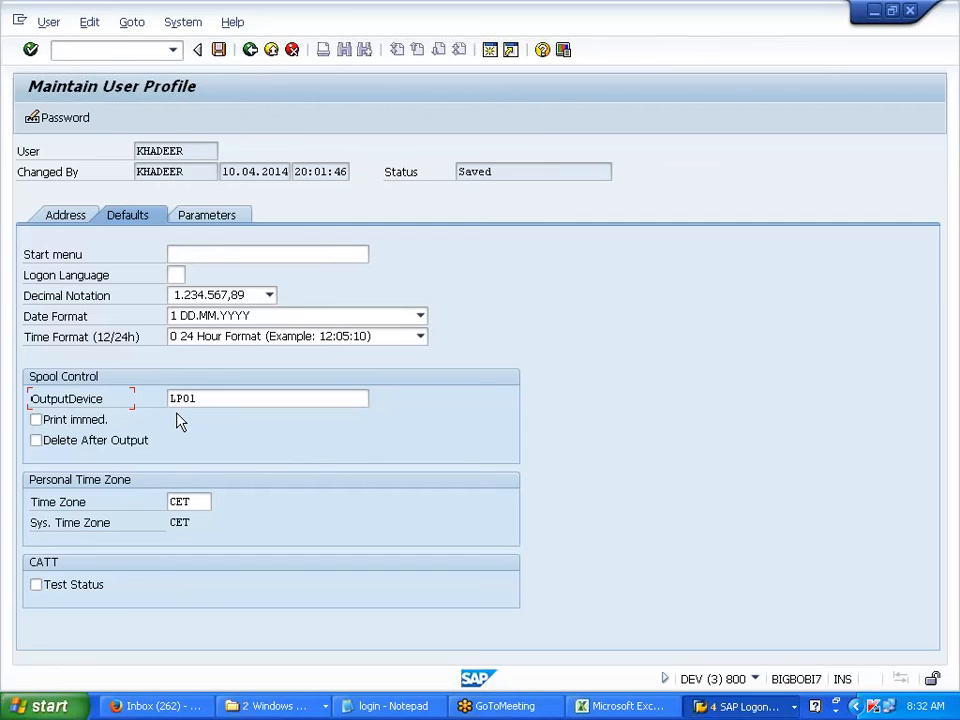
left_click(251, 50)
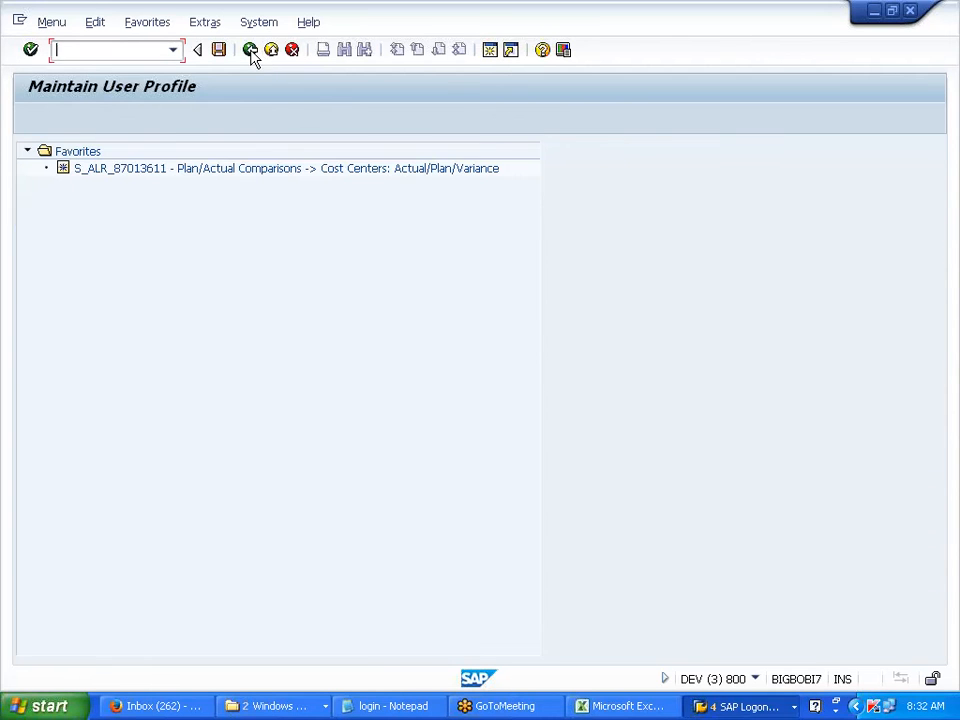
Start a new F-02 G/L posting with document date and posting date 01.01.2014.
left_click(173, 50)
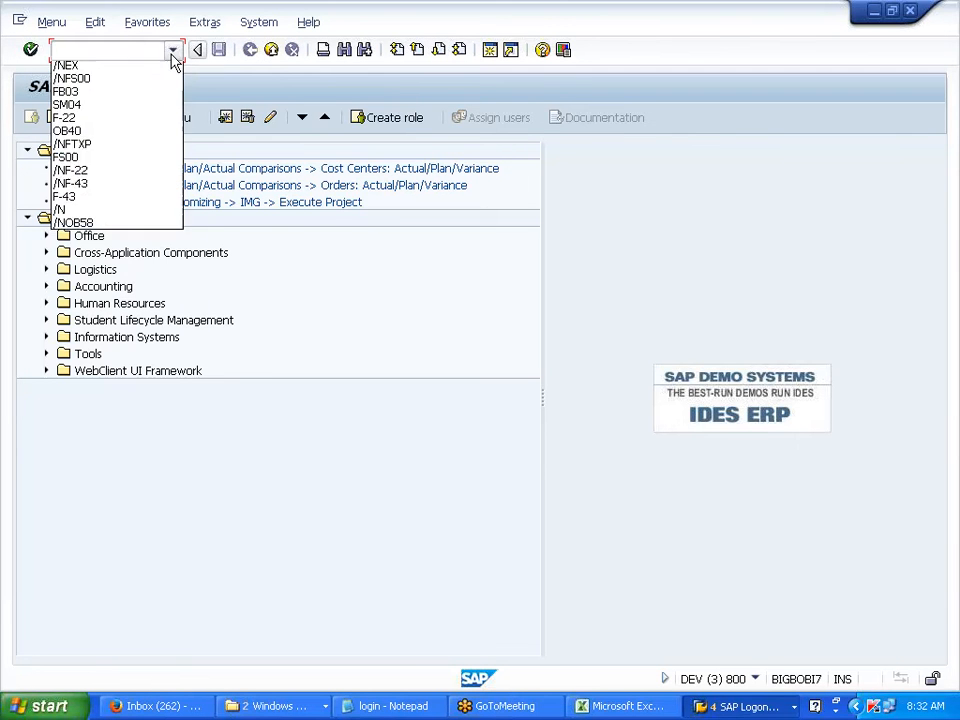
left_click(124, 68)
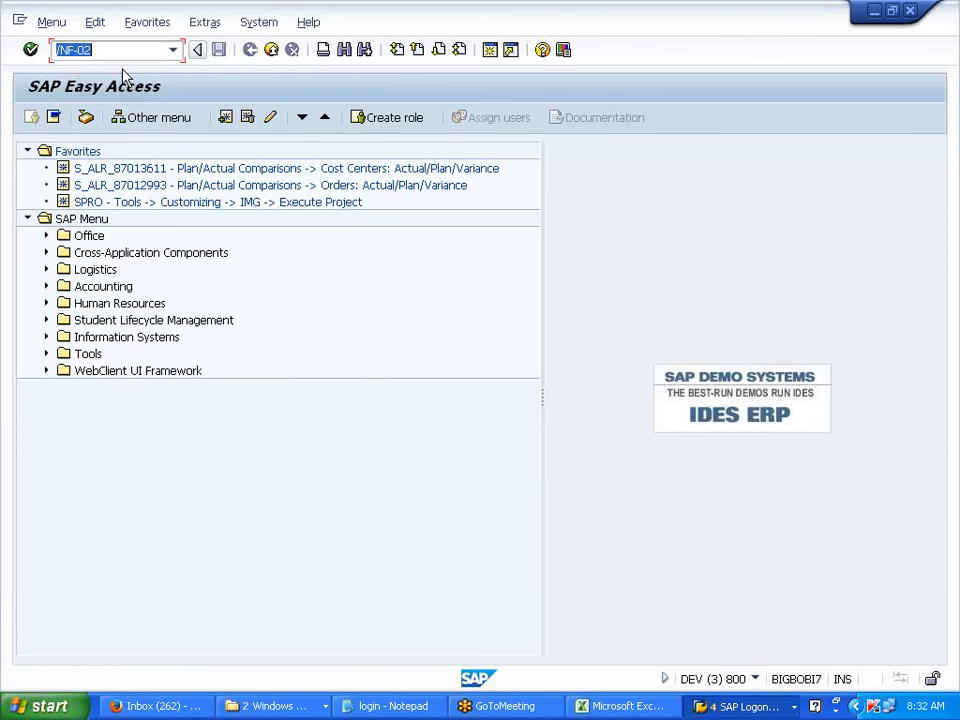
key("Return")
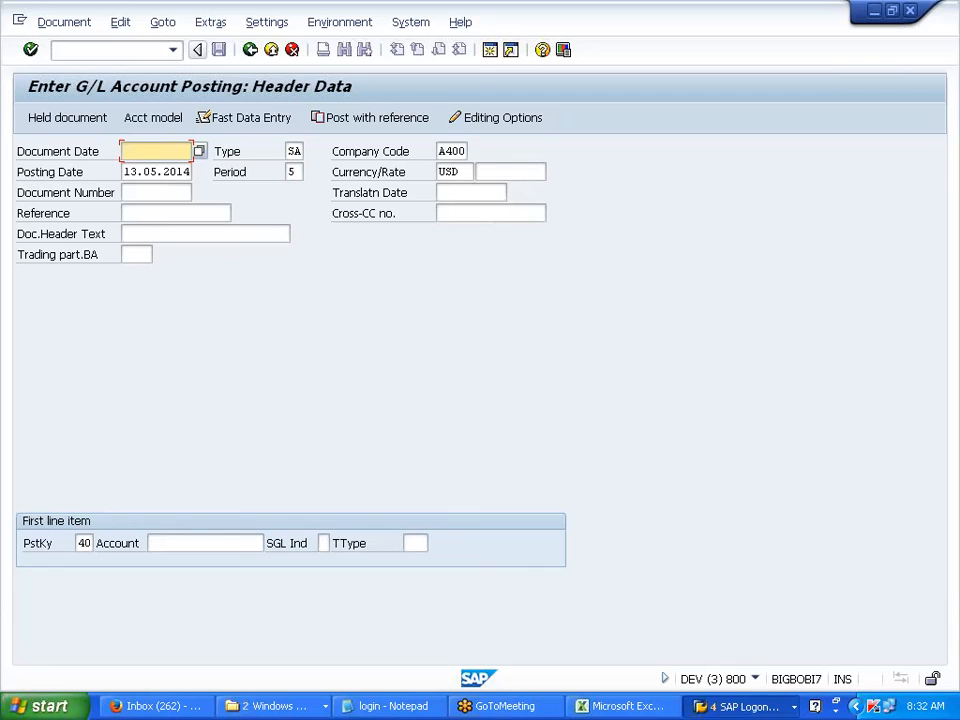
double_click(127, 151)
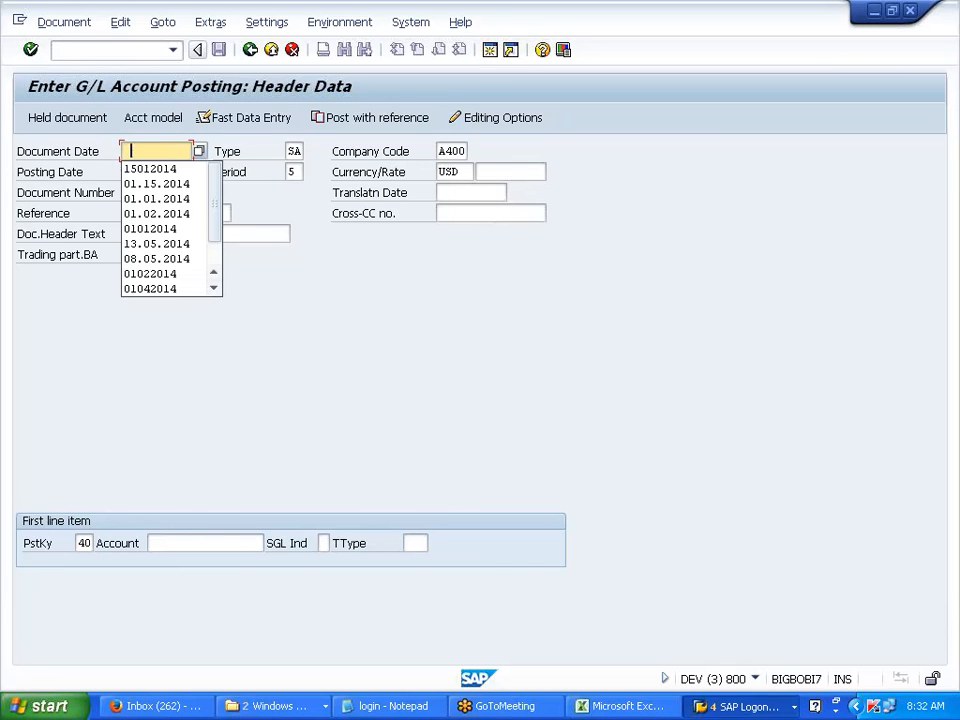
left_click(158, 200)
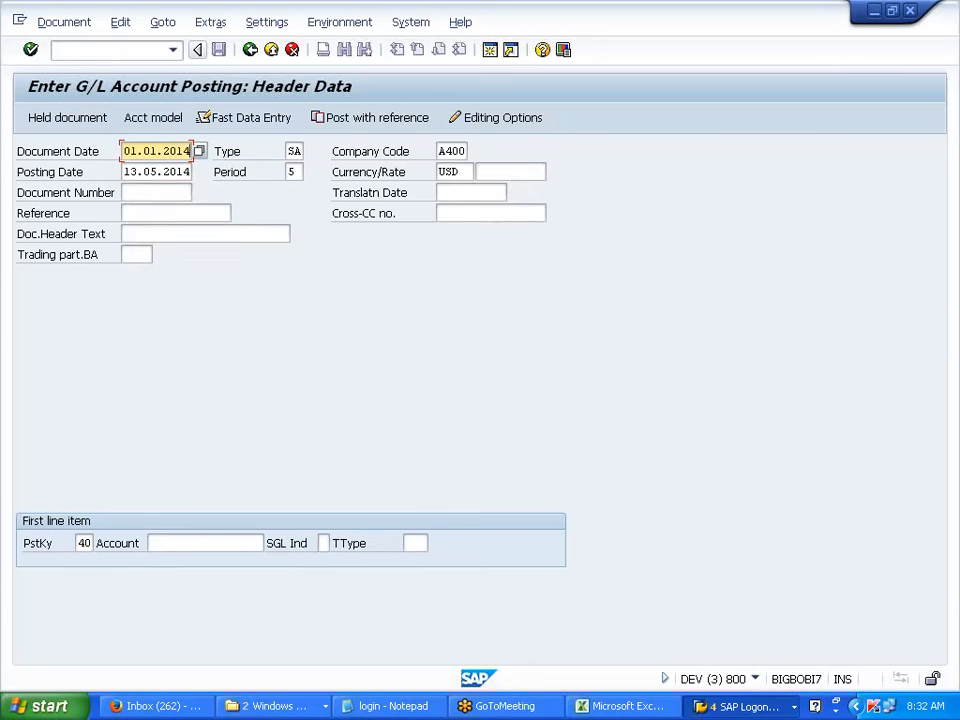
key("Tab")
key("Tab")
key("Delete")
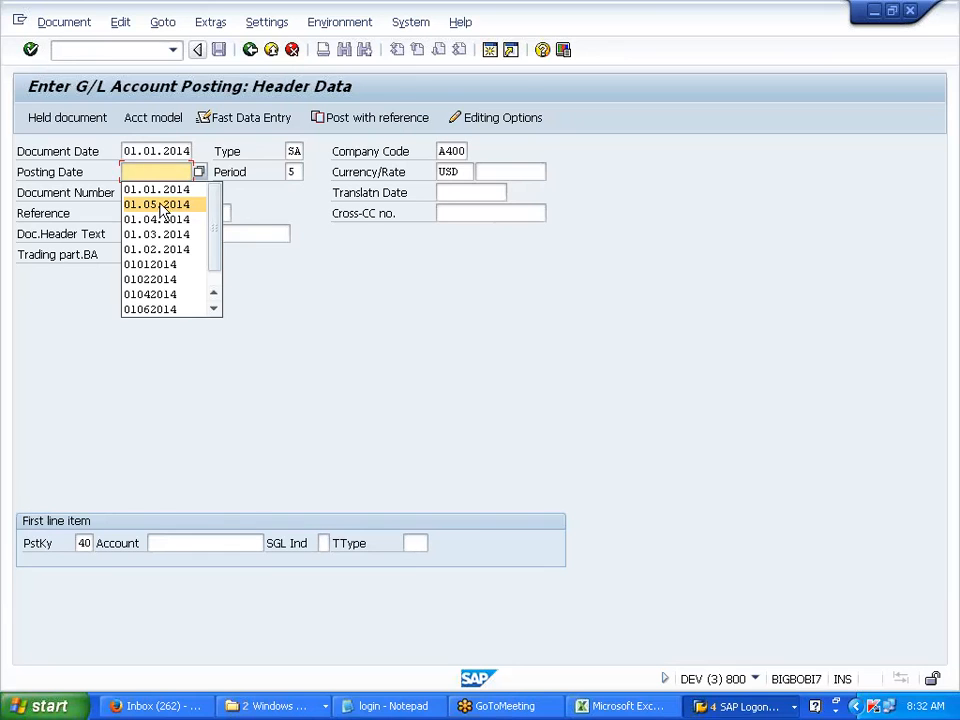
left_click(160, 190)
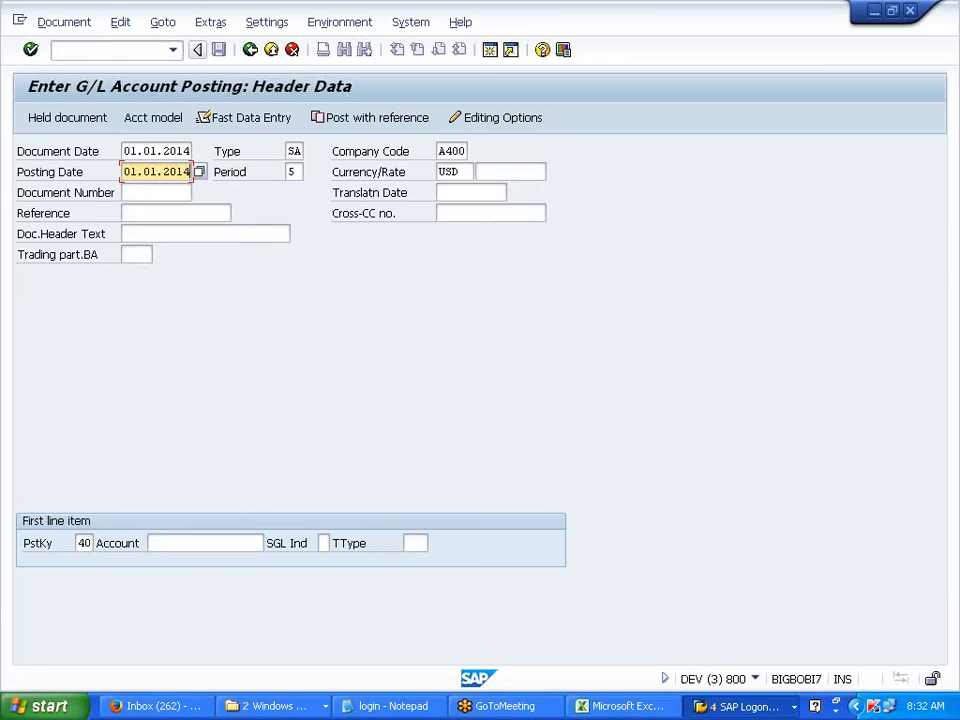
Enter account 200000 for the first debit item with posting key 40 and accept the header with its period adjustment.
left_click(190, 543)
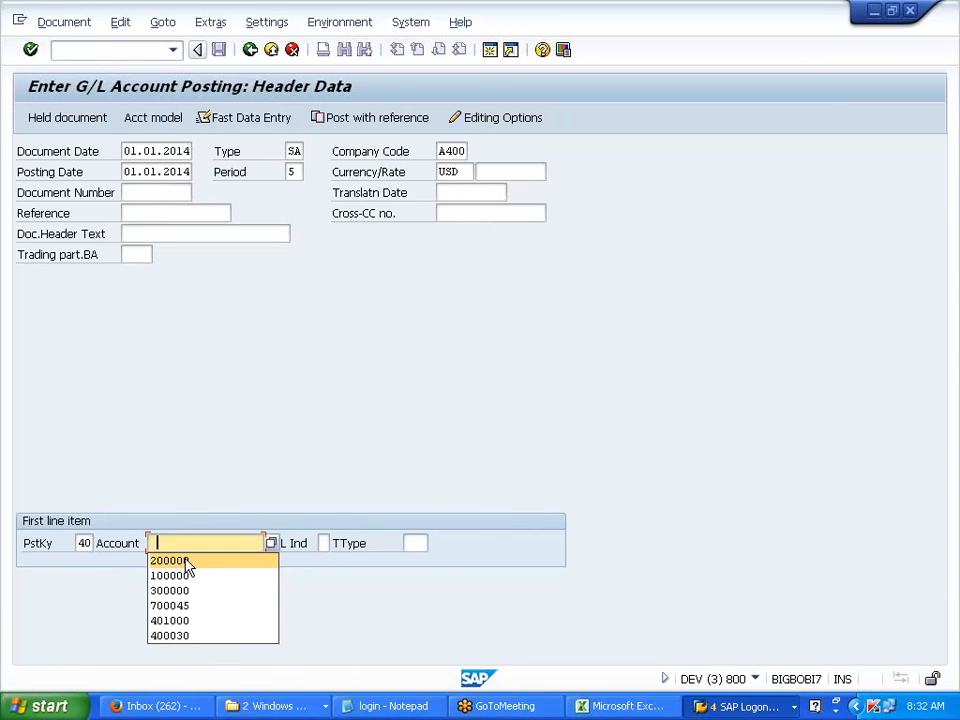
left_click(187, 566)
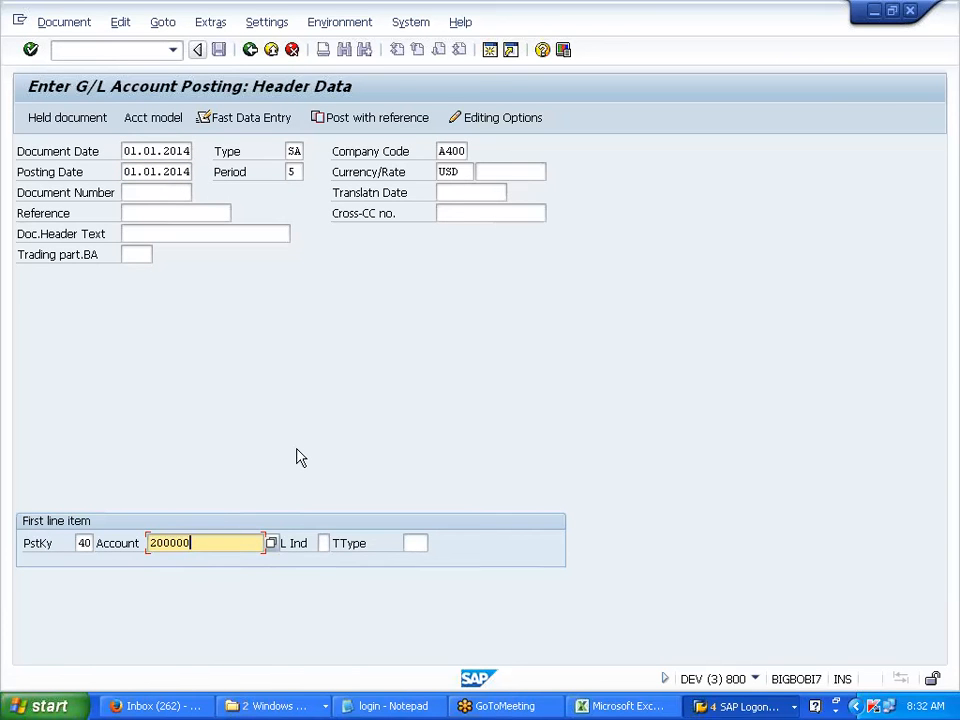
key("Return")
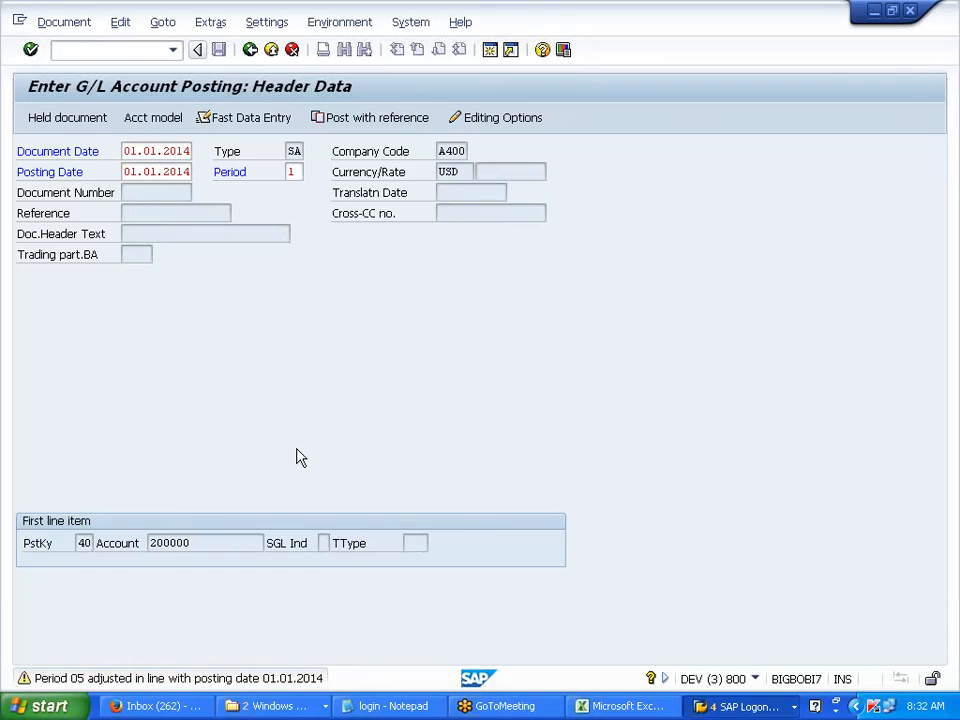
key("Return")
Fill the bank debit item with amount 8000000, value date 01012014 and text BEING SHARE CAPITAL BOUGHT INTO BUSINESS.
left_click(160, 234)
left_click(205, 268)
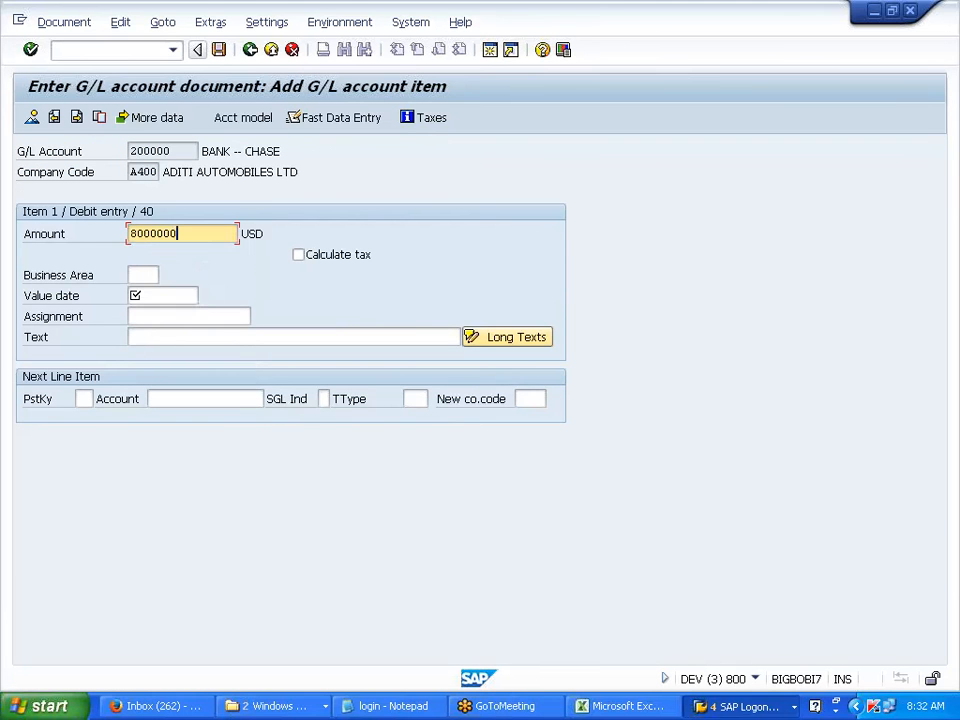
left_click(160, 296)
left_click(155, 313)
left_click(170, 337)
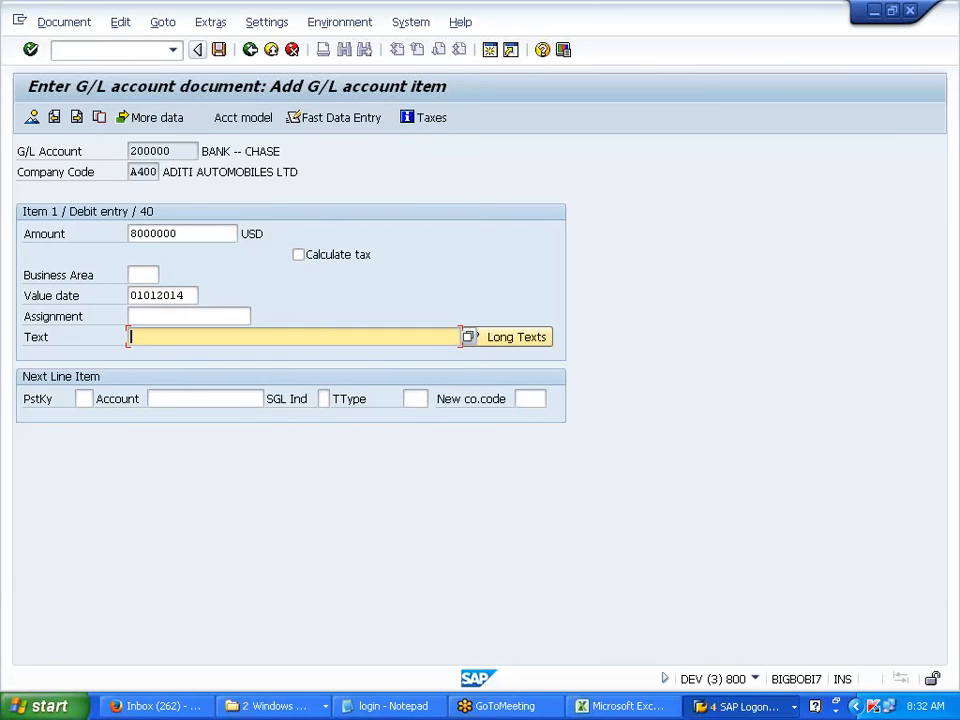
left_click(170, 369)
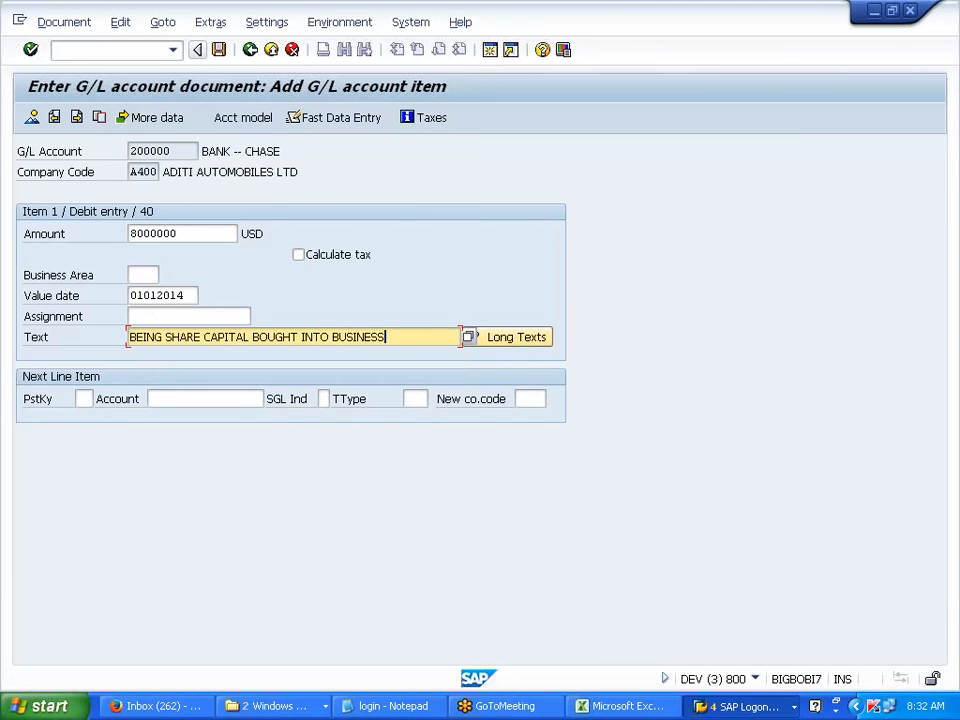
Add a share capital credit line item with posting key 50 and account 100000.
left_click(84, 398)
left_click(90, 431)
left_click(160, 398)
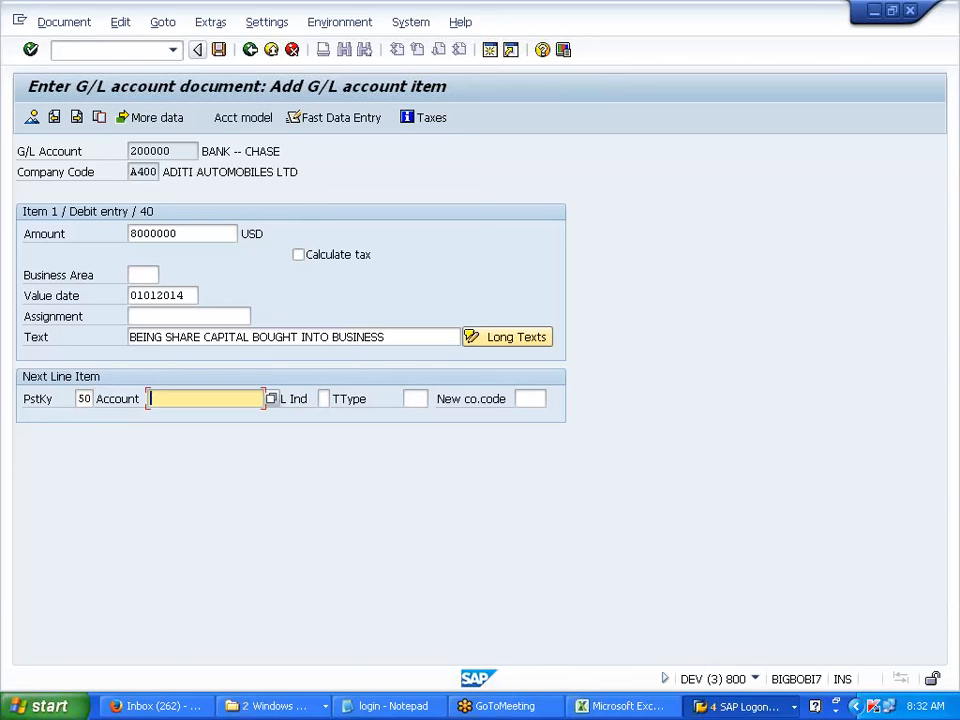
left_click(183, 431)
key("Return")
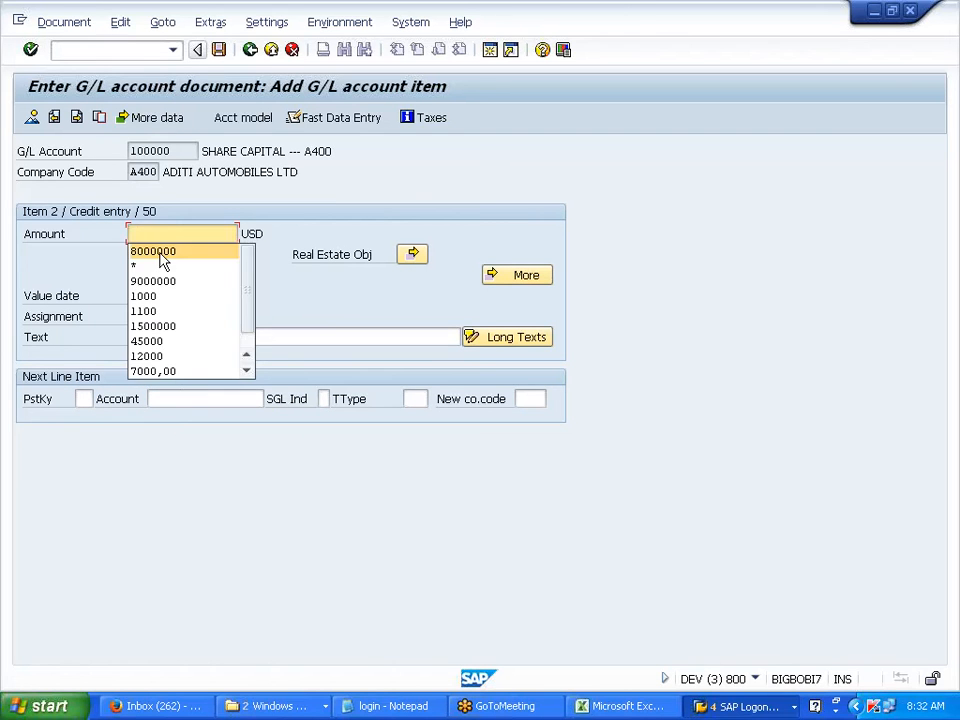
Complete the share capital credit item with amount 8000000, value date 01012014 and text BEING SHARE CAPITAL BOUGHT INTO BUSINESS.
left_click(152, 251)
left_click(150, 295)
left_click(140, 313)
left_click(135, 337)
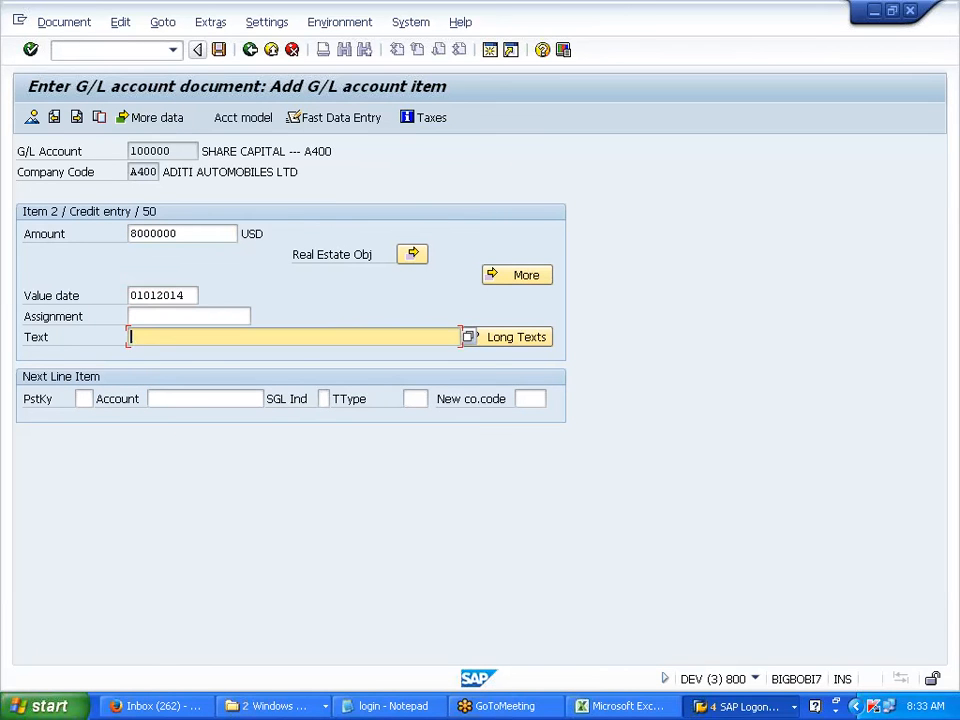
left_click(161, 354)
key("Return")
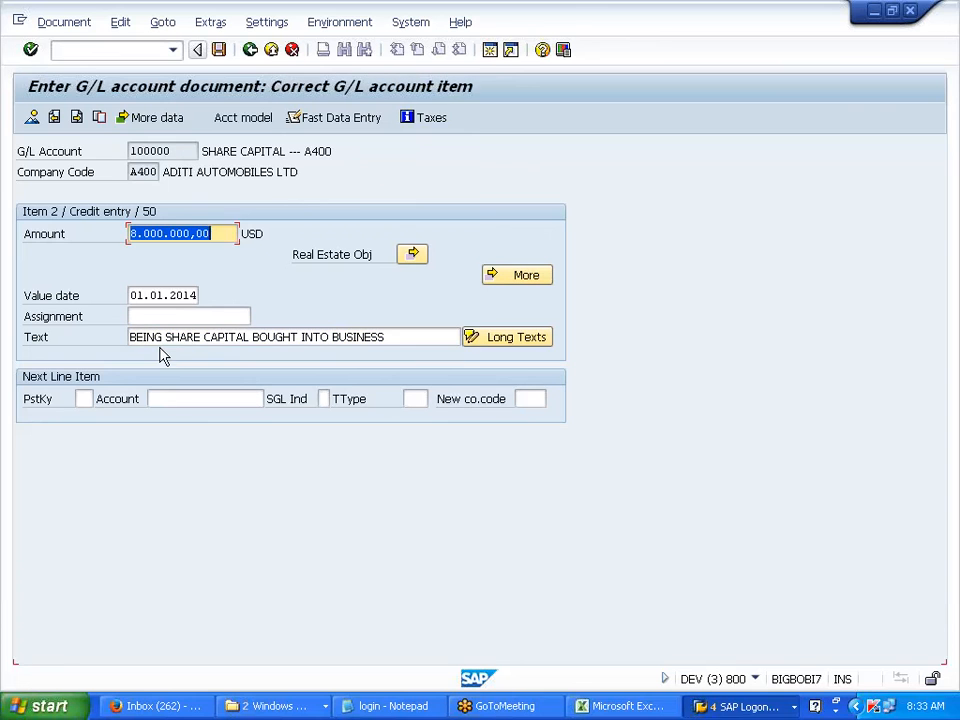
Simulate the share capital document, try to post it, and open the details of the posting error.
left_click(68, 24)
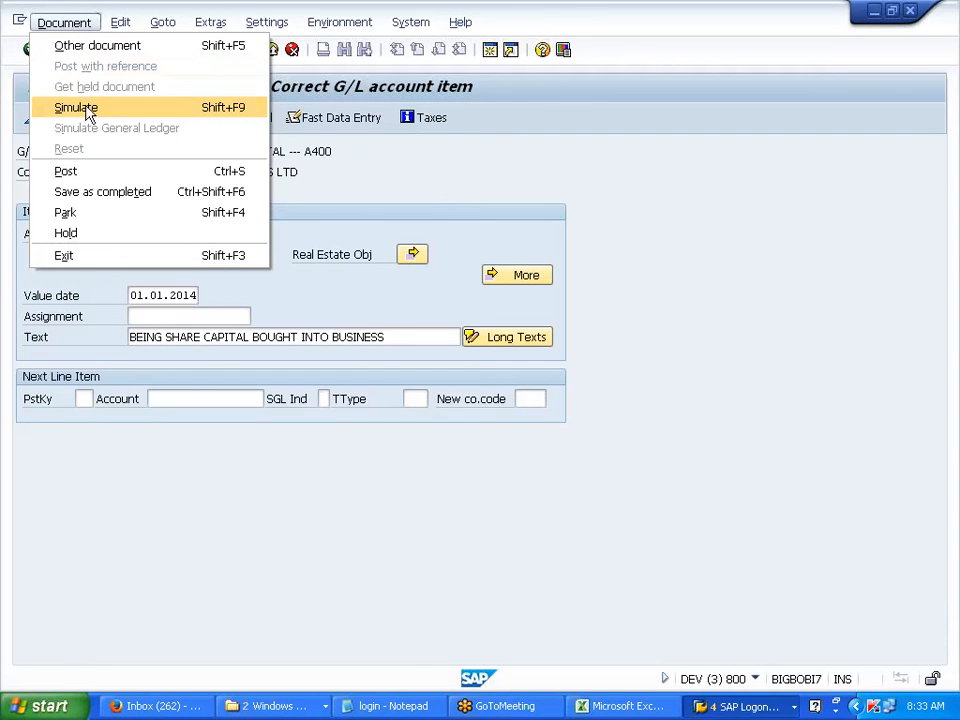
left_click(80, 107)
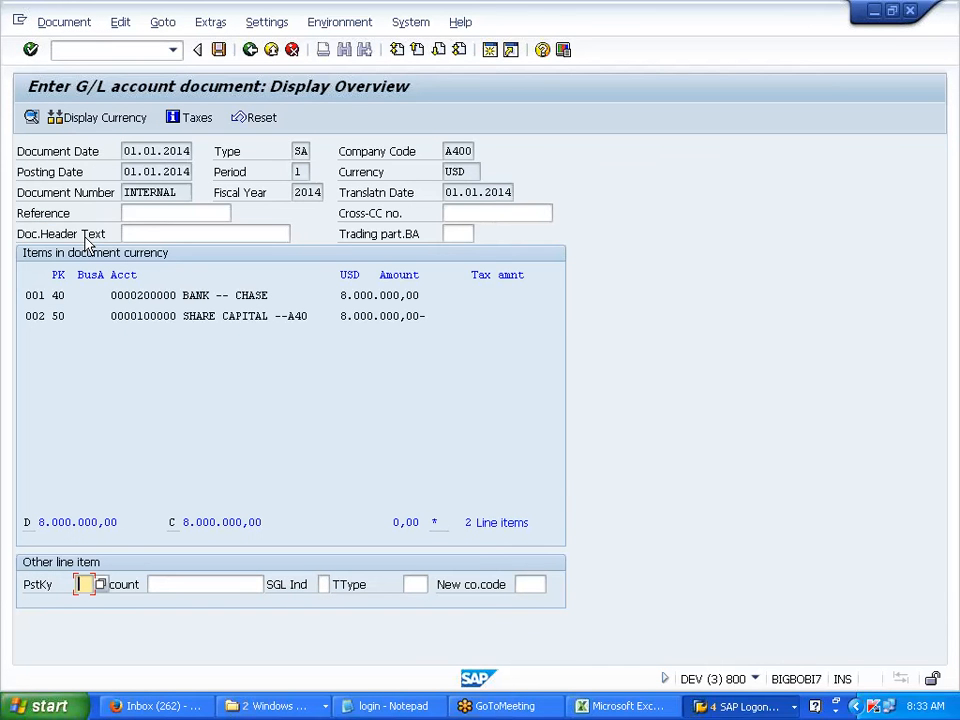
left_click(219, 50)
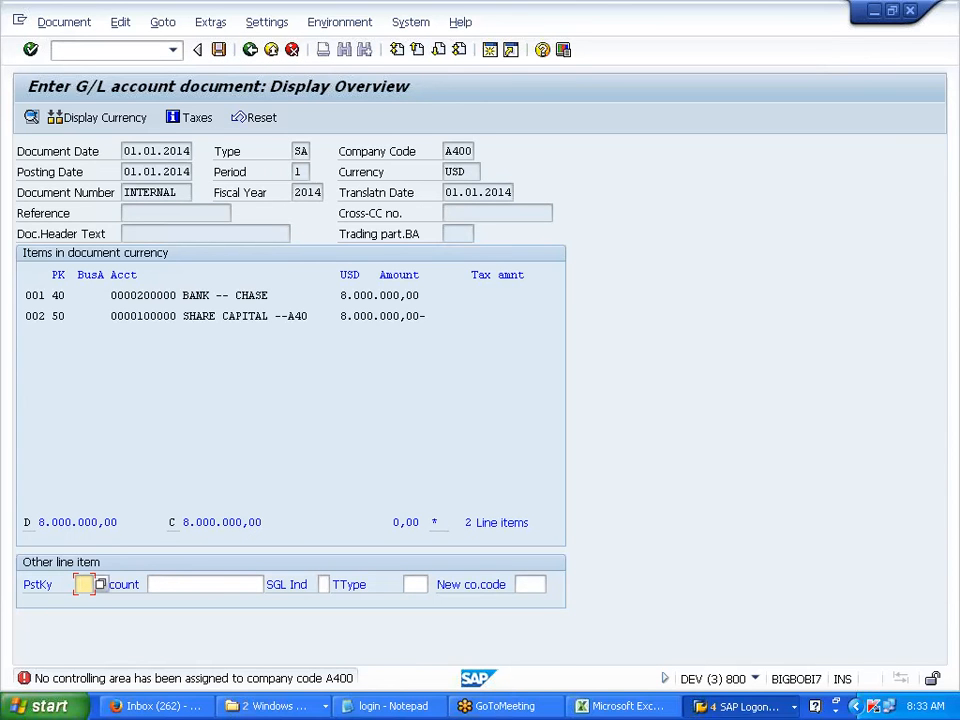
left_click(231, 679)
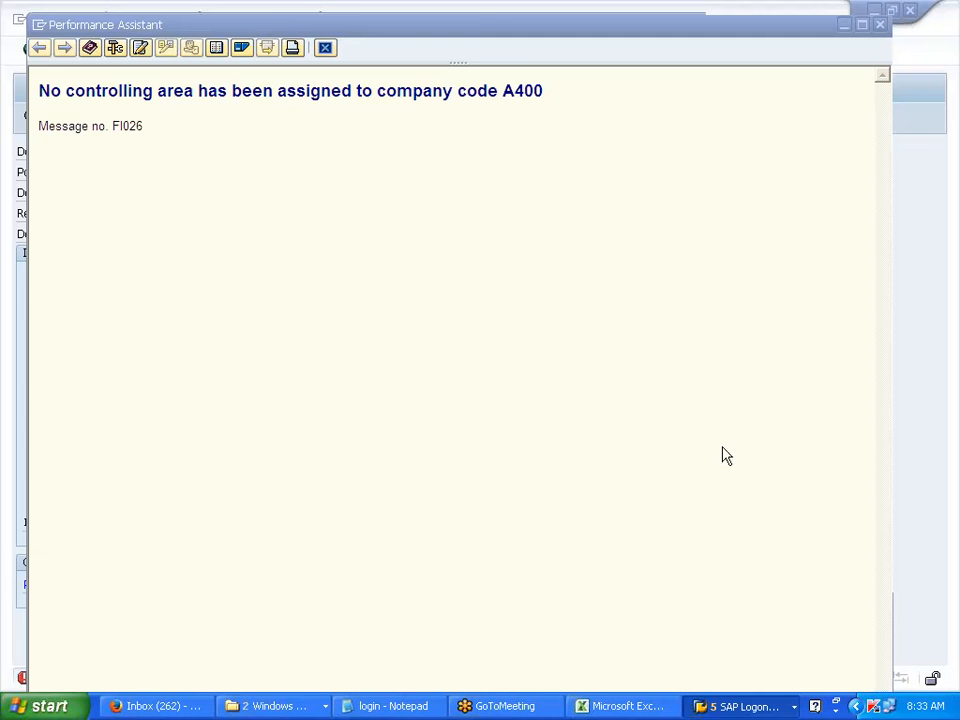
Switch to Gmail in Firefox and start a new message with the first recipient's copied e-mail address pasted in.
right_click(806, 443)
left_click(825, 466)
left_click(155, 706)
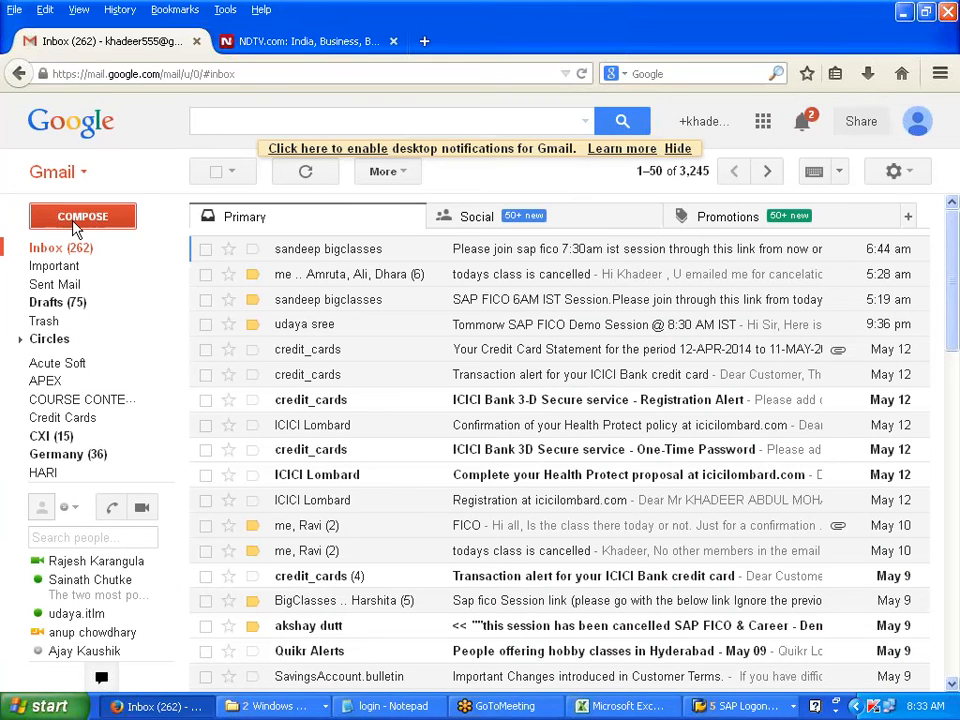
left_click(75, 222)
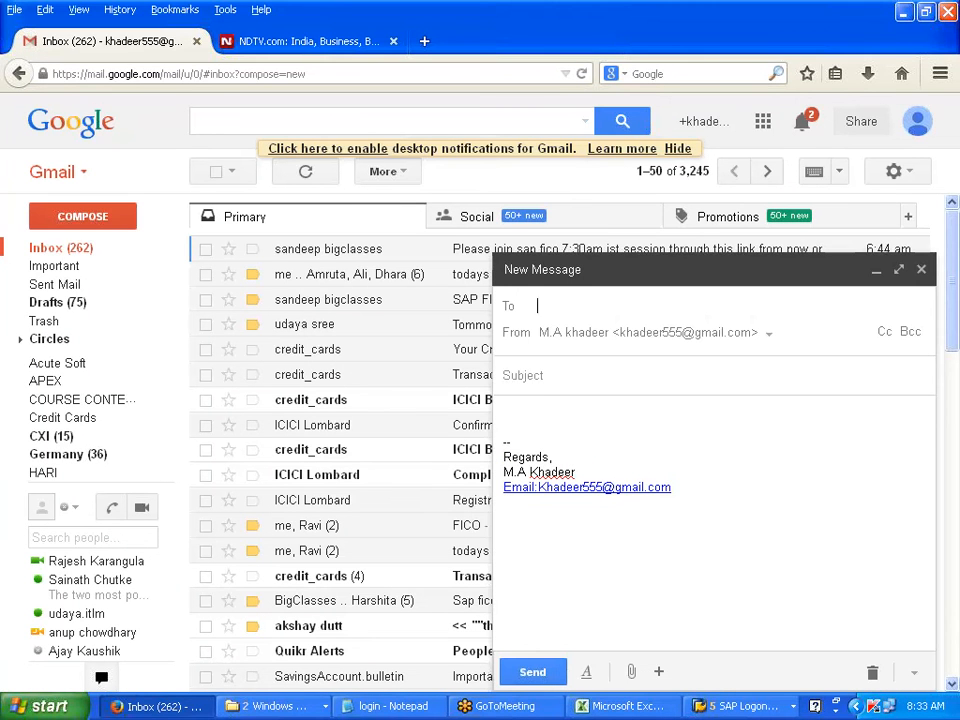
right_click(498, 306)
left_click(557, 369)
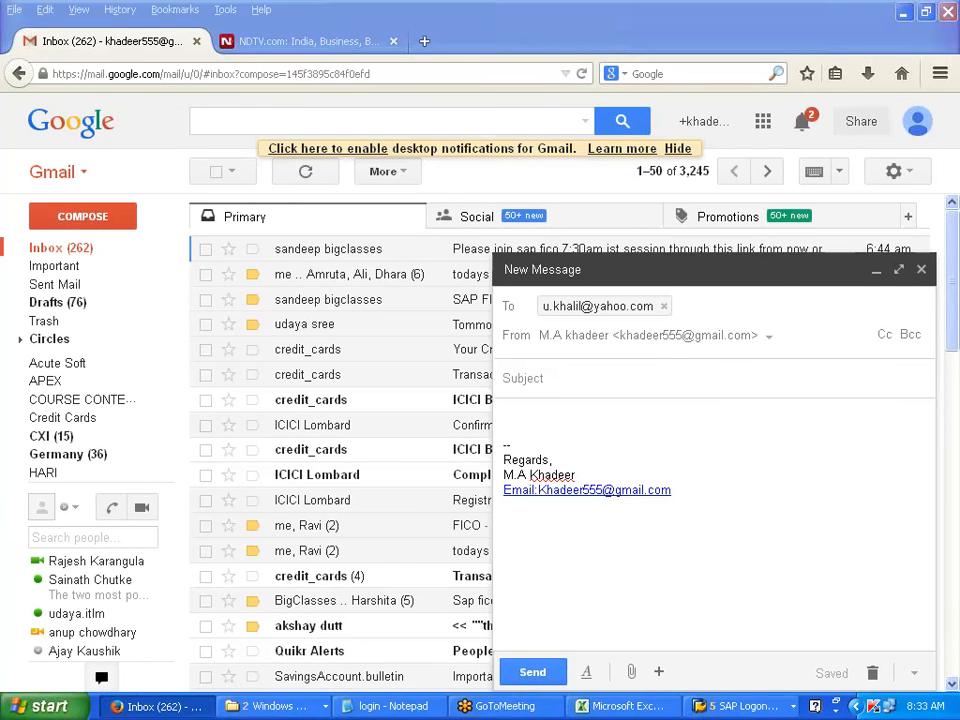
Add the second recipient to the message by searching AD and picking the matching contact.
left_click(643, 270)
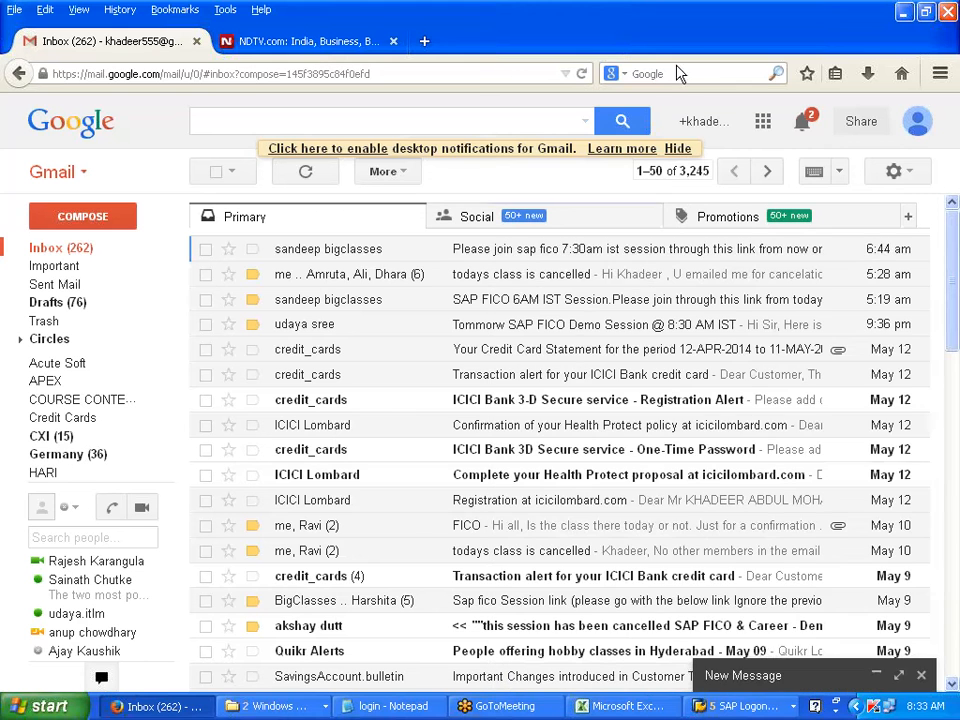
left_click(776, 676)
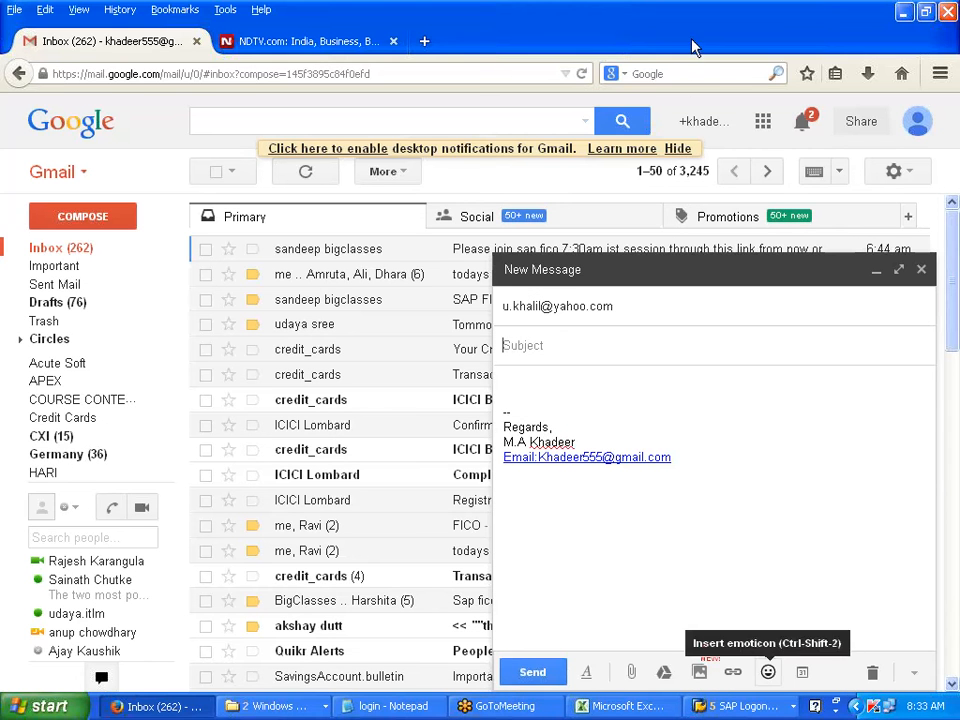
left_click(640, 306)
type("AD")
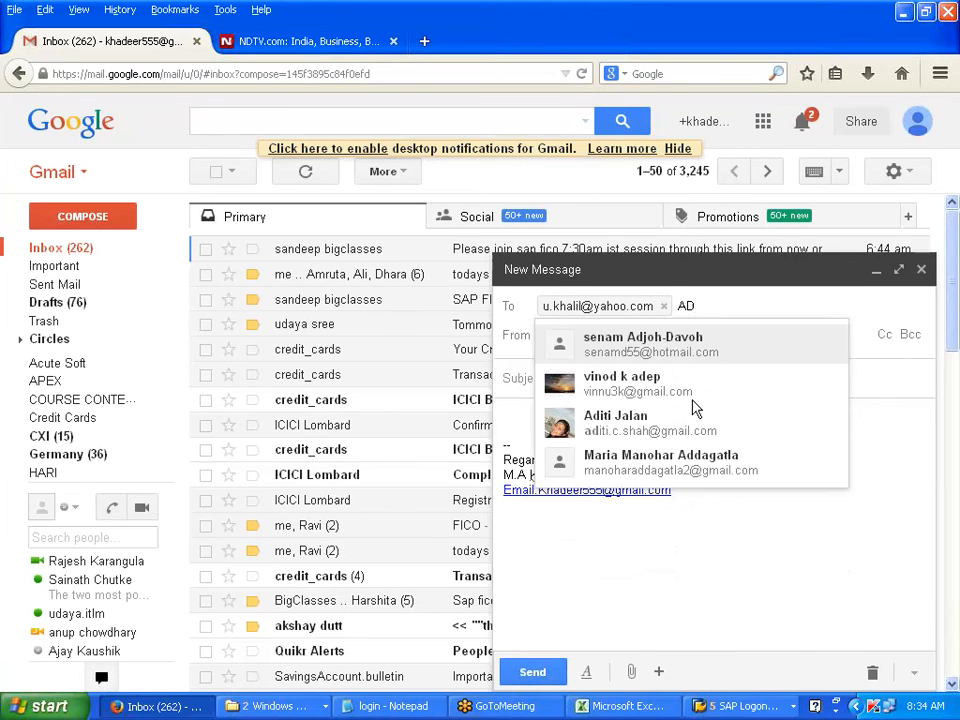
left_click(681, 427)
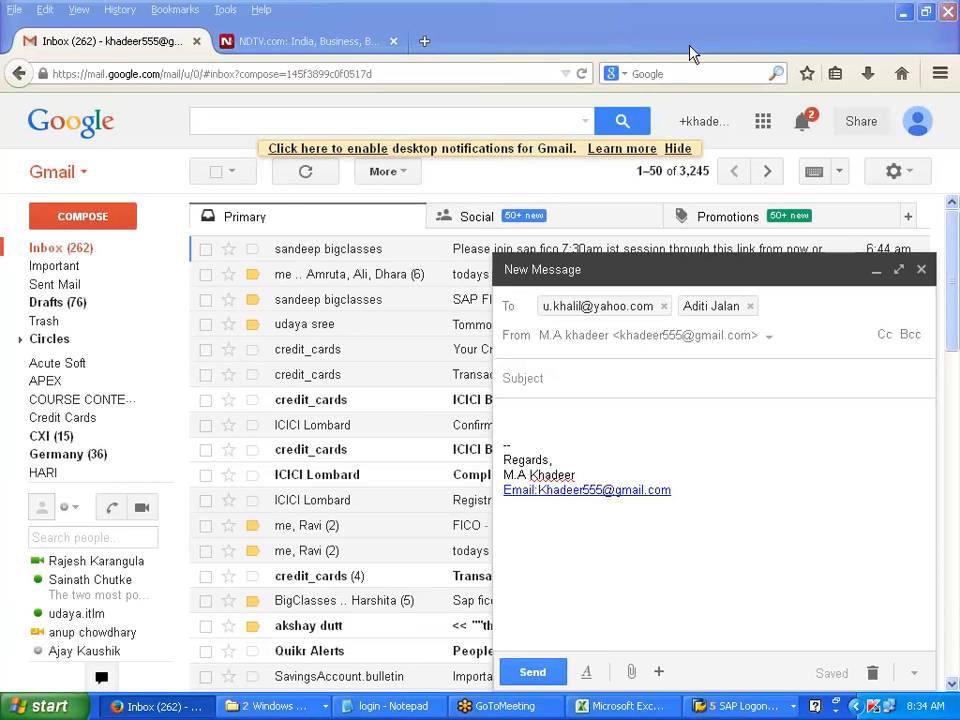
Add the third recipient's e-mail address and set the message subject to FICO.
left_click(828, 304)
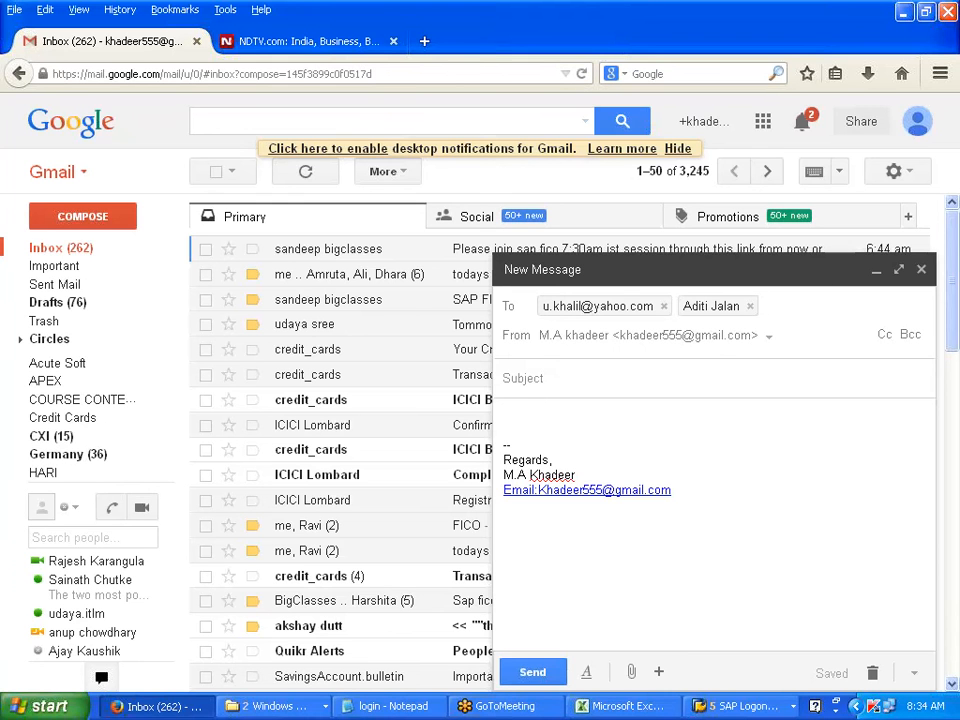
key("ctrl+v")
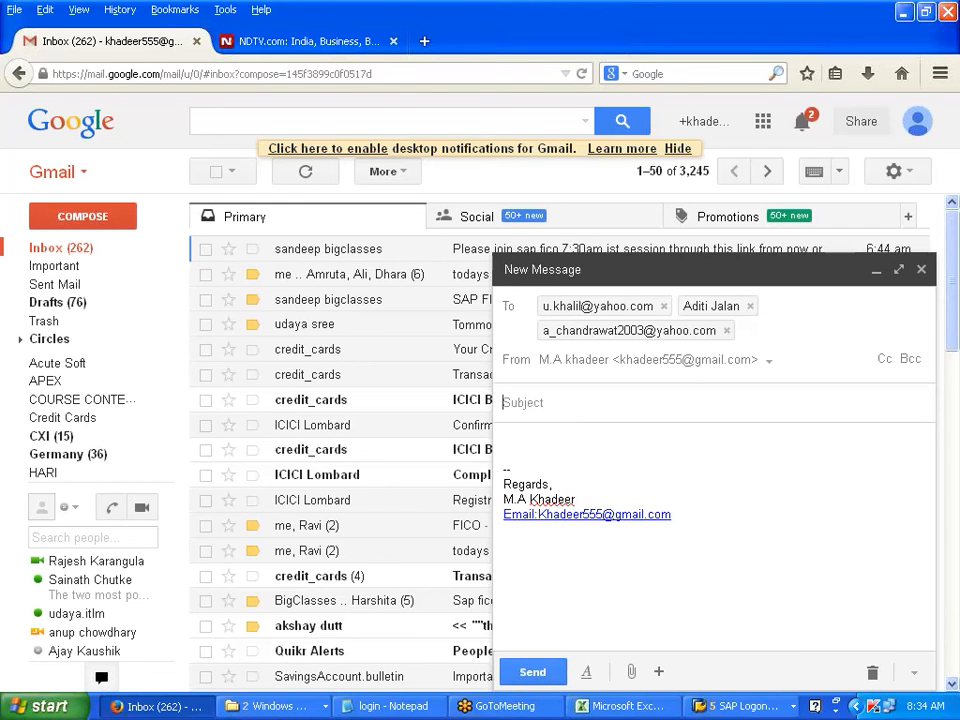
left_click(530, 400)
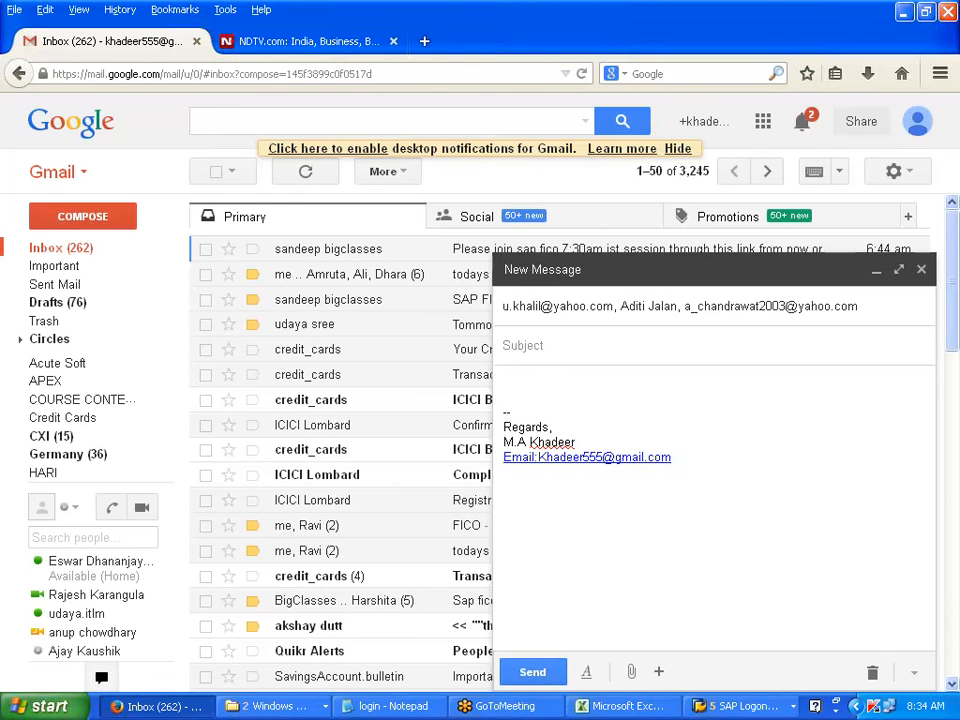
type("FICO")
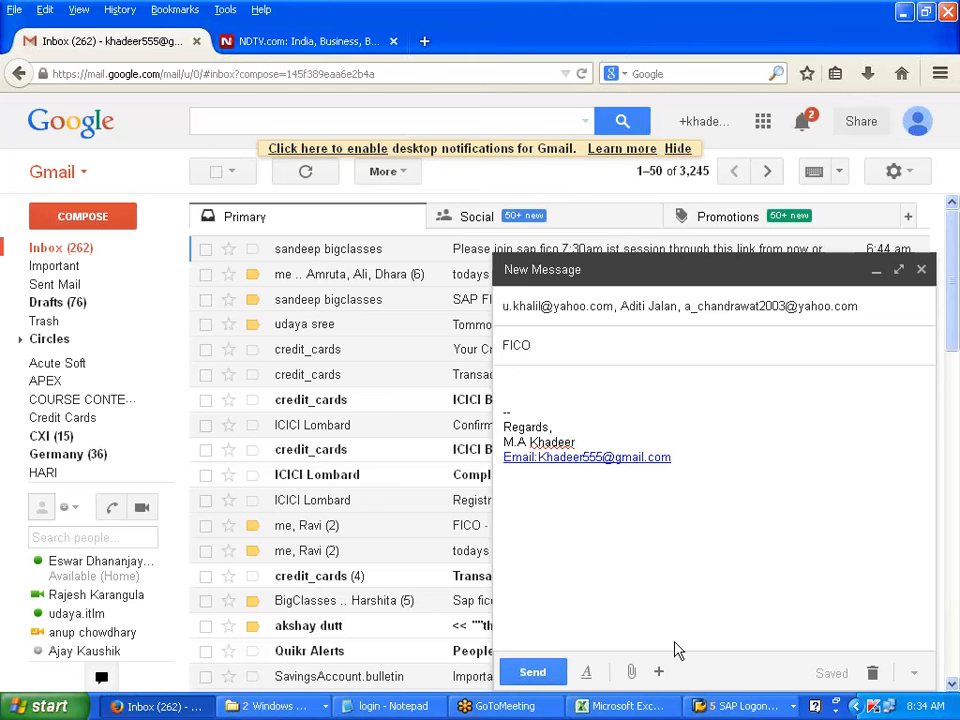
Return to SAP to close the error details, then bring up the ADITI workbook in Excel.
left_click(632, 673)
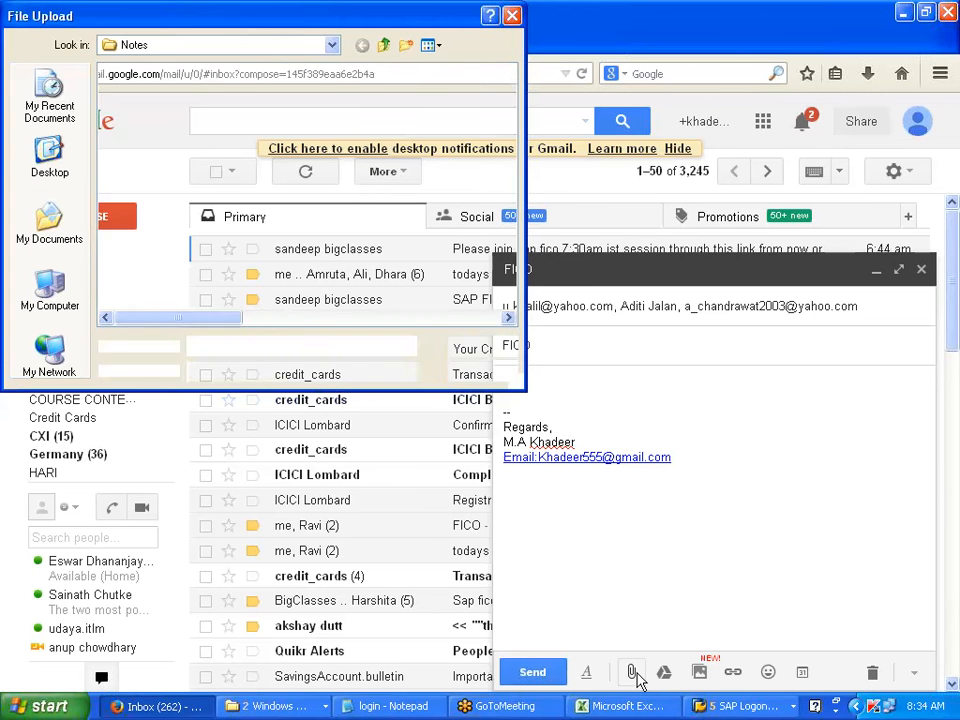
left_click(511, 16)
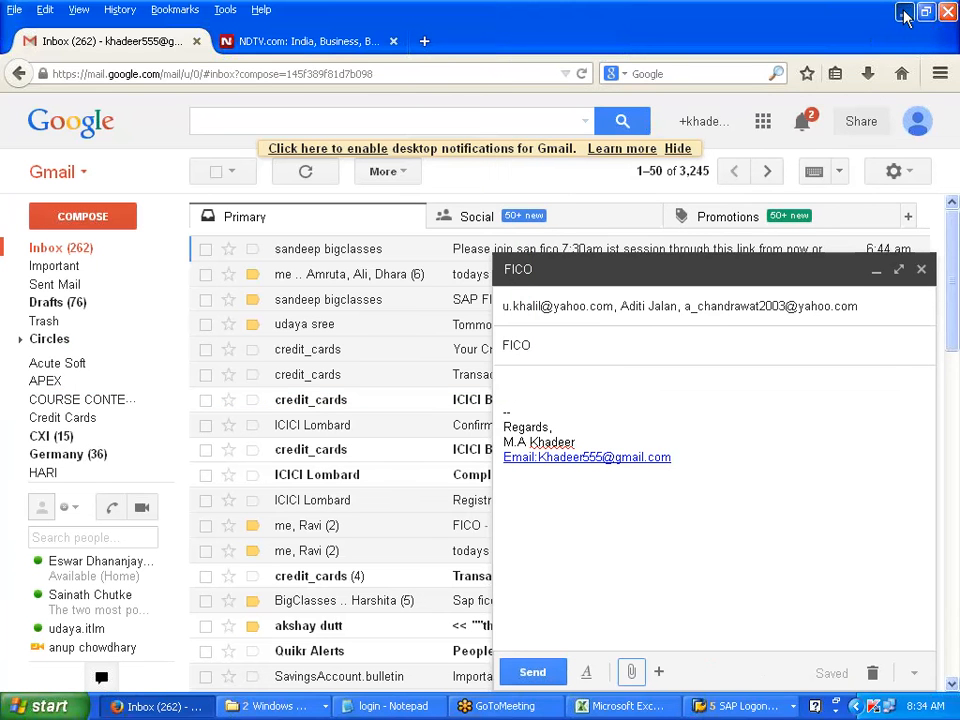
left_click(903, 15)
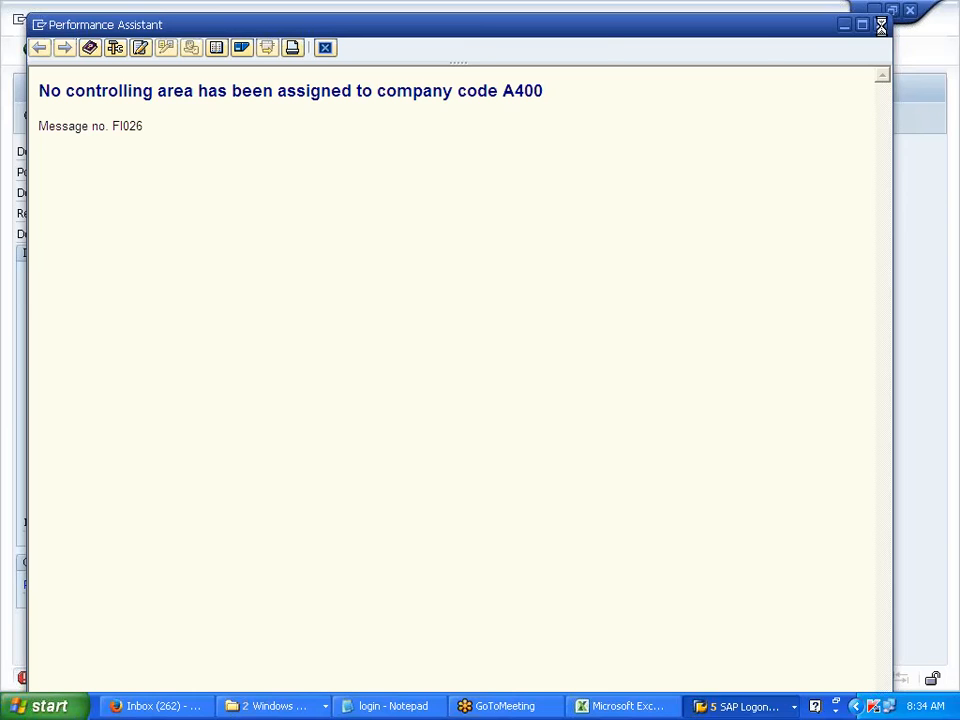
left_click(880, 25)
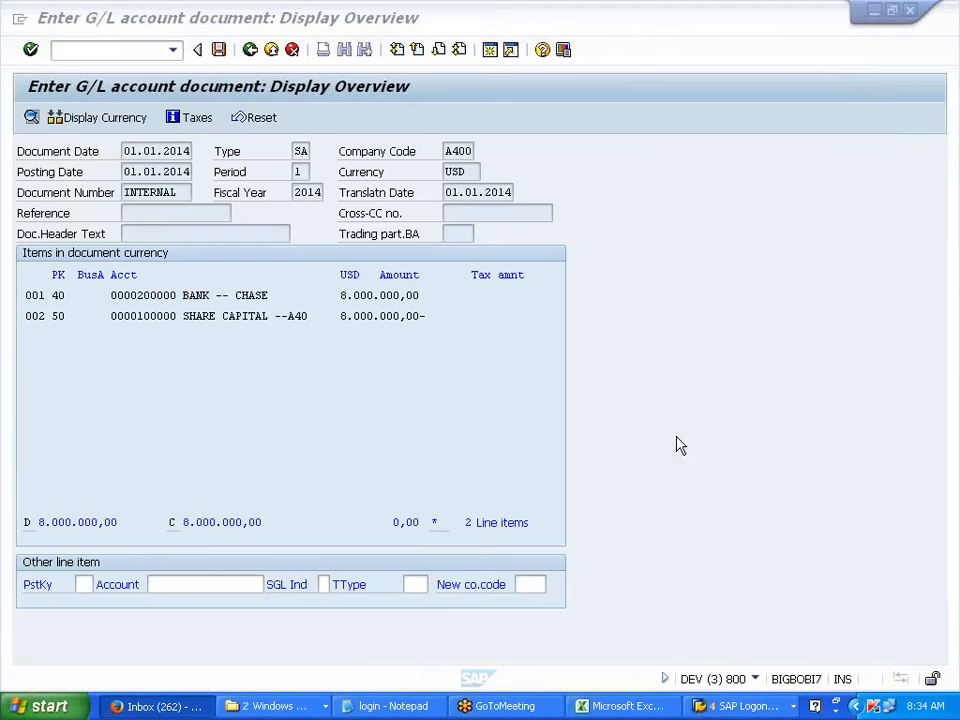
left_click(620, 706)
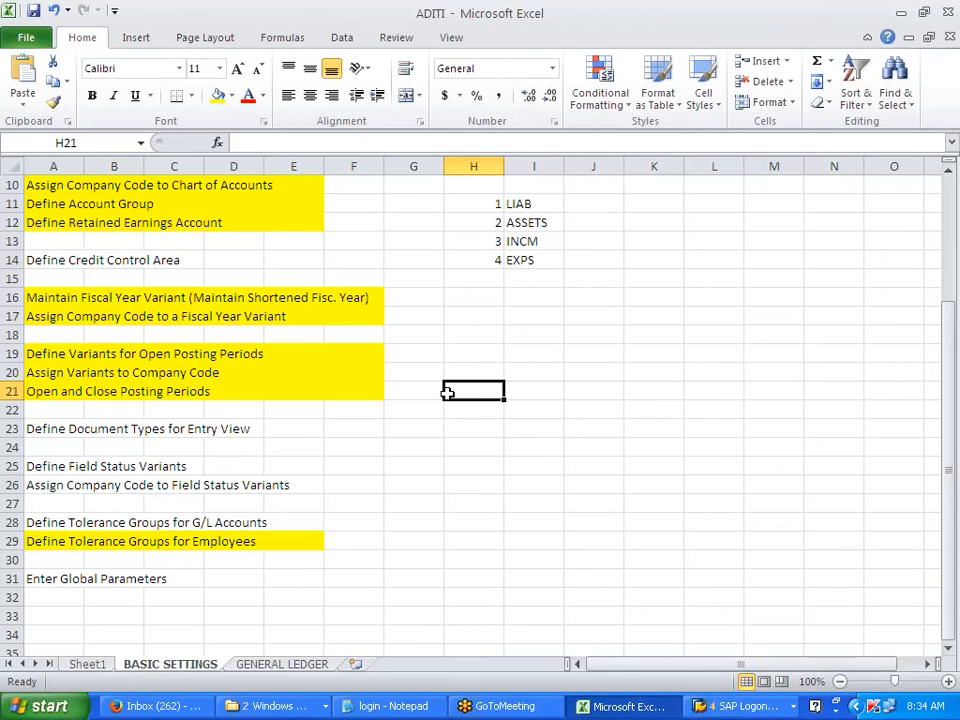
Switch back to Gmail and attach the ADITI workbook from the SESSIONS folder on drive D to the FICO message.
left_click(155, 706)
left_click(634, 672)
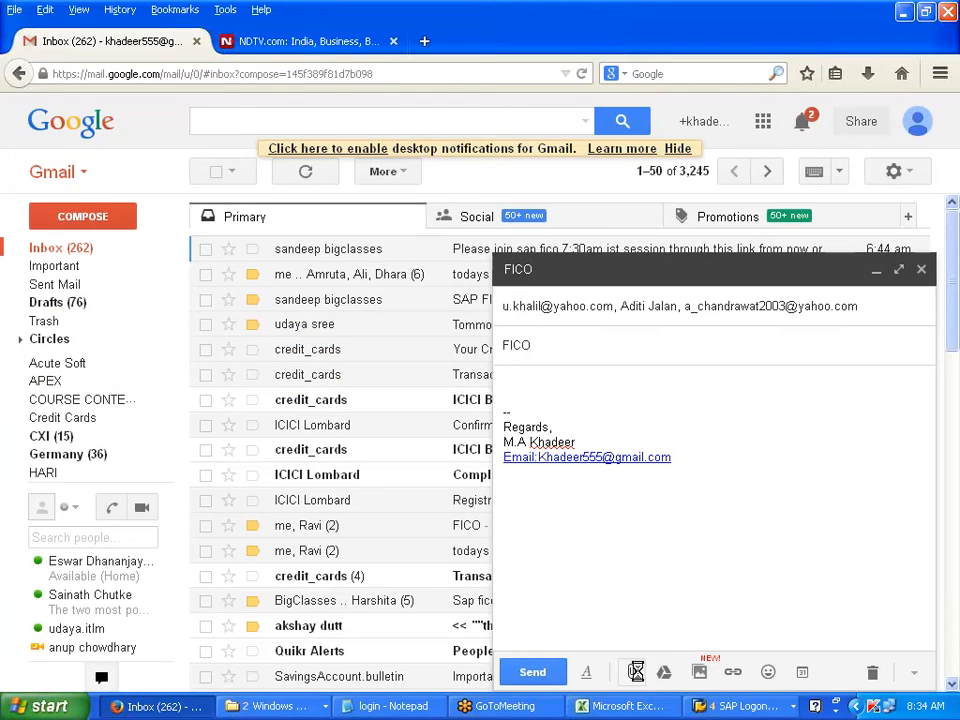
left_click(385, 47)
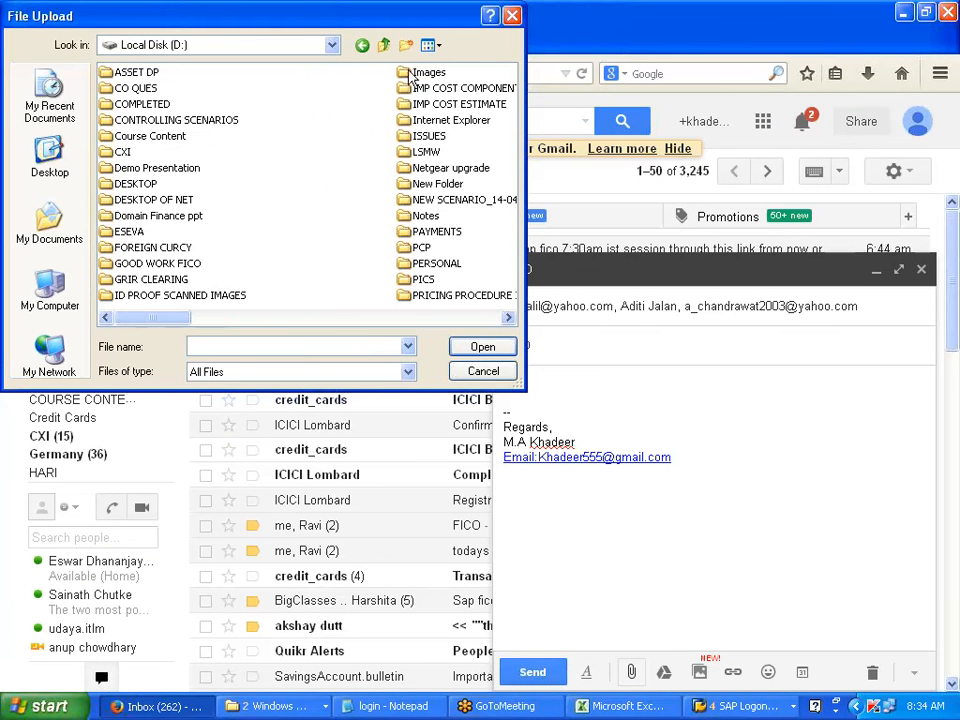
left_click(430, 136)
key("s")
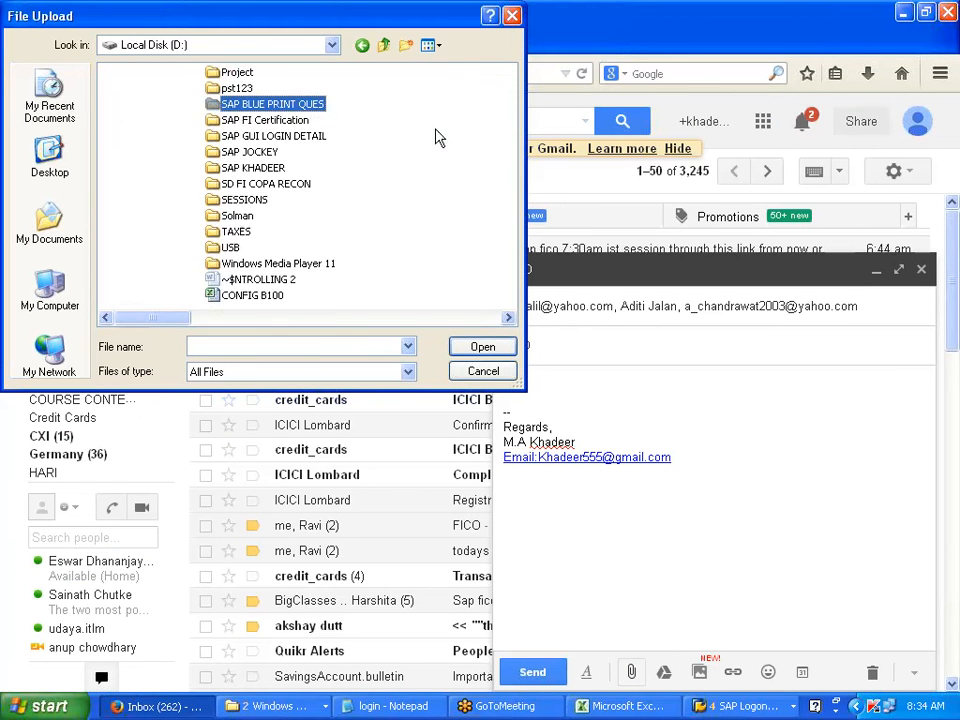
left_click(150, 200)
double_click(160, 203)
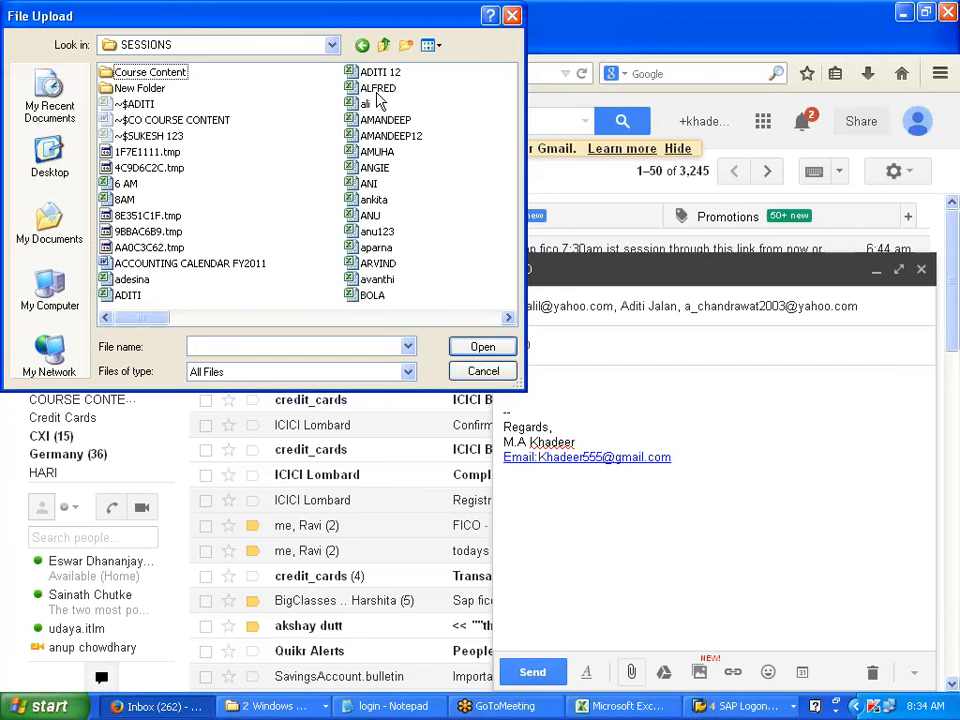
double_click(128, 295)
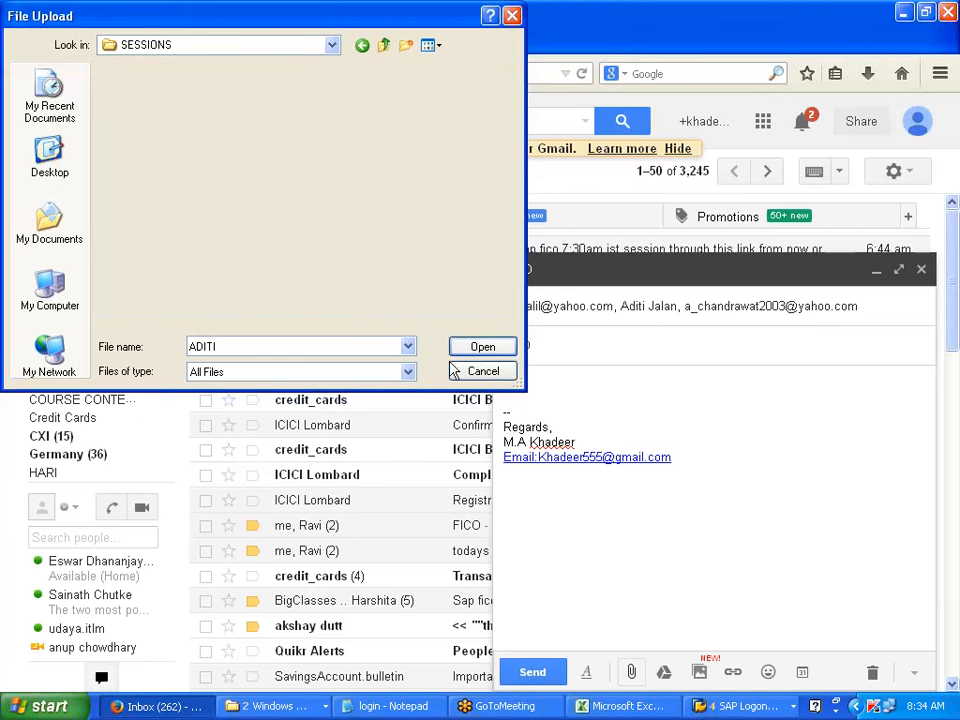
Attach FI Basic Settings Doc.pdf from the Notes folder on drive D to the message.
left_click(634, 675)
left_click(384, 45)
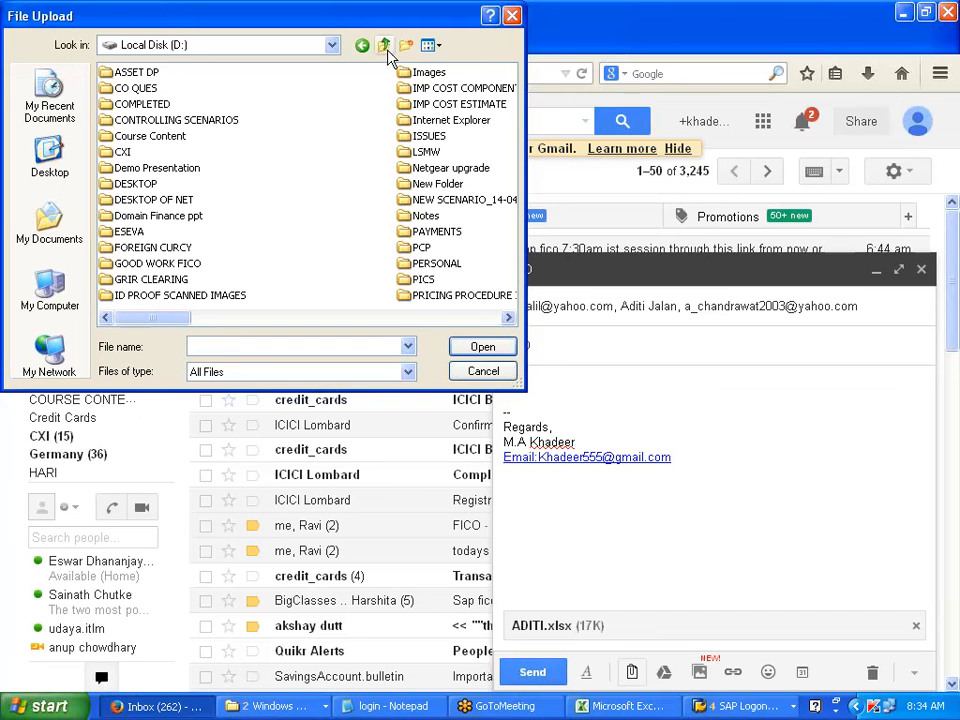
double_click(428, 216)
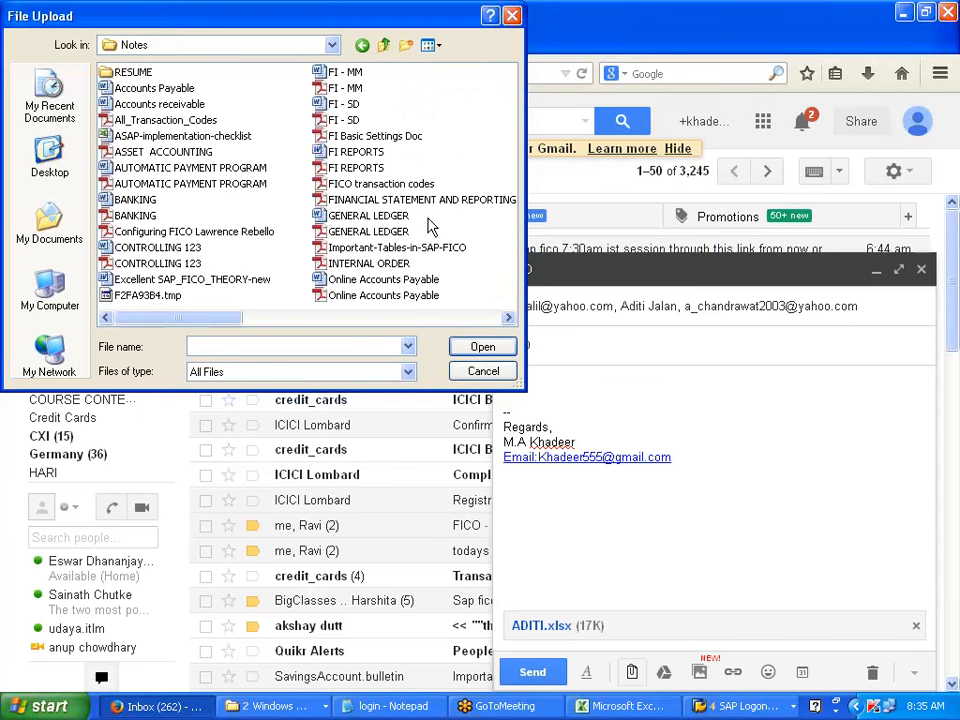
double_click(378, 137)
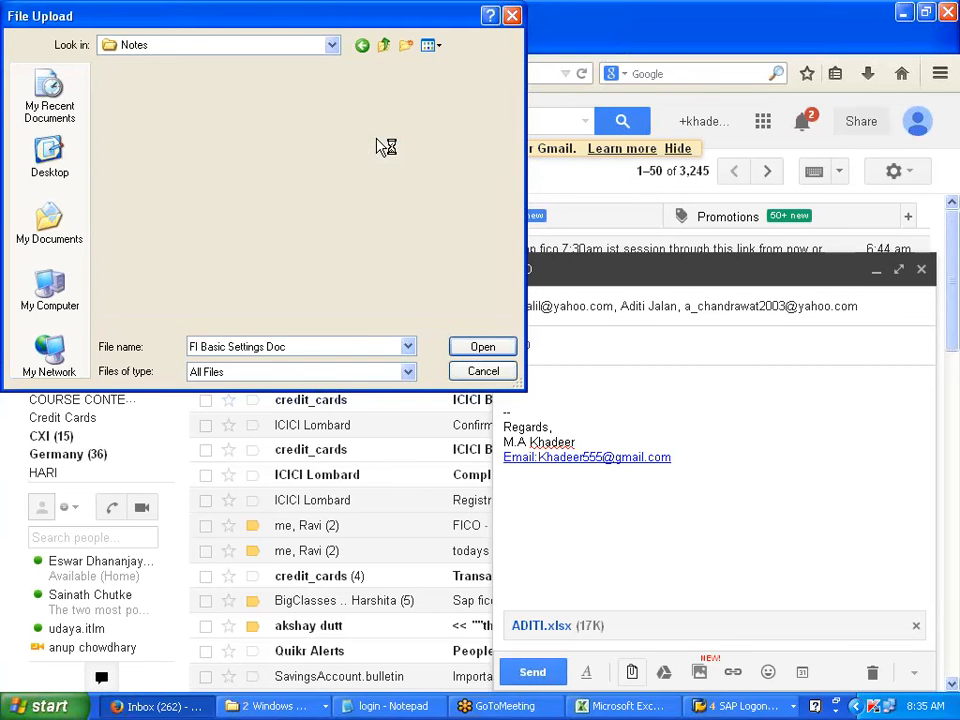
Attach the PDF version of SHORT NOTES ON FICO from the Notes folder.
left_click(634, 674)
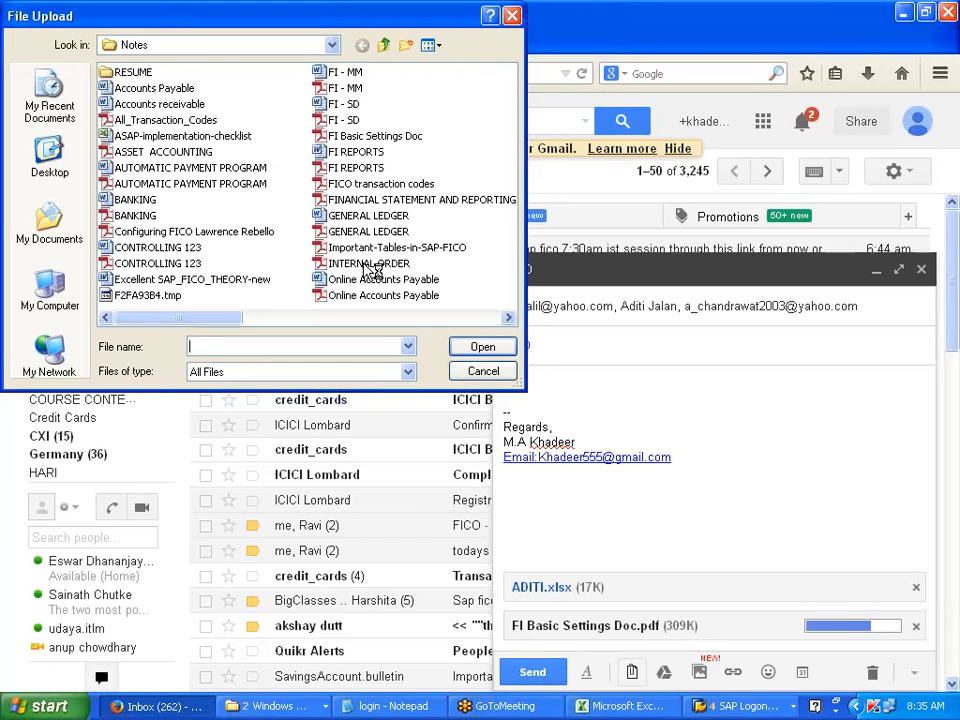
left_click(393, 201)
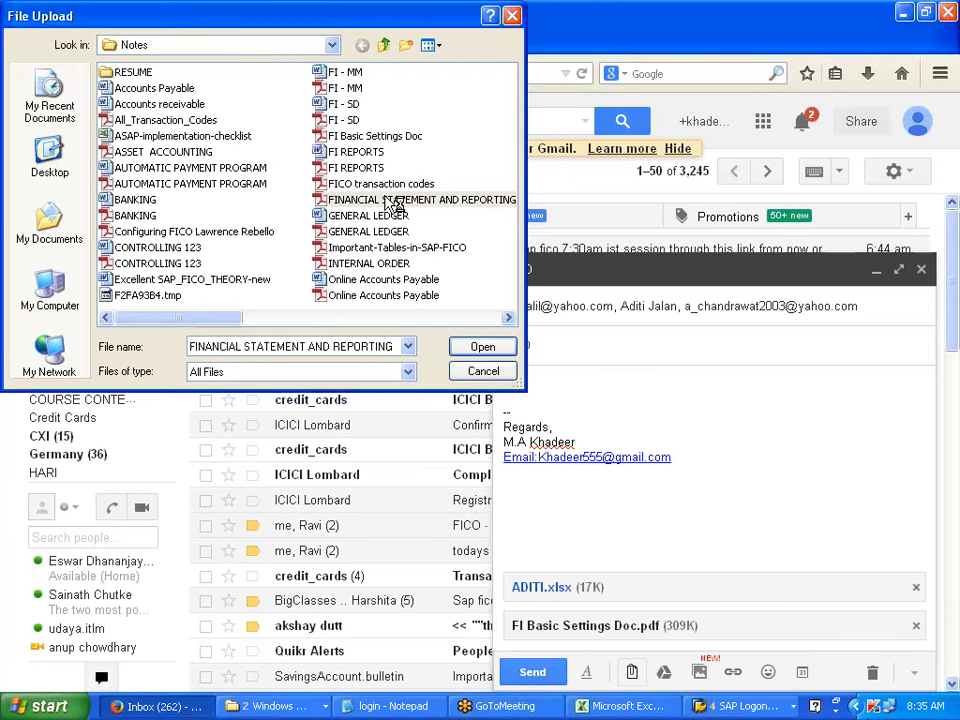
type("S")
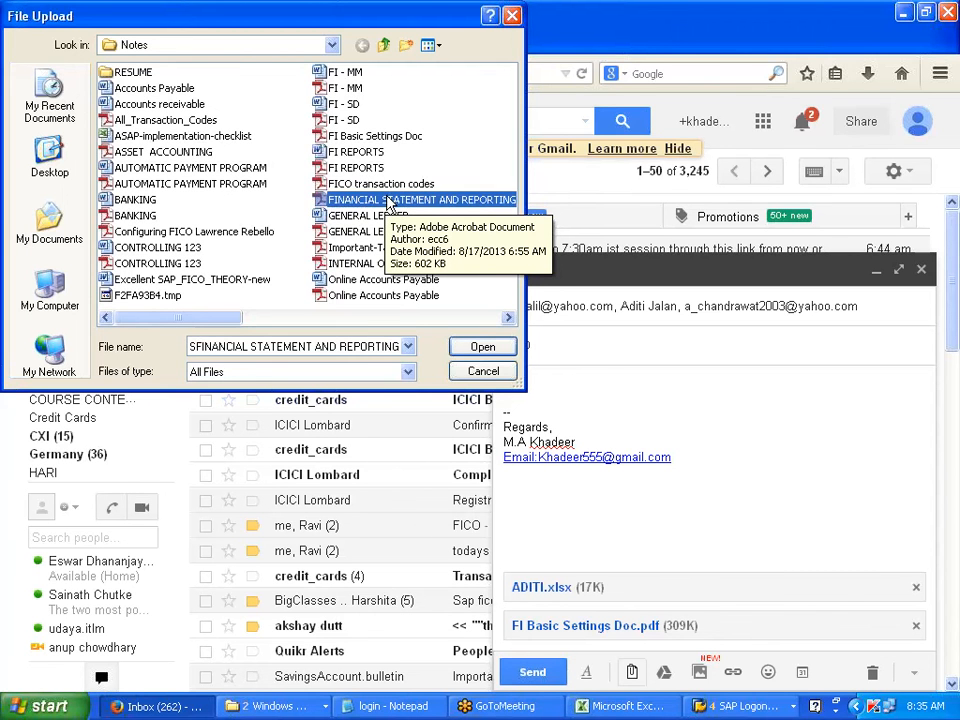
scroll(390, 203, "right", 3)
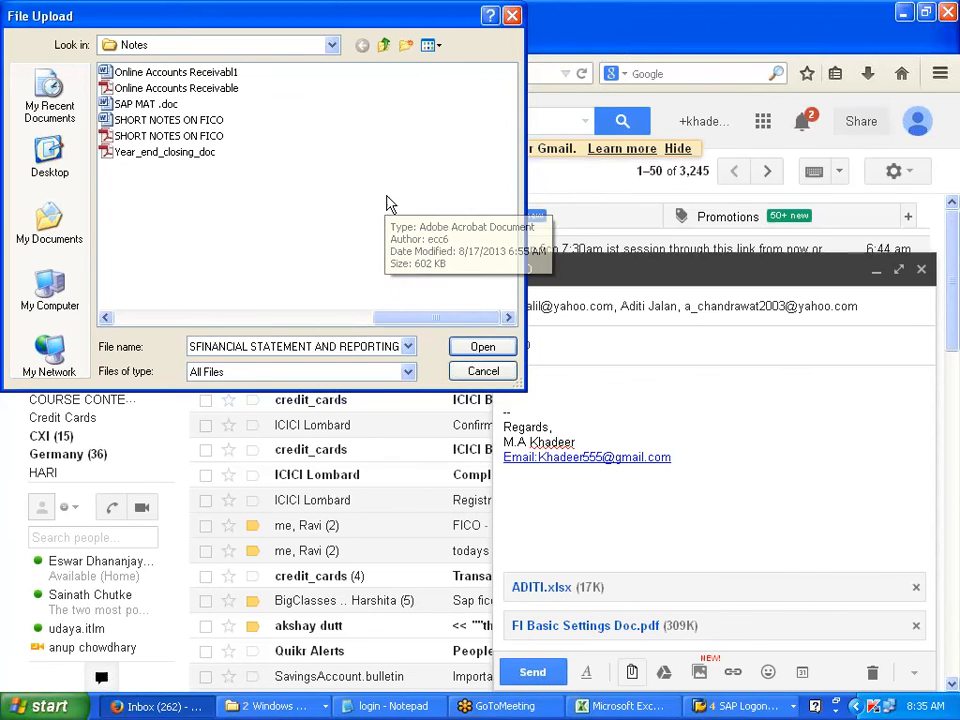
double_click(189, 136)
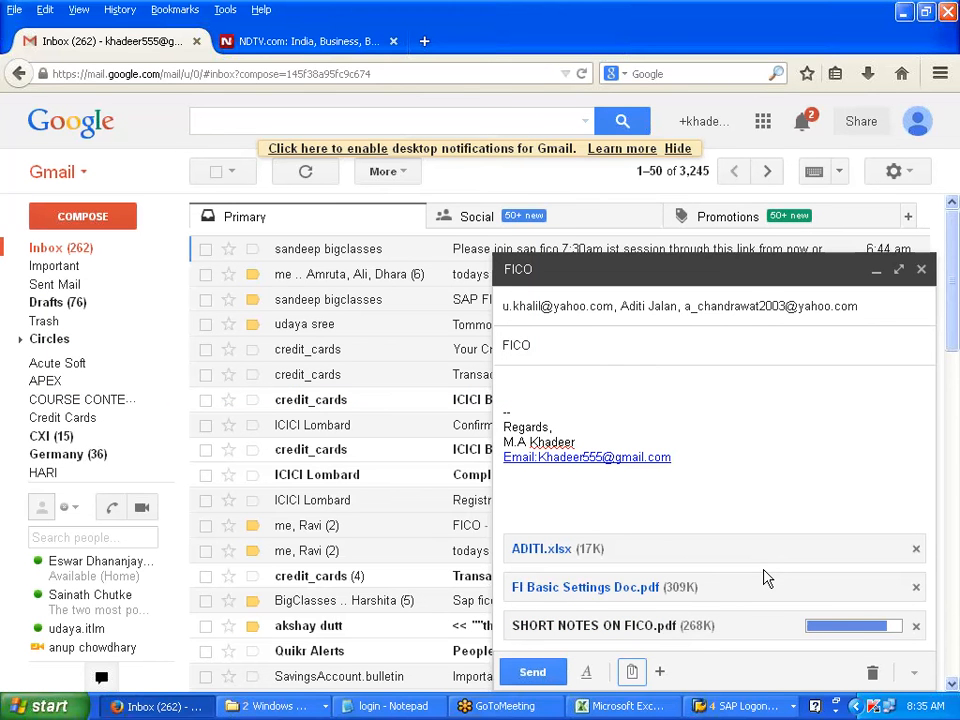
Attach the PDF version of GENERAL LEDGER from the Notes folder.
left_click(632, 671)
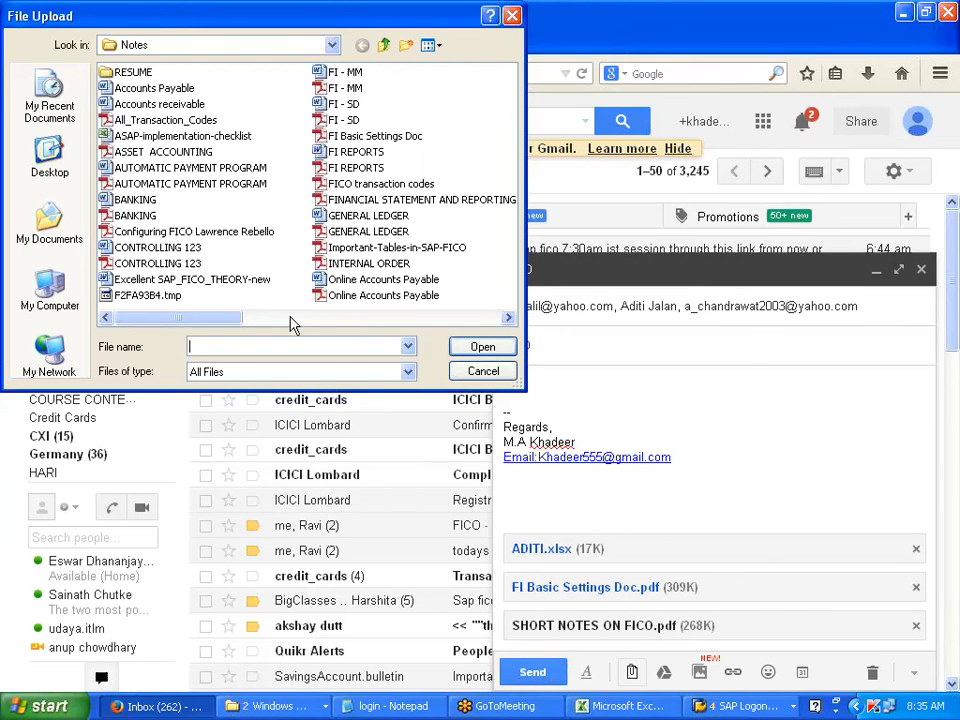
left_click(190, 184)
double_click(345, 231)
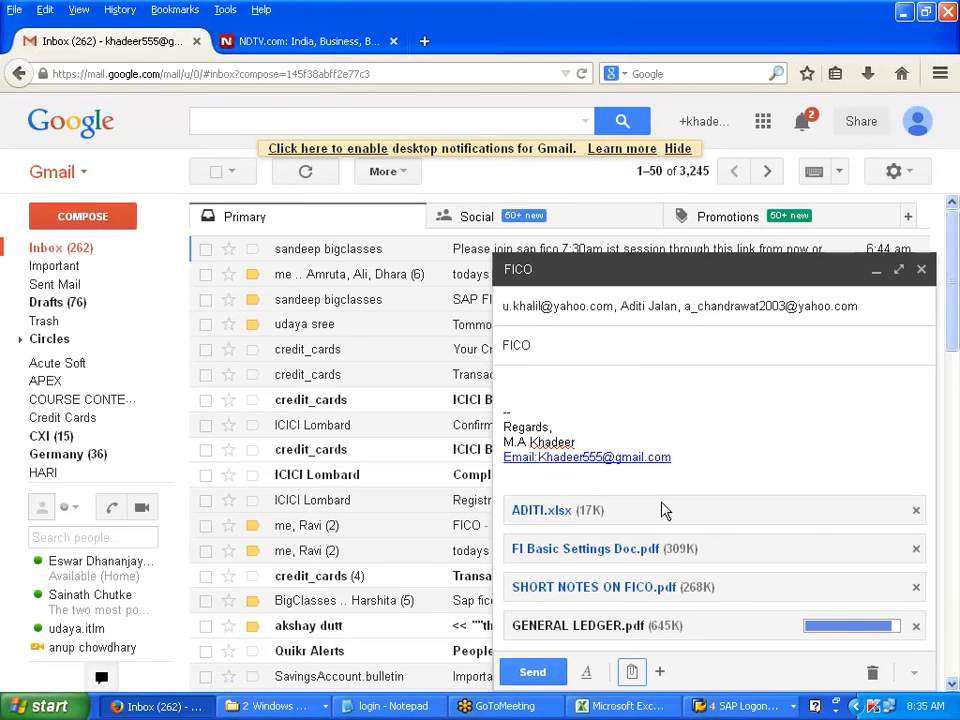
Send the FICO message with its attachments and switch to the Enter G/L account document overview in SAP.
left_click(534, 673)
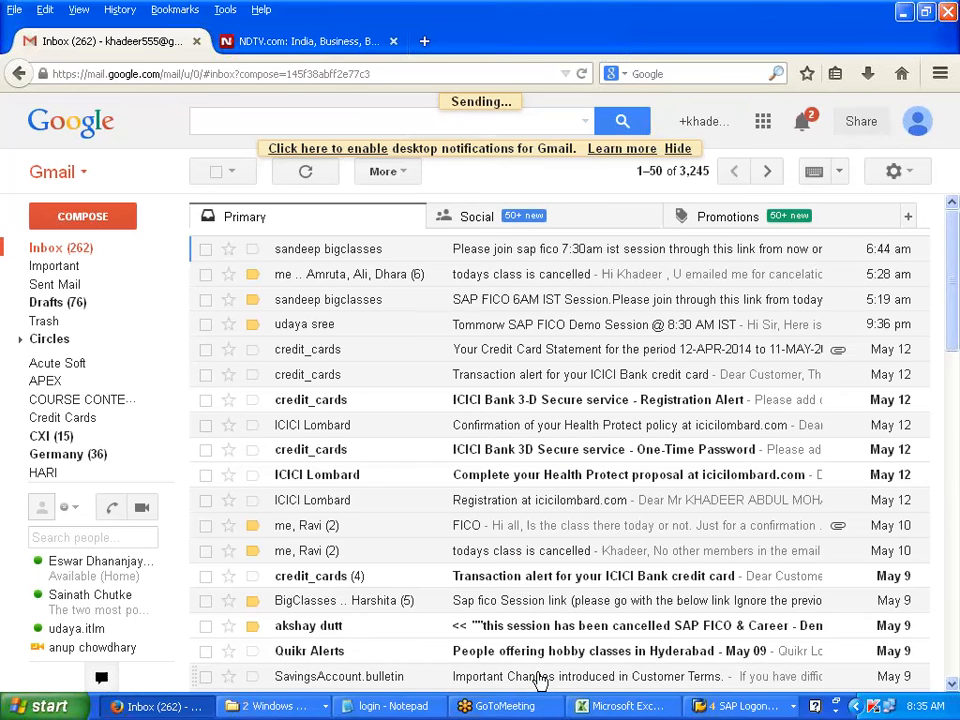
left_click(903, 13)
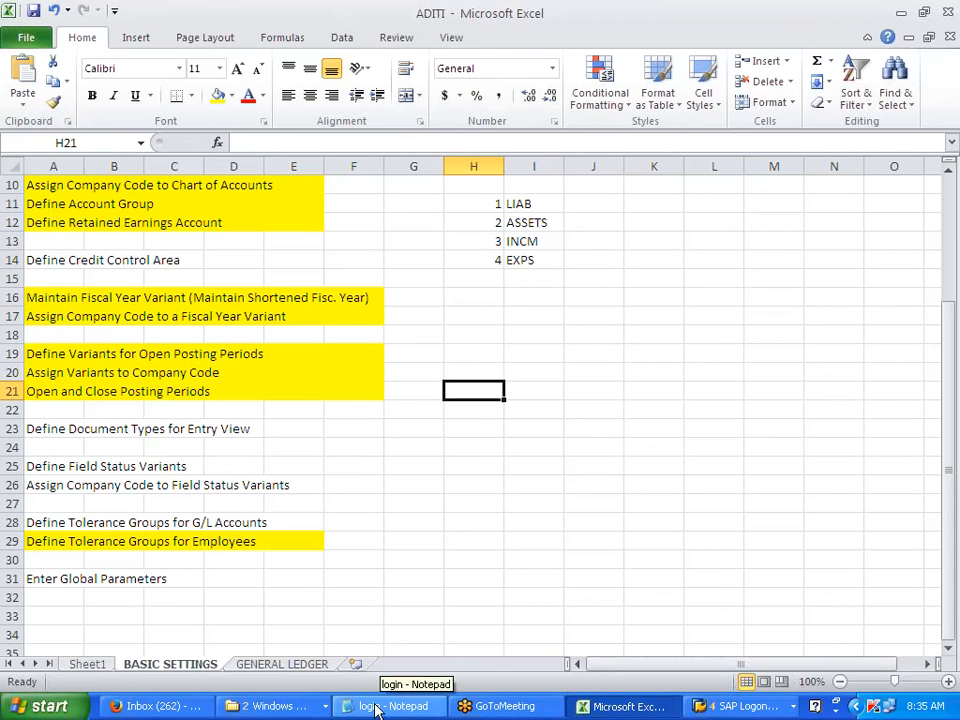
left_click(745, 706)
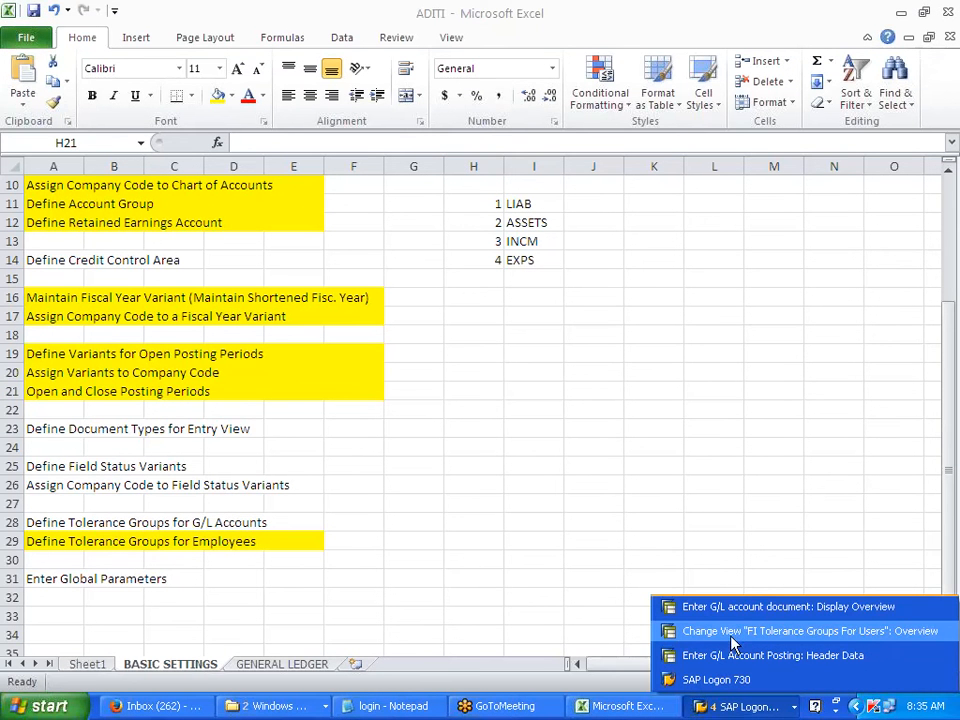
left_click(680, 608)
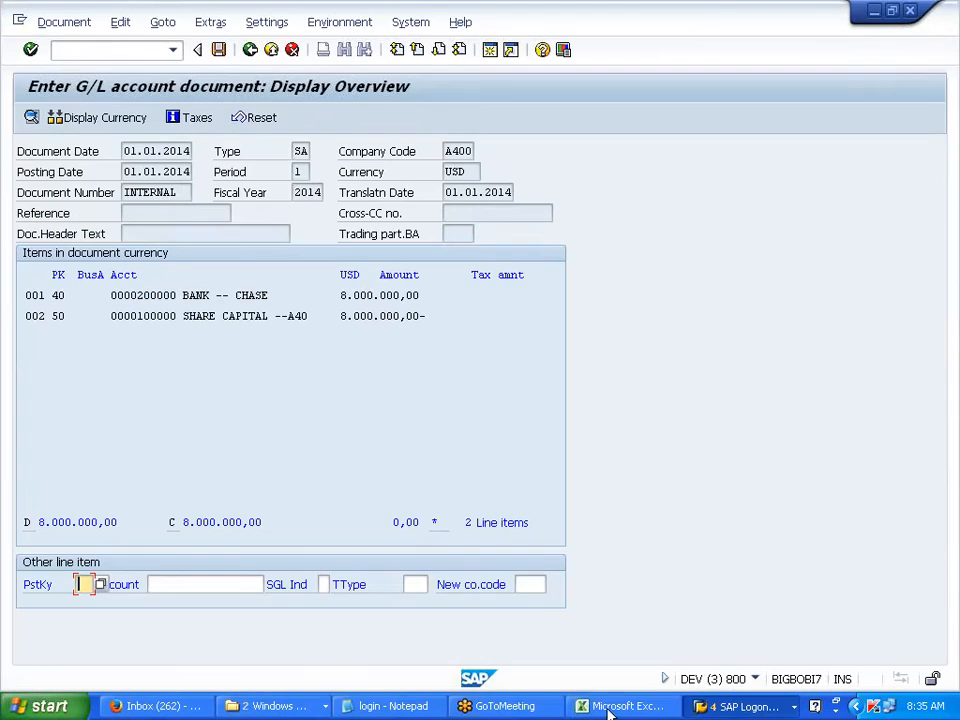
Switch to the ADITI workbook in Excel and examine the April and May days and periods in Sheet1's mid-month APRIL TO MARCH table.
left_click(672, 706)
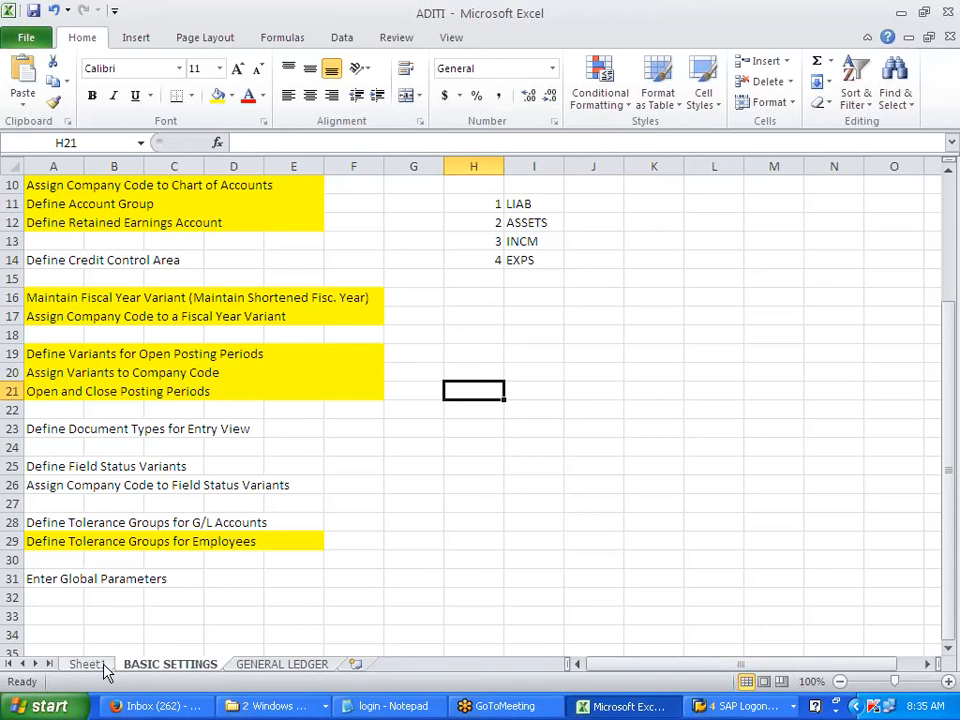
left_click(96, 667)
scroll(347, 521, "up", 17)
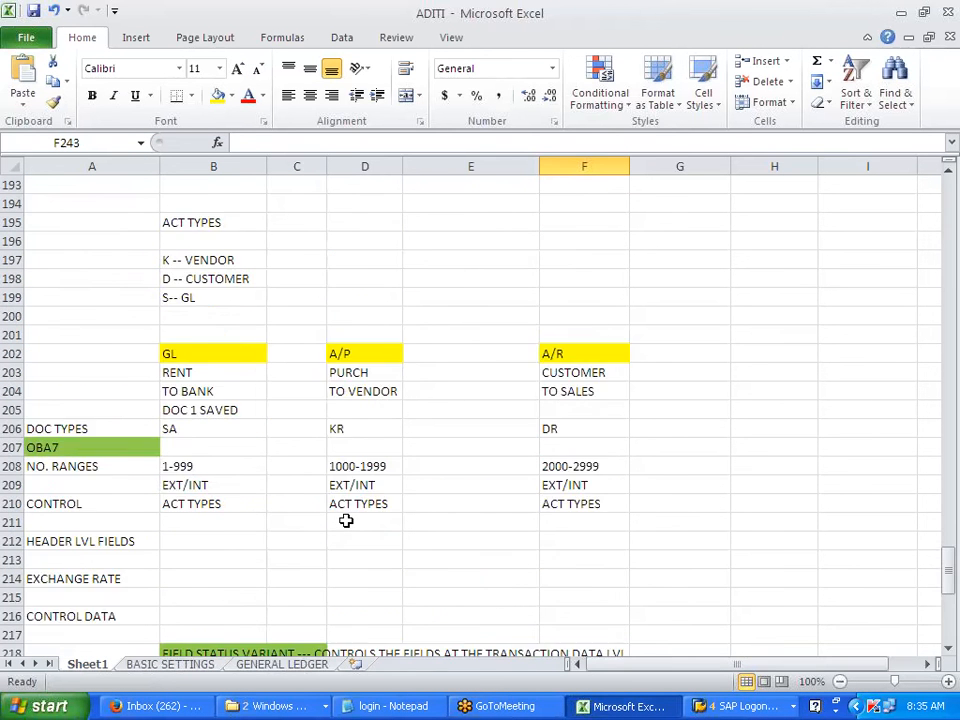
scroll(346, 521, "down", 3)
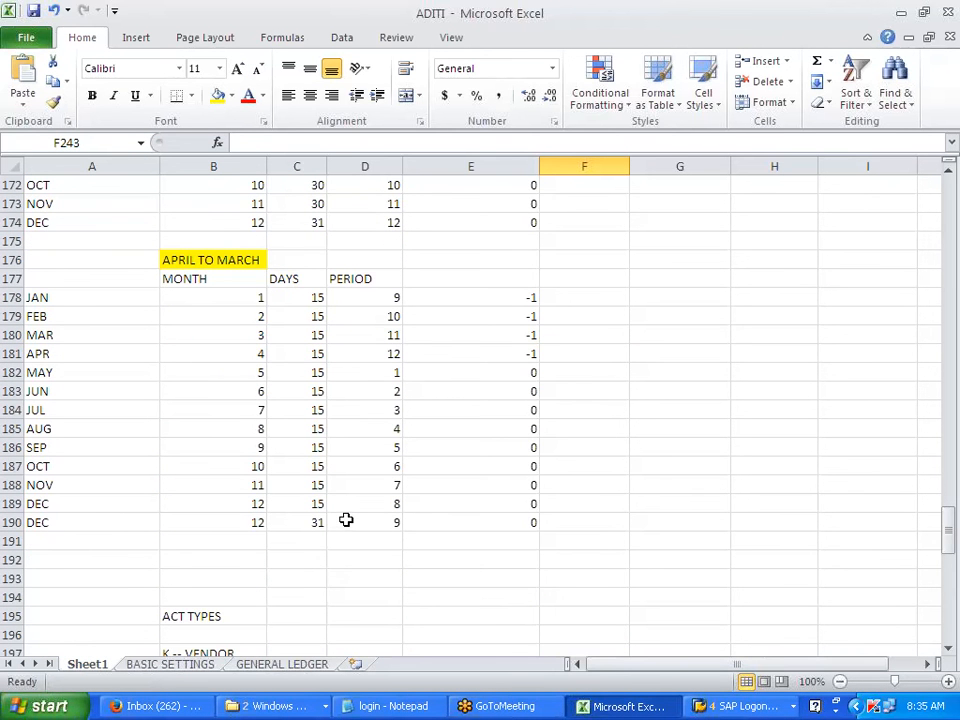
left_click(302, 358)
left_click_drag(88, 358, 381, 353)
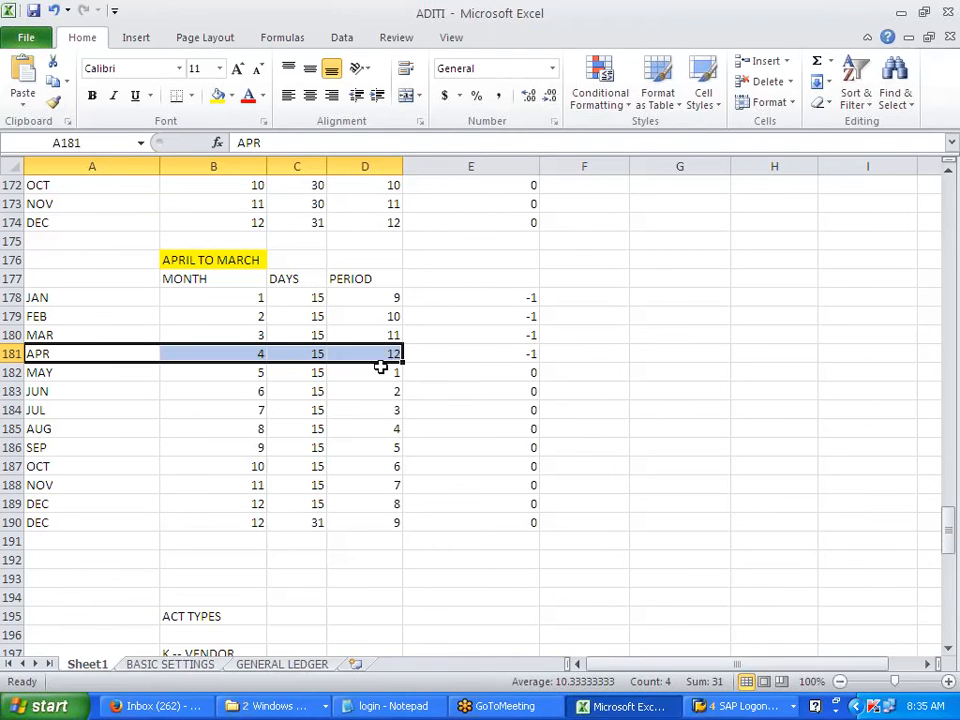
left_click(373, 375)
left_click(316, 352)
left_click(315, 371)
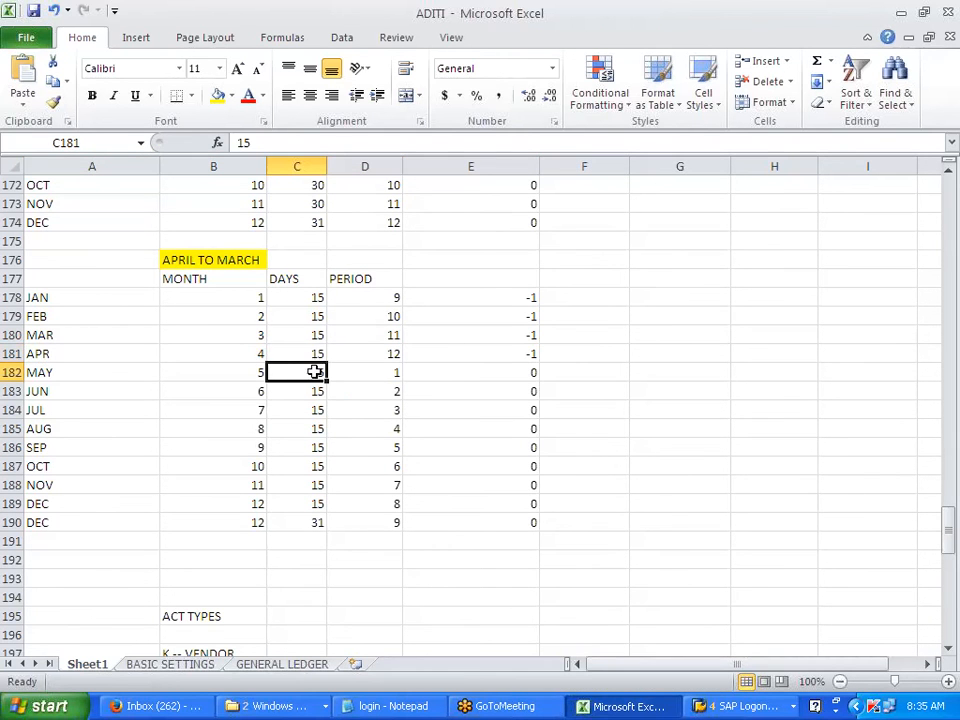
left_click(315, 356)
left_click(314, 370)
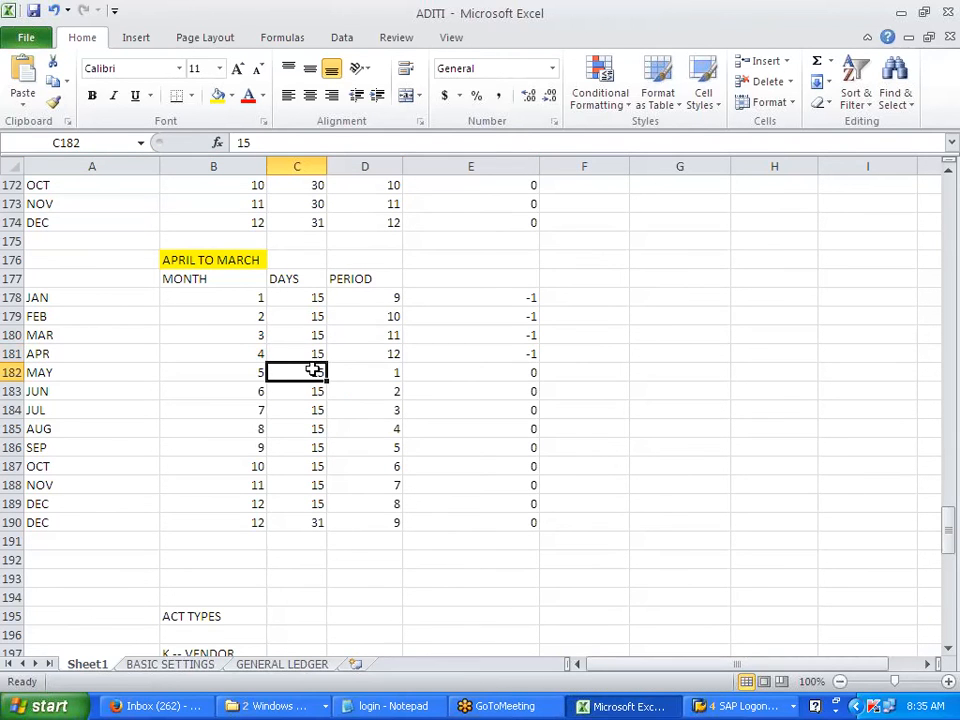
left_click(383, 377)
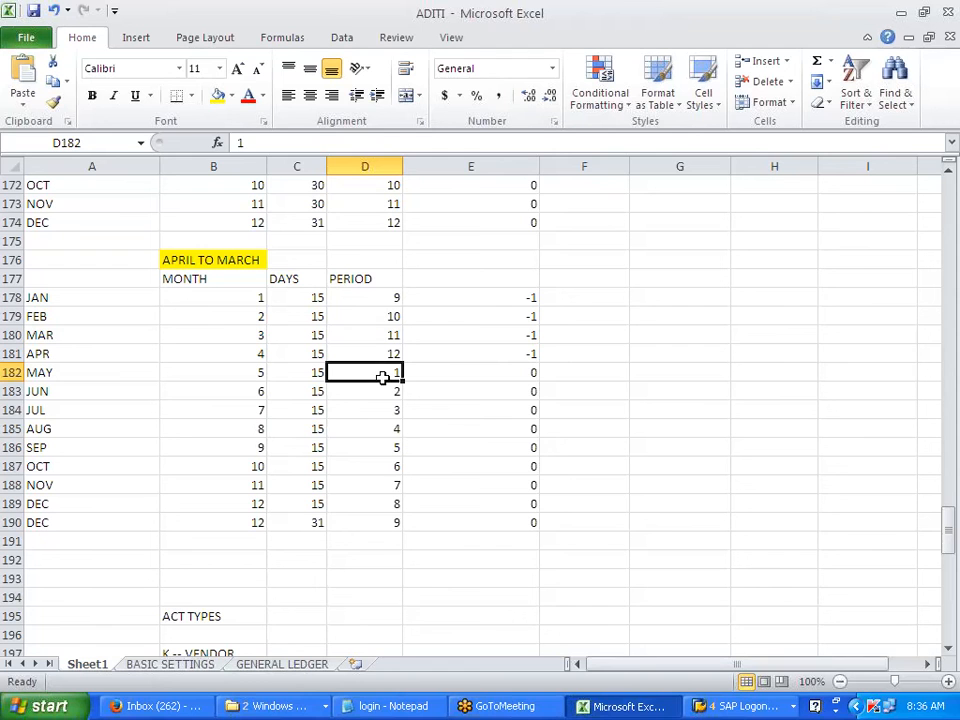
left_click(313, 355)
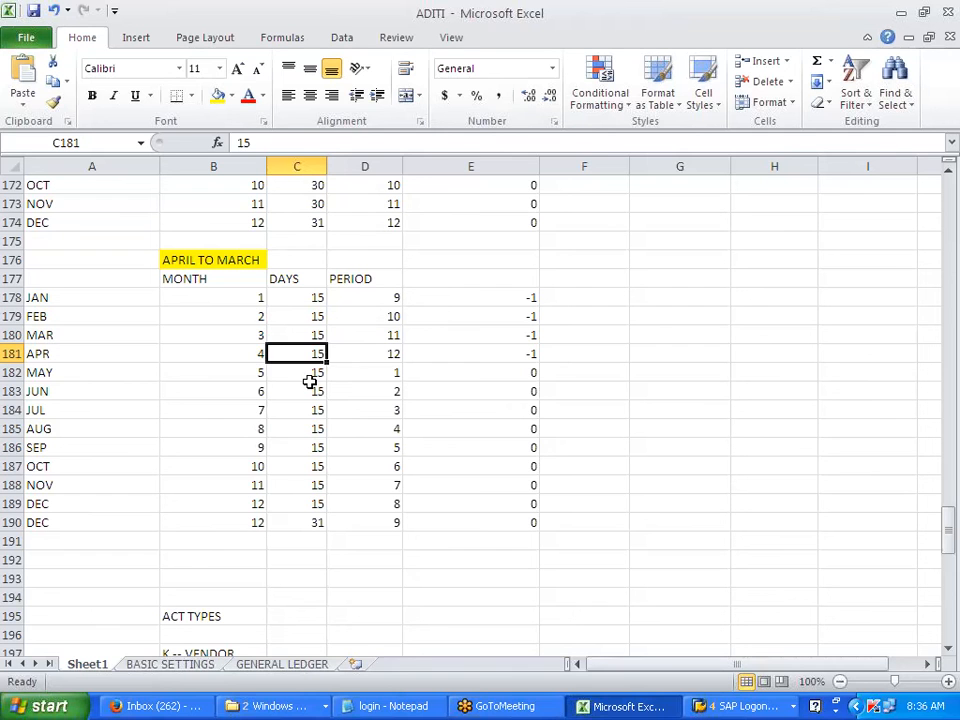
left_click(309, 373)
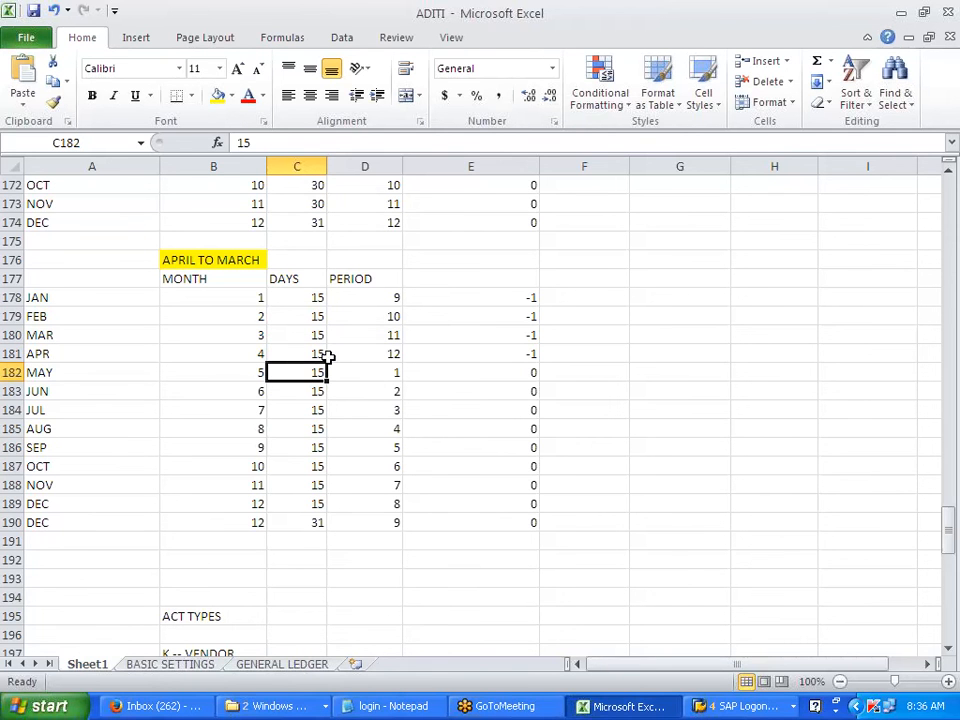
left_click(322, 356)
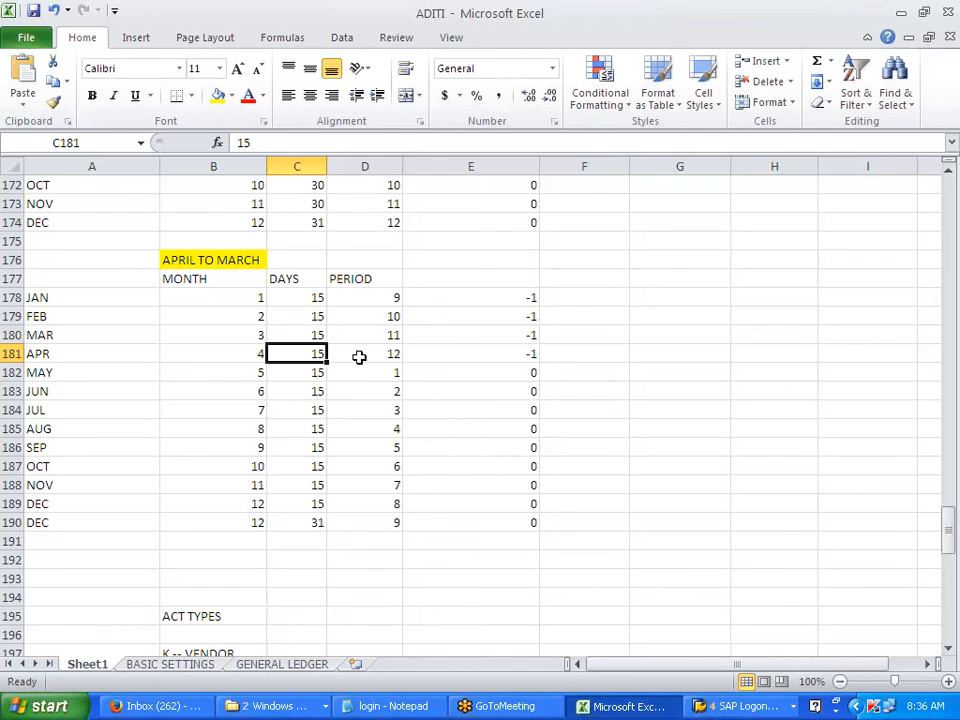
Compare the A9 variant's full-month calendar with the mid-month APRIL TO MARCH table, checking the days and periods around April and May.
scroll(359, 373, "up", 10)
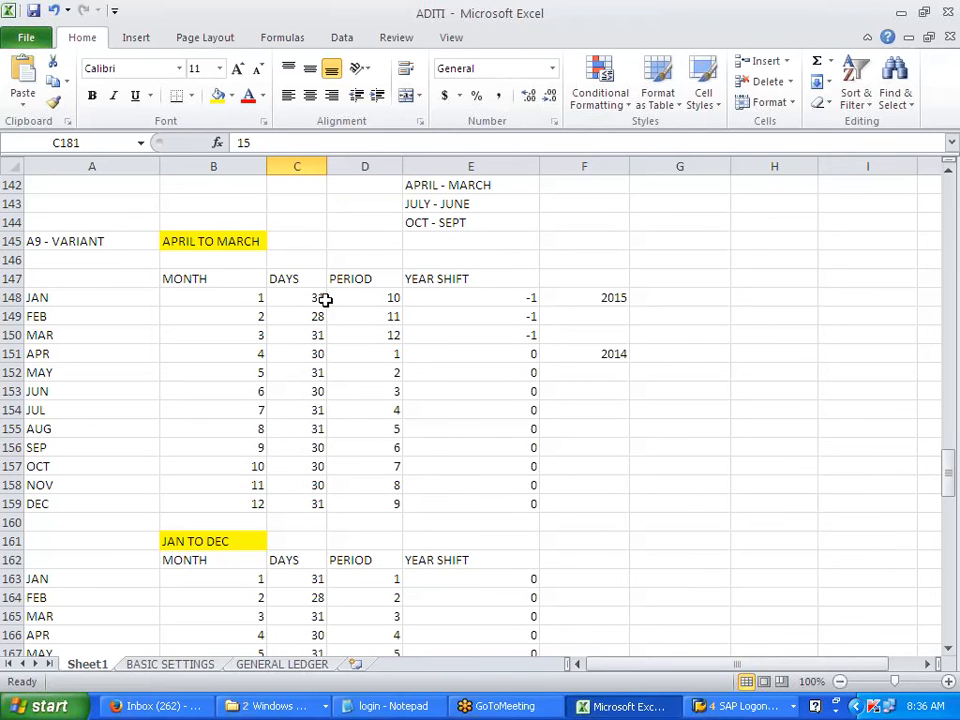
scroll(379, 431, "down", 8)
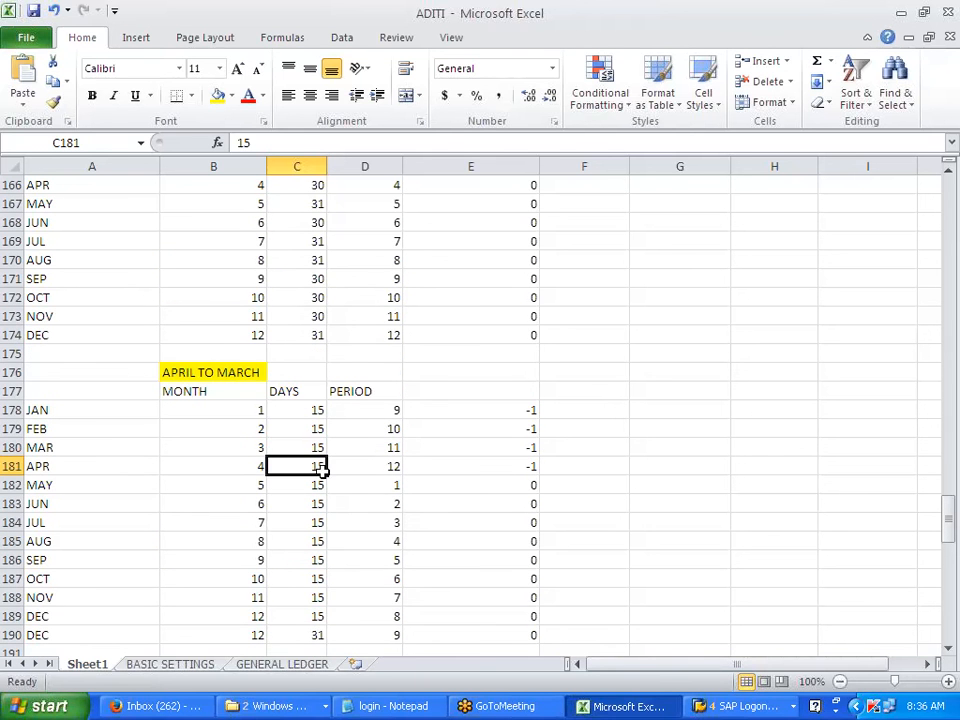
scroll(320, 452, "down", 1)
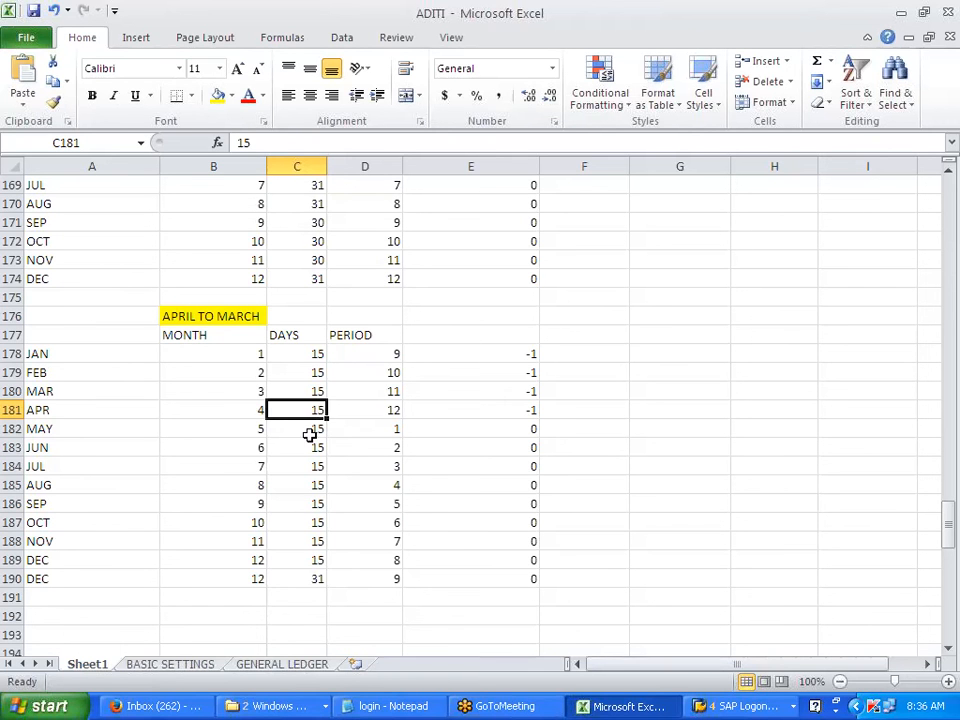
left_click(310, 432)
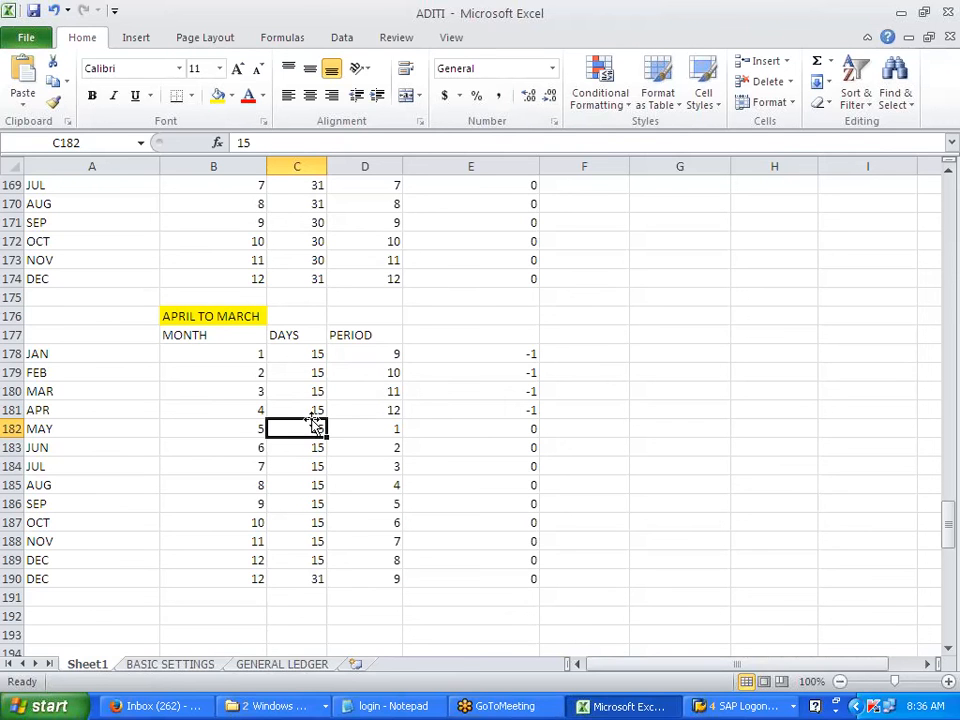
left_click(398, 430)
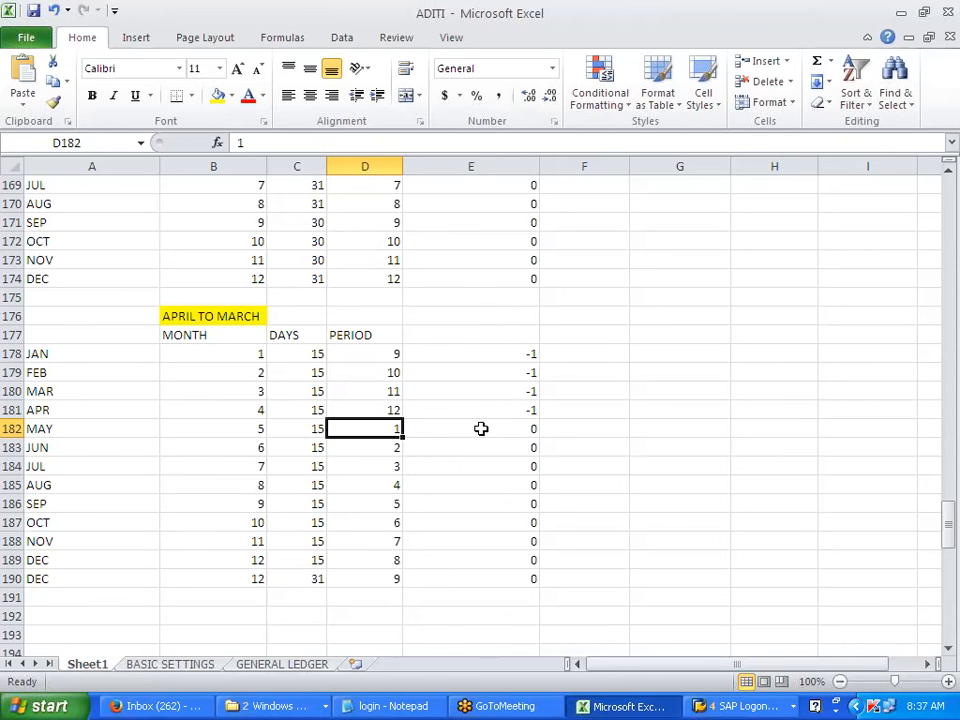
left_click(375, 409)
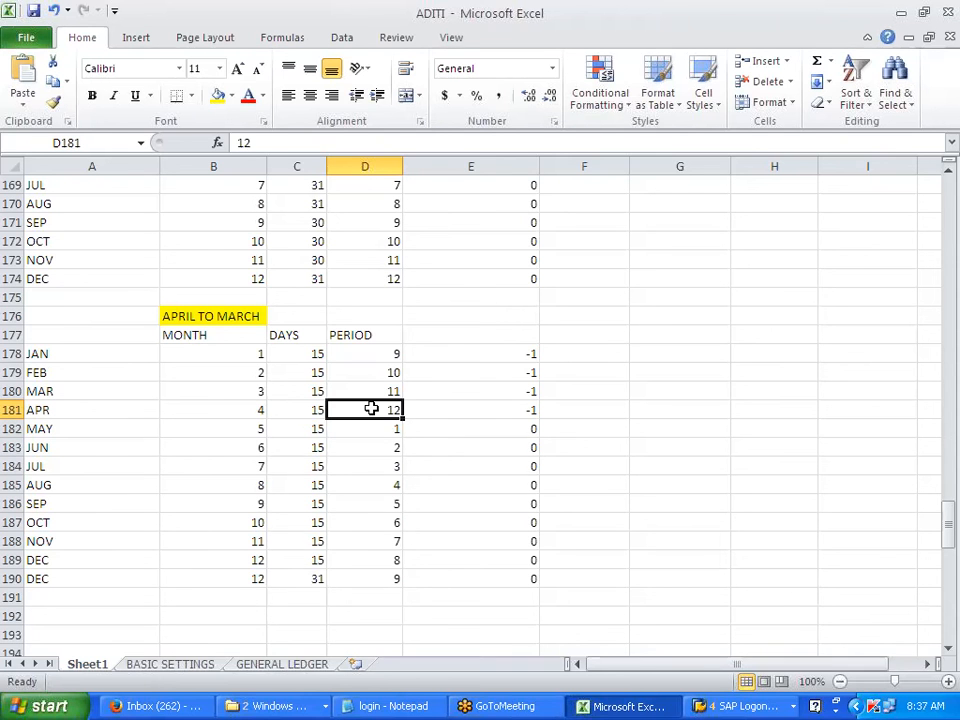
left_click(321, 390)
left_click(320, 409)
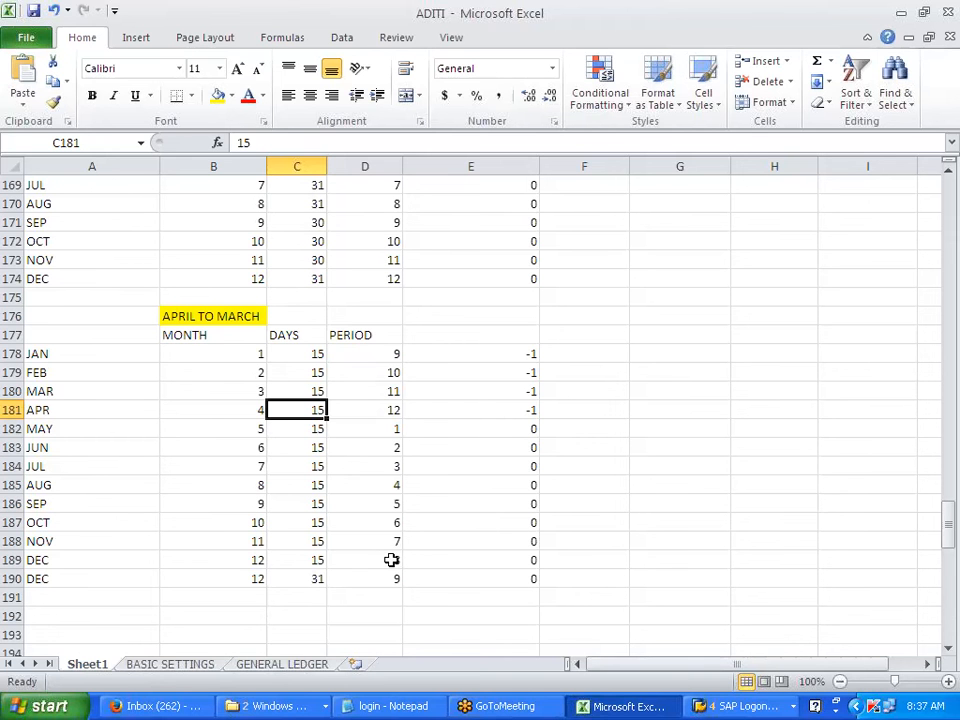
Review the whole mid-month APRIL TO MARCH table in A177:E190 and close the ADITI workbook.
left_click_drag(47, 343, 493, 574)
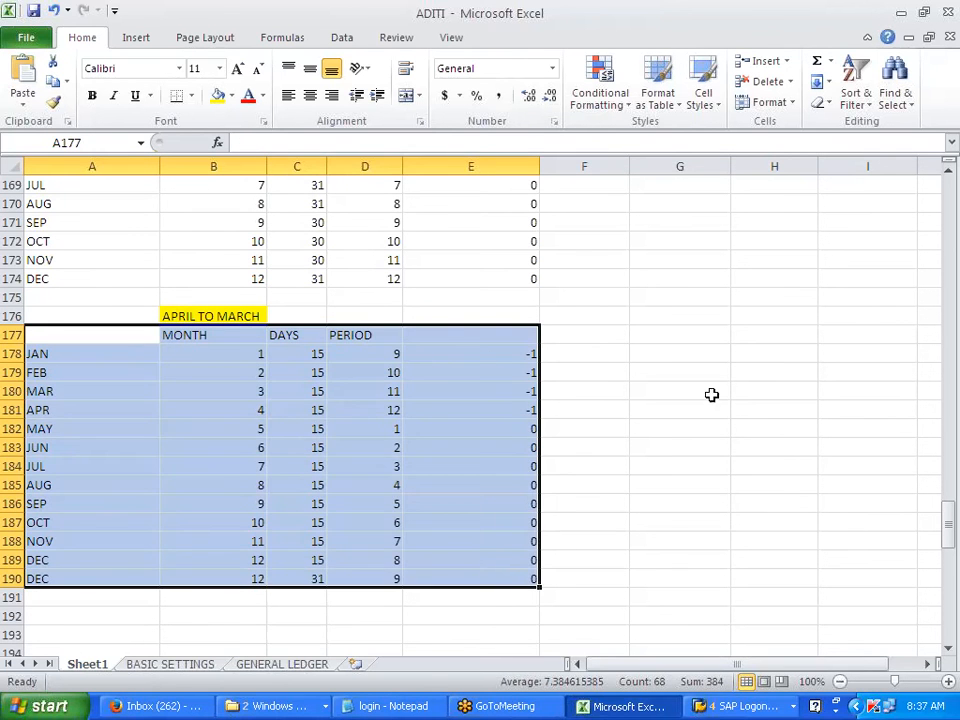
left_click(676, 387)
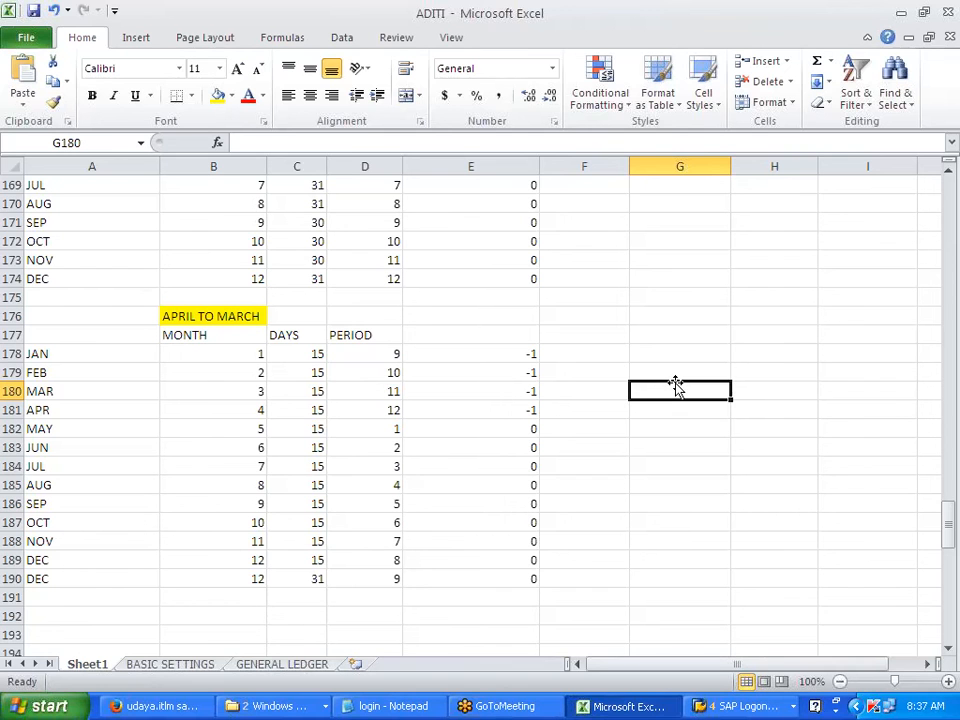
left_click(950, 38)
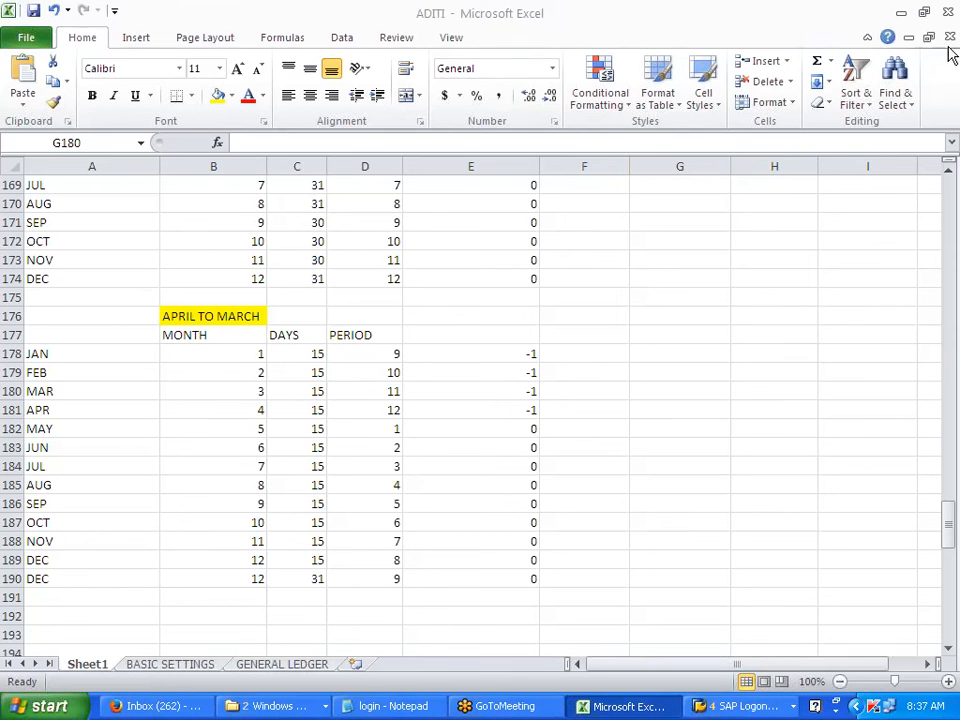